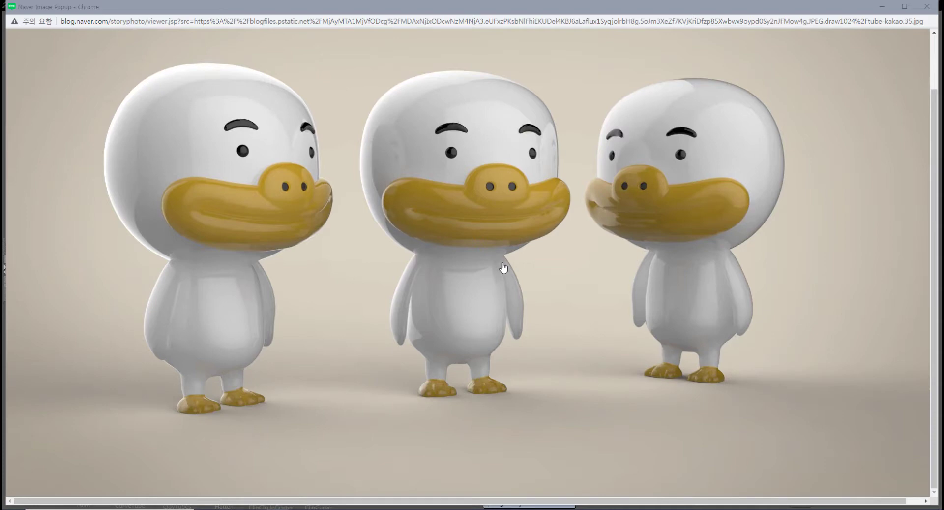
# Switch to ZBrush, expand the docked palette tray and collapse the Transform palette in it.
pyautogui.click(400, 509)
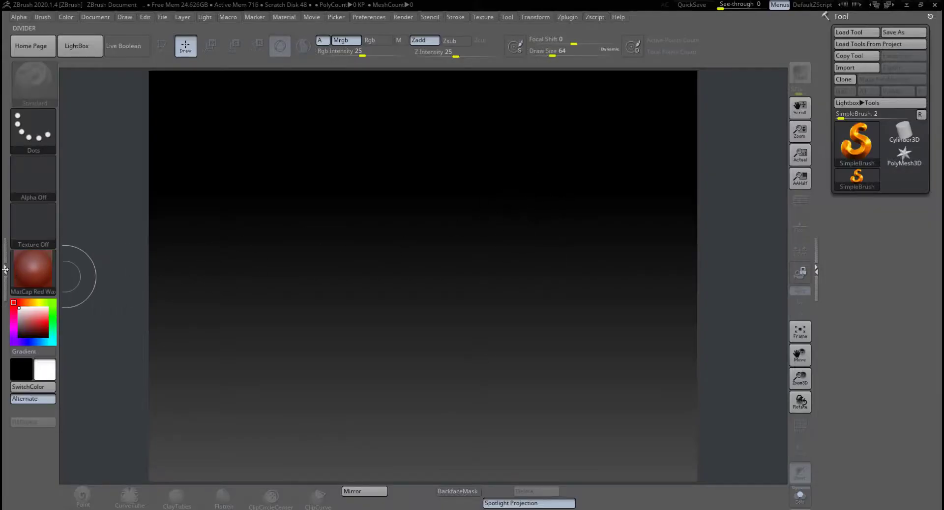
pyautogui.click(5, 269)
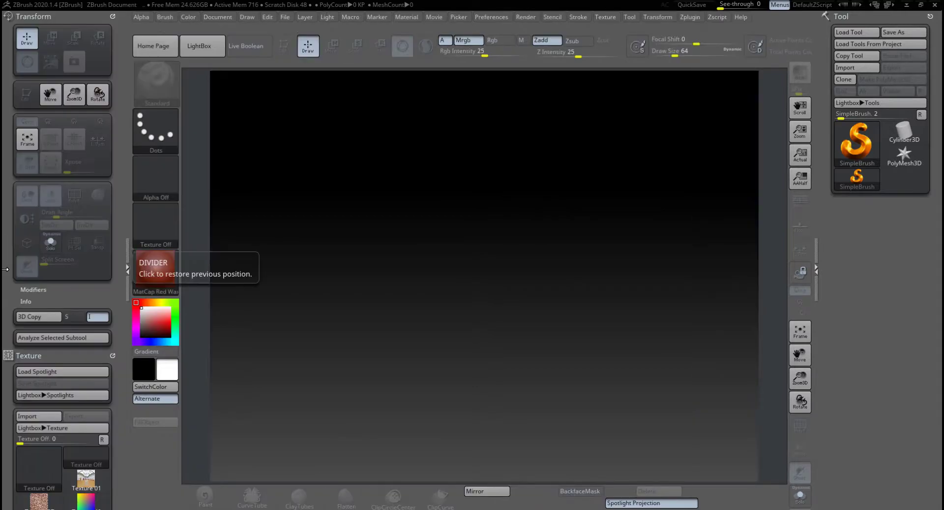
pyautogui.click(112, 17)
pyautogui.click(112, 18)
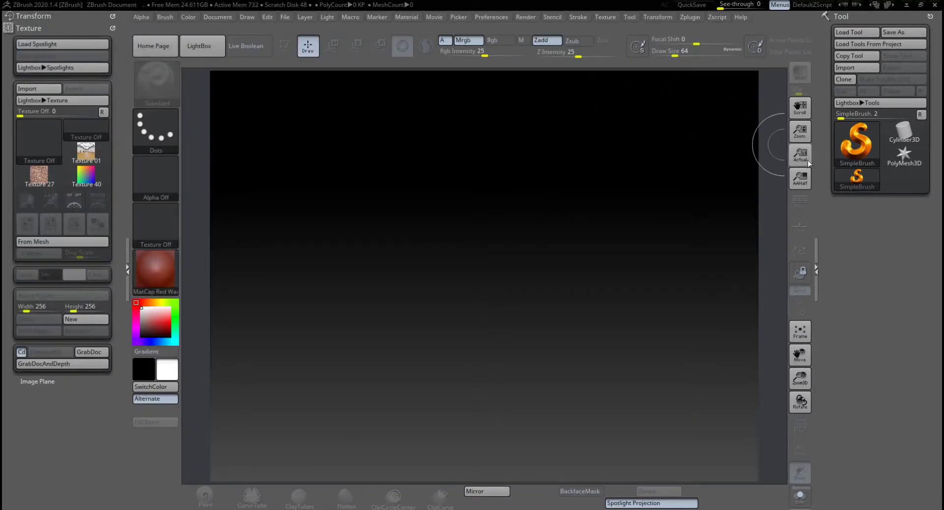
# Draw a Sphere3D in the middle of the canvas and put it into Edit mode.
pyautogui.click(857, 149)
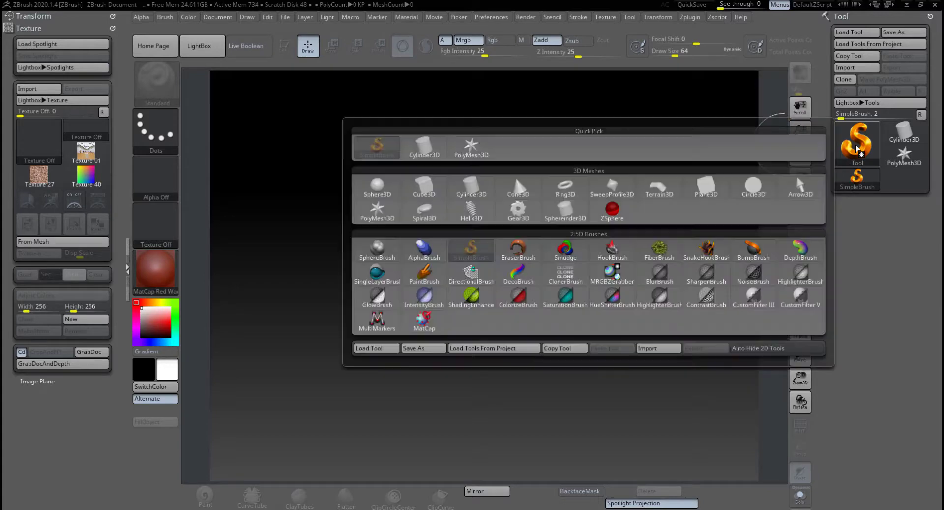
pyautogui.click(382, 191)
pyautogui.moveTo(476, 250); pyautogui.dragTo(495, 394)
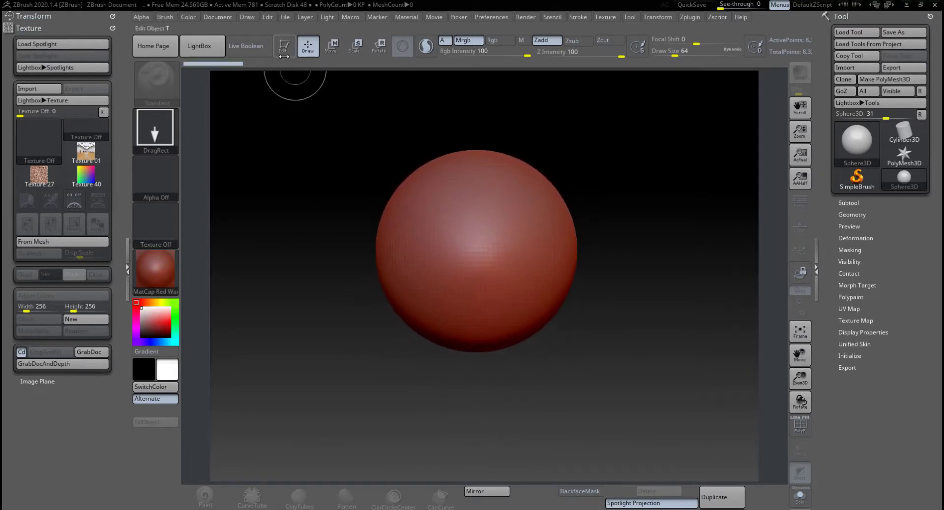
pyautogui.click(284, 52)
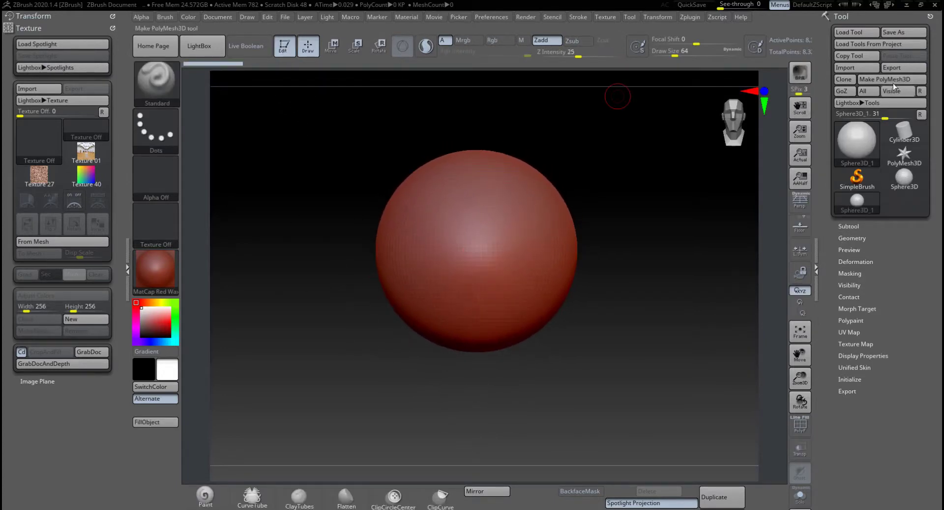
# Convert the sphere to a PolyMesh3D and change its material to MatCap Gray.
pyautogui.click(893, 82)
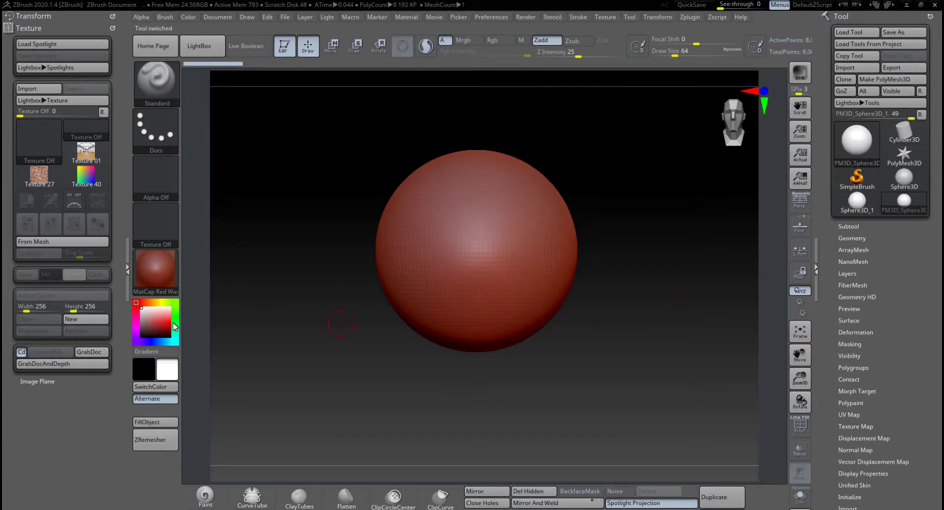
pyautogui.click(159, 275)
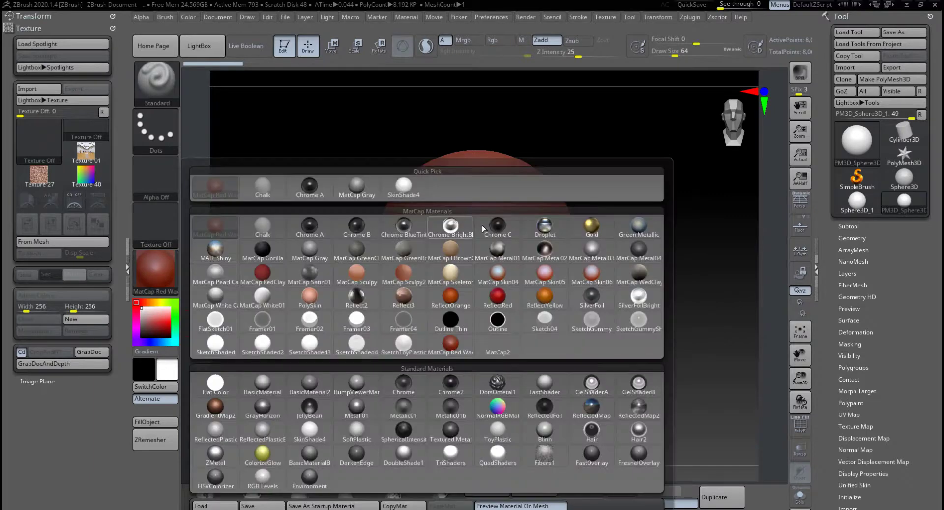
pyautogui.click(361, 192)
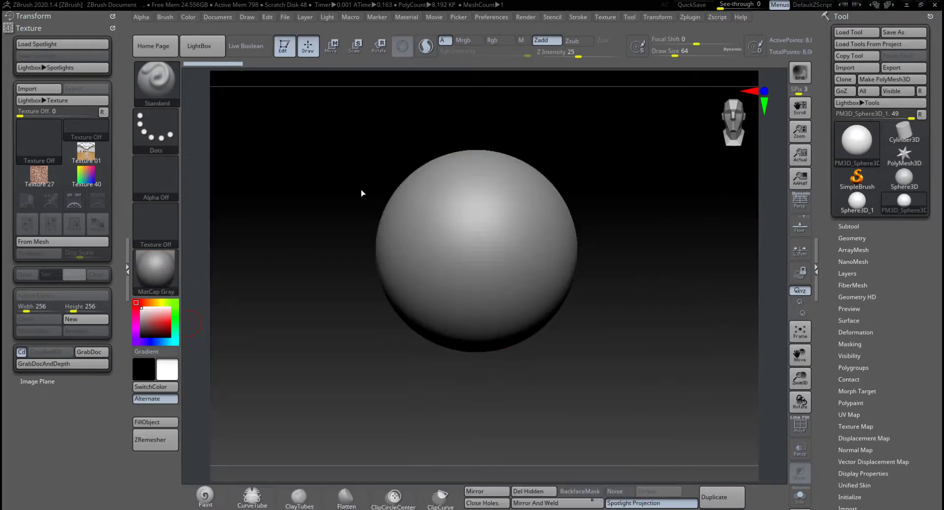
pyautogui.click(803, 229)
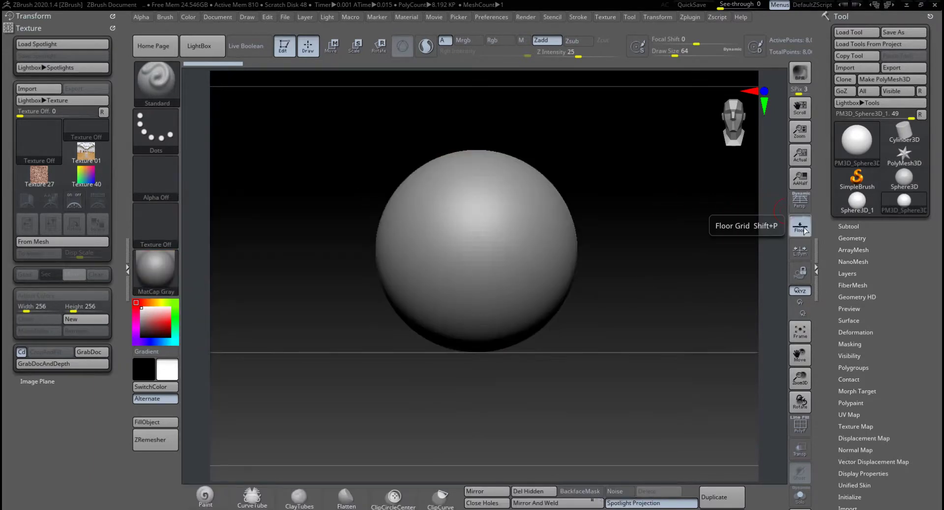
pyautogui.click(804, 228)
pyautogui.click(804, 229)
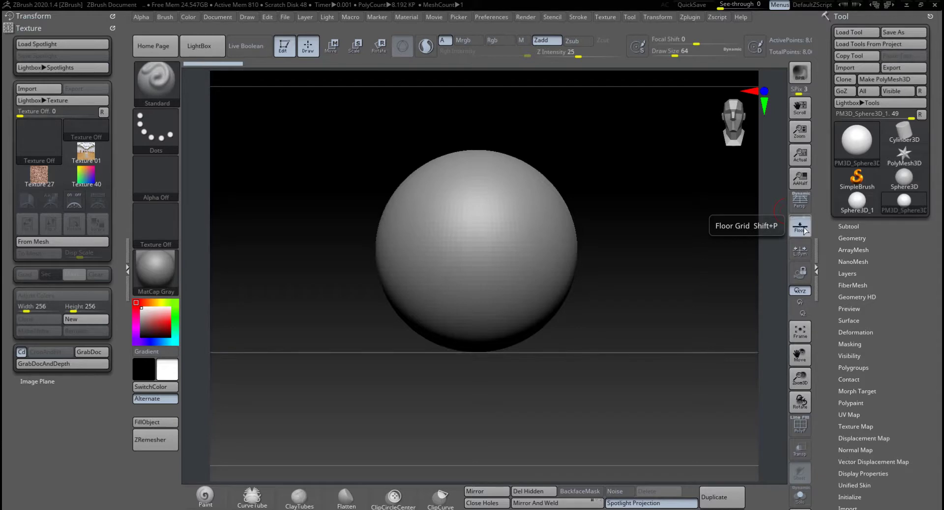
pyautogui.click(805, 229)
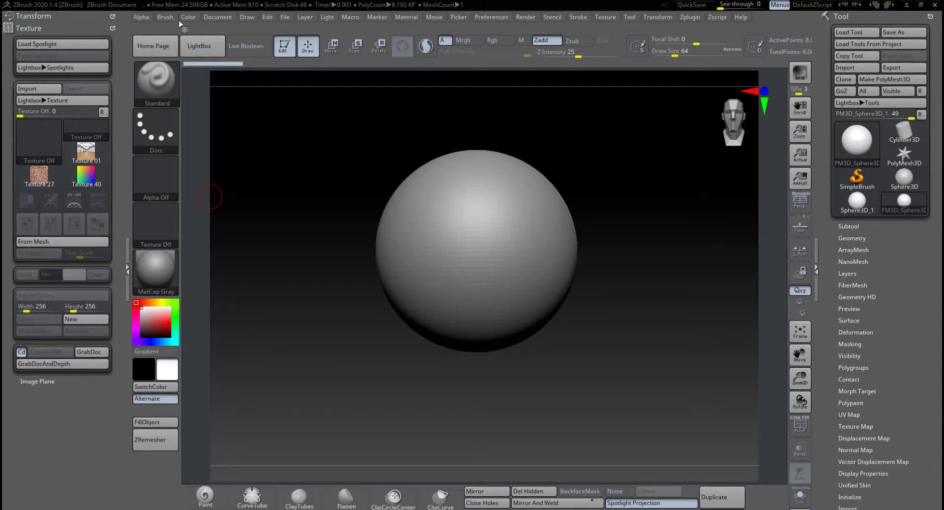
# Dock the Draw palette in the open tray and expand its Front-Back grid settings.
pyautogui.click(246, 18)
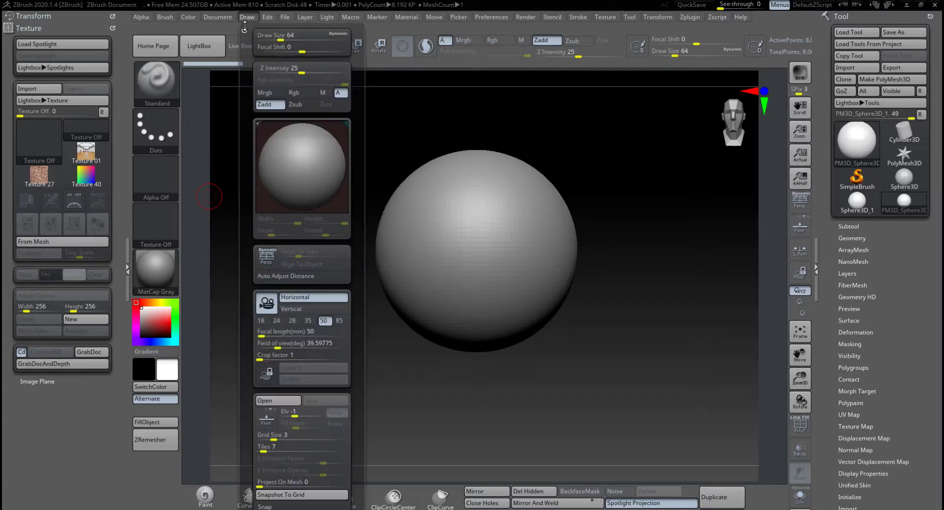
pyautogui.moveTo(244, 27)
pyautogui.mouseDown()
pyautogui.moveTo(140, 61)
pyautogui.moveTo(86, 67)
pyautogui.mouseUp()
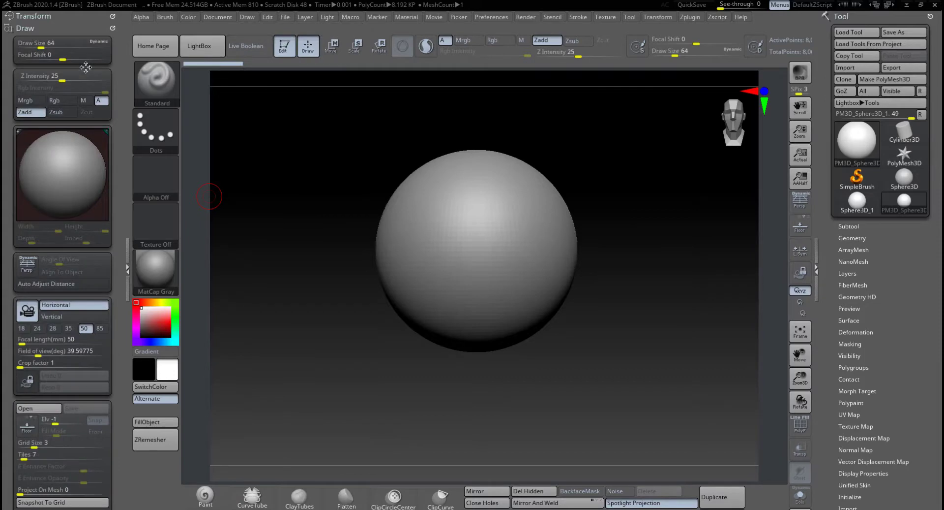
pyautogui.moveTo(119, 475); pyautogui.dragTo(118, 235)
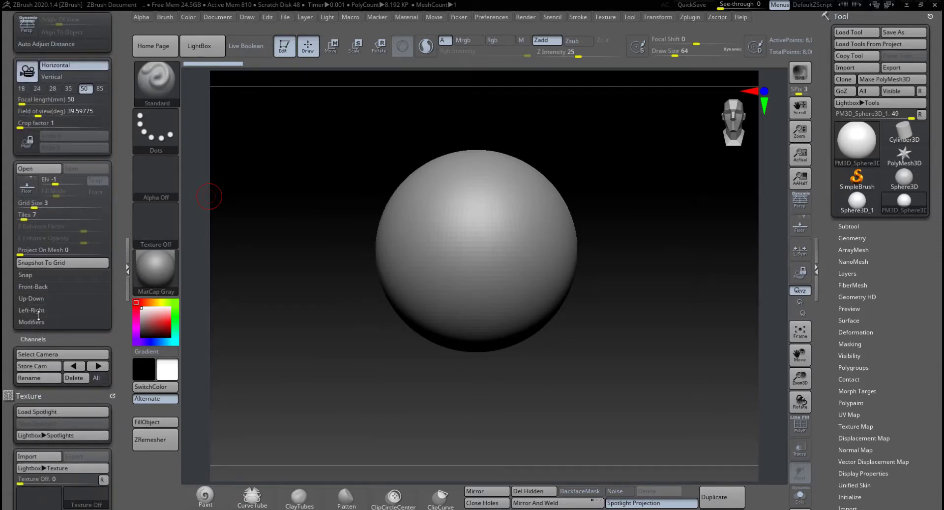
pyautogui.click(31, 287)
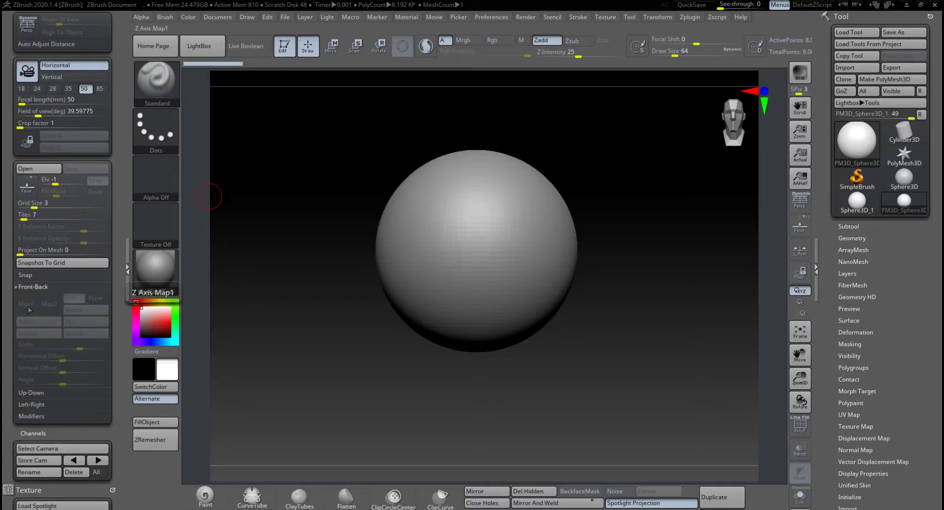
pyautogui.moveTo(117, 200); pyautogui.dragTo(77, 238)
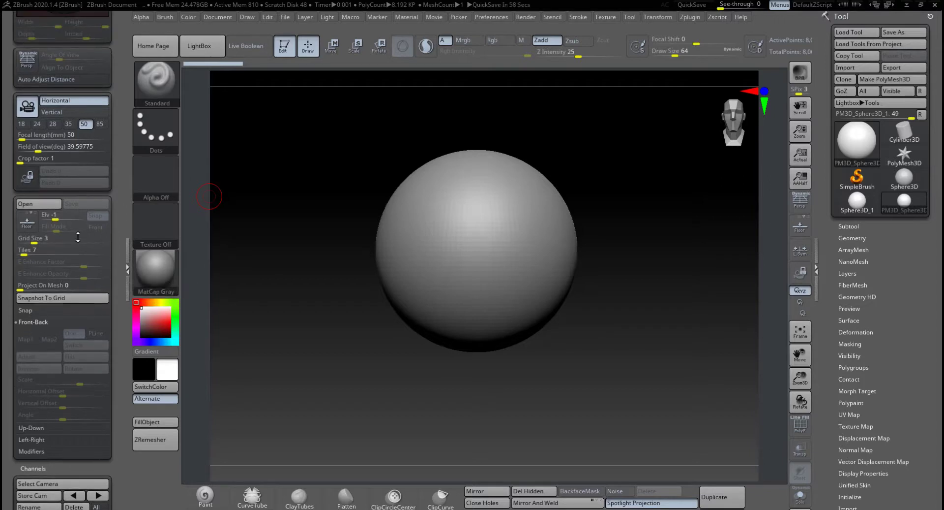
# Turn on the floor grid and import "Tube 캐릭터.jpg" as the Front-Back Map1 reference image.
pyautogui.click(30, 228)
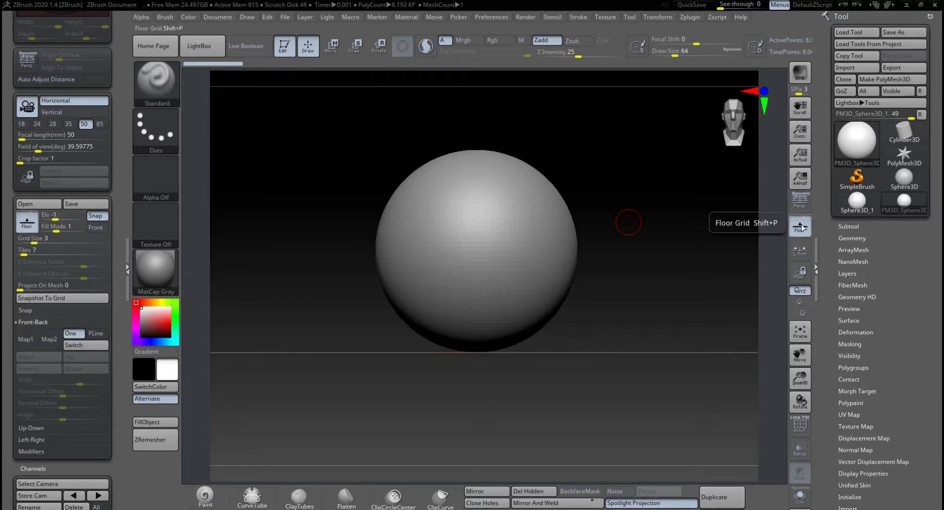
pyautogui.click(27, 341)
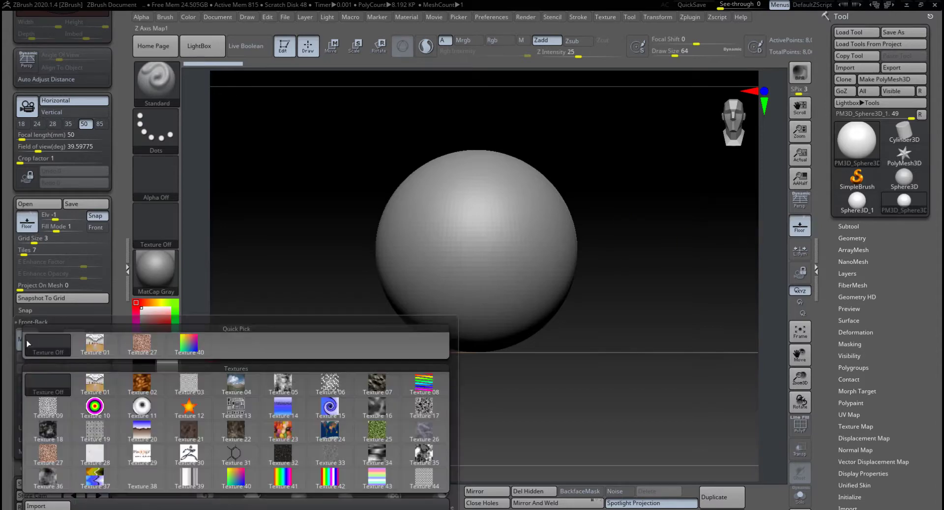
pyautogui.click(44, 506)
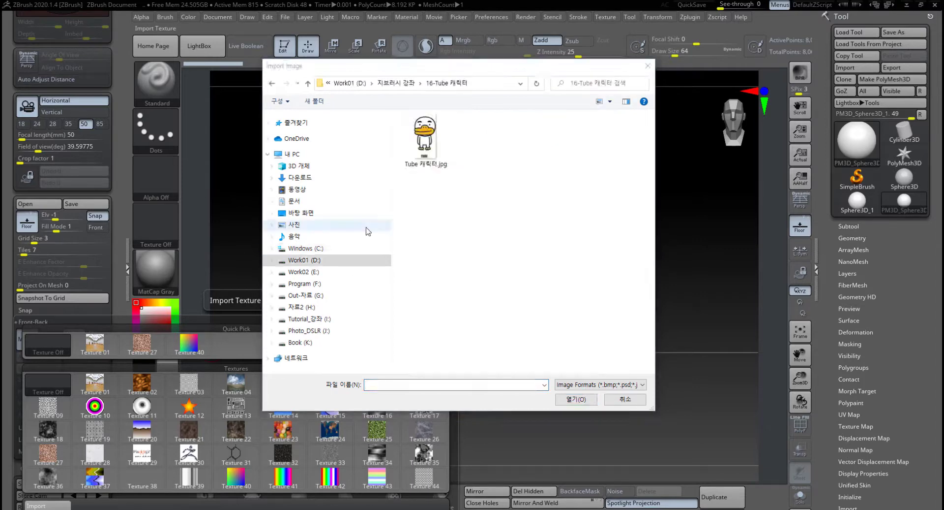
pyautogui.click(426, 156)
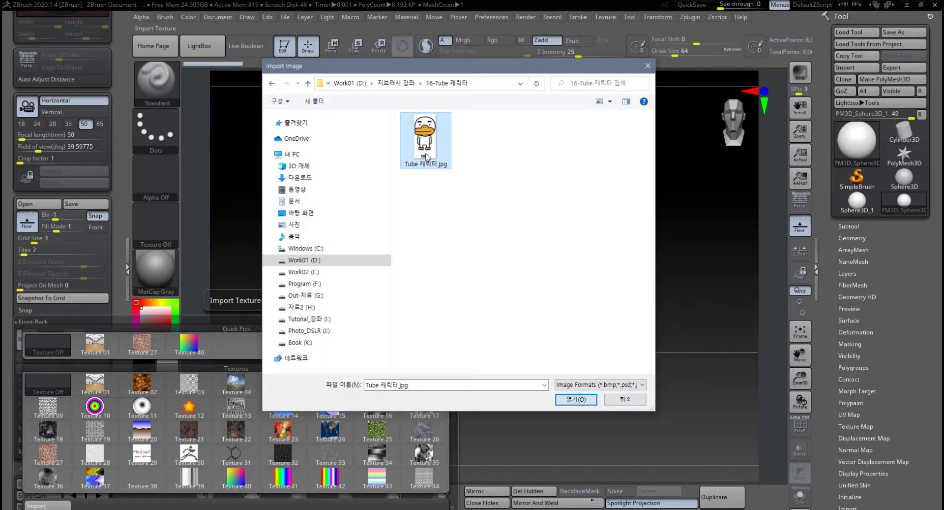
pyautogui.click(580, 399)
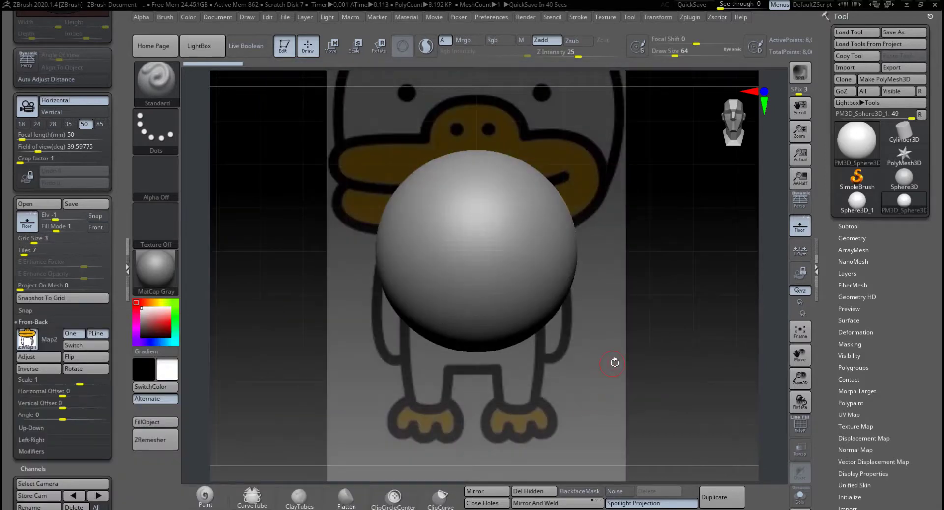
# Set the floor grid's Fill Mode to 3 for the reference image.
pyautogui.moveTo(645, 238); pyautogui.dragTo(645, 261)
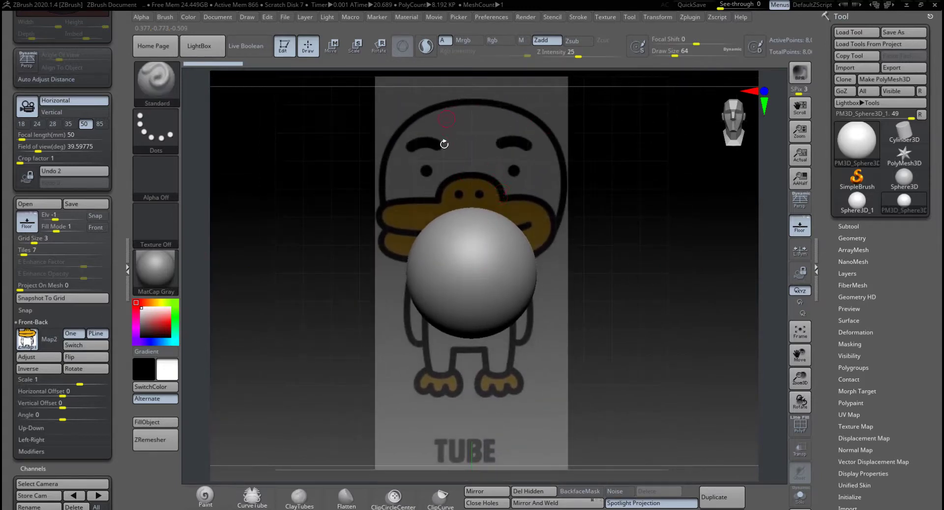
pyautogui.scroll(3, 74, 266)
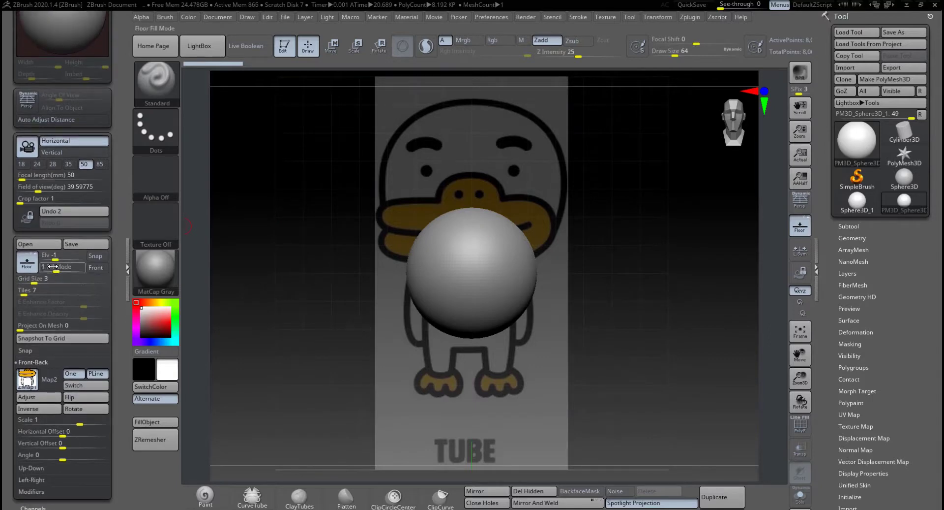
pyautogui.moveTo(52, 266); pyautogui.dragTo(187, 273)
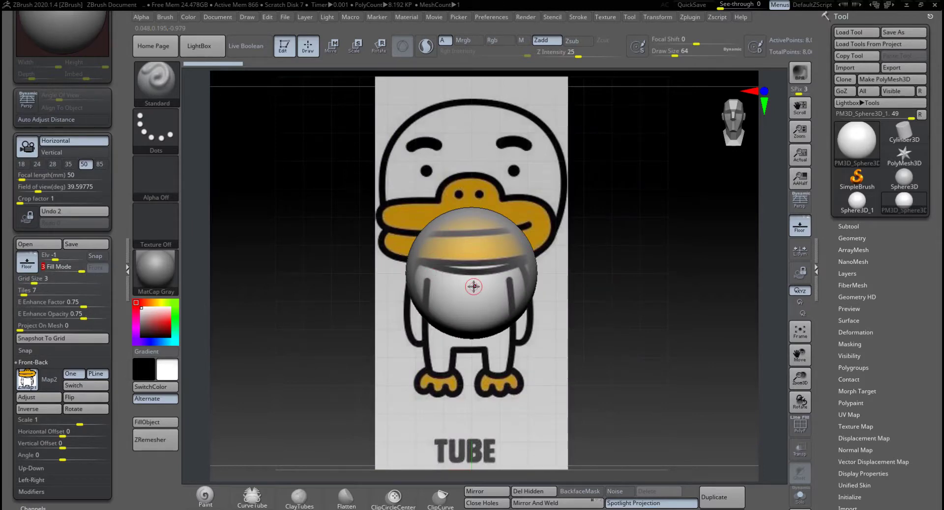
# Move the sphere straight up over the character's head in the reference image.
pyautogui.keyDown('alt'); pyautogui.moveTo(585, 304); pyautogui.dragTo(588, 348); pyautogui.keyUp('alt')
pyautogui.press('w')
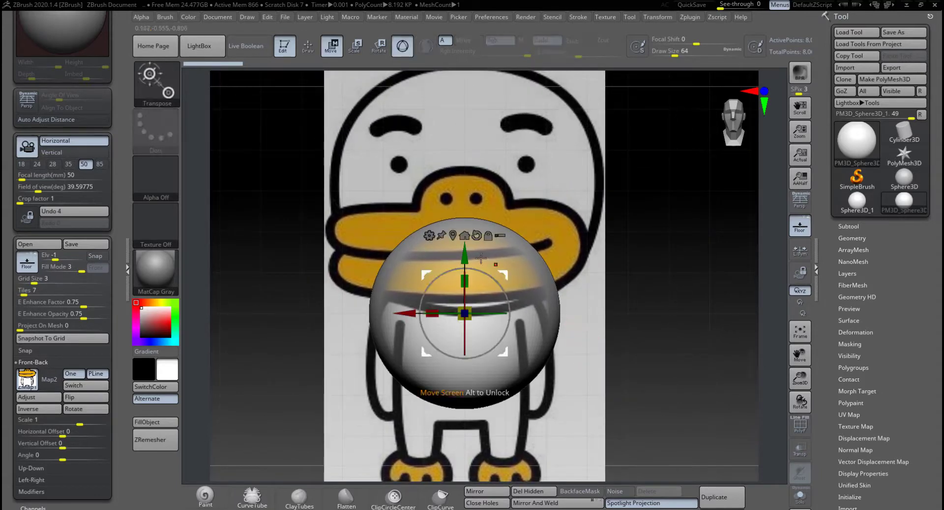
pyautogui.moveTo(468, 258); pyautogui.dragTo(465, 158)
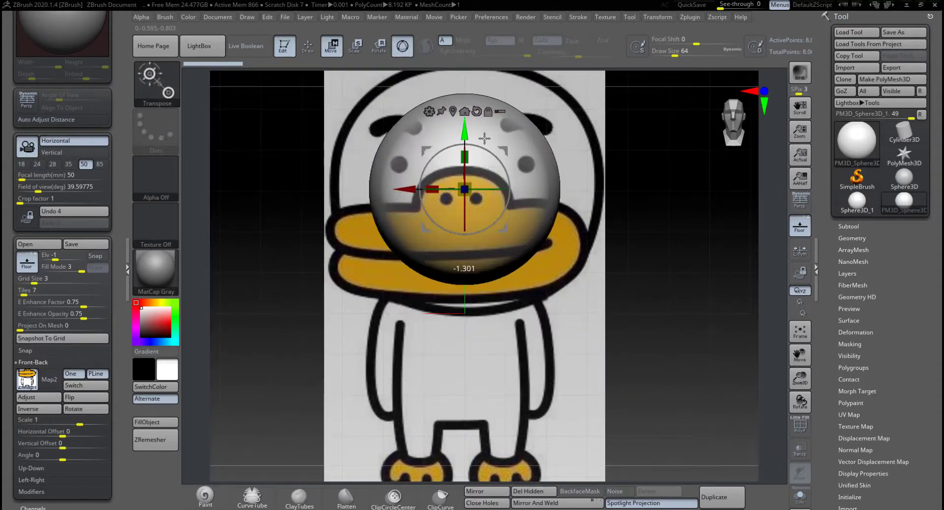
pyautogui.keyDown('alt'); pyautogui.moveTo(610, 271); pyautogui.dragTo(597, 316); pyautogui.keyUp('alt')
pyautogui.moveTo(453, 203); pyautogui.dragTo(454, 187)
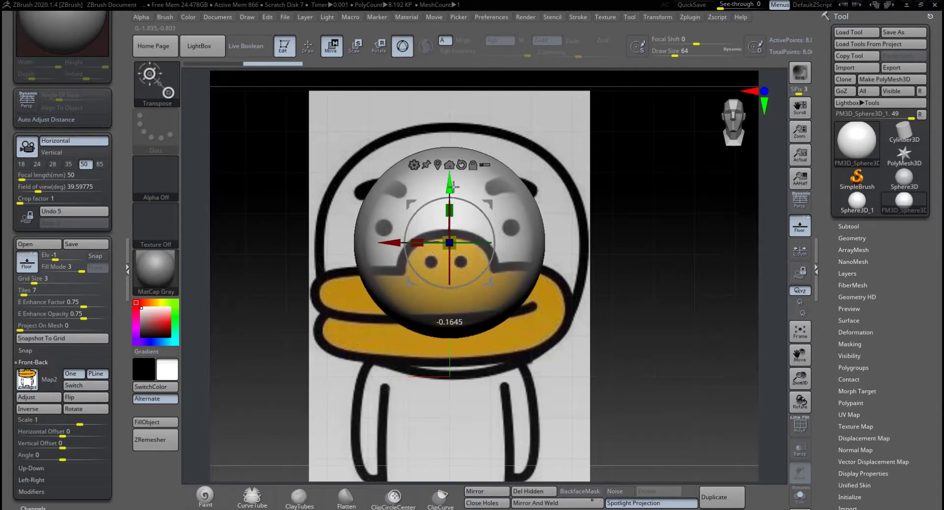
pyautogui.keyDown('alt'); pyautogui.moveTo(612, 304); pyautogui.dragTo(620, 265); pyautogui.keyUp('alt')
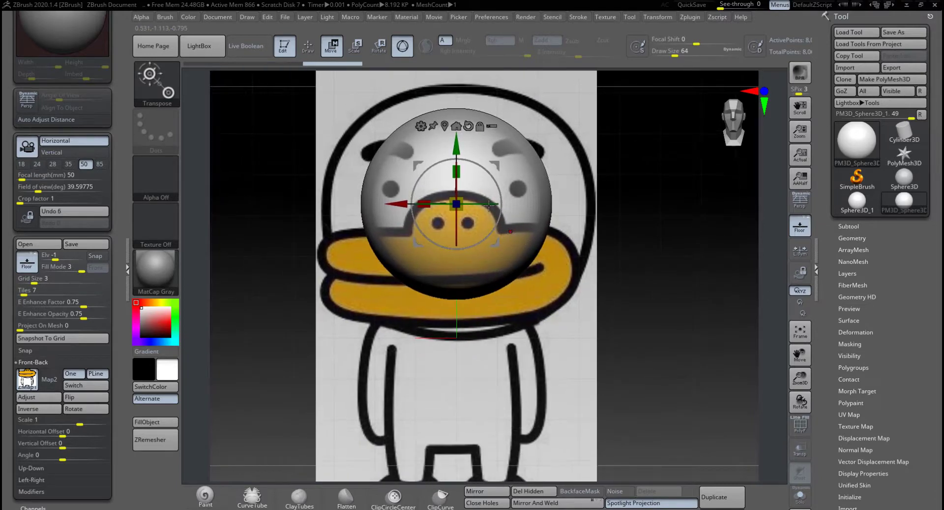
pyautogui.moveTo(460, 157); pyautogui.dragTo(482, 211)
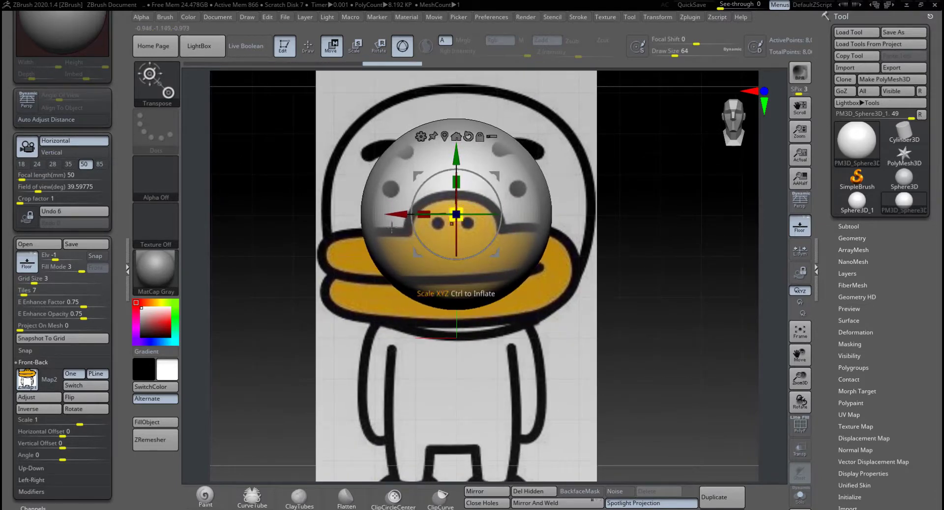
# Duplicate the head sphere subtool and move the copy down about 1.93 units over the character's body.
pyautogui.keyDown('alt'); pyautogui.moveTo(573, 360); pyautogui.dragTo(579, 296); pyautogui.keyUp('alt')
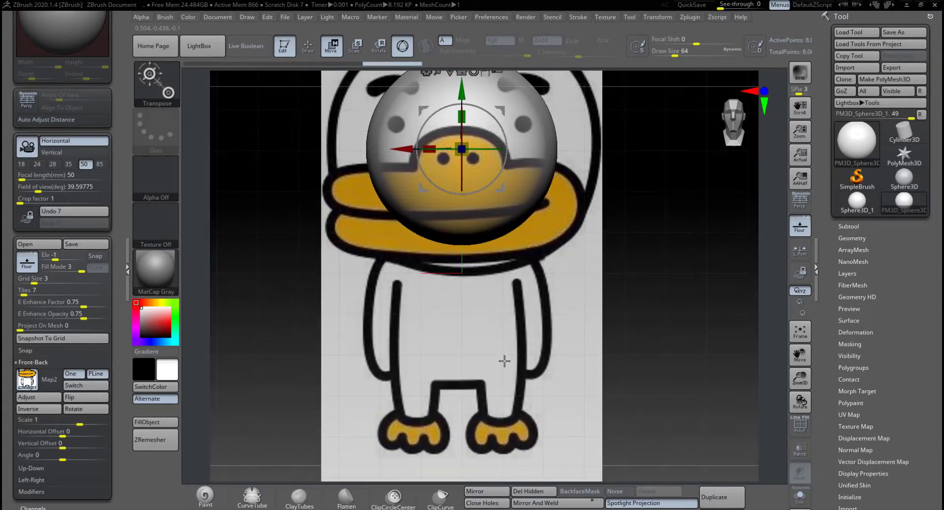
pyautogui.click(857, 225)
pyautogui.scroll(-3, 910, 443)
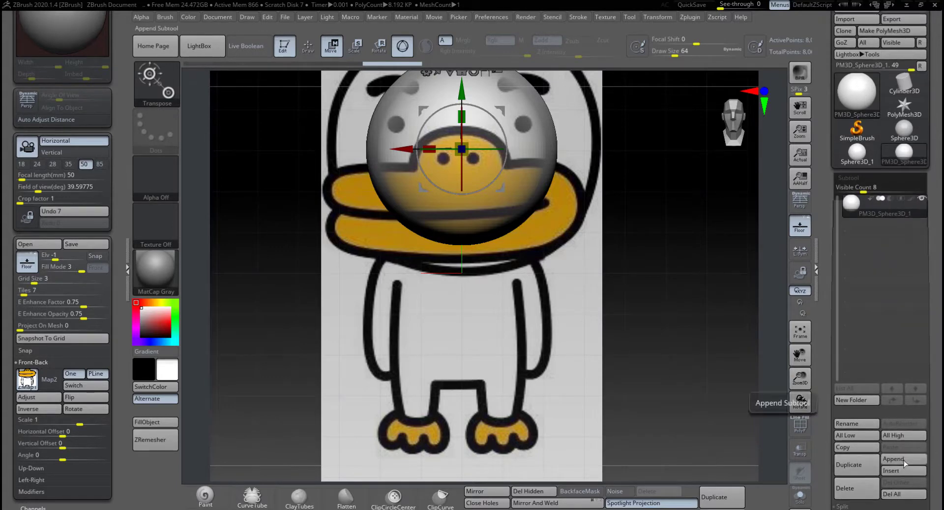
pyautogui.click(849, 459)
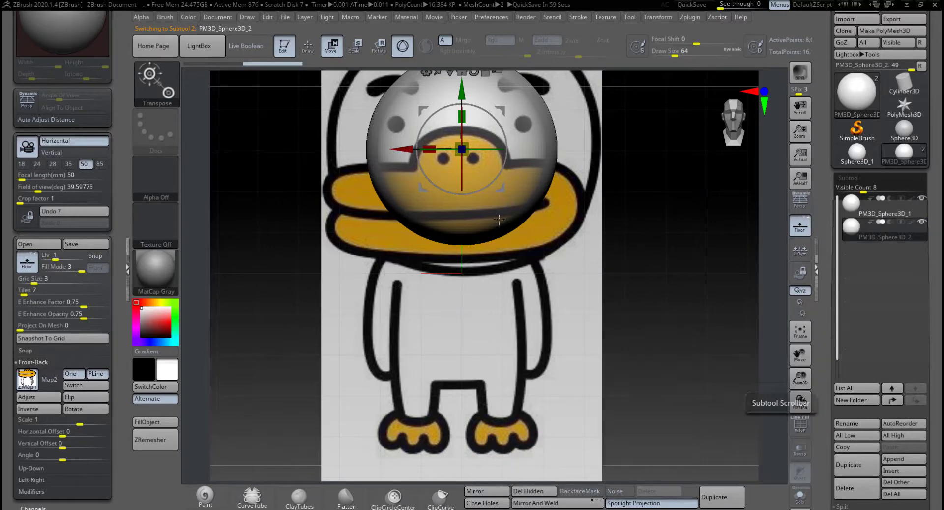
pyautogui.keyDown('alt'); pyautogui.moveTo(510, 208); pyautogui.dragTo(511, 241, button='right'); pyautogui.keyUp('alt')
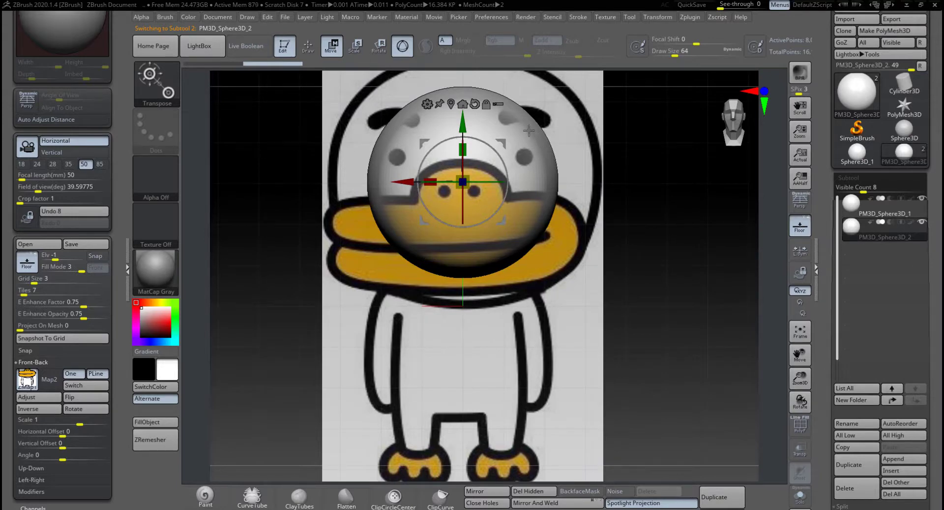
pyautogui.moveTo(466, 124); pyautogui.dragTo(466, 309)
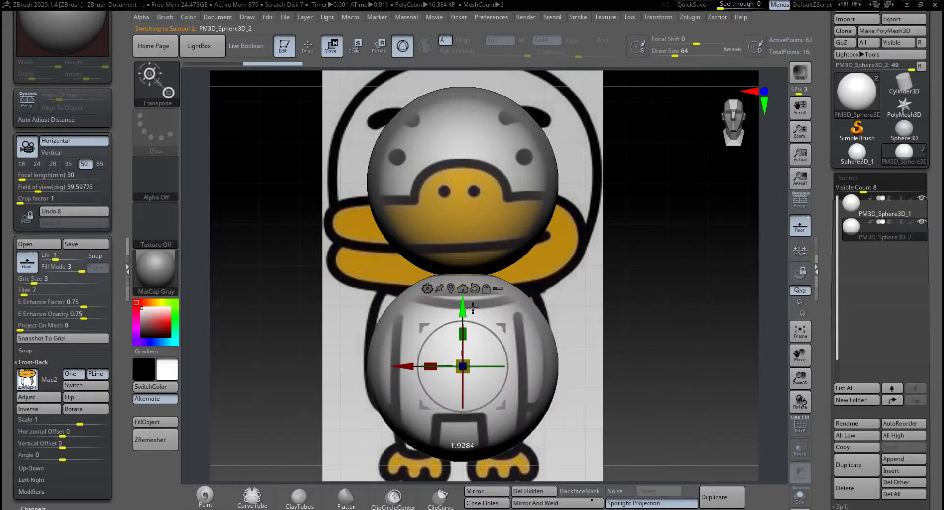
# Scale the body sphere down uniformly and raise it slightly to fit the character's torso in the reference image.
pyautogui.keyDown('alt'); pyautogui.moveTo(483, 218); pyautogui.dragTo(482, 195, button='right'); pyautogui.keyUp('alt')
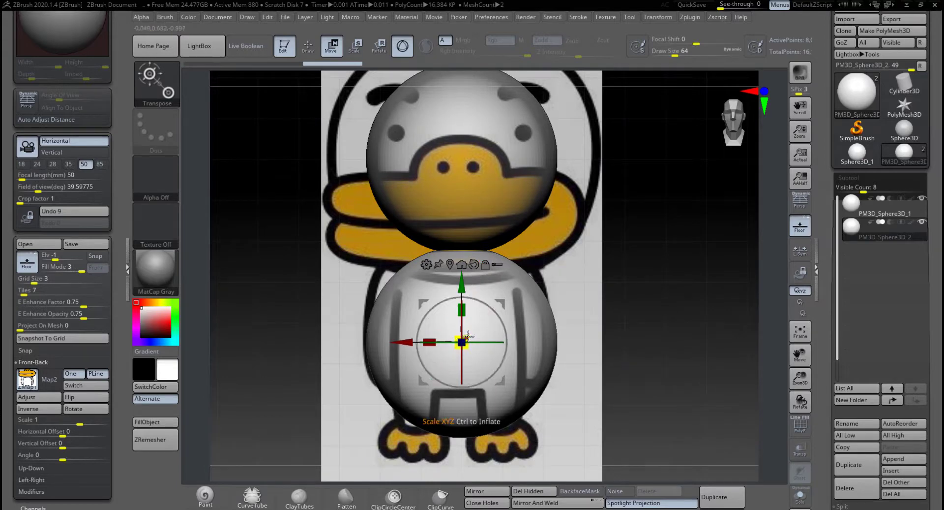
pyautogui.moveTo(467, 336); pyautogui.dragTo(438, 359)
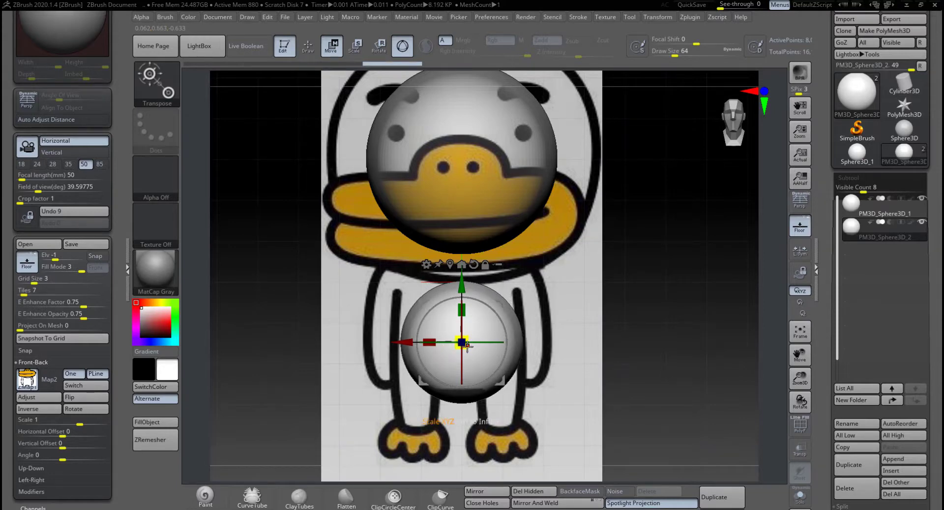
pyautogui.moveTo(463, 285); pyautogui.dragTo(463, 277)
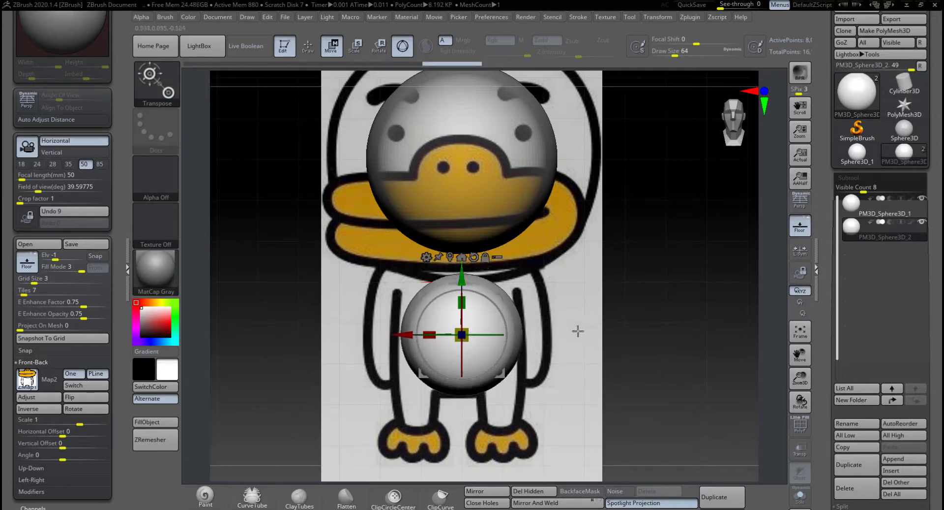
pyautogui.keyDown('alt'); pyautogui.moveTo(583, 329); pyautogui.dragTo(594, 323); pyautogui.keyUp('alt')
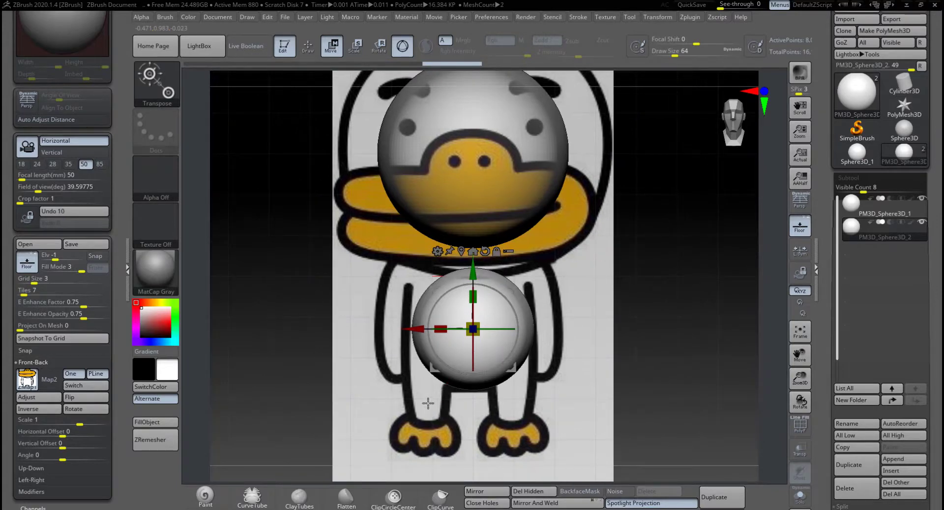
# Duplicate the body sphere subtool, move the copy over the reference image's left leg and shrink it to the leg's width.
pyautogui.click(857, 464)
pyautogui.moveTo(855, 260)
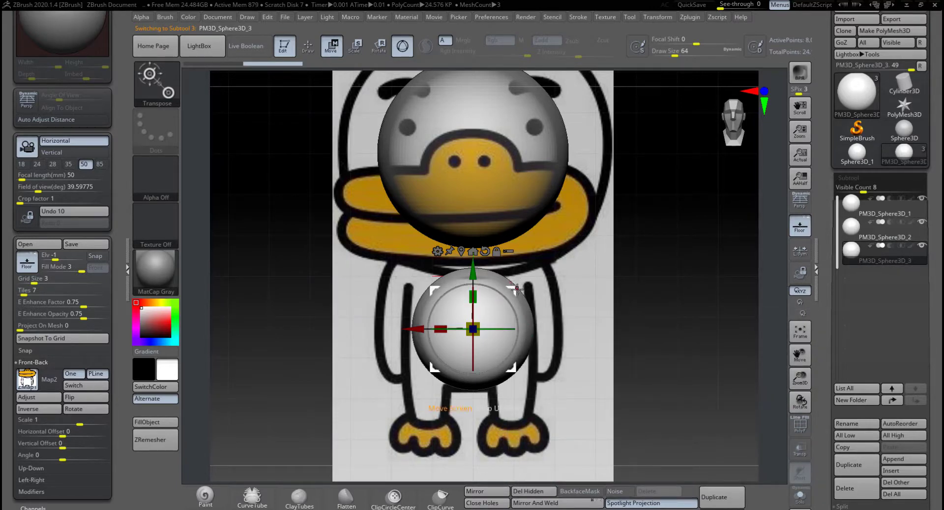
pyautogui.moveTo(514, 288); pyautogui.dragTo(468, 364)
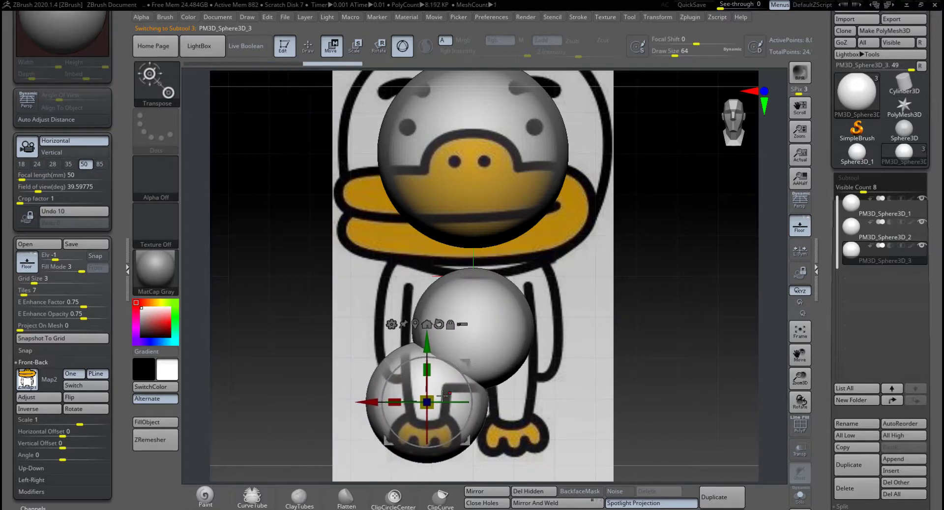
pyautogui.moveTo(433, 398); pyautogui.dragTo(401, 422)
pyautogui.moveTo(469, 362); pyautogui.dragTo(469, 362)
pyautogui.moveTo(525, 377)
pyautogui.mouseDown()
pyautogui.moveTo(518, 420)
pyautogui.moveTo(531, 386)
pyautogui.mouseUp()
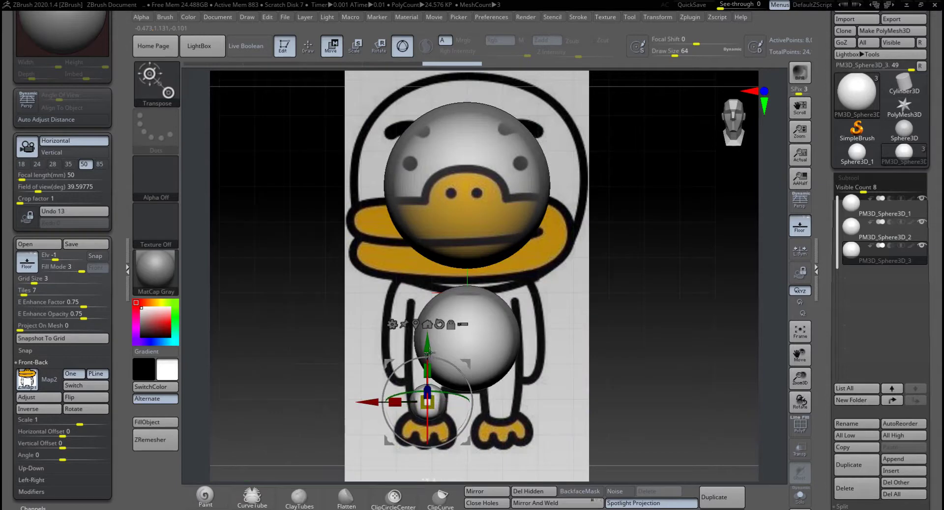
# Fine-tune the leg sphere's proportions and height so it sits between the body sphere and the foot drawing.
pyautogui.moveTo(430, 370); pyautogui.dragTo(460, 370)
pyautogui.keyDown('alt'); pyautogui.moveTo(510, 364); pyautogui.dragTo(511, 339); pyautogui.keyUp('alt')
pyautogui.keyDown('alt'); pyautogui.moveTo(511, 339); pyautogui.dragTo(435, 367, button='right'); pyautogui.keyUp('alt')
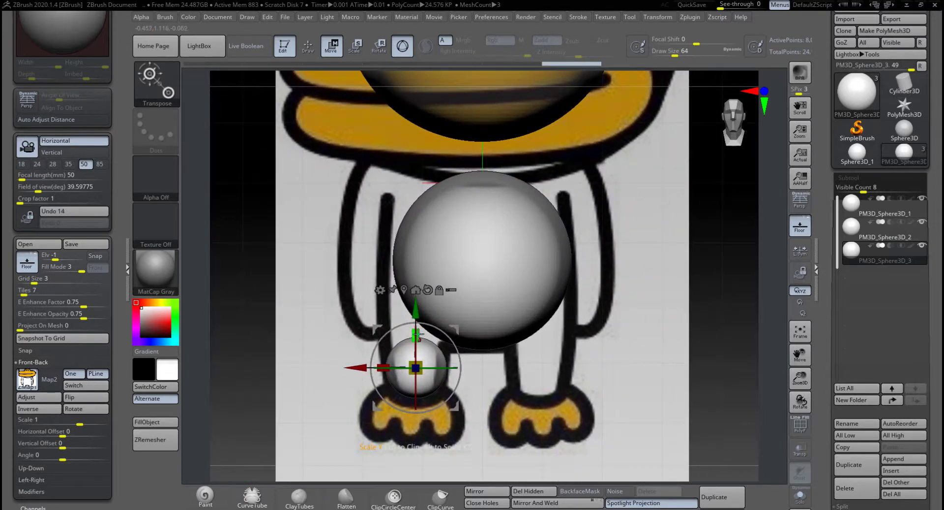
pyautogui.moveTo(417, 335); pyautogui.dragTo(420, 307)
pyautogui.keyDown('alt'); pyautogui.moveTo(493, 370); pyautogui.dragTo(497, 350); pyautogui.keyUp('alt')
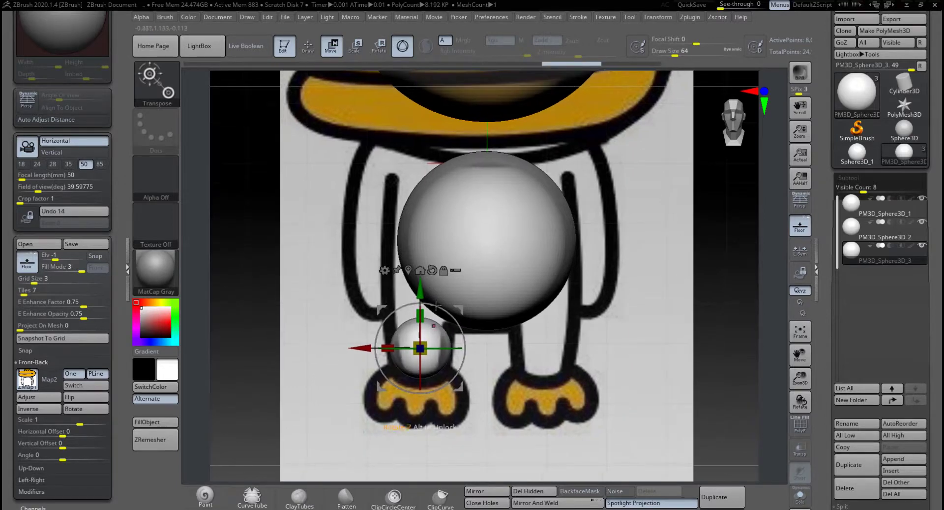
pyautogui.moveTo(423, 295); pyautogui.dragTo(423, 291)
pyautogui.keyDown('alt'); pyautogui.moveTo(591, 368); pyautogui.dragTo(577, 339); pyautogui.keyUp('alt')
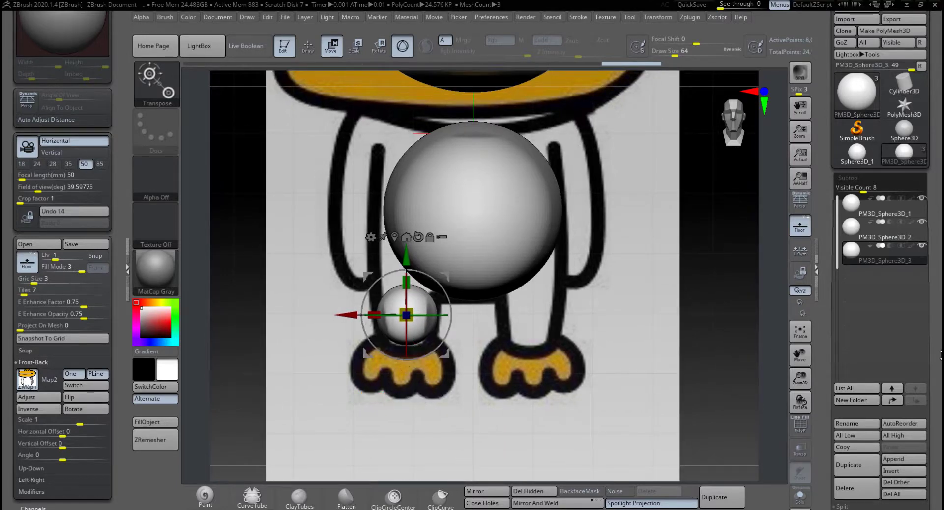
# Duplicate the leg sphere subtool, move the copy straight down over the foot drawing and enlarge it to cover the foot.
pyautogui.click(857, 463)
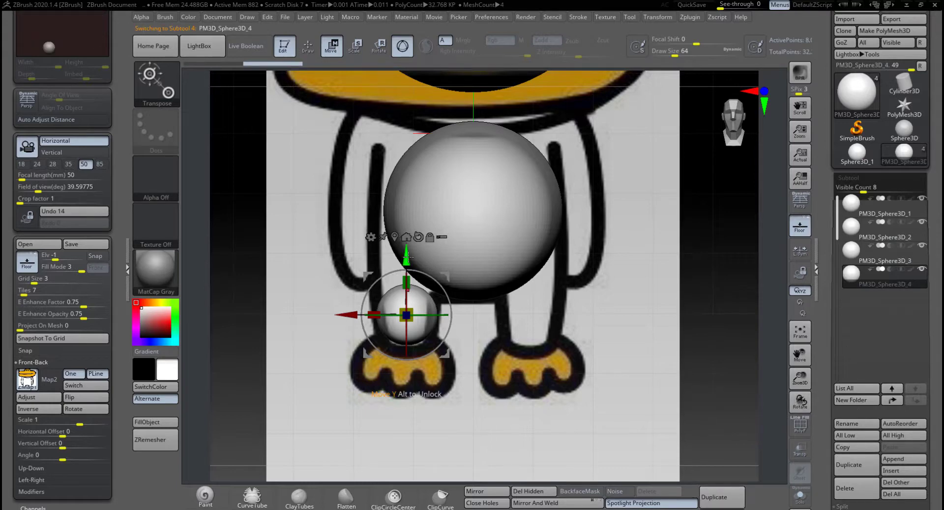
pyautogui.moveTo(409, 254); pyautogui.dragTo(407, 313)
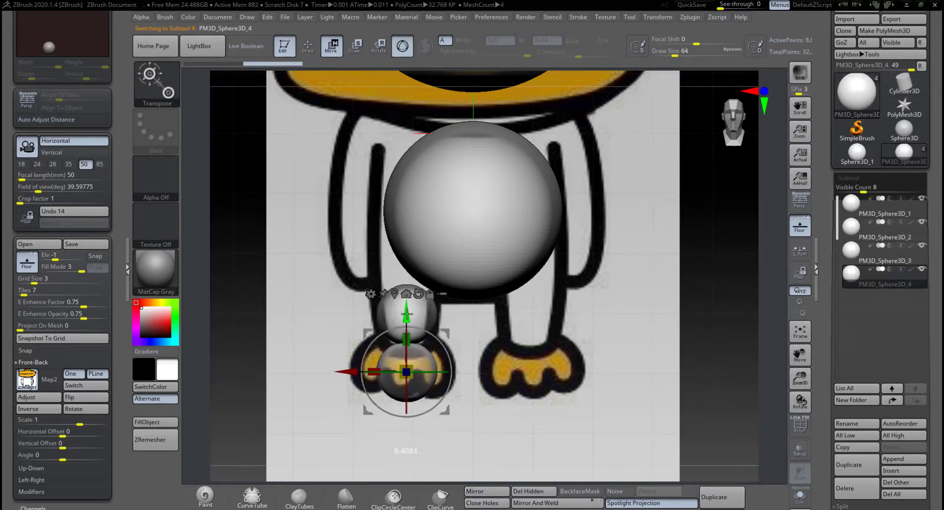
pyautogui.moveTo(401, 368); pyautogui.dragTo(442, 324)
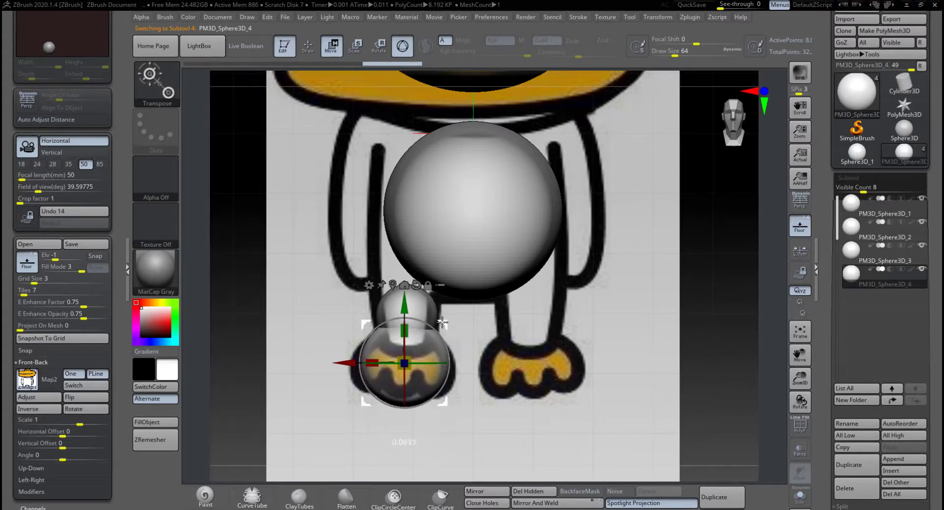
pyautogui.moveTo(411, 357); pyautogui.dragTo(413, 355)
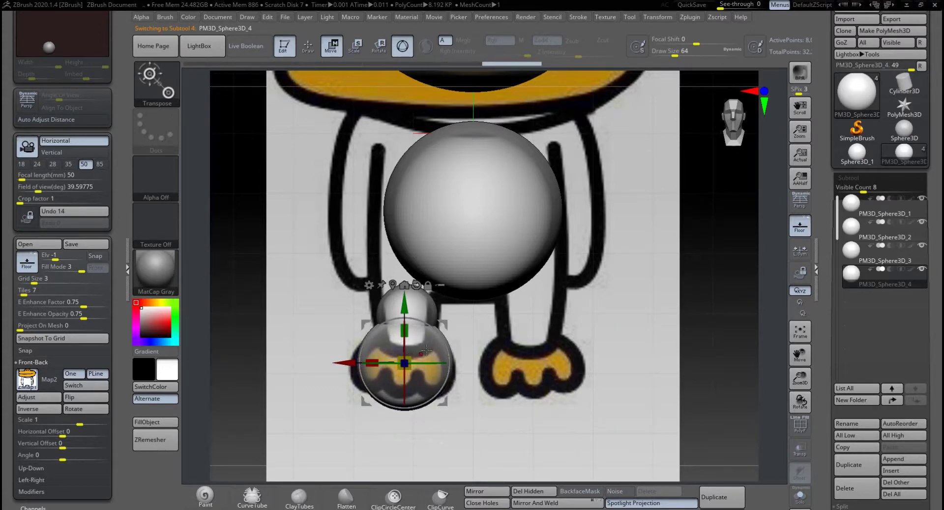
pyautogui.moveTo(443, 324); pyautogui.dragTo(532, 340)
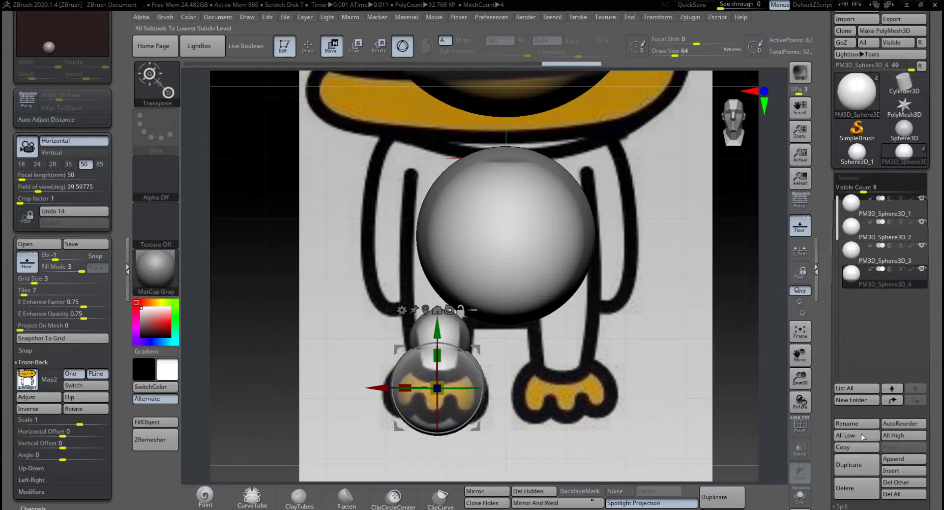
# Duplicate the foot sphere subtool and move the copy up beside the body, over the reference image's left arm.
pyautogui.click(857, 467)
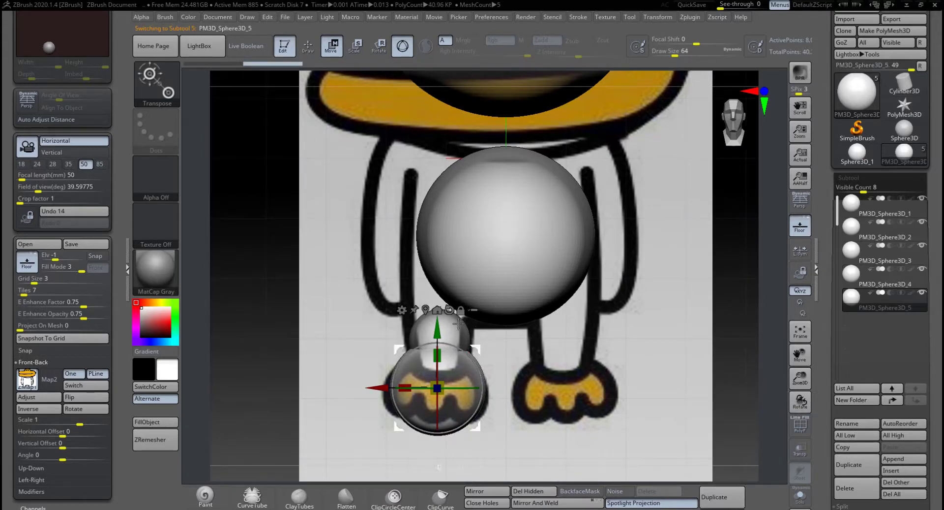
pyautogui.moveTo(458, 323); pyautogui.dragTo(406, 171)
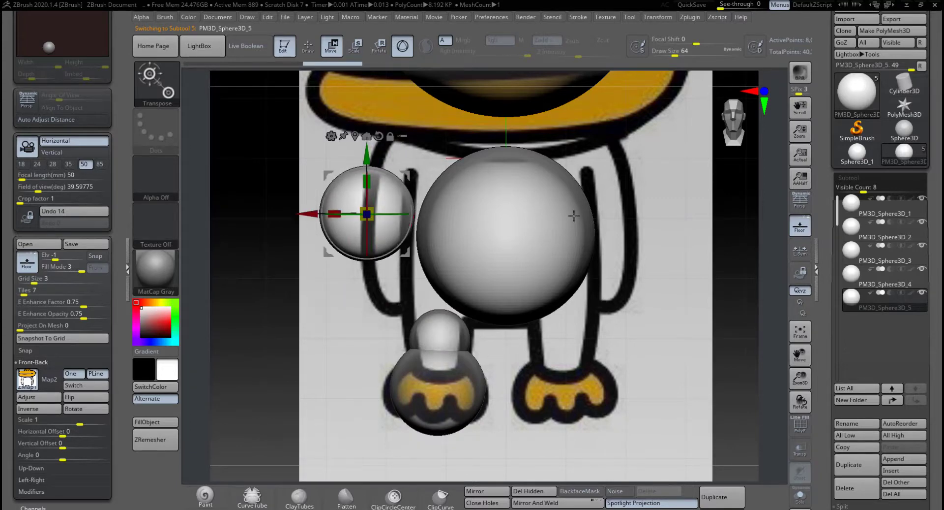
# Duplicate the head sphere subtool, lower the copy to beak height, move it out in front of the face and shrink it.
pyautogui.keyDown('alt'); pyautogui.moveTo(648, 242); pyautogui.dragTo(608, 319); pyautogui.keyUp('alt')
pyautogui.keyDown('alt'); pyautogui.moveTo(543, 271); pyautogui.dragTo(571, 272); pyautogui.keyUp('alt')
pyautogui.keyDown('alt'); pyautogui.click(517, 227); pyautogui.keyUp('alt')
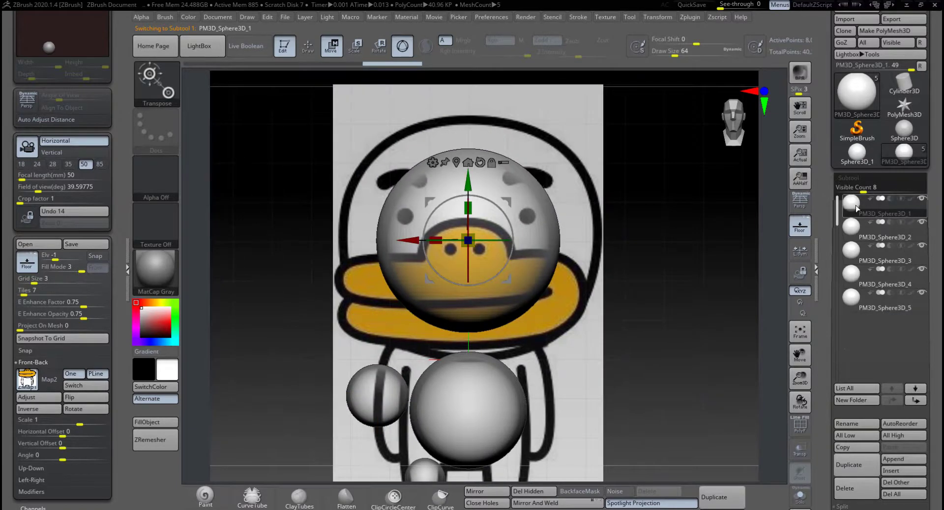
pyautogui.moveTo(848, 274)
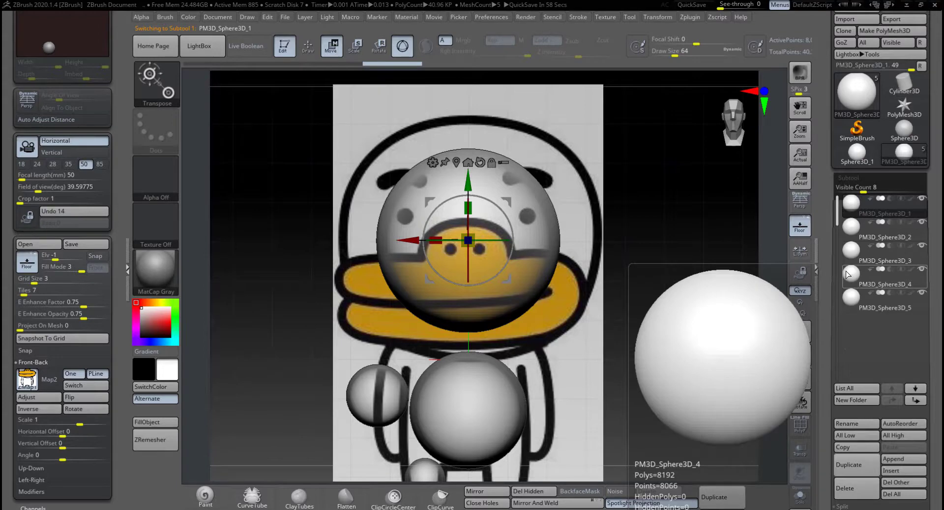
pyautogui.click(855, 471)
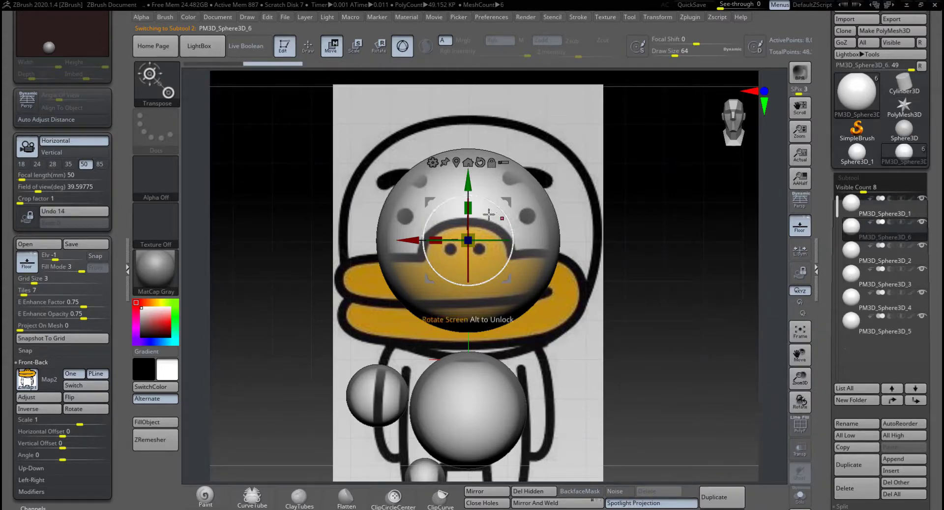
pyautogui.moveTo(468, 183); pyautogui.dragTo(468, 214)
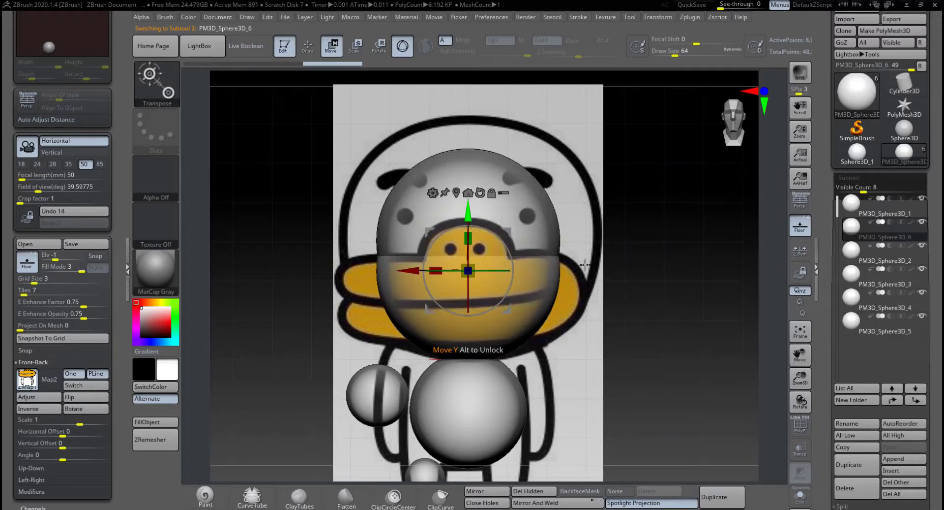
pyautogui.moveTo(578, 270); pyautogui.dragTo(668, 272)
pyautogui.moveTo(608, 271); pyautogui.dragTo(560, 286)
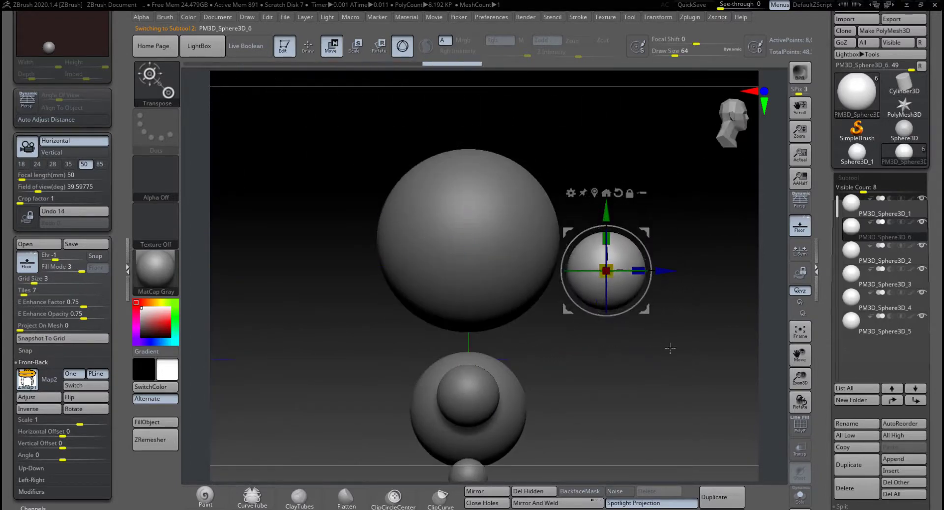
# Raise the beak sphere onto the upper beak, widen it sideways to match the reference and push it back into the head.
pyautogui.keyDown('shift'); pyautogui.moveTo(669, 347); pyautogui.dragTo(615, 337); pyautogui.keyUp('shift')
pyautogui.keyDown('alt'); pyautogui.moveTo(689, 329); pyautogui.dragTo(596, 338); pyautogui.keyUp('alt')
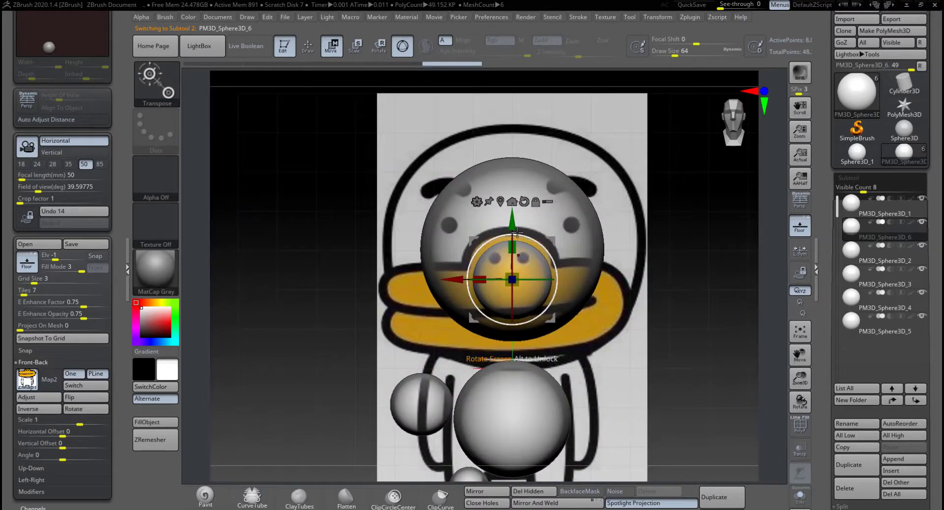
pyautogui.moveTo(513, 225); pyautogui.dragTo(512, 214)
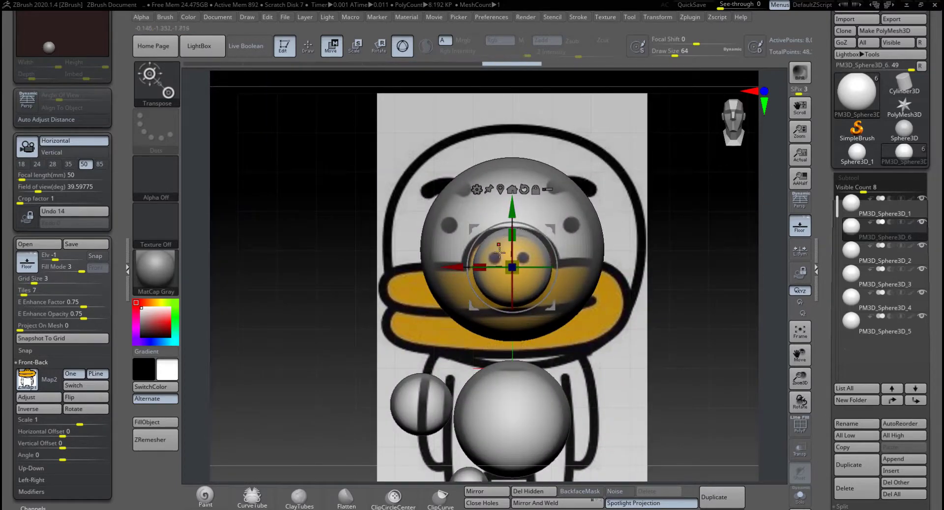
pyautogui.moveTo(508, 261); pyautogui.dragTo(475, 270)
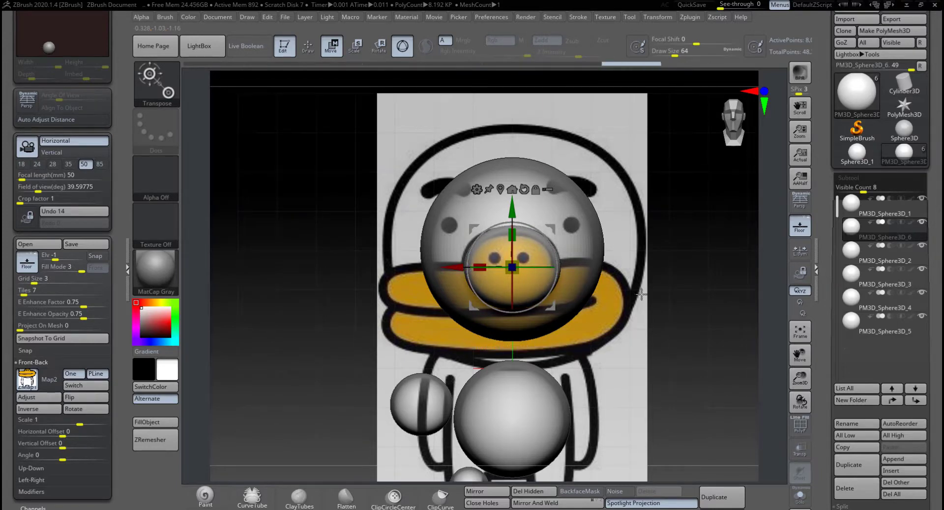
pyautogui.moveTo(620, 302); pyautogui.dragTo(704, 304)
pyautogui.moveTo(577, 269); pyautogui.dragTo(492, 267)
pyautogui.moveTo(594, 305); pyautogui.dragTo(593, 287)
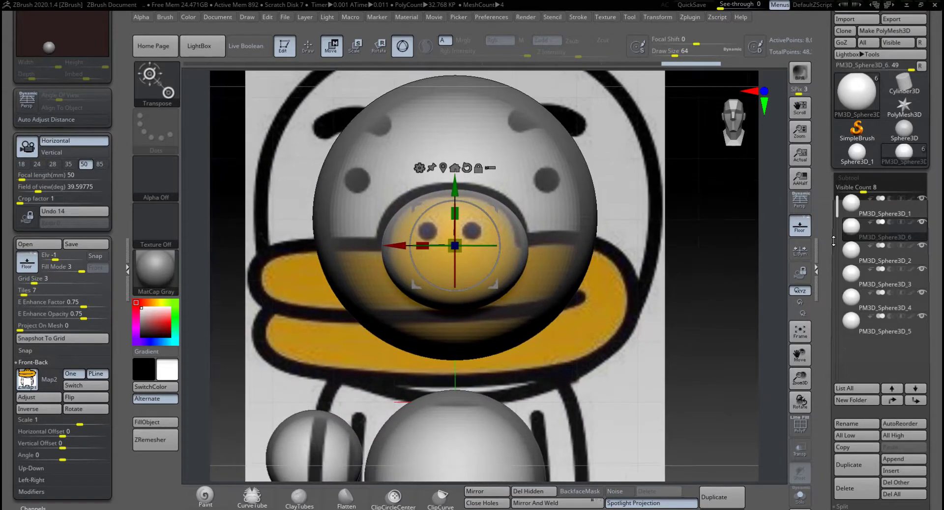
# Duplicate the head sphere subtool again, lower the copy towards the lower beak and move it forward in front of the head.
pyautogui.click(855, 208)
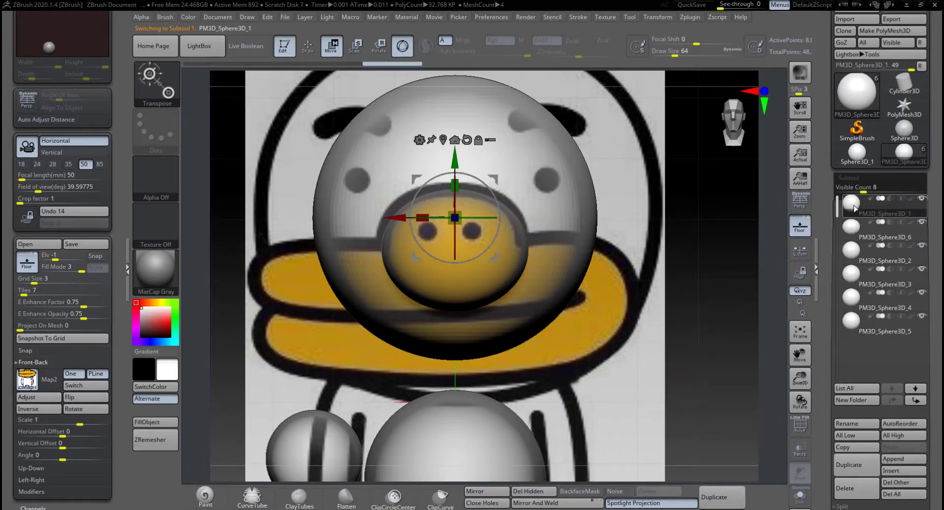
pyautogui.moveTo(855, 209)
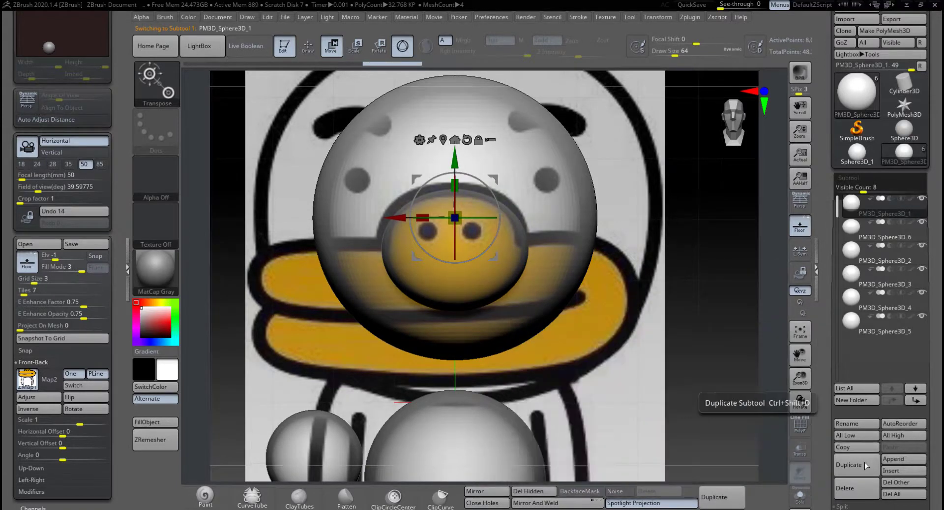
pyautogui.click(864, 461)
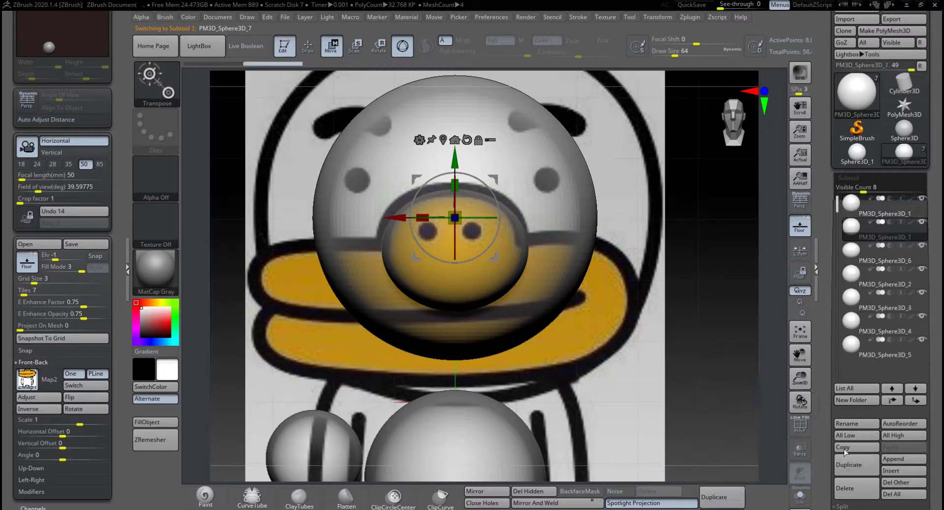
pyautogui.moveTo(460, 157); pyautogui.dragTo(460, 210)
pyautogui.moveTo(634, 279); pyautogui.dragTo(696, 284)
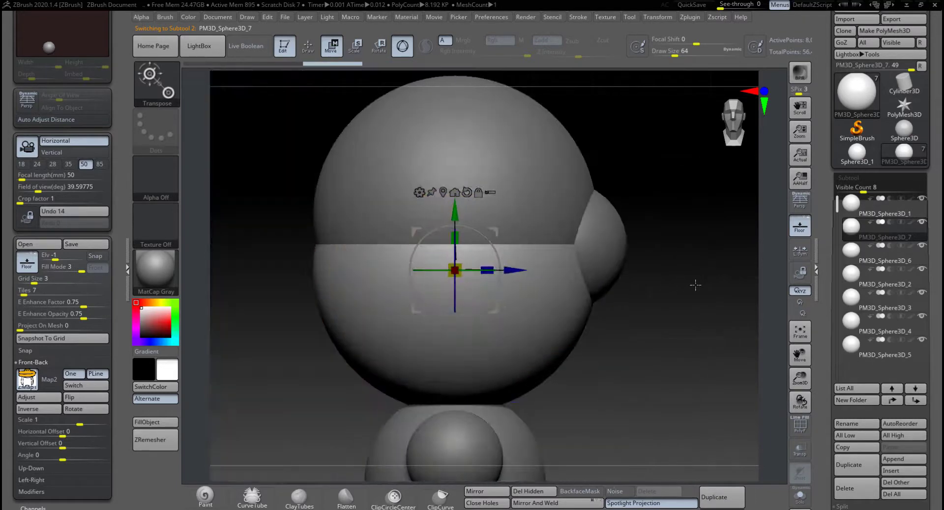
pyautogui.moveTo(525, 270); pyautogui.dragTo(777, 271)
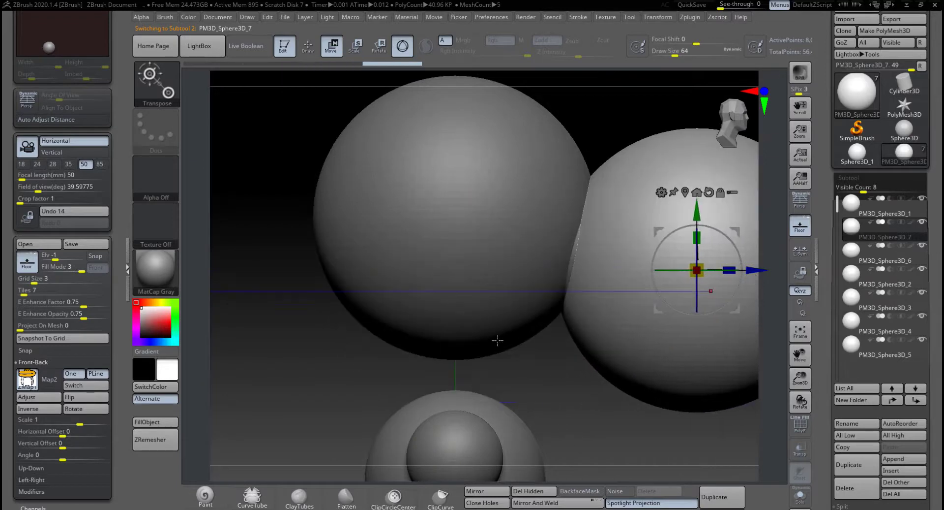
pyautogui.moveTo(362, 331); pyautogui.dragTo(108, 333)
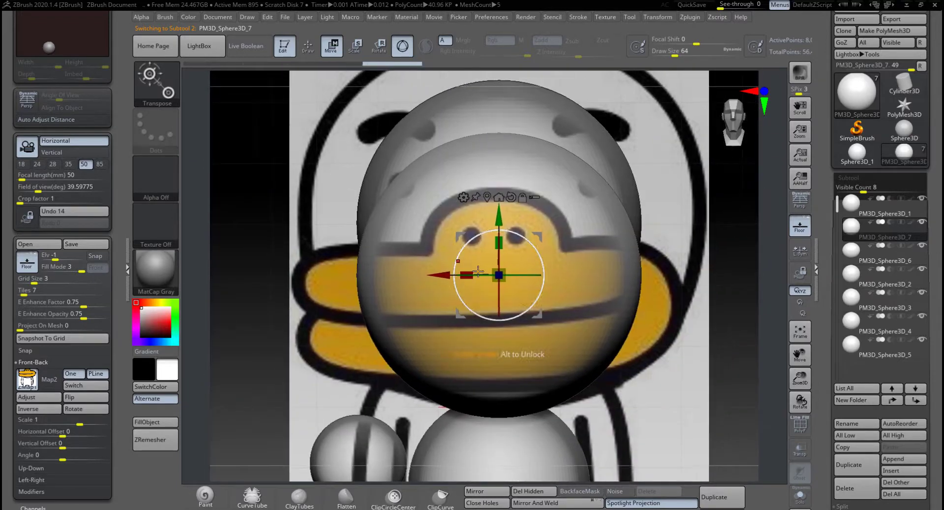
# Scale the new front sphere down uniformly and lower it over the lower beak in the reference image.
pyautogui.moveTo(501, 274); pyautogui.dragTo(481, 289)
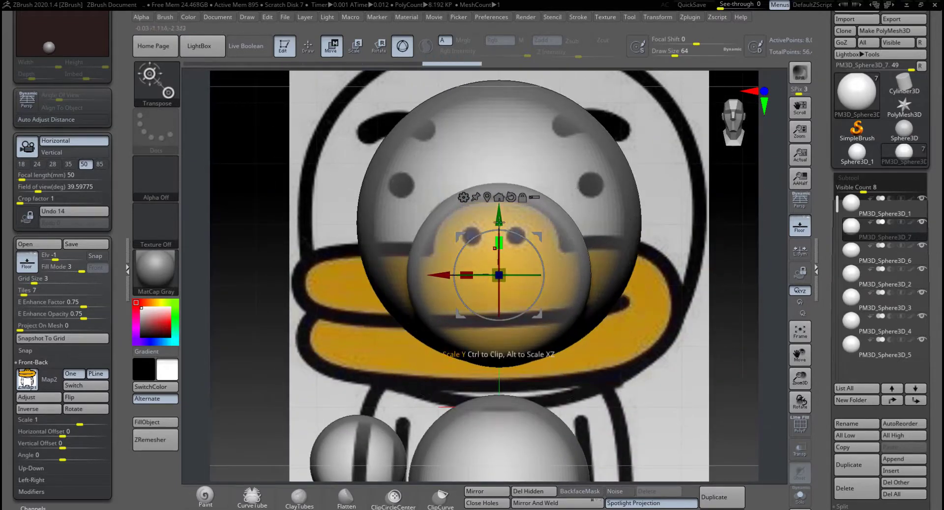
pyautogui.moveTo(500, 210); pyautogui.dragTo(501, 244)
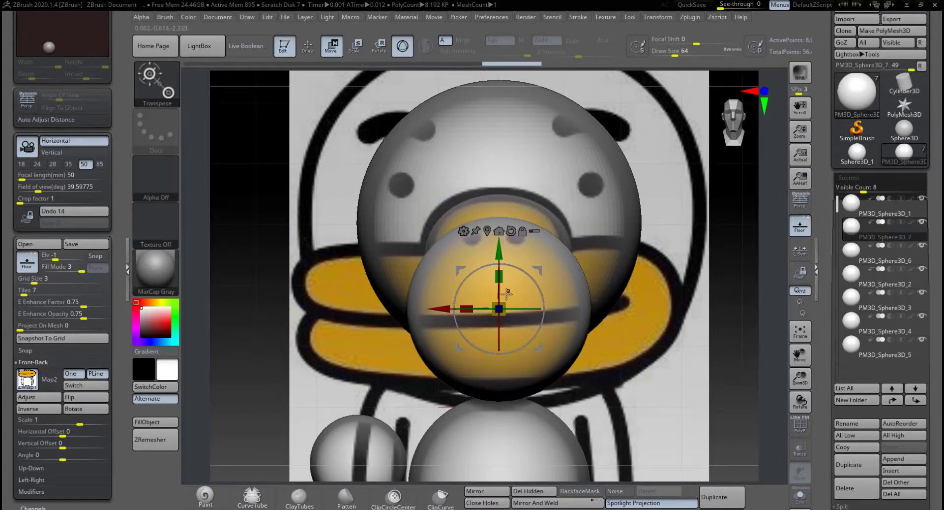
pyautogui.moveTo(504, 303)
pyautogui.mouseDown()
pyautogui.moveTo(492, 323)
pyautogui.moveTo(516, 254)
pyautogui.moveTo(501, 269)
pyautogui.moveTo(502, 308)
pyautogui.mouseUp()
pyautogui.moveTo(498, 256); pyautogui.dragTo(499, 254)
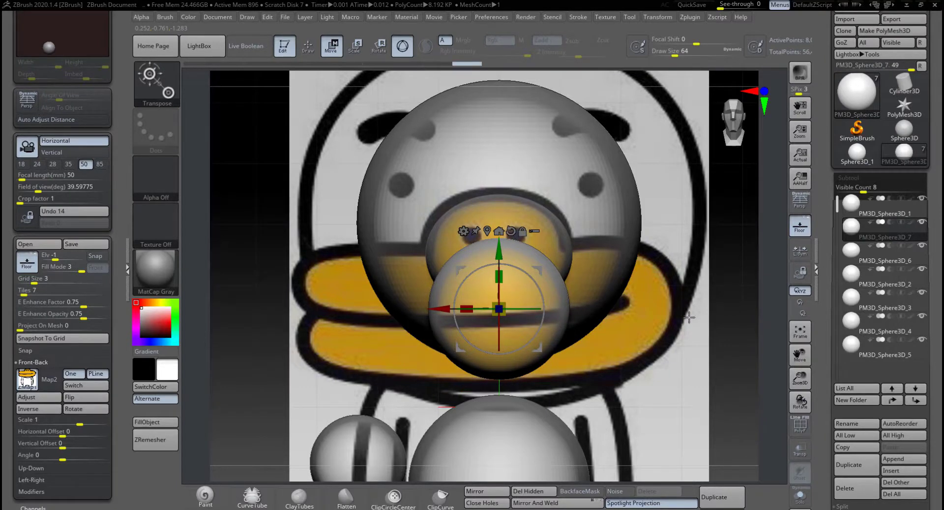
# Push the lower beak sphere back along its depth axis towards the head and upper beak.
pyautogui.moveTo(689, 316); pyautogui.dragTo(720, 320)
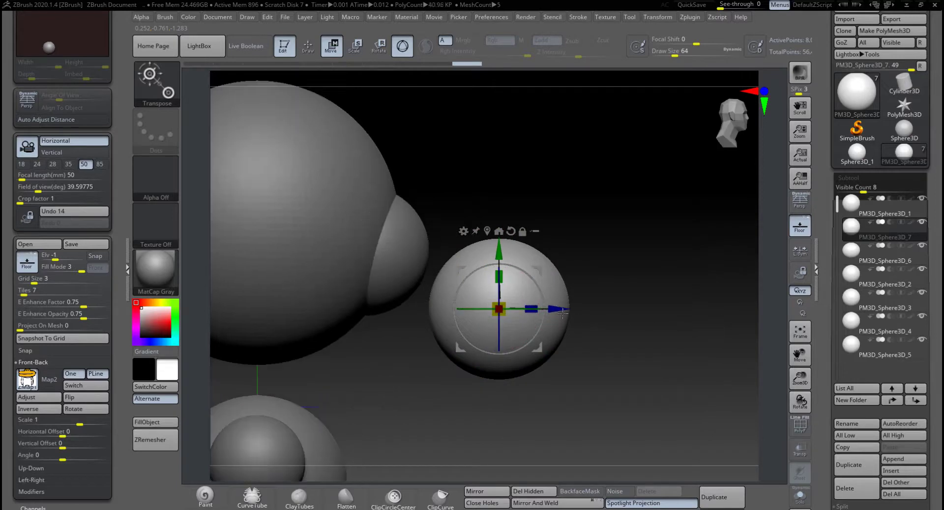
pyautogui.moveTo(556, 308); pyautogui.dragTo(514, 313)
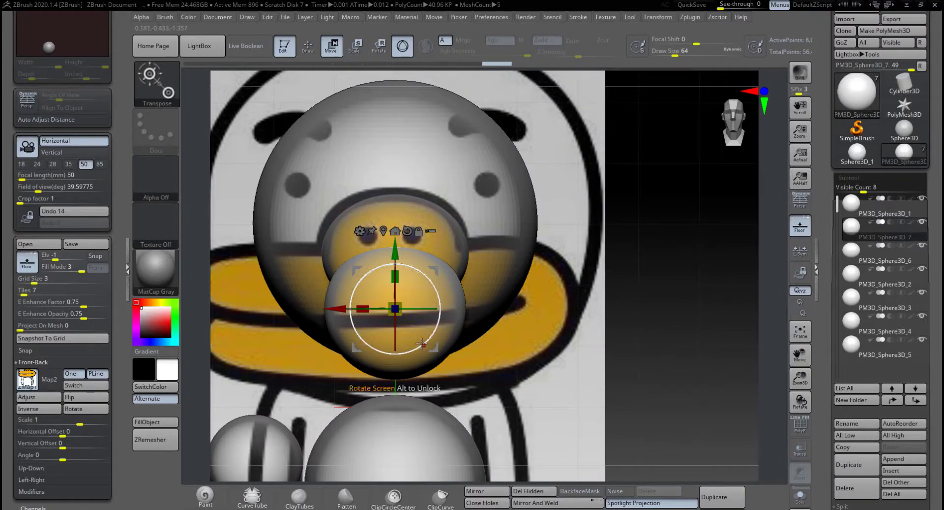
pyautogui.keyDown('alt'); pyautogui.moveTo(615, 287); pyautogui.dragTo(639, 332); pyautogui.keyUp('alt')
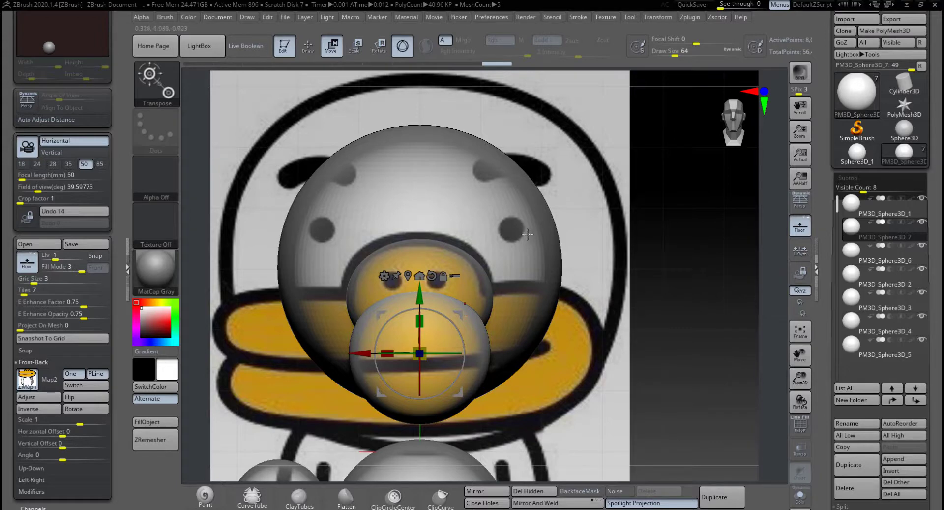
# Select the head sphere and scale it up uniformly to fill the head outline in the front reference.
pyautogui.keyDown('alt'); pyautogui.click(509, 223); pyautogui.keyUp('alt')
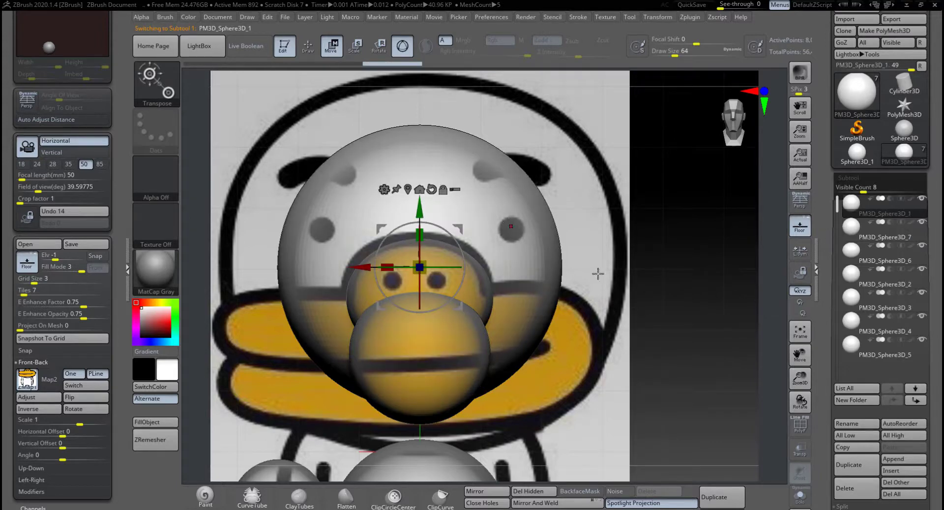
pyautogui.keyDown('alt'); pyautogui.moveTo(662, 285); pyautogui.dragTo(655, 322); pyautogui.keyUp('alt')
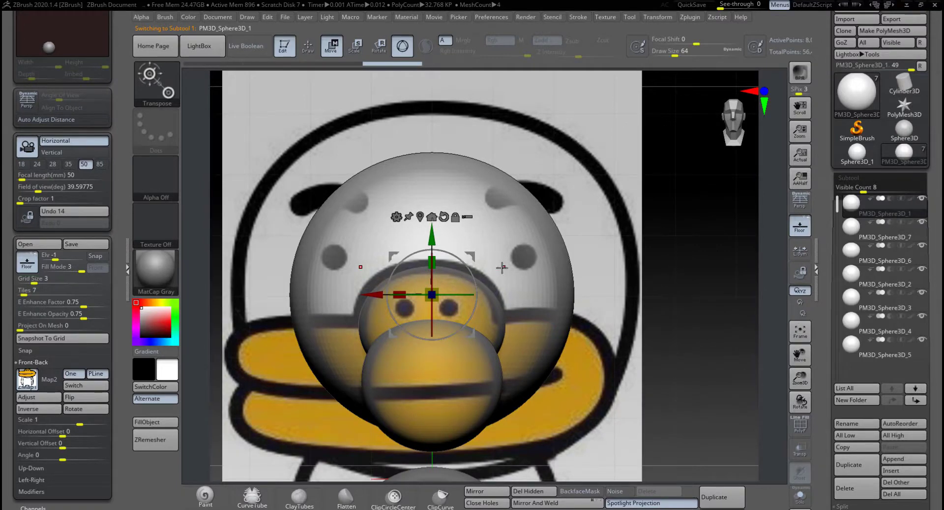
pyautogui.keyDown('alt'); pyautogui.moveTo(595, 265); pyautogui.dragTo(632, 241); pyautogui.keyUp('alt')
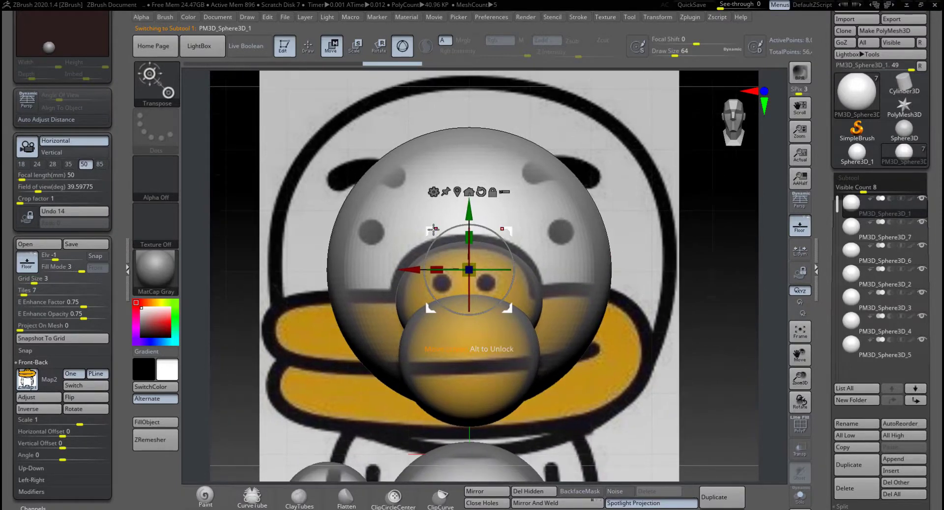
pyautogui.moveTo(469, 269); pyautogui.dragTo(525, 229)
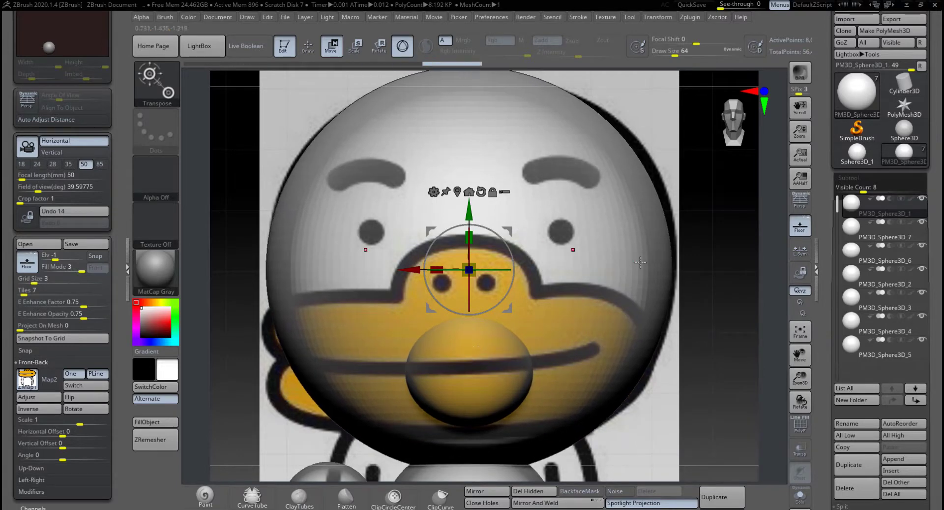
# Move the lower and upper beak spheres forward so they protrude from the front of the enlarged head.
pyautogui.keyDown('alt'); pyautogui.moveTo(737, 304); pyautogui.dragTo(777, 298); pyautogui.keyUp('alt')
pyautogui.click(854, 235)
pyautogui.moveTo(512, 364); pyautogui.dragTo(626, 364)
pyautogui.click(845, 260)
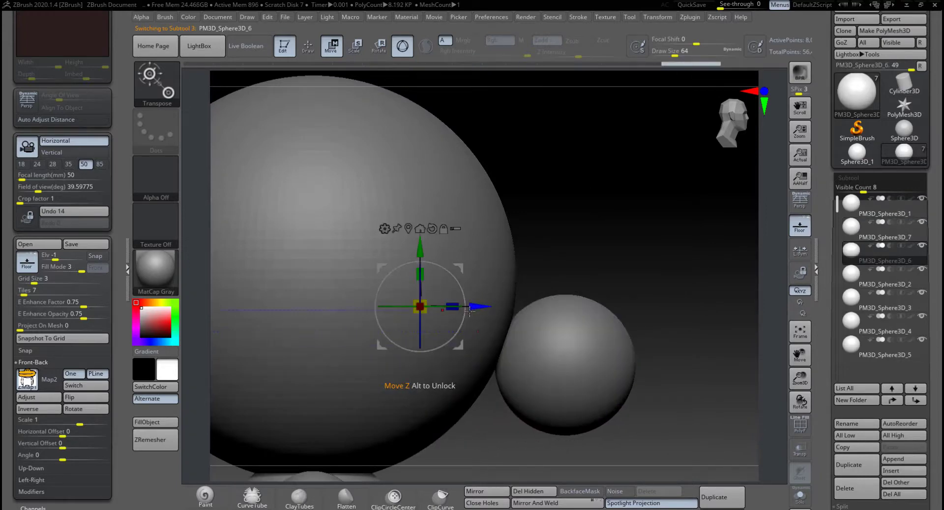
pyautogui.moveTo(475, 306); pyautogui.dragTo(580, 306)
pyautogui.keyDown('shift'); pyautogui.moveTo(656, 297); pyautogui.dragTo(621, 299); pyautogui.keyUp('shift')
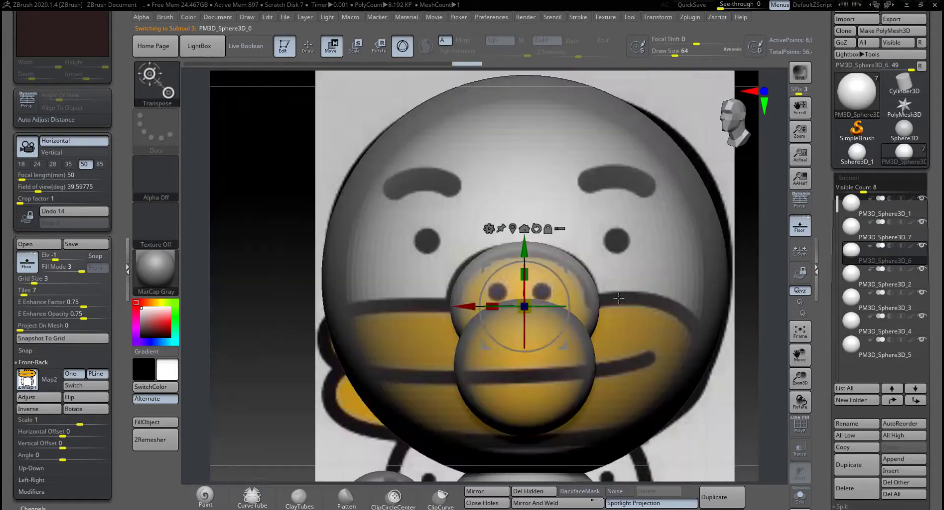
# Reshape the head sphere towards the reference outline with the Move brush at draw size 476.
pyautogui.keyDown('alt'); pyautogui.moveTo(702, 125); pyautogui.dragTo(613, 152); pyautogui.keyUp('alt')
pyautogui.click(853, 207)
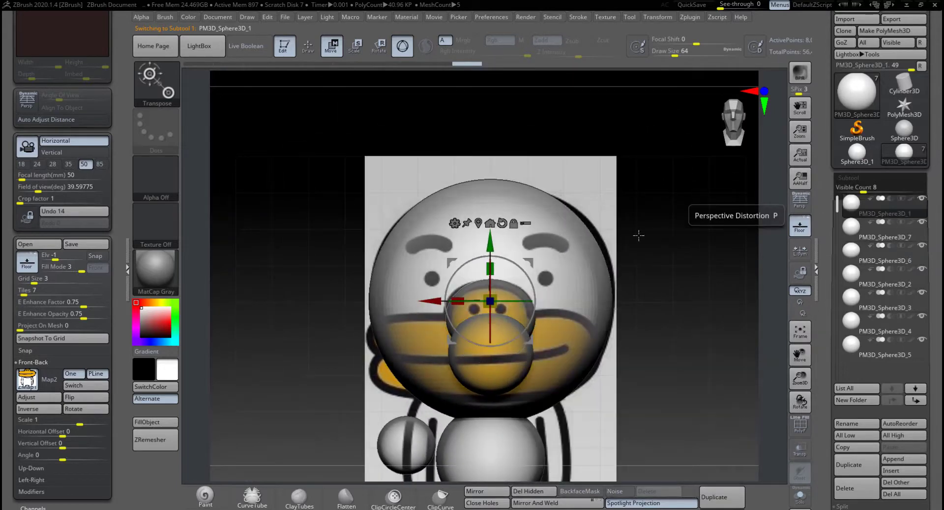
pyautogui.keyDown('alt'); pyautogui.moveTo(635, 234); pyautogui.dragTo(624, 234); pyautogui.keyUp('alt')
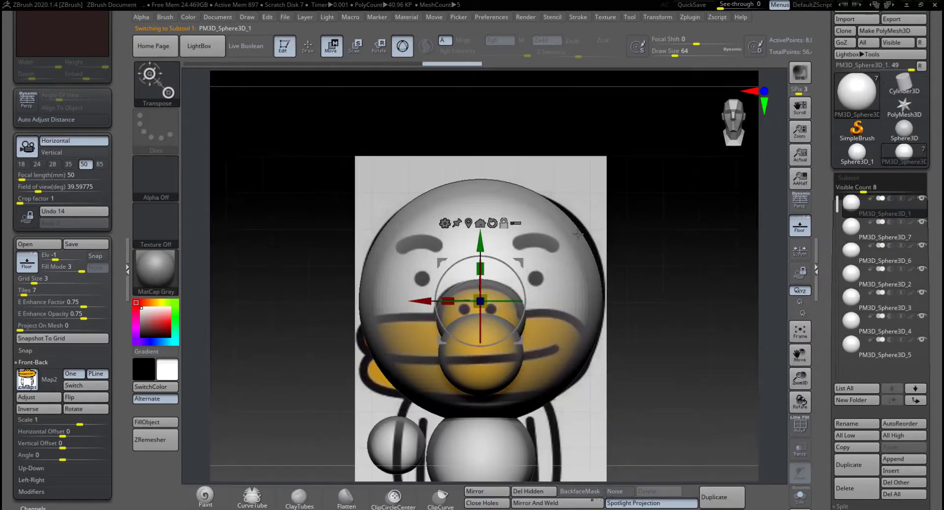
pyautogui.click(309, 50)
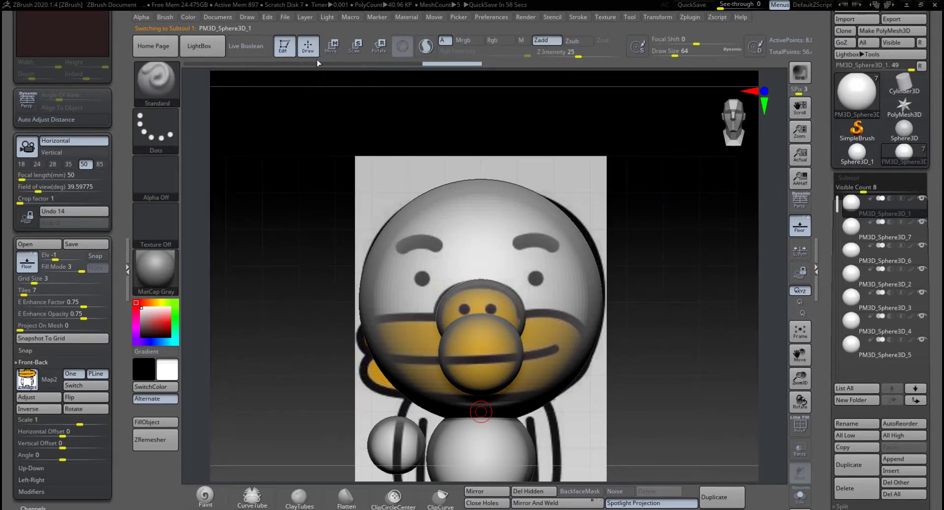
pyautogui.press('b')
pyautogui.press('m')
pyautogui.press('v')
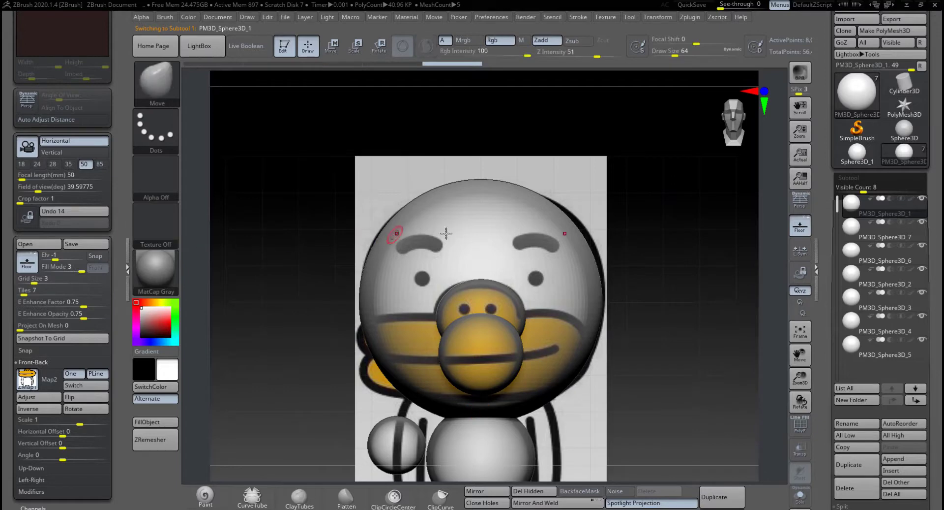
pyautogui.press('space')
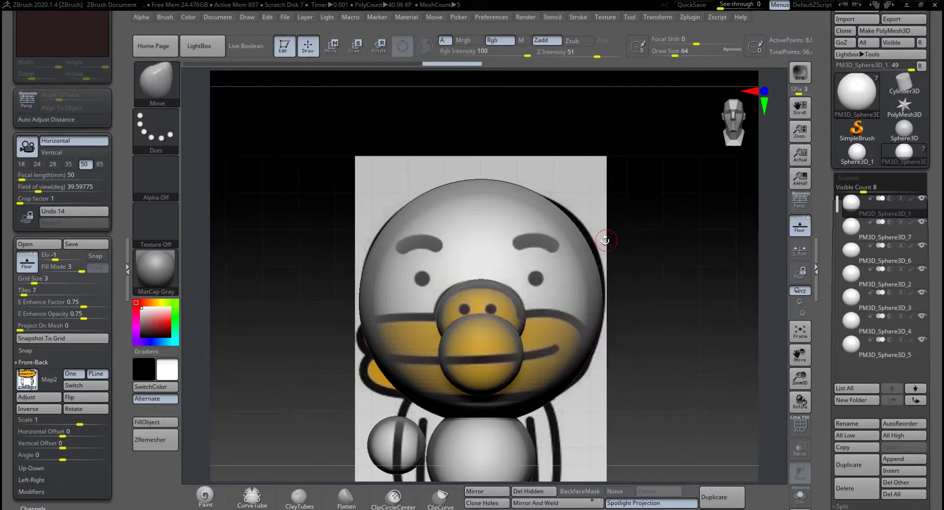
pyautogui.press('space')
pyautogui.moveTo(605, 244); pyautogui.dragTo(650, 243)
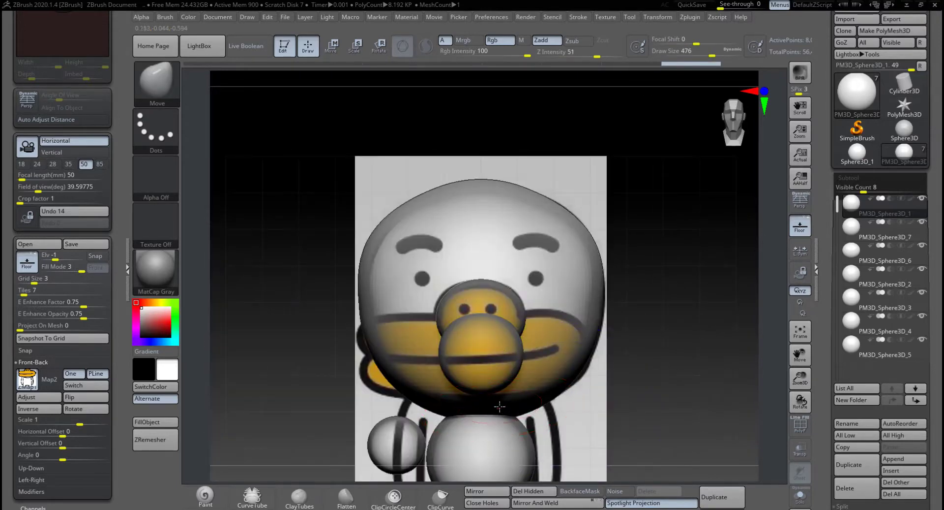
# Raise the Move brush's draw size to 704 and push the head's underside up from the side view.
pyautogui.moveTo(585, 405); pyautogui.dragTo(658, 397)
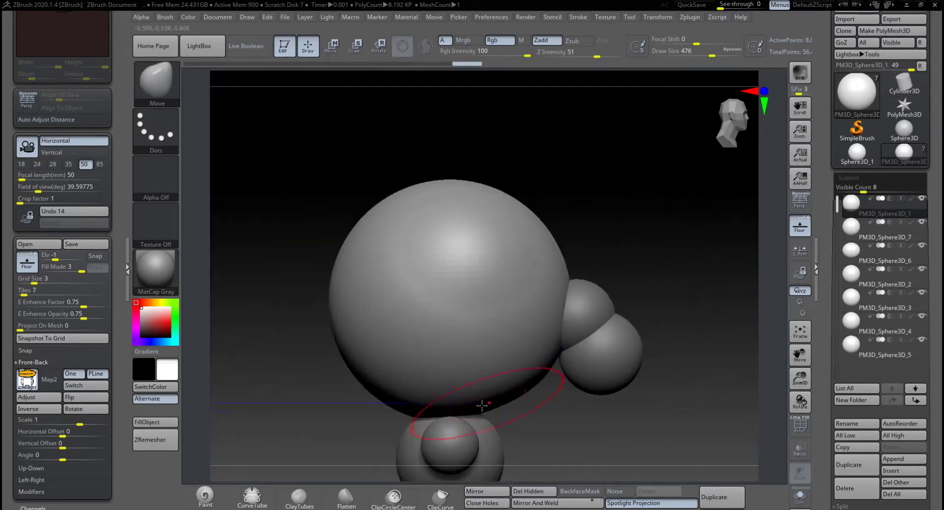
pyautogui.press('space')
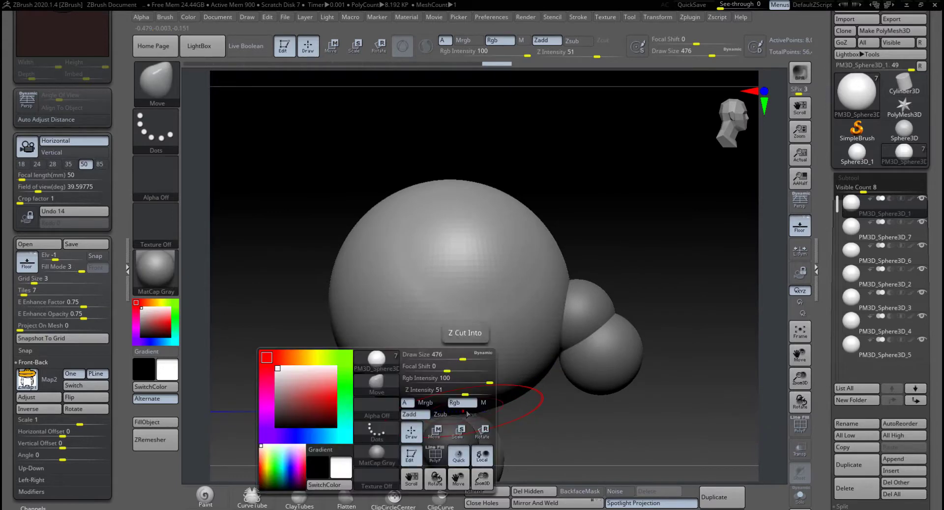
pyautogui.moveTo(462, 358); pyautogui.dragTo(483, 358)
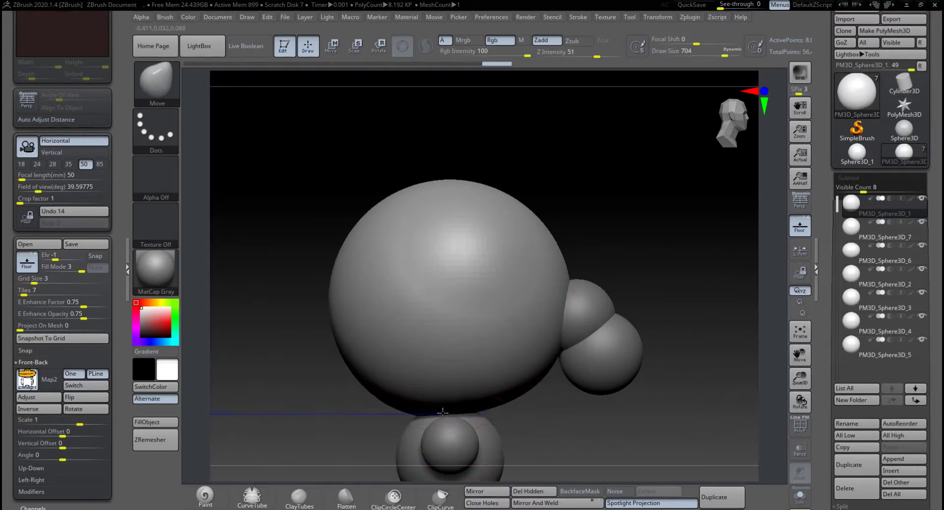
pyautogui.moveTo(442, 412); pyautogui.dragTo(443, 408)
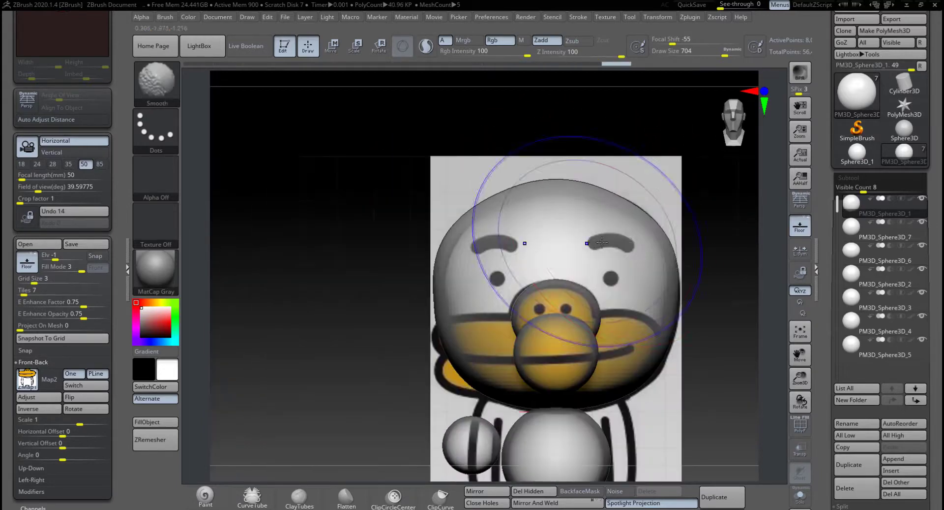
# Hide the floor grid with its reference image, then smooth and round out the head from several angles.
pyautogui.press('shift')
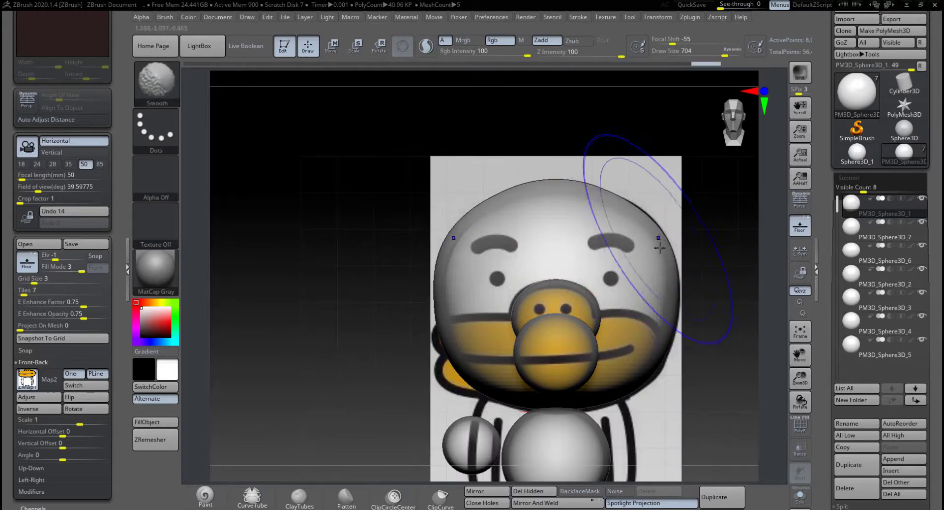
pyautogui.moveTo(729, 266); pyautogui.dragTo(809, 315)
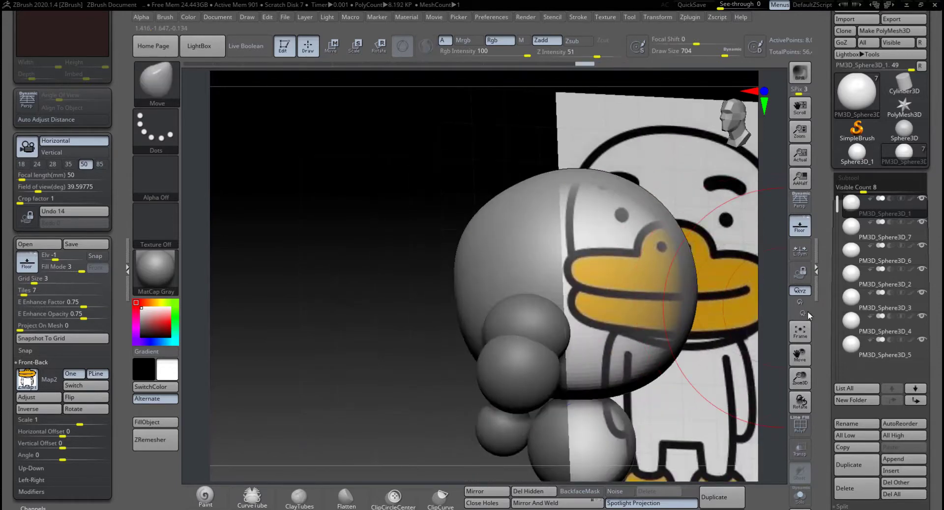
pyautogui.click(801, 226)
pyautogui.keyDown('alt'); pyautogui.moveTo(706, 228); pyautogui.dragTo(627, 249); pyautogui.keyUp('alt')
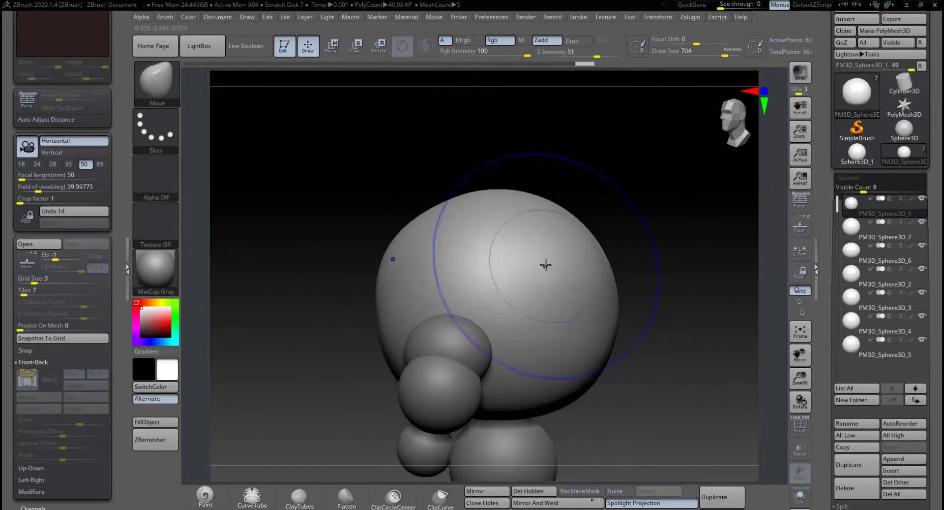
pyautogui.keyDown('shift'); pyautogui.moveTo(369, 241); pyautogui.dragTo(443, 234); pyautogui.keyUp('shift')
pyautogui.moveTo(582, 225)
pyautogui.mouseDown()
pyautogui.moveTo(652, 268)
pyautogui.moveTo(552, 265)
pyautogui.moveTo(588, 282)
pyautogui.moveTo(576, 289)
pyautogui.mouseUp()
pyautogui.press('shift')
pyautogui.keyDown('shift'); pyautogui.moveTo(442, 161); pyautogui.dragTo(443, 164); pyautogui.keyUp('shift')
pyautogui.moveTo(633, 250); pyautogui.dragTo(626, 180)
pyautogui.moveTo(417, 307); pyautogui.dragTo(422, 307)
pyautogui.moveTo(601, 314)
pyautogui.mouseDown()
pyautogui.moveTo(641, 276)
pyautogui.moveTo(615, 300)
pyautogui.moveTo(628, 299)
pyautogui.mouseUp()
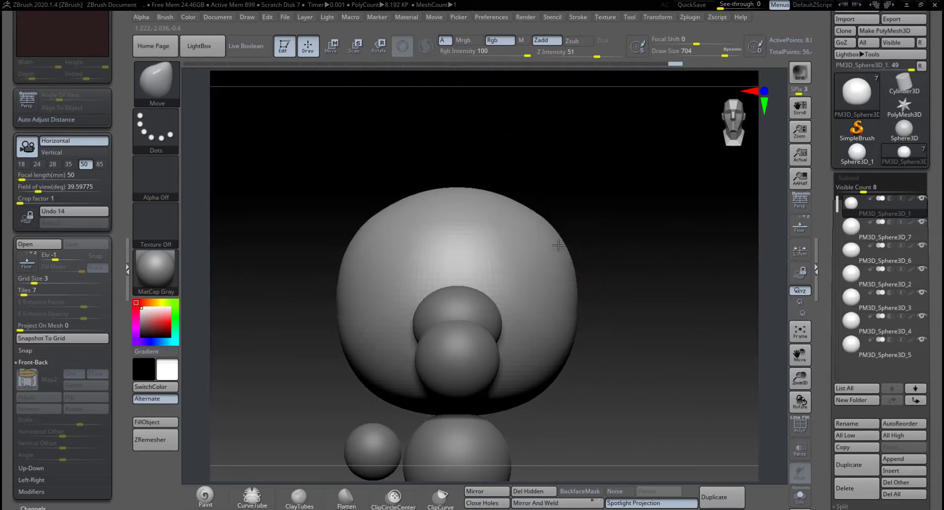
# Check the head against the front reference, nudge its sides out to the outline and hide the reference again.
pyautogui.click(800, 228)
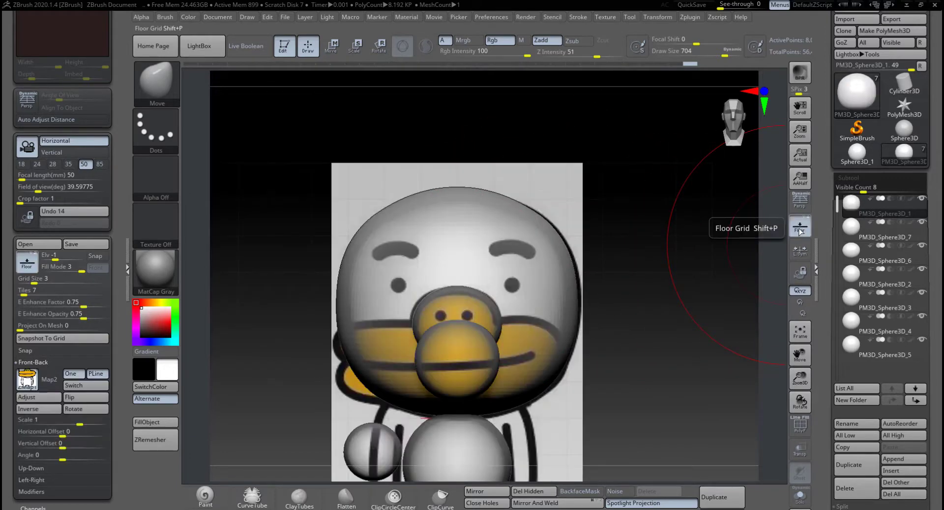
pyautogui.click(800, 228)
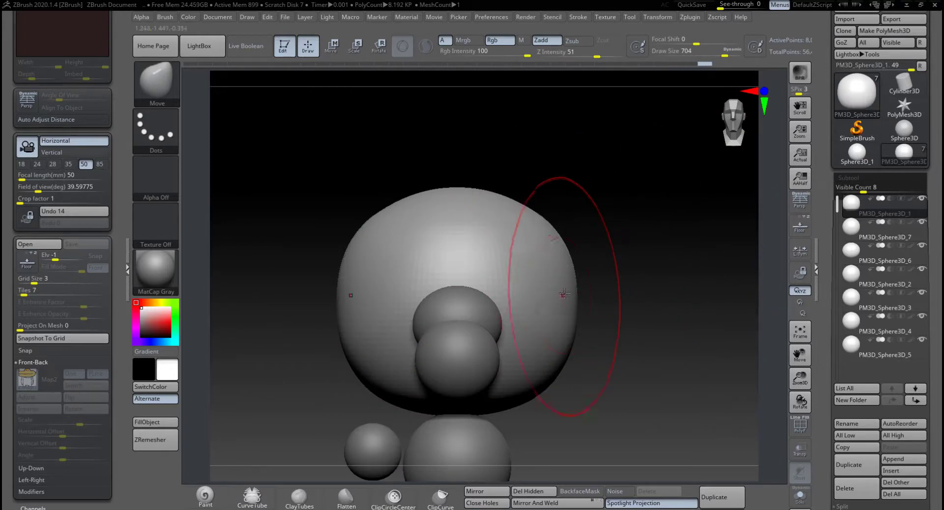
pyautogui.click(802, 233)
pyautogui.click(801, 234)
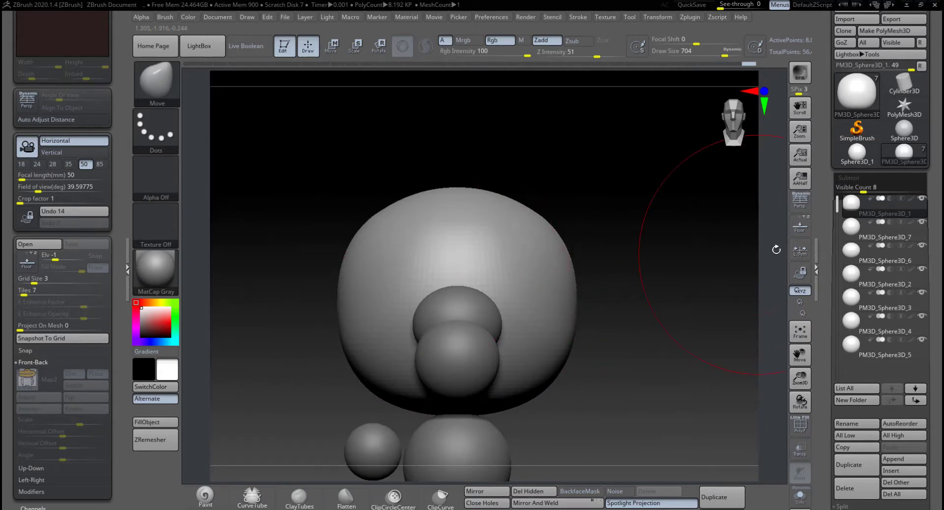
pyautogui.click(805, 232)
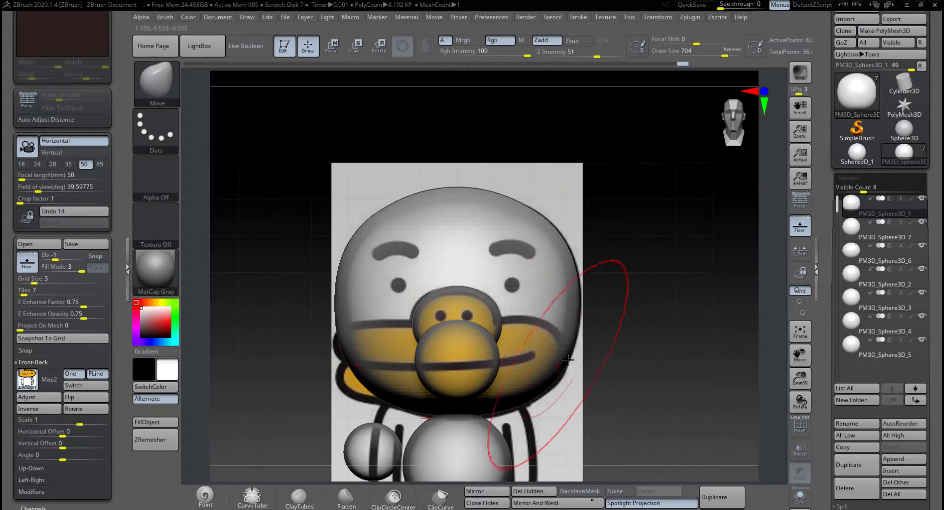
pyautogui.click(801, 235)
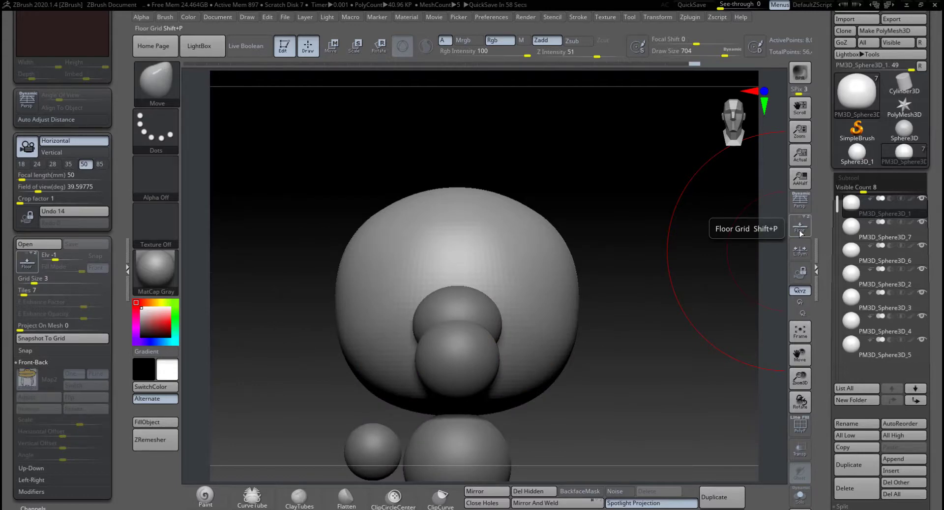
# Subdivide the head mesh twice and open its Geometry settings.
pyautogui.hotkey('ctrl', 'd')
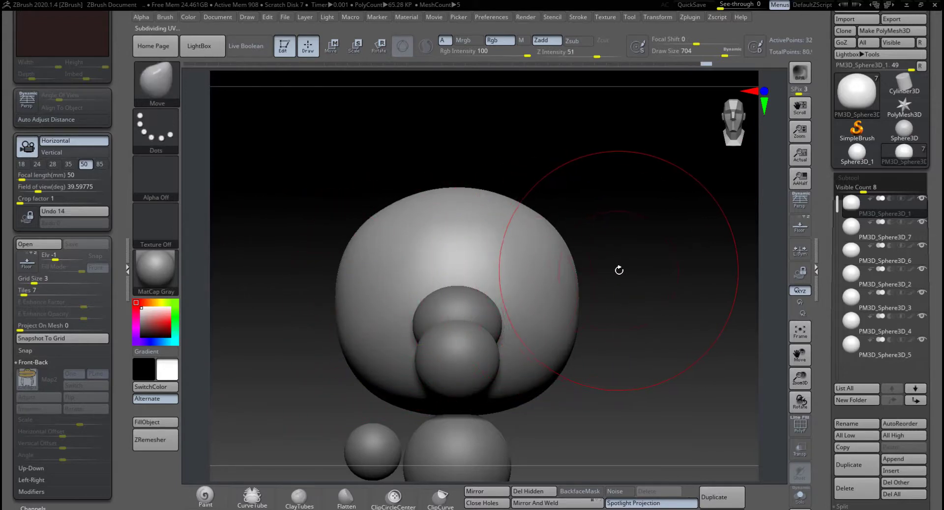
pyautogui.press('ctrl')
pyautogui.hotkey('ctrl', 'd')
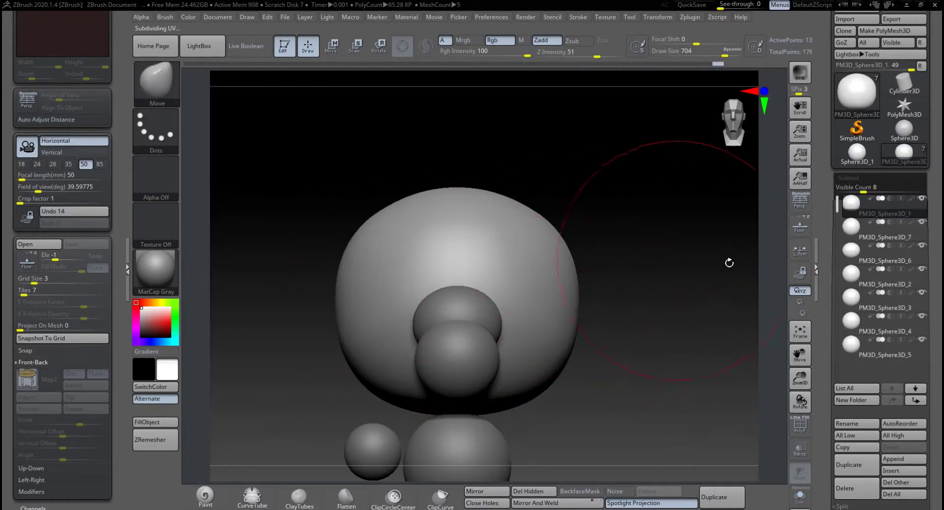
pyautogui.moveTo(938, 317); pyautogui.dragTo(941, 247)
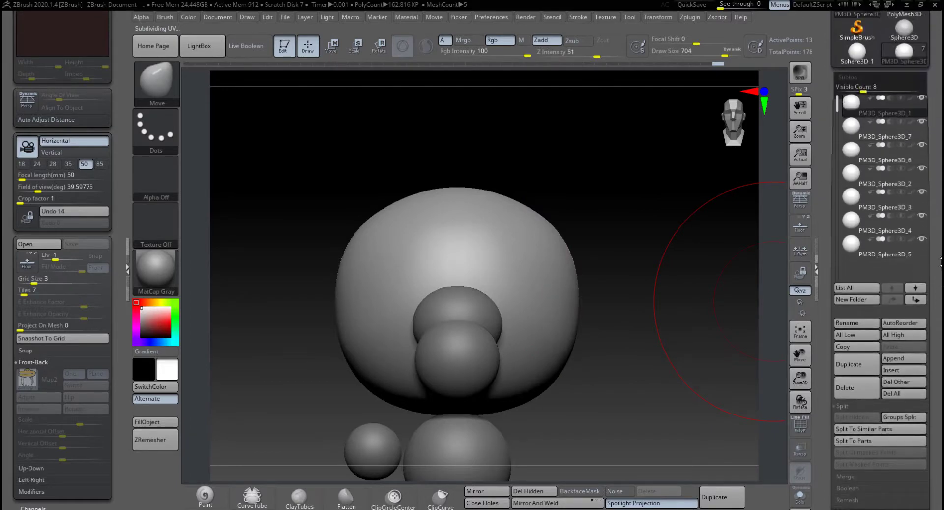
pyautogui.moveTo(900, 375); pyautogui.dragTo(900, 345)
pyautogui.click(855, 409)
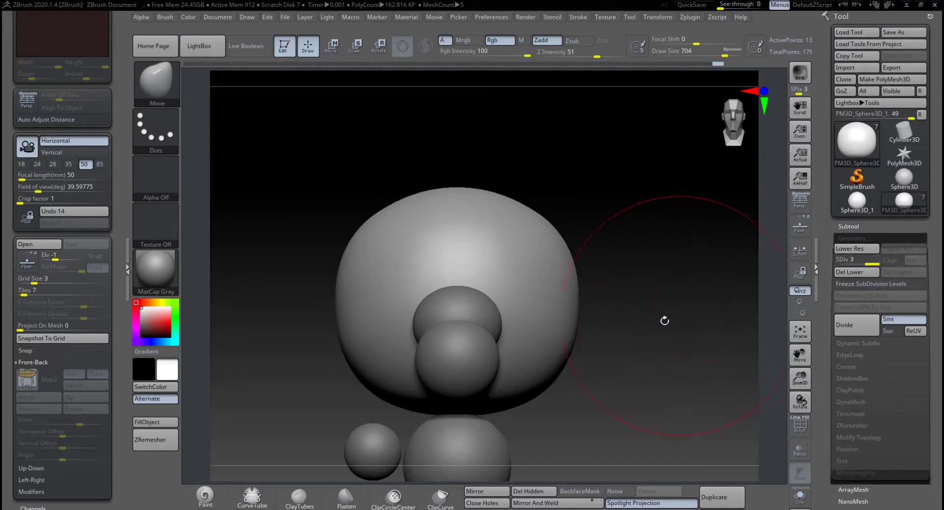
# Set the draw size to 41 and sculpt short symmetrical strokes beside the beak with the ClayBuildup brush.
pyautogui.moveTo(640, 322)
pyautogui.keyDown('alt'); pyautogui.mouseDown()
pyautogui.moveTo(641, 379)
pyautogui.moveTo(738, 398)
pyautogui.mouseUp(); pyautogui.keyUp('alt')
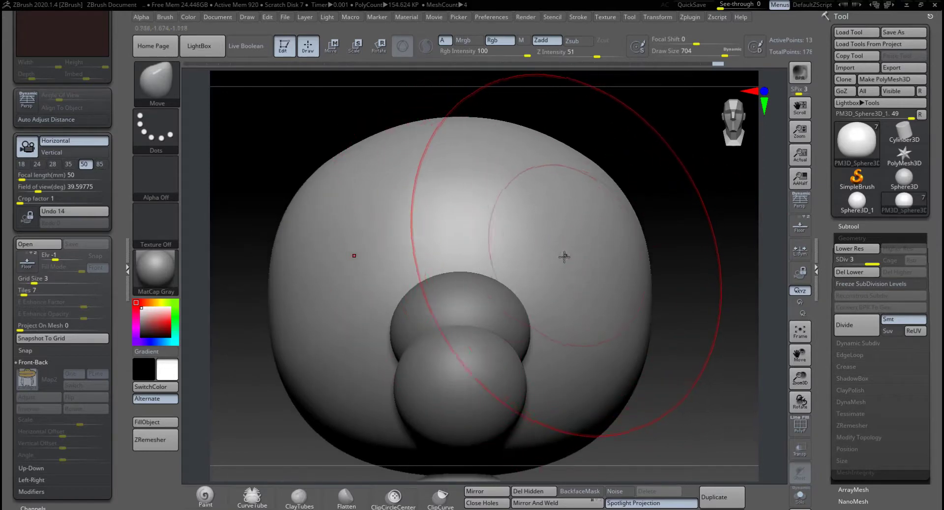
pyautogui.press('space')
pyautogui.moveTo(568, 258); pyautogui.dragTo(517, 258)
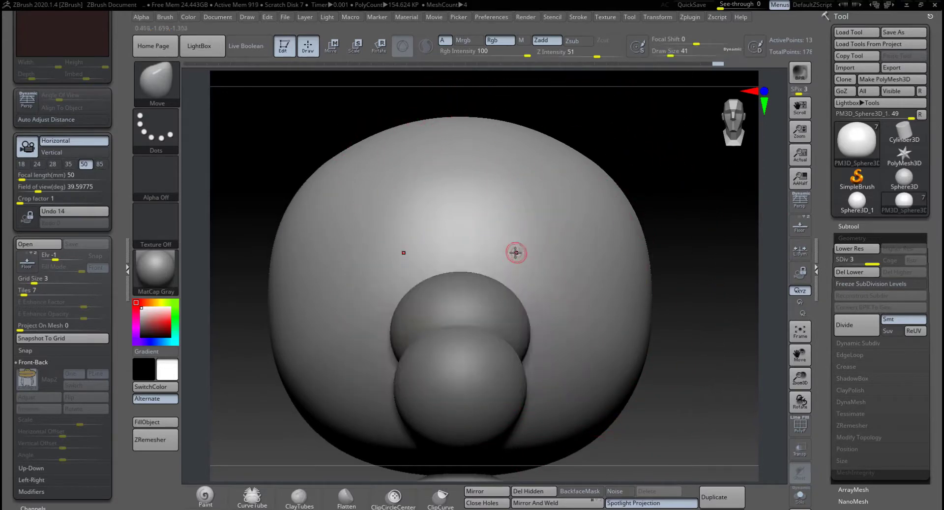
pyautogui.press('b')
pyautogui.press('c')
pyautogui.press('b')
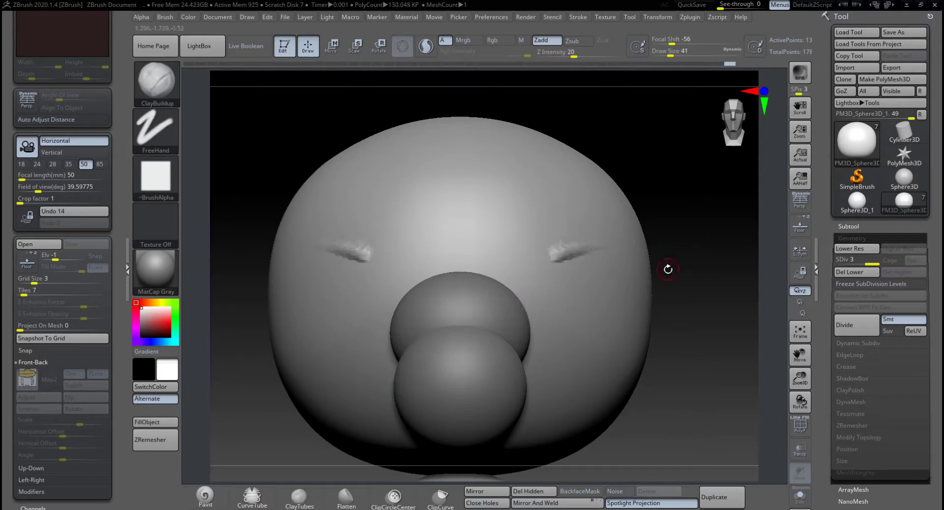
# Undo the ClayBuildup strokes beside the beak and smooth the head with a draw size of 400 from the front and side.
pyautogui.hotkey('ctrl', 'z')
pyautogui.moveTo(690, 270)
pyautogui.mouseDown()
pyautogui.moveTo(701, 277)
pyautogui.moveTo(685, 266)
pyautogui.mouseUp()
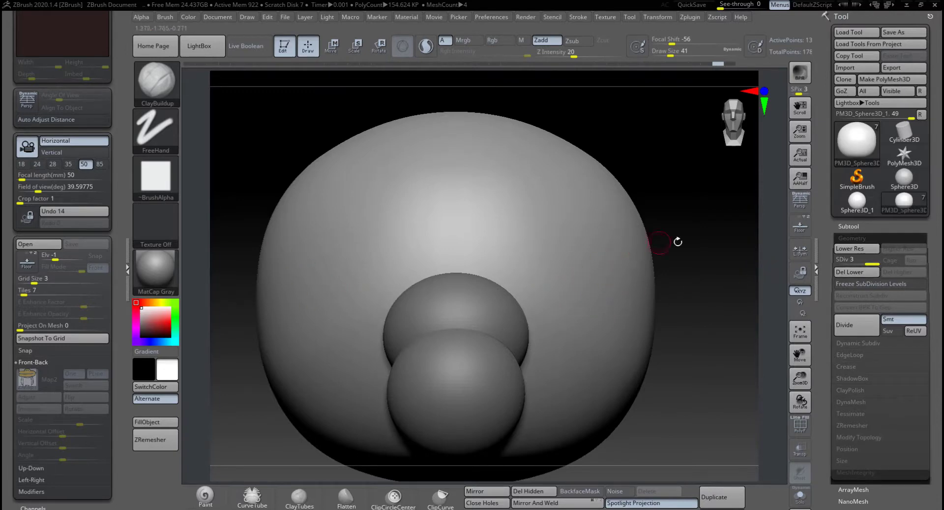
pyautogui.press('space')
pyautogui.moveTo(678, 252)
pyautogui.mouseDown()
pyautogui.moveTo(682, 245)
pyautogui.moveTo(666, 251)
pyautogui.moveTo(624, 303)
pyautogui.mouseUp()
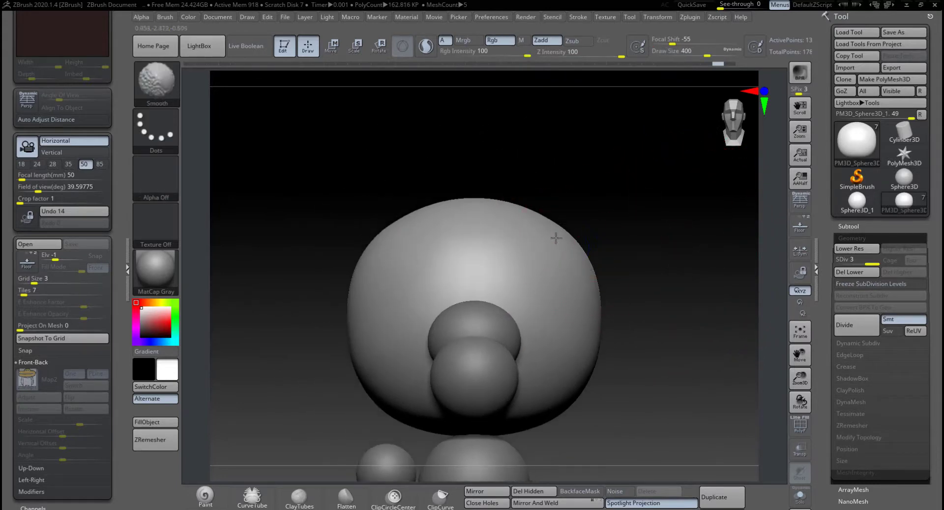
pyautogui.moveTo(574, 241); pyautogui.dragTo(596, 272)
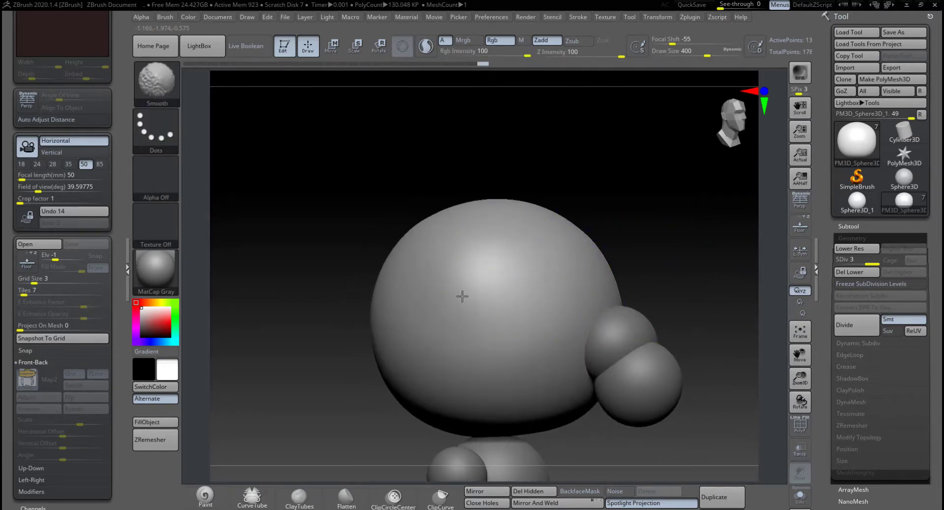
pyautogui.keyDown('shift'); pyautogui.moveTo(486, 337); pyautogui.dragTo(487, 335); pyautogui.keyUp('shift')
pyautogui.moveTo(723, 276); pyautogui.dragTo(633, 268)
pyautogui.keyDown('alt'); pyautogui.moveTo(407, 273); pyautogui.dragTo(295, 260); pyautogui.keyUp('alt')
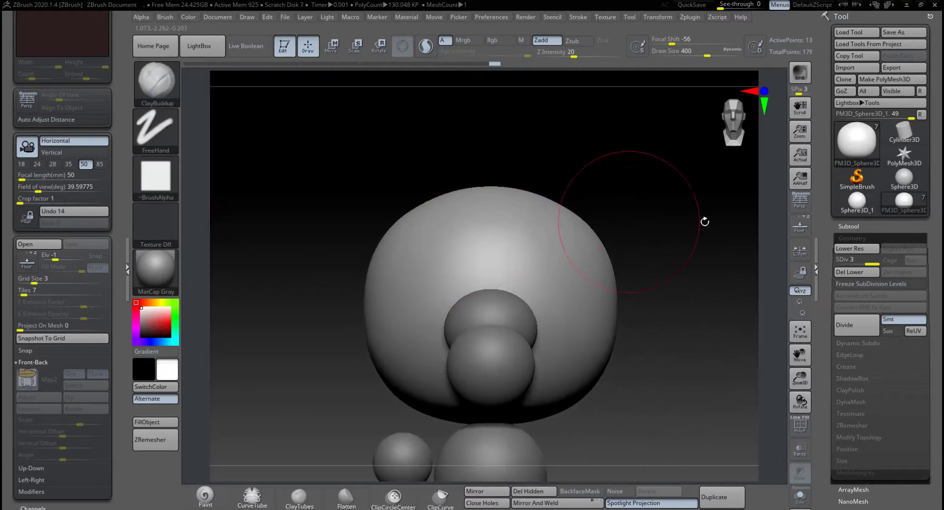
# Show the subtool list, select the upper beak sphere PM3D_Sphere3D_6 and display the front reference image.
pyautogui.click(850, 226)
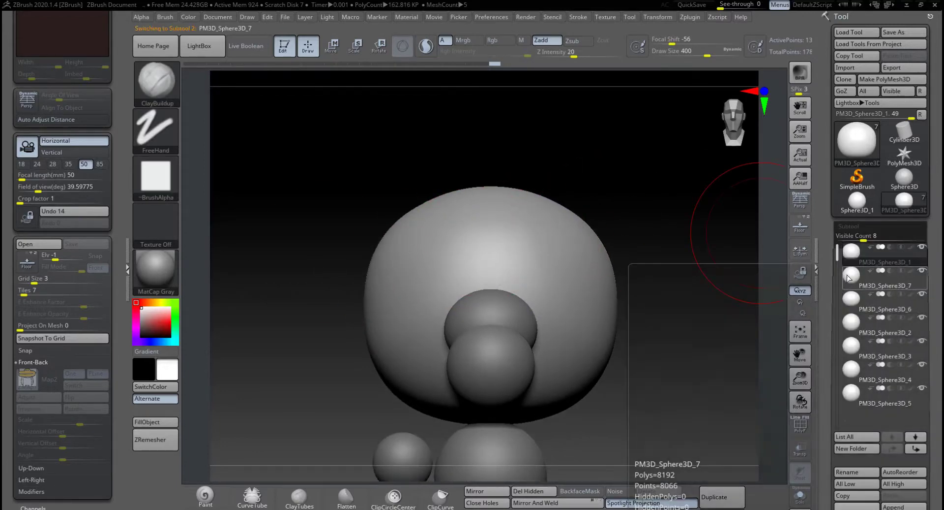
pyautogui.click(853, 279)
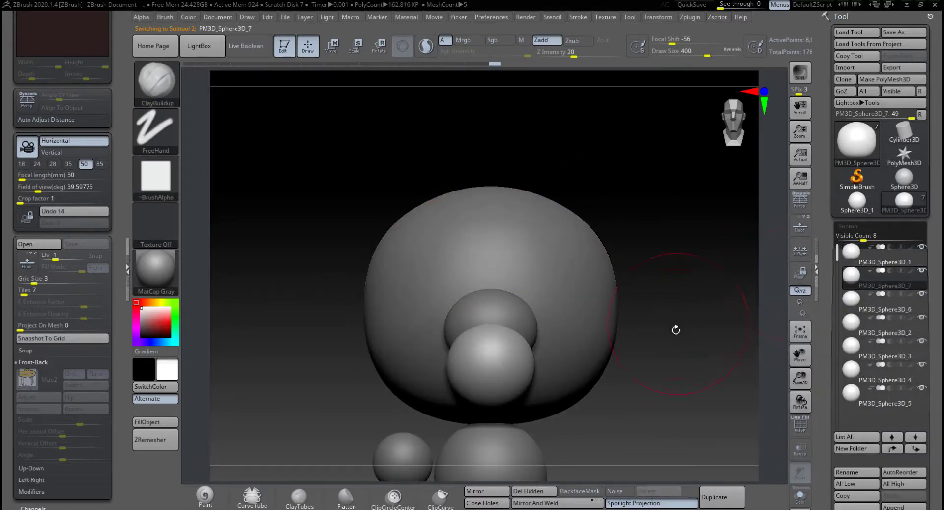
pyautogui.click(855, 302)
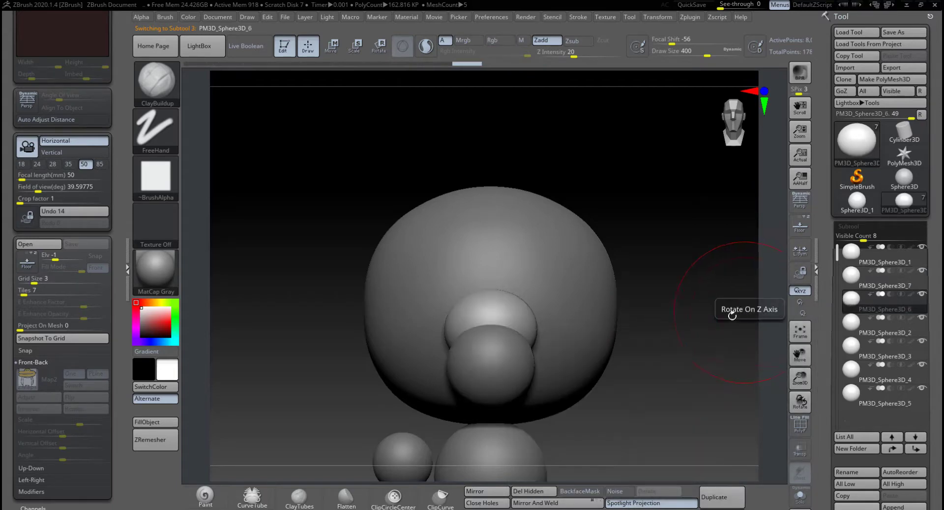
pyautogui.click(802, 232)
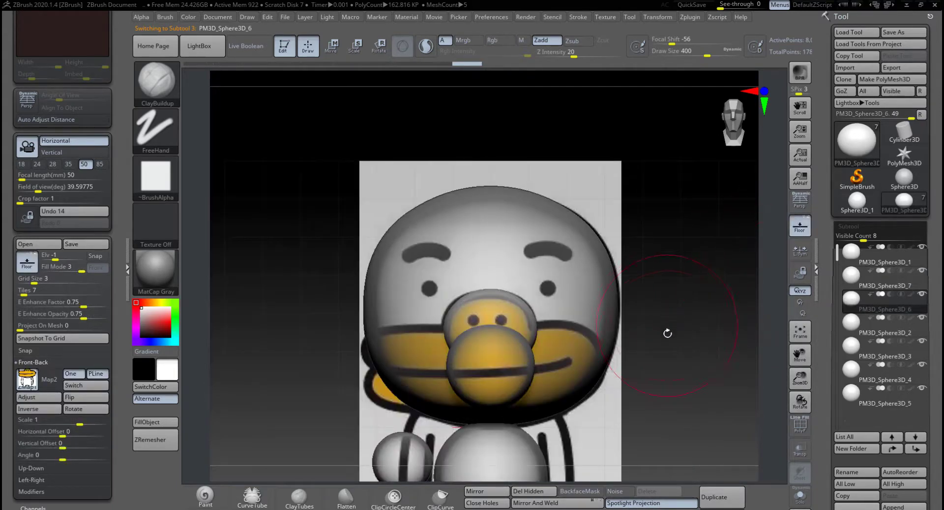
pyautogui.keyDown('alt'); pyautogui.moveTo(667, 333); pyautogui.dragTo(630, 305); pyautogui.keyUp('alt')
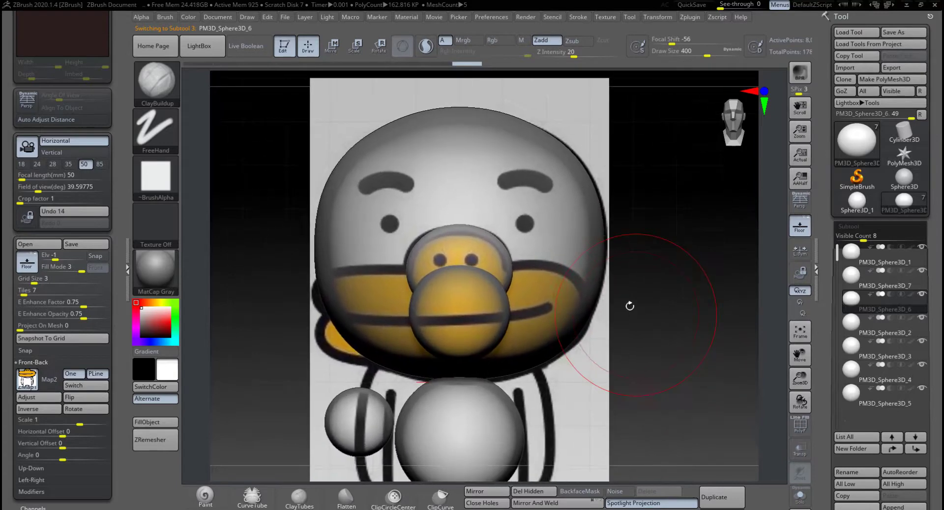
# Alternate the active subtool between the upper and lower beak spheres, ending on the lower one.
pyautogui.keyDown('alt'); pyautogui.click(471, 318); pyautogui.keyUp('alt')
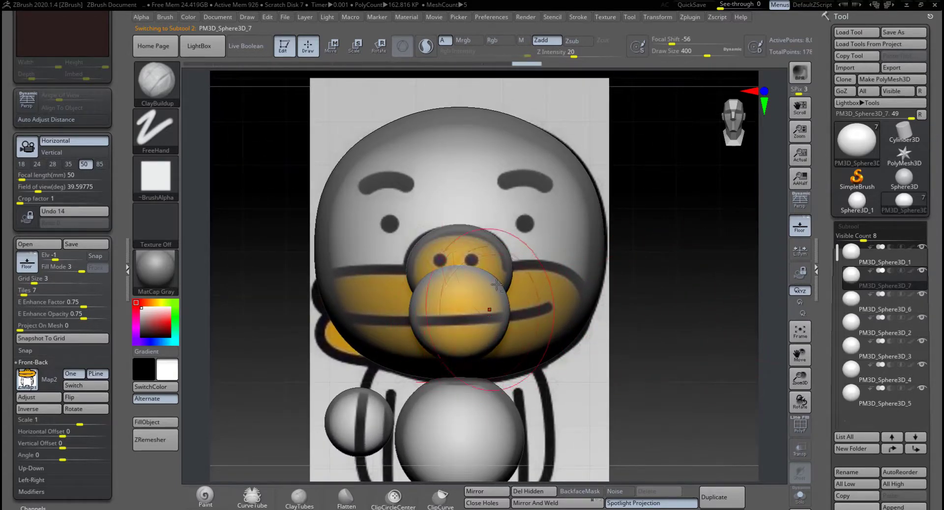
pyautogui.keyDown('alt'); pyautogui.click(484, 251); pyautogui.keyUp('alt')
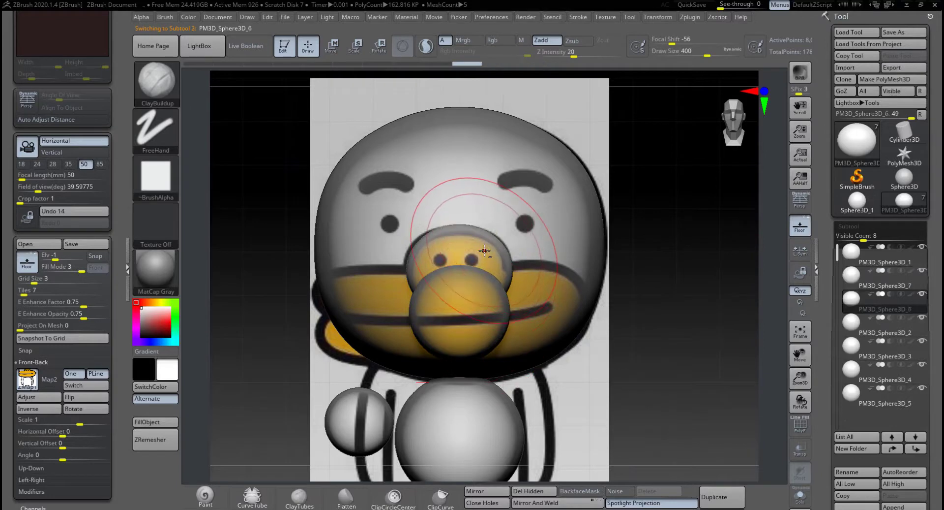
pyautogui.keyDown('alt'); pyautogui.click(475, 323); pyautogui.keyUp('alt')
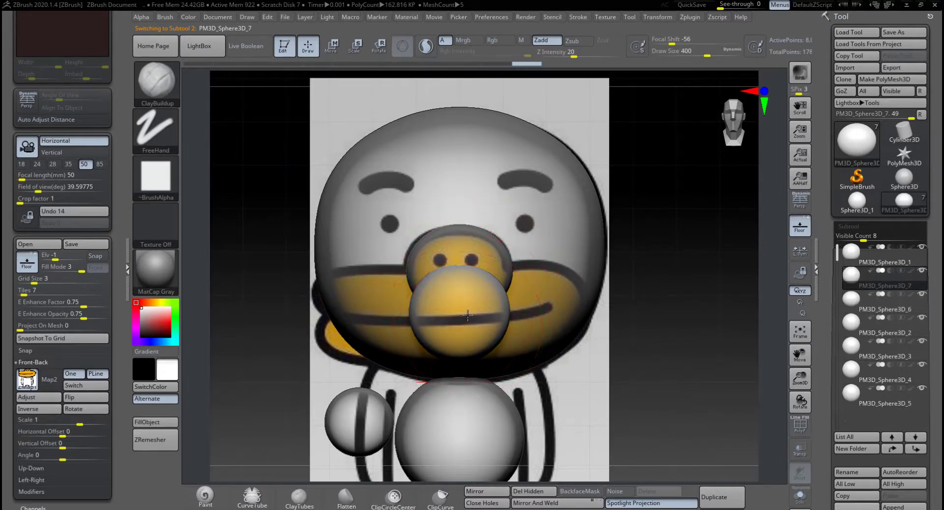
pyautogui.keyDown('alt'); pyautogui.click(479, 255); pyautogui.keyUp('alt')
pyautogui.keyDown('alt'); pyautogui.click(465, 304); pyautogui.keyUp('alt')
pyautogui.keyDown('alt'); pyautogui.click(479, 253); pyautogui.keyUp('alt')
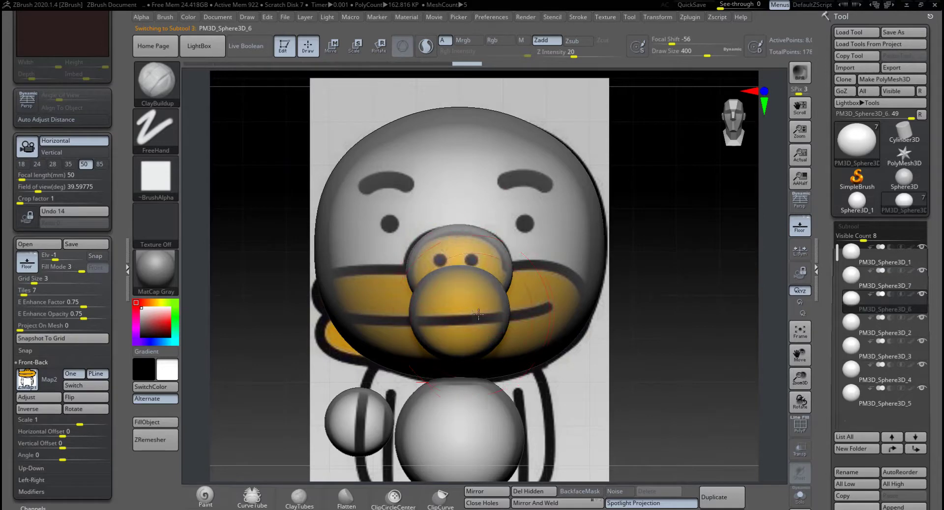
pyautogui.keyDown('alt'); pyautogui.click(478, 322); pyautogui.keyUp('alt')
# Enlarge the lower beak sphere and adjust its height against the front reference, and hide the reference again.
pyautogui.moveTo(608, 343)
pyautogui.keyDown('alt'); pyautogui.mouseDown()
pyautogui.moveTo(598, 343)
pyautogui.moveTo(616, 356)
pyautogui.moveTo(612, 344)
pyautogui.mouseUp(); pyautogui.keyUp('alt')
pyautogui.press('w')
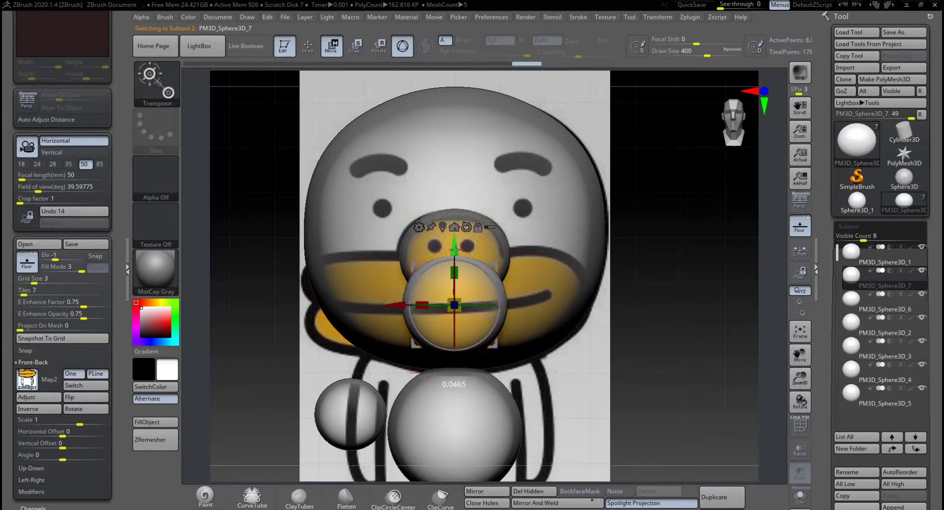
pyautogui.moveTo(450, 299); pyautogui.dragTo(436, 294)
pyautogui.moveTo(457, 249); pyautogui.dragTo(457, 252)
pyautogui.keyDown('alt'); pyautogui.moveTo(624, 297); pyautogui.dragTo(605, 309); pyautogui.keyUp('alt')
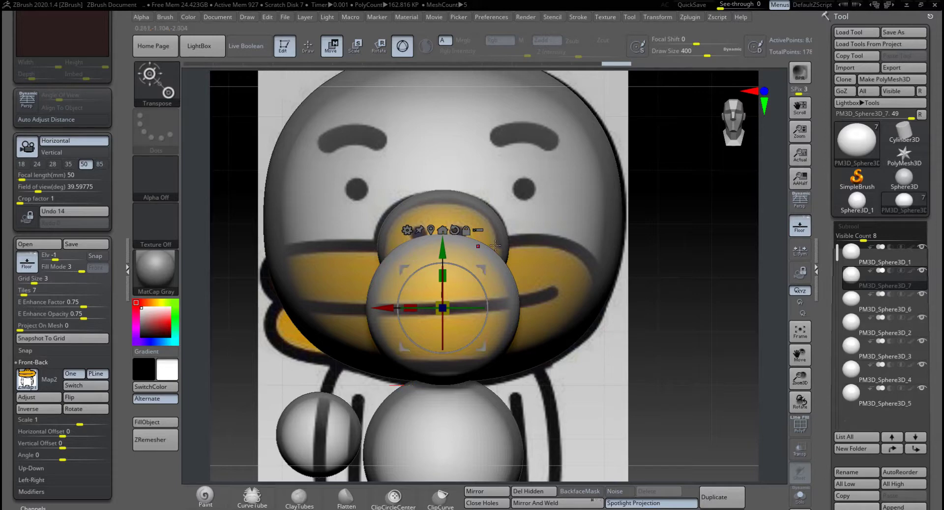
pyautogui.click(794, 230)
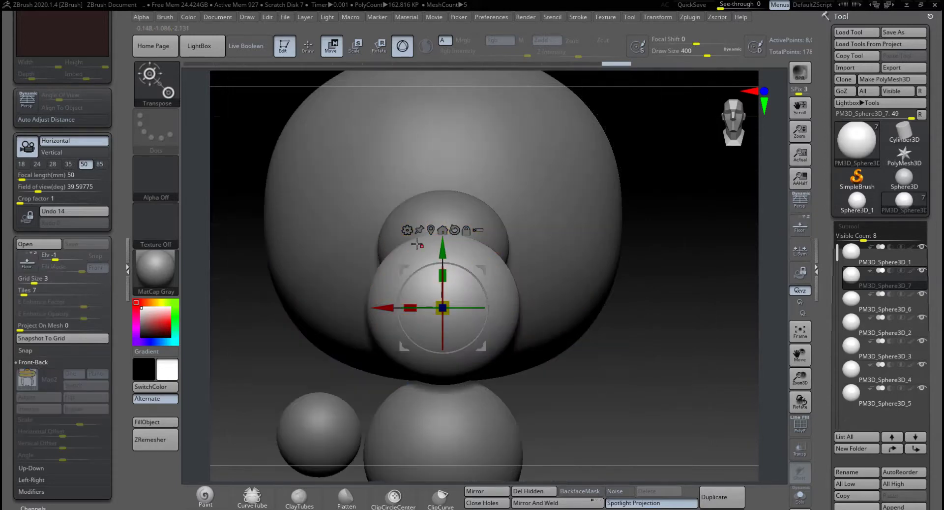
# Try masking the left half of the lower beak sphere, invert the mask and clear it.
pyautogui.moveTo(337, 223); pyautogui.dragTo(427, 300)
pyautogui.hotkey('ctrl', 'z')
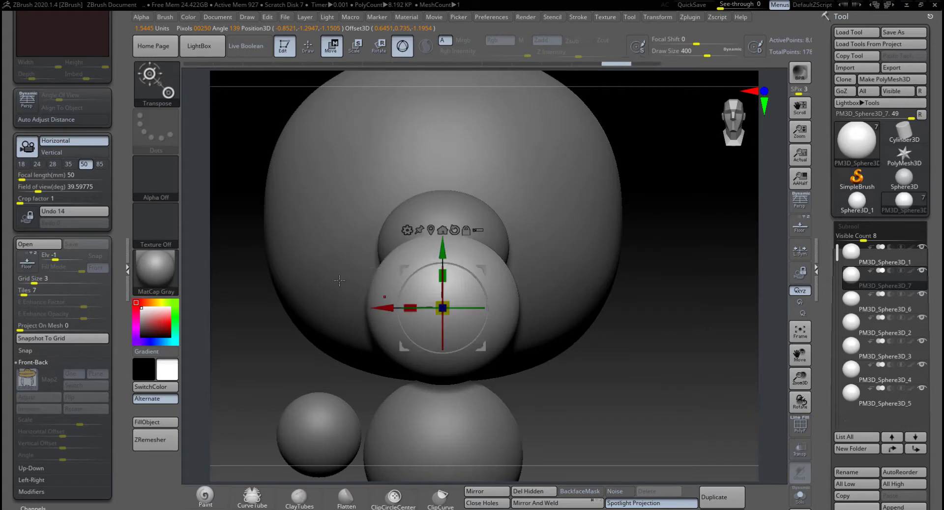
pyautogui.click(307, 46)
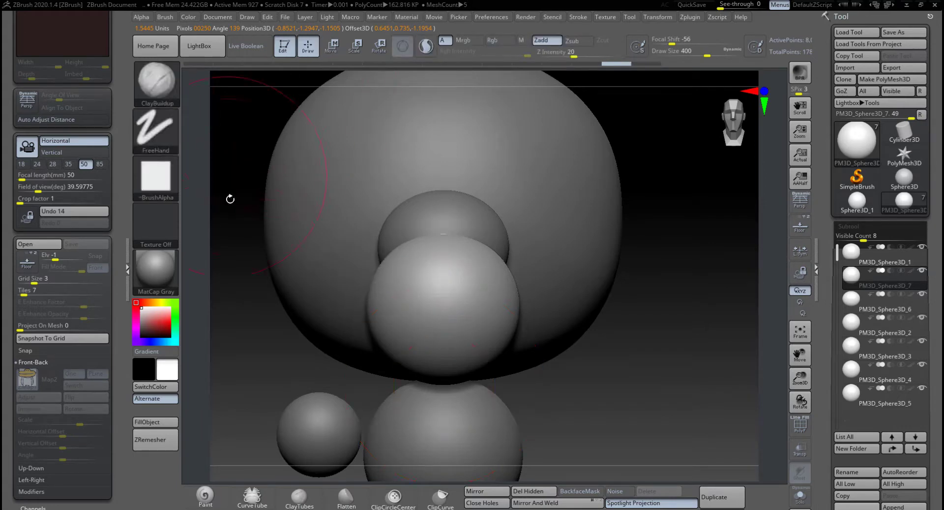
pyautogui.keyDown('alt'); pyautogui.moveTo(250, 309); pyautogui.dragTo(300, 302); pyautogui.keyUp('alt')
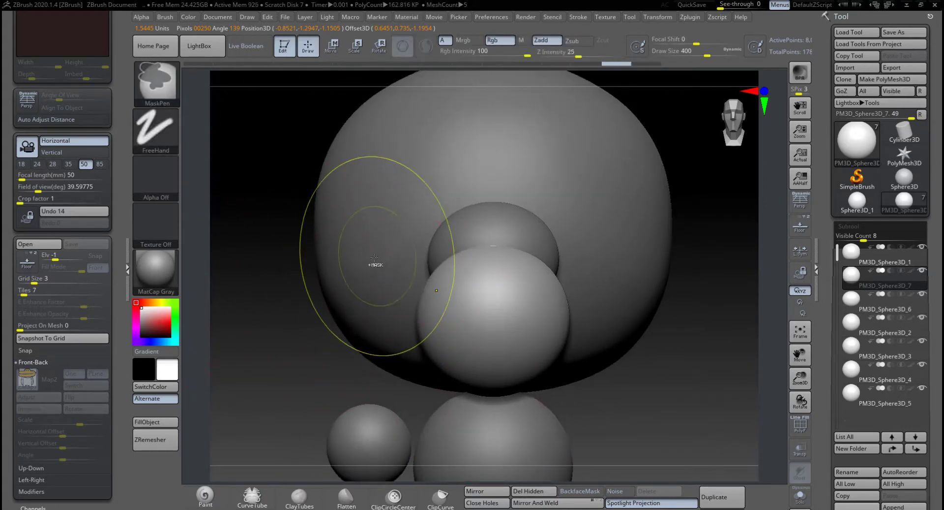
pyautogui.keyDown('ctrl'); pyautogui.moveTo(426, 281); pyautogui.dragTo(444, 296); pyautogui.keyUp('ctrl')
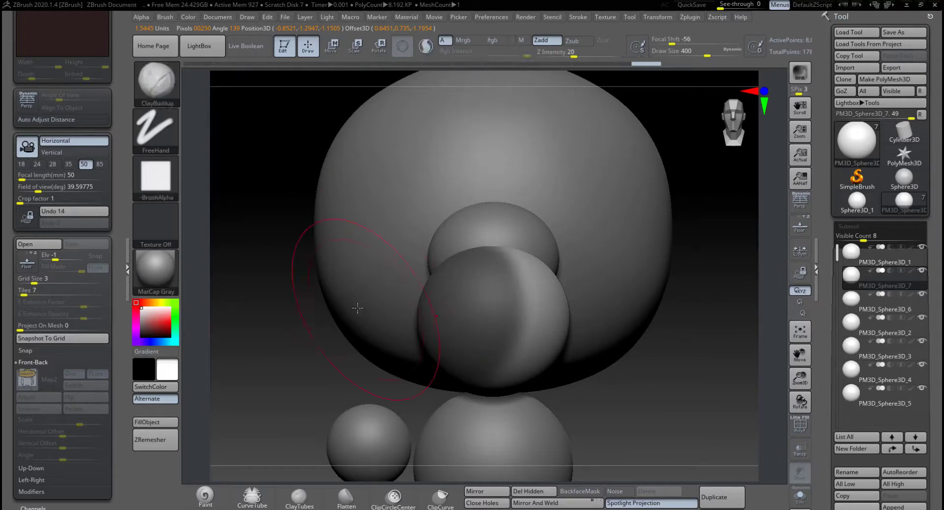
pyautogui.moveTo(296, 283)
pyautogui.keyDown('ctrl'); pyautogui.mouseDown()
pyautogui.moveTo(266, 281)
pyautogui.moveTo(316, 287)
pyautogui.moveTo(471, 382)
pyautogui.mouseUp(); pyautogui.keyUp('ctrl')
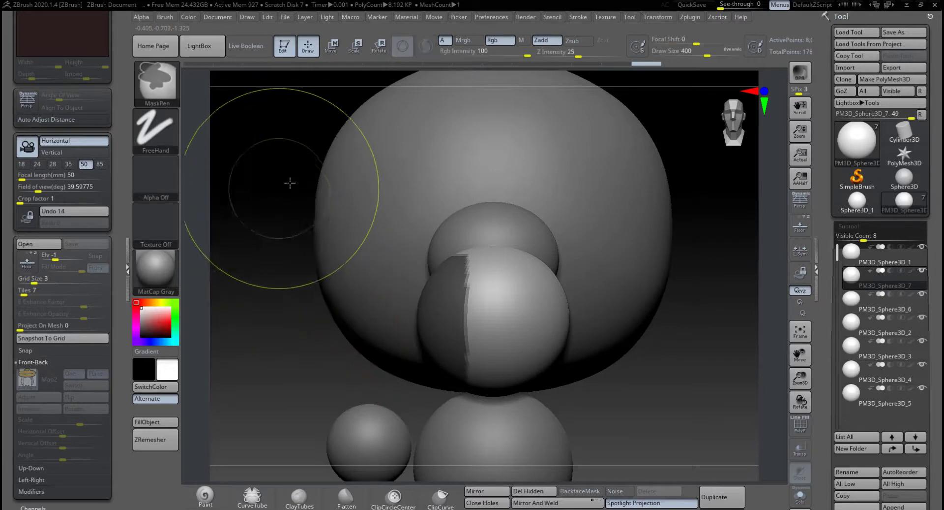
pyautogui.moveTo(279, 187)
pyautogui.keyDown('ctrl'); pyautogui.mouseDown()
pyautogui.moveTo(480, 387)
pyautogui.moveTo(493, 427)
pyautogui.mouseUp(); pyautogui.keyUp('ctrl')
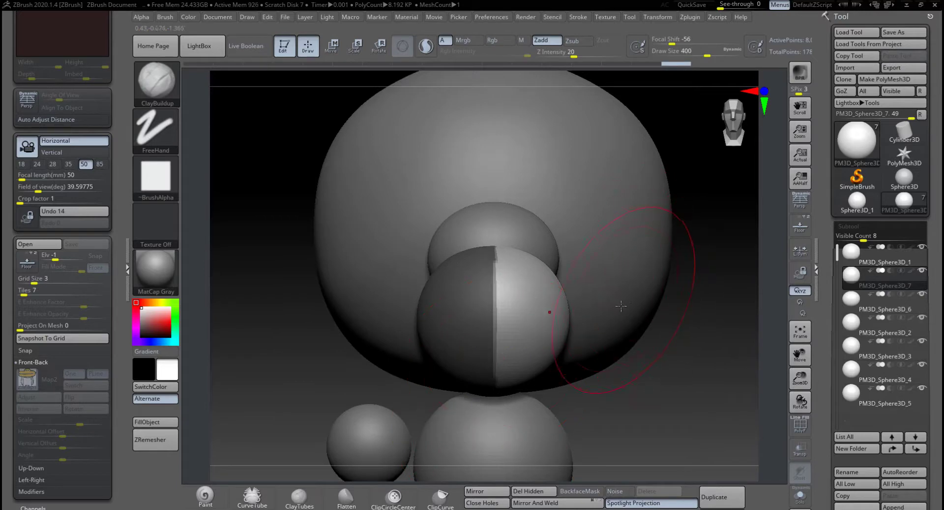
pyautogui.keyDown('ctrl'); pyautogui.click(690, 375); pyautogui.keyUp('ctrl')
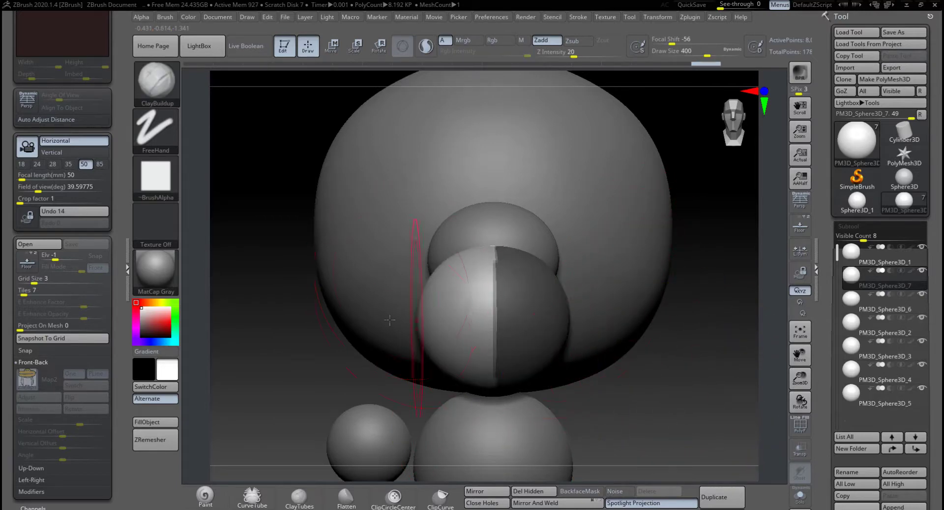
pyautogui.hotkey('ctrl', 'shift', 'a')
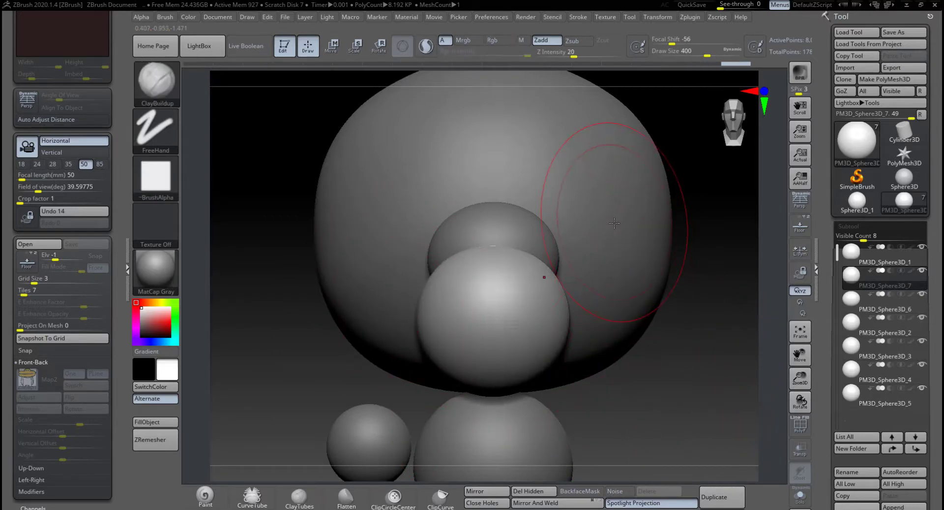
# Mask the right half of the lower beak sphere up to its vertical centre line.
pyautogui.keyDown('ctrl'); pyautogui.moveTo(622, 222); pyautogui.dragTo(497, 418); pyautogui.keyUp('ctrl')
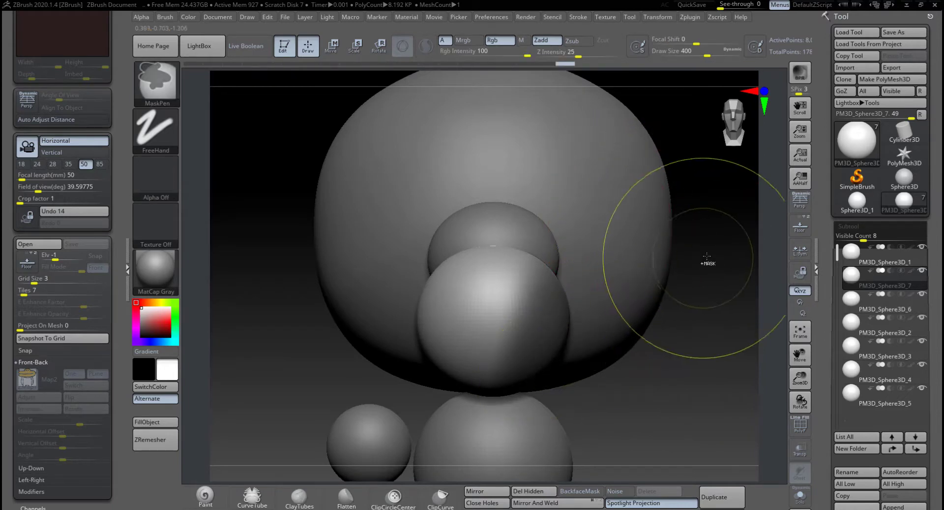
pyautogui.hotkey('ctrl', 'z')
pyautogui.keyDown('ctrl'); pyautogui.moveTo(735, 201); pyautogui.dragTo(493, 423); pyautogui.keyUp('ctrl')
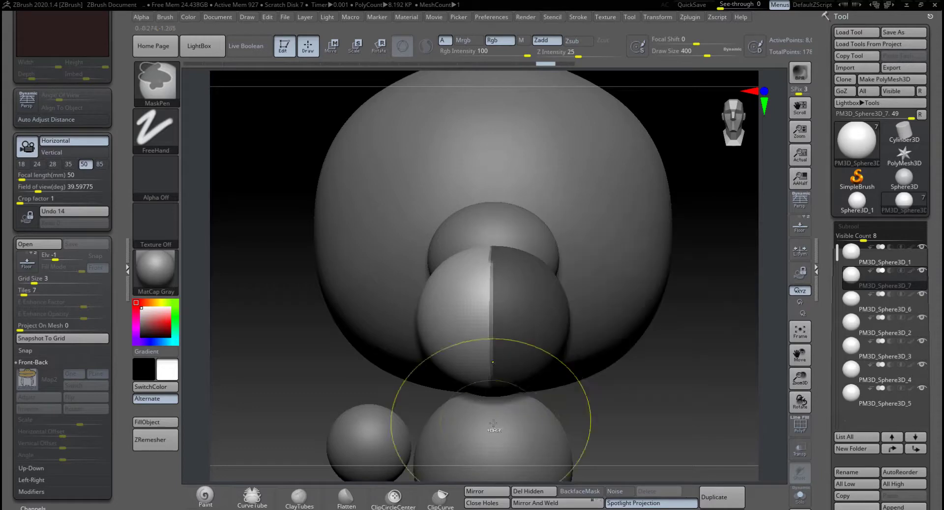
pyautogui.keyDown('alt'); pyautogui.moveTo(644, 402); pyautogui.dragTo(636, 393); pyautogui.keyUp('alt')
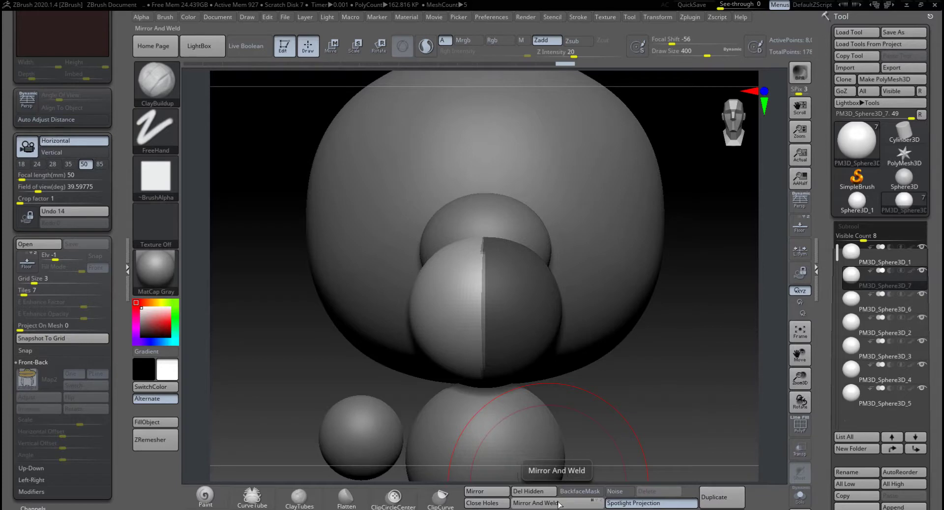
# Try to shift the unmasked half of the lower beak sphere along the X axis.
pyautogui.moveTo(170, 255)
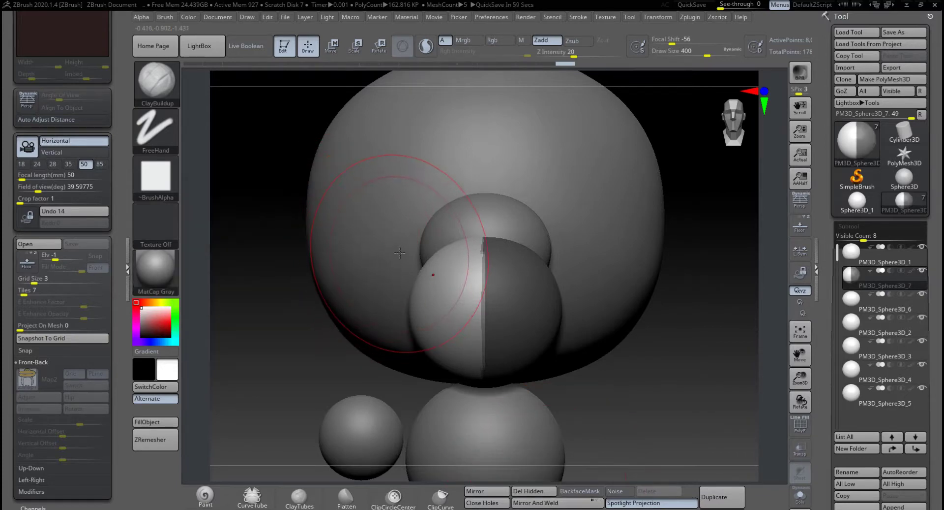
pyautogui.press('w')
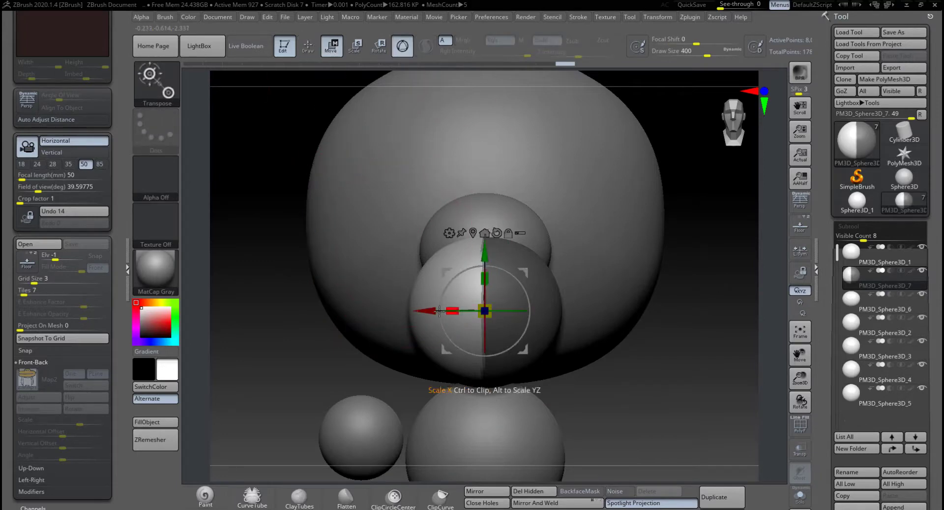
pyautogui.moveTo(426, 310); pyautogui.dragTo(477, 313)
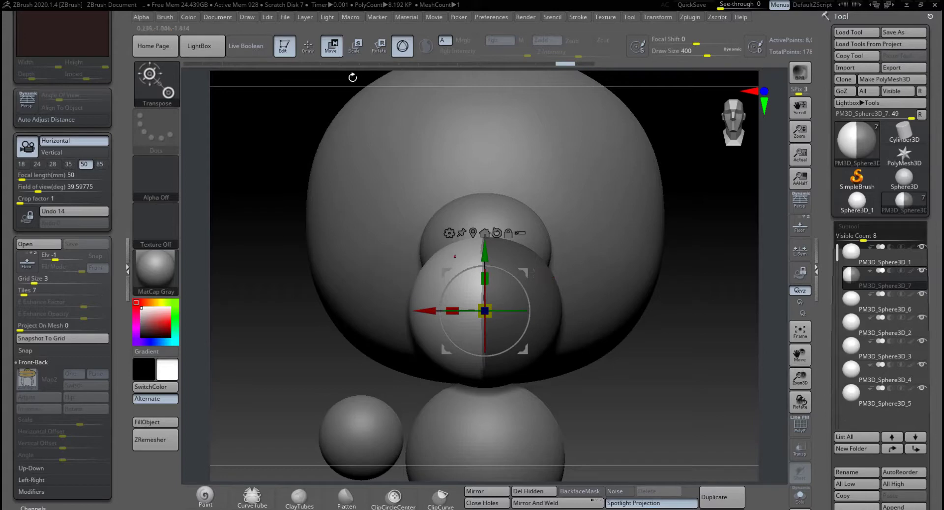
pyautogui.press('q')
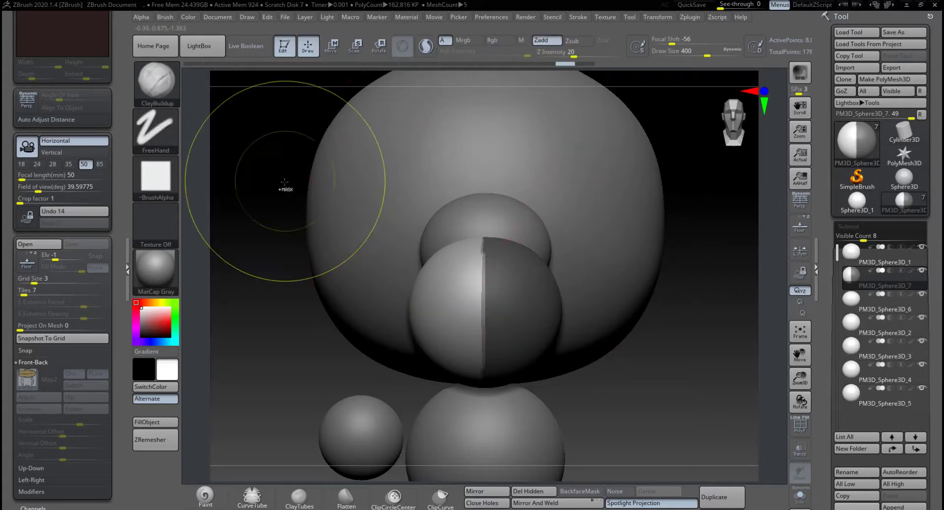
# Clean up the mask's centre edge, stretch the lower beak sphere's unmasked half outward along X and show the front reference.
pyautogui.press('ctrl')
pyautogui.moveTo(267, 177)
pyautogui.keyDown('ctrl'); pyautogui.mouseDown()
pyautogui.moveTo(493, 431)
pyautogui.moveTo(487, 437)
pyautogui.mouseUp(); pyautogui.keyUp('ctrl')
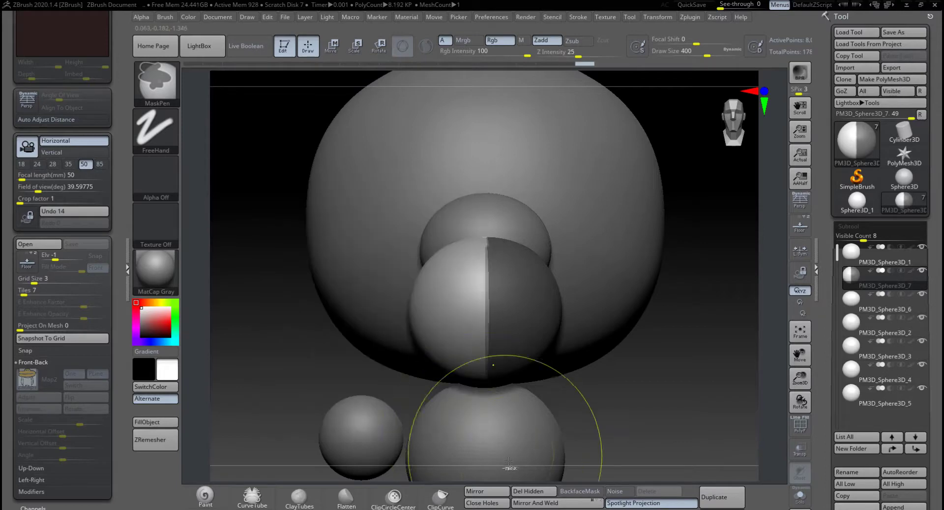
pyautogui.press('ctrl')
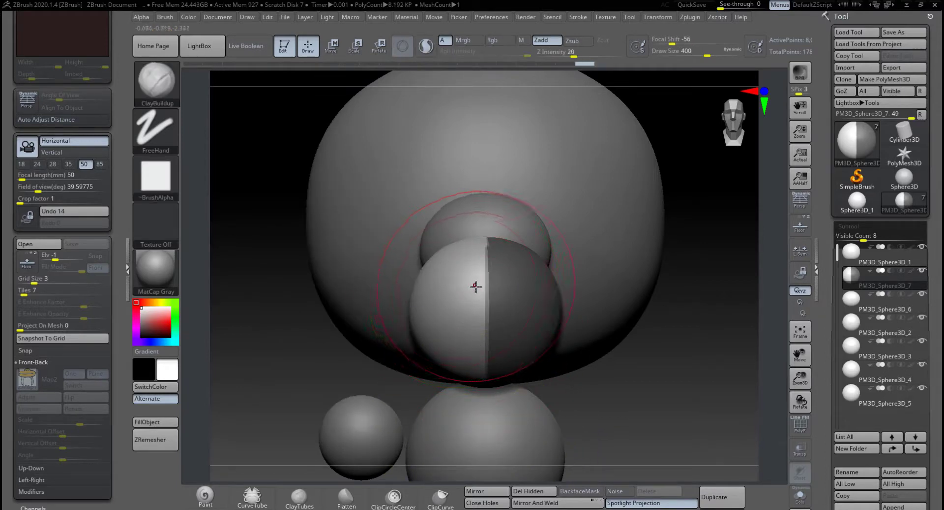
pyautogui.press('w')
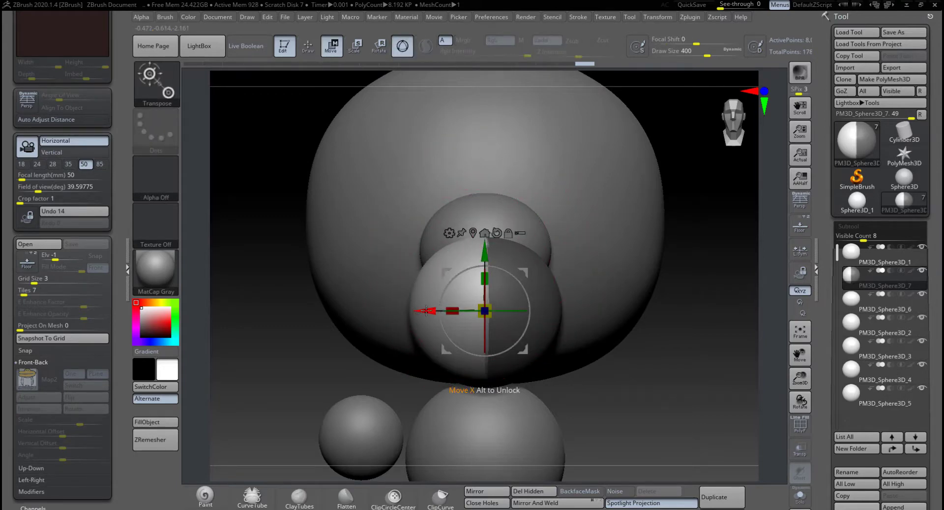
pyautogui.moveTo(426, 310); pyautogui.dragTo(327, 315)
pyautogui.click(800, 226)
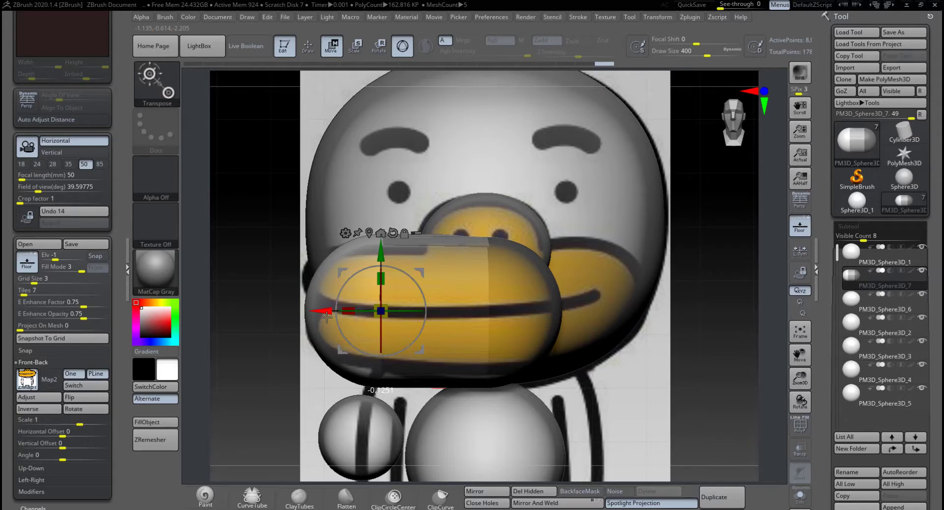
# Fine-tune the X stretch of the lower beak's unmasked half to the front reference, hide the reference and clear the mask.
pyautogui.moveTo(327, 316); pyautogui.dragTo(331, 317)
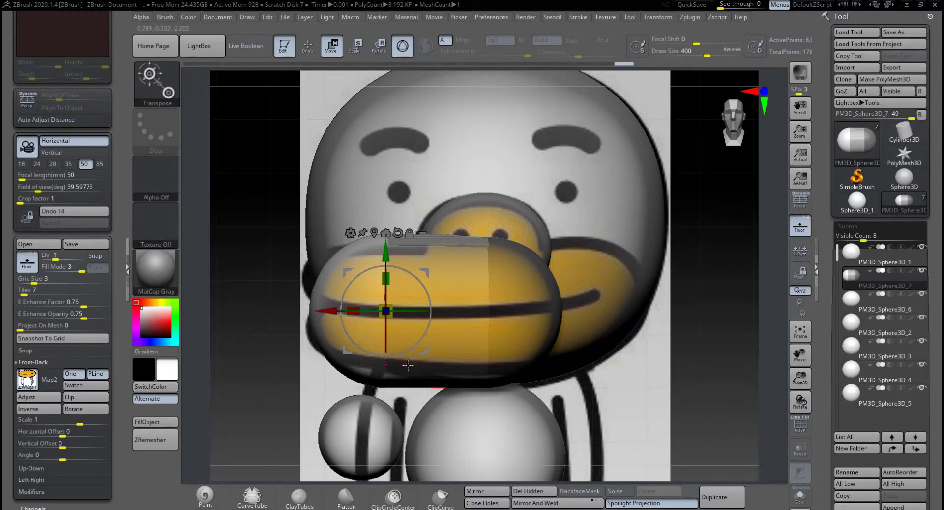
pyautogui.click(800, 227)
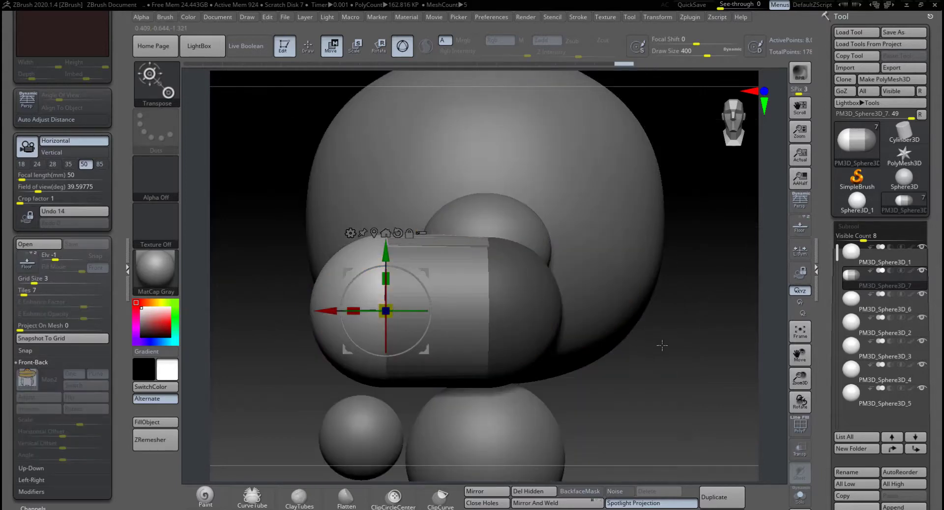
pyautogui.press('ctrl')
pyautogui.keyDown('ctrl'); pyautogui.moveTo(687, 331); pyautogui.dragTo(719, 363); pyautogui.keyUp('ctrl')
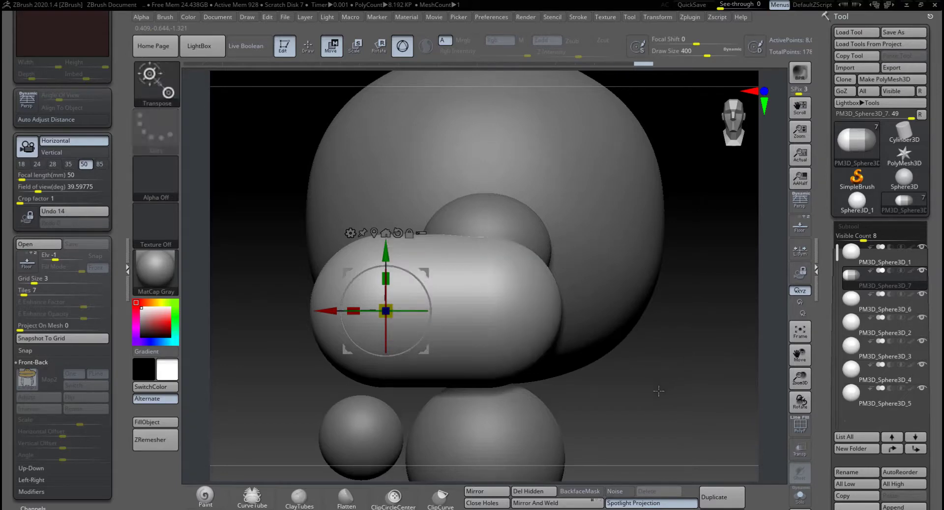
# Mirror and weld the lower beak so that its stretched half is repeated on the other side of the head.
pyautogui.keyDown('alt'); pyautogui.moveTo(658, 403); pyautogui.dragTo(660, 361); pyautogui.keyUp('alt')
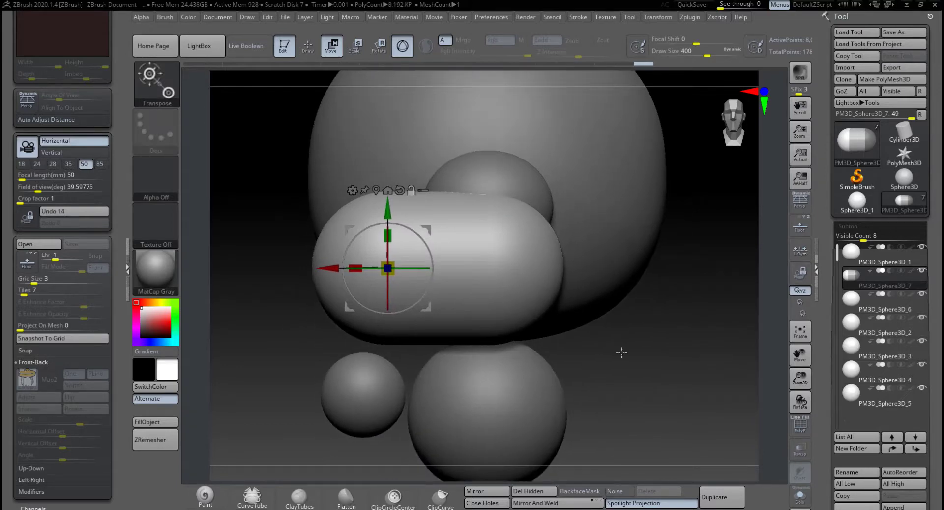
pyautogui.scroll(-10, 927, 364)
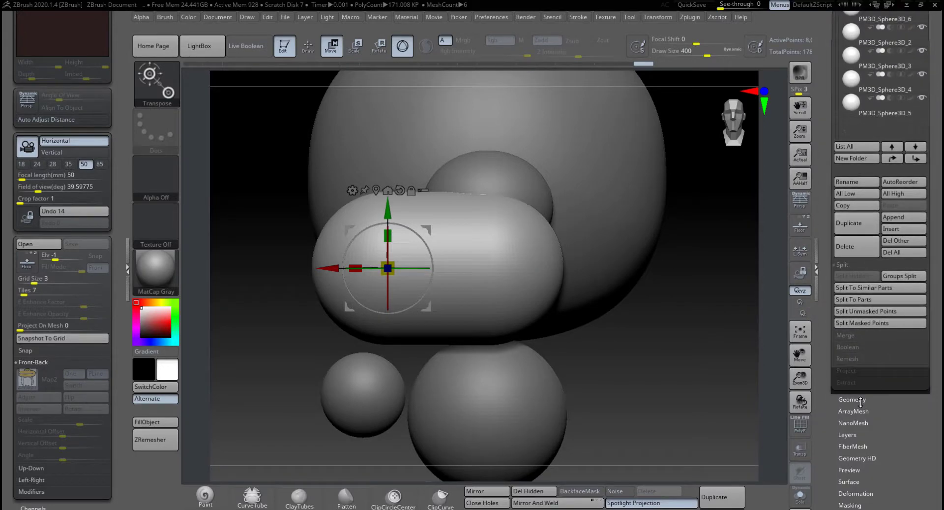
pyautogui.click(853, 399)
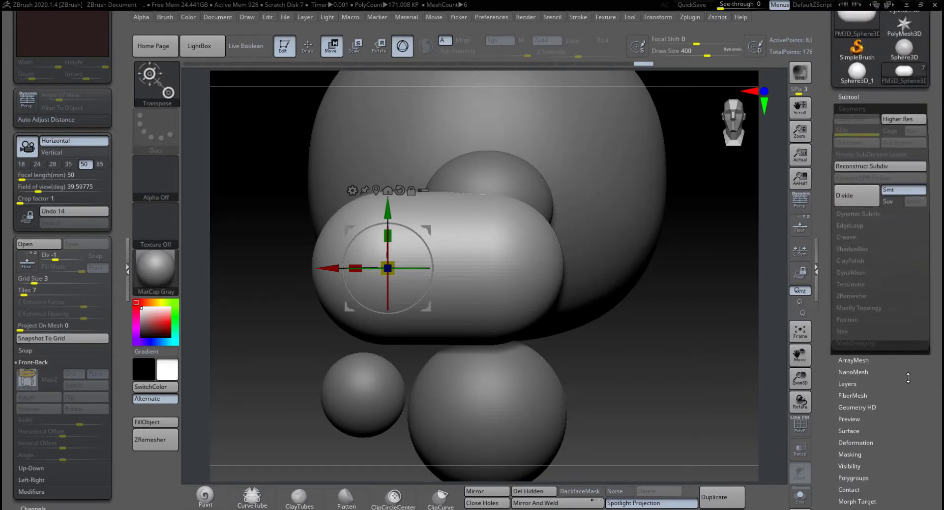
pyautogui.click(872, 308)
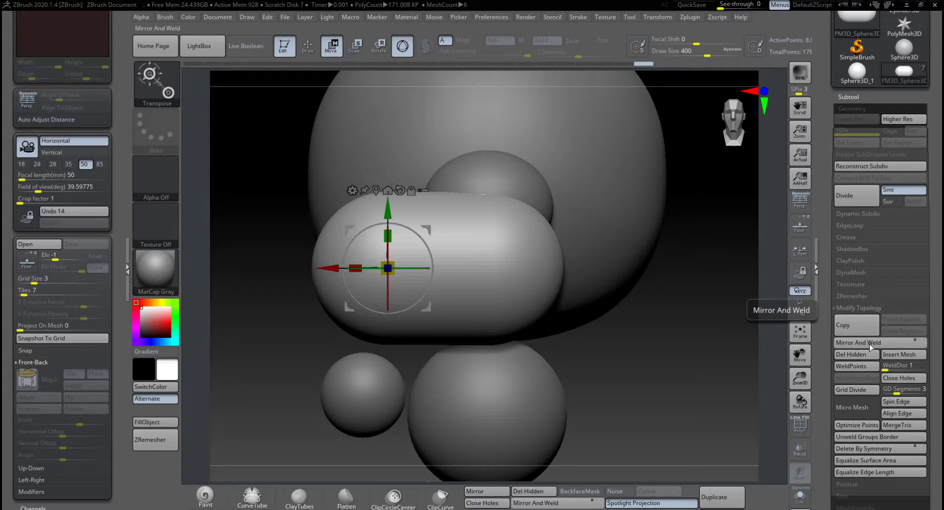
pyautogui.click(871, 343)
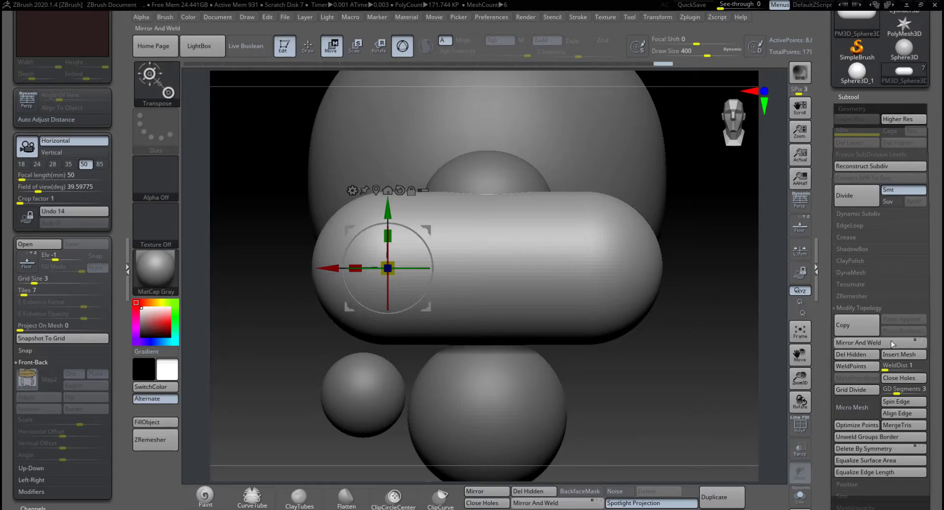
pyautogui.click(852, 310)
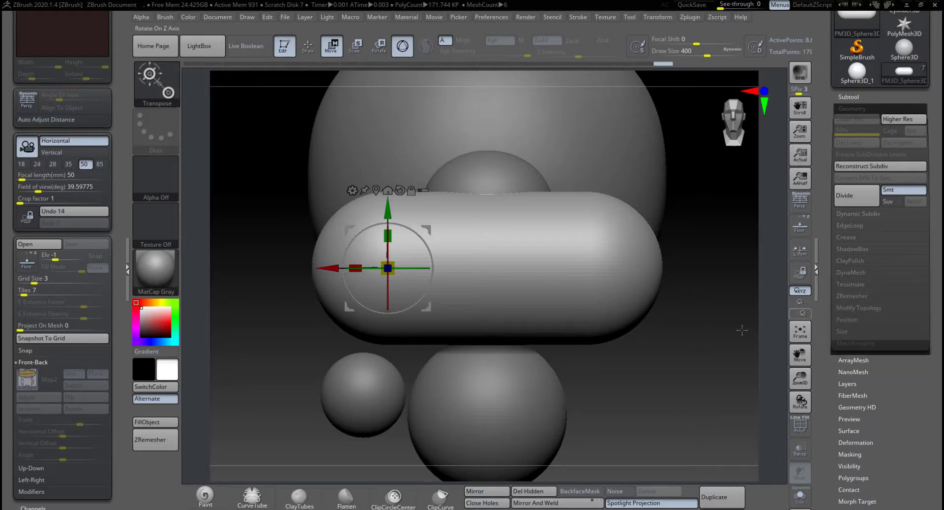
# Flatten the lower beak along its depth and tilt it back against the curve of the head.
pyautogui.moveTo(713, 396); pyautogui.dragTo(566, 378)
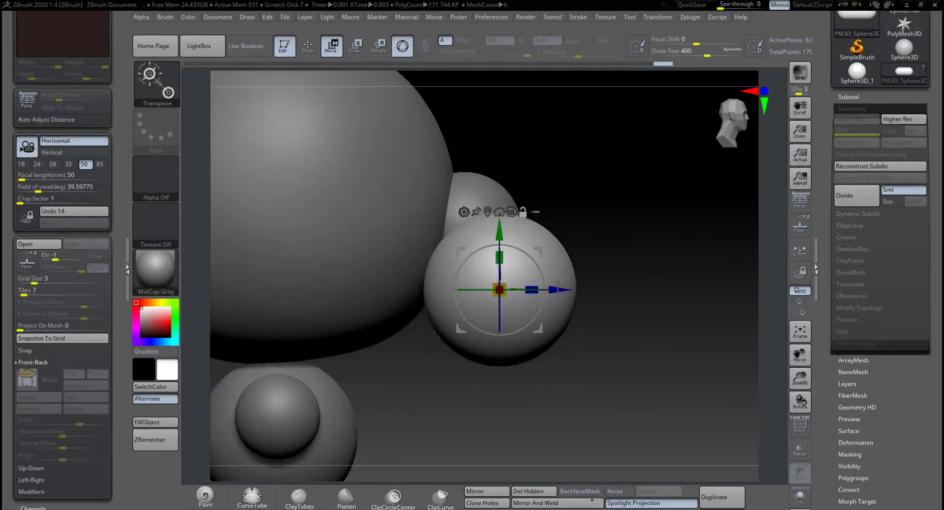
pyautogui.moveTo(532, 290); pyautogui.dragTo(454, 289)
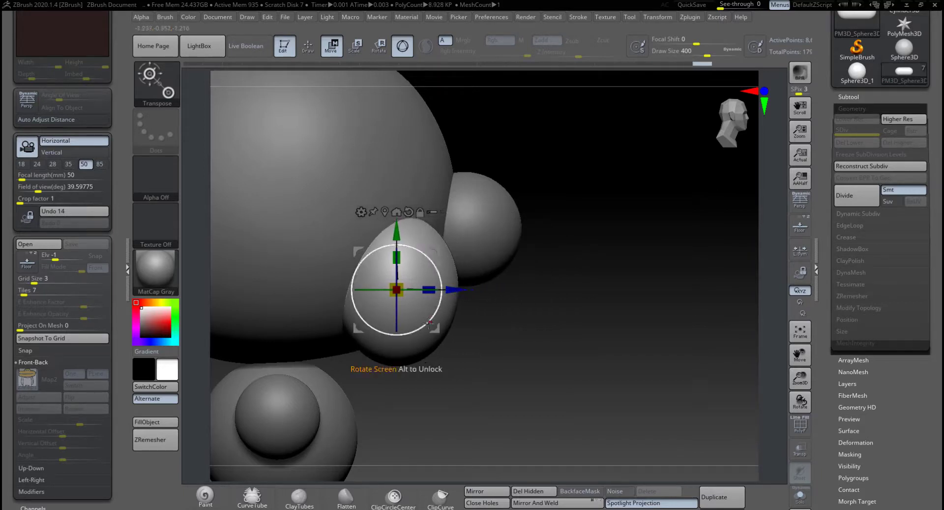
pyautogui.moveTo(428, 322)
pyautogui.mouseDown()
pyautogui.moveTo(406, 329)
pyautogui.moveTo(443, 324)
pyautogui.moveTo(431, 318)
pyautogui.mouseUp()
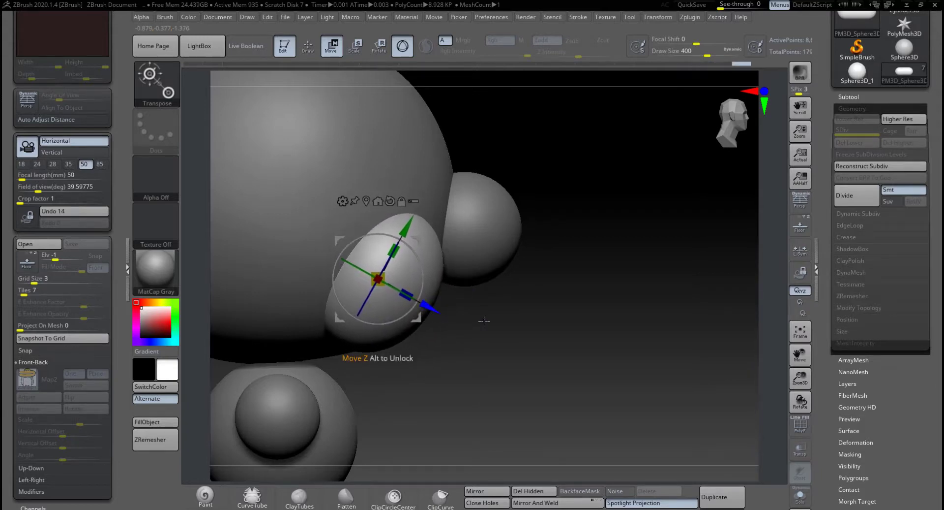
pyautogui.moveTo(517, 320); pyautogui.dragTo(462, 322)
pyautogui.moveTo(650, 347); pyautogui.dragTo(446, 335)
pyautogui.moveTo(571, 352); pyautogui.dragTo(510, 360)
pyautogui.moveTo(694, 265); pyautogui.dragTo(617, 311)
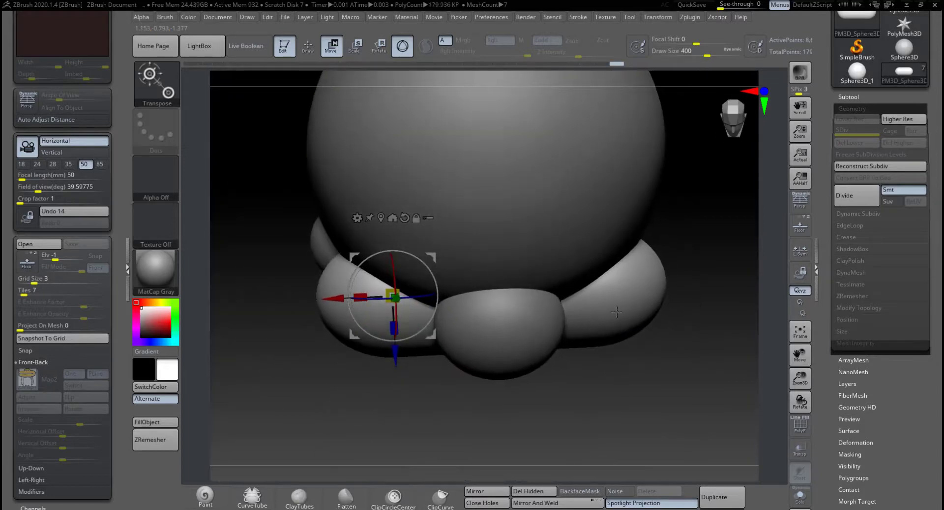
# Hide the upper beak sphere PM3D_Sphere3D_6 and make the lower beak the active subtool again.
pyautogui.click(851, 97)
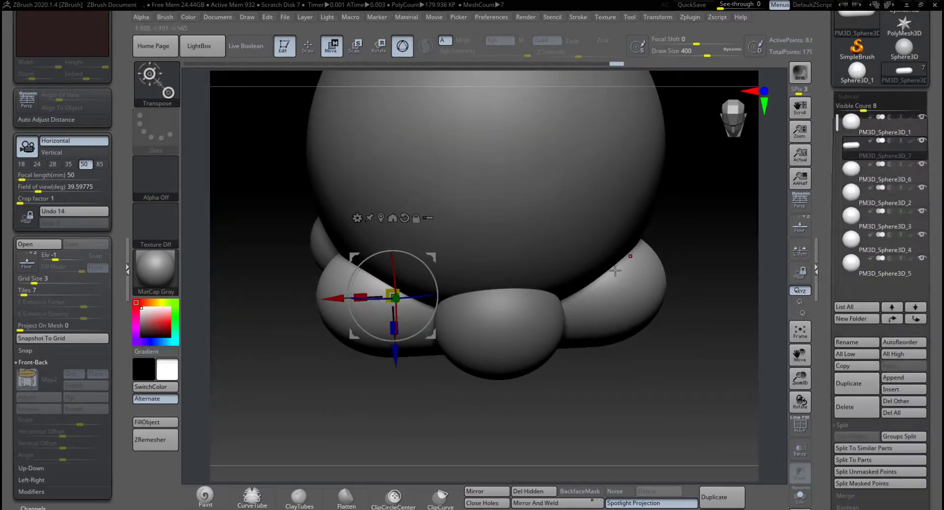
pyautogui.keyDown('alt'); pyautogui.click(512, 333); pyautogui.keyUp('alt')
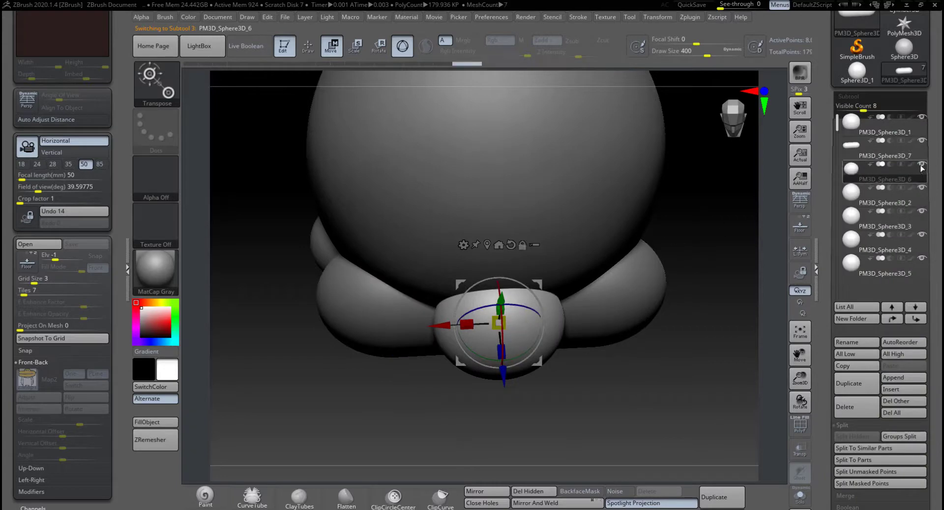
pyautogui.keyDown('shift'); pyautogui.moveTo(696, 256); pyautogui.dragTo(579, 327); pyautogui.keyUp('shift')
pyautogui.keyDown('alt'); pyautogui.click(655, 280); pyautogui.keyUp('alt')
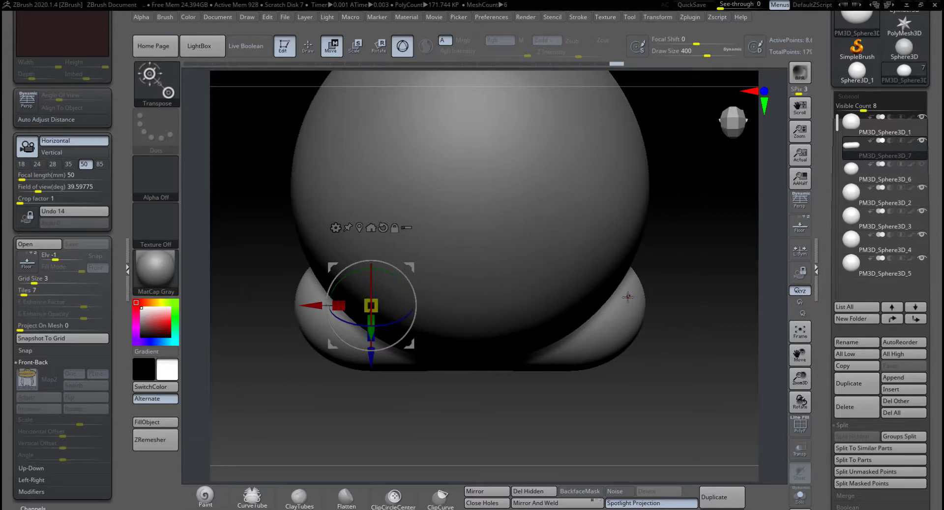
pyautogui.moveTo(688, 328)
pyautogui.mouseDown()
pyautogui.moveTo(713, 240)
pyautogui.moveTo(696, 318)
pyautogui.mouseUp()
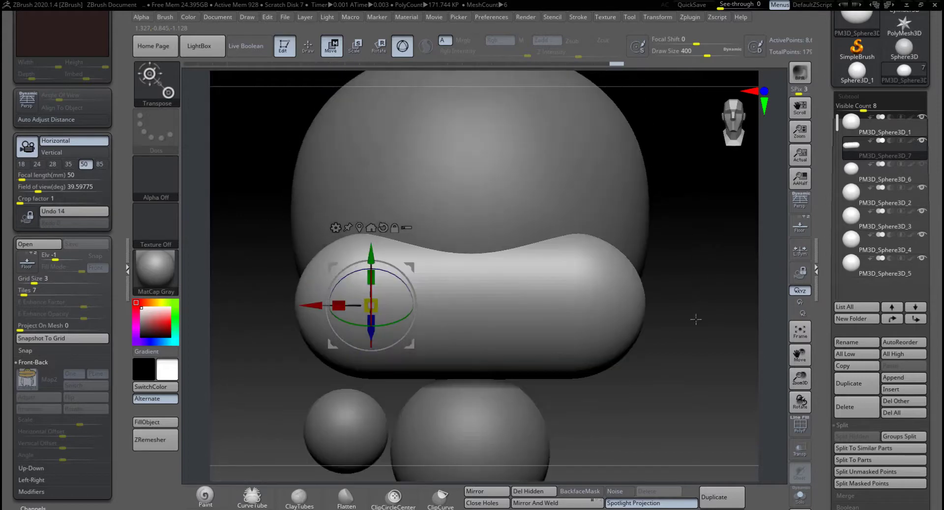
# Display the lower beak's wireframe and rebuild its topology with ZRemesher at a target polygon count of 5.
pyautogui.hotkey('shift', 'f')
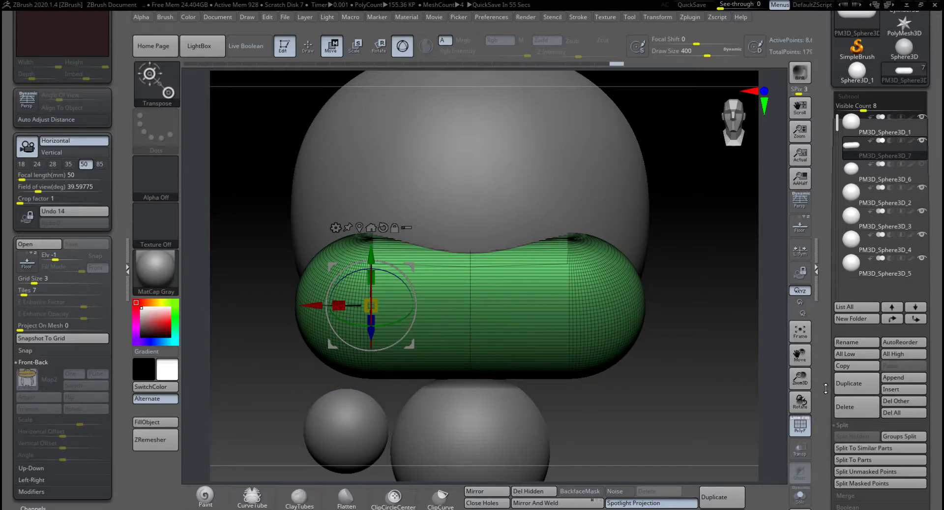
pyautogui.scroll(-5, 821, 390)
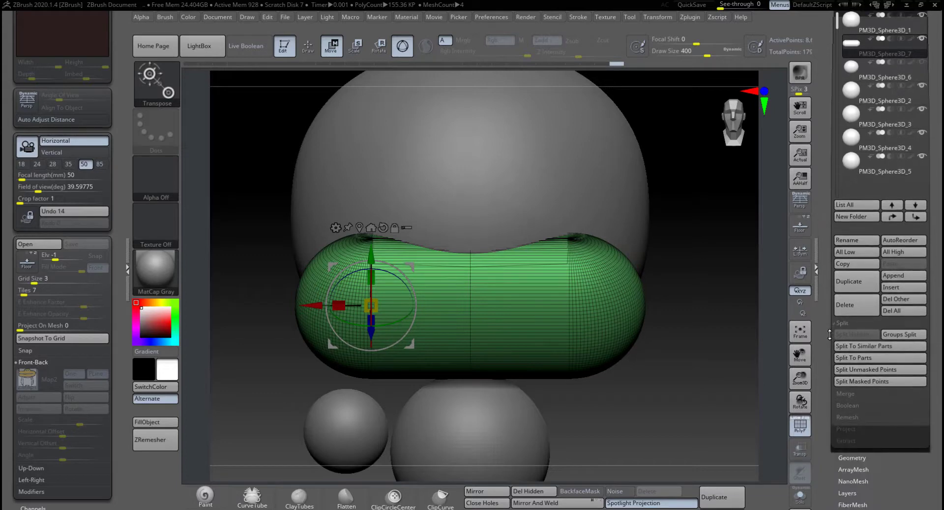
pyautogui.click(858, 354)
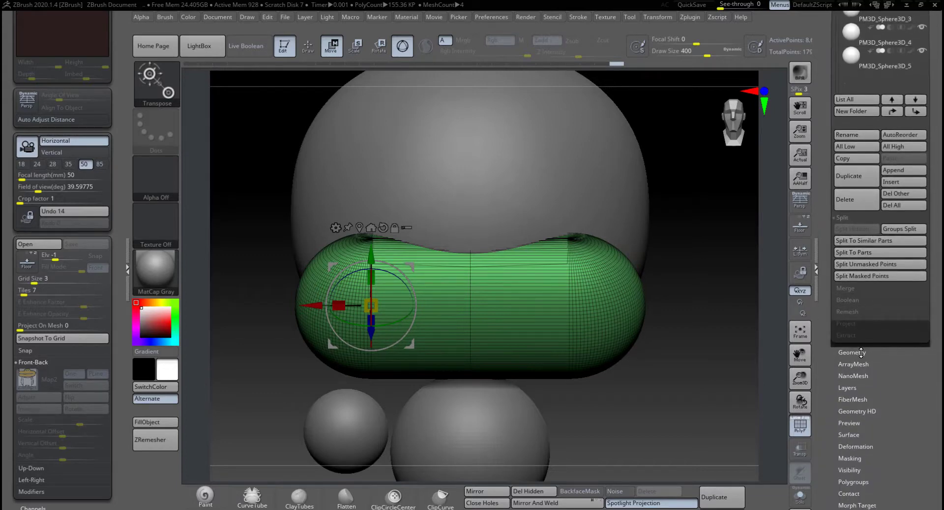
pyautogui.scroll(2, 885, 380)
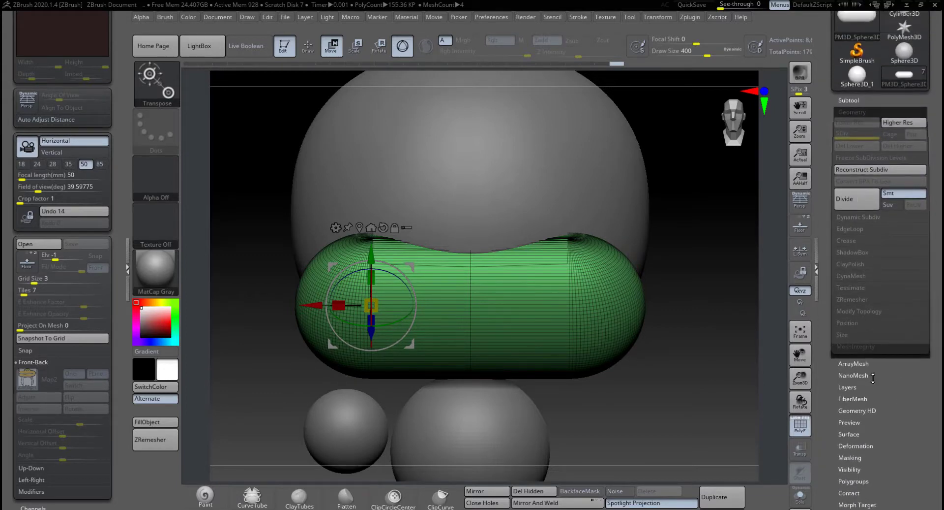
pyautogui.click(855, 299)
pyautogui.click(857, 317)
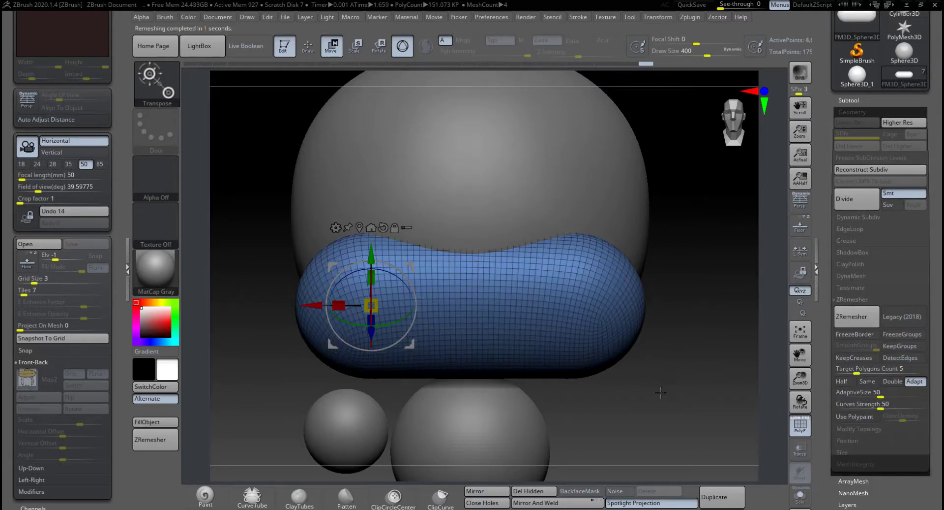
pyautogui.moveTo(661, 392); pyautogui.dragTo(604, 361)
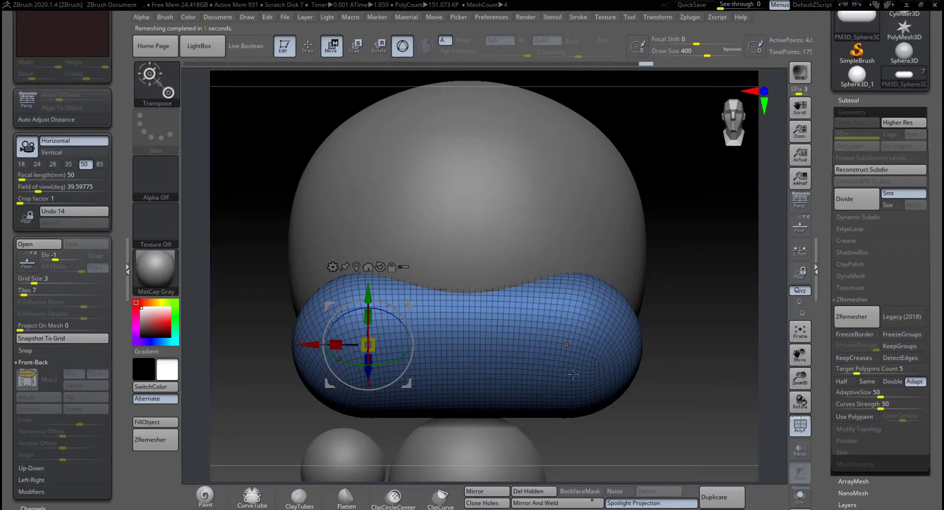
# Set the draw size to 484 and push the lower beak back along its Z axis into the head.
pyautogui.click(307, 46)
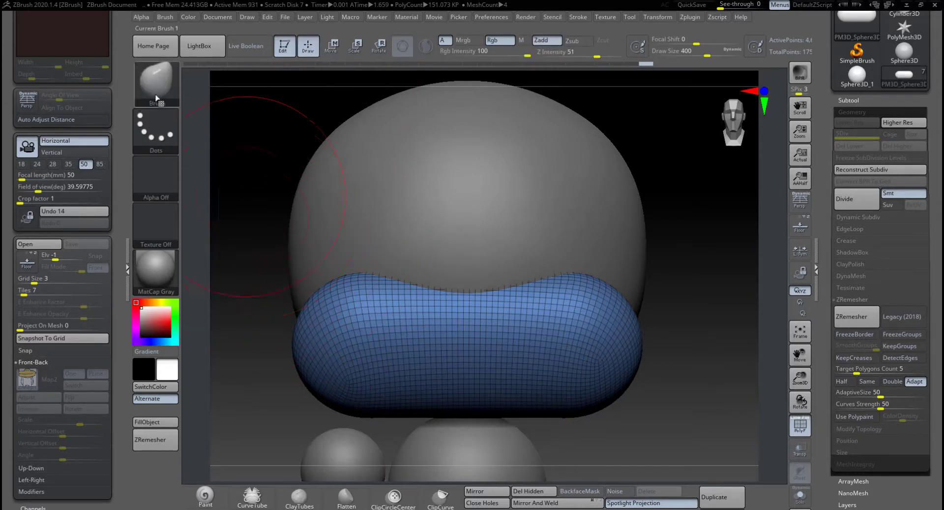
pyautogui.moveTo(683, 320)
pyautogui.mouseDown()
pyautogui.moveTo(690, 346)
pyautogui.moveTo(686, 362)
pyautogui.moveTo(677, 358)
pyautogui.mouseUp()
pyautogui.press('space')
pyautogui.moveTo(676, 357)
pyautogui.mouseDown()
pyautogui.moveTo(685, 357)
pyautogui.moveTo(677, 236)
pyautogui.moveTo(706, 287)
pyautogui.moveTo(741, 298)
pyautogui.moveTo(559, 324)
pyautogui.moveTo(649, 282)
pyautogui.moveTo(637, 283)
pyautogui.moveTo(689, 245)
pyautogui.moveTo(632, 268)
pyautogui.moveTo(607, 264)
pyautogui.mouseUp()
pyautogui.press('e')
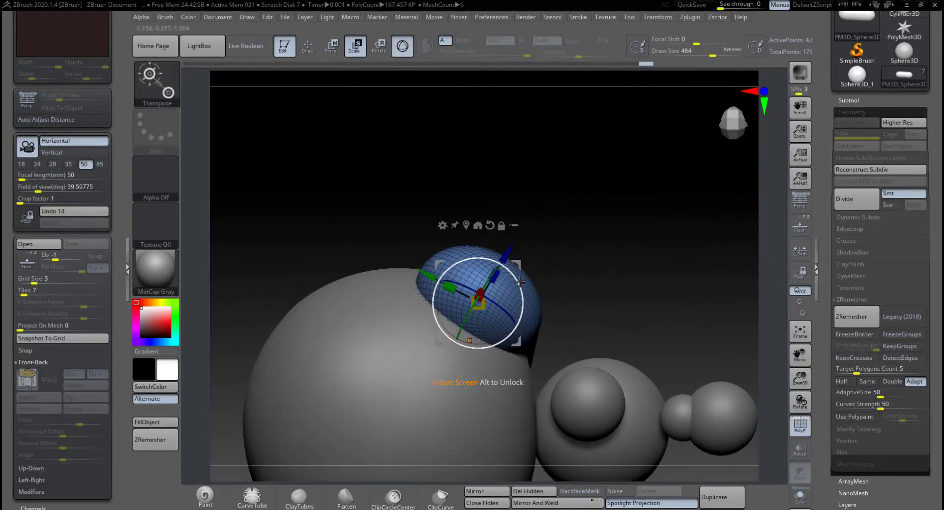
pyautogui.moveTo(519, 282); pyautogui.dragTo(580, 261)
pyautogui.moveTo(509, 257); pyautogui.dragTo(500, 271)
pyautogui.moveTo(592, 236); pyautogui.dragTo(488, 277)
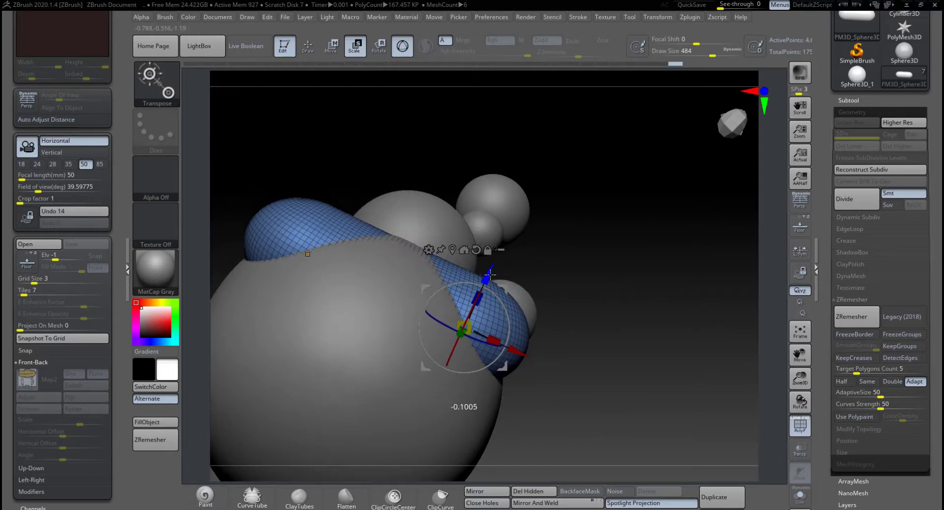
pyautogui.moveTo(599, 266); pyautogui.dragTo(635, 274)
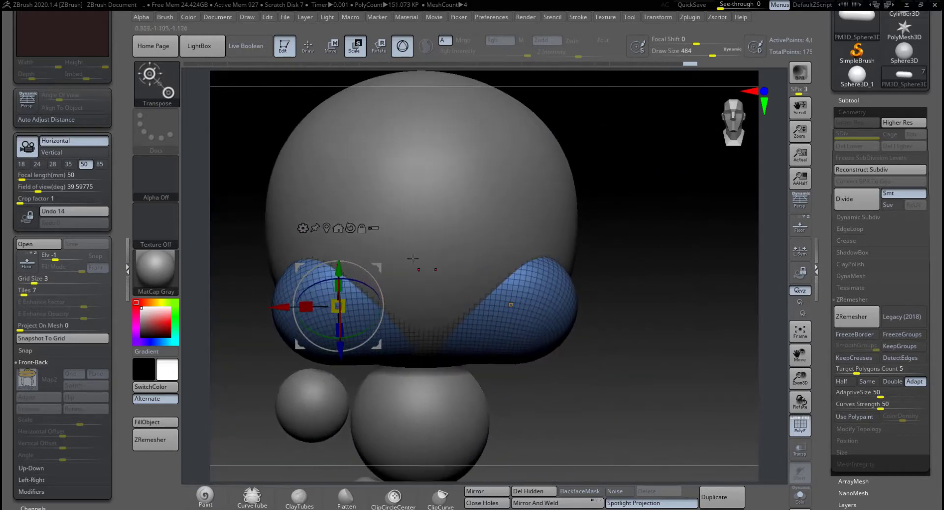
# Enlarge the draw size to 794 and bend the middle of the lower beak out in front of the head with the Move brush.
pyautogui.press('space')
pyautogui.moveTo(416, 260); pyautogui.dragTo(431, 258)
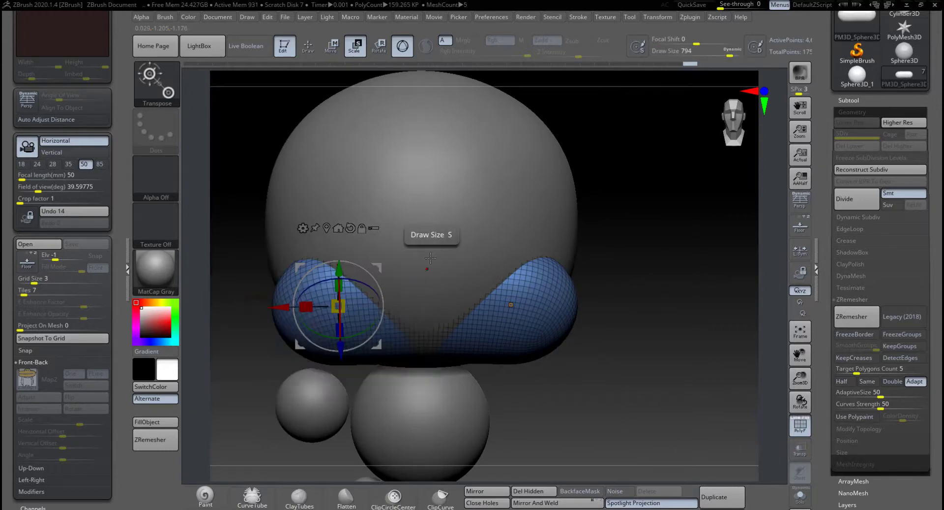
pyautogui.press('q')
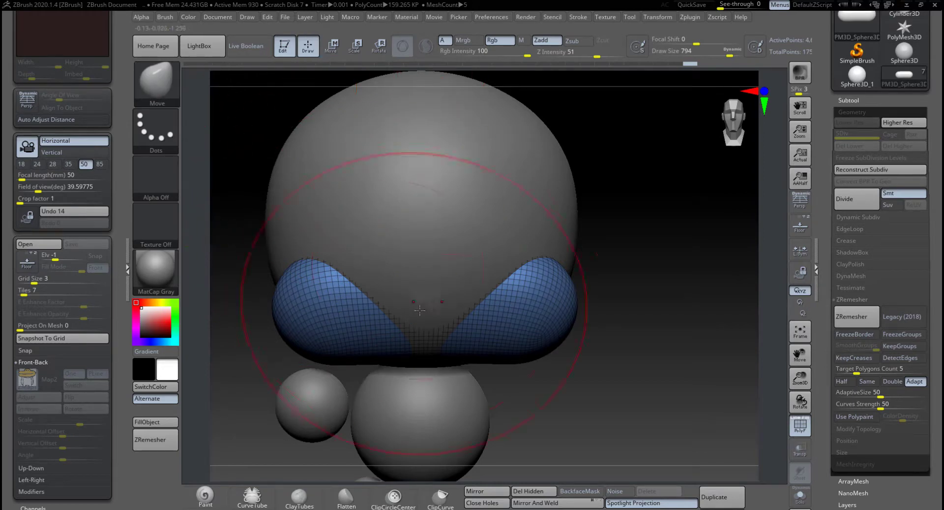
pyautogui.moveTo(622, 348)
pyautogui.mouseDown()
pyautogui.moveTo(642, 327)
pyautogui.moveTo(636, 360)
pyautogui.mouseUp()
pyautogui.moveTo(404, 296); pyautogui.dragTo(398, 336)
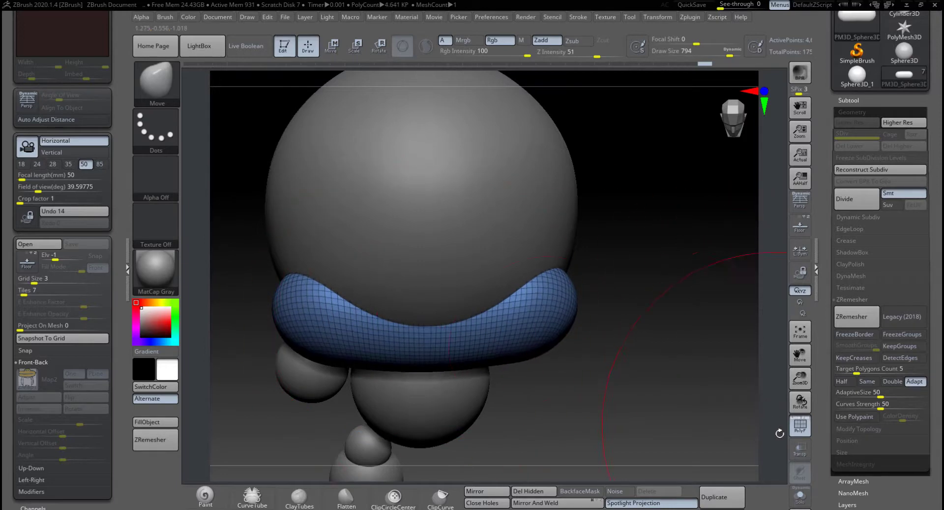
# Turn on ghost transparency and examine the lower beak's shape through the head from the front.
pyautogui.click(802, 451)
pyautogui.click(802, 451)
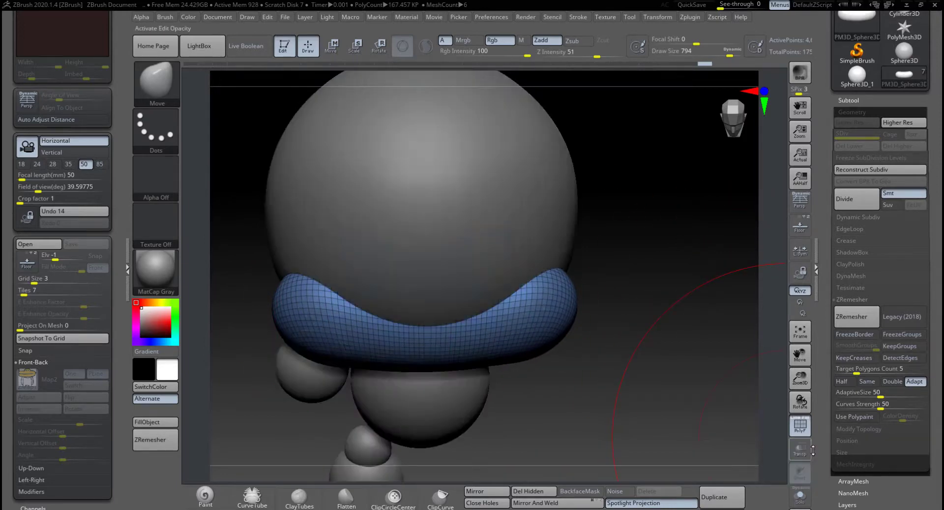
pyautogui.click(800, 449)
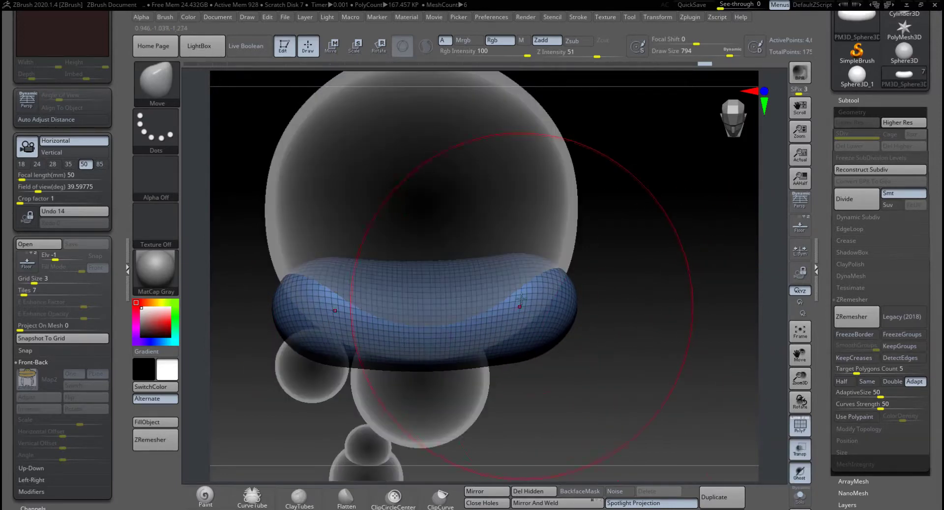
pyautogui.moveTo(667, 334)
pyautogui.mouseDown()
pyautogui.moveTo(416, 254)
pyautogui.moveTo(428, 274)
pyautogui.moveTo(654, 267)
pyautogui.moveTo(607, 145)
pyautogui.moveTo(460, 288)
pyautogui.moveTo(440, 261)
pyautogui.moveTo(717, 262)
pyautogui.moveTo(644, 281)
pyautogui.mouseUp()
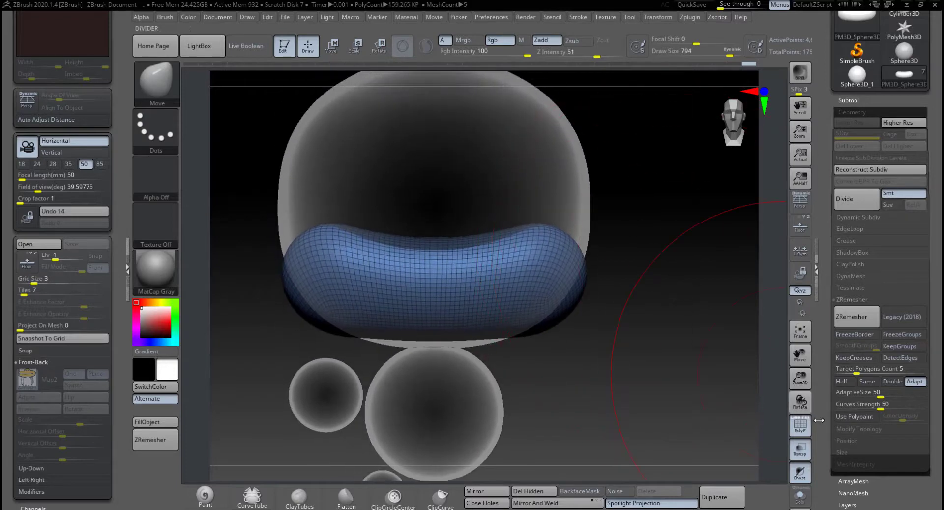
# Turn off the wireframe and transparency displays and check the lower beak's fit against the head from the side.
pyautogui.click(801, 424)
pyautogui.moveTo(669, 321)
pyautogui.mouseDown()
pyautogui.moveTo(674, 259)
pyautogui.moveTo(674, 310)
pyautogui.moveTo(697, 341)
pyautogui.moveTo(670, 328)
pyautogui.mouseUp()
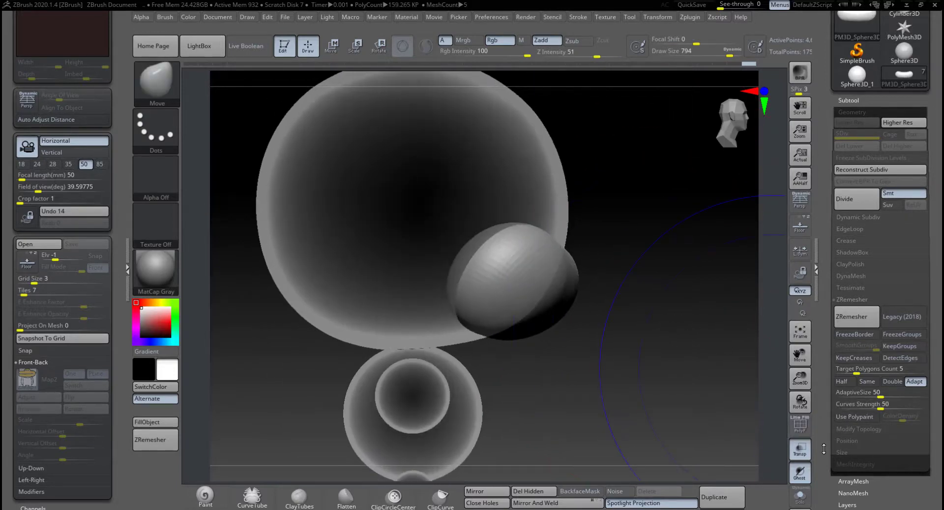
pyautogui.click(800, 446)
pyautogui.moveTo(673, 294); pyautogui.dragTo(492, 385)
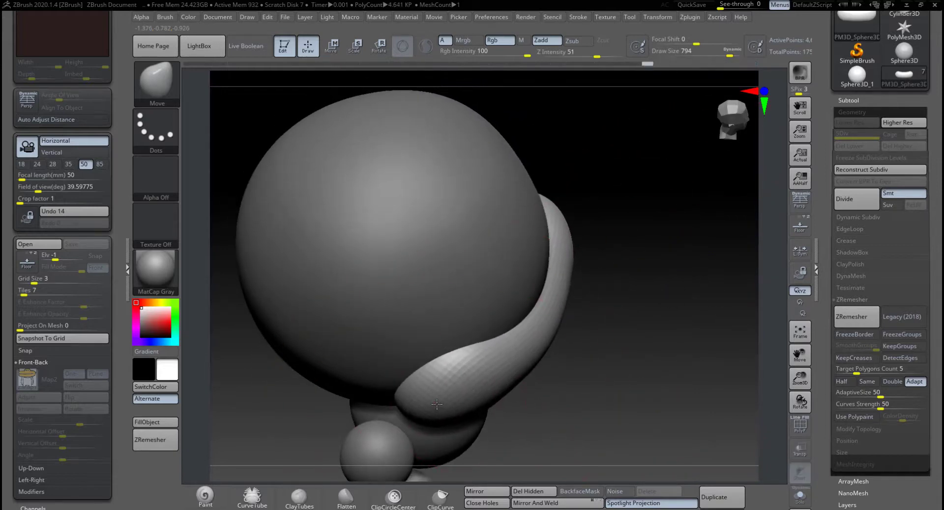
# Set the draw size to 386, reshape the lower beak's end against the head with the Move brush, and smooth it.
pyautogui.press('space')
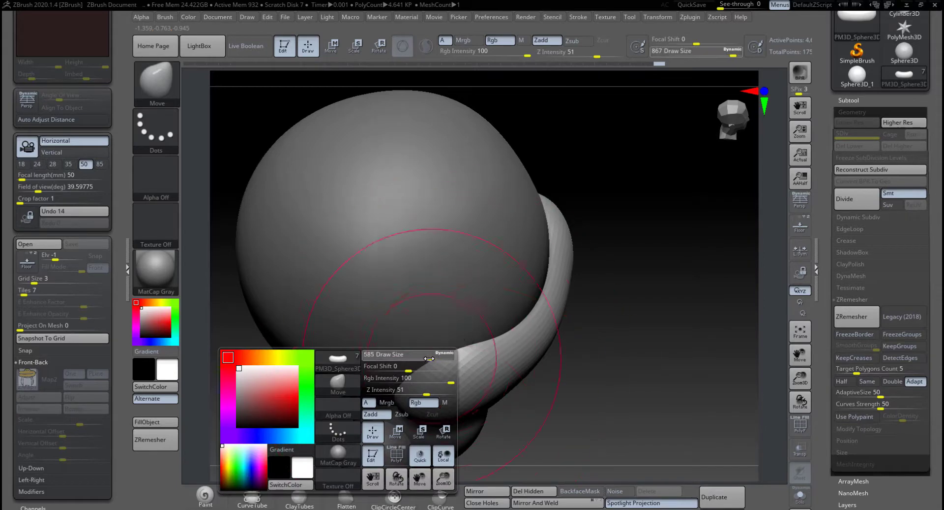
pyautogui.moveTo(444, 358); pyautogui.dragTo(398, 359)
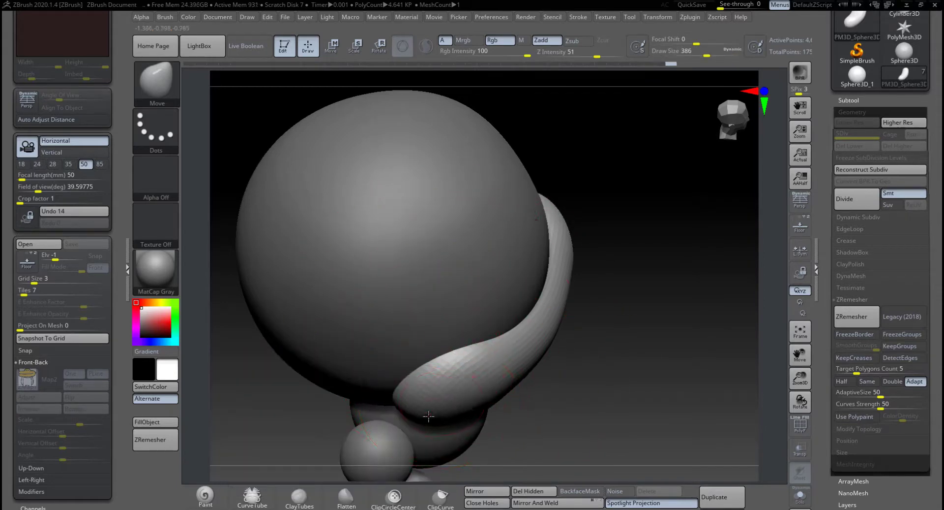
pyautogui.moveTo(439, 415); pyautogui.dragTo(483, 397)
pyautogui.moveTo(557, 417); pyautogui.dragTo(478, 444)
pyautogui.moveTo(483, 413)
pyautogui.keyDown('shift'); pyautogui.mouseDown()
pyautogui.moveTo(492, 415)
pyautogui.moveTo(437, 416)
pyautogui.moveTo(455, 401)
pyautogui.mouseUp(); pyautogui.keyUp('shift')
pyautogui.moveTo(534, 385)
pyautogui.mouseDown()
pyautogui.moveTo(565, 376)
pyautogui.moveTo(466, 401)
pyautogui.moveTo(474, 408)
pyautogui.mouseUp()
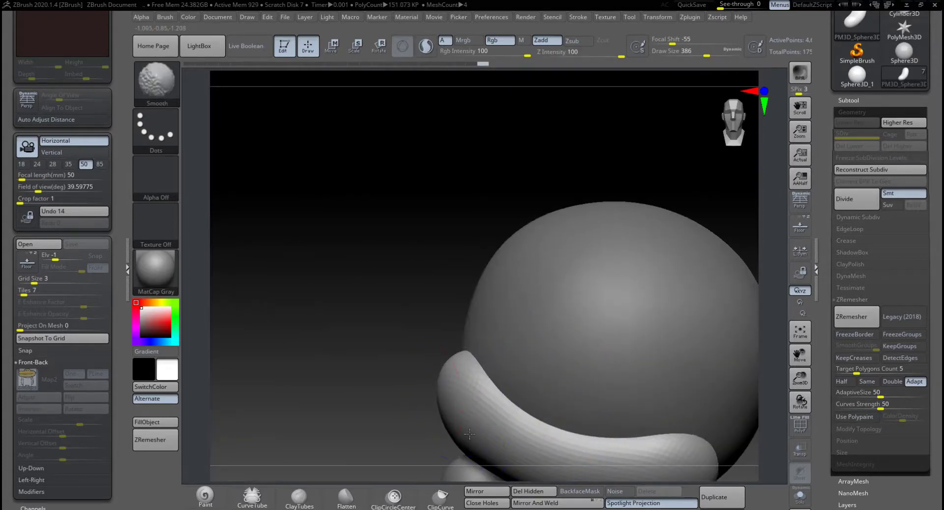
# Smooth the lower beak's rounded ends and middle along the front and underside.
pyautogui.moveTo(364, 408)
pyautogui.mouseDown()
pyautogui.moveTo(418, 408)
pyautogui.moveTo(377, 419)
pyautogui.moveTo(332, 340)
pyautogui.mouseUp()
pyautogui.keyDown('shift'); pyautogui.moveTo(438, 381); pyautogui.dragTo(421, 369); pyautogui.keyUp('shift')
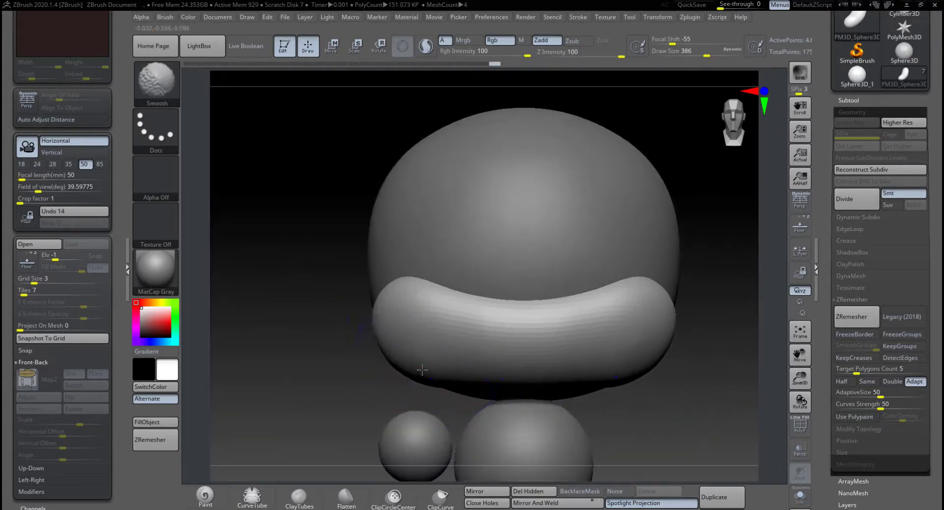
pyautogui.moveTo(720, 401); pyautogui.dragTo(698, 342)
pyautogui.moveTo(637, 331)
pyautogui.keyDown('shift'); pyautogui.mouseDown()
pyautogui.moveTo(599, 337)
pyautogui.moveTo(644, 320)
pyautogui.moveTo(462, 350)
pyautogui.mouseUp(); pyautogui.keyUp('shift')
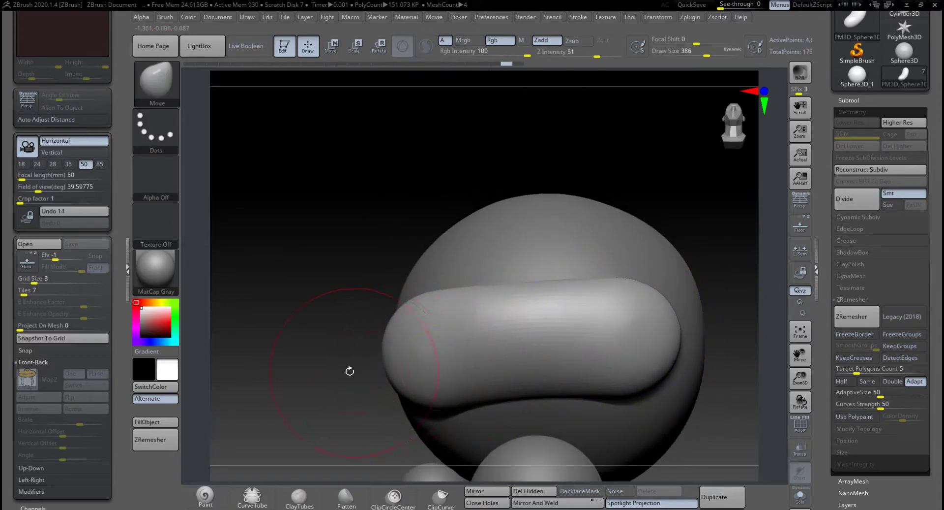
pyautogui.moveTo(350, 371); pyautogui.dragTo(434, 359)
pyautogui.keyDown('shift'); pyautogui.moveTo(604, 330); pyautogui.dragTo(620, 327); pyautogui.keyUp('shift')
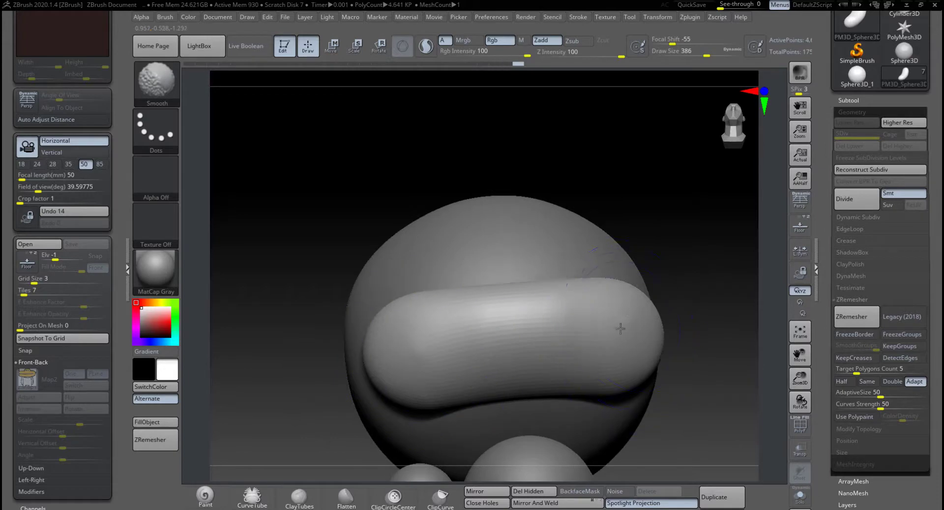
pyautogui.moveTo(715, 333)
pyautogui.mouseDown()
pyautogui.moveTo(719, 352)
pyautogui.moveTo(640, 355)
pyautogui.moveTo(713, 361)
pyautogui.mouseUp()
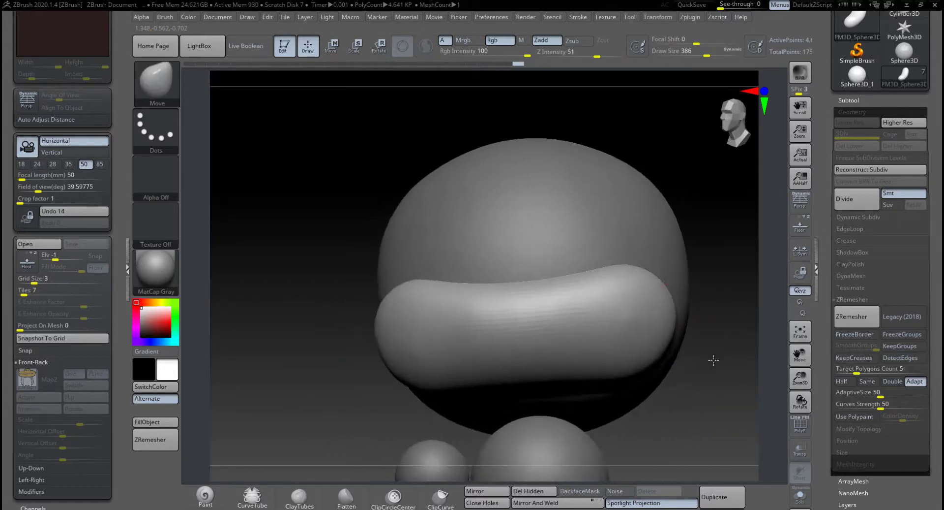
pyautogui.keyDown('shift'); pyautogui.moveTo(628, 317); pyautogui.dragTo(477, 338); pyautogui.keyUp('shift')
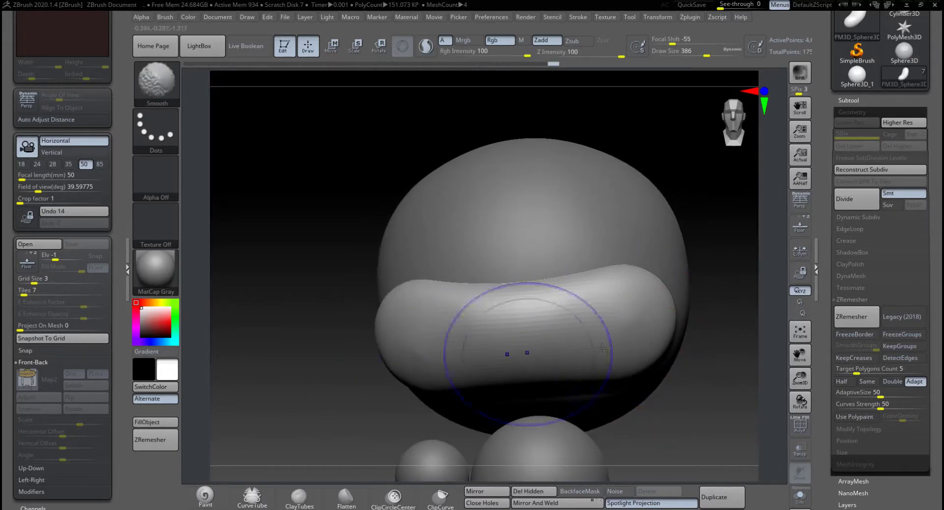
pyautogui.moveTo(719, 344)
pyautogui.mouseDown()
pyautogui.moveTo(736, 296)
pyautogui.moveTo(717, 365)
pyautogui.moveTo(692, 373)
pyautogui.moveTo(669, 337)
pyautogui.moveTo(660, 350)
pyautogui.moveTo(680, 373)
pyautogui.moveTo(675, 274)
pyautogui.moveTo(676, 294)
pyautogui.moveTo(608, 336)
pyautogui.mouseUp()
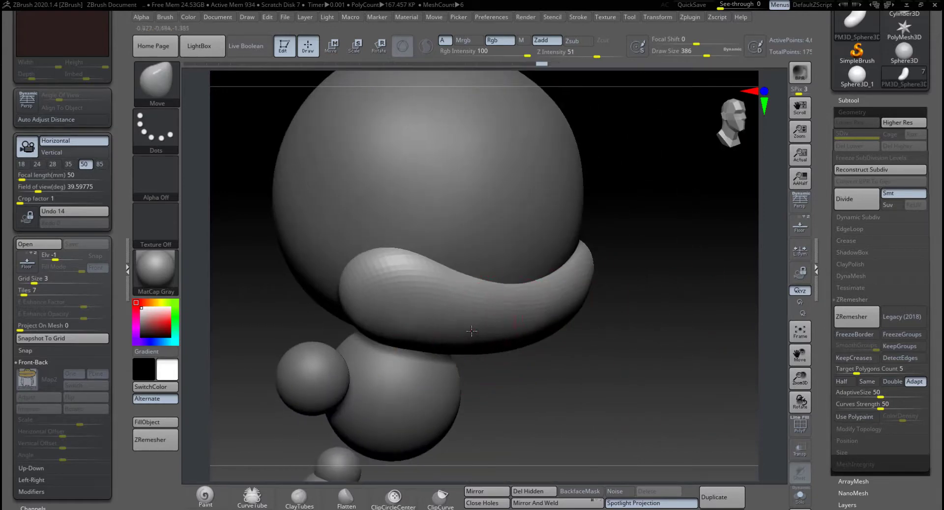
# Adjust the lower beak's underside curve with the Move brush so it wraps around the front of the head.
pyautogui.moveTo(603, 363)
pyautogui.mouseDown()
pyautogui.moveTo(588, 300)
pyautogui.moveTo(560, 291)
pyautogui.mouseUp()
pyautogui.moveTo(575, 381); pyautogui.dragTo(571, 384)
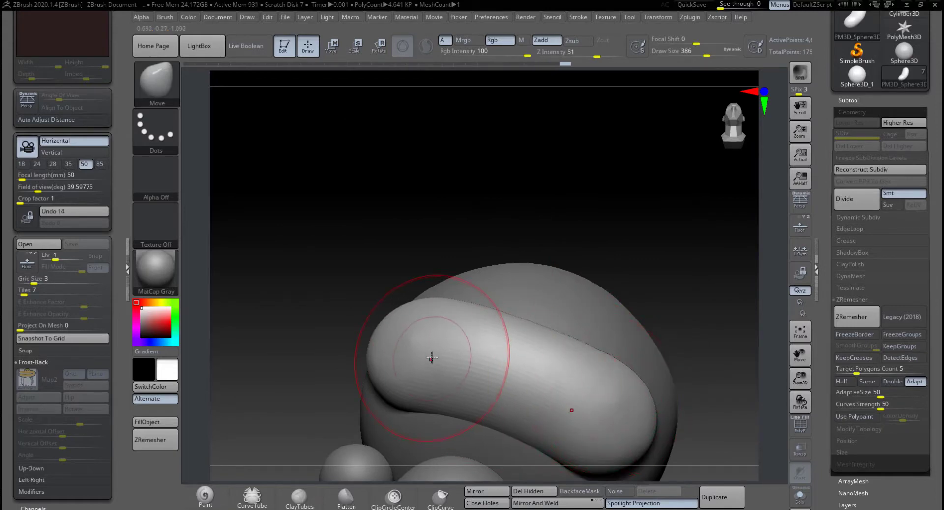
pyautogui.moveTo(678, 291); pyautogui.dragTo(626, 337)
pyautogui.moveTo(646, 288); pyautogui.dragTo(597, 363)
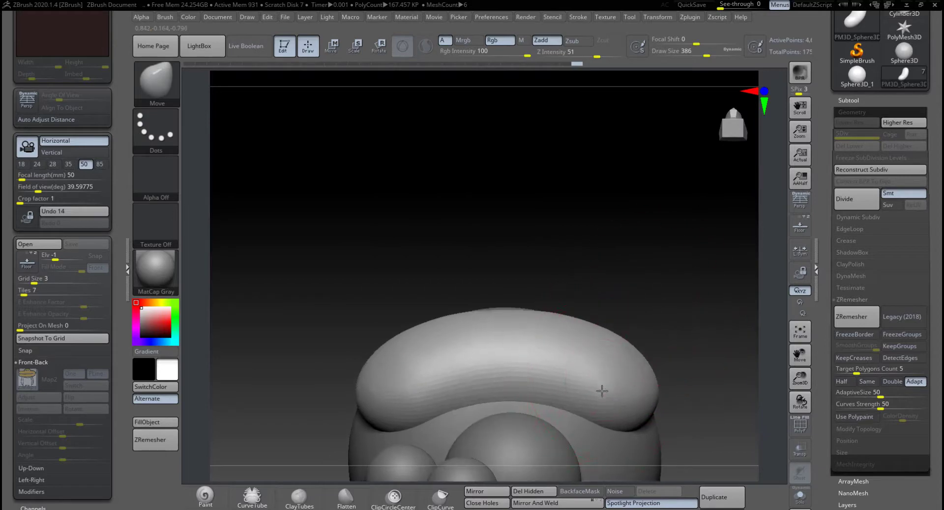
pyautogui.moveTo(523, 370); pyautogui.dragTo(496, 375)
pyautogui.moveTo(630, 304); pyautogui.dragTo(599, 318)
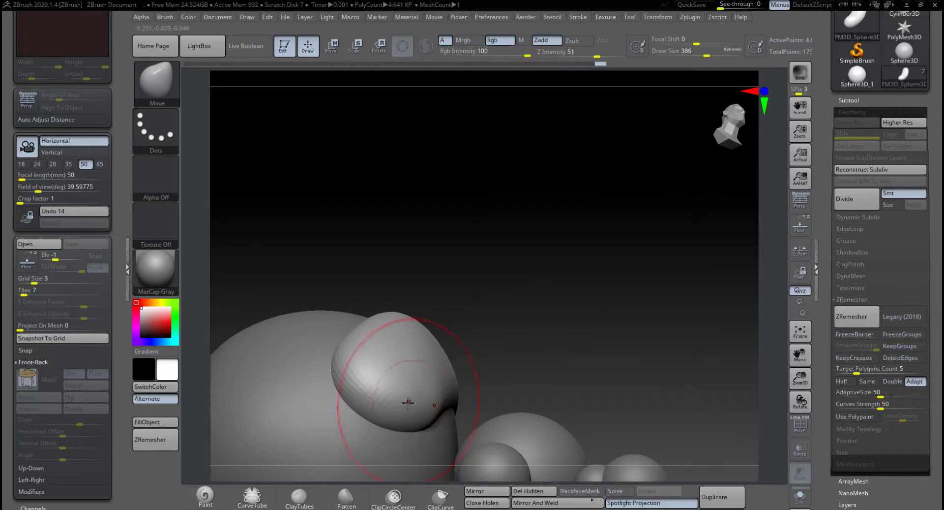
# Pull the lower beak's ends and inner edge closer to the head with the Move brush, working from below and behind.
pyautogui.moveTo(356, 390); pyautogui.dragTo(365, 387)
pyautogui.moveTo(514, 320); pyautogui.dragTo(492, 371)
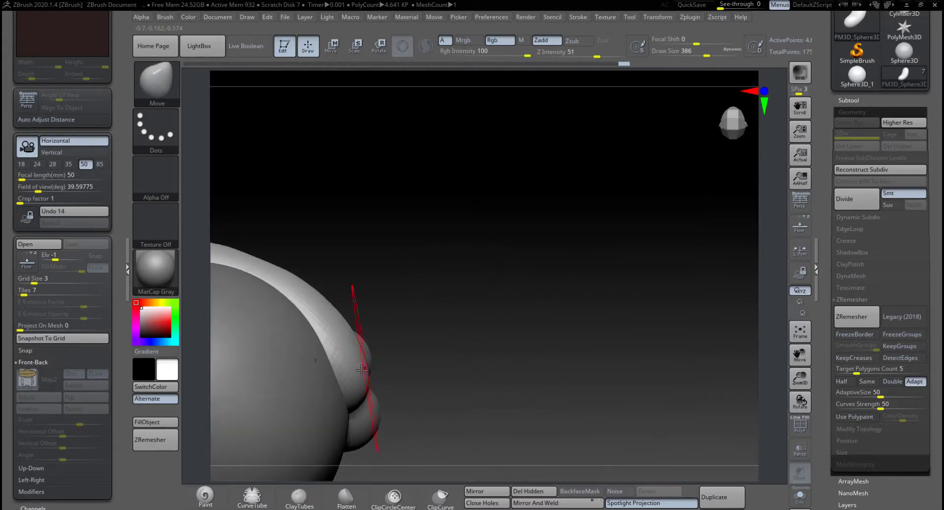
pyautogui.moveTo(363, 369); pyautogui.dragTo(352, 374)
pyautogui.moveTo(336, 331); pyautogui.dragTo(328, 334)
pyautogui.moveTo(422, 291)
pyautogui.mouseDown()
pyautogui.moveTo(406, 323)
pyautogui.moveTo(418, 328)
pyautogui.mouseUp()
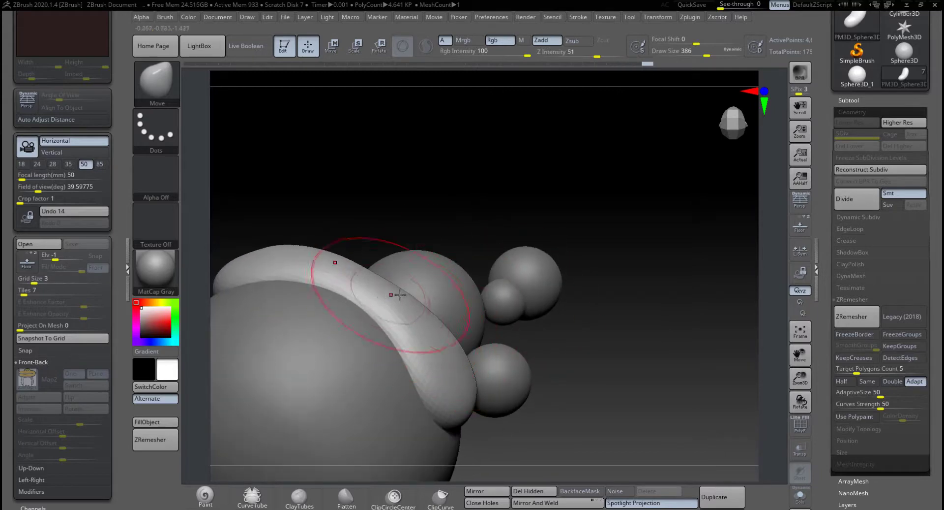
pyautogui.moveTo(433, 327)
pyautogui.mouseDown(button='right')
pyautogui.moveTo(585, 336)
pyautogui.moveTo(460, 358)
pyautogui.mouseUp(button='right')
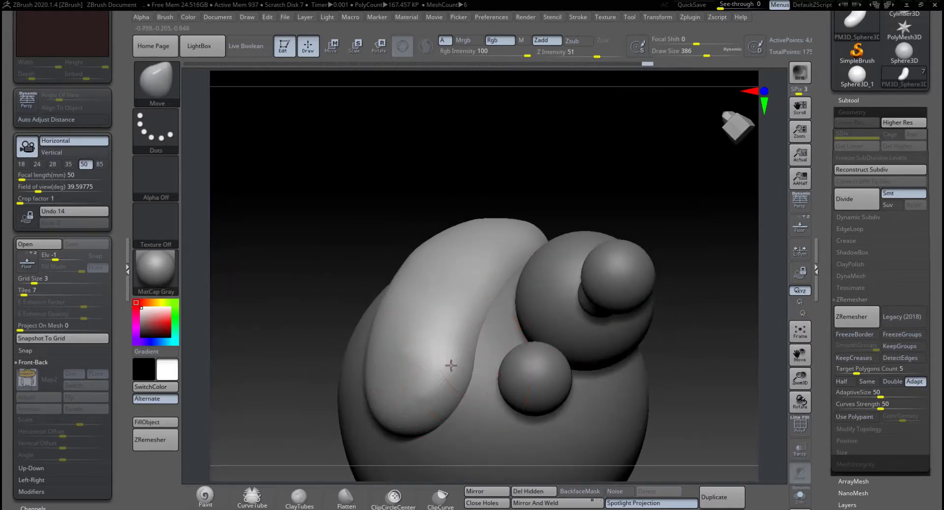
pyautogui.moveTo(701, 283)
pyautogui.mouseDown()
pyautogui.moveTo(711, 319)
pyautogui.moveTo(740, 350)
pyautogui.moveTo(675, 324)
pyautogui.moveTo(615, 358)
pyautogui.moveTo(641, 228)
pyautogui.moveTo(672, 329)
pyautogui.moveTo(655, 341)
pyautogui.moveTo(662, 394)
pyautogui.moveTo(662, 370)
pyautogui.moveTo(690, 373)
pyautogui.mouseUp()
# Inspect the lower beak's wireframe and remesh it with ZRemesher at a target polygon count of 5.
pyautogui.click(801, 428)
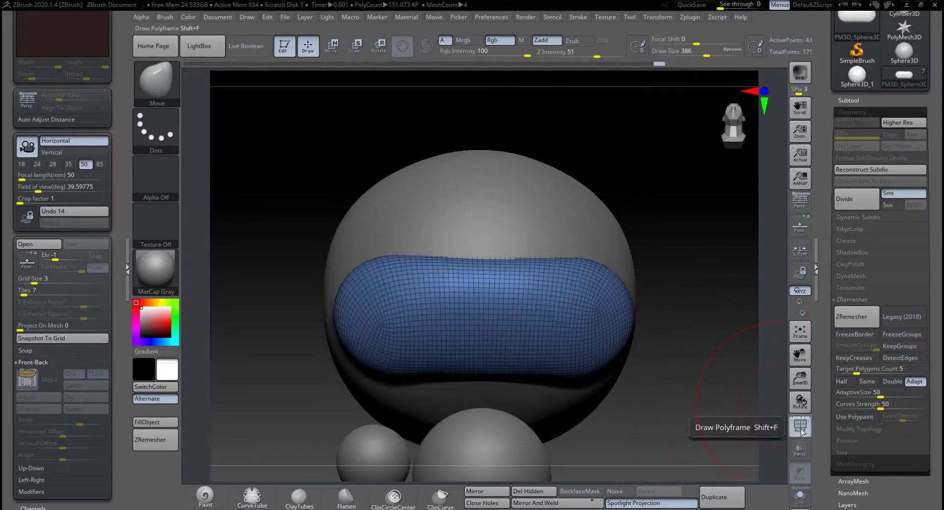
pyautogui.click(802, 428)
pyautogui.press('shift')
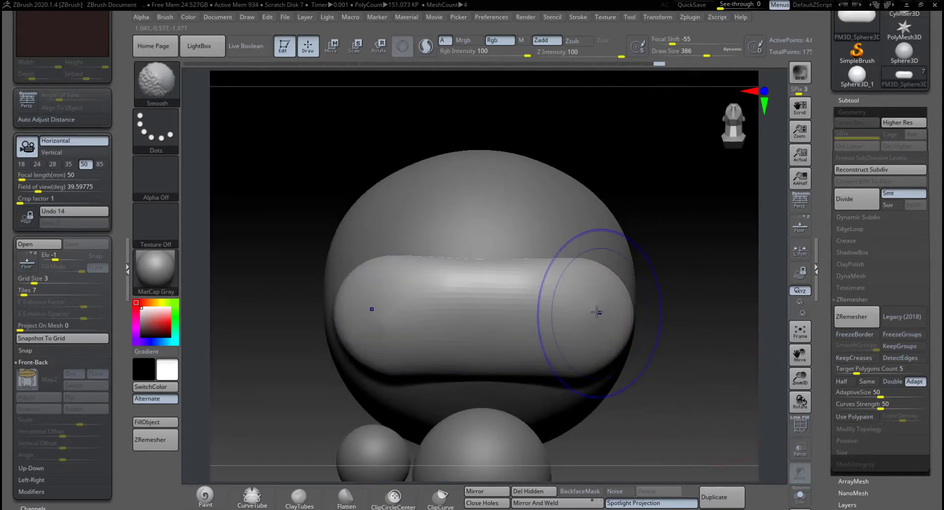
pyautogui.moveTo(684, 379); pyautogui.dragTo(698, 379)
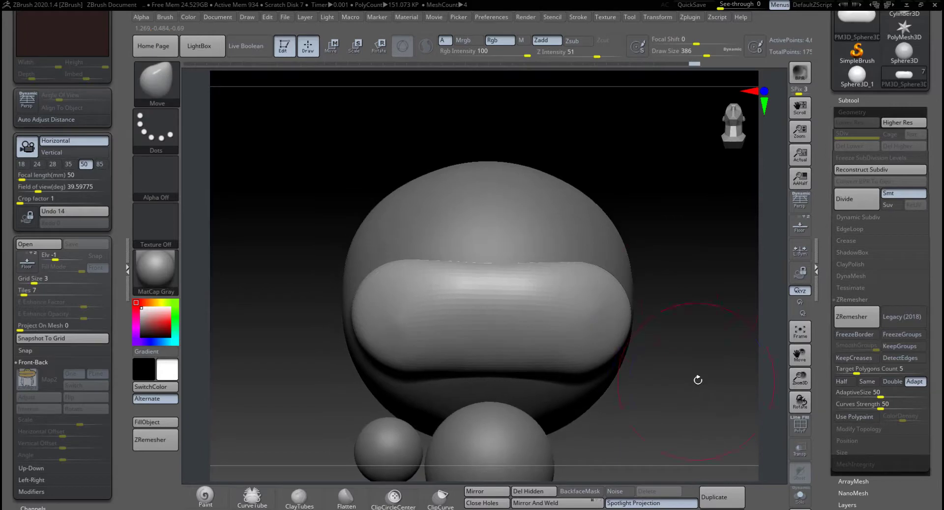
pyautogui.click(802, 428)
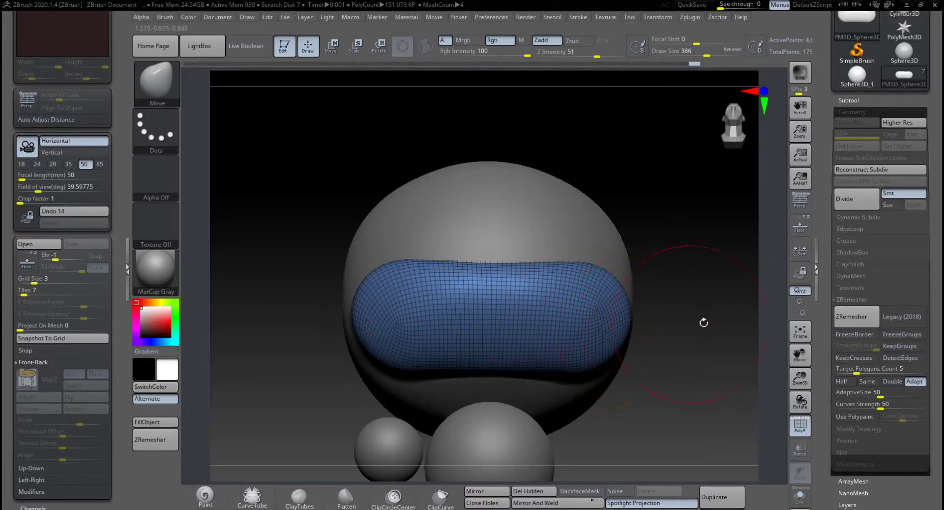
pyautogui.click(853, 320)
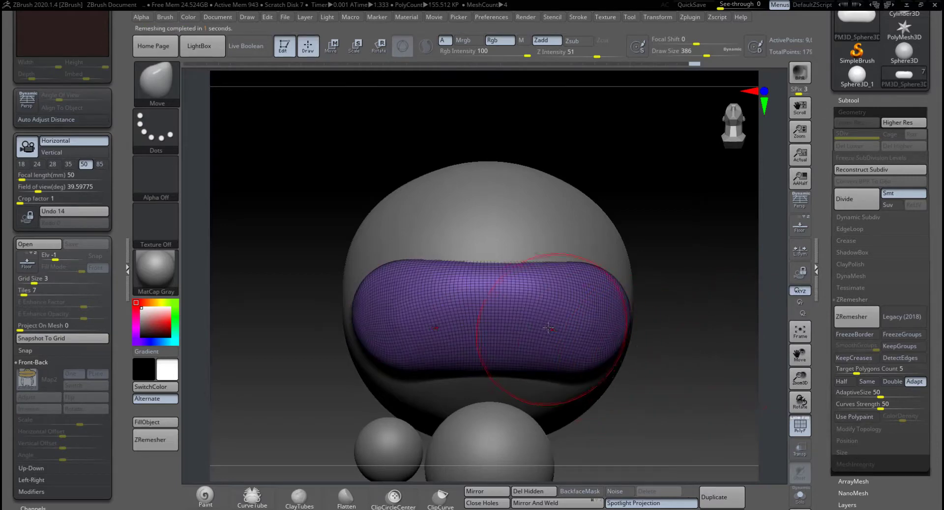
# Reduce the draw size to 280 and turn off the wireframe display.
pyautogui.press('space')
pyautogui.moveTo(545, 328); pyautogui.dragTo(537, 329)
pyautogui.press('shift')
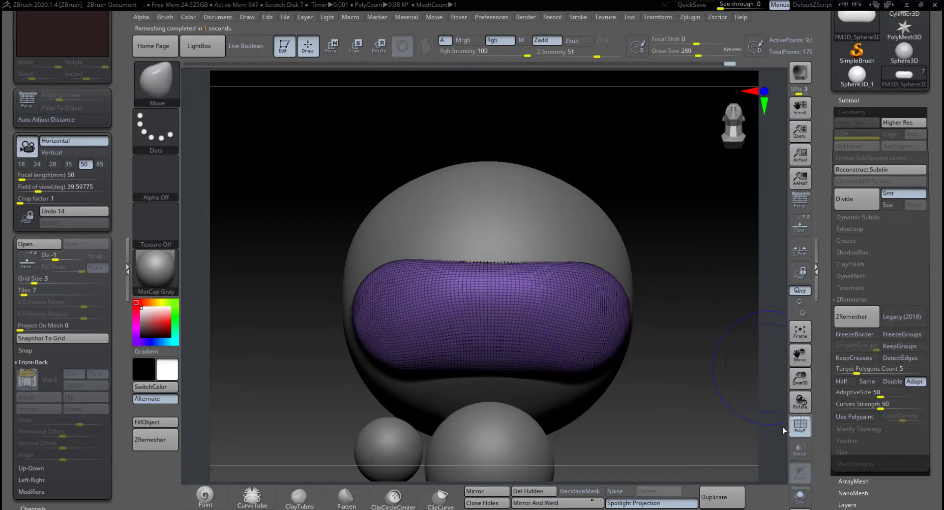
pyautogui.hotkey('shift', 'f')
# Try a small Move brush adjustment on the lower beak's corner and undo it.
pyautogui.moveTo(678, 317)
pyautogui.mouseDown()
pyautogui.moveTo(698, 339)
pyautogui.moveTo(723, 331)
pyautogui.moveTo(704, 335)
pyautogui.mouseUp()
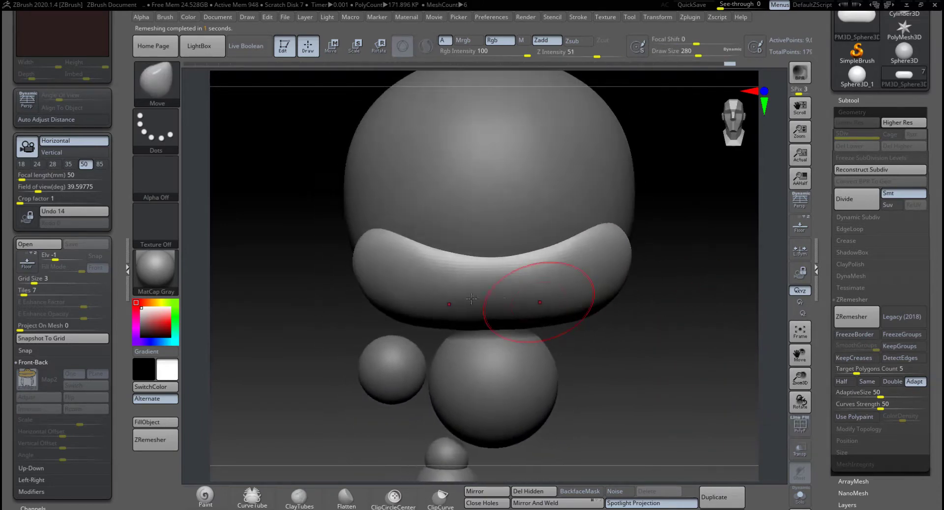
pyautogui.moveTo(381, 281); pyautogui.dragTo(381, 280)
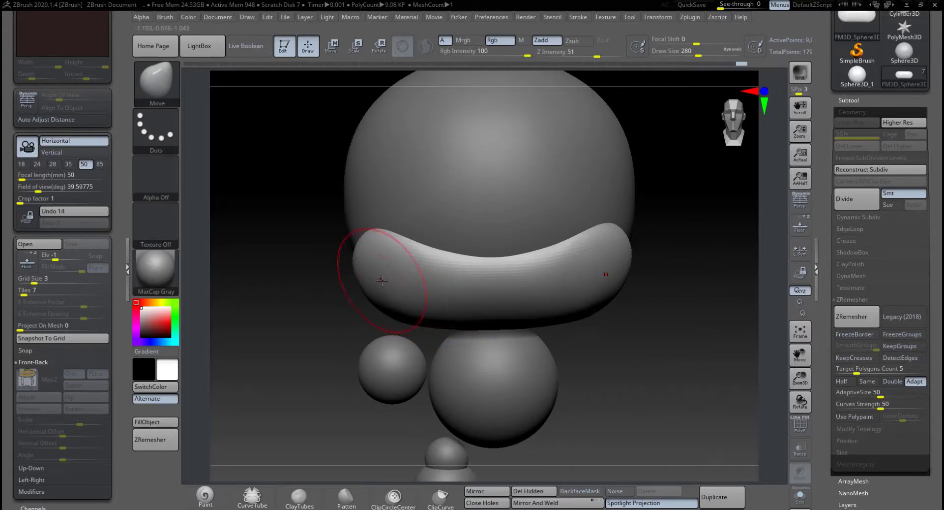
pyautogui.hotkey('ctrl', 'z')
# Puff up the lower beak's ends with the Inflat brush at draw size 445 and smooth their surface.
pyautogui.moveTo(315, 281)
pyautogui.mouseDown()
pyautogui.moveTo(321, 301)
pyautogui.moveTo(331, 299)
pyautogui.mouseUp()
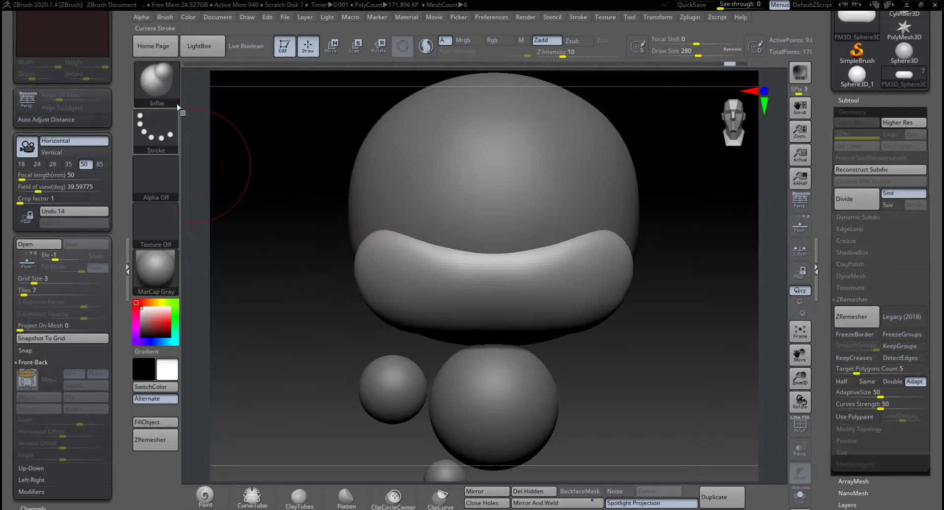
pyautogui.press('space')
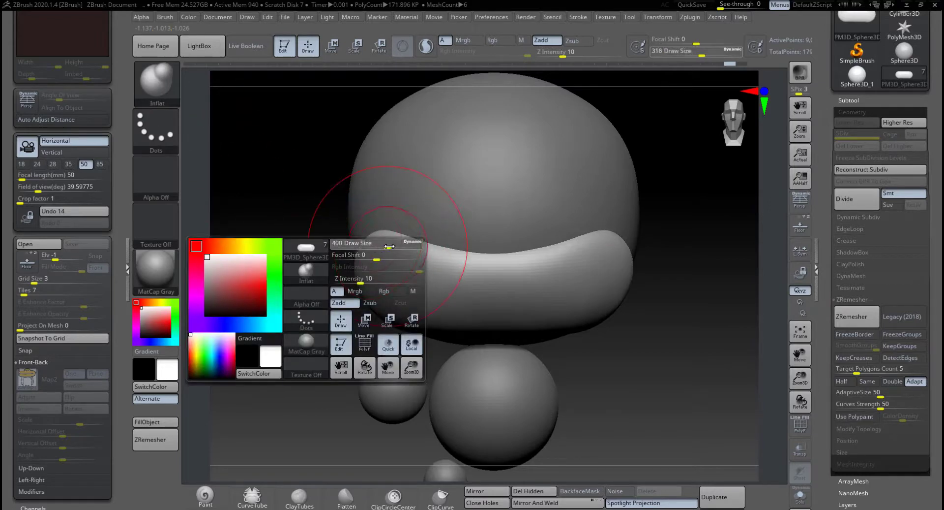
pyautogui.moveTo(382, 246); pyautogui.dragTo(397, 246)
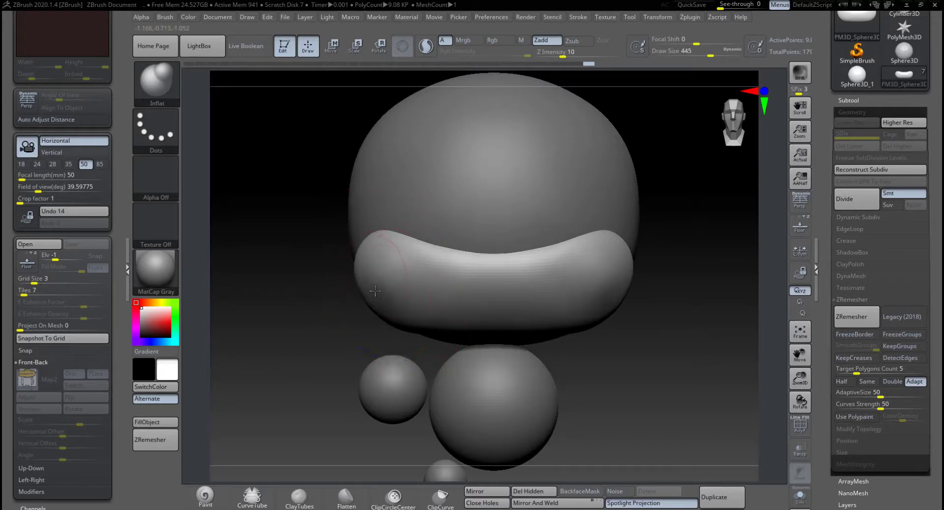
pyautogui.keyDown('shift'); pyautogui.moveTo(376, 276); pyautogui.dragTo(377, 285); pyautogui.keyUp('shift')
pyautogui.moveTo(322, 336); pyautogui.dragTo(323, 285)
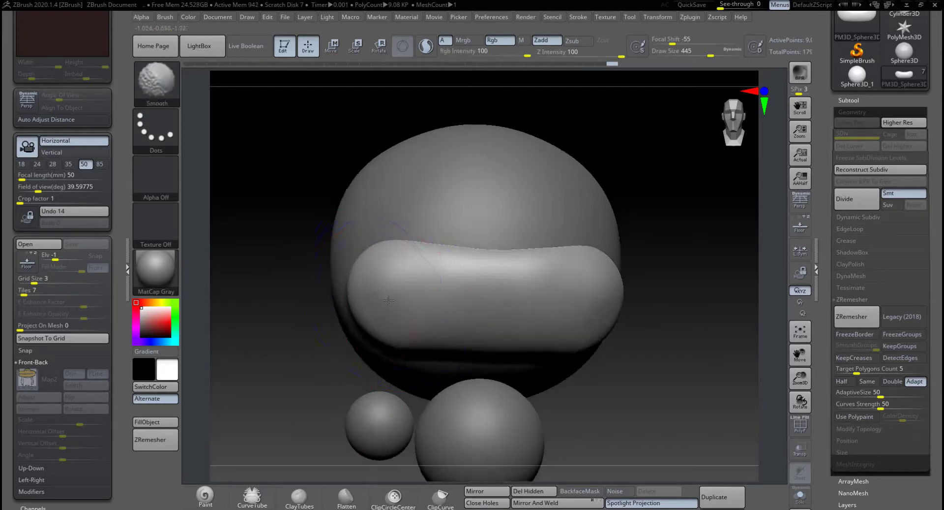
pyautogui.moveTo(389, 299)
pyautogui.keyDown('shift'); pyautogui.mouseDown()
pyautogui.moveTo(373, 282)
pyautogui.moveTo(399, 307)
pyautogui.mouseUp(); pyautogui.keyUp('shift')
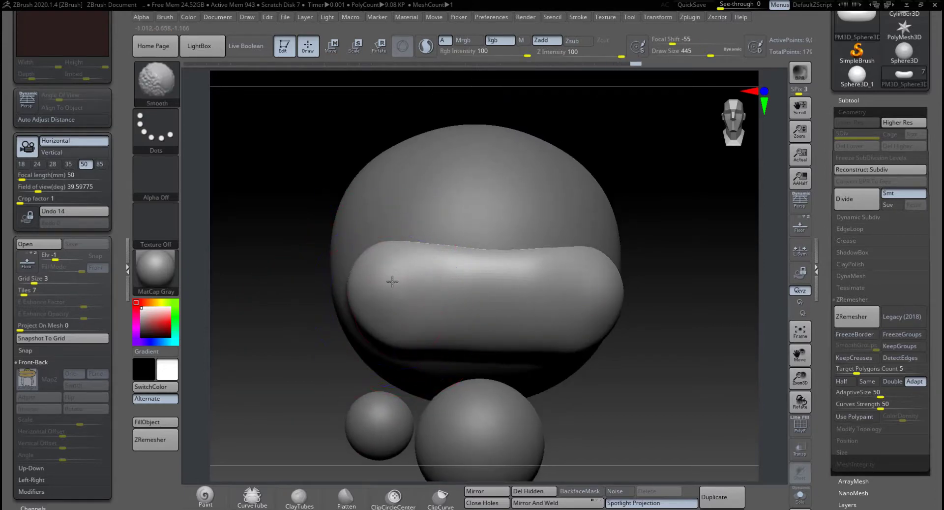
pyautogui.keyDown('shift'); pyautogui.moveTo(687, 309); pyautogui.dragTo(662, 286); pyautogui.keyUp('shift')
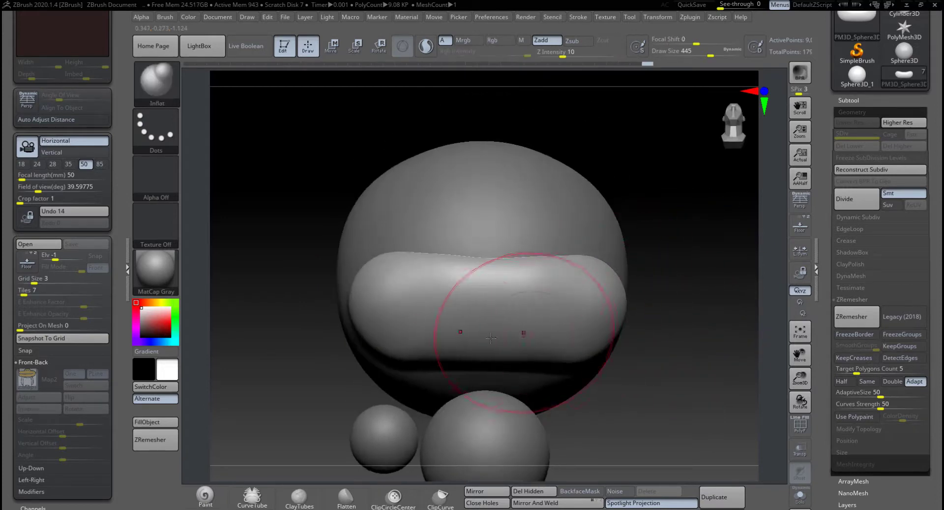
# Switch to the DamStandard brush at draw size 65 for carving the front of the lower beak.
pyautogui.press('space')
pyautogui.moveTo(487, 310); pyautogui.dragTo(453, 311)
pyautogui.press('b')
pyautogui.press('d')
pyautogui.press('s')
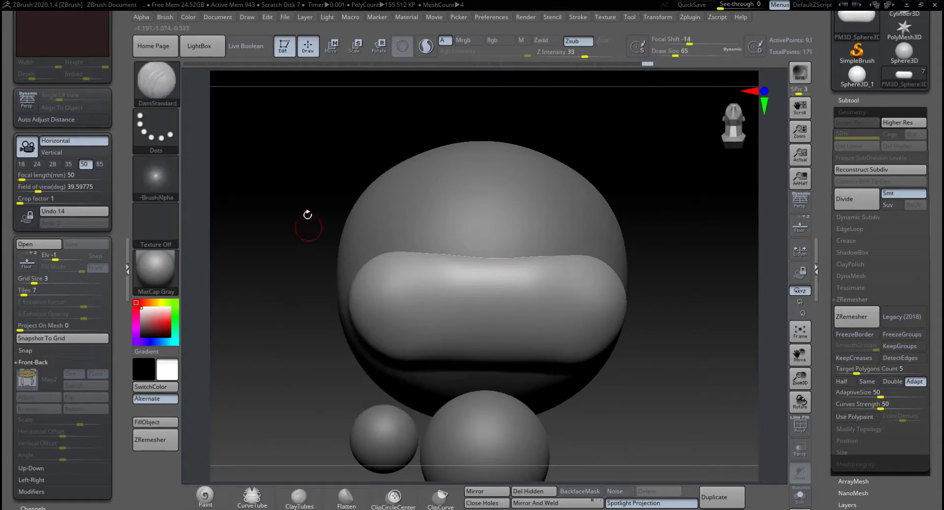
pyautogui.moveTo(264, 306)
pyautogui.mouseDown()
pyautogui.moveTo(283, 314)
pyautogui.moveTo(258, 370)
pyautogui.mouseUp()
pyautogui.moveTo(259, 370); pyautogui.dragTo(275, 318)
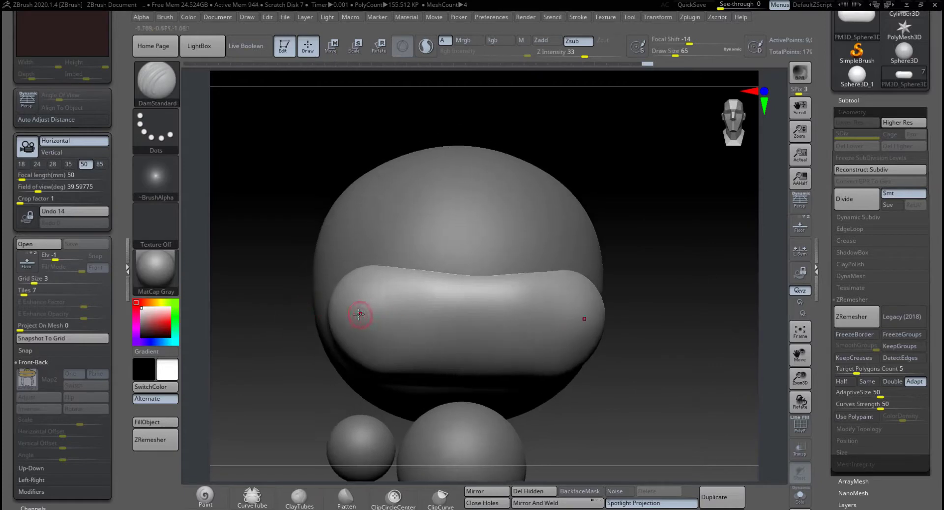
# Try carving a line across the front of the lower beak and undo the stroke.
pyautogui.moveTo(409, 321); pyautogui.dragTo(501, 324)
pyautogui.moveTo(647, 306); pyautogui.dragTo(634, 313)
pyautogui.hotkey('ctrl', 'z')
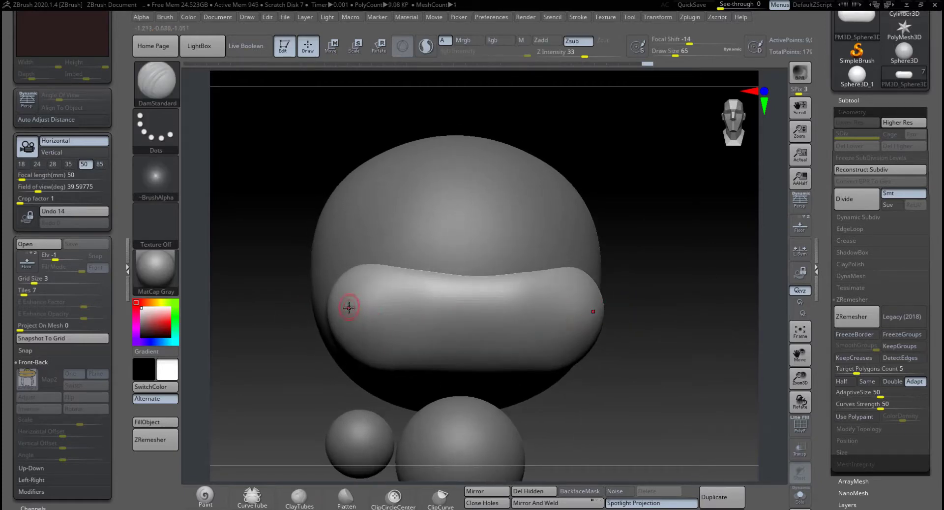
# Carve a curved mouth line across the front of the beak from corner to corner with the DamStandard brush.
pyautogui.moveTo(358, 314); pyautogui.dragTo(498, 329)
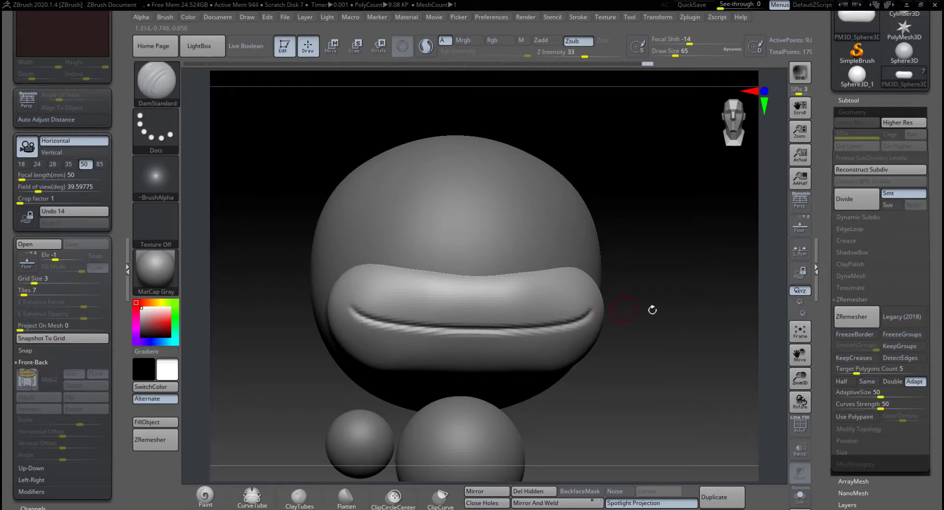
pyautogui.moveTo(653, 310); pyautogui.dragTo(598, 320)
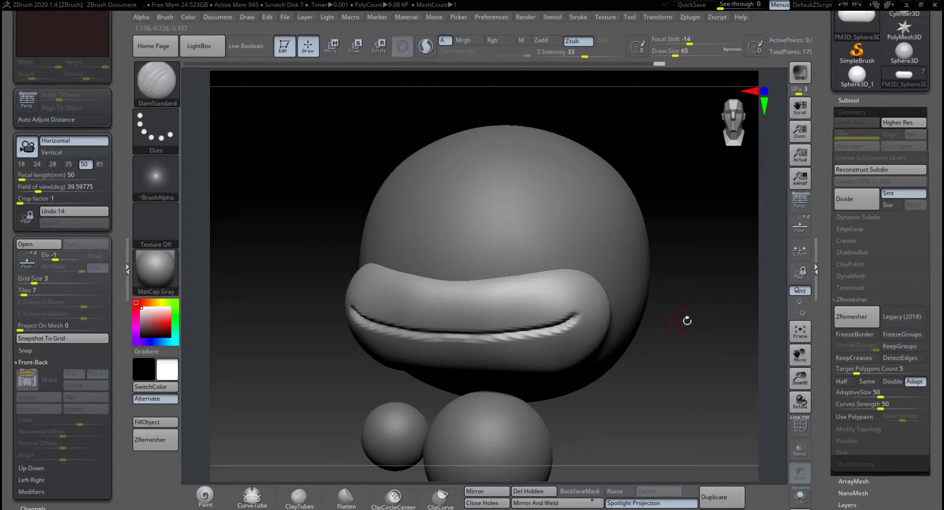
pyautogui.moveTo(687, 321)
pyautogui.mouseDown()
pyautogui.moveTo(744, 314)
pyautogui.moveTo(663, 323)
pyautogui.moveTo(462, 317)
pyautogui.mouseUp()
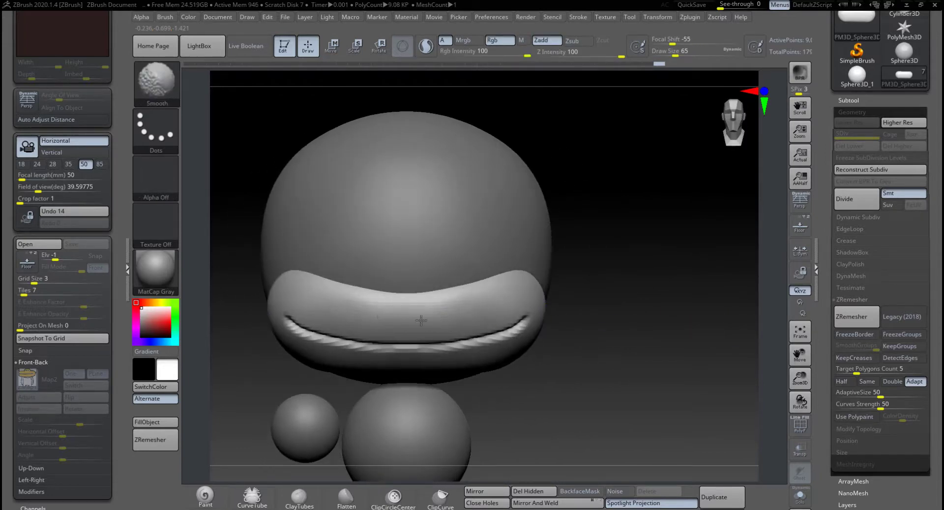
# Set the draw size to 228 and smooth the carved mouth line across the front of the beak into a soft crease.
pyautogui.press('space')
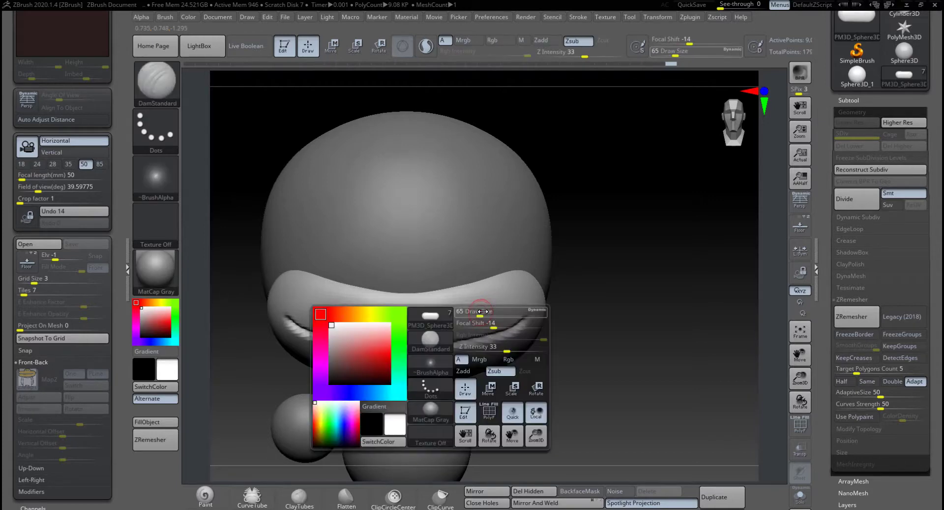
pyautogui.moveTo(481, 320); pyautogui.dragTo(499, 320)
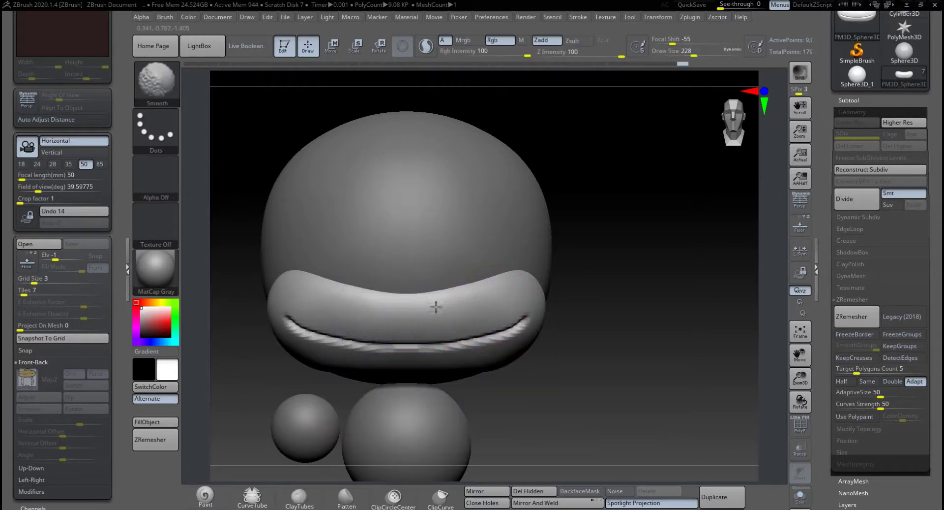
pyautogui.moveTo(684, 315); pyautogui.dragTo(564, 276)
pyautogui.moveTo(487, 335)
pyautogui.keyDown('shift'); pyautogui.mouseDown()
pyautogui.moveTo(489, 321)
pyautogui.moveTo(460, 301)
pyautogui.moveTo(485, 291)
pyautogui.moveTo(412, 312)
pyautogui.mouseUp(); pyautogui.keyUp('shift')
pyautogui.keyDown('shift'); pyautogui.moveTo(412, 312); pyautogui.dragTo(278, 351, button='right'); pyautogui.keyUp('shift')
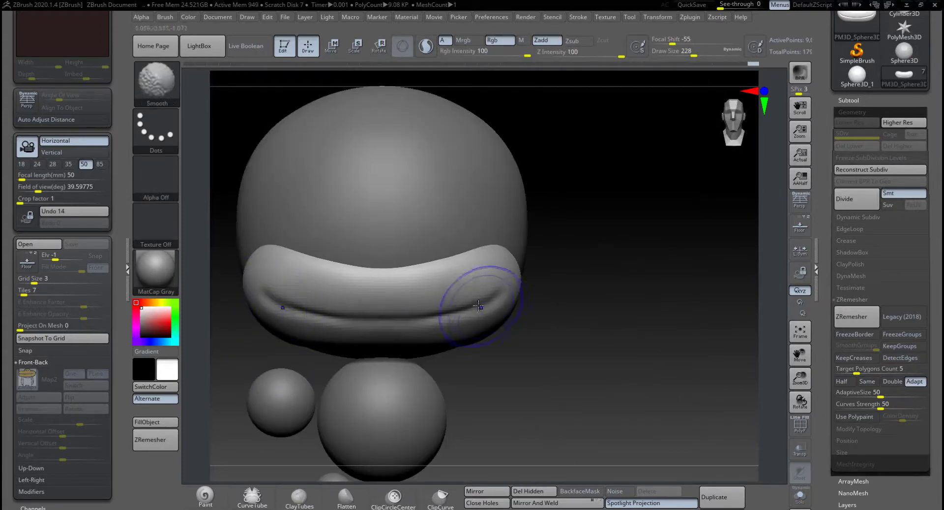
pyautogui.keyDown('shift'); pyautogui.moveTo(479, 306); pyautogui.dragTo(383, 320); pyautogui.keyUp('shift')
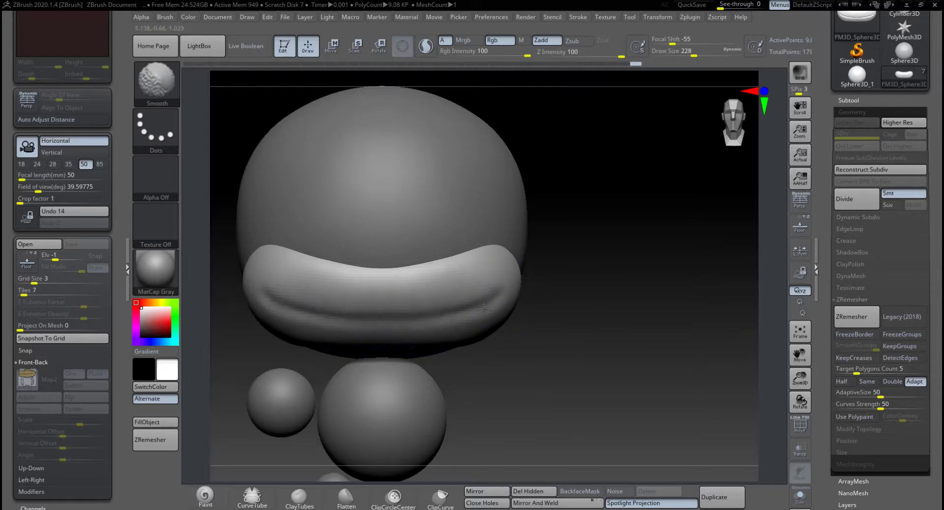
# Subdivide the beak once and recarve the mouth line from corner to corner with DamStandard at draw size 59, undoing a bad stroke.
pyautogui.moveTo(573, 331)
pyautogui.mouseDown(button='right')
pyautogui.moveTo(582, 312)
pyautogui.moveTo(639, 339)
pyautogui.moveTo(635, 283)
pyautogui.mouseUp(button='right')
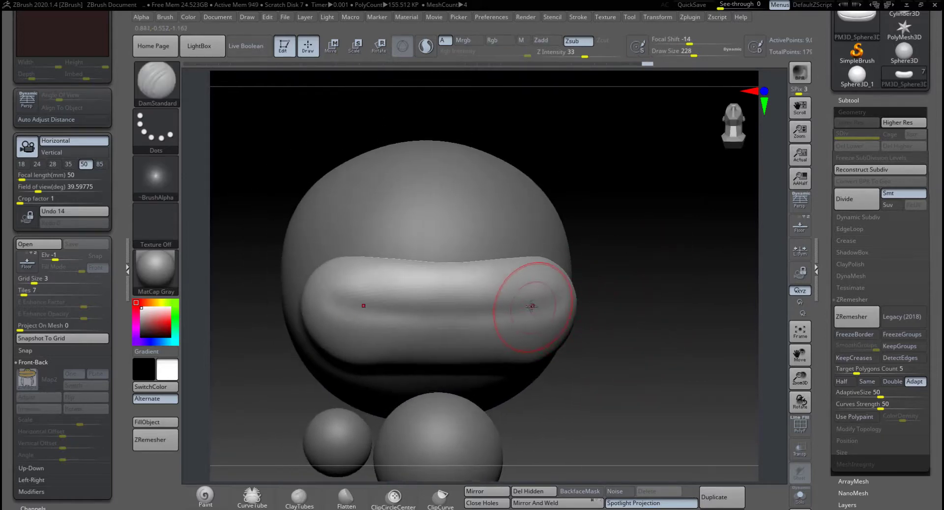
pyautogui.hotkey('ctrl', 'd')
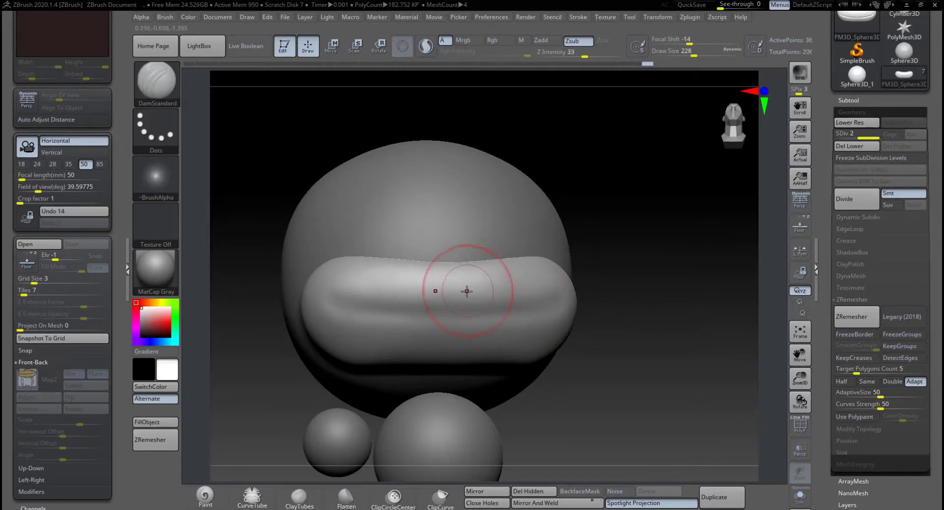
pyautogui.press('space')
pyautogui.moveTo(438, 293); pyautogui.dragTo(423, 291)
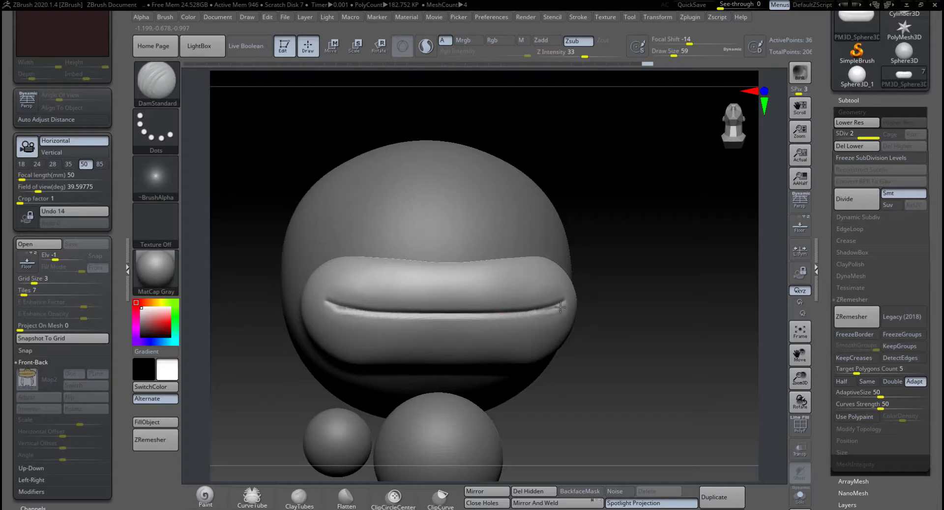
pyautogui.hotkey('ctrl', 'z')
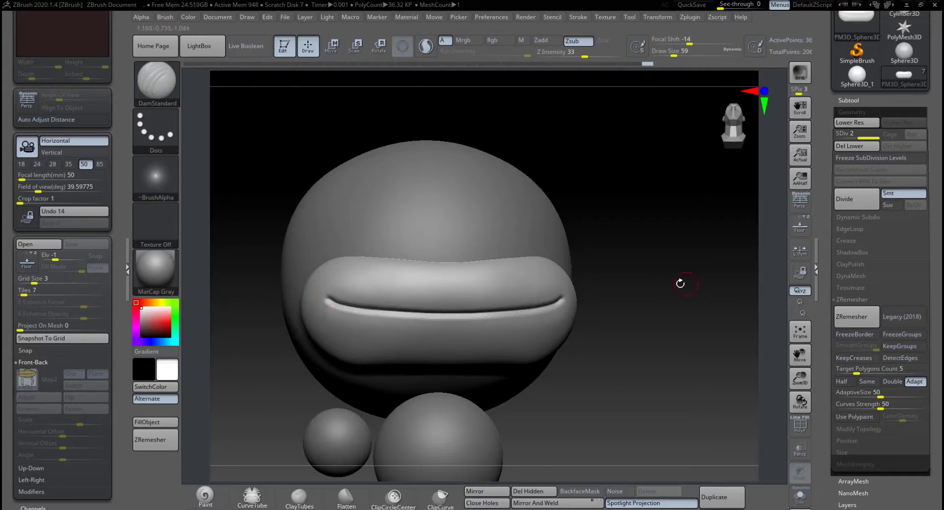
pyautogui.moveTo(681, 283)
pyautogui.mouseDown()
pyautogui.moveTo(624, 323)
pyautogui.moveTo(612, 300)
pyautogui.mouseUp()
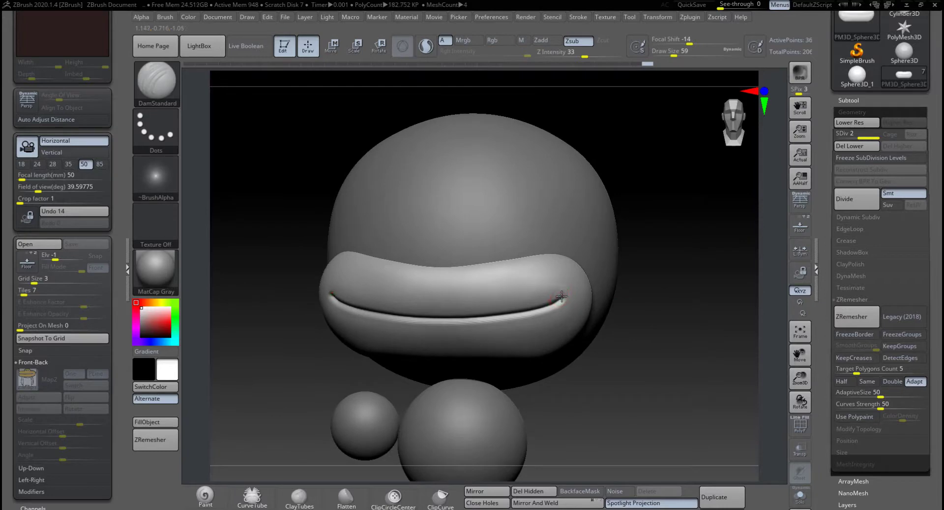
pyautogui.moveTo(653, 306)
pyautogui.mouseDown()
pyautogui.moveTo(674, 309)
pyautogui.moveTo(662, 329)
pyautogui.moveTo(679, 324)
pyautogui.moveTo(627, 326)
pyautogui.moveTo(620, 337)
pyautogui.mouseUp()
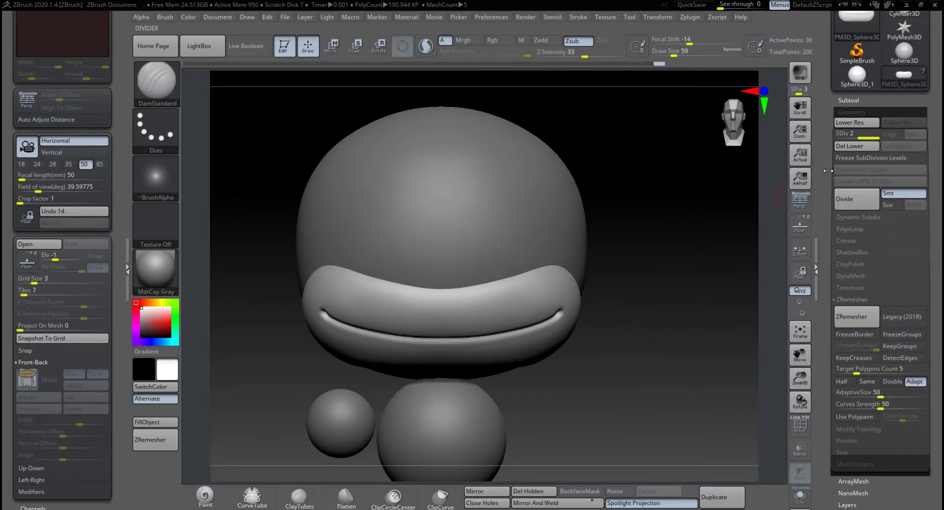
# Select the hidden nose sphere PM3D_Sphere3D_6 and move it above the beak PM3D_Sphere3D_7 in the subtool order.
pyautogui.click(849, 100)
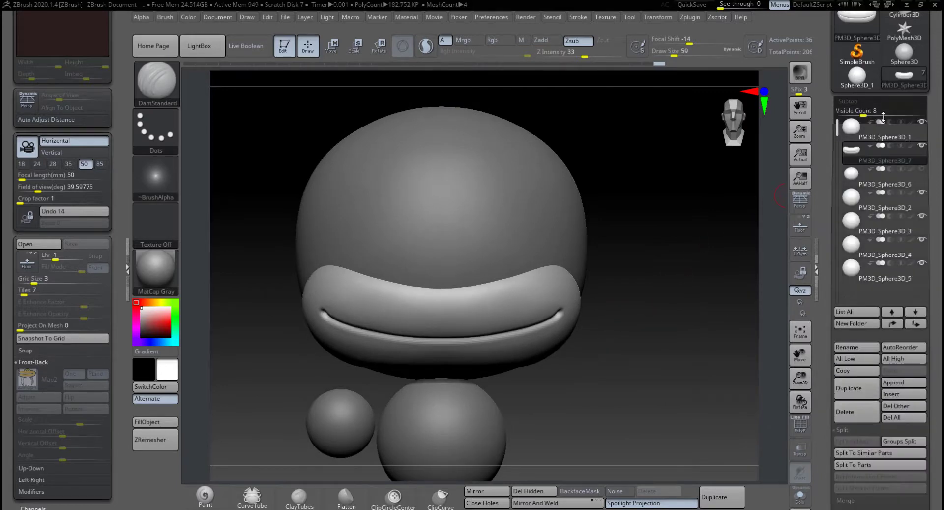
pyautogui.click(858, 180)
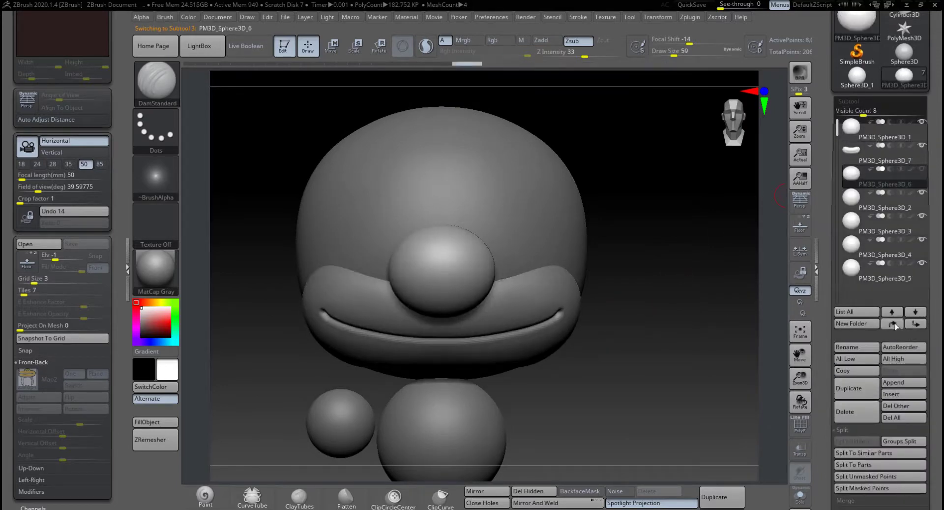
pyautogui.click(893, 324)
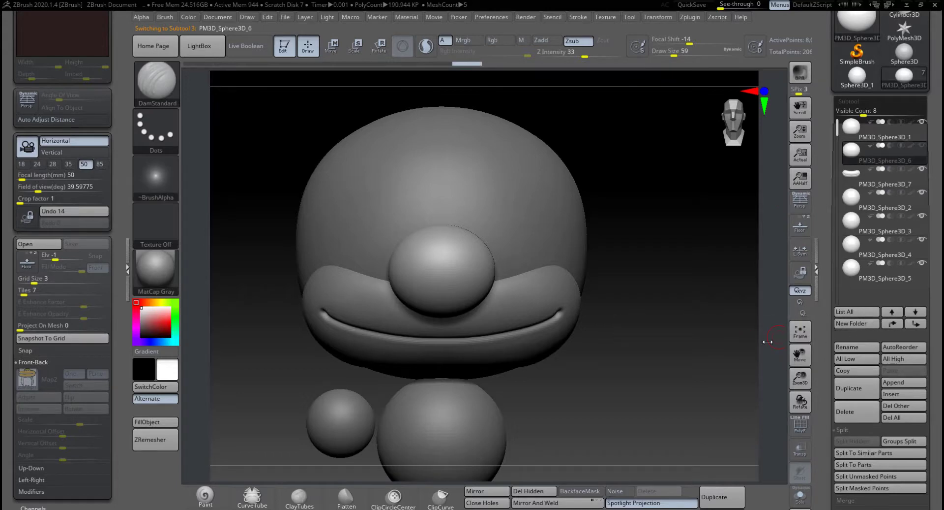
# Check the nose sphere against the front reference and push it back along its depth axis toward the head.
pyautogui.click(800, 226)
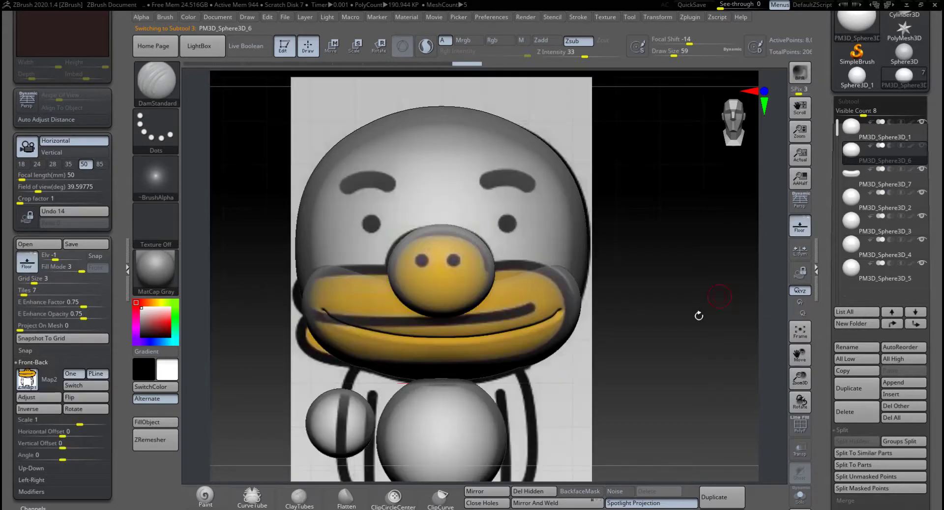
pyautogui.keyDown('alt'); pyautogui.moveTo(657, 320); pyautogui.dragTo(680, 290); pyautogui.keyUp('alt')
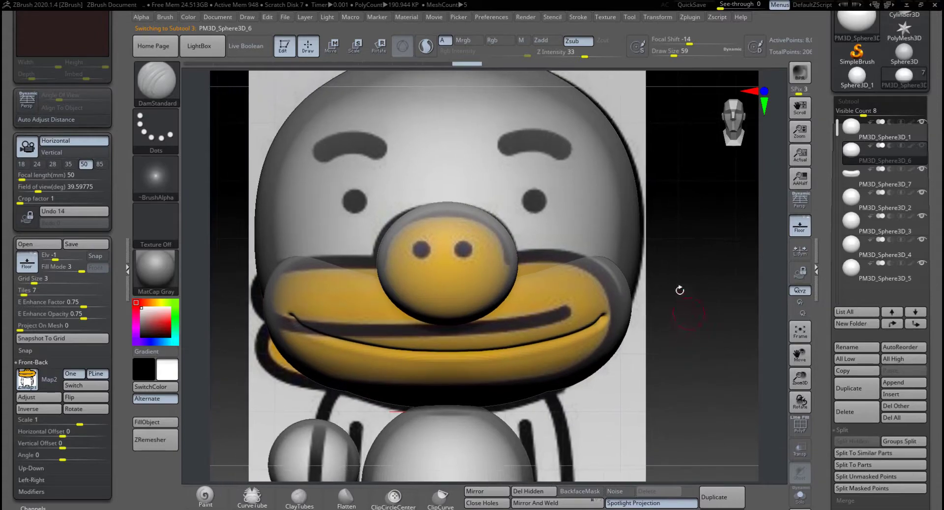
pyautogui.moveTo(734, 264); pyautogui.dragTo(753, 289)
pyautogui.click(799, 226)
pyautogui.moveTo(718, 333); pyautogui.dragTo(615, 317)
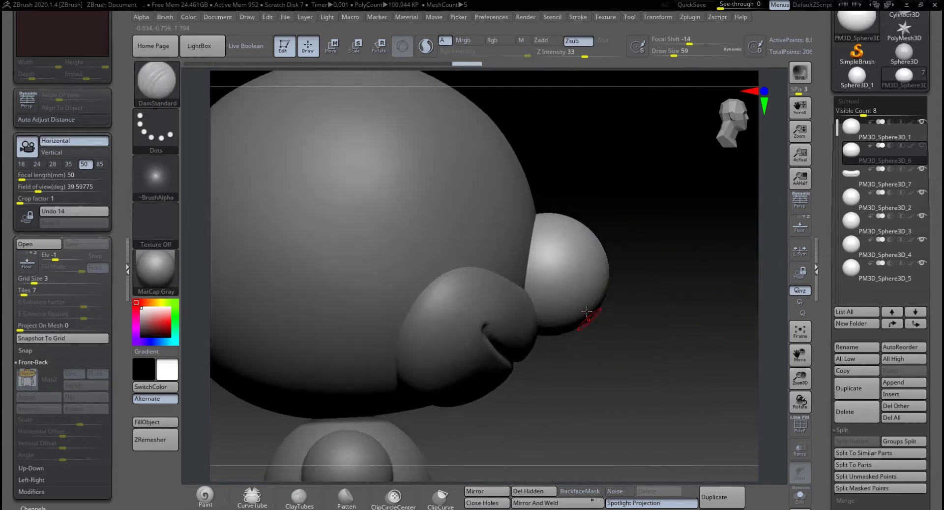
pyautogui.press('w')
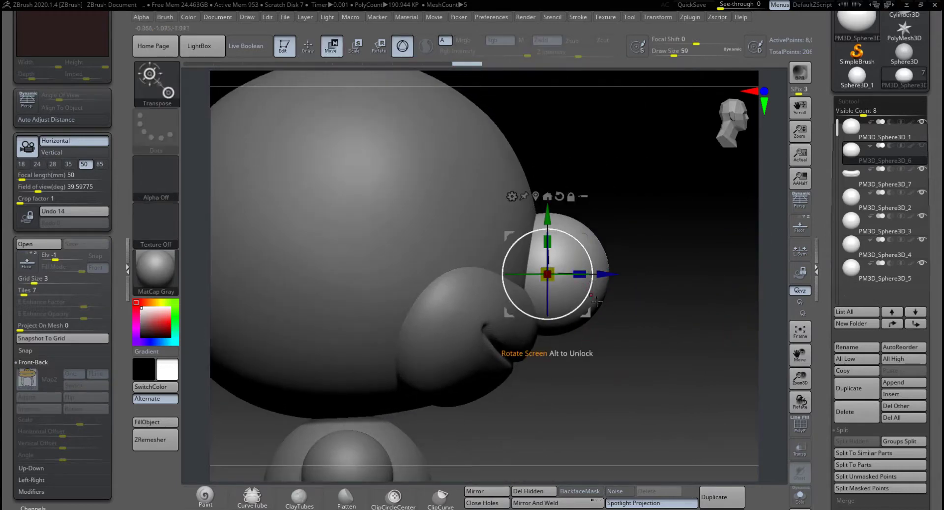
pyautogui.moveTo(604, 274); pyautogui.dragTo(577, 267)
pyautogui.moveTo(654, 297); pyautogui.dragTo(581, 273)
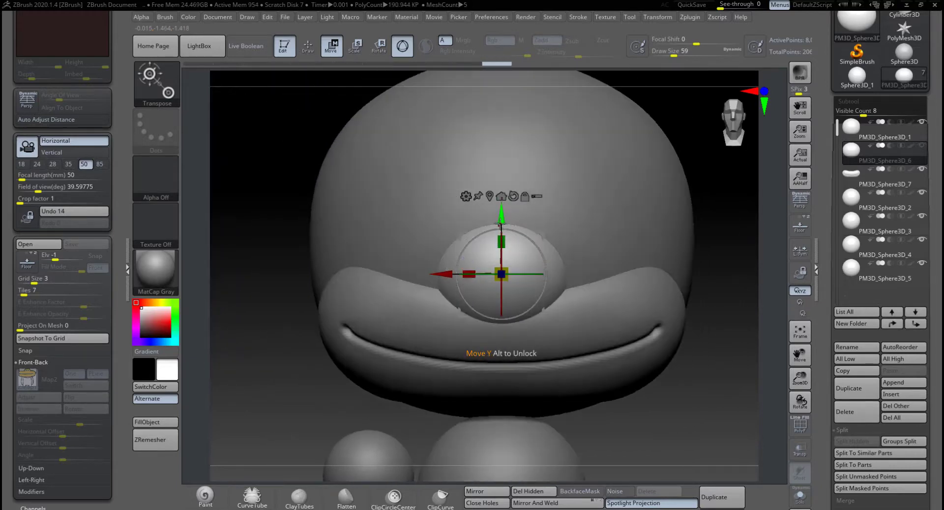
# Enlarge the nose sphere, squash it vertically and adjust its height to fit the nose outline in the front reference.
pyautogui.moveTo(502, 216); pyautogui.dragTo(502, 218)
pyautogui.click(800, 224)
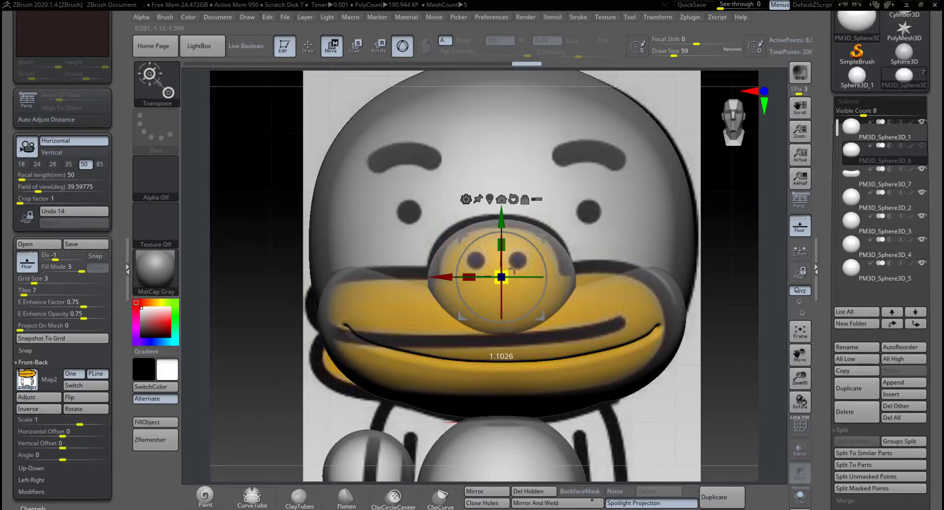
pyautogui.moveTo(514, 268); pyautogui.dragTo(515, 268)
pyautogui.moveTo(500, 222); pyautogui.dragTo(500, 217)
pyautogui.moveTo(468, 273); pyautogui.dragTo(471, 273)
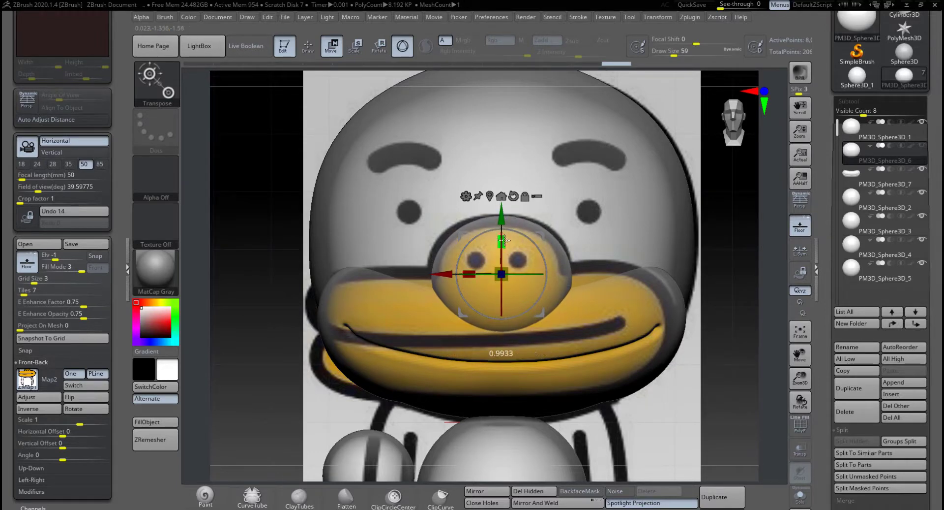
pyautogui.moveTo(504, 240); pyautogui.dragTo(506, 215)
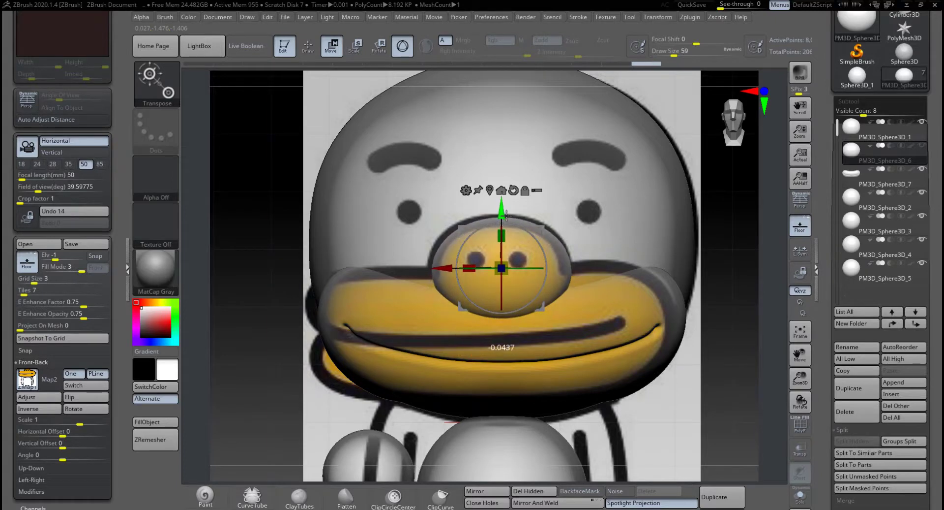
pyautogui.click(800, 226)
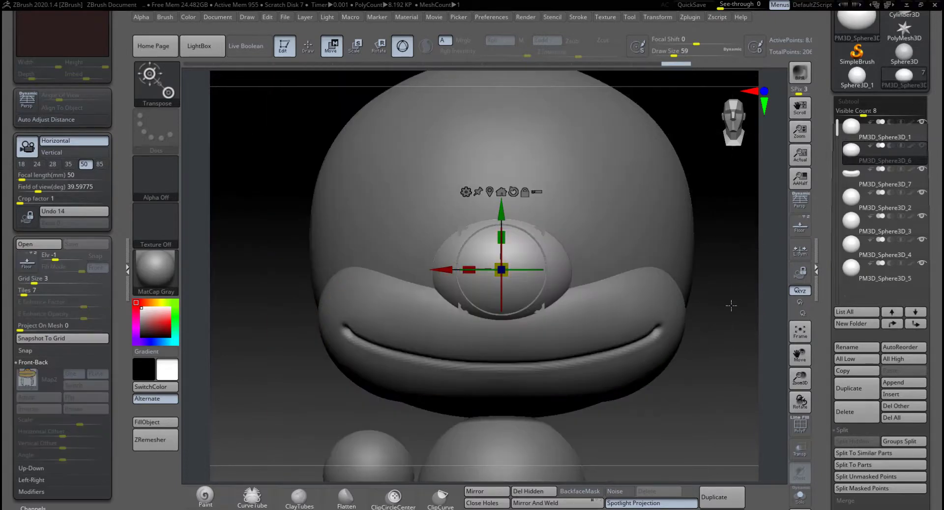
# Scale the nose sphere along its depth axis and compare its front shape with the reference image.
pyautogui.moveTo(731, 305); pyautogui.dragTo(645, 312)
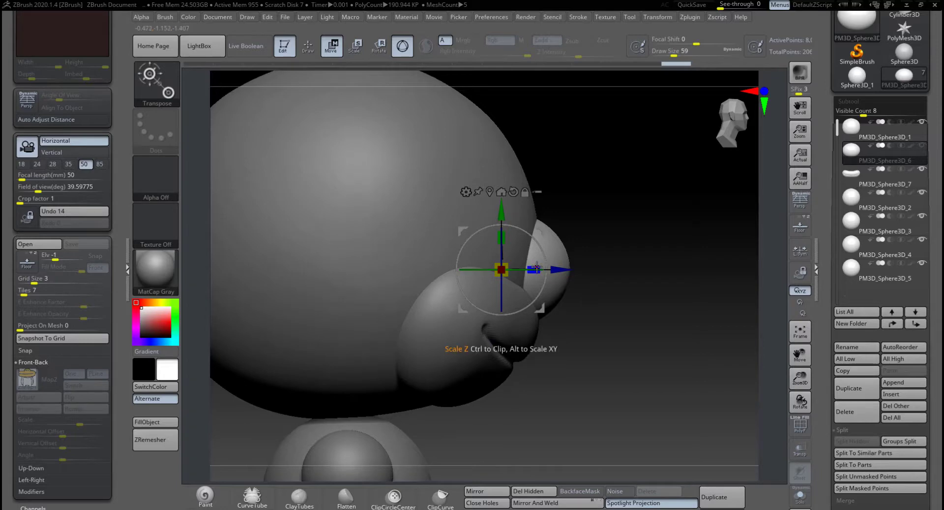
pyautogui.moveTo(535, 269); pyautogui.dragTo(533, 269)
pyautogui.moveTo(644, 284); pyautogui.dragTo(529, 313)
pyautogui.keyDown('alt'); pyautogui.moveTo(699, 316); pyautogui.dragTo(618, 346); pyautogui.keyUp('alt')
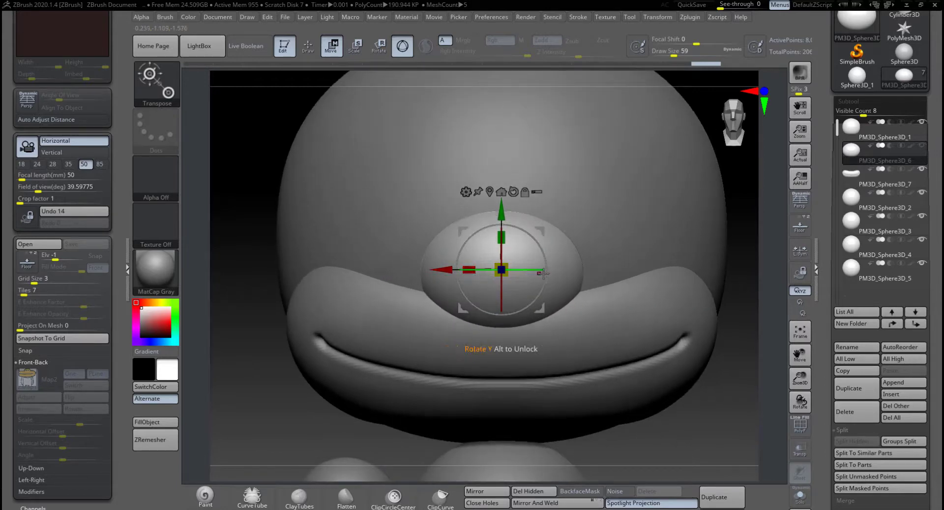
pyautogui.keyDown('alt'); pyautogui.moveTo(748, 348); pyautogui.dragTo(725, 357); pyautogui.keyUp('alt')
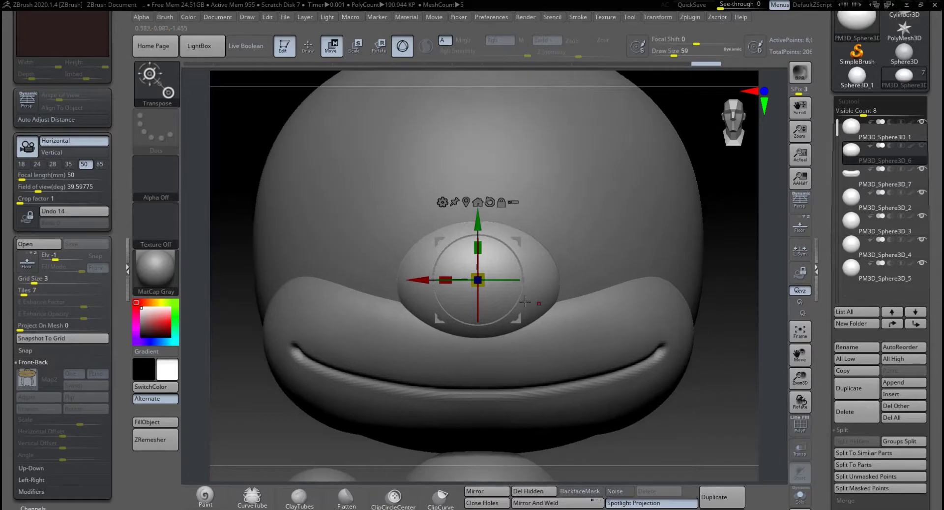
pyautogui.click(802, 231)
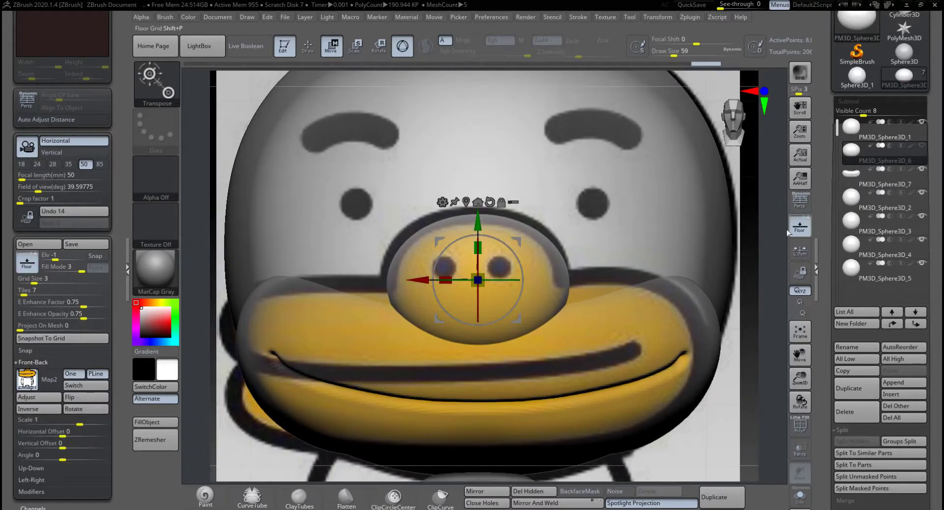
pyautogui.click(793, 230)
# Return to Draw mode, subdivide the nose sphere twice and display the front reference.
pyautogui.press('q')
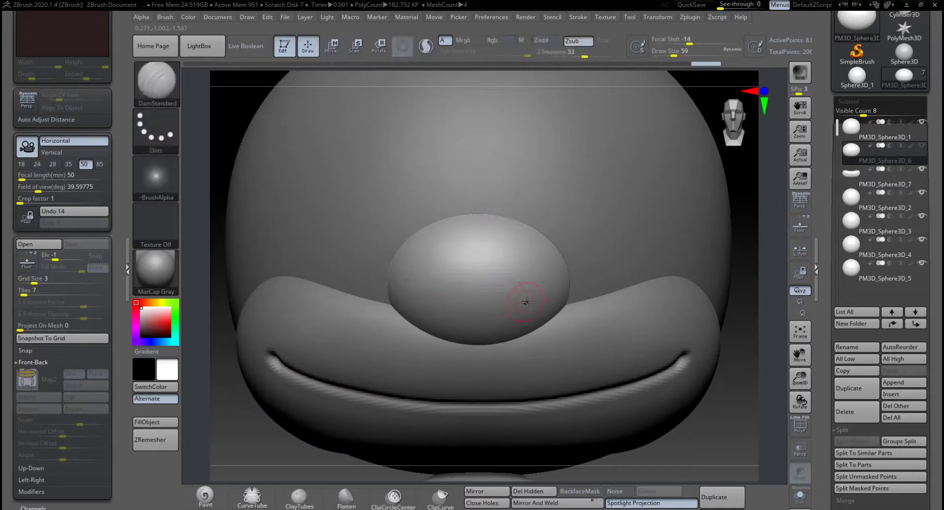
pyautogui.press('ctrl')
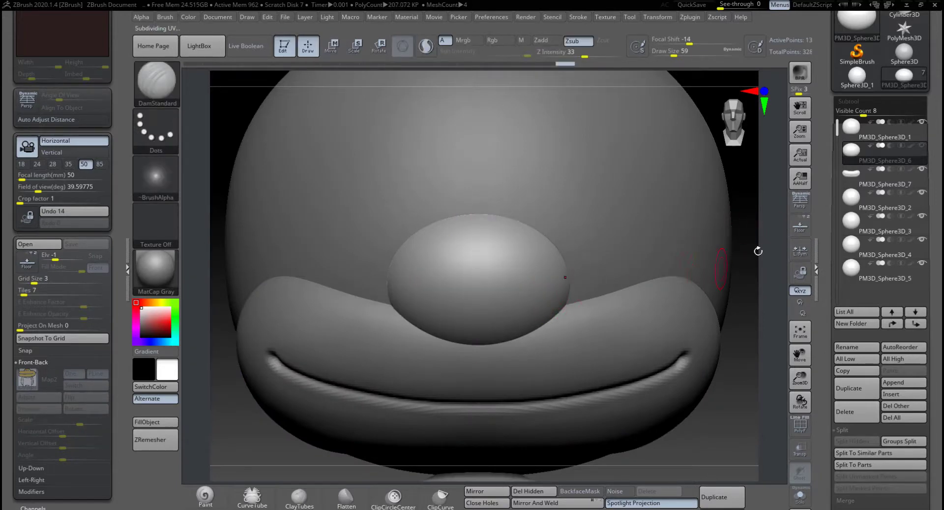
pyautogui.hotkey('shift', 'p')
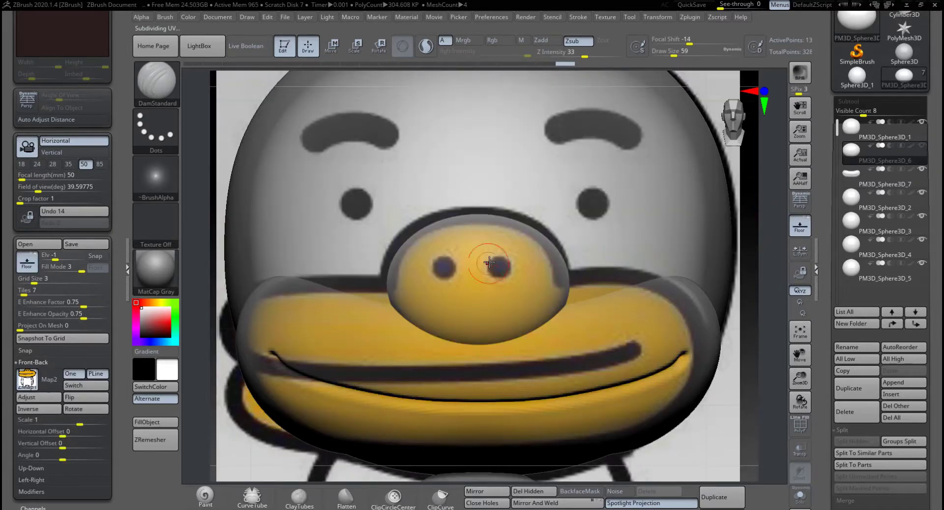
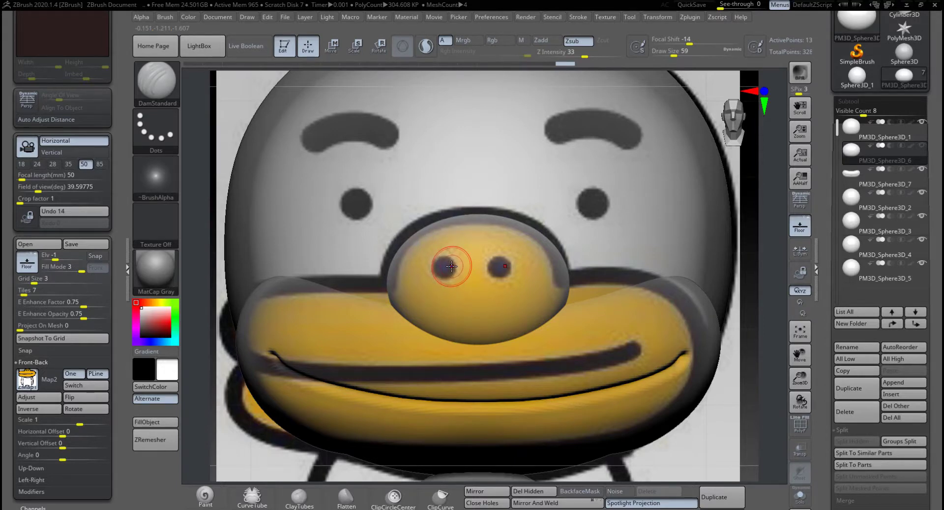
# Try forming the two nostrils on the nose with the Standard brush at draw size 59, then undo them.
pyautogui.press('b')
pyautogui.press('s')
pyautogui.press('t')
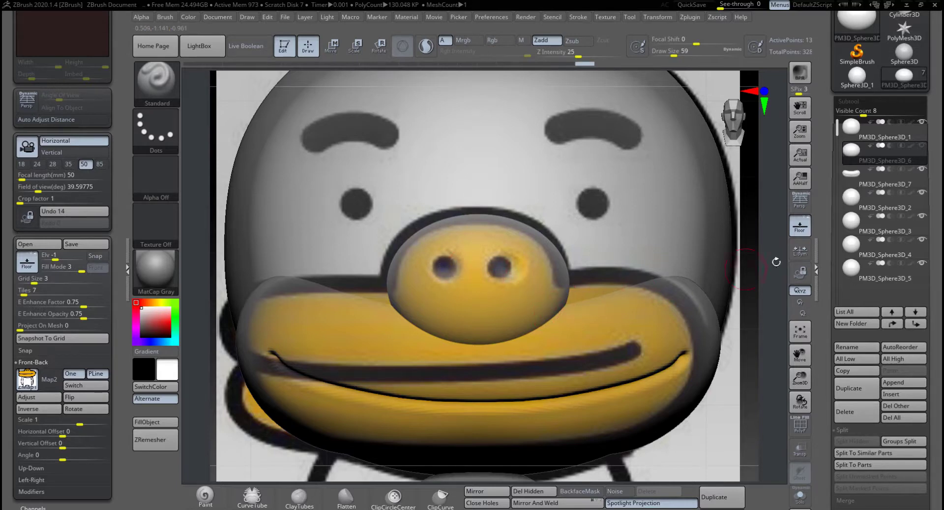
pyautogui.click(801, 226)
pyautogui.hotkey('ctrl', 'z')
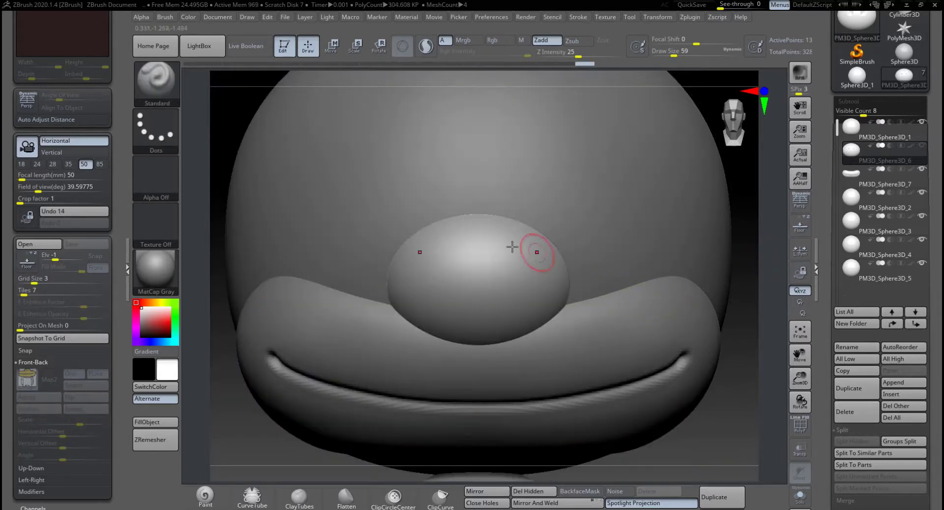
pyautogui.press('space')
pyautogui.click(795, 205)
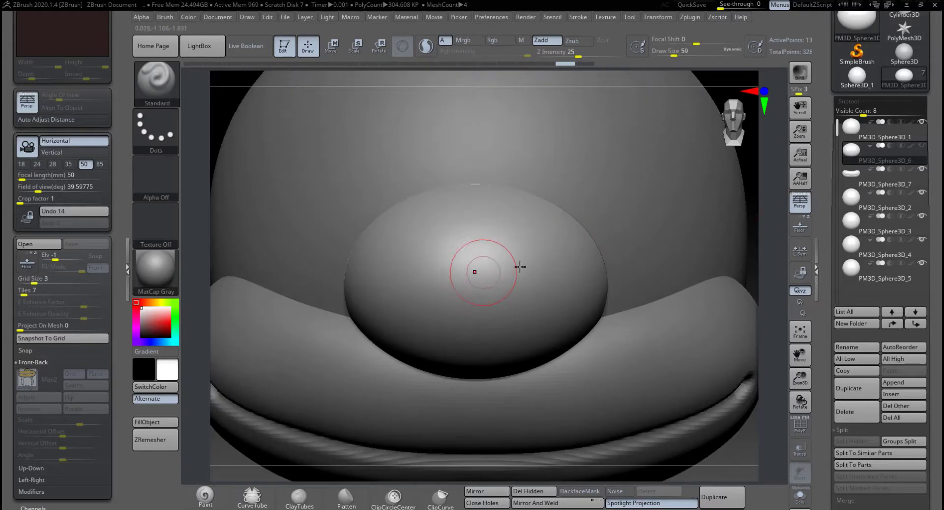
pyautogui.click(797, 206)
# Set the draw size to 29 and mask the nostril spots on the nose, following the front reference.
pyautogui.click(797, 229)
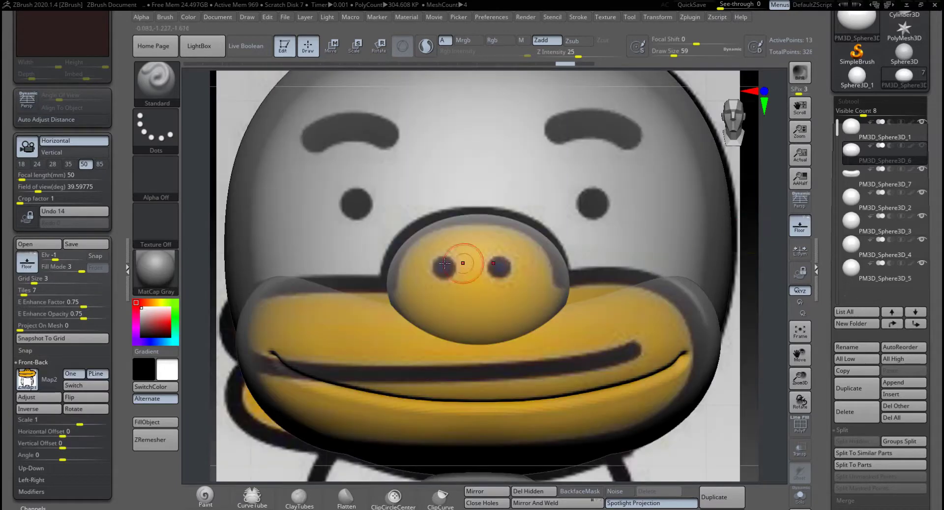
pyautogui.press('space')
pyautogui.moveTo(442, 264); pyautogui.dragTo(447, 272)
pyautogui.press('ctrl')
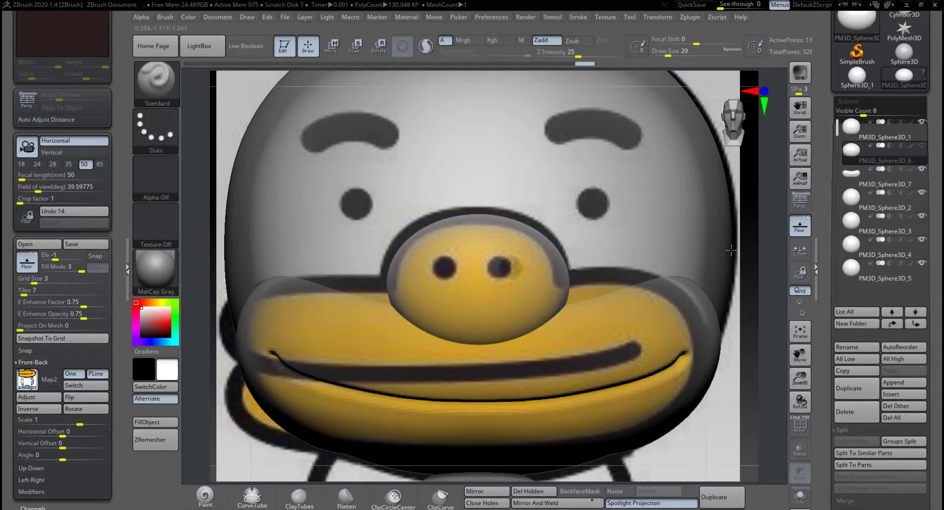
# Hide the front reference, set the draw size to 182 and clear the nostril mask from the nose.
pyautogui.click(800, 227)
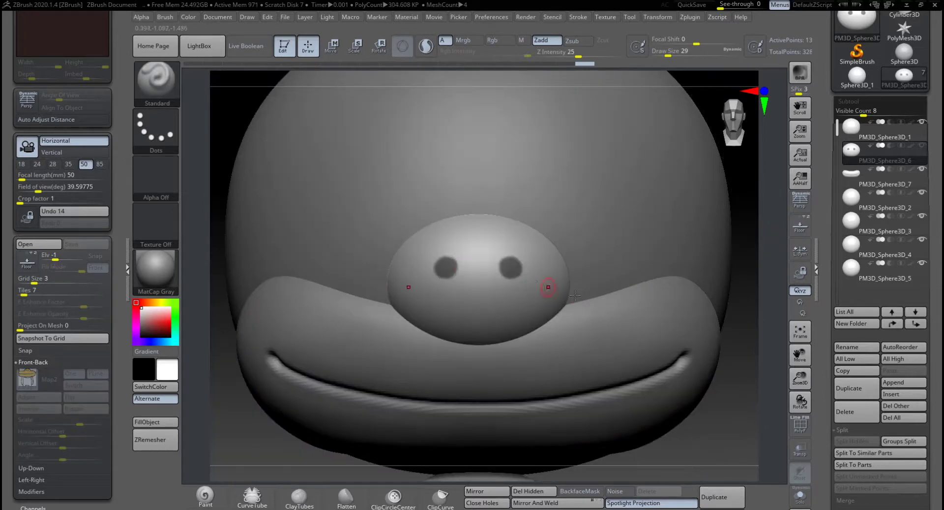
pyautogui.moveTo(748, 328); pyautogui.dragTo(671, 298)
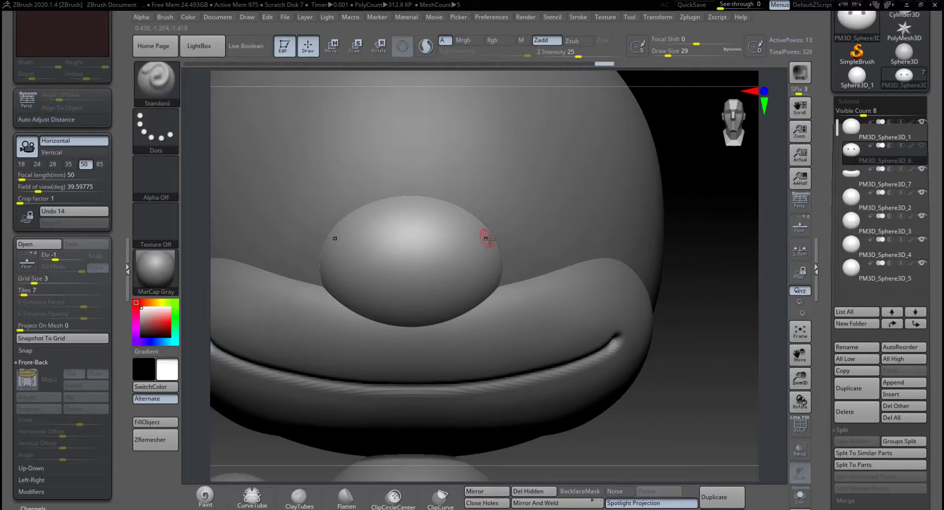
pyautogui.press('space')
pyautogui.moveTo(492, 240); pyautogui.dragTo(519, 242)
pyautogui.moveTo(712, 264); pyautogui.dragTo(696, 270)
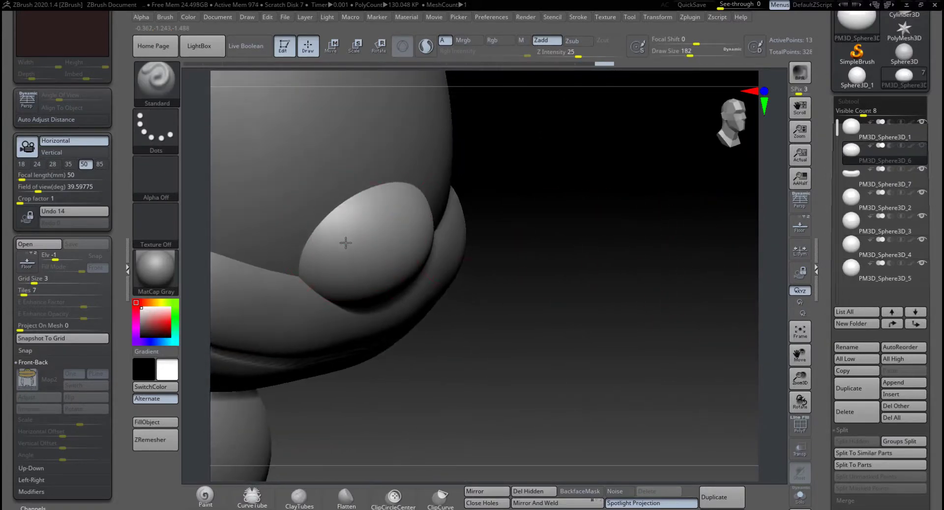
pyautogui.hotkey('ctrl', 'z')
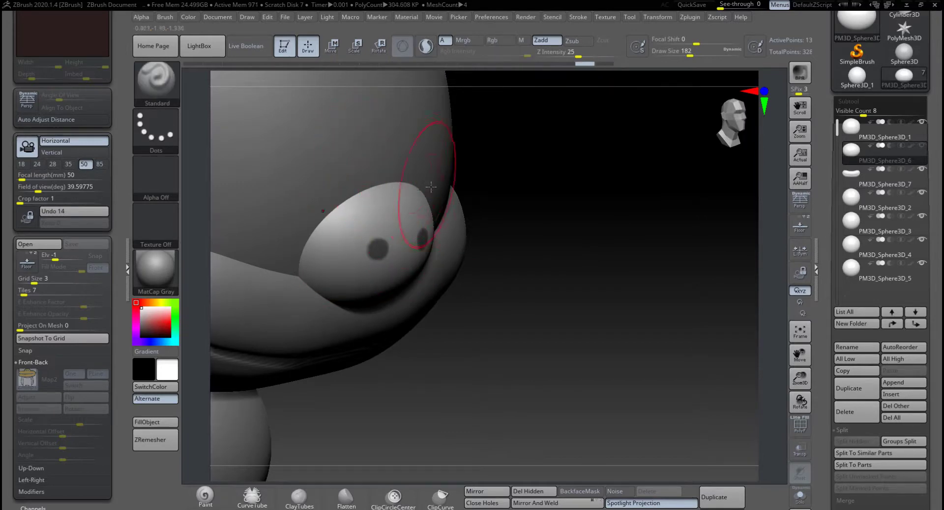
pyautogui.keyDown('ctrl'); pyautogui.moveTo(491, 193); pyautogui.dragTo(507, 234); pyautogui.keyUp('ctrl')
# Adjust the nose's form with the Move brush and check it from the side, front and below.
pyautogui.press('b')
pyautogui.press('m')
pyautogui.press('v')
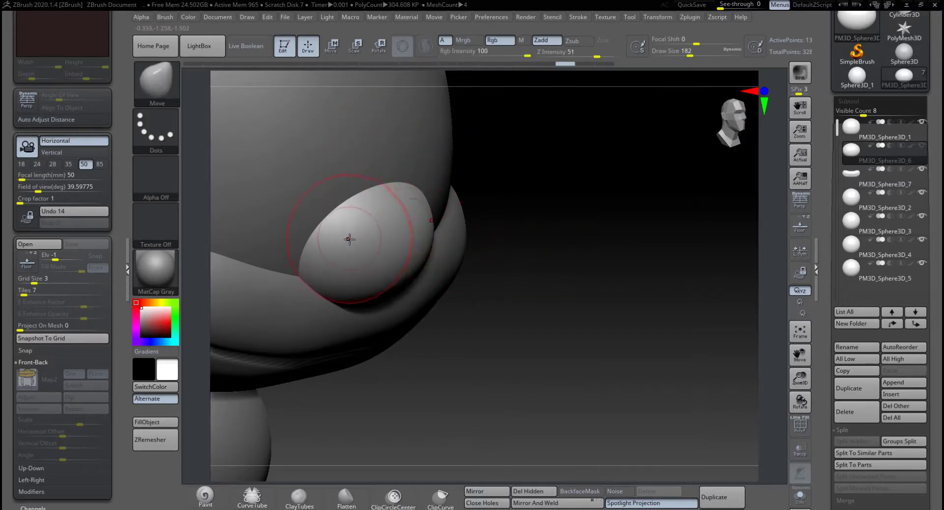
pyautogui.moveTo(504, 233); pyautogui.dragTo(535, 262)
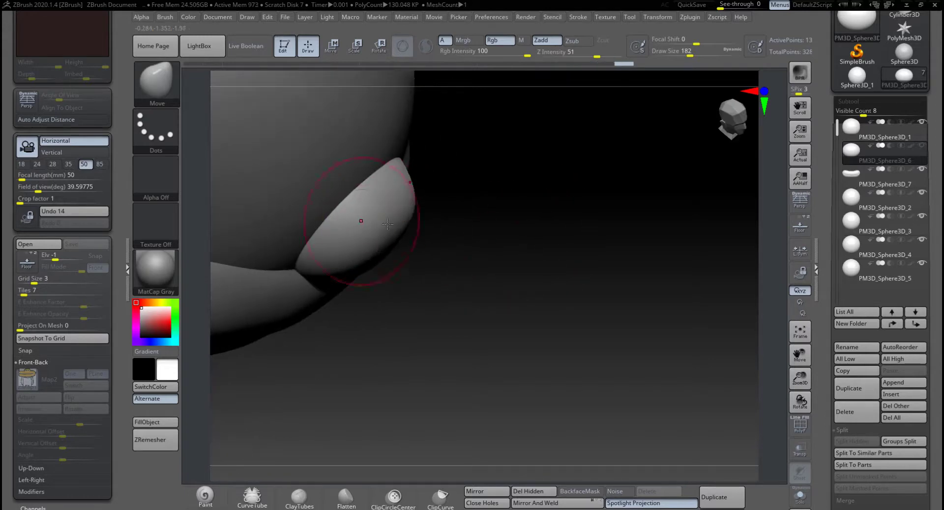
pyautogui.moveTo(549, 221); pyautogui.dragTo(450, 208)
pyautogui.moveTo(428, 255)
pyautogui.keyDown('shift'); pyautogui.mouseDown()
pyautogui.moveTo(385, 283)
pyautogui.moveTo(392, 312)
pyautogui.mouseUp(); pyautogui.keyUp('shift')
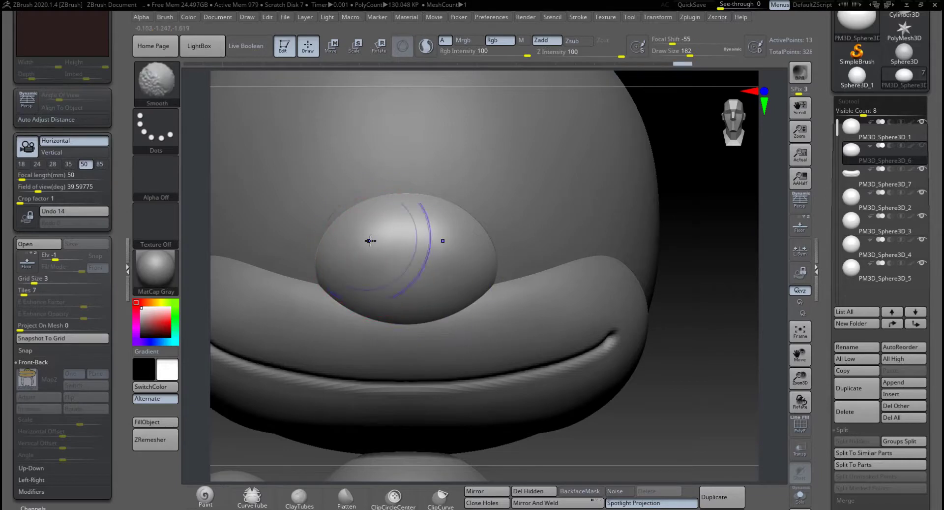
pyautogui.moveTo(679, 204); pyautogui.dragTo(674, 148)
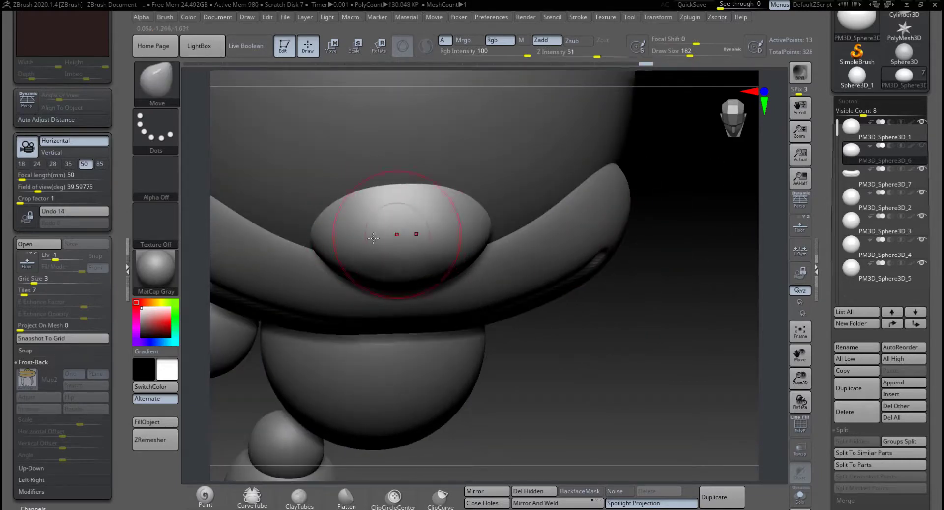
# Smooth the front of the nose at a lower subdivision level and return to the higher level.
pyautogui.keyDown('shift'); pyautogui.moveTo(670, 285); pyautogui.dragTo(622, 242); pyautogui.keyUp('shift')
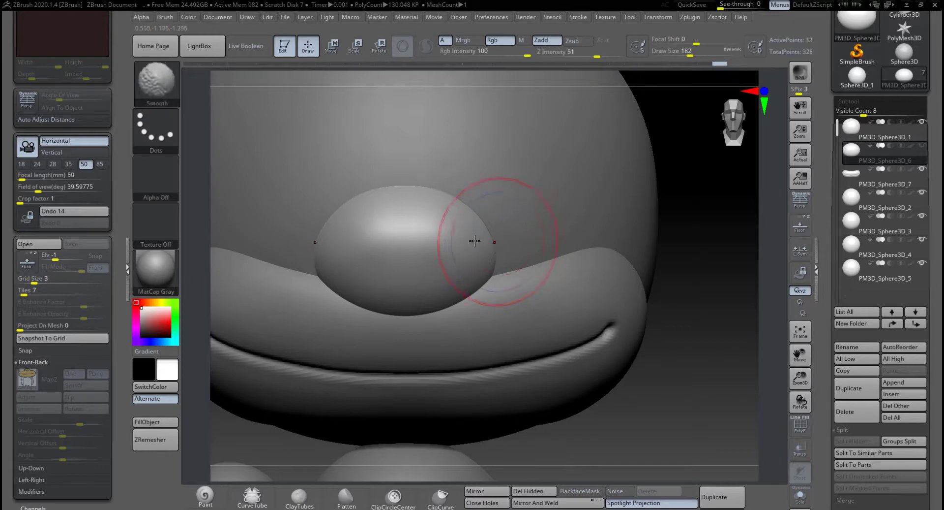
pyautogui.keyDown('shift'); pyautogui.moveTo(391, 235); pyautogui.dragTo(439, 235); pyautogui.keyUp('shift')
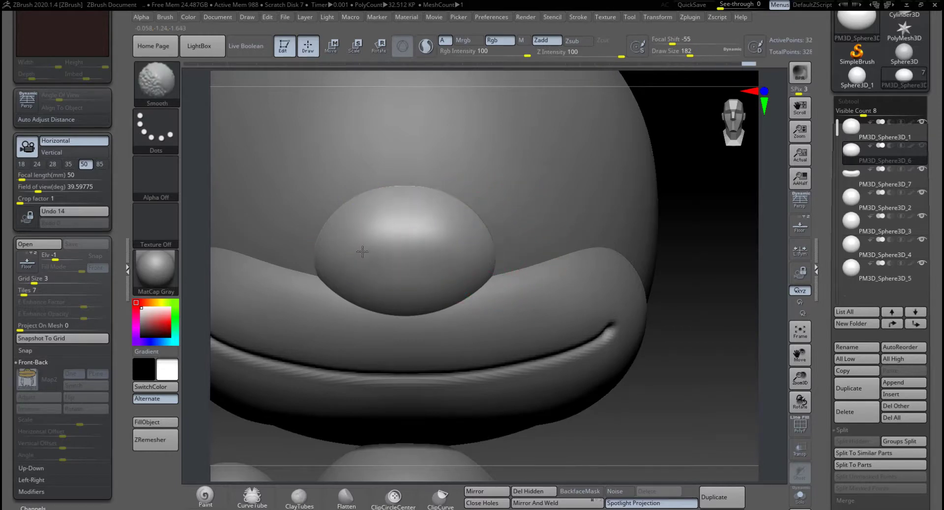
pyautogui.keyDown('shift'); pyautogui.moveTo(362, 252); pyautogui.dragTo(381, 242); pyautogui.keyUp('shift')
pyautogui.moveTo(684, 268); pyautogui.dragTo(727, 265)
pyautogui.keyDown('shift'); pyautogui.moveTo(461, 253); pyautogui.dragTo(400, 237); pyautogui.keyUp('shift')
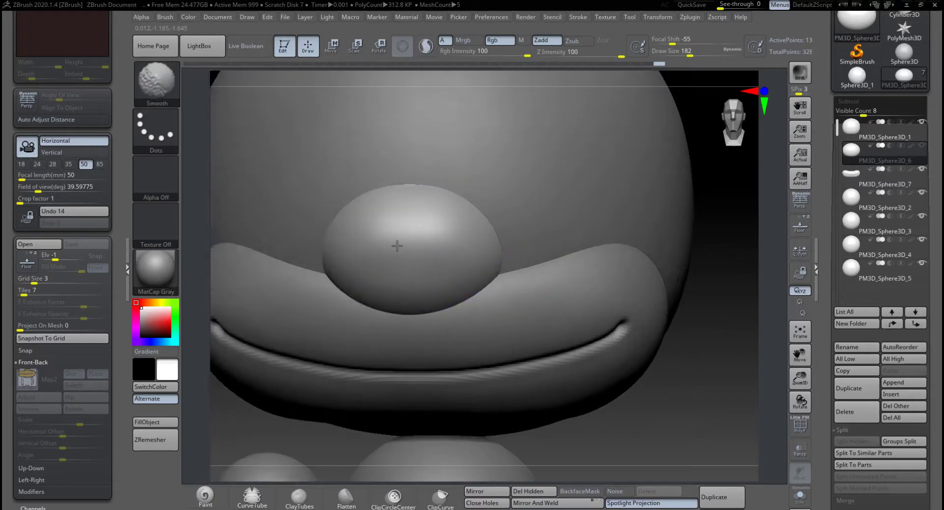
pyautogui.keyDown('shift'); pyautogui.moveTo(429, 290); pyautogui.dragTo(449, 288); pyautogui.keyUp('shift')
# Display the front reference, set the draw size to 29 and mask the two nostril spots on the nose.
pyautogui.keyDown('shift'); pyautogui.moveTo(704, 277); pyautogui.dragTo(677, 276); pyautogui.keyUp('shift')
pyautogui.click(800, 228)
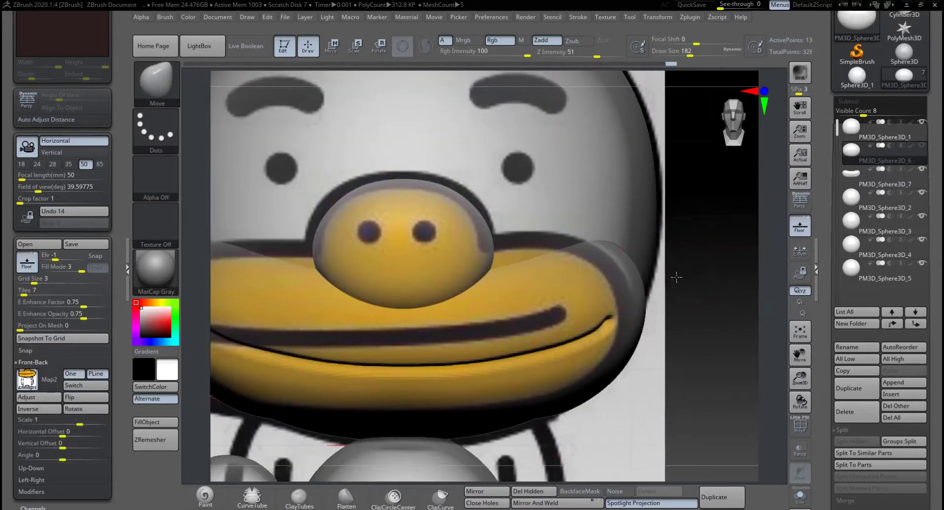
pyautogui.press('space')
pyautogui.moveTo(427, 227); pyautogui.dragTo(404, 226)
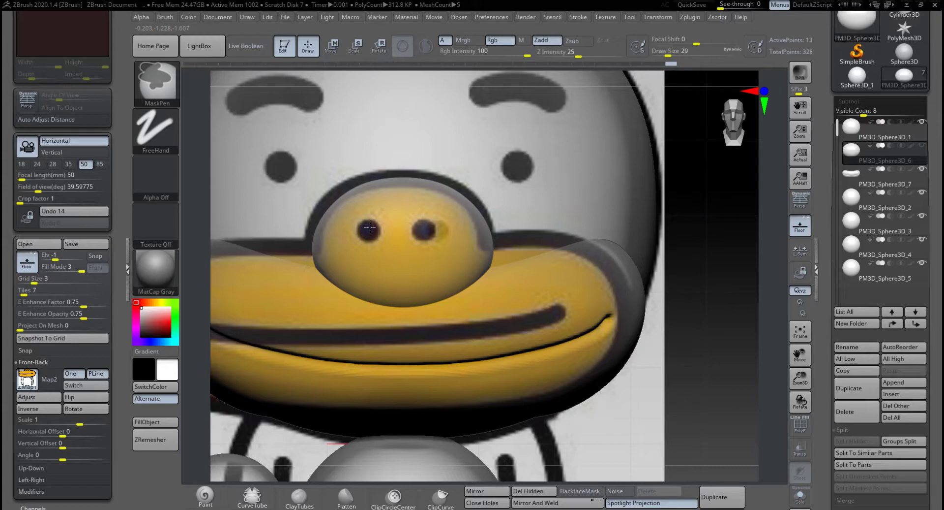
pyautogui.keyDown('ctrl'); pyautogui.moveTo(367, 232); pyautogui.dragTo(371, 231); pyautogui.keyUp('ctrl')
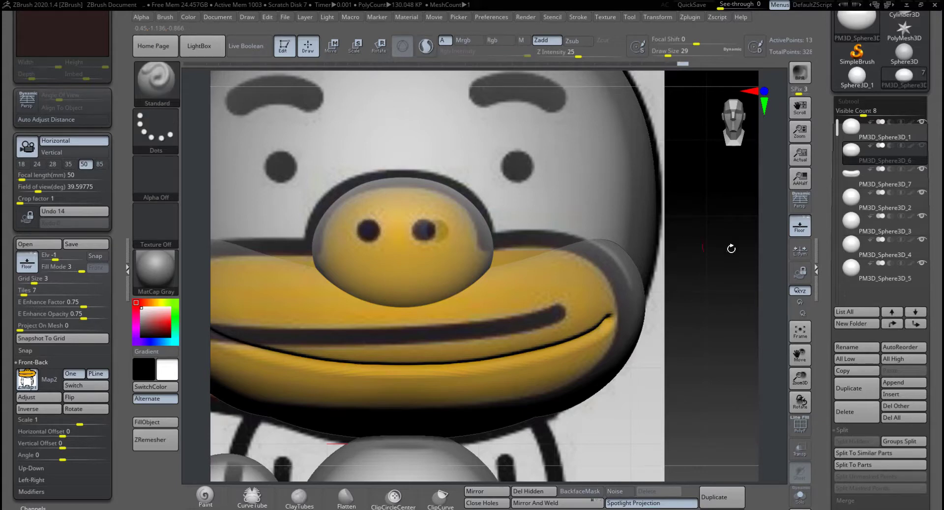
# Hide the front reference and invert the mask so that only the nostril spots stay editable.
pyautogui.click(799, 227)
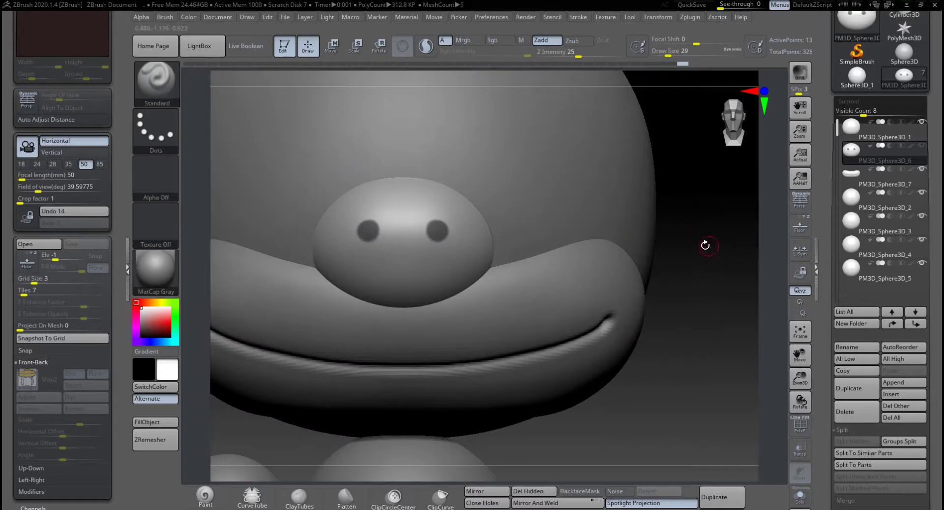
pyautogui.press('ctrl')
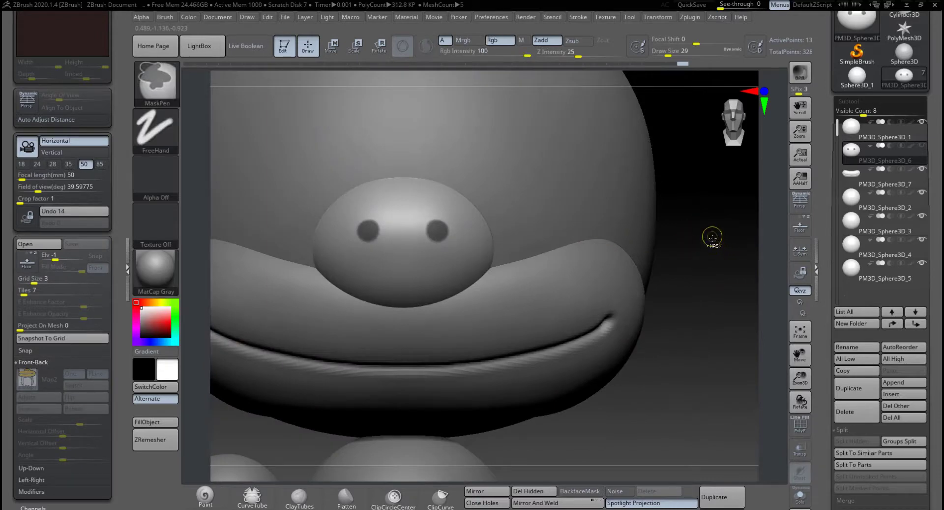
pyautogui.keyDown('ctrl'); pyautogui.click(713, 236); pyautogui.keyUp('ctrl')
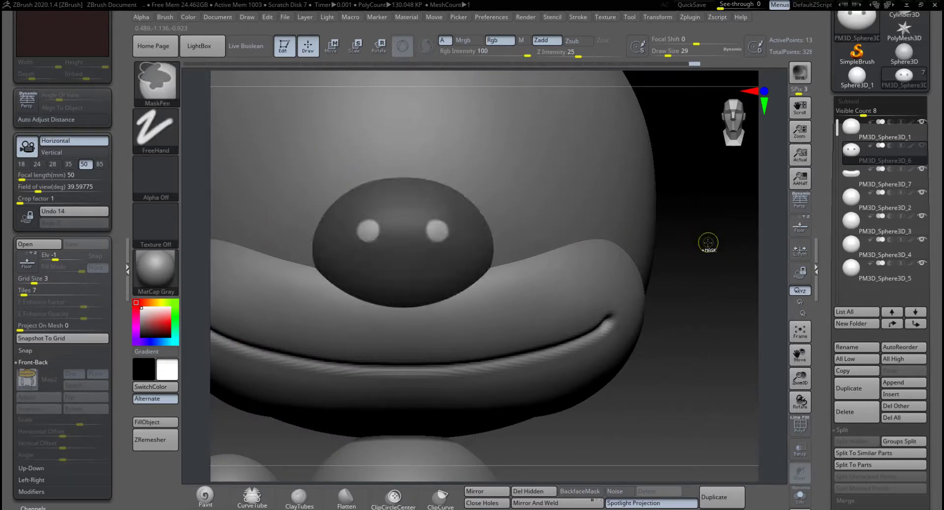
# Push the unmasked nostrils into the nose along its depth axis with the Move gizmo, and clear the mask.
pyautogui.moveTo(708, 243)
pyautogui.mouseDown()
pyautogui.moveTo(723, 253)
pyautogui.moveTo(527, 176)
pyautogui.mouseUp()
pyautogui.click(333, 52)
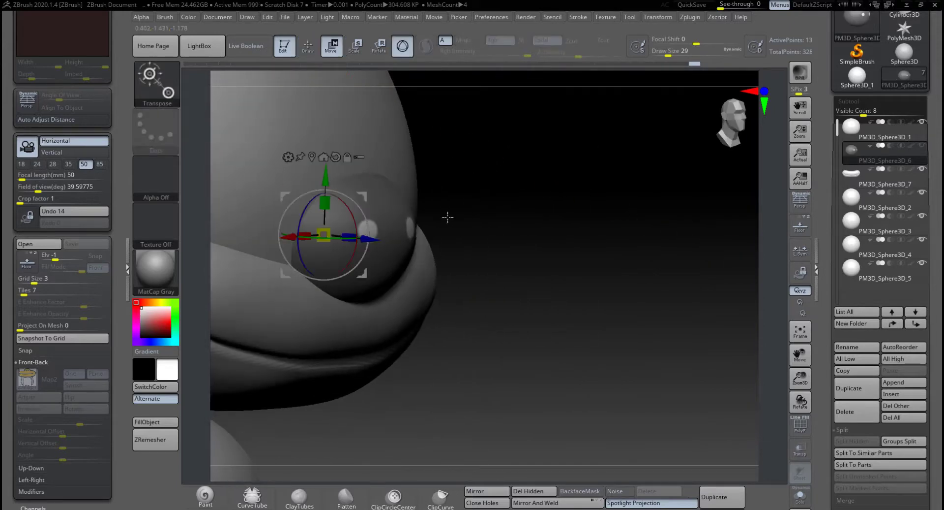
pyautogui.keyDown('alt'); pyautogui.moveTo(447, 215); pyautogui.dragTo(550, 296); pyautogui.keyUp('alt')
pyautogui.keyDown('ctrl'); pyautogui.moveTo(461, 308); pyautogui.dragTo(447, 301); pyautogui.keyUp('ctrl')
pyautogui.moveTo(625, 301); pyautogui.dragTo(587, 381)
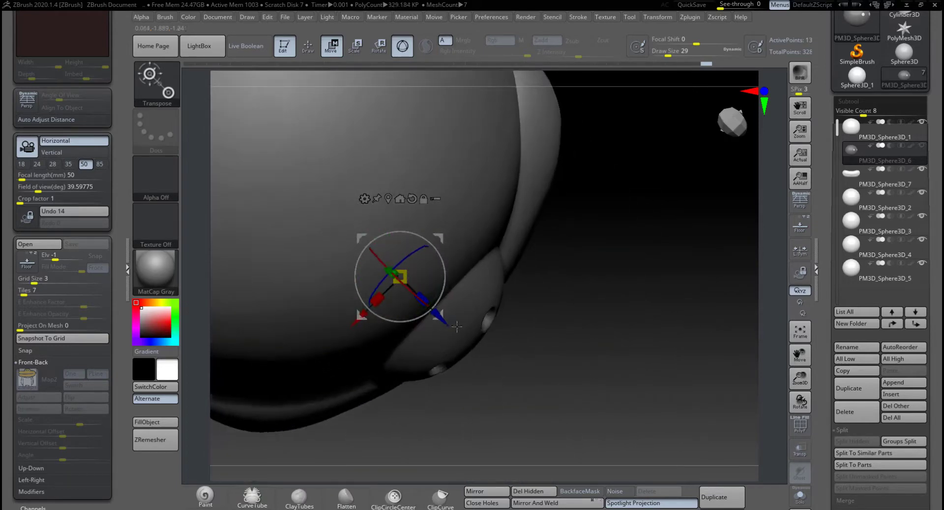
pyautogui.moveTo(446, 322); pyautogui.dragTo(443, 321)
pyautogui.moveTo(599, 319); pyautogui.dragTo(549, 283)
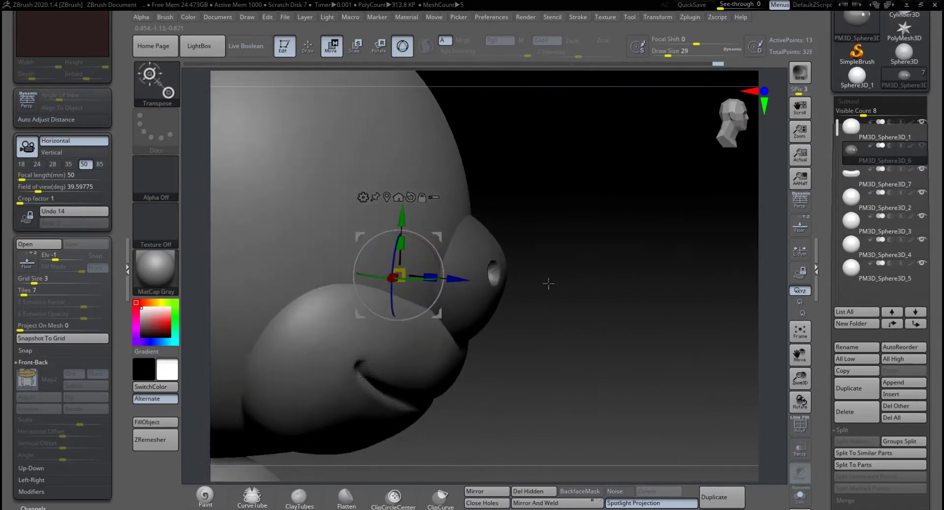
pyautogui.moveTo(460, 280); pyautogui.dragTo(470, 278)
pyautogui.moveTo(544, 280); pyautogui.dragTo(664, 278)
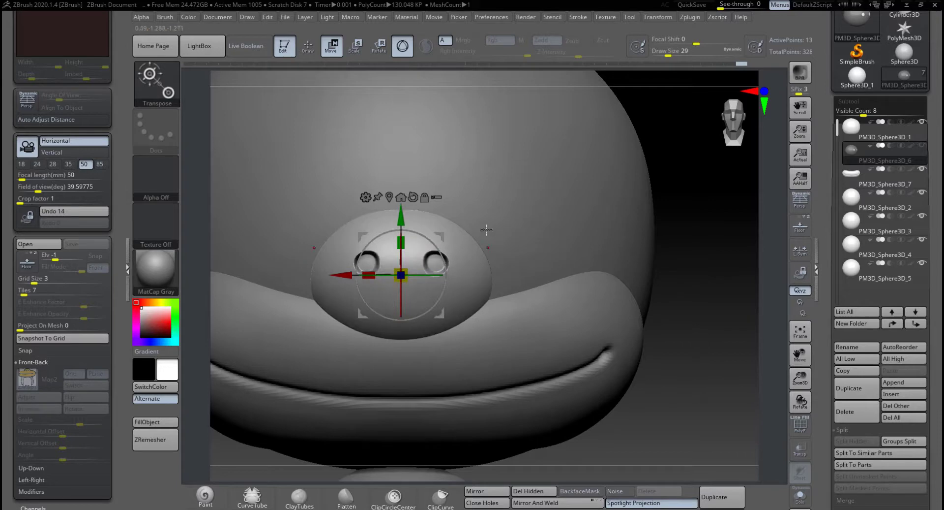
# Return to Draw mode, subdivide the nose once and inspect the nostrils and whole head.
pyautogui.click(310, 45)
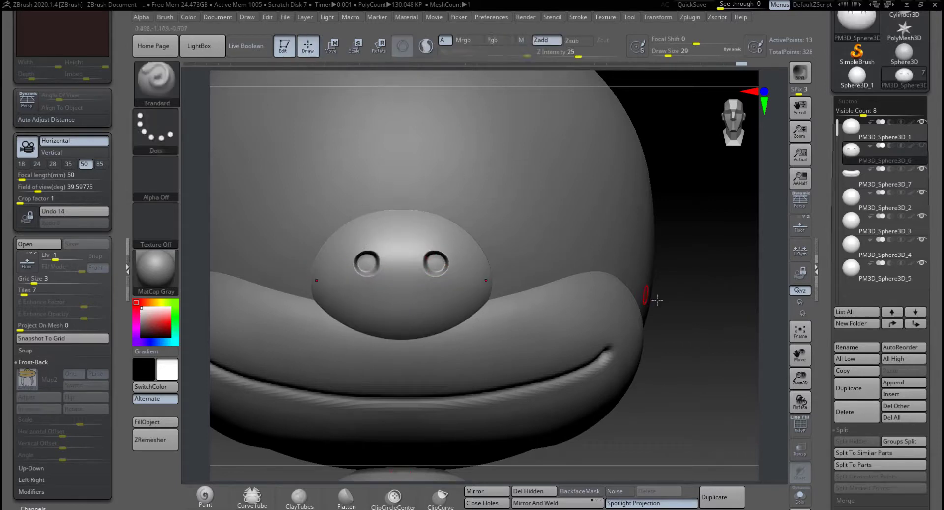
pyautogui.moveTo(667, 278); pyautogui.dragTo(647, 265)
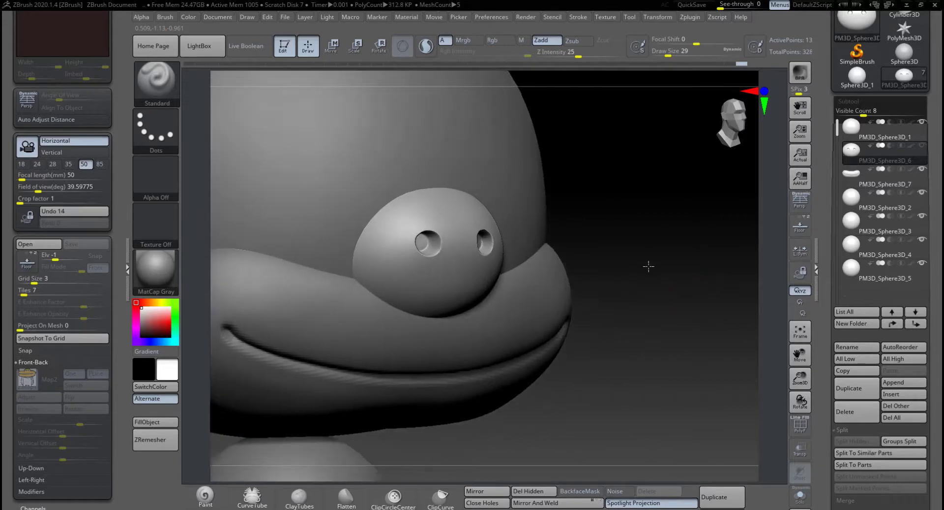
pyautogui.press('f')
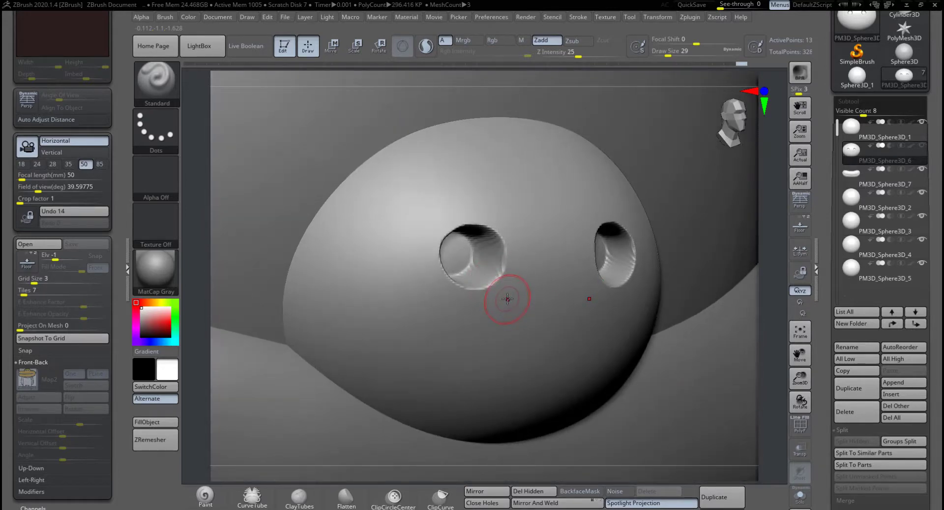
pyautogui.press('ctrl')
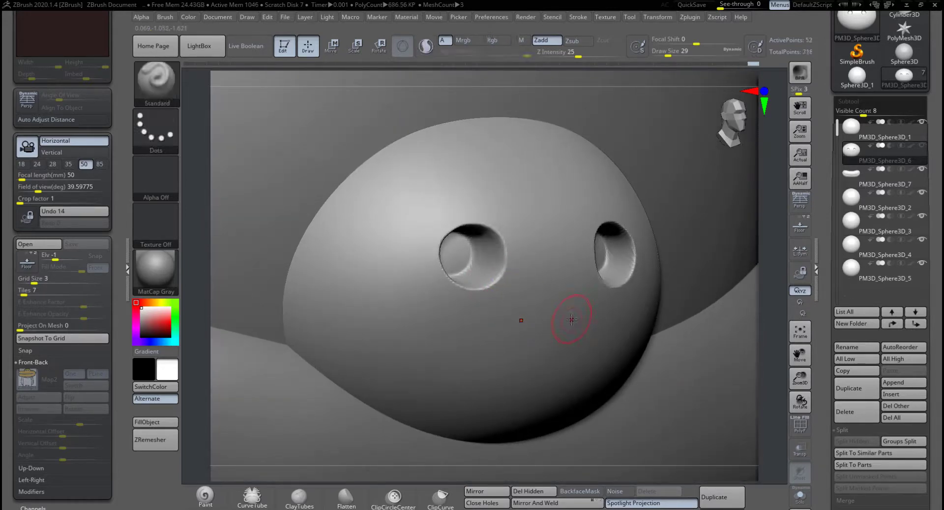
pyautogui.press('f')
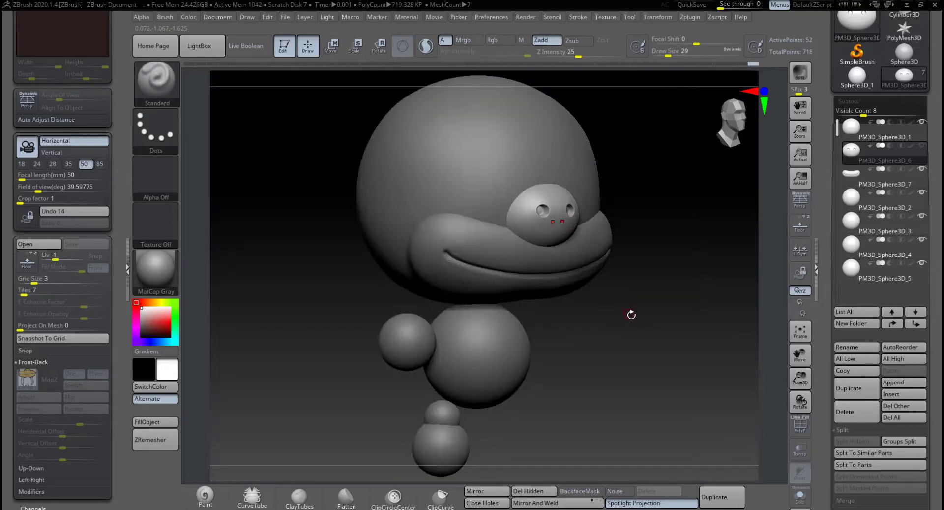
pyautogui.moveTo(631, 314)
pyautogui.mouseDown()
pyautogui.moveTo(582, 321)
pyautogui.moveTo(573, 290)
pyautogui.moveTo(566, 299)
pyautogui.moveTo(589, 314)
pyautogui.moveTo(595, 341)
pyautogui.moveTo(634, 324)
pyautogui.mouseUp()
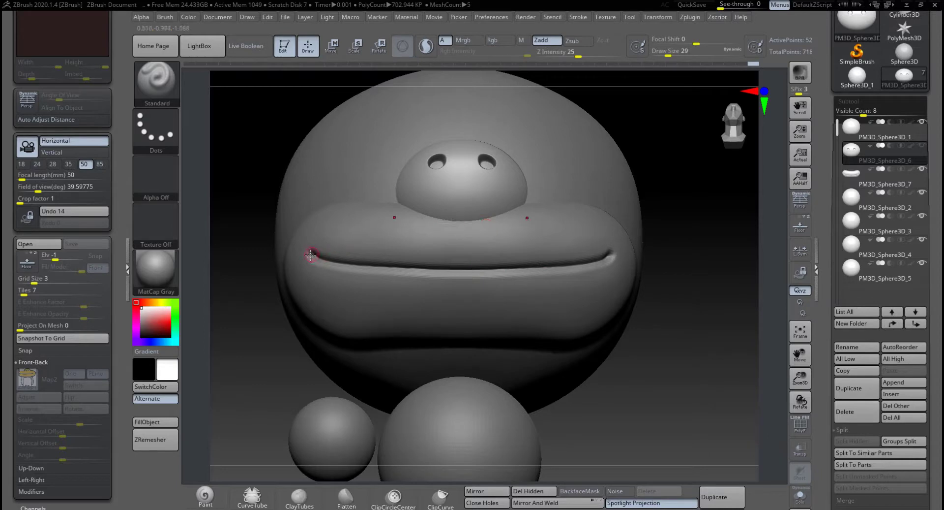
# Set the draw size to 54, make the beak the active subtool and turn on the nose's visibility.
pyautogui.press('space')
pyautogui.moveTo(313, 256); pyautogui.dragTo(319, 257)
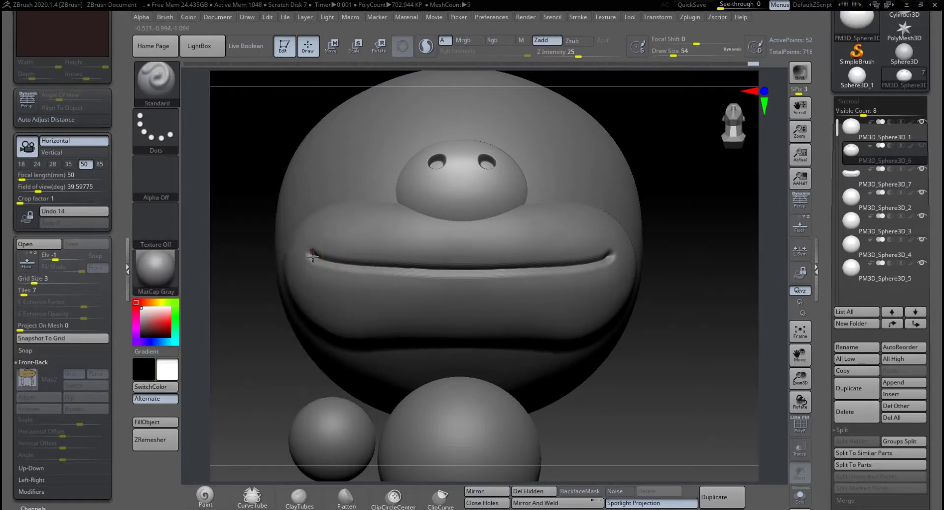
pyautogui.keyDown('alt'); pyautogui.click(439, 285); pyautogui.keyUp('alt')
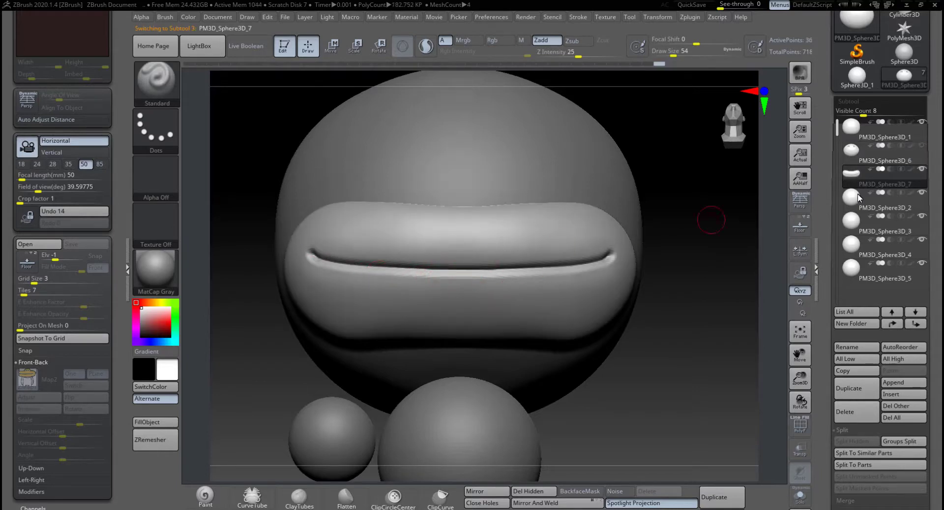
pyautogui.click(922, 145)
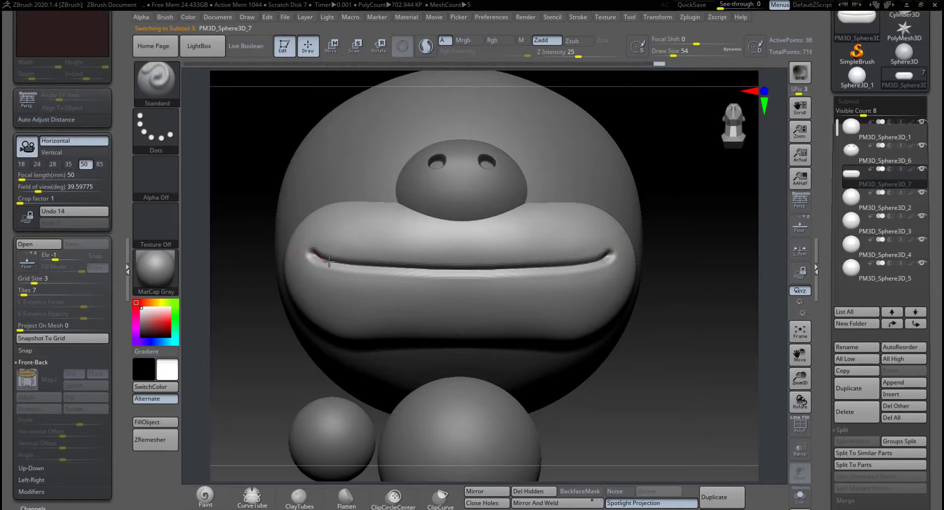
# Rework the mouth crease along the beak up to its corner with the Standard brush and smooth it.
pyautogui.moveTo(387, 266); pyautogui.dragTo(516, 265)
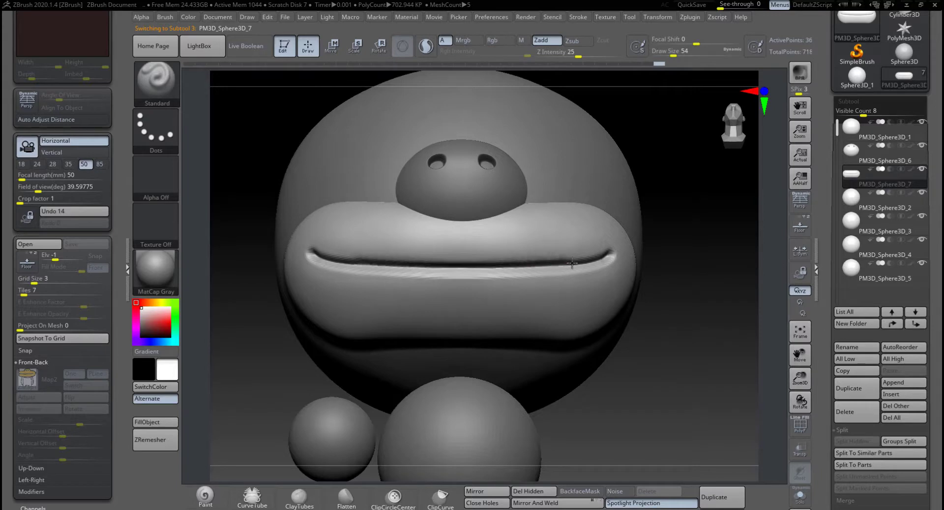
pyautogui.moveTo(572, 264); pyautogui.dragTo(621, 251)
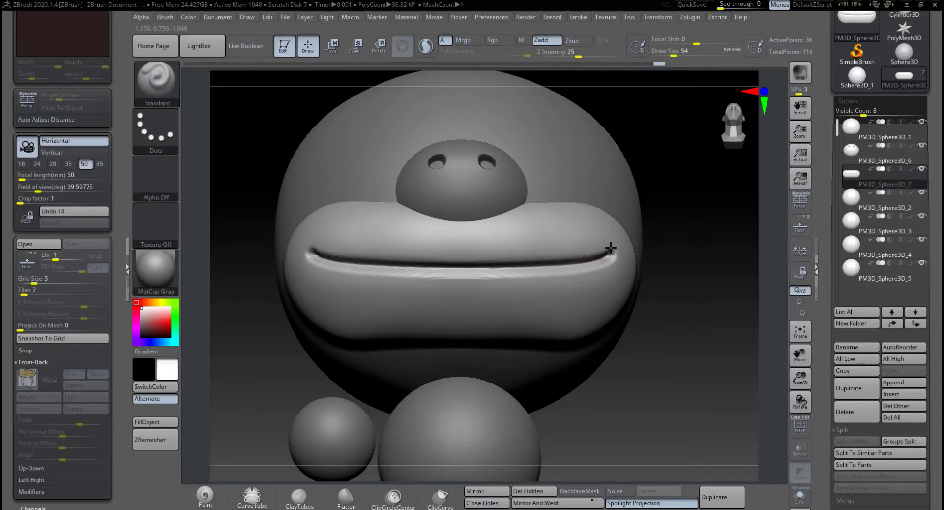
pyautogui.moveTo(699, 268); pyautogui.dragTo(635, 263)
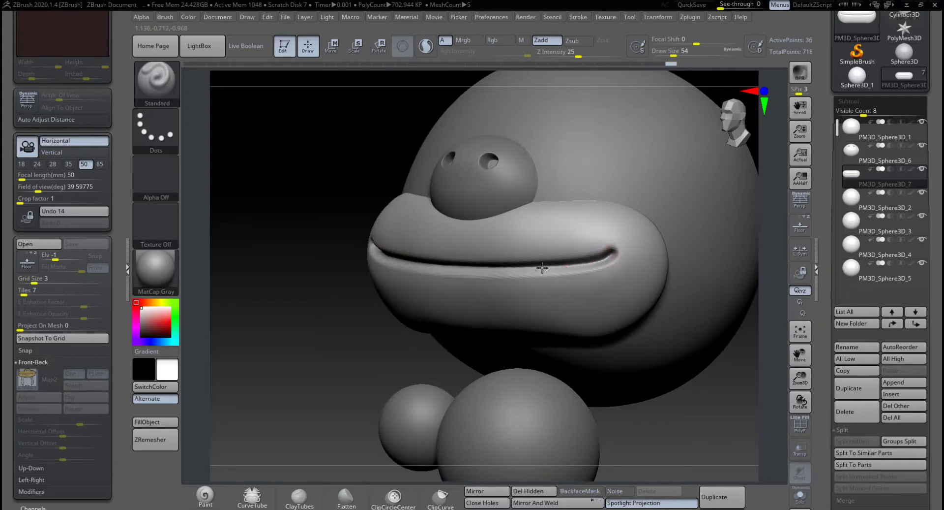
pyautogui.press('shift')
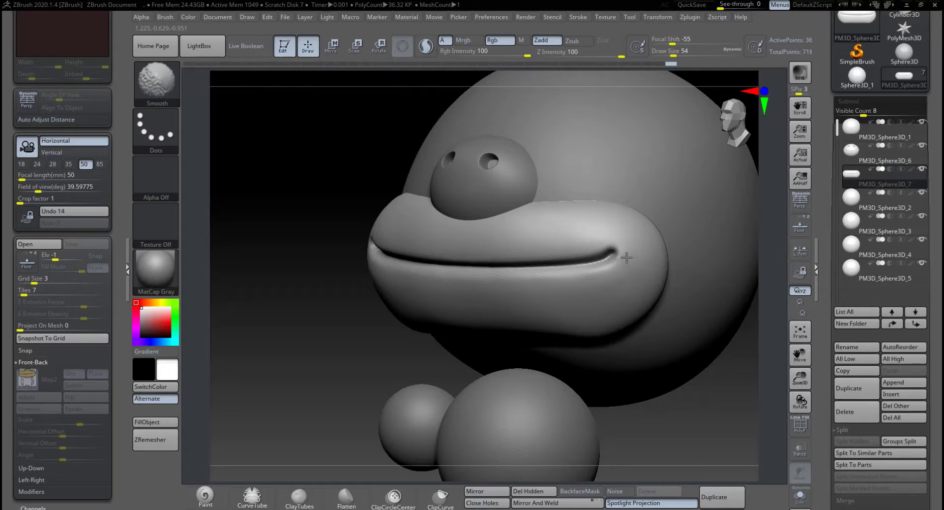
pyautogui.moveTo(295, 327)
pyautogui.mouseDown()
pyautogui.moveTo(344, 339)
pyautogui.moveTo(329, 340)
pyautogui.mouseUp()
pyautogui.moveTo(614, 345)
pyautogui.mouseDown(button='right')
pyautogui.moveTo(626, 335)
pyautogui.moveTo(613, 344)
pyautogui.mouseUp(button='right')
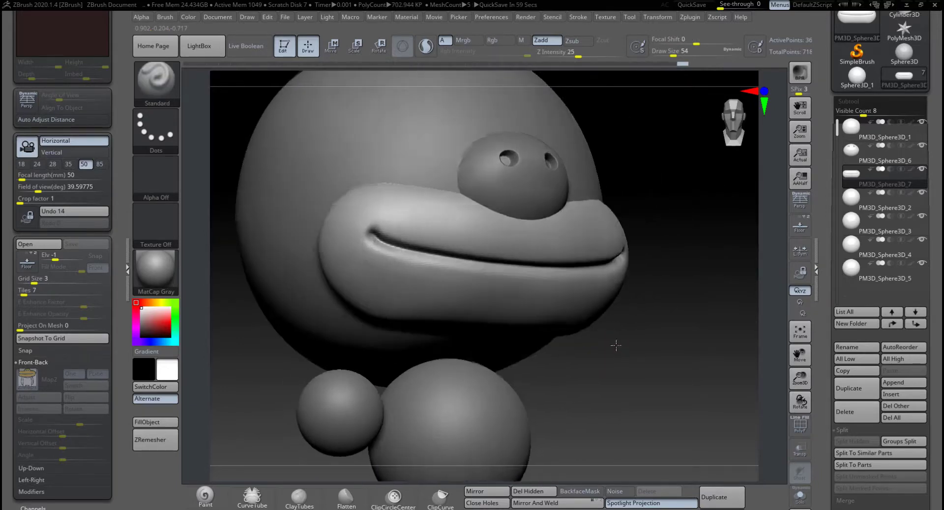
# Make the nose the active subtool and move it slightly back into the head along its depth axis.
pyautogui.press('shift')
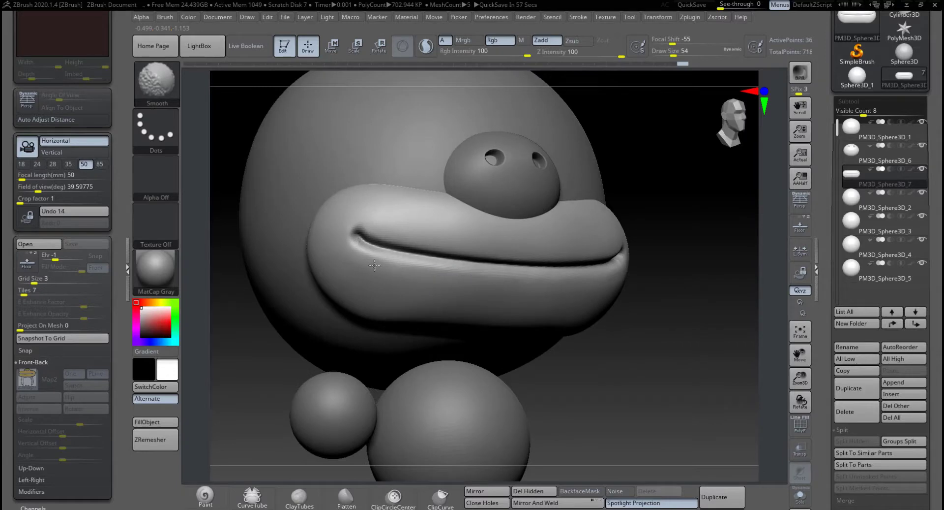
pyautogui.moveTo(370, 295); pyautogui.dragTo(669, 344, button='right')
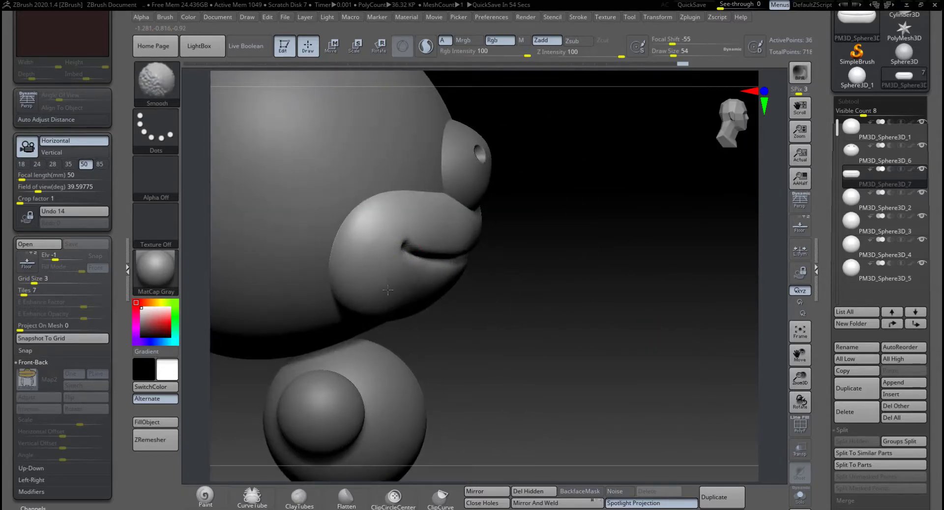
pyautogui.keyDown('shift'); pyautogui.moveTo(620, 298); pyautogui.dragTo(578, 293); pyautogui.keyUp('shift')
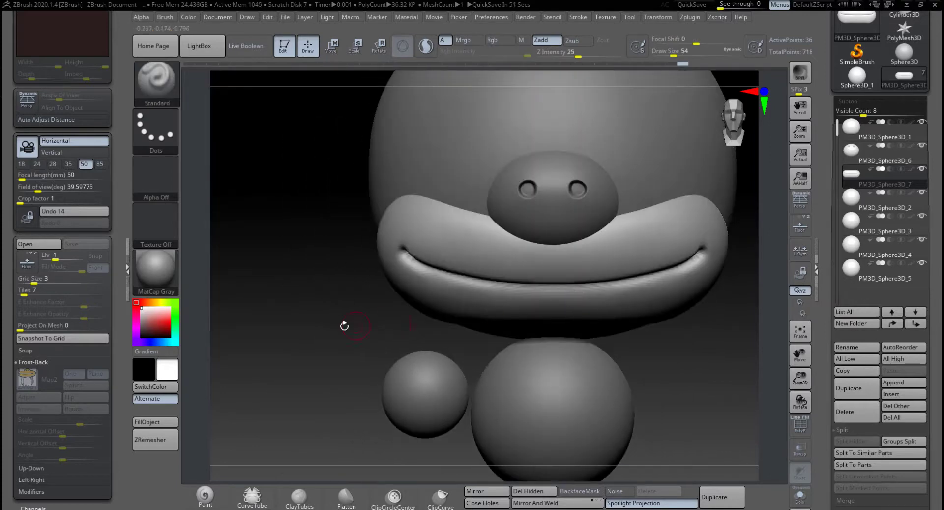
pyautogui.moveTo(344, 325)
pyautogui.keyDown('alt'); pyautogui.mouseDown()
pyautogui.moveTo(294, 329)
pyautogui.moveTo(316, 326)
pyautogui.mouseUp(); pyautogui.keyUp('alt')
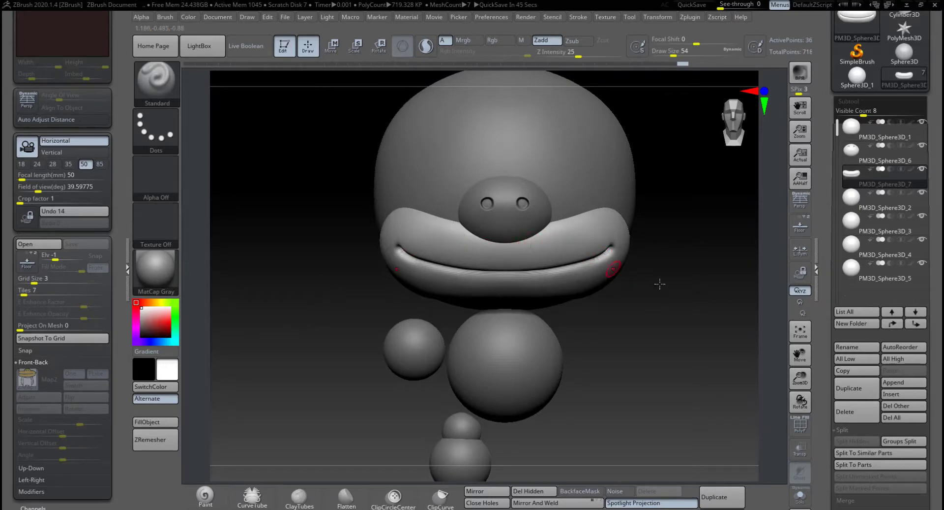
pyautogui.moveTo(664, 284); pyautogui.dragTo(733, 286)
pyautogui.keyDown('alt'); pyautogui.moveTo(539, 279); pyautogui.dragTo(606, 314); pyautogui.keyUp('alt')
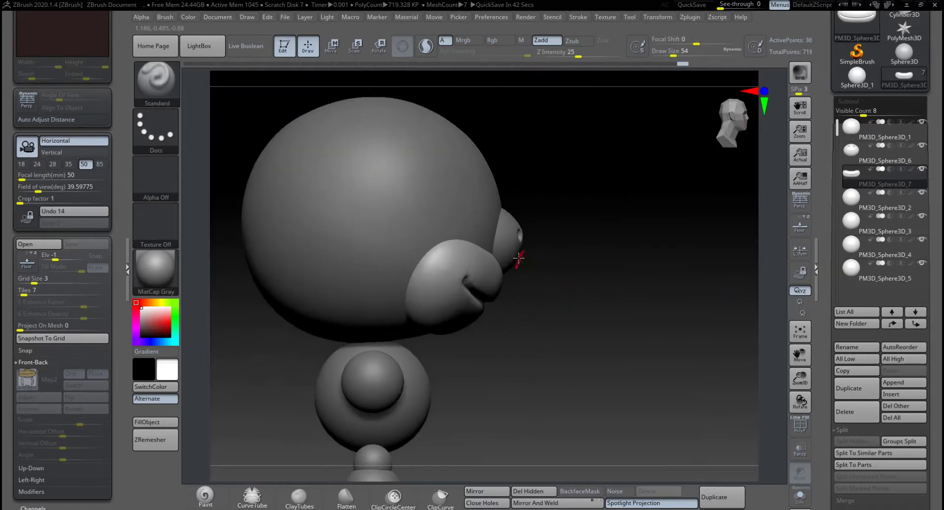
pyautogui.press('w')
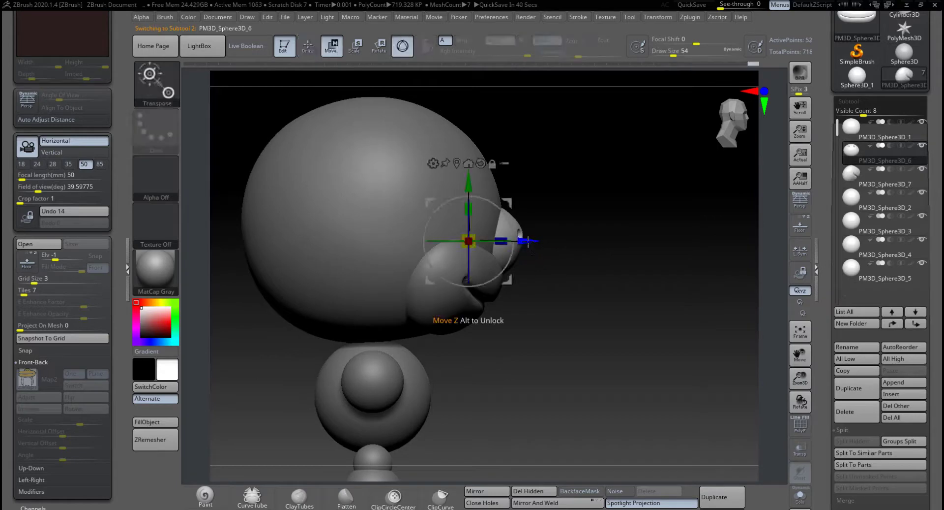
pyautogui.moveTo(527, 241); pyautogui.dragTo(520, 241)
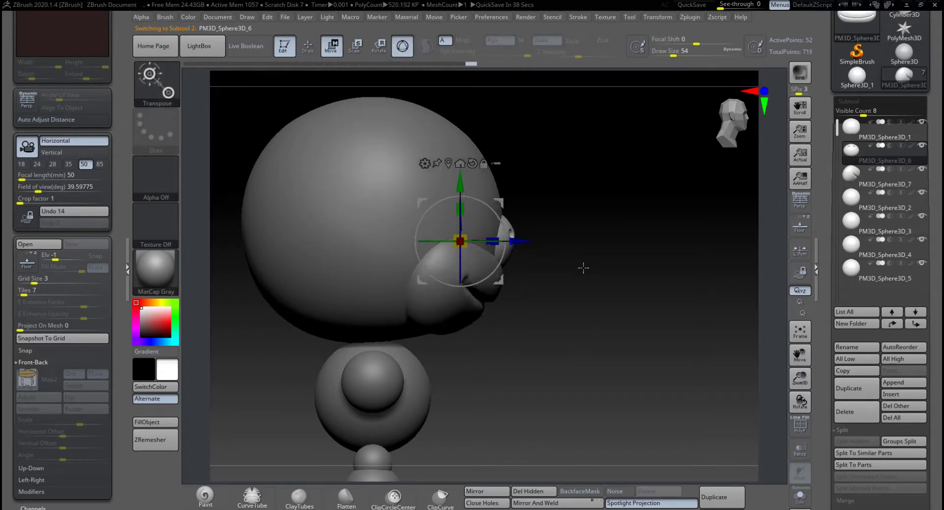
# Check the nose's placement from several angles and against the front reference.
pyautogui.moveTo(584, 267); pyautogui.dragTo(481, 233, button='right')
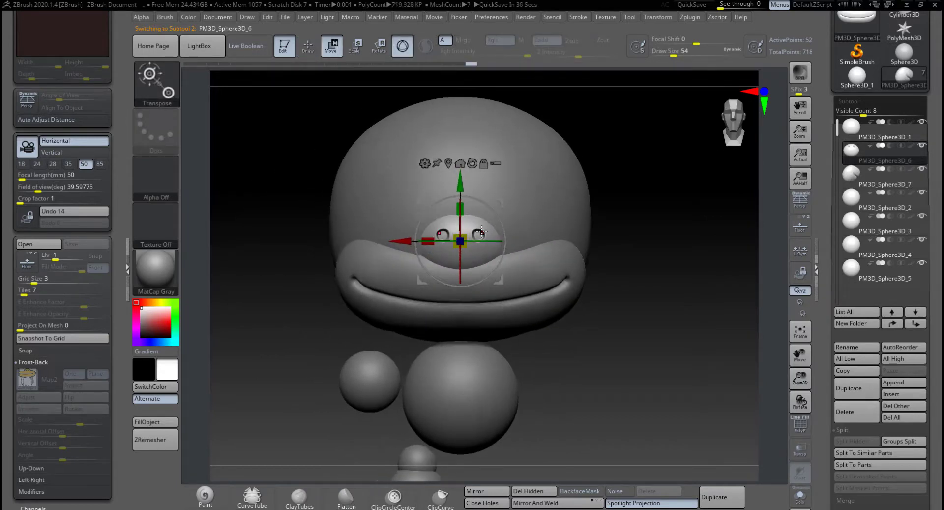
pyautogui.moveTo(619, 257); pyautogui.dragTo(654, 264, button='right')
pyautogui.moveTo(565, 251); pyautogui.dragTo(640, 273, button='right')
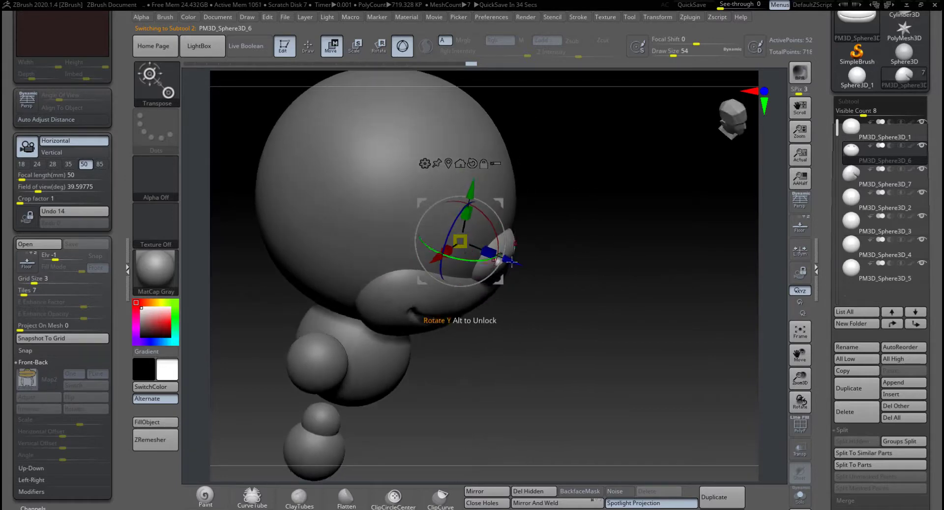
pyautogui.moveTo(512, 262); pyautogui.dragTo(581, 269, button='right')
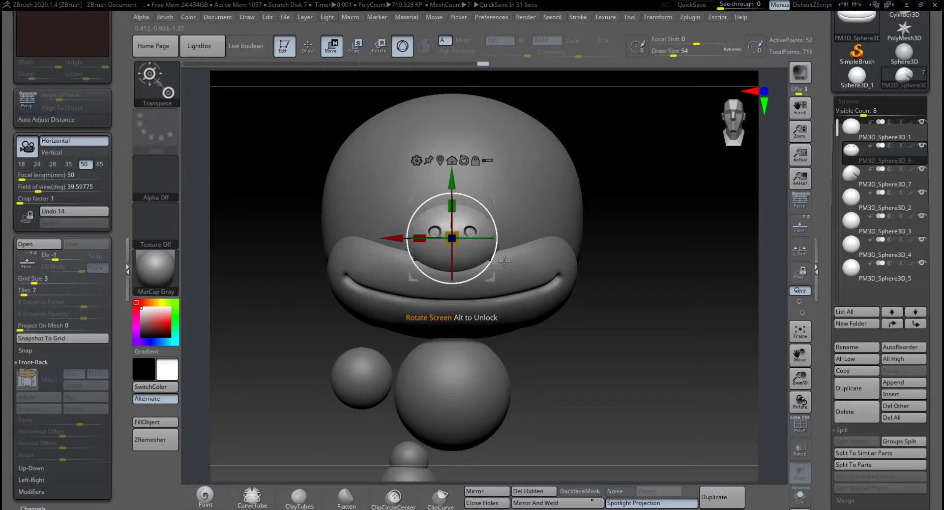
pyautogui.hotkey('shift', 'p')
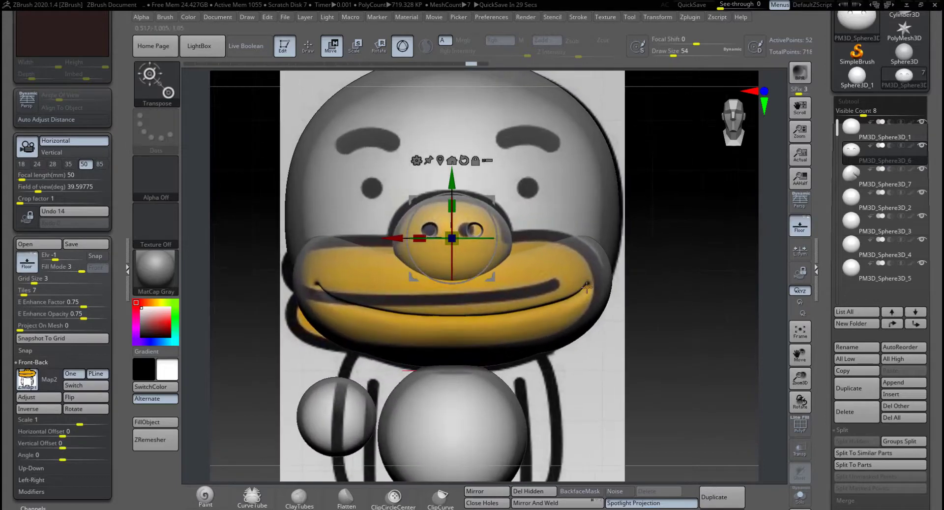
pyautogui.click(797, 233)
pyautogui.moveTo(622, 279); pyautogui.dragTo(555, 285, button='right')
# Make the beak the active subtool, nudge it slightly with the Move gizmo, and return to Draw mode.
pyautogui.keyDown('alt'); pyautogui.click(469, 273); pyautogui.keyUp('alt')
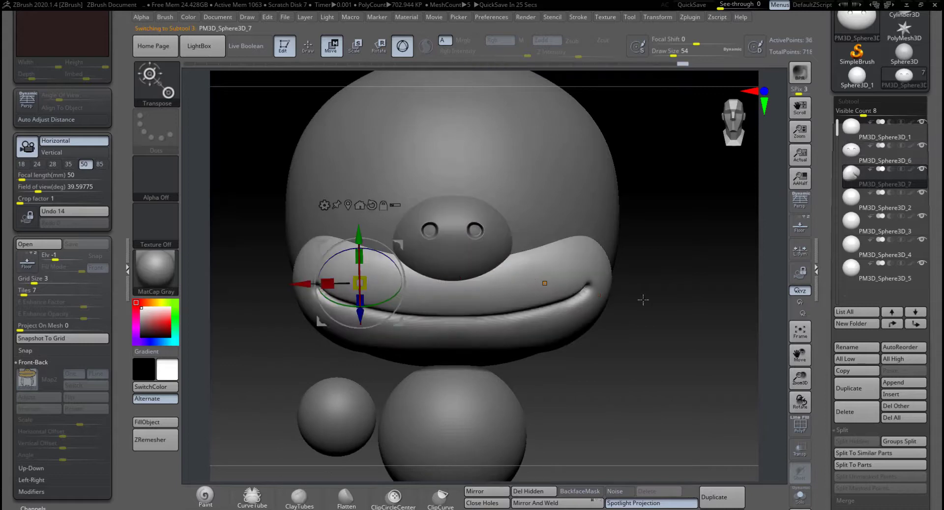
pyautogui.moveTo(643, 299); pyautogui.dragTo(691, 306, button='right')
pyautogui.moveTo(410, 315); pyautogui.dragTo(413, 320)
pyautogui.moveTo(489, 316); pyautogui.dragTo(597, 392, button='right')
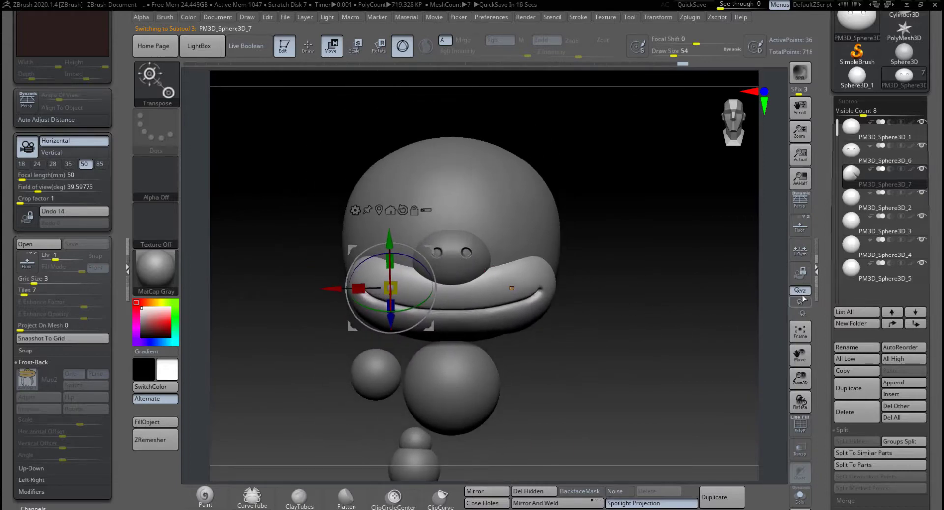
pyautogui.click(308, 48)
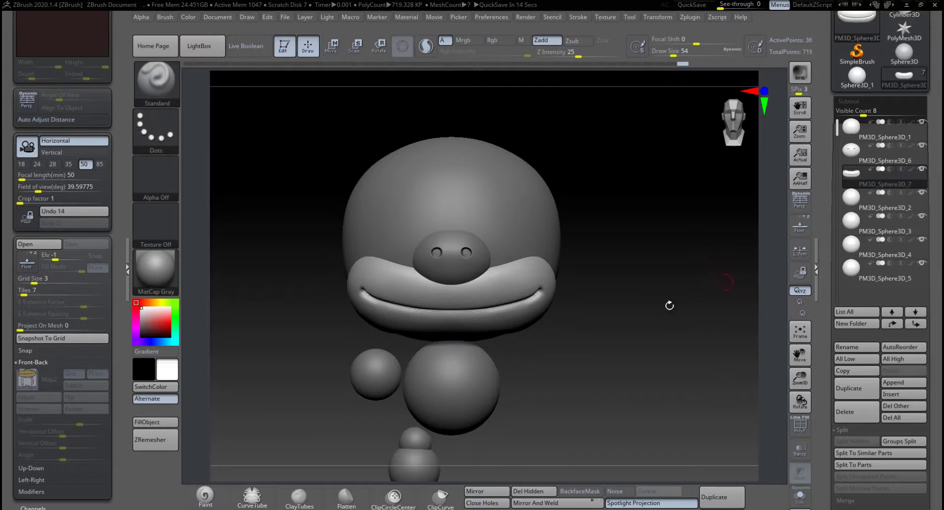
# Make the body sphere the active subtool and turn on the front reference around it.
pyautogui.moveTo(594, 369)
pyautogui.keyDown('alt'); pyautogui.mouseDown(button='right')
pyautogui.moveTo(601, 317)
pyautogui.moveTo(583, 340)
pyautogui.mouseUp(button='right'); pyautogui.keyUp('alt')
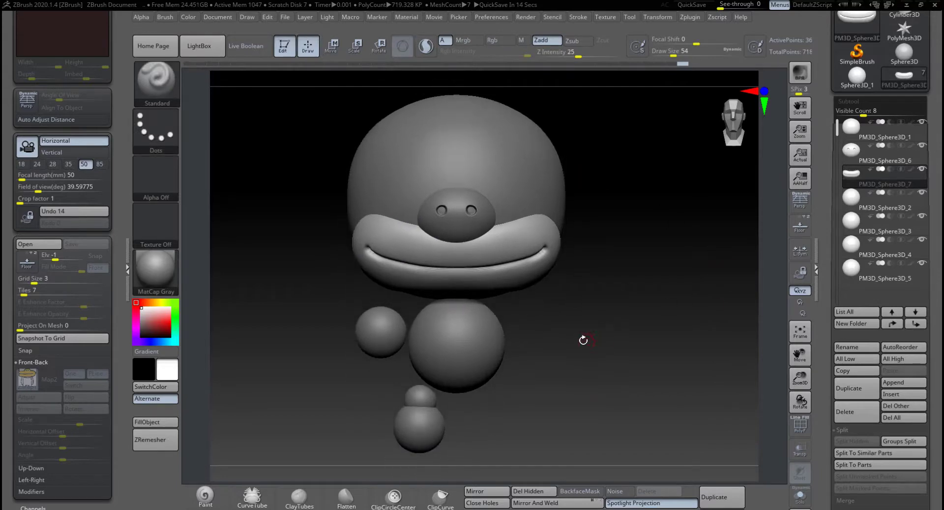
pyautogui.click(855, 204)
pyautogui.keyDown('alt'); pyautogui.moveTo(572, 376); pyautogui.dragTo(592, 386); pyautogui.keyUp('alt')
pyautogui.click(800, 226)
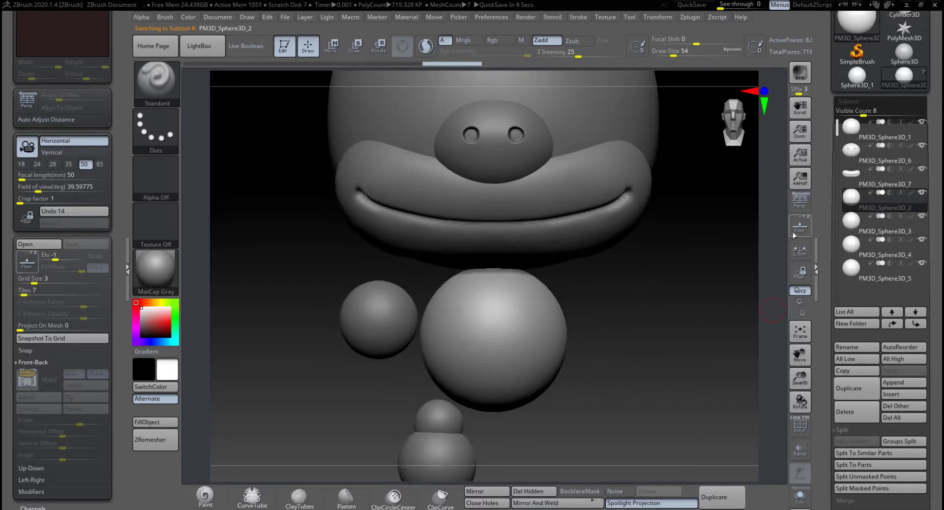
pyautogui.keyDown('alt'); pyautogui.moveTo(667, 363); pyautogui.dragTo(636, 323); pyautogui.keyUp('alt')
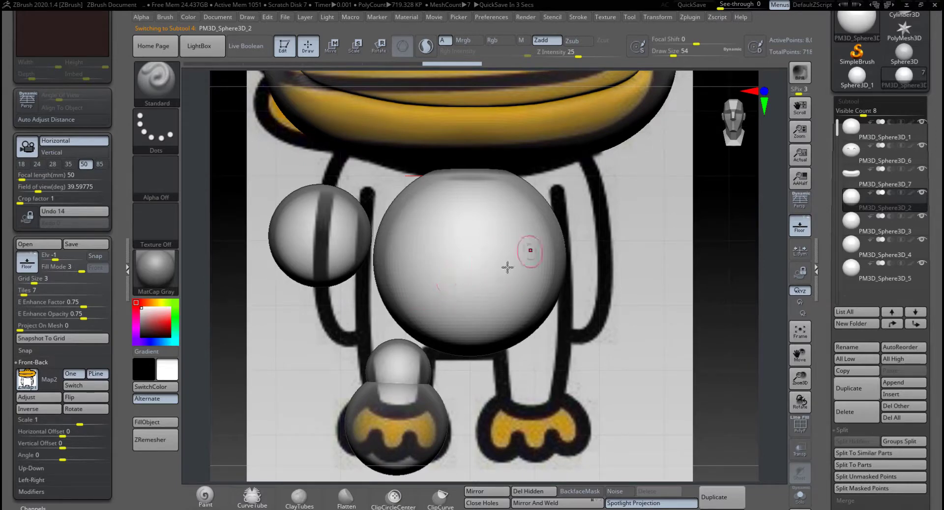
# Mask the bottom portion of the body sphere, redoing the mask with a lower edge.
pyautogui.press('ctrl')
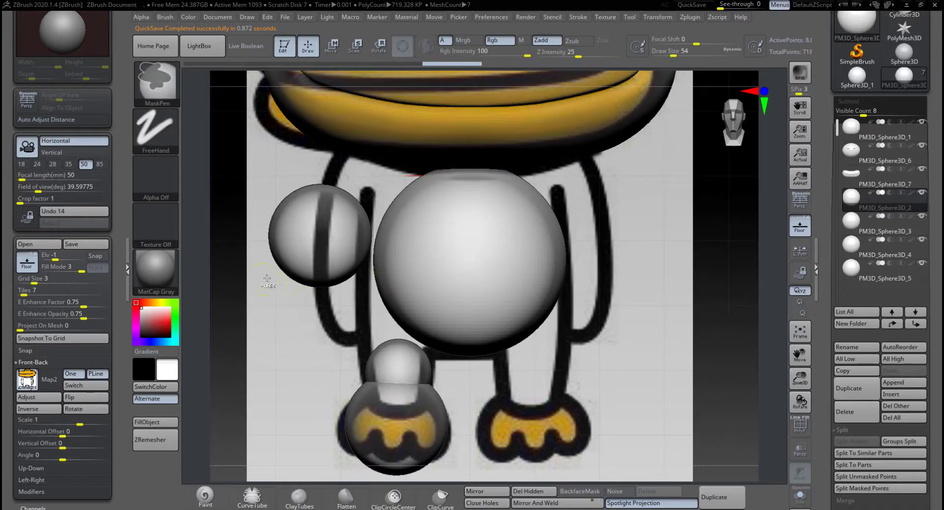
pyautogui.keyDown('ctrl'); pyautogui.moveTo(267, 277); pyautogui.dragTo(645, 387); pyautogui.keyUp('ctrl')
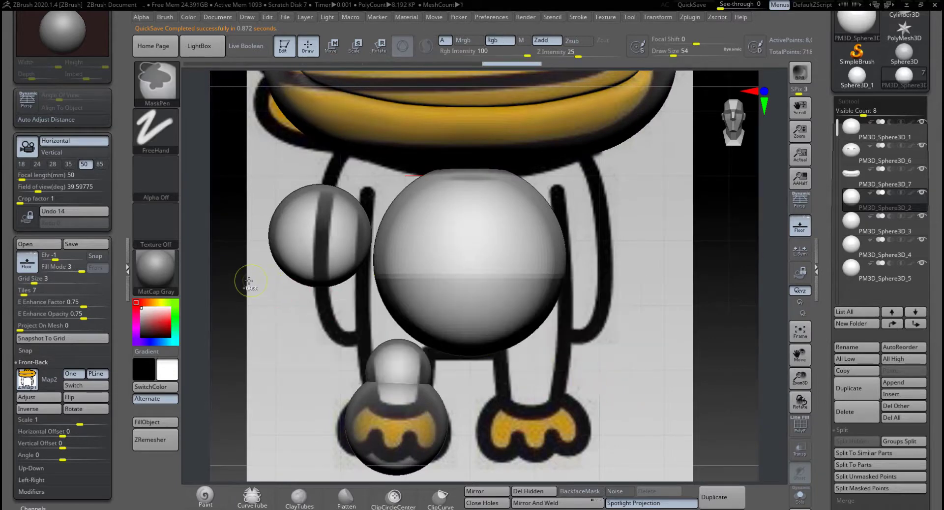
pyautogui.keyDown('ctrl'); pyautogui.keyDown('alt'); pyautogui.moveTo(251, 284); pyautogui.dragTo(645, 397); pyautogui.keyUp('alt'); pyautogui.keyUp('ctrl')
pyautogui.keyDown('ctrl'); pyautogui.moveTo(255, 303); pyautogui.dragTo(658, 400); pyautogui.keyUp('ctrl')
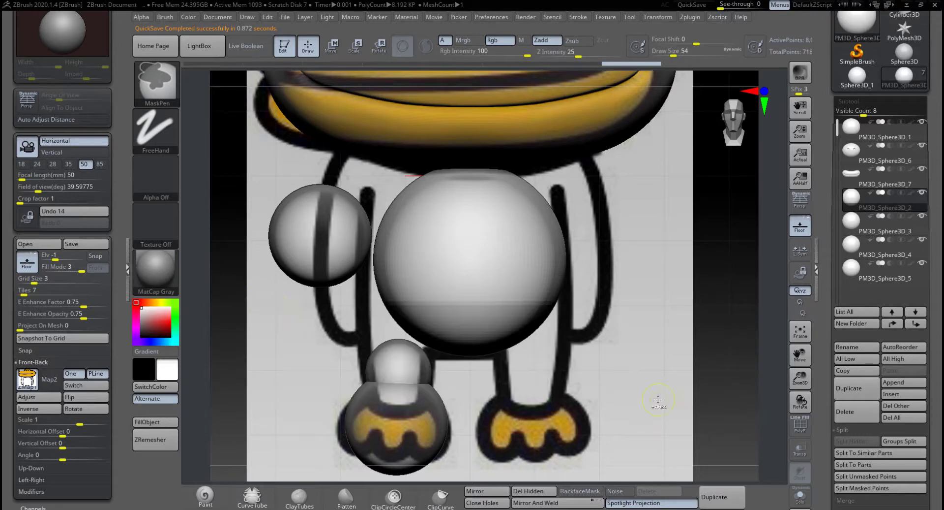
pyautogui.keyDown('alt'); pyautogui.moveTo(647, 330); pyautogui.dragTo(654, 363); pyautogui.keyUp('alt')
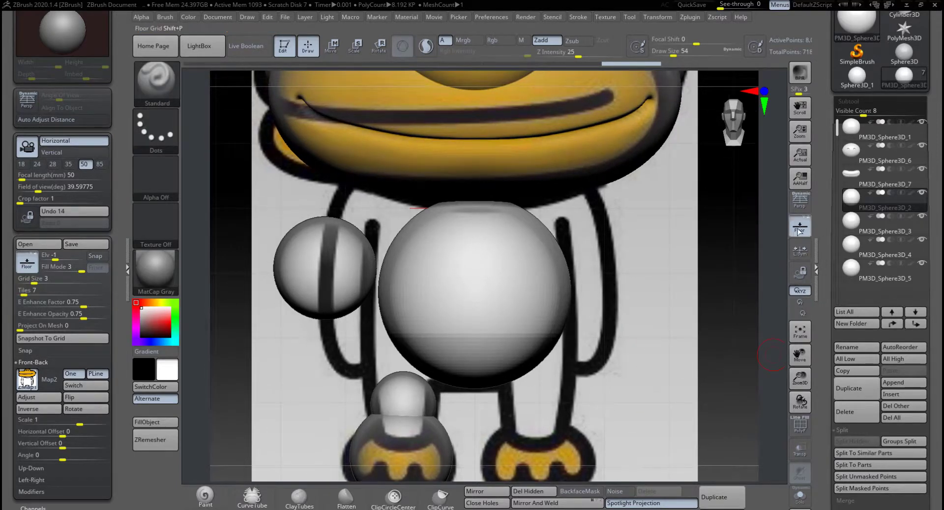
pyautogui.click(800, 226)
pyautogui.click(800, 225)
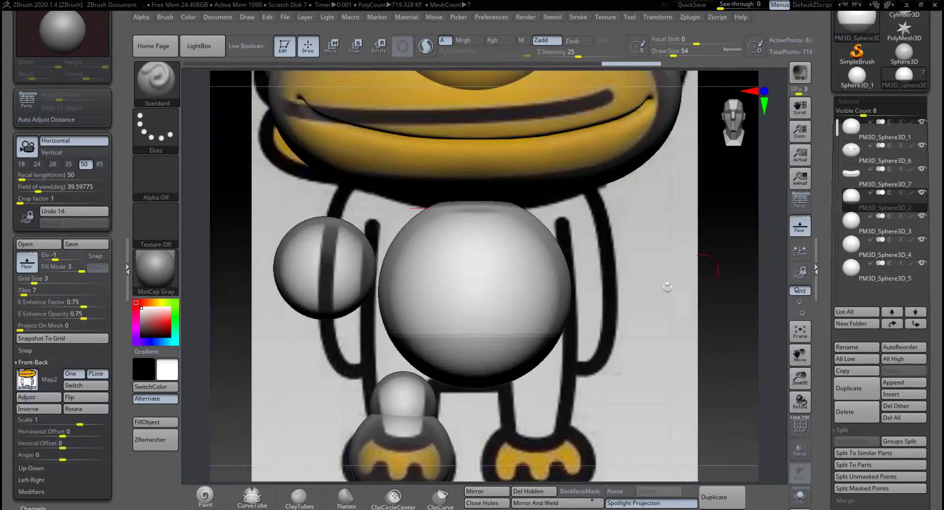
# Move the unmasked upper part of the body straight up into the head, hide the reference and clear the mask.
pyautogui.click(330, 46)
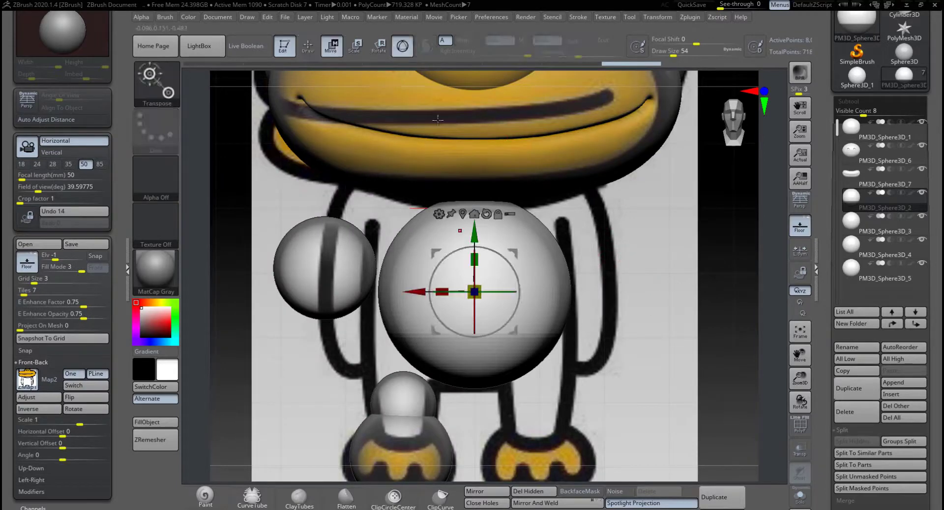
pyautogui.moveTo(479, 234); pyautogui.dragTo(555, 82)
pyautogui.keyDown('alt'); pyautogui.moveTo(628, 229); pyautogui.dragTo(622, 284); pyautogui.keyUp('alt')
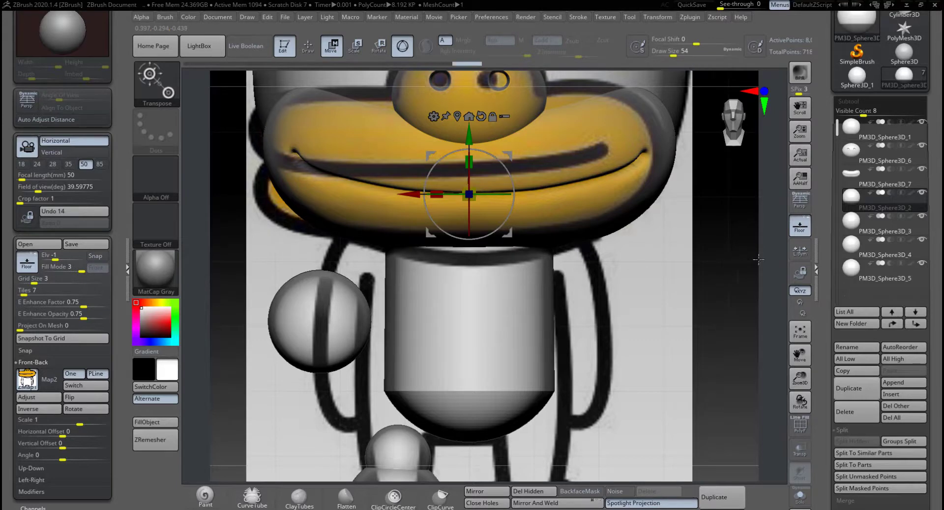
pyautogui.click(801, 228)
pyautogui.keyDown('ctrl'); pyautogui.moveTo(712, 250); pyautogui.dragTo(622, 342); pyautogui.keyUp('ctrl')
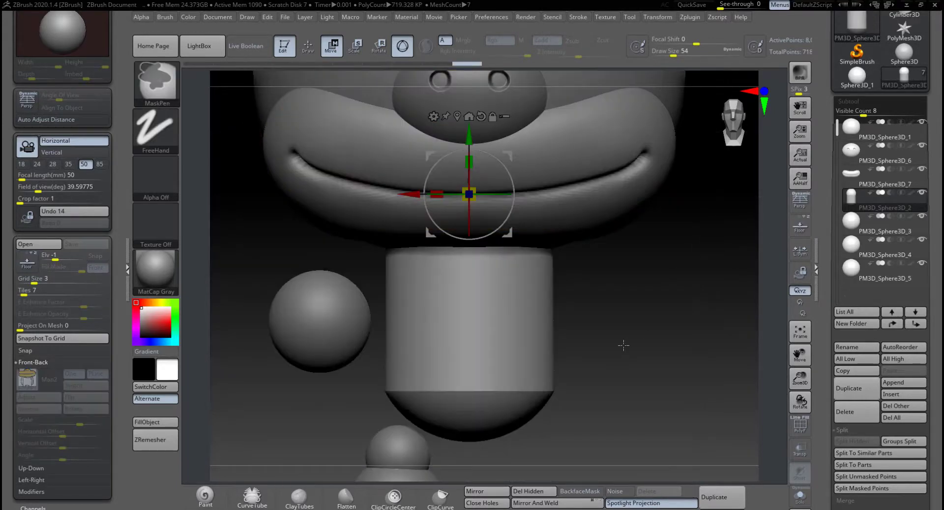
# Place the gizmo low in the body, scale the body up uniformly against the front reference, then return to Draw mode without the reference.
pyautogui.click(801, 225)
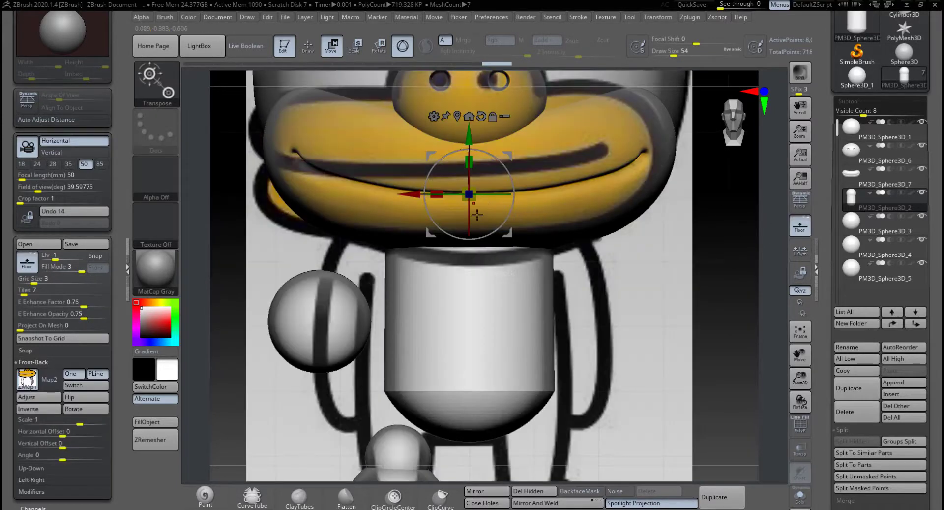
pyautogui.moveTo(473, 190); pyautogui.dragTo(482, 187)
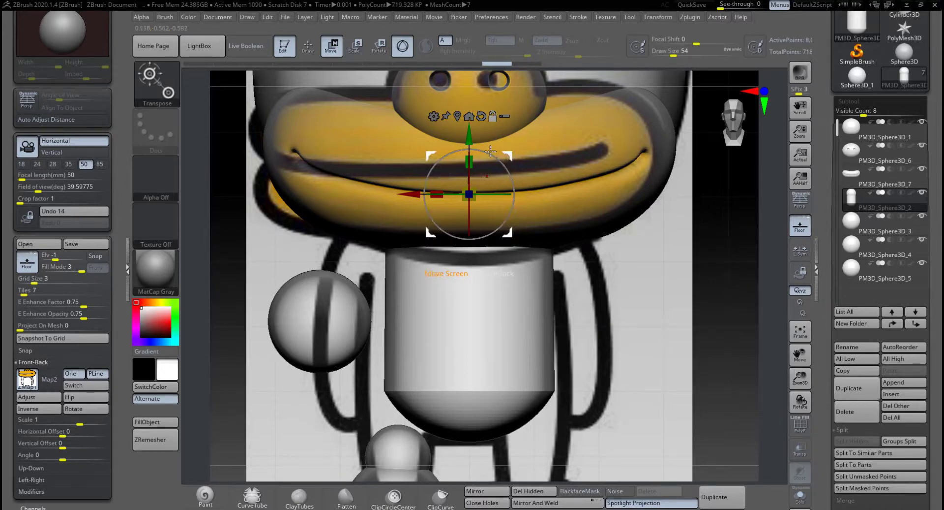
pyautogui.keyDown('alt'); pyautogui.moveTo(472, 143); pyautogui.dragTo(486, 338); pyautogui.keyUp('alt')
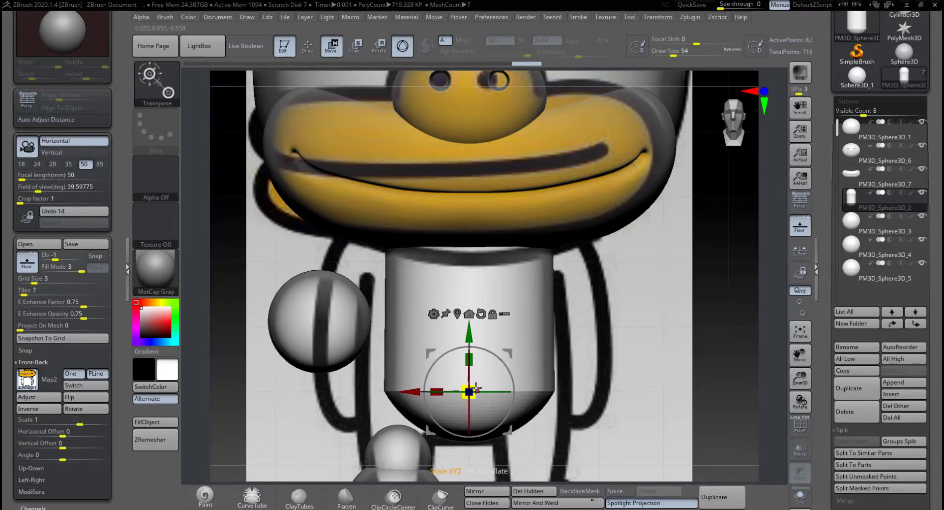
pyautogui.moveTo(476, 386); pyautogui.dragTo(505, 387)
pyautogui.keyDown('alt'); pyautogui.moveTo(616, 368); pyautogui.dragTo(610, 328); pyautogui.keyUp('alt')
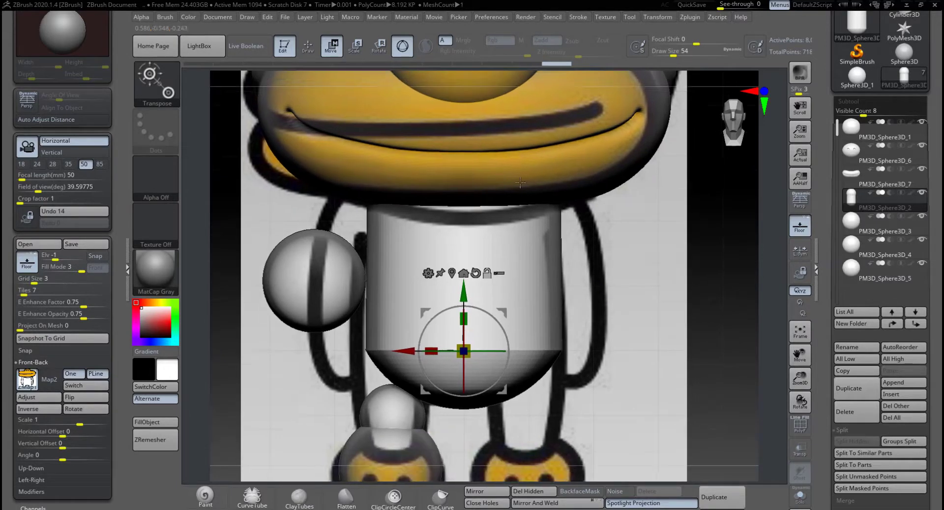
pyautogui.click(308, 46)
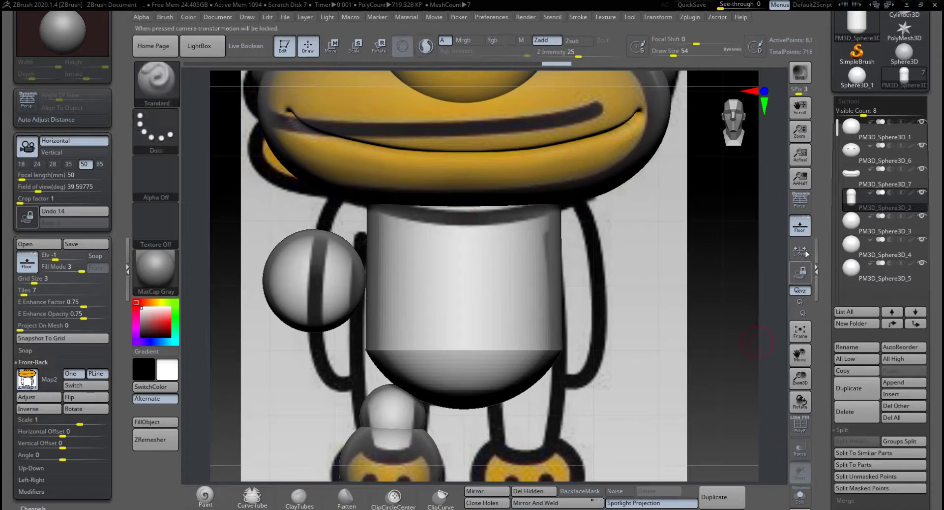
pyautogui.click(800, 226)
pyautogui.moveTo(402, 350)
pyautogui.keyDown('ctrl'); pyautogui.mouseDown()
pyautogui.moveTo(428, 340)
pyautogui.moveTo(490, 350)
pyautogui.mouseUp(); pyautogui.keyUp('ctrl')
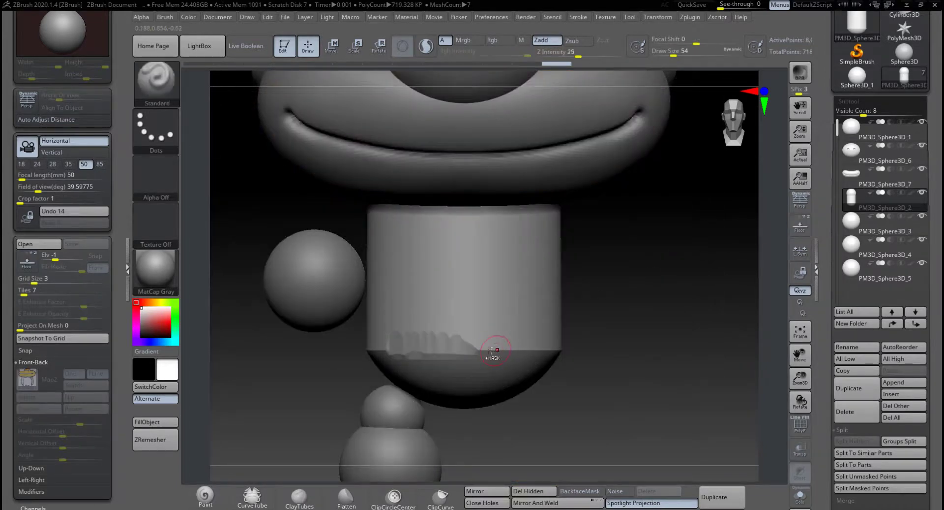
pyautogui.hotkey('ctrl', 'z')
pyautogui.hotkey('ctrl', 'z')
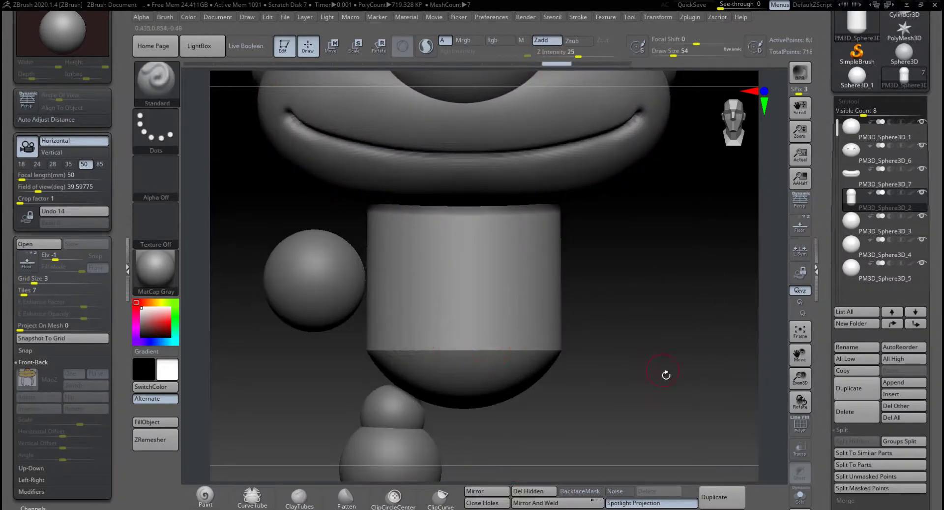
# Turn on the polyframe and ghost transparency to examine the stretched body's mesh inside the head.
pyautogui.moveTo(666, 375); pyautogui.dragTo(733, 380)
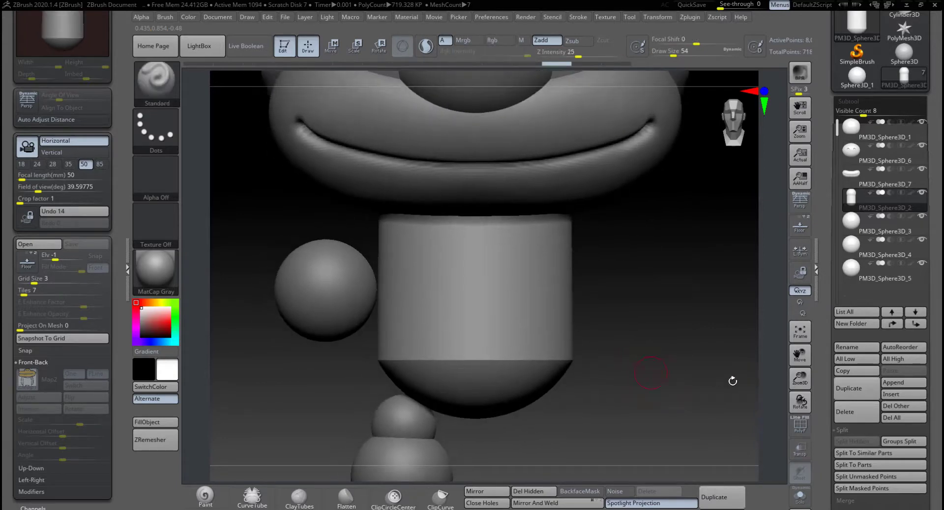
pyautogui.click(801, 429)
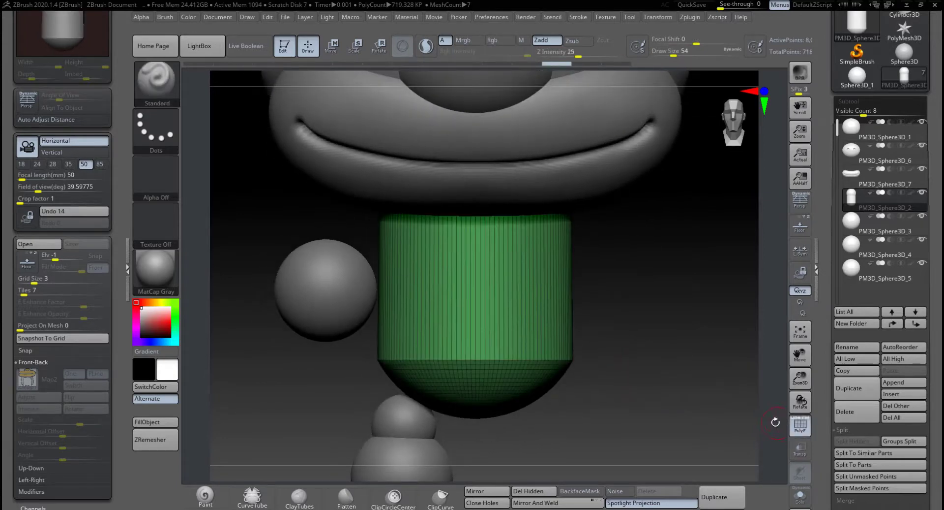
pyautogui.click(806, 453)
pyautogui.moveTo(640, 352)
pyautogui.keyDown('alt'); pyautogui.mouseDown()
pyautogui.moveTo(639, 385)
pyautogui.moveTo(679, 381)
pyautogui.moveTo(635, 375)
pyautogui.moveTo(672, 367)
pyautogui.mouseUp(); pyautogui.keyUp('alt')
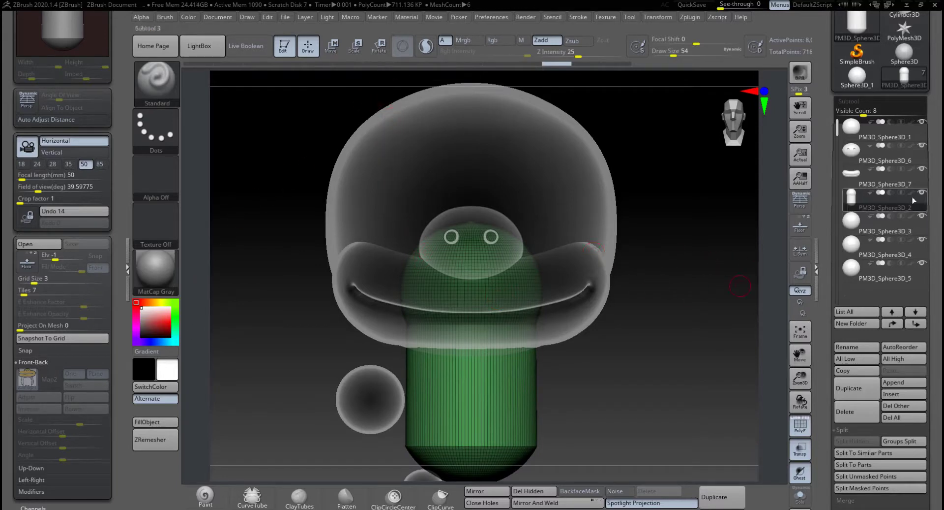
# Isolate the stretched body subtool by hiding all the other subtools.
pyautogui.moveTo(914, 202)
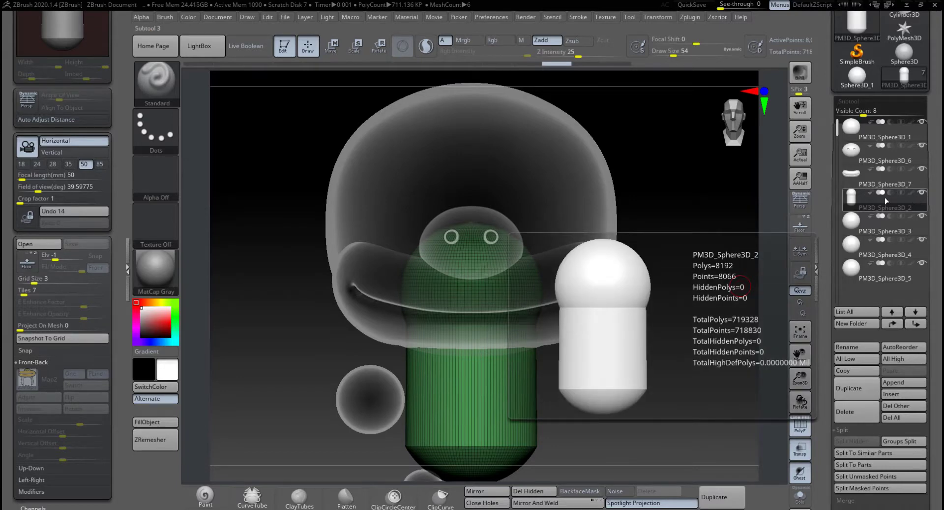
pyautogui.press('shift')
pyautogui.keyDown('shift'); pyautogui.click(923, 196); pyautogui.keyUp('shift')
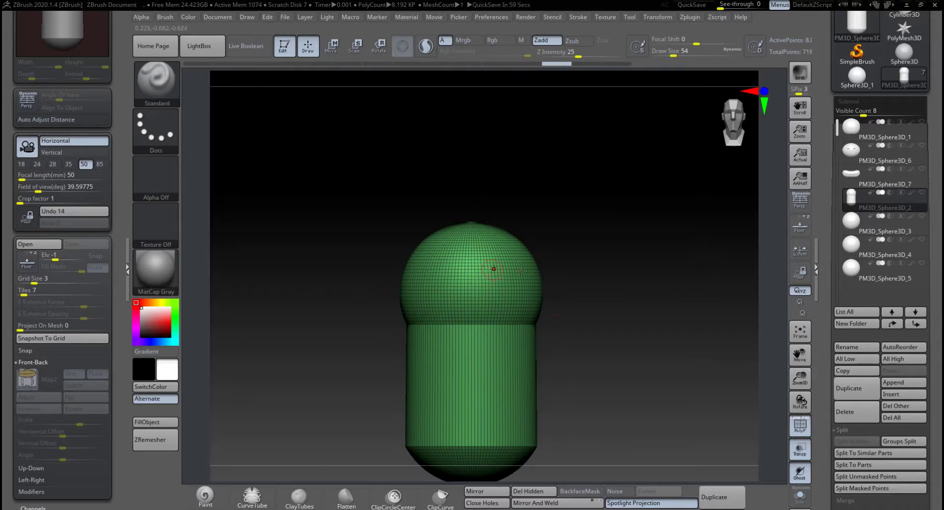
pyautogui.keyDown('alt'); pyautogui.moveTo(569, 282); pyautogui.dragTo(572, 246); pyautogui.keyUp('alt')
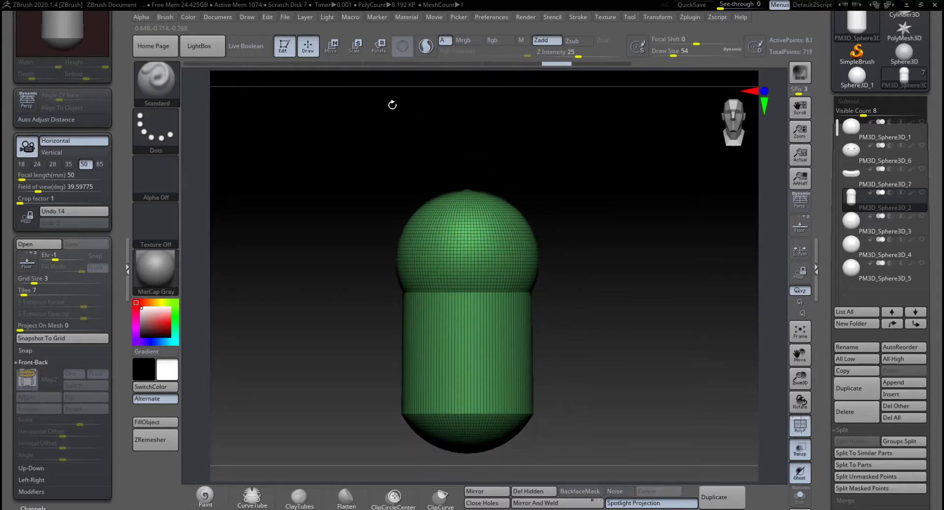
# Try clipping away the upper part of the body with a vertical transpose line, first low on the torso, then just above the ridge.
pyautogui.click(334, 51)
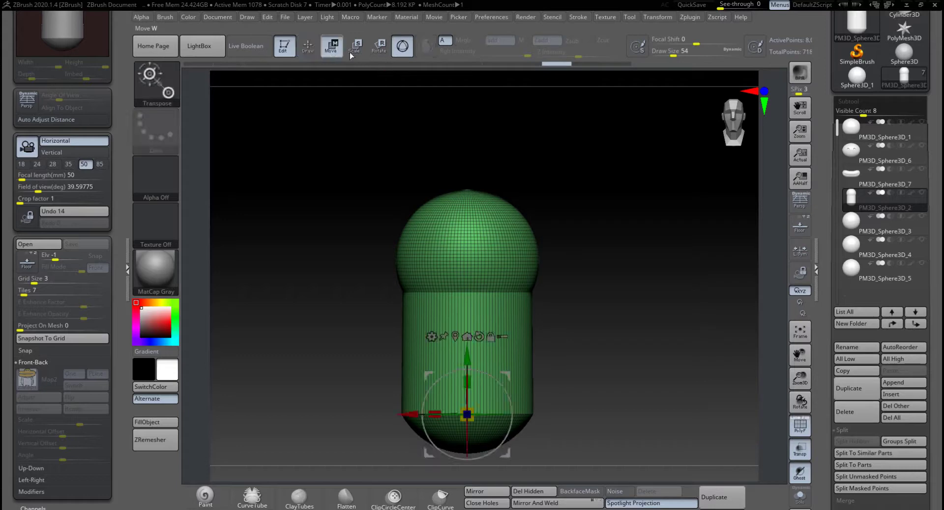
pyautogui.click(404, 51)
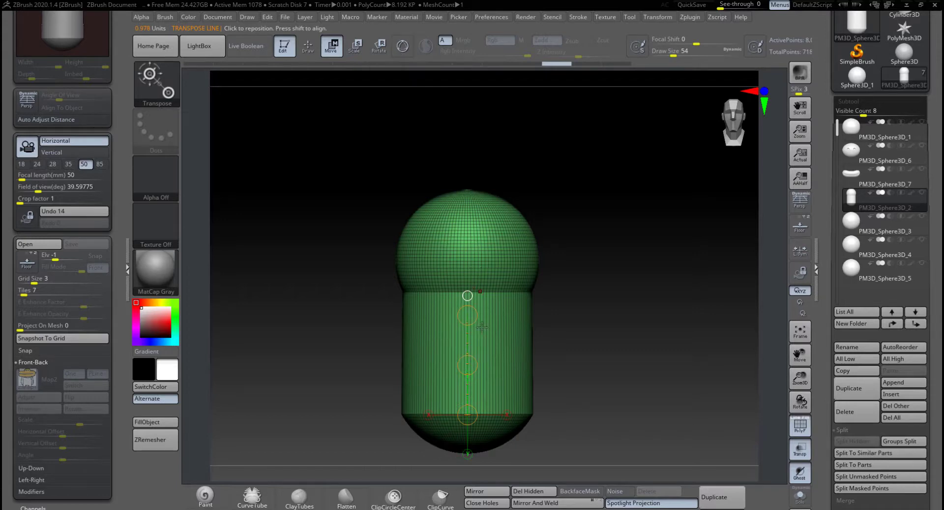
pyautogui.moveTo(467, 254); pyautogui.dragTo(463, 458)
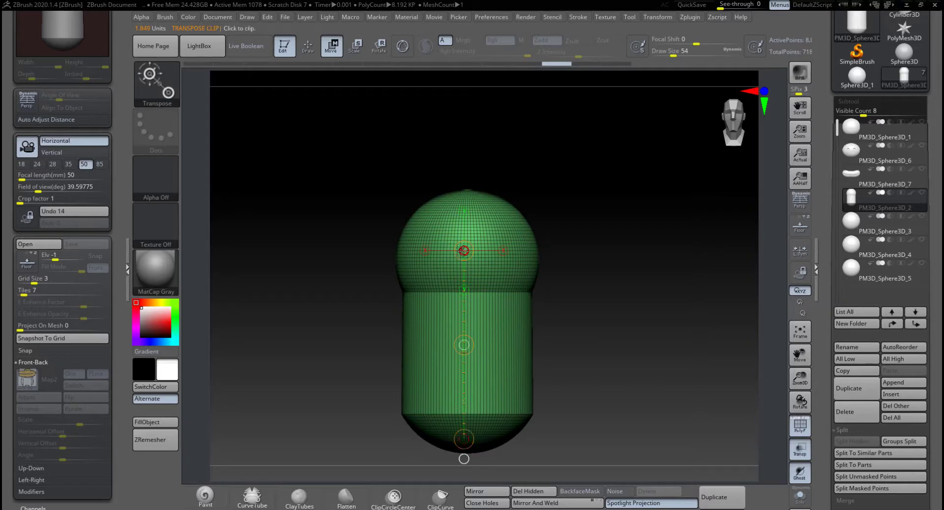
pyautogui.moveTo(464, 251)
pyautogui.mouseDown()
pyautogui.moveTo(459, 362)
pyautogui.moveTo(456, 305)
pyautogui.moveTo(483, 417)
pyautogui.moveTo(480, 285)
pyautogui.mouseUp()
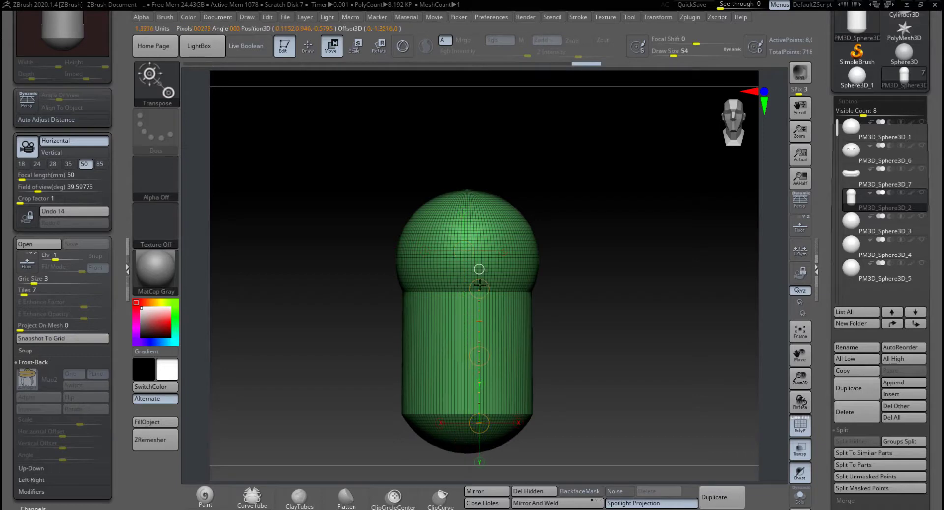
pyautogui.keyDown('shift'); pyautogui.moveTo(489, 183); pyautogui.dragTo(481, 142); pyautogui.keyUp('shift')
pyautogui.moveTo(468, 373)
pyautogui.mouseDown()
pyautogui.moveTo(461, 272)
pyautogui.moveTo(488, 148)
pyautogui.moveTo(466, 143)
pyautogui.mouseUp()
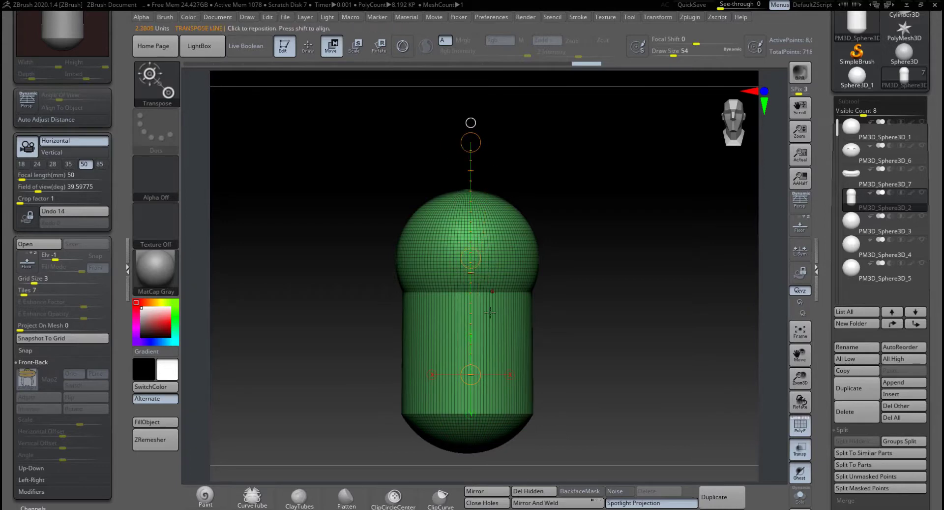
pyautogui.click(471, 375)
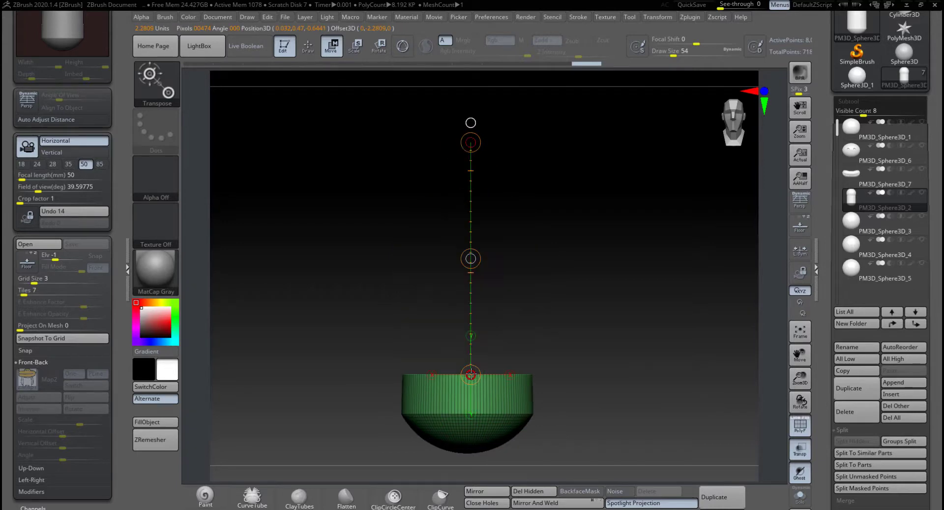
pyautogui.moveTo(471, 374); pyautogui.dragTo(509, 295)
pyautogui.moveTo(582, 276)
pyautogui.mouseDown()
pyautogui.moveTo(592, 308)
pyautogui.moveTo(589, 240)
pyautogui.moveTo(595, 289)
pyautogui.mouseUp()
pyautogui.keyDown('ctrl'); pyautogui.keyDown('shift'); pyautogui.click(583, 256); pyautogui.keyUp('shift'); pyautogui.keyUp('ctrl')
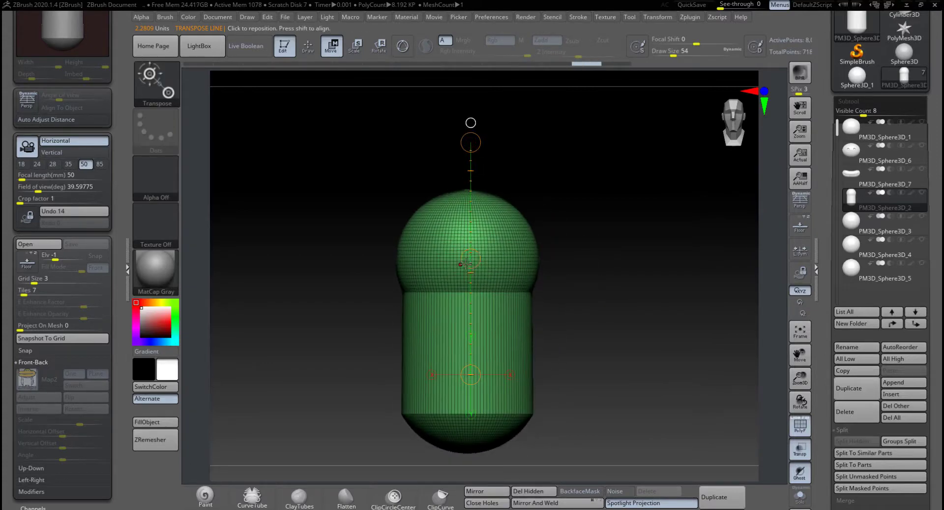
pyautogui.keyDown('ctrl'); pyautogui.moveTo(469, 374); pyautogui.dragTo(476, 279); pyautogui.keyUp('ctrl')
pyautogui.moveTo(573, 253)
pyautogui.mouseDown()
pyautogui.moveTo(574, 293)
pyautogui.moveTo(569, 209)
pyautogui.moveTo(588, 226)
pyautogui.moveTo(575, 270)
pyautogui.mouseUp()
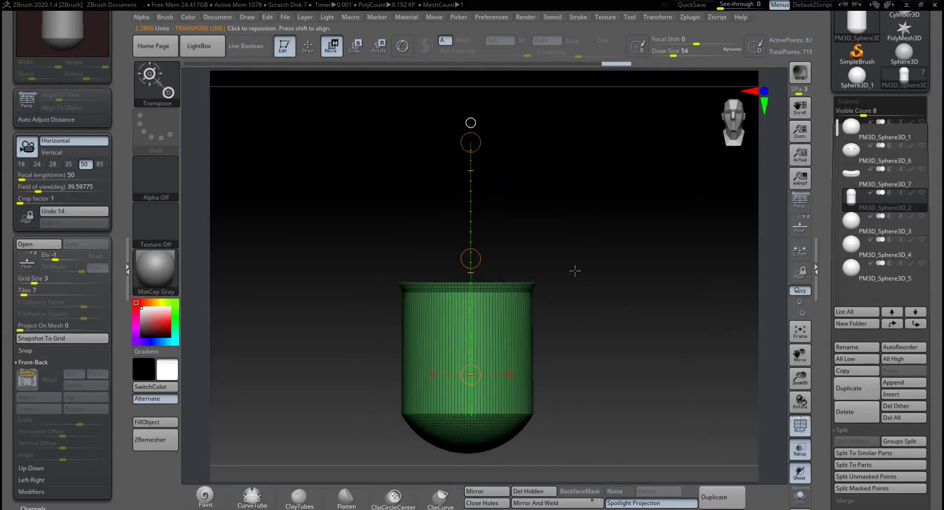
# Return to Draw mode with the whole body restored and replace the SelectRect brush with ClipRect.
pyautogui.click(313, 51)
pyautogui.keyDown('ctrl'); pyautogui.keyDown('shift'); pyautogui.click(543, 279); pyautogui.keyUp('shift'); pyautogui.keyUp('ctrl')
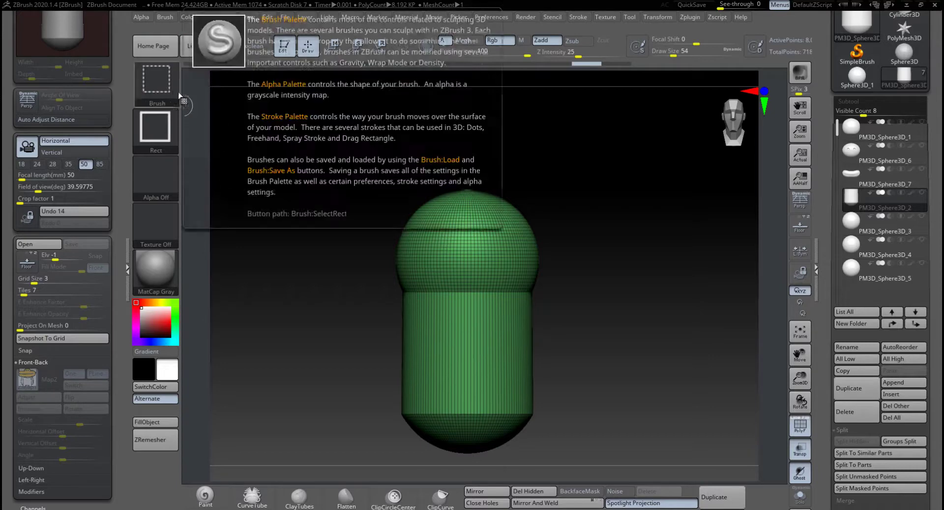
pyautogui.hotkey('ctrl', 'shift')
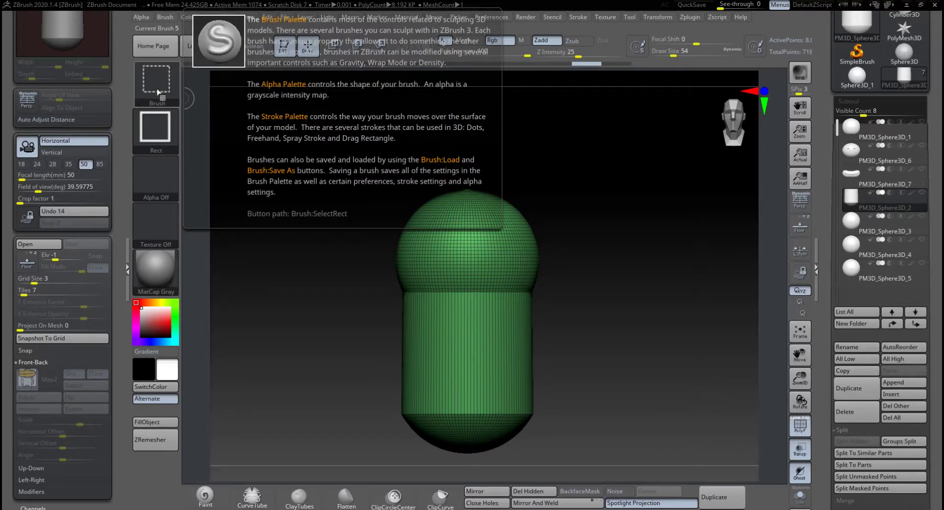
pyautogui.click(157, 92)
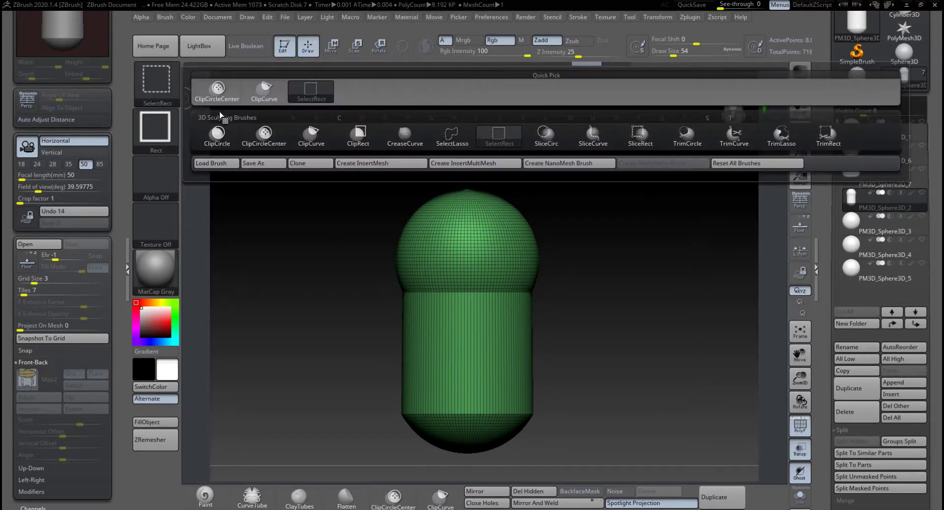
pyautogui.press('ctrl')
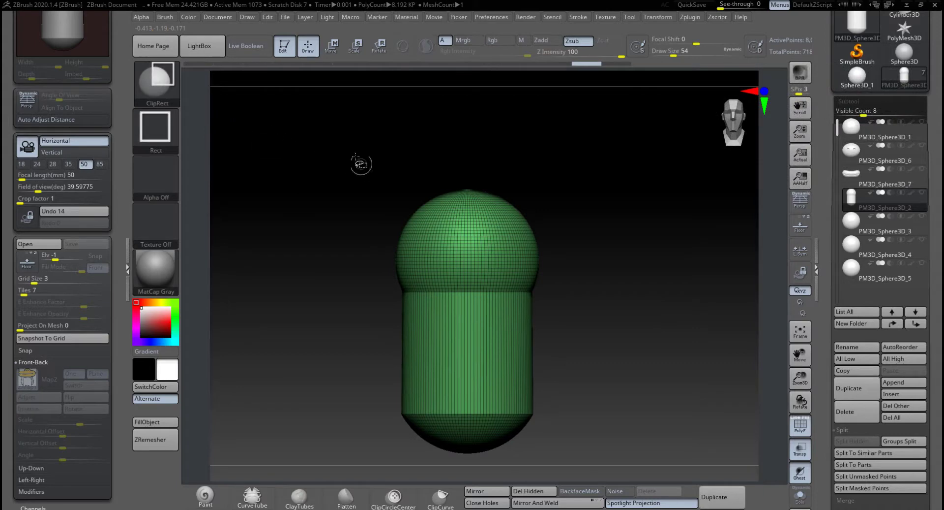
# Try ClipRect rectangles over the rounded upper part of the body, undoing each resulting clip.
pyautogui.keyDown('ctrl'); pyautogui.keyDown('shift'); pyautogui.moveTo(352, 153); pyautogui.dragTo(590, 293); pyautogui.keyUp('shift'); pyautogui.keyUp('ctrl')
pyautogui.keyDown('ctrl'); pyautogui.keyDown('shift'); pyautogui.click(585, 291); pyautogui.keyUp('shift'); pyautogui.keyUp('ctrl')
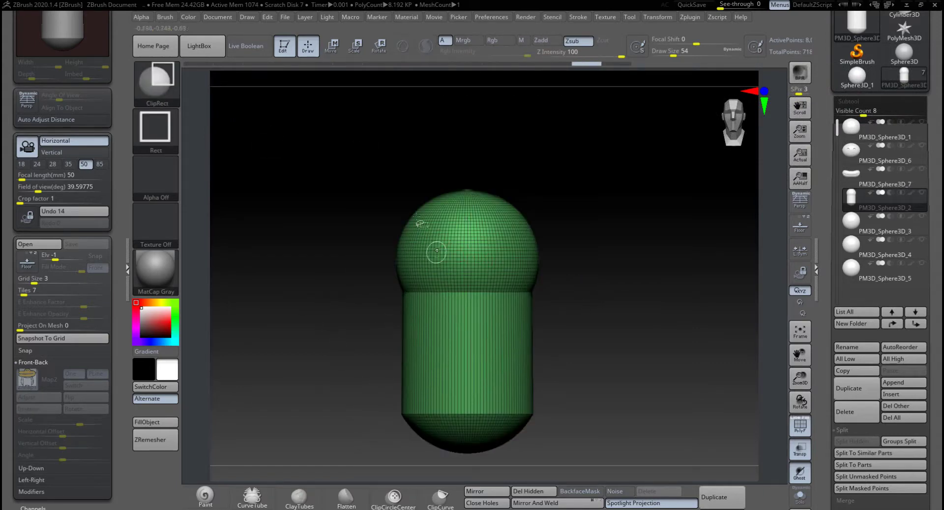
pyautogui.keyDown('ctrl'); pyautogui.keyDown('shift'); pyautogui.moveTo(333, 160); pyautogui.dragTo(611, 291); pyautogui.keyUp('shift'); pyautogui.keyUp('ctrl')
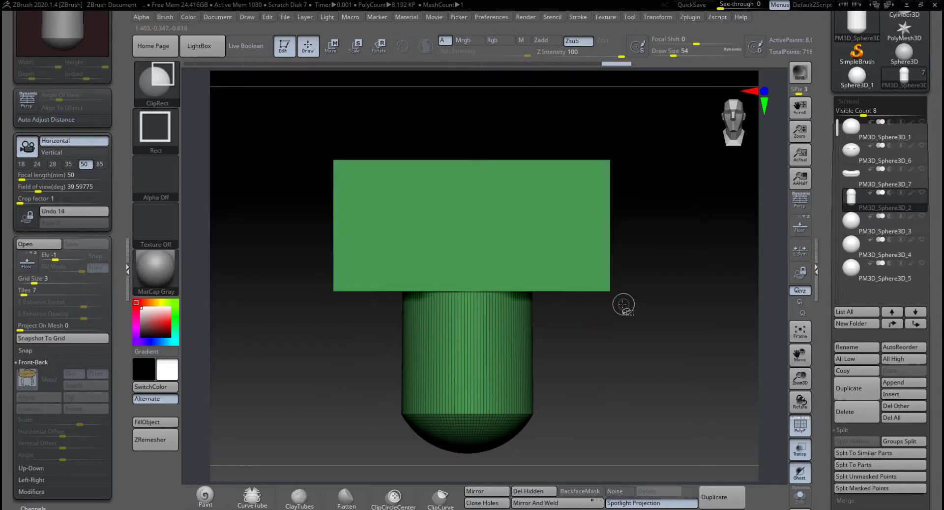
pyautogui.hotkey('ctrl', 'z')
pyautogui.keyDown('ctrl'); pyautogui.keyDown('shift'); pyautogui.moveTo(331, 180); pyautogui.dragTo(607, 282); pyautogui.keyUp('shift'); pyautogui.keyUp('ctrl')
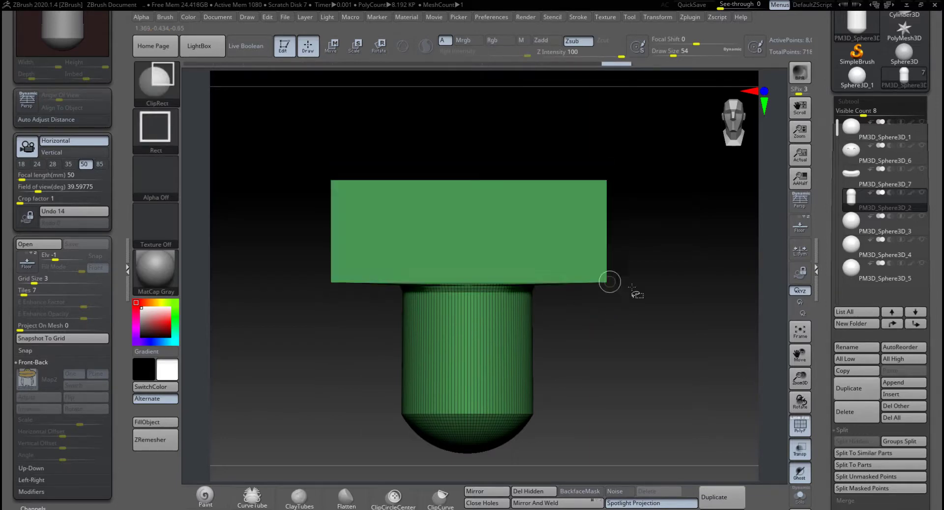
pyautogui.hotkey('ctrl', 'z')
# Clip off the body's rounded top with a ClipRect rectangle around the lower body up to just above the ridge, undoing the first attempt.
pyautogui.keyDown('alt'); pyautogui.moveTo(556, 373); pyautogui.dragTo(541, 345); pyautogui.keyUp('alt')
pyautogui.keyDown('ctrl'); pyautogui.keyDown('shift'); pyautogui.moveTo(342, 438); pyautogui.dragTo(603, 258); pyautogui.keyUp('shift'); pyautogui.keyUp('ctrl')
pyautogui.hotkey('ctrl', 'z')
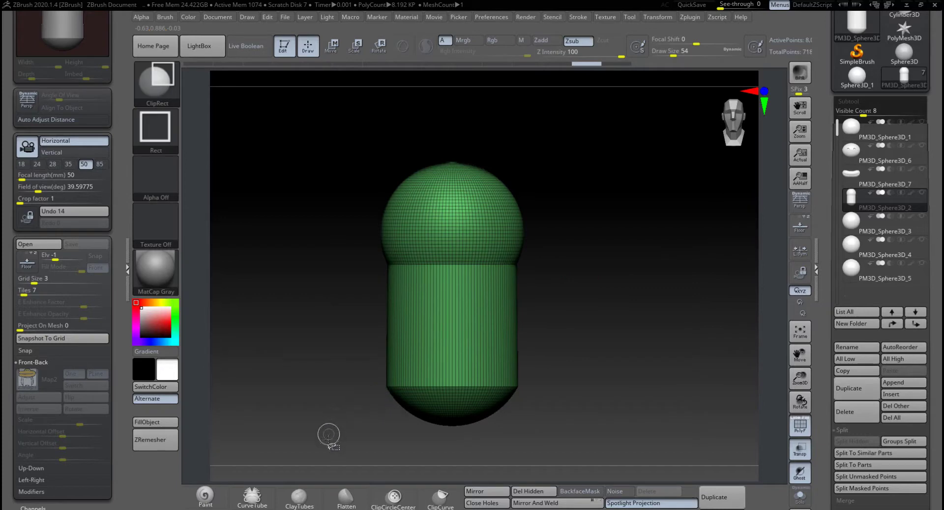
pyautogui.moveTo(351, 440)
pyautogui.keyDown('ctrl'); pyautogui.keyDown('shift'); pyautogui.mouseDown()
pyautogui.moveTo(469, 424)
pyautogui.moveTo(576, 327)
pyautogui.moveTo(585, 247)
pyautogui.moveTo(573, 253)
pyautogui.mouseUp(); pyautogui.keyUp('shift'); pyautogui.keyUp('ctrl')
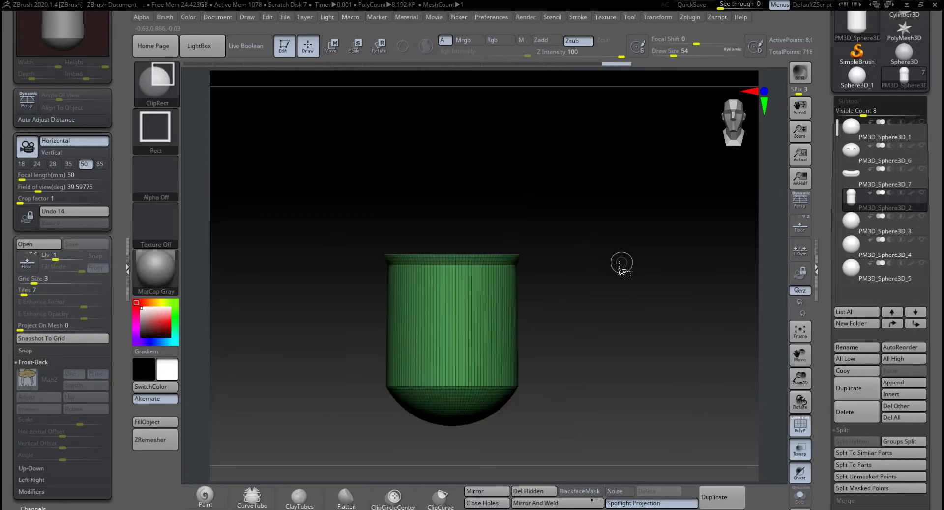
pyautogui.moveTo(563, 302)
pyautogui.mouseDown()
pyautogui.moveTo(566, 333)
pyautogui.moveTo(534, 263)
pyautogui.mouseUp()
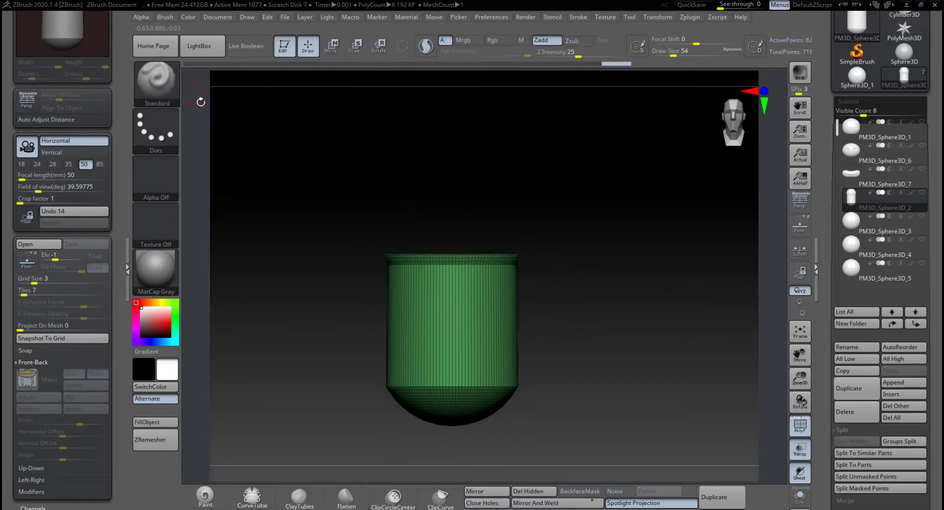
# Switch the ClipRect brush back to SelectRect and stay in Draw mode.
pyautogui.keyDown('ctrl'); pyautogui.keyDown('shift'); pyautogui.click(157, 81); pyautogui.keyUp('shift'); pyautogui.keyUp('ctrl')
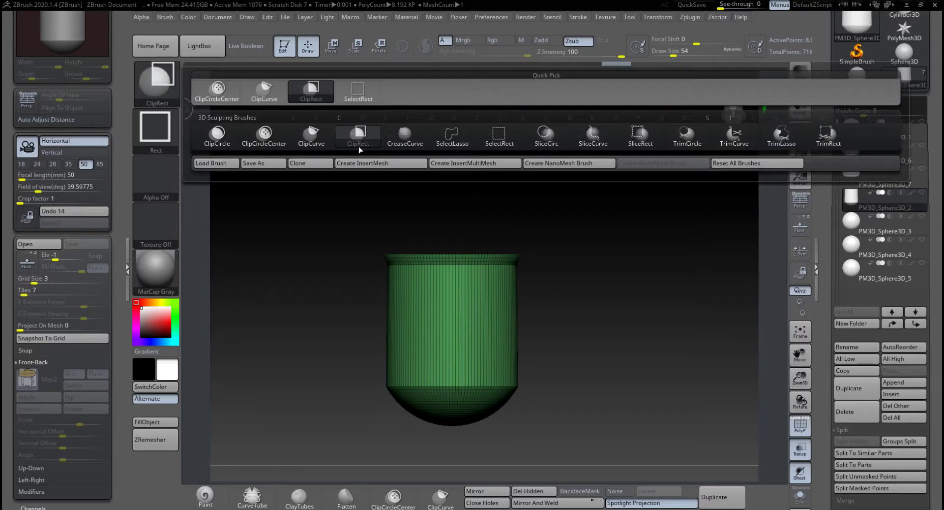
pyautogui.moveTo(359, 145)
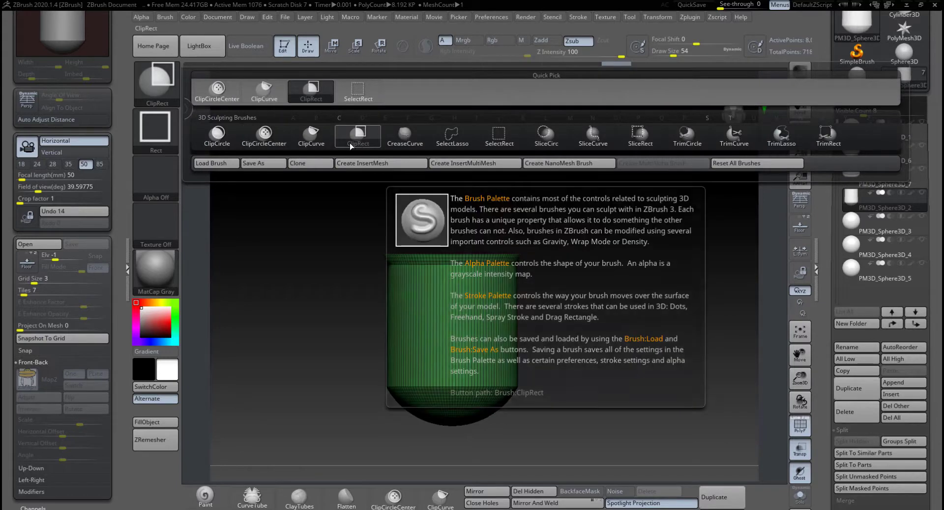
pyautogui.click(500, 137)
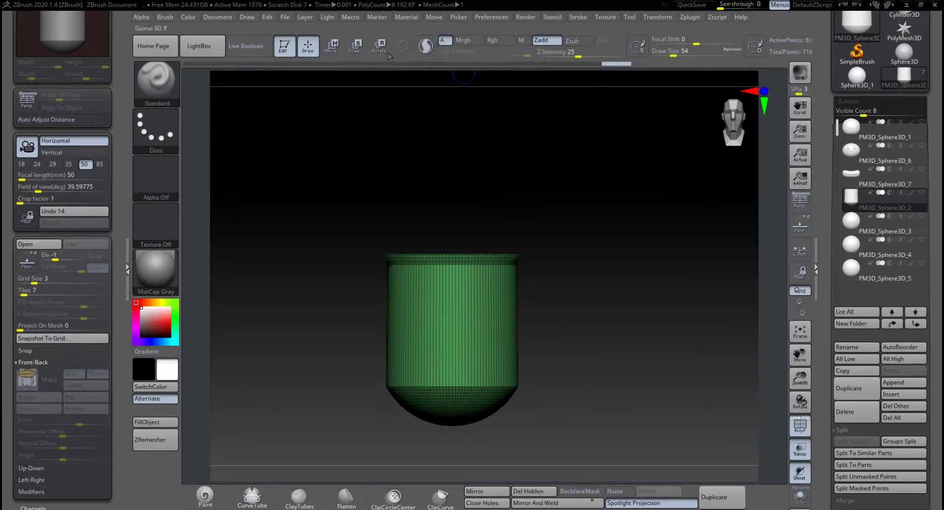
pyautogui.click(330, 55)
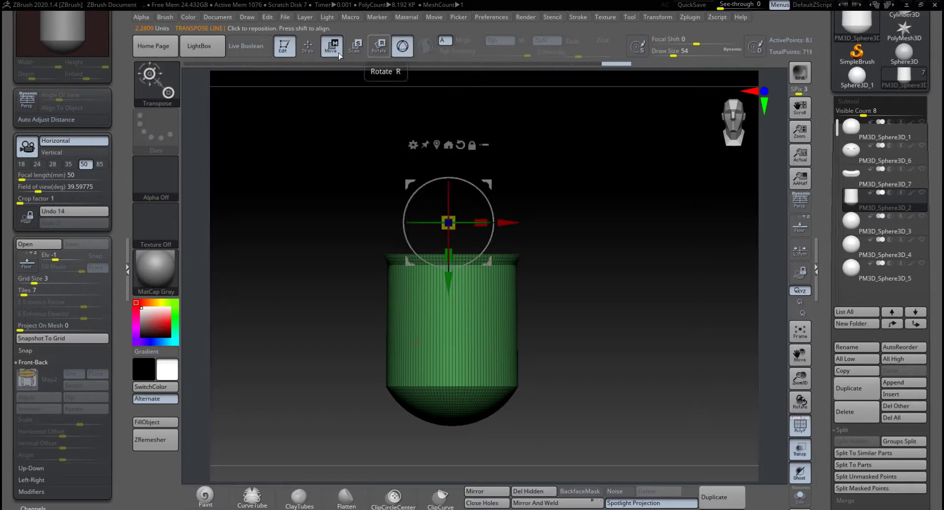
pyautogui.click(308, 46)
# Set the brush's draw size to 140.
pyautogui.keyDown('alt'); pyautogui.moveTo(566, 265); pyautogui.dragTo(565, 275); pyautogui.keyUp('alt')
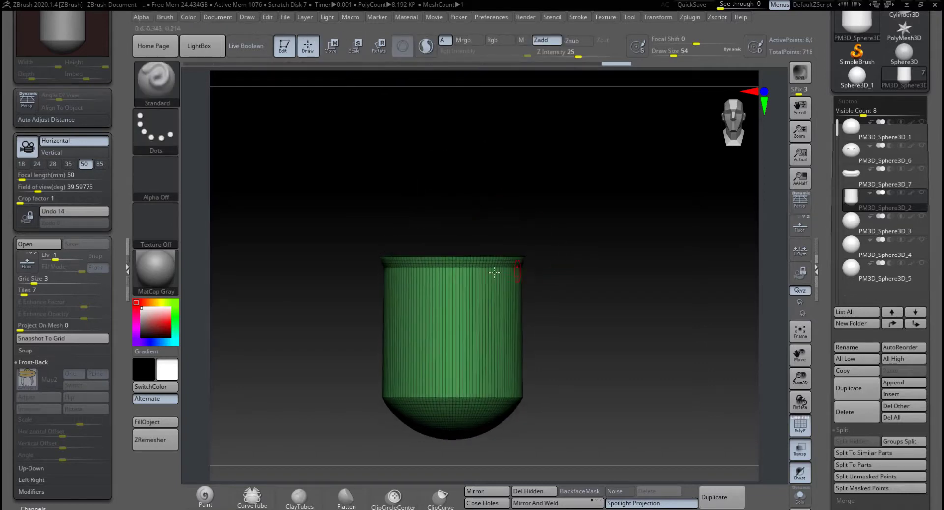
pyautogui.press('space')
pyautogui.moveTo(499, 273); pyautogui.dragTo(510, 272)
pyautogui.press('ctrl')
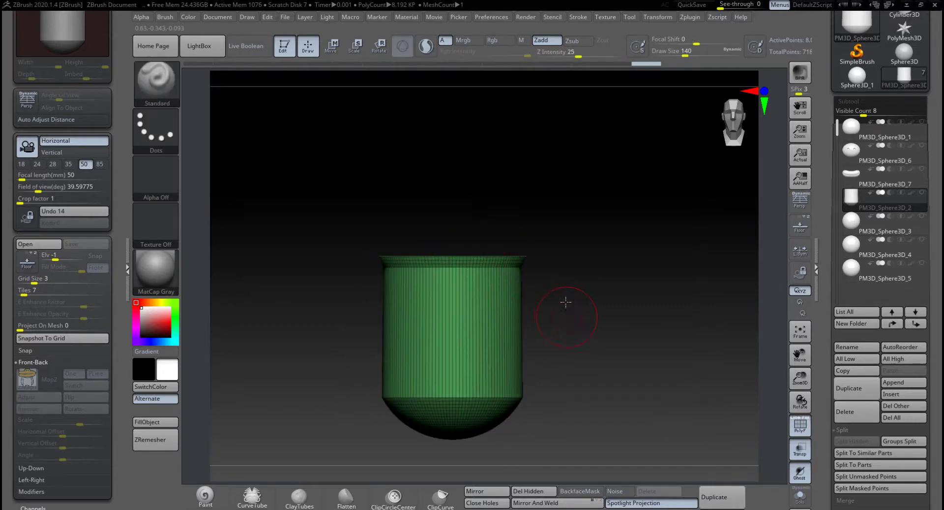
pyautogui.moveTo(565, 301)
pyautogui.mouseDown()
pyautogui.moveTo(592, 307)
pyautogui.moveTo(603, 277)
pyautogui.moveTo(601, 318)
pyautogui.mouseUp()
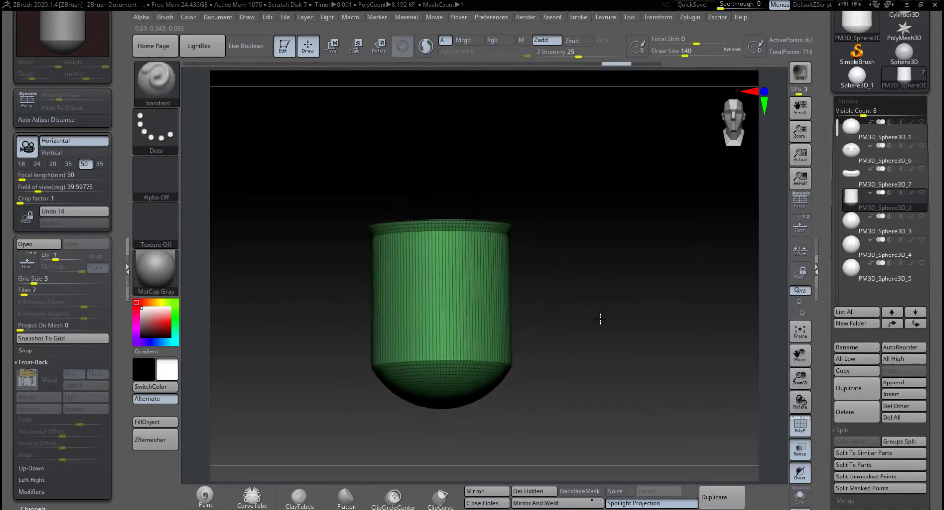
# Remesh the clipped body with ZRemesher, undoing the first result and remeshing again.
pyautogui.scroll(-8, 853, 286)
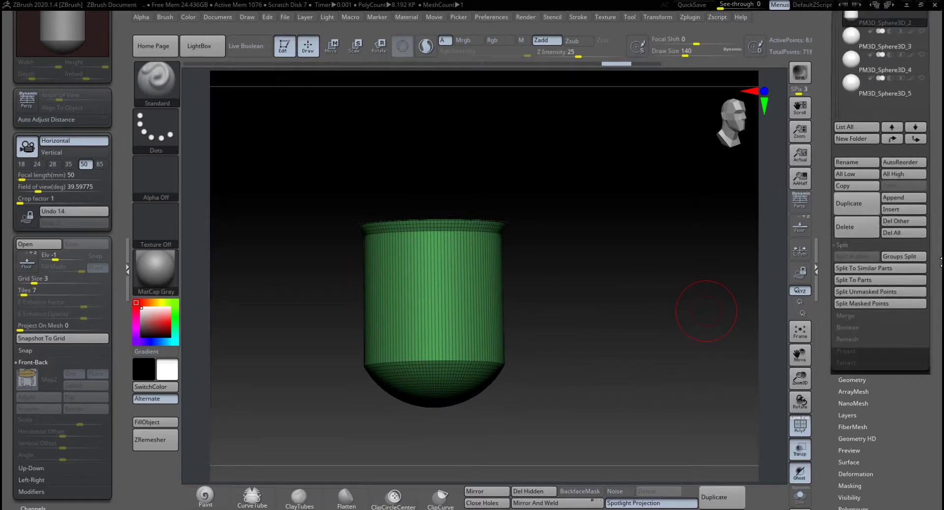
pyautogui.click(853, 286)
pyautogui.scroll(-7, 856, 245)
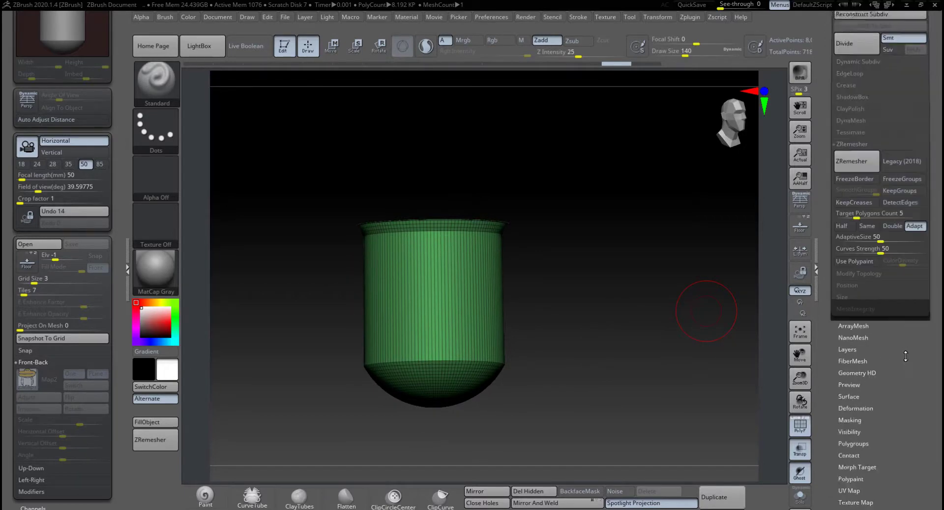
pyautogui.click(857, 238)
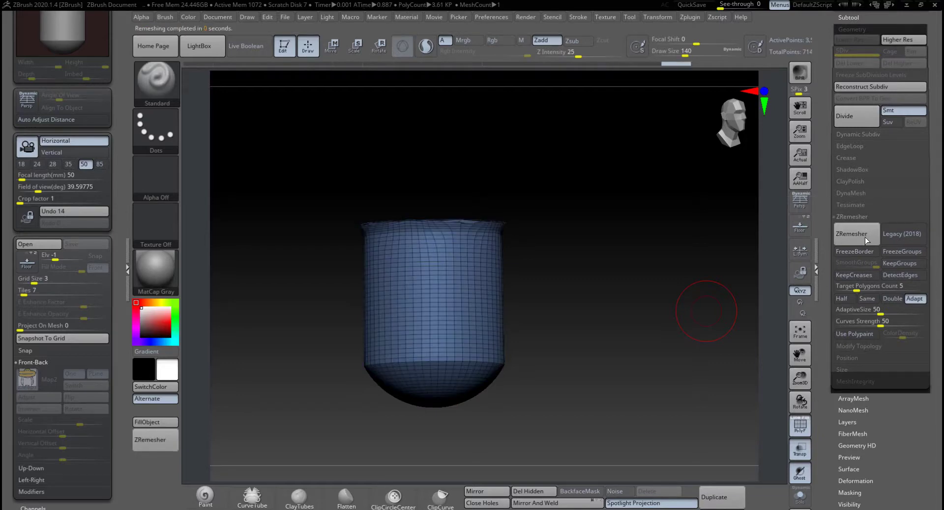
pyautogui.click(866, 237)
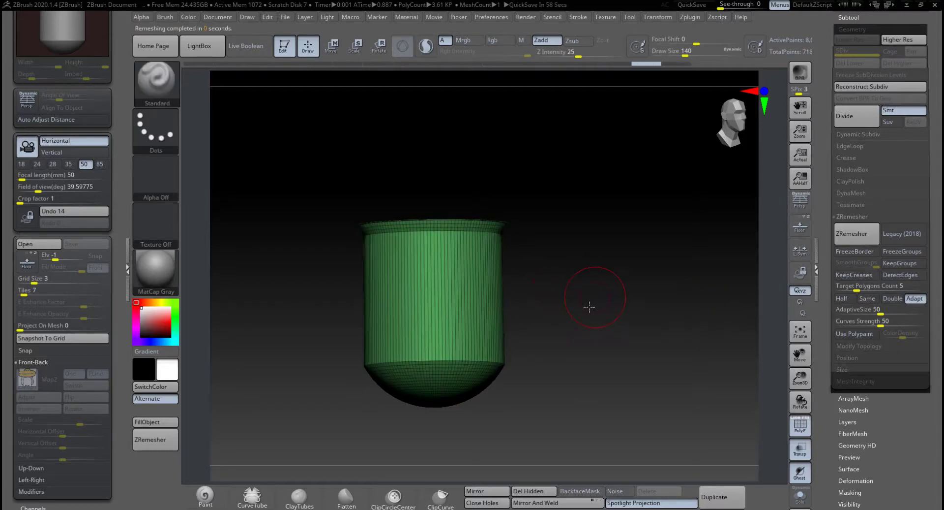
pyautogui.keyDown('shift'); pyautogui.moveTo(589, 307); pyautogui.dragTo(570, 303); pyautogui.keyUp('shift')
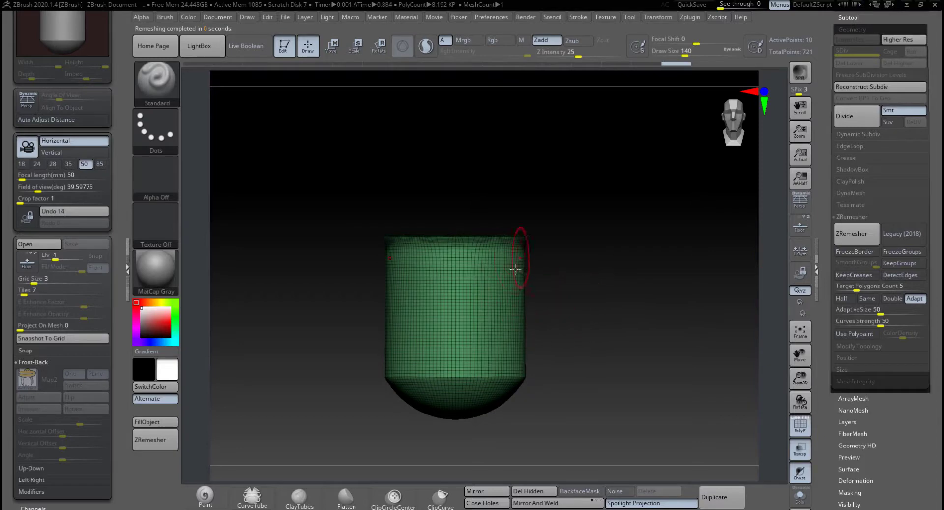
# Smooth the remeshed torso's upper rim with the Smooth brush from several sides.
pyautogui.moveTo(575, 280); pyautogui.dragTo(559, 249)
pyautogui.keyDown('shift'); pyautogui.moveTo(475, 241); pyautogui.dragTo(489, 240); pyautogui.keyUp('shift')
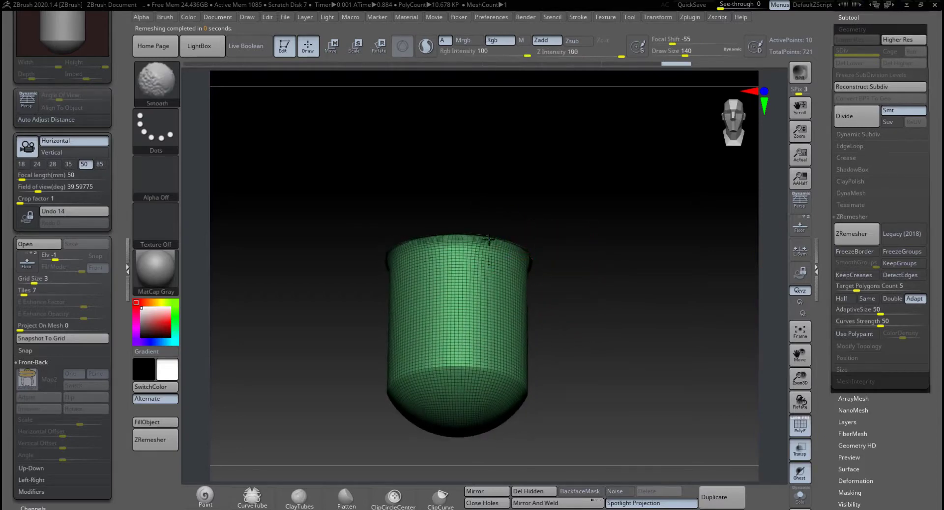
pyautogui.moveTo(577, 255); pyautogui.dragTo(542, 257)
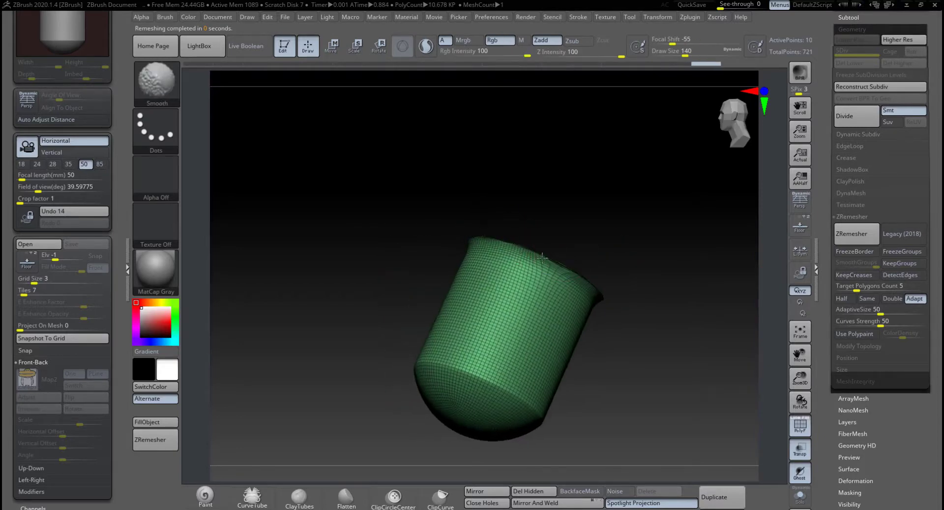
pyautogui.moveTo(678, 306); pyautogui.dragTo(565, 275)
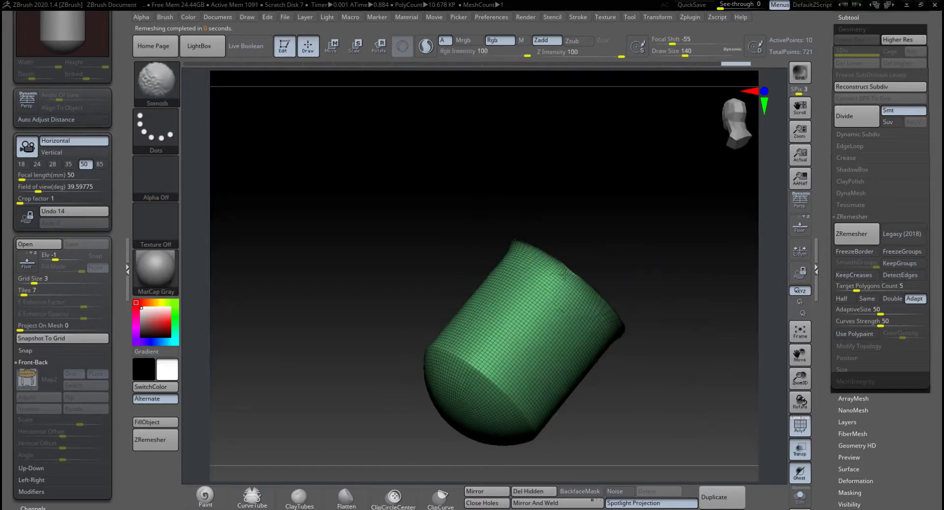
pyautogui.keyDown('shift'); pyautogui.moveTo(627, 321); pyautogui.dragTo(620, 310); pyautogui.keyUp('shift')
pyautogui.moveTo(685, 325)
pyautogui.mouseDown()
pyautogui.moveTo(648, 335)
pyautogui.moveTo(598, 317)
pyautogui.mouseUp()
pyautogui.moveTo(671, 293)
pyautogui.mouseDown()
pyautogui.moveTo(642, 285)
pyautogui.moveTo(602, 305)
pyautogui.moveTo(639, 308)
pyautogui.mouseUp()
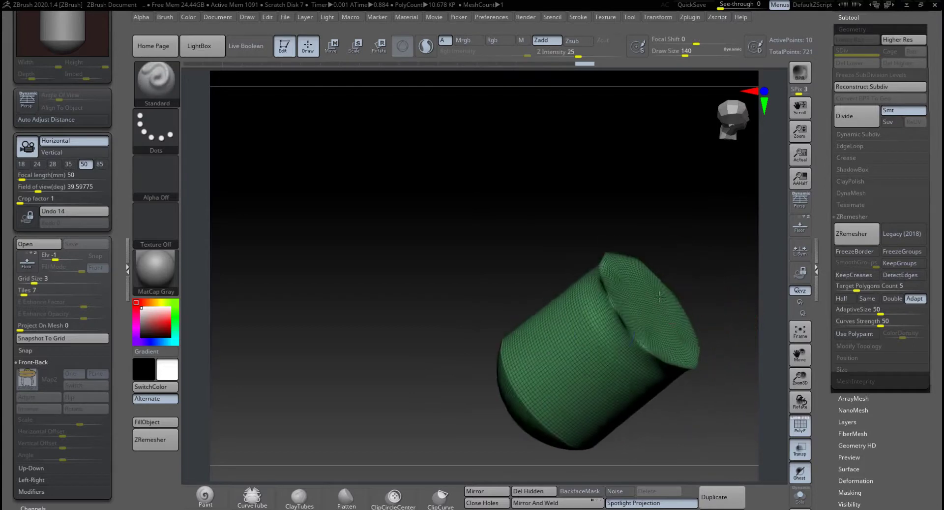
pyautogui.moveTo(460, 276)
pyautogui.mouseDown()
pyautogui.moveTo(626, 260)
pyautogui.moveTo(631, 351)
pyautogui.moveTo(645, 352)
pyautogui.mouseUp()
pyautogui.moveTo(646, 352)
pyautogui.keyDown('alt'); pyautogui.mouseDown()
pyautogui.moveTo(647, 265)
pyautogui.moveTo(751, 354)
pyautogui.mouseUp(); pyautogui.keyUp('alt')
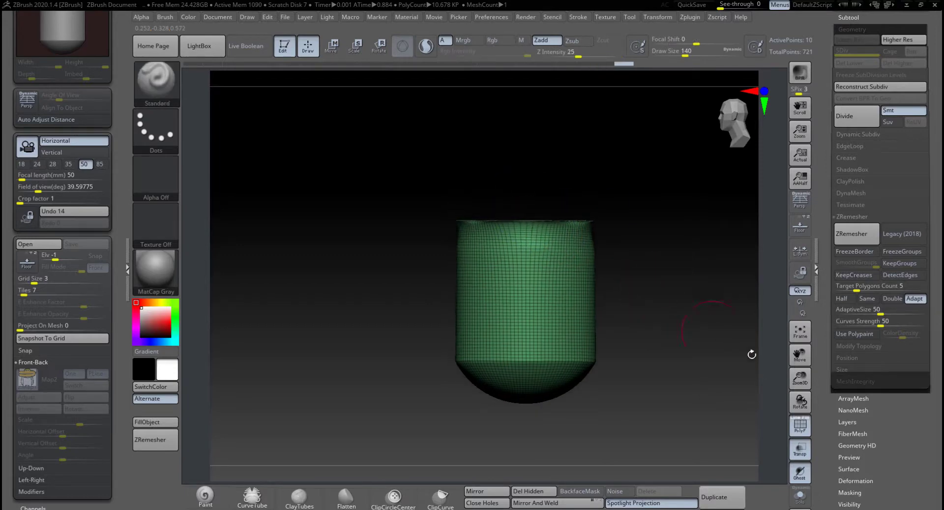
# Turn the floor reference on and make all the duck's subtools visible around the torso.
pyautogui.click(800, 427)
pyautogui.click(801, 428)
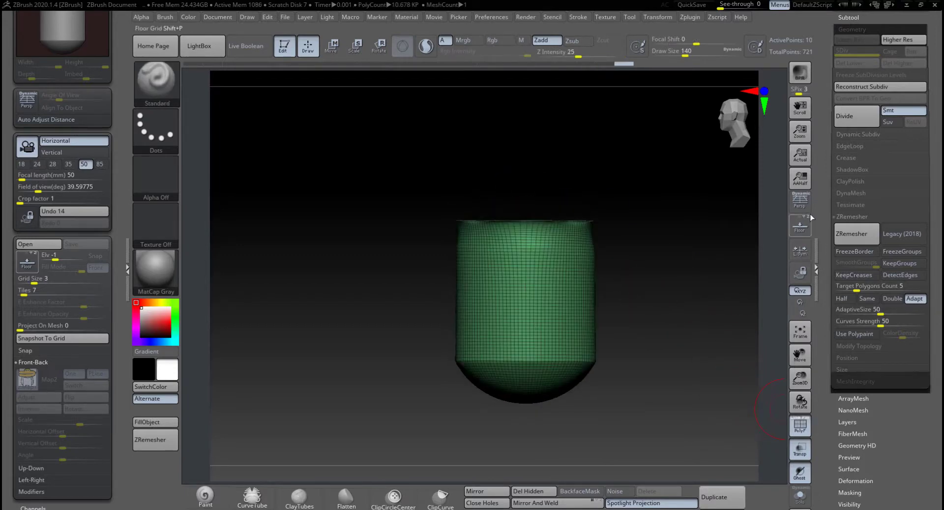
pyautogui.click(802, 230)
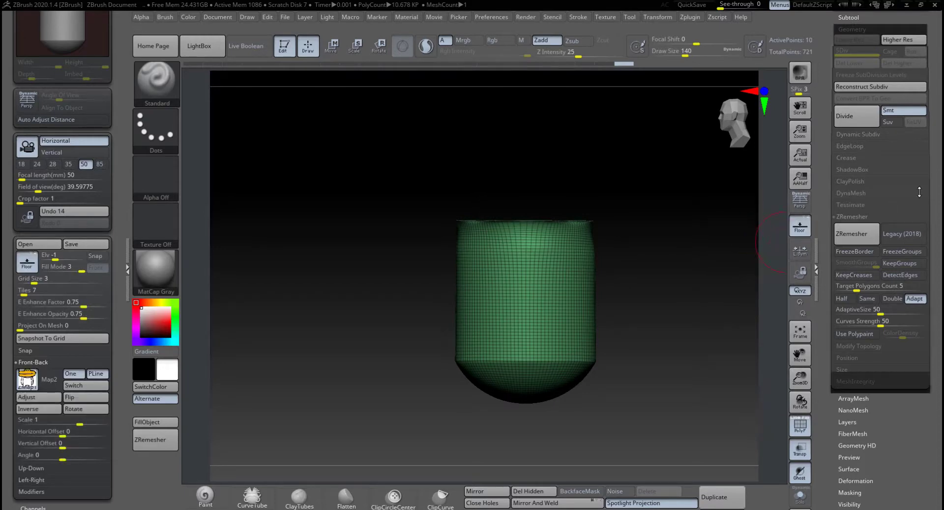
pyautogui.scroll(5, 919, 191)
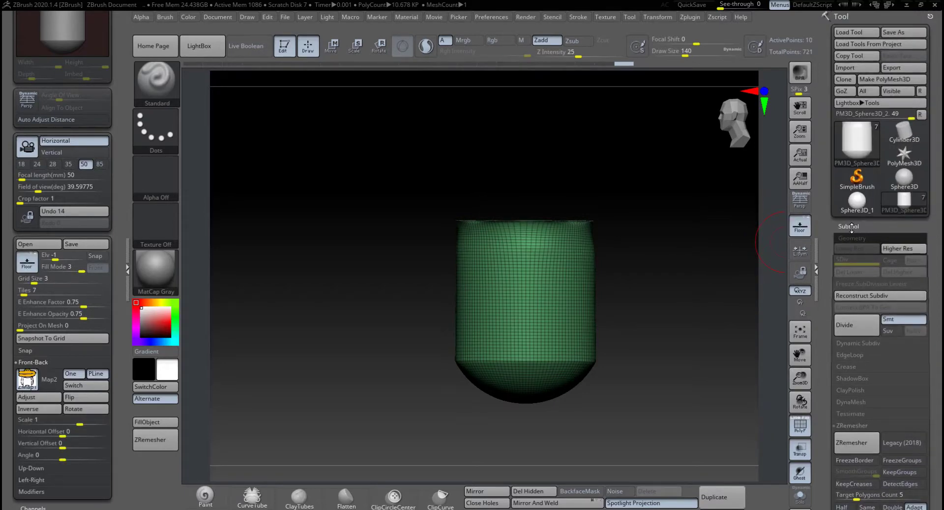
pyautogui.click(852, 228)
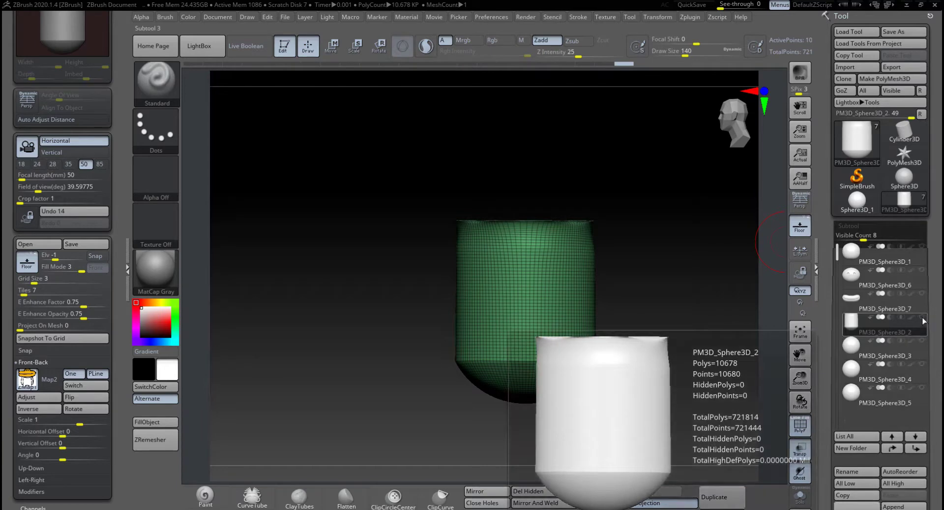
pyautogui.keyDown('shift'); pyautogui.click(924, 318); pyautogui.keyUp('shift')
pyautogui.keyDown('shift'); pyautogui.click(924, 318); pyautogui.keyUp('shift')
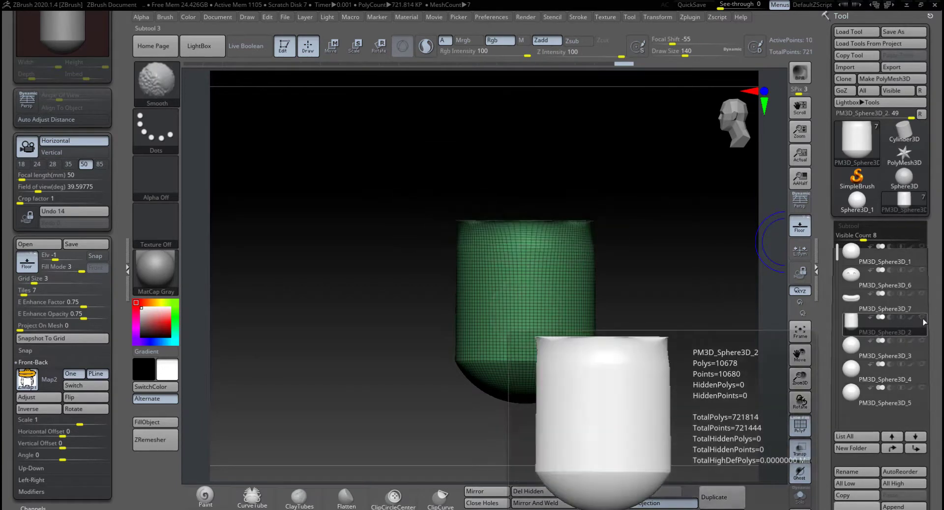
pyautogui.keyDown('shift'); pyautogui.click(923, 319); pyautogui.keyUp('shift')
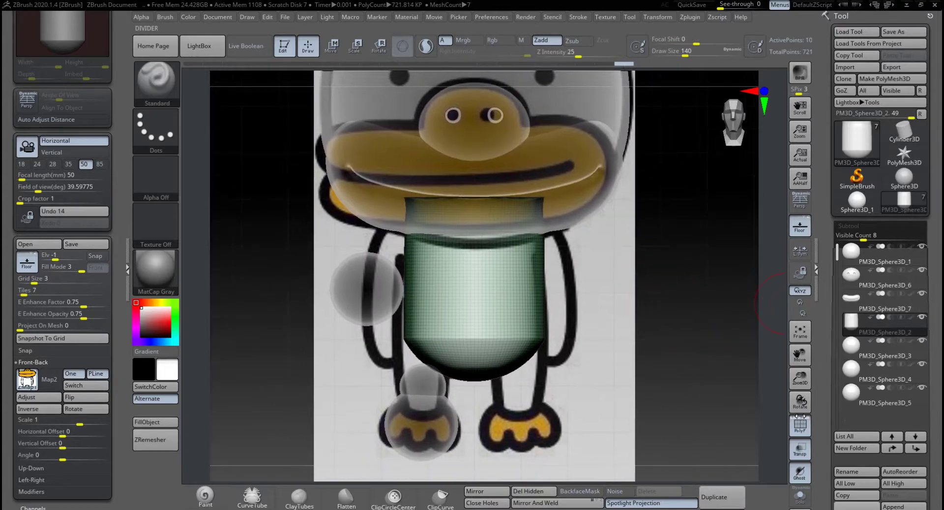
# Hide the floor reference and polyframe, and smooth the hard edge above the torso's rounded underside.
pyautogui.click(801, 424)
pyautogui.click(800, 424)
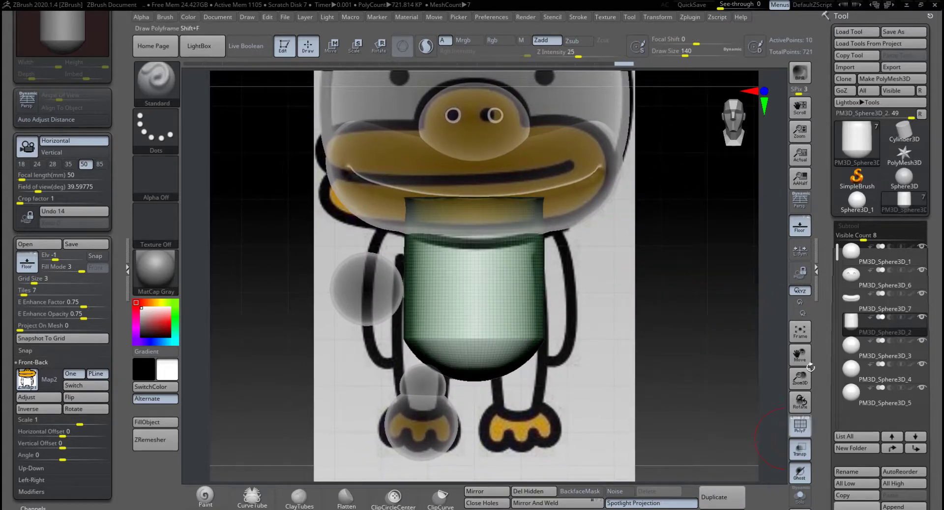
pyautogui.click(801, 227)
pyautogui.click(804, 430)
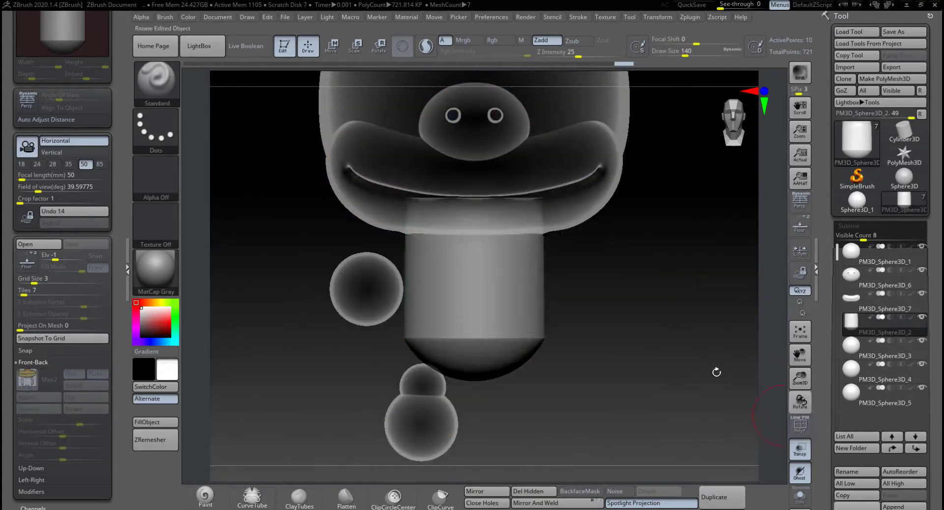
pyautogui.press('shift')
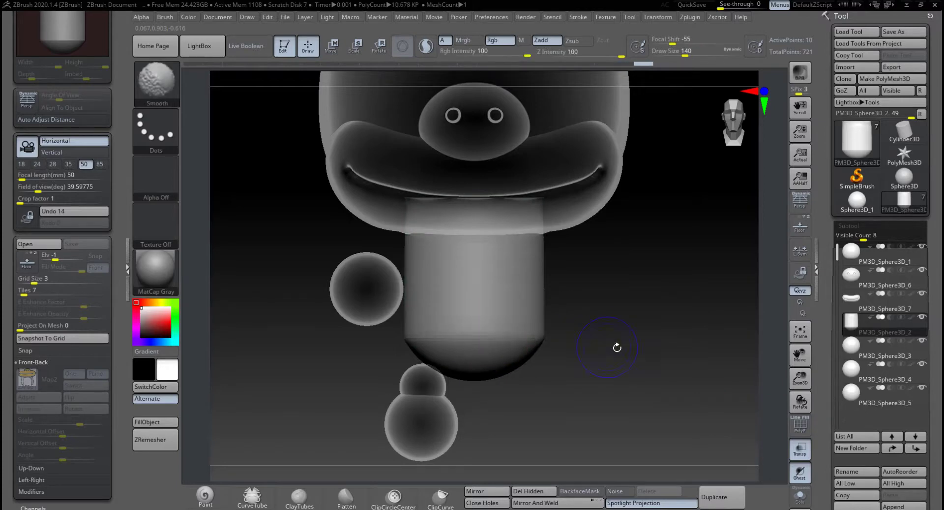
pyautogui.moveTo(616, 343); pyautogui.dragTo(573, 342)
pyautogui.keyDown('shift'); pyautogui.moveTo(635, 350); pyautogui.dragTo(635, 337); pyautogui.keyUp('shift')
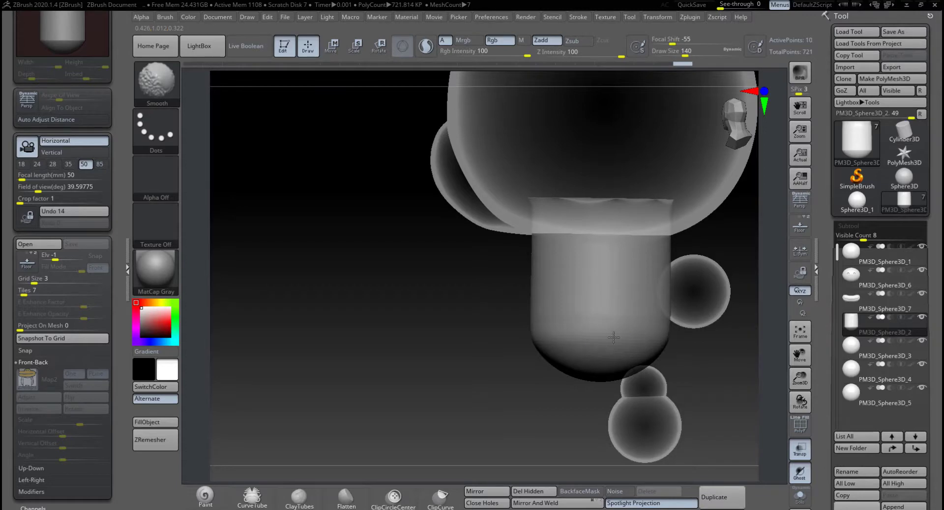
pyautogui.keyDown('shift'); pyautogui.moveTo(410, 363); pyautogui.dragTo(622, 361); pyautogui.keyUp('shift')
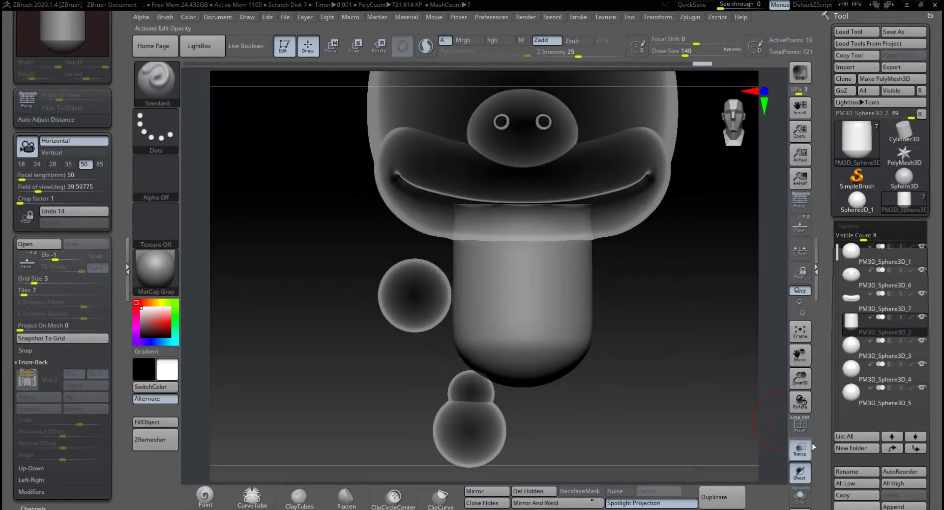
# With transparency off and the front reference shown, place the gizmo on the lower torso and scale the torso up slightly.
pyautogui.click(803, 455)
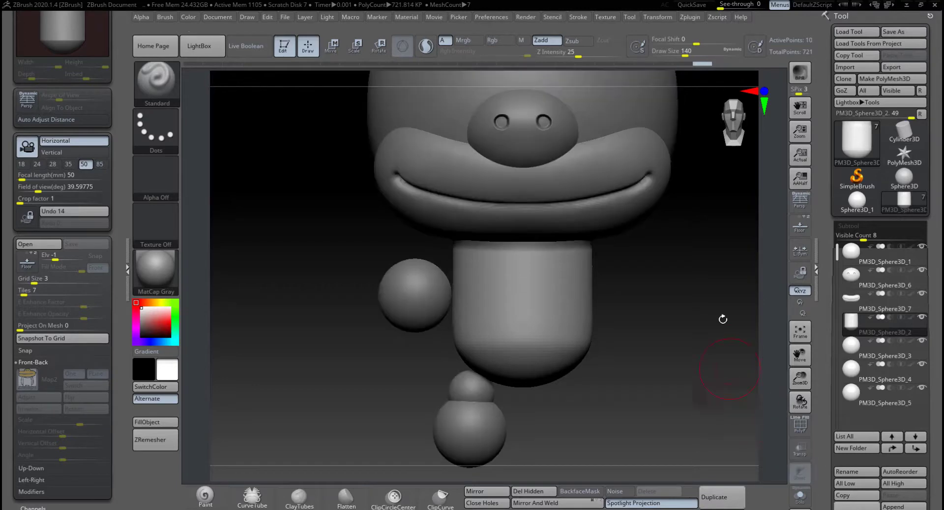
pyautogui.click(801, 225)
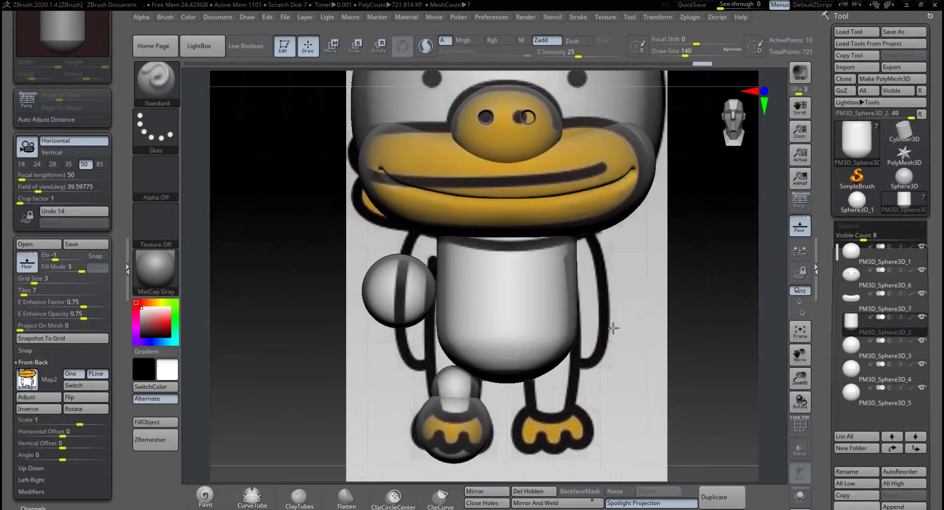
pyautogui.moveTo(614, 327); pyautogui.dragTo(586, 347)
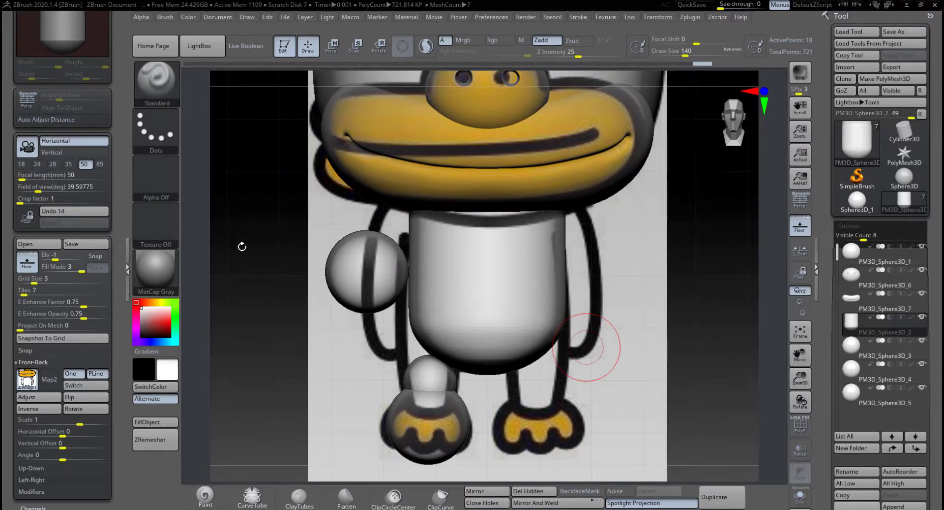
pyautogui.press('w')
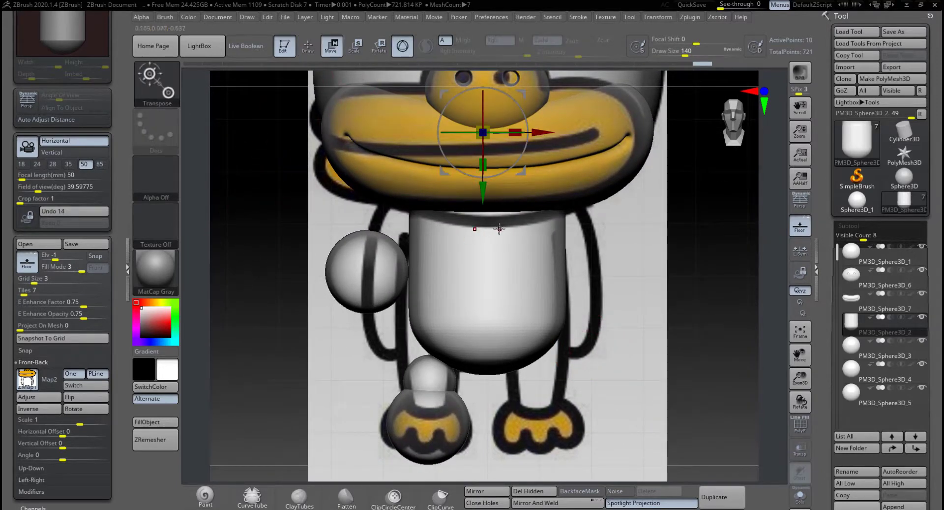
pyautogui.keyDown('alt'); pyautogui.moveTo(484, 192); pyautogui.dragTo(495, 389); pyautogui.keyUp('alt')
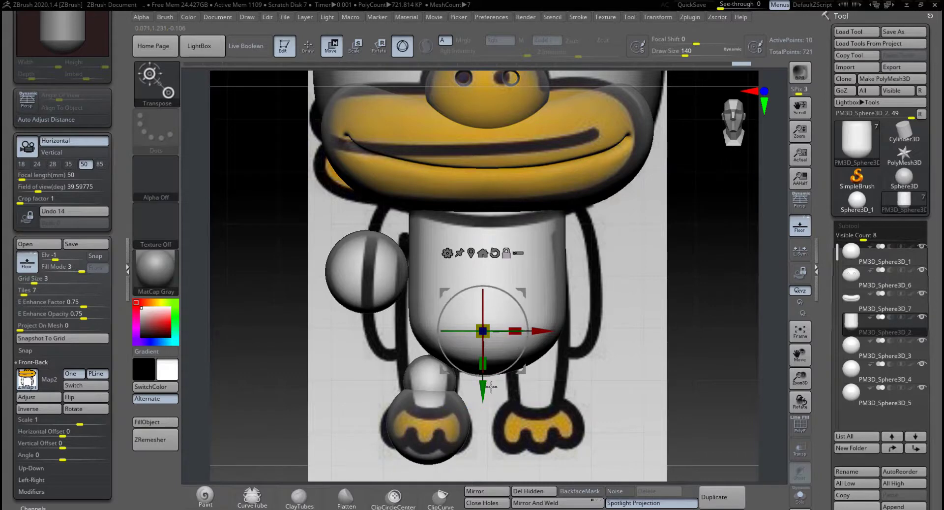
pyautogui.moveTo(483, 390)
pyautogui.keyDown('alt'); pyautogui.mouseDown()
pyautogui.moveTo(484, 369)
pyautogui.moveTo(491, 409)
pyautogui.moveTo(493, 390)
pyautogui.mouseUp(); pyautogui.keyUp('alt')
pyautogui.moveTo(475, 324); pyautogui.dragTo(468, 322)
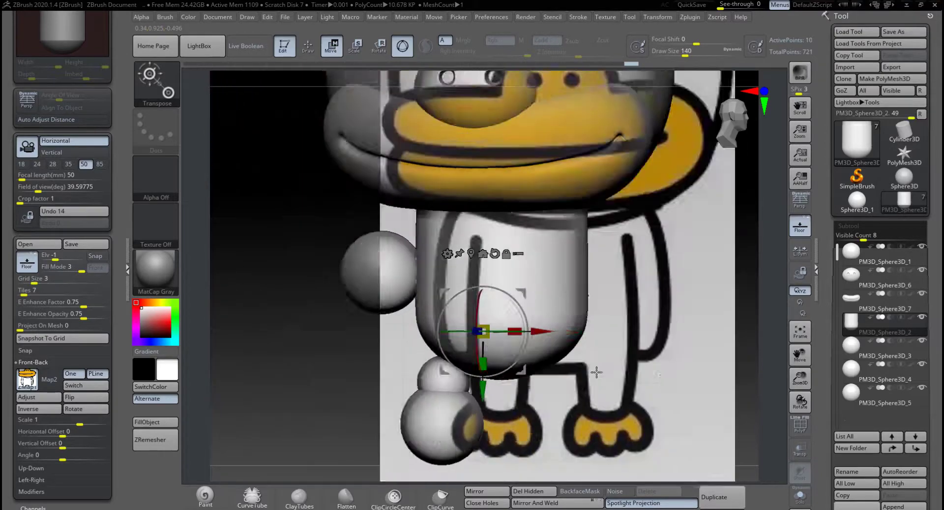
# Return to Draw mode and select the Move brush with a draw size of 550 for shaping the torso from the side.
pyautogui.keyDown('shift'); pyautogui.moveTo(627, 344); pyautogui.dragTo(680, 344); pyautogui.keyUp('shift')
pyautogui.keyDown('alt'); pyautogui.moveTo(586, 308); pyautogui.dragTo(664, 342); pyautogui.keyUp('alt')
pyautogui.keyDown('alt'); pyautogui.moveTo(617, 364); pyautogui.dragTo(508, 361); pyautogui.keyUp('alt')
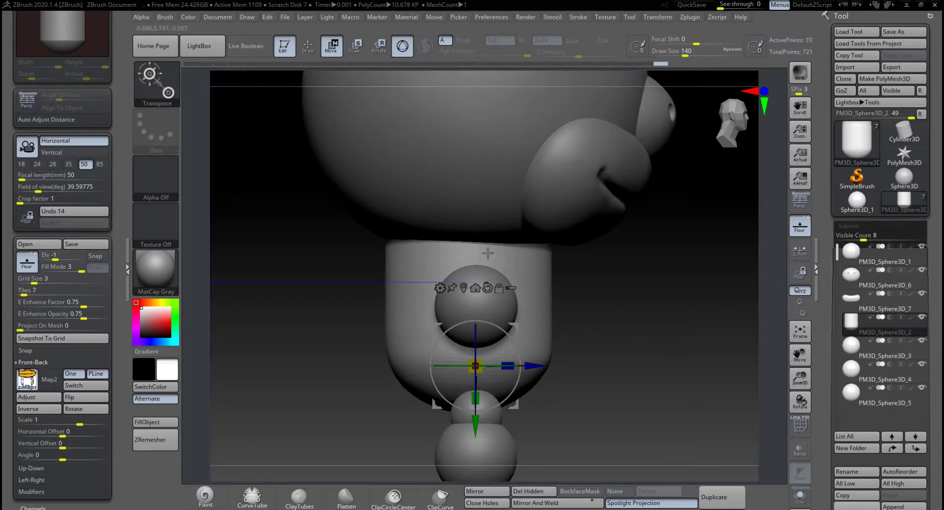
pyautogui.click(308, 47)
pyautogui.press('space')
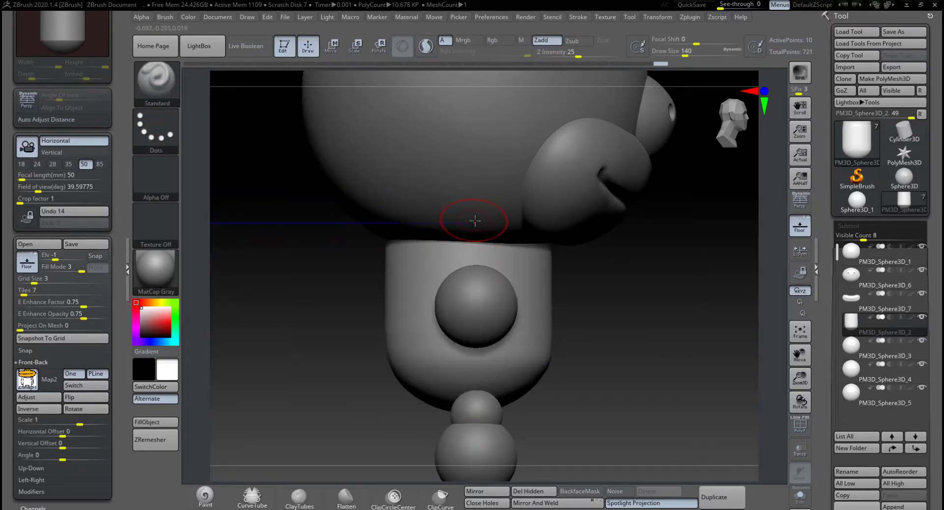
pyautogui.press('b')
pyautogui.press('m')
pyautogui.press('v')
pyautogui.press('space')
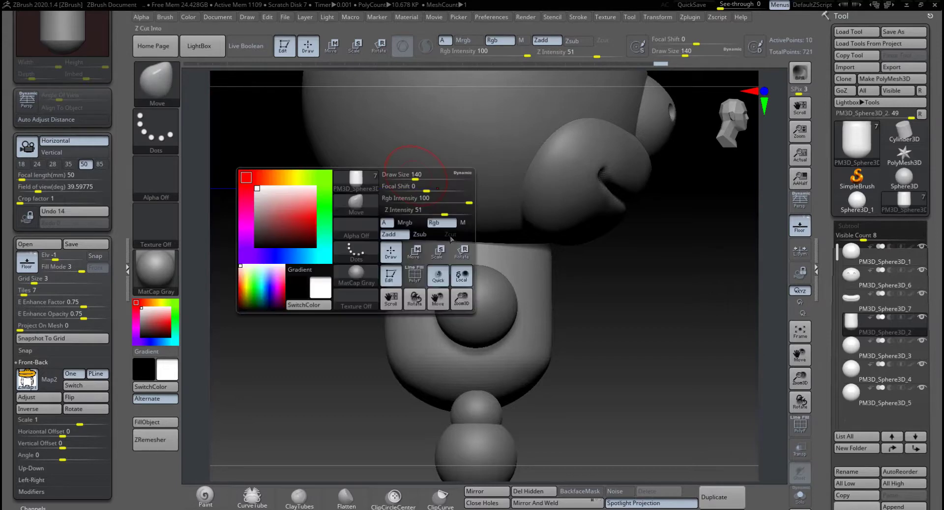
pyautogui.moveTo(415, 175); pyautogui.dragTo(458, 176)
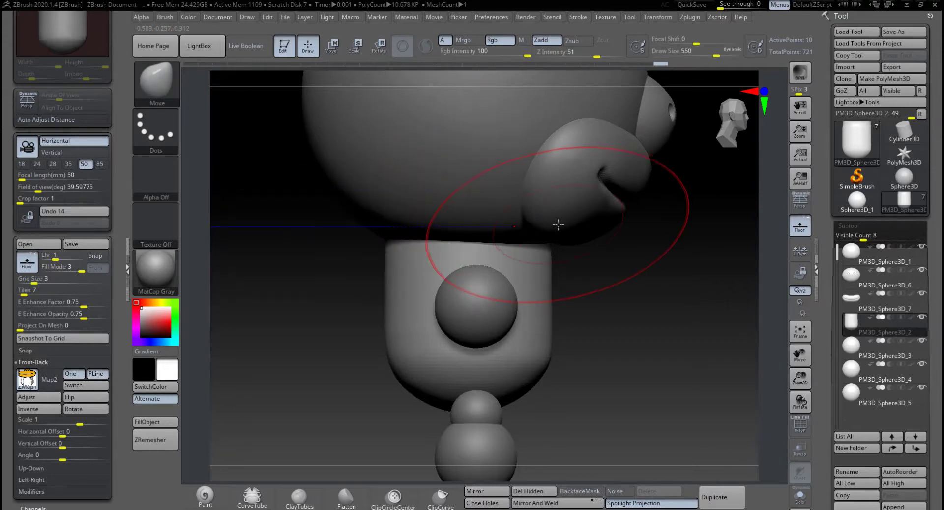
# Turn on transparency and push the torso's upper front and back inward so its profile tapers toward the head.
pyautogui.moveTo(395, 228); pyautogui.dragTo(387, 214)
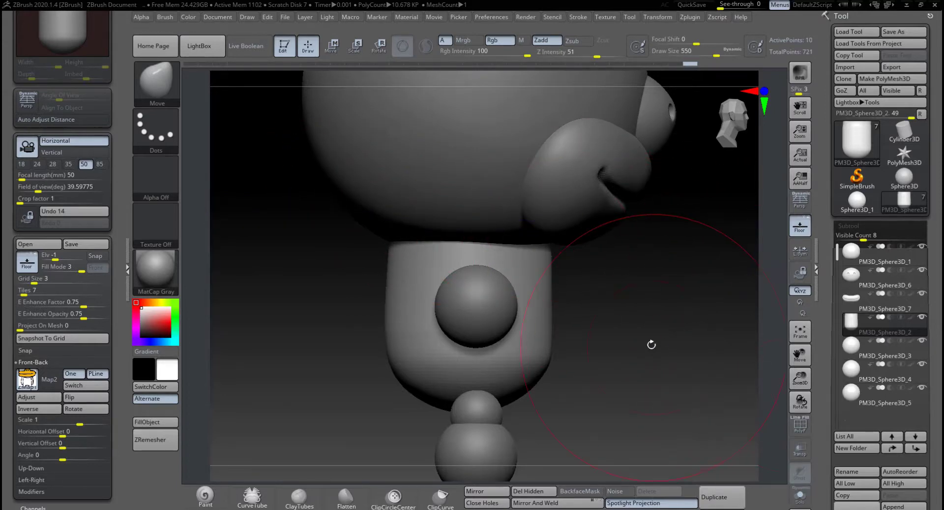
pyautogui.moveTo(652, 344); pyautogui.dragTo(723, 330)
pyautogui.click(800, 449)
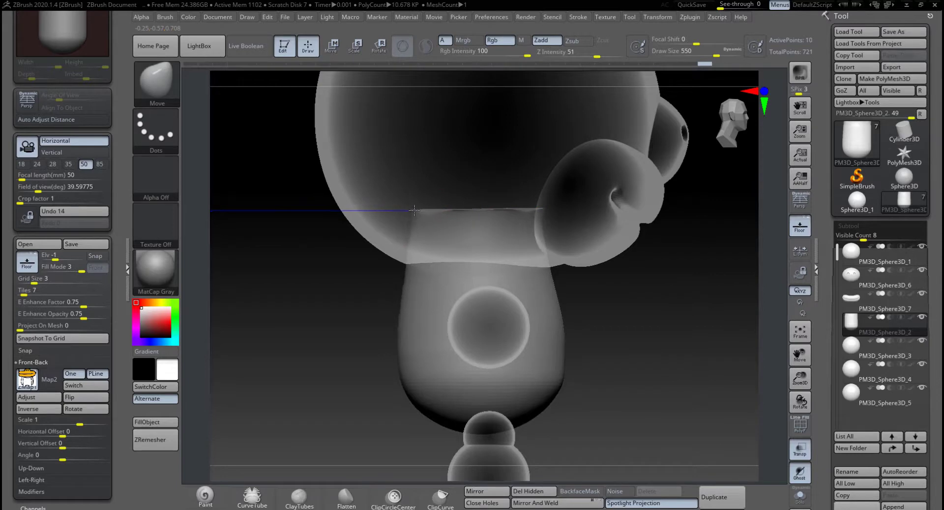
pyautogui.moveTo(415, 210); pyautogui.dragTo(416, 211)
pyautogui.moveTo(548, 210); pyautogui.dragTo(539, 210)
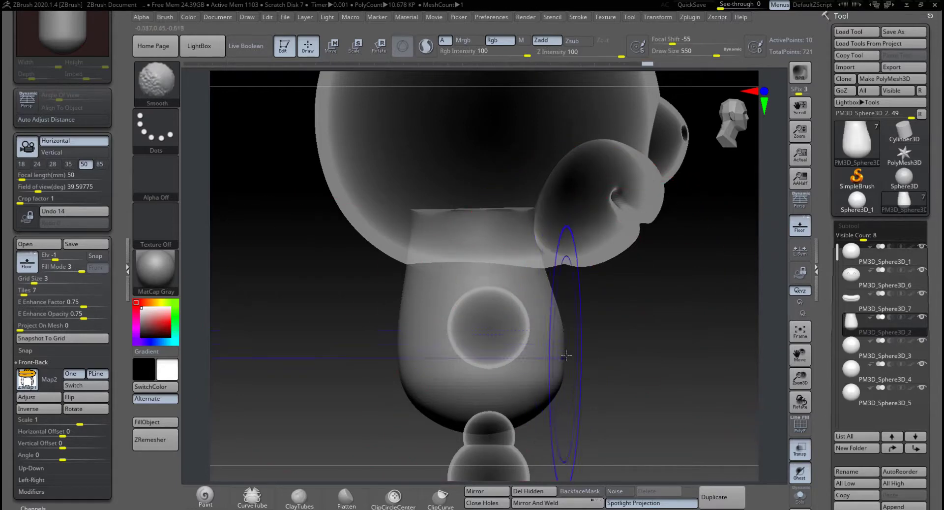
pyautogui.moveTo(544, 240); pyautogui.dragTo(539, 239)
pyautogui.moveTo(554, 276); pyautogui.dragTo(545, 273)
# Nudge the torso's lower sides slightly outward against the front reference and turn transparency off.
pyautogui.moveTo(658, 308); pyautogui.dragTo(618, 303)
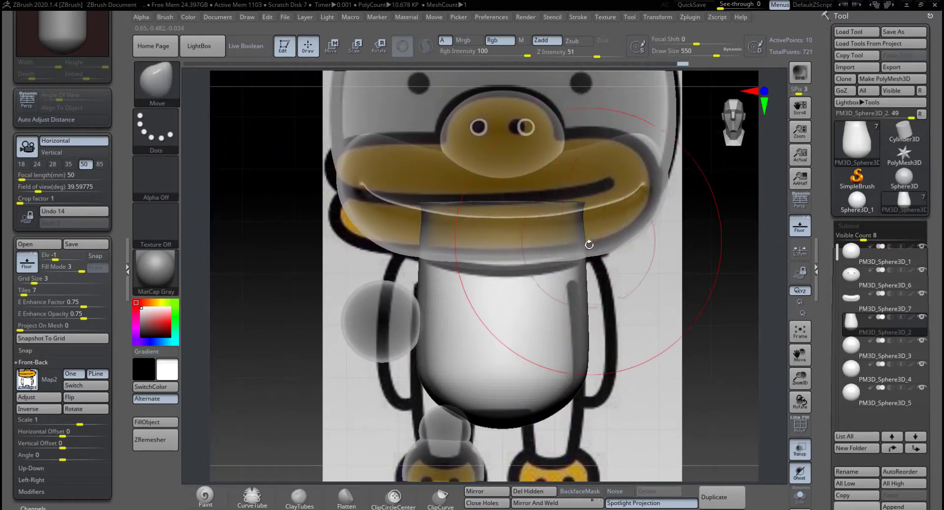
pyautogui.moveTo(579, 363); pyautogui.dragTo(581, 364)
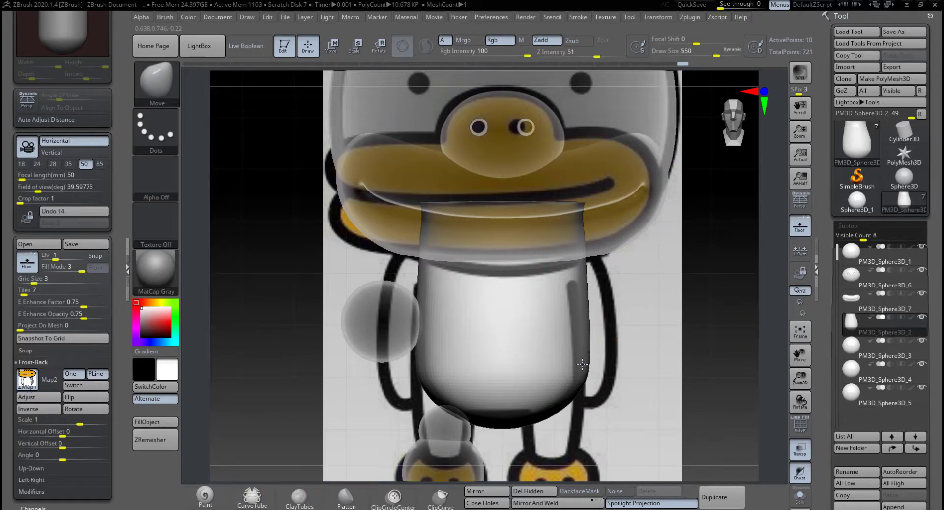
pyautogui.click(800, 448)
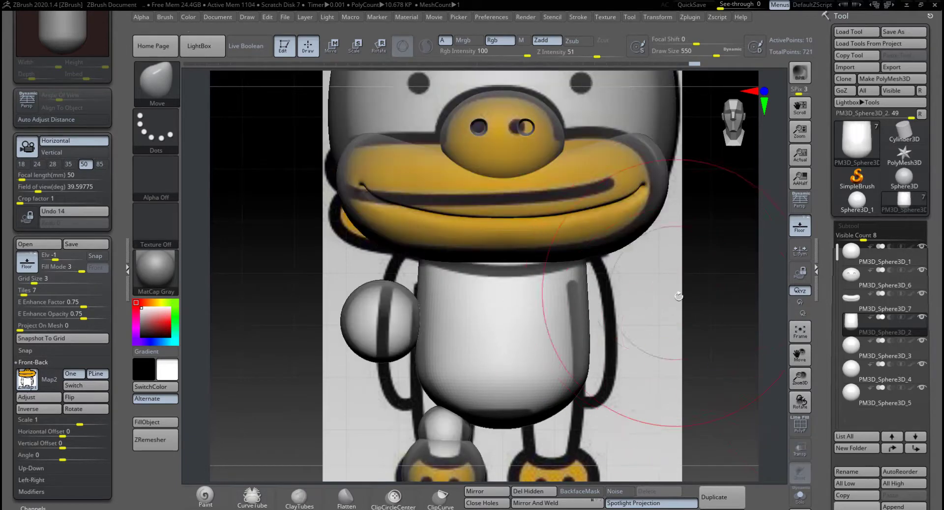
pyautogui.keyDown('alt'); pyautogui.moveTo(679, 296); pyautogui.dragTo(642, 254); pyautogui.keyUp('alt')
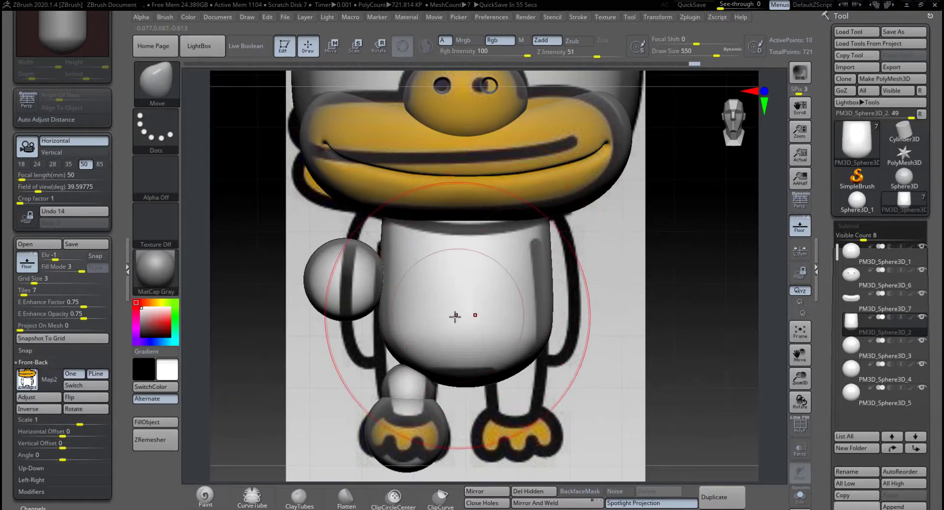
pyautogui.keyDown('alt'); pyautogui.moveTo(596, 378); pyautogui.dragTo(599, 314); pyautogui.keyUp('alt')
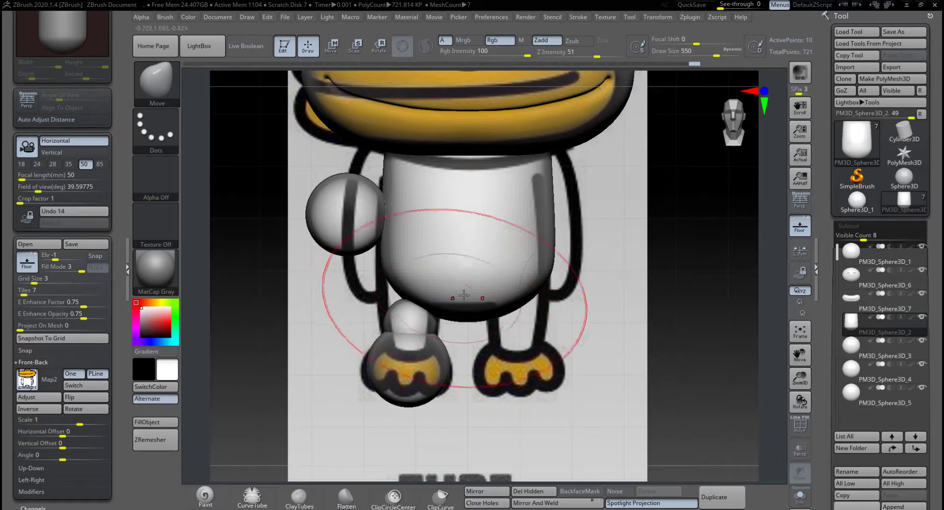
pyautogui.moveTo(940, 282)
pyautogui.mouseDown()
pyautogui.moveTo(941, 212)
pyautogui.moveTo(941, 283)
pyautogui.mouseUp()
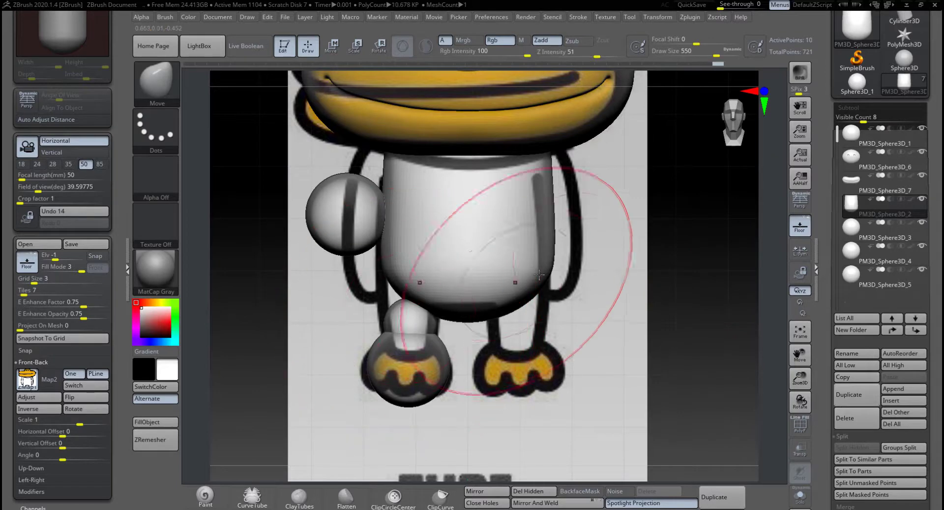
# With the draw size reduced to 94, hide the foot sphere and make the leg sphere above it the active subtool.
pyautogui.press('space')
pyautogui.moveTo(552, 250); pyautogui.dragTo(494, 247)
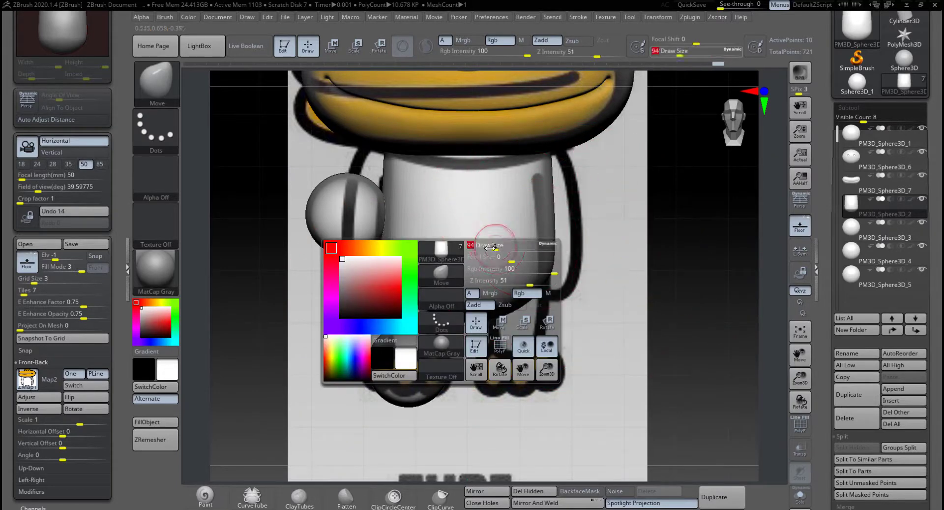
pyautogui.keyDown('alt'); pyautogui.click(409, 320); pyautogui.keyUp('alt')
pyautogui.keyDown('alt'); pyautogui.moveTo(597, 325); pyautogui.dragTo(619, 355); pyautogui.keyUp('alt')
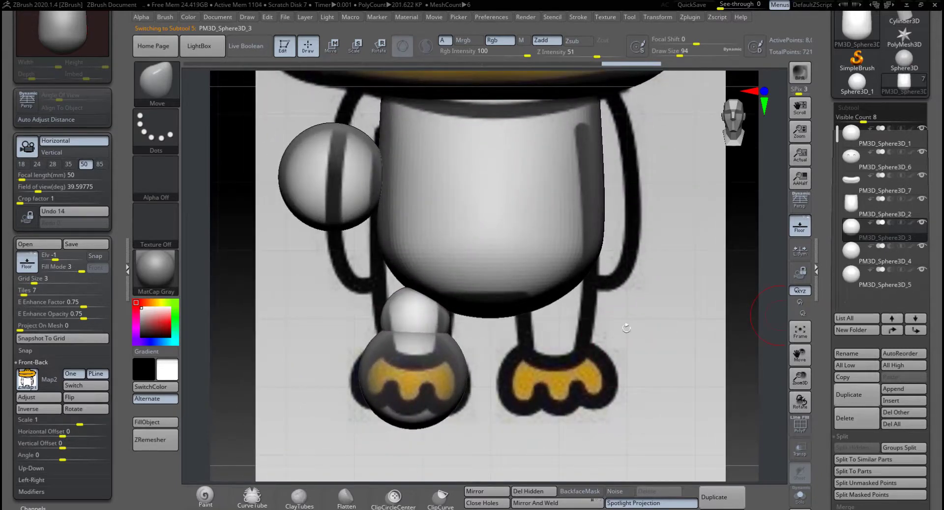
pyautogui.click(866, 253)
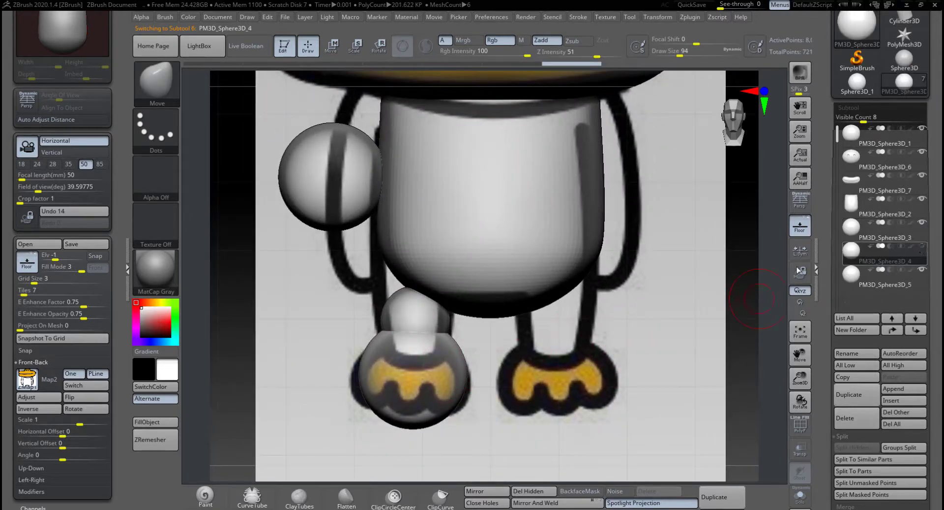
pyautogui.click(851, 228)
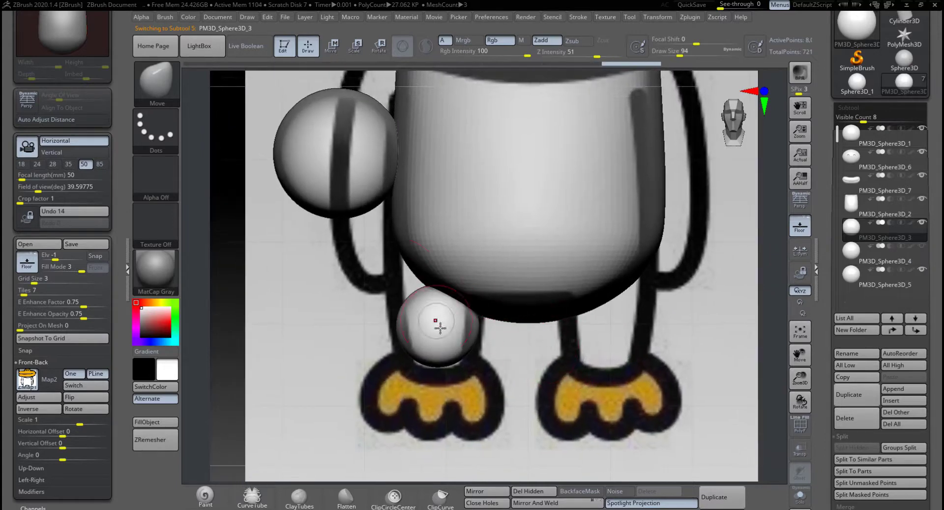
# Mask the lower half of the leg sphere and bring up the Move gizmo on its unmasked upper half.
pyautogui.press('ctrl')
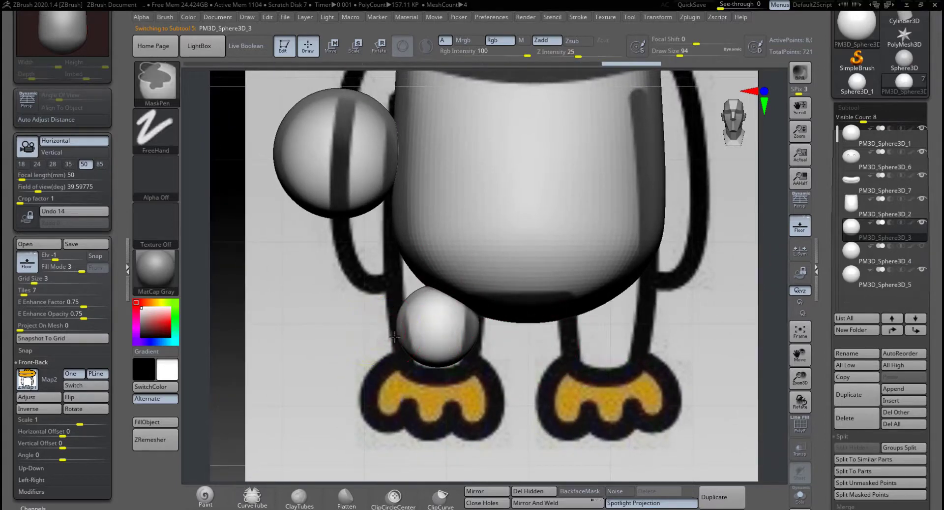
pyautogui.keyDown('ctrl'); pyautogui.moveTo(366, 329); pyautogui.dragTo(533, 403); pyautogui.keyUp('ctrl')
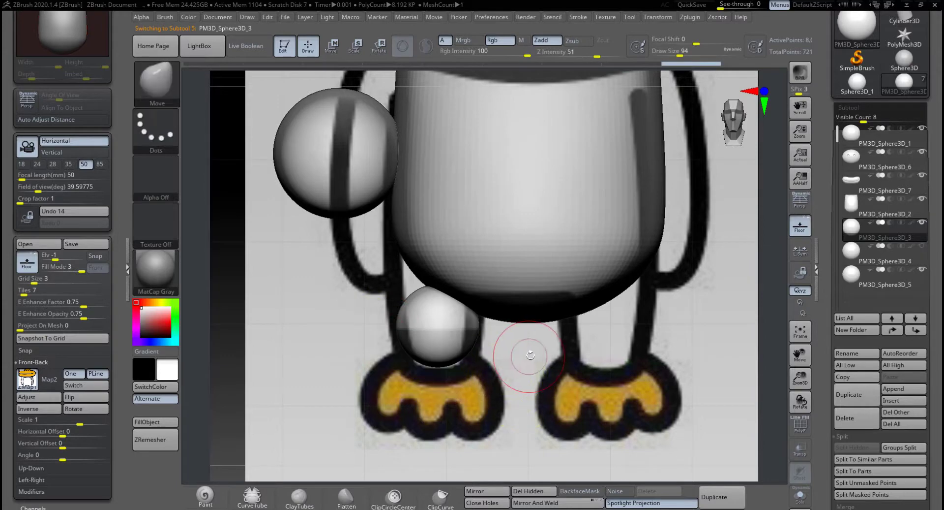
pyautogui.click(333, 48)
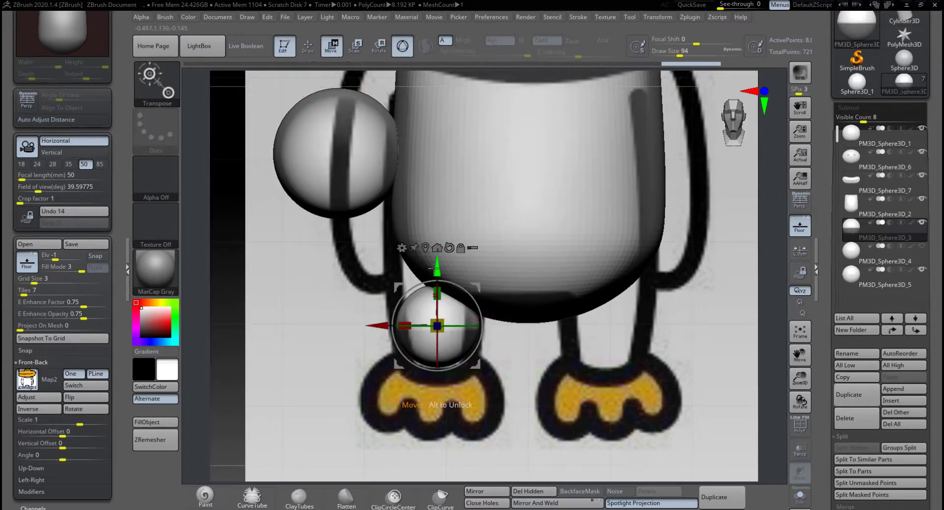
# Stretch the partly masked leg sphere upward into a capsule that reaches inside the body, hide the reference image and clear the mask.
pyautogui.moveTo(437, 269); pyautogui.dragTo(453, 183)
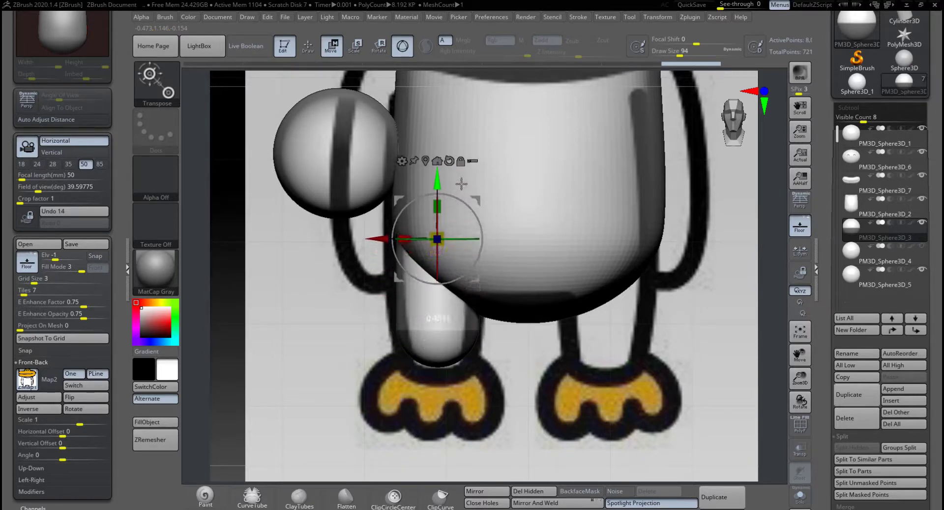
pyautogui.click(801, 227)
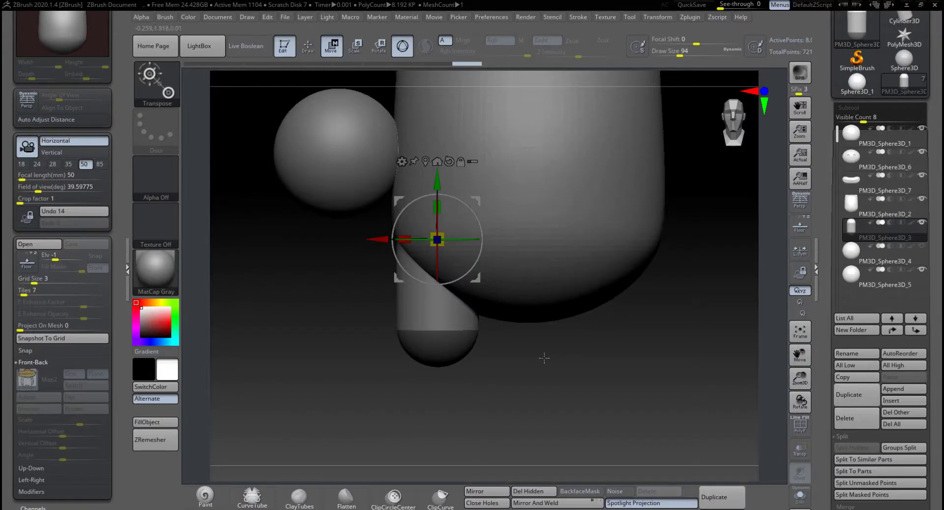
pyautogui.moveTo(437, 180); pyautogui.dragTo(438, 172)
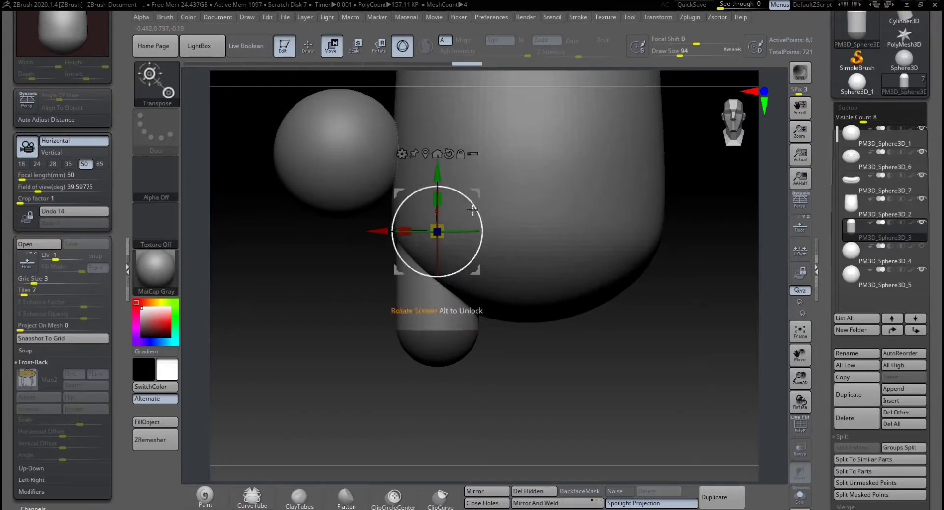
pyautogui.moveTo(507, 348); pyautogui.dragTo(572, 356)
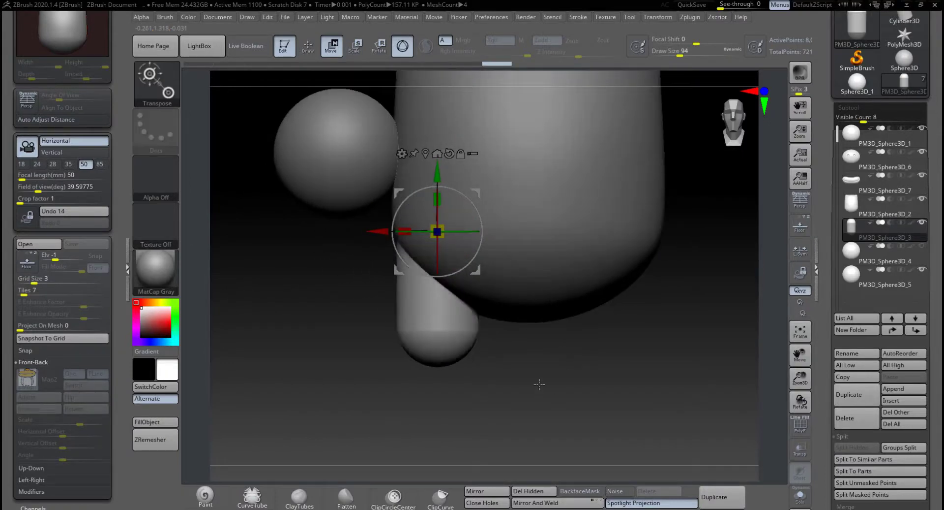
pyautogui.keyDown('alt'); pyautogui.moveTo(523, 380); pyautogui.dragTo(501, 338); pyautogui.keyUp('alt')
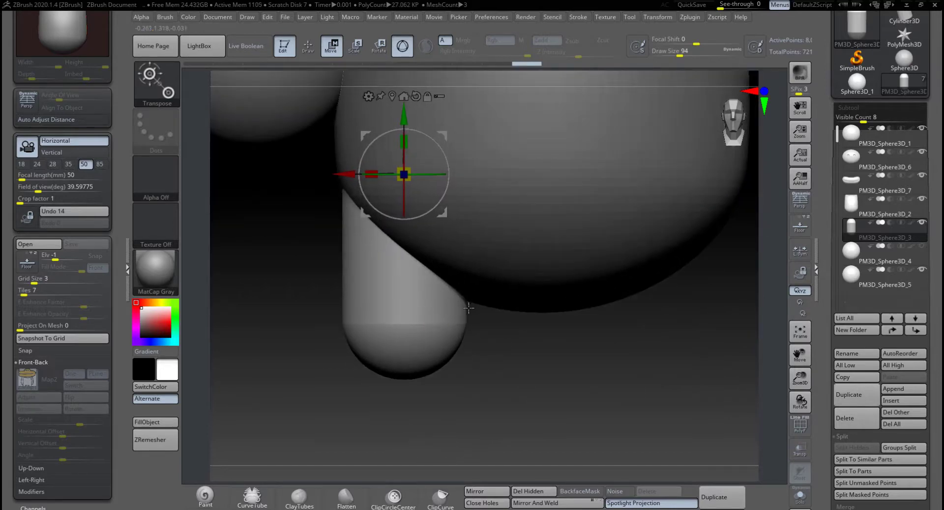
pyautogui.click(413, 309)
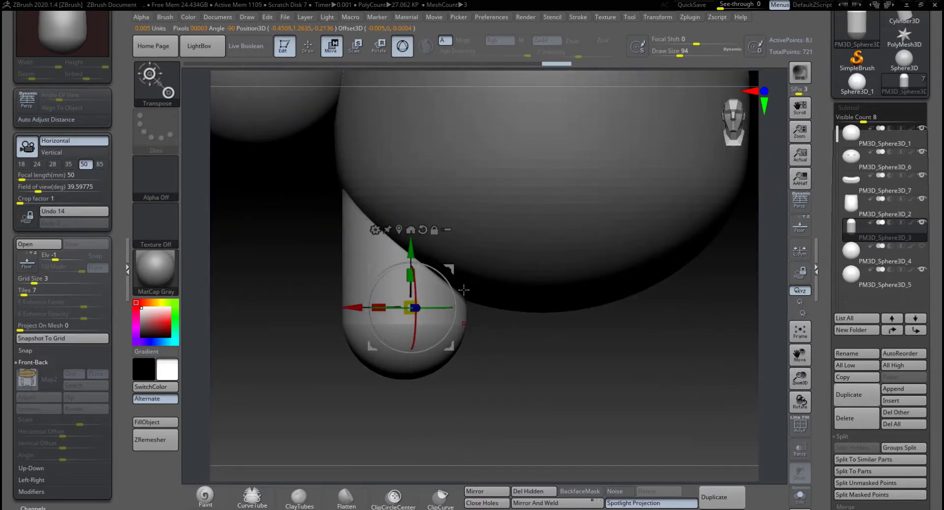
# Display the wireframe on the leg and rebuild its topology with ZRemesher using the existing settings.
pyautogui.press('q')
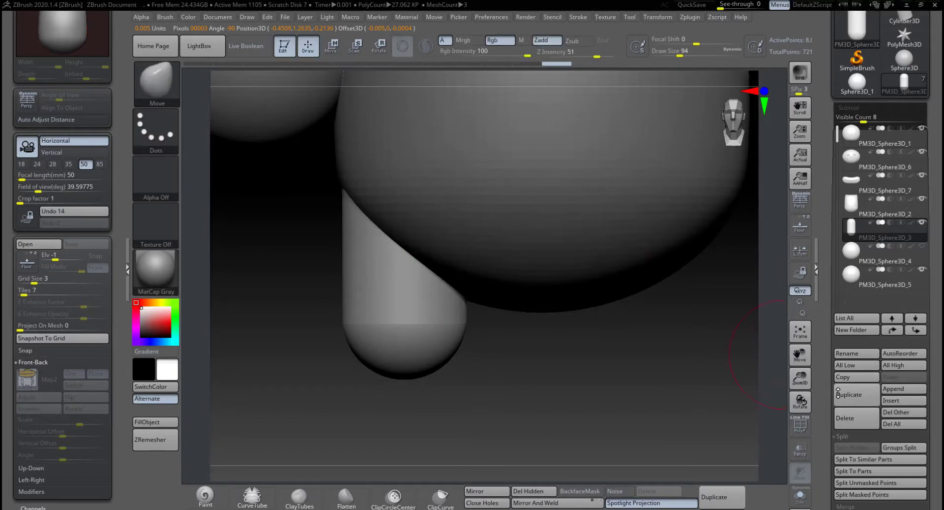
pyautogui.click(800, 424)
pyautogui.keyDown('alt'); pyautogui.moveTo(566, 381); pyautogui.dragTo(594, 382); pyautogui.keyUp('alt')
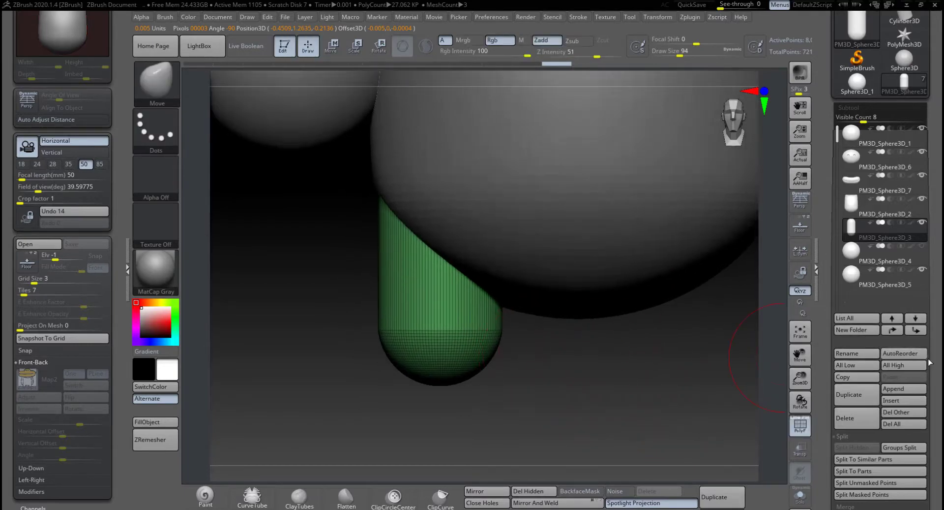
pyautogui.scroll(-10, 865, 320)
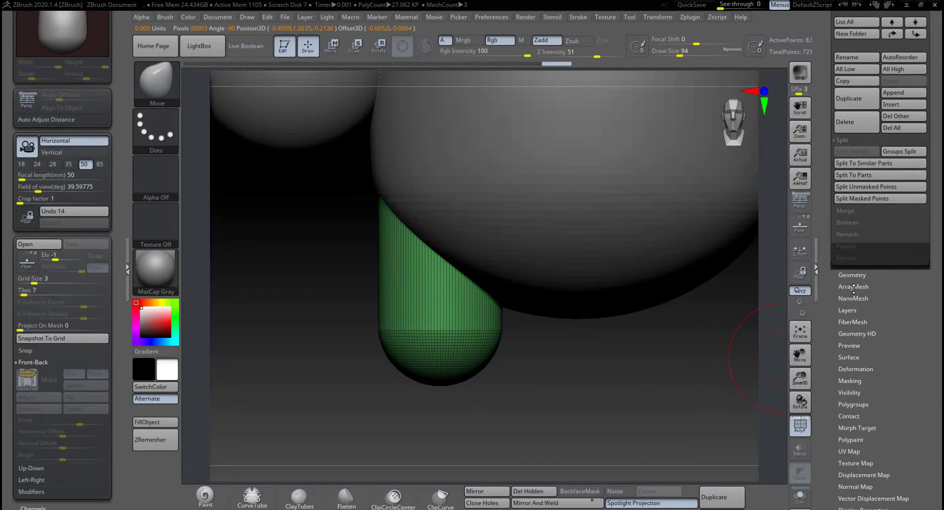
pyautogui.click(858, 275)
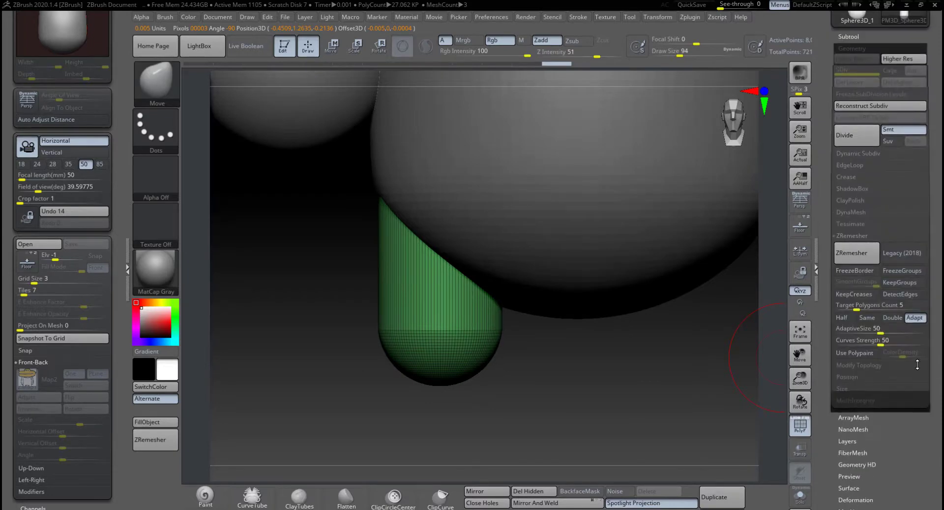
pyautogui.click(858, 253)
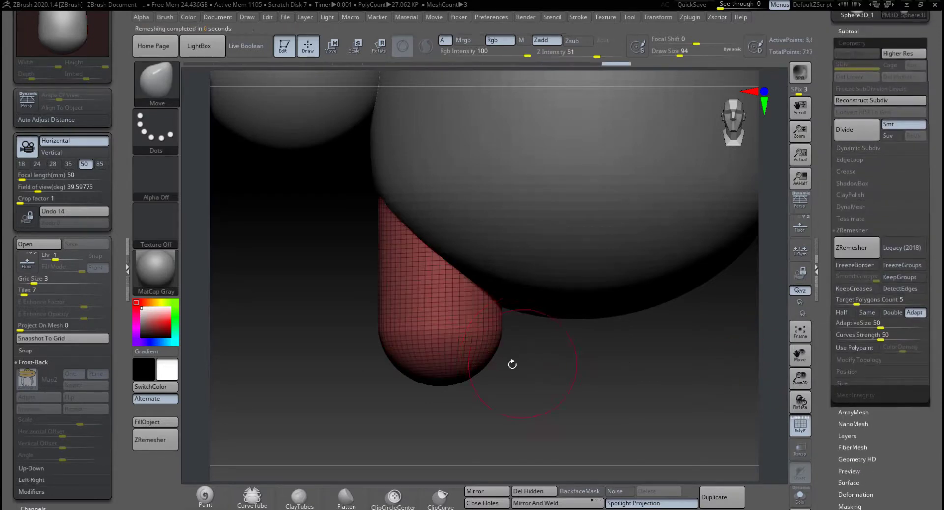
# Smooth the lower part of the leg from the front and side to soften its rounded end.
pyautogui.press('shift')
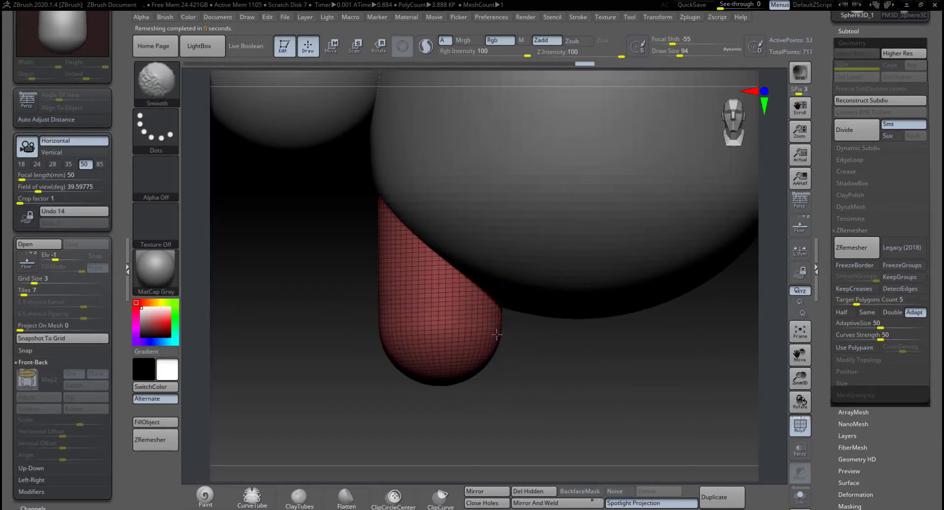
pyautogui.moveTo(379, 344); pyautogui.dragTo(336, 330)
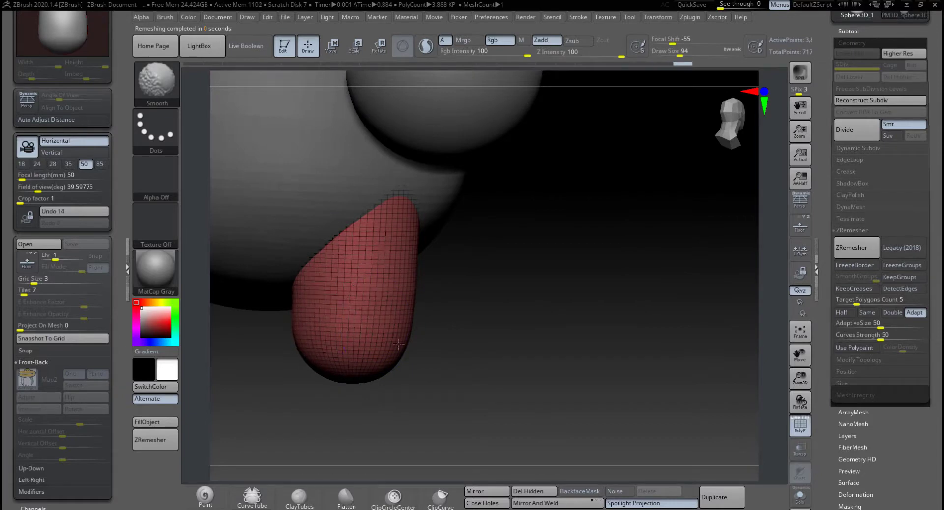
pyautogui.moveTo(398, 343); pyautogui.dragTo(479, 342)
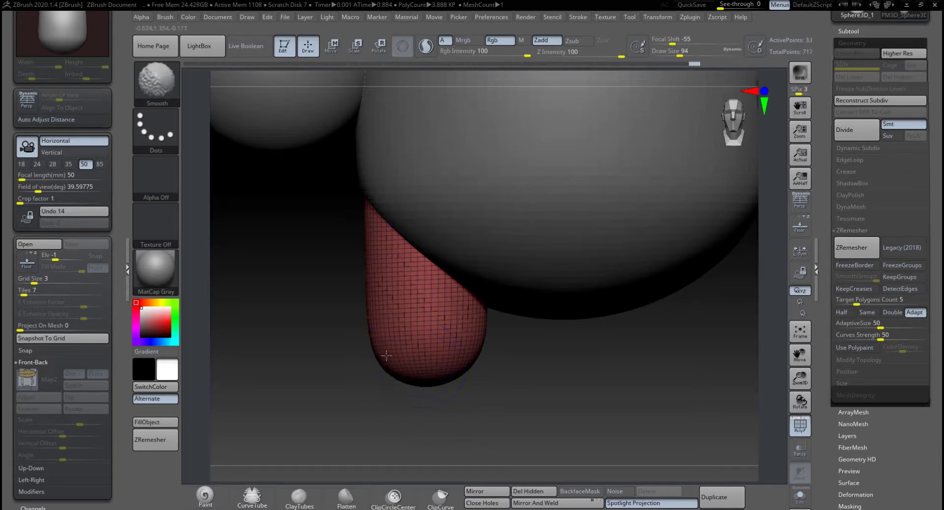
# Mirror and weld the leg to the opposite side of the body, and smooth the lower ends of both legs.
pyautogui.moveTo(570, 388)
pyautogui.mouseDown()
pyautogui.moveTo(624, 402)
pyautogui.moveTo(607, 402)
pyautogui.moveTo(527, 335)
pyautogui.moveTo(595, 424)
pyautogui.mouseUp()
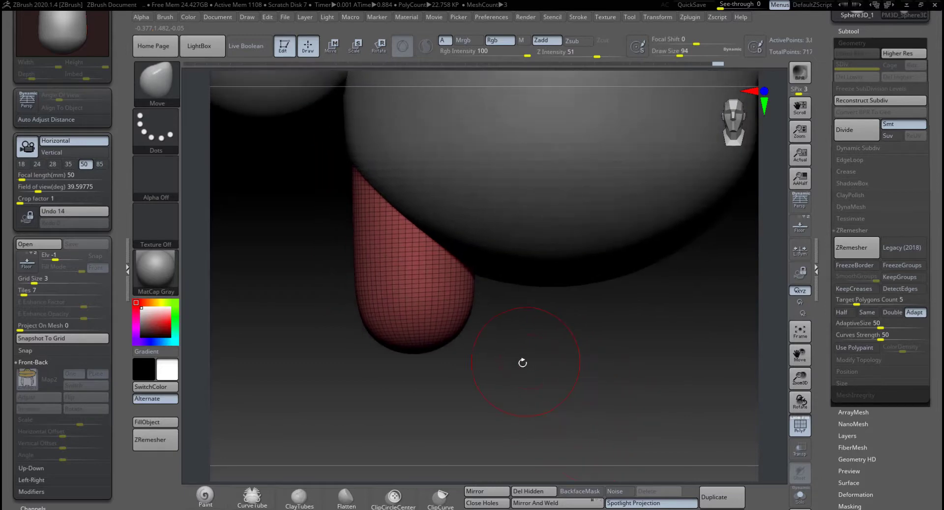
pyautogui.click(543, 502)
pyautogui.moveTo(551, 364); pyautogui.dragTo(531, 400)
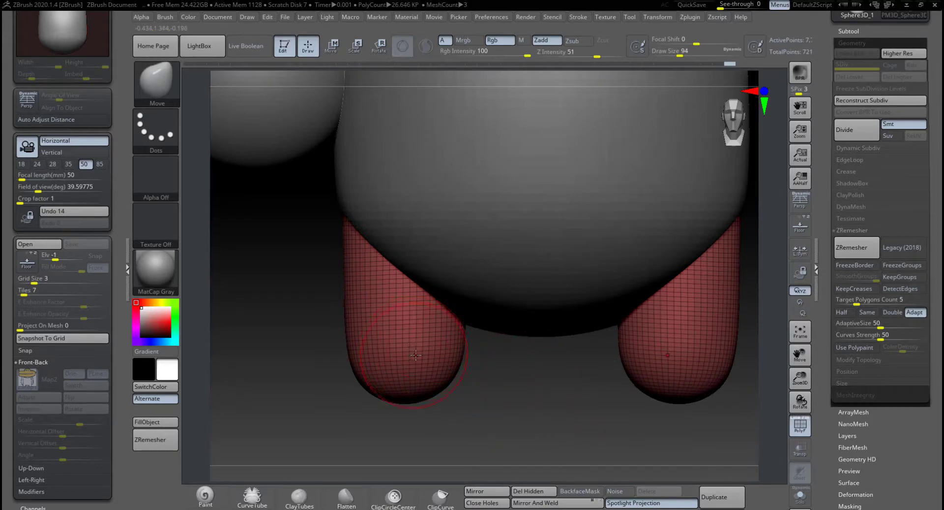
pyautogui.press('shift')
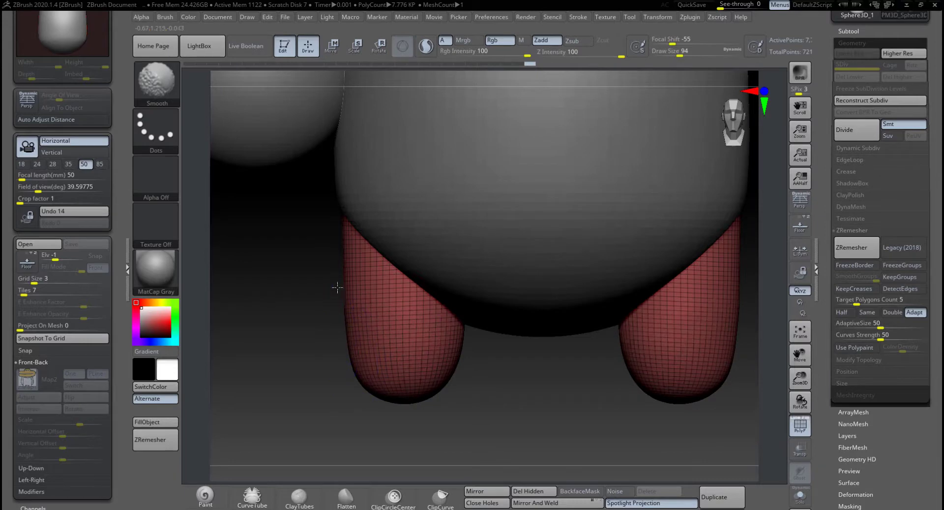
pyautogui.moveTo(295, 386); pyautogui.dragTo(378, 390)
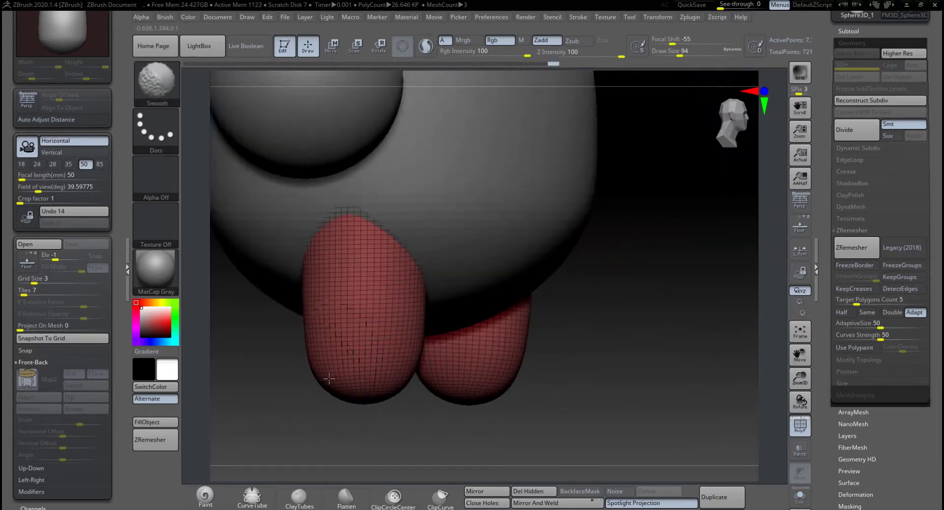
pyautogui.moveTo(637, 359)
pyautogui.keyDown('shift'); pyautogui.mouseDown()
pyautogui.moveTo(556, 375)
pyautogui.moveTo(555, 394)
pyautogui.moveTo(481, 395)
pyautogui.mouseUp(); pyautogui.keyUp('shift')
pyautogui.moveTo(481, 395); pyautogui.dragTo(559, 411, button='right')
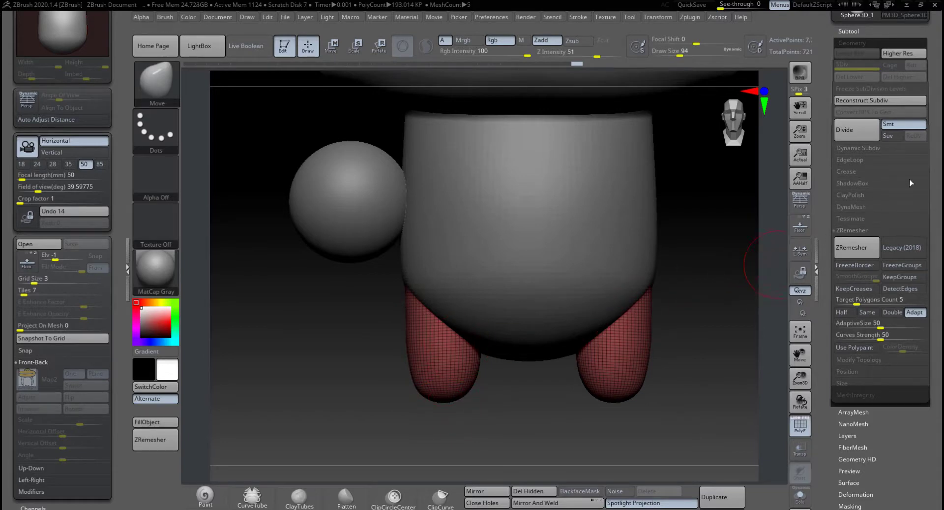
# Unhide and select the foot sphere subtool PM3D_Sphere3D_4 and move it to the end of the subtool list.
pyautogui.click(860, 32)
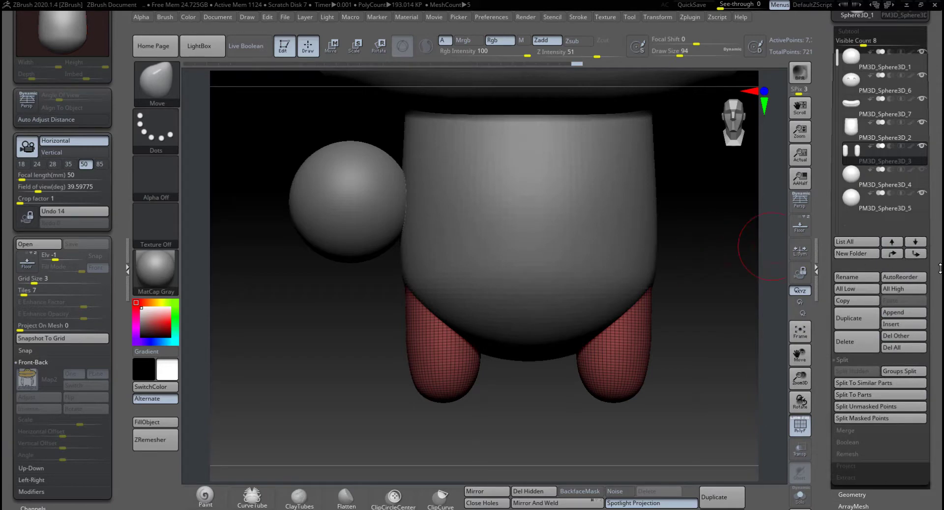
pyautogui.scroll(1, 941, 268)
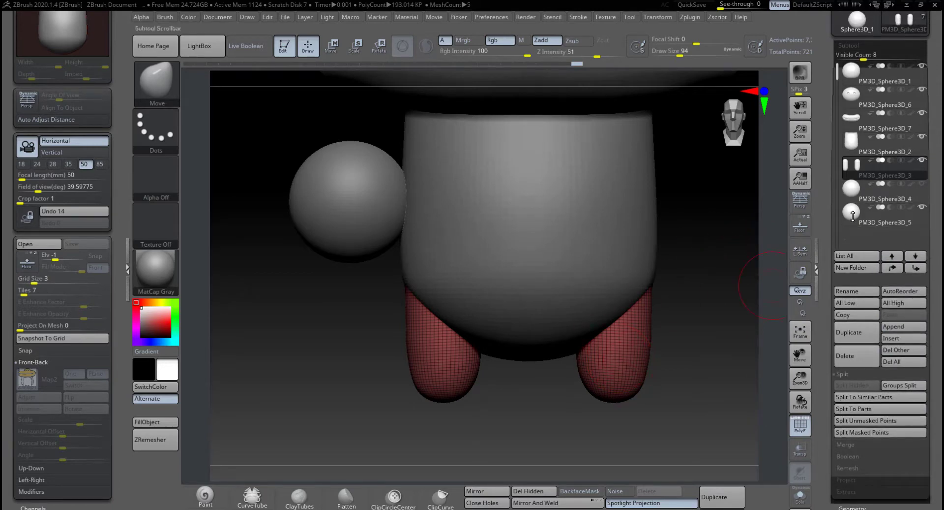
pyautogui.click(922, 183)
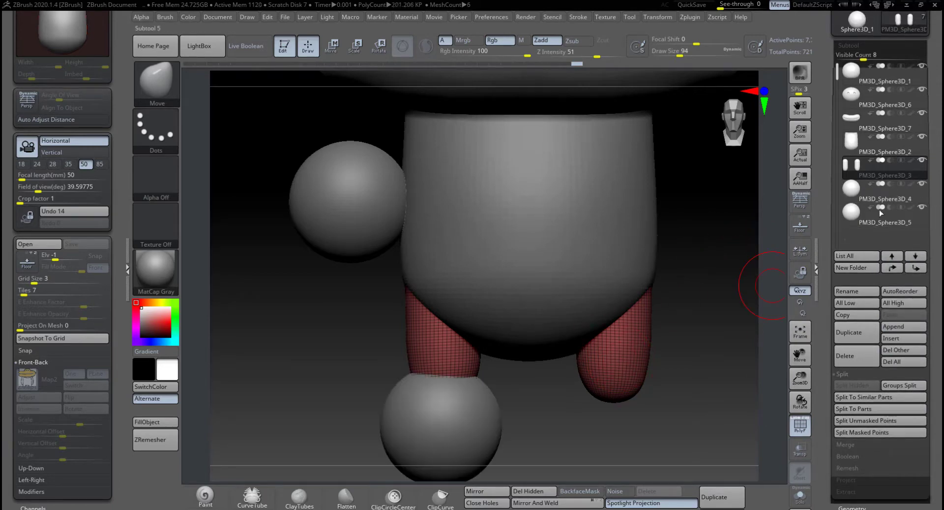
pyautogui.click(850, 190)
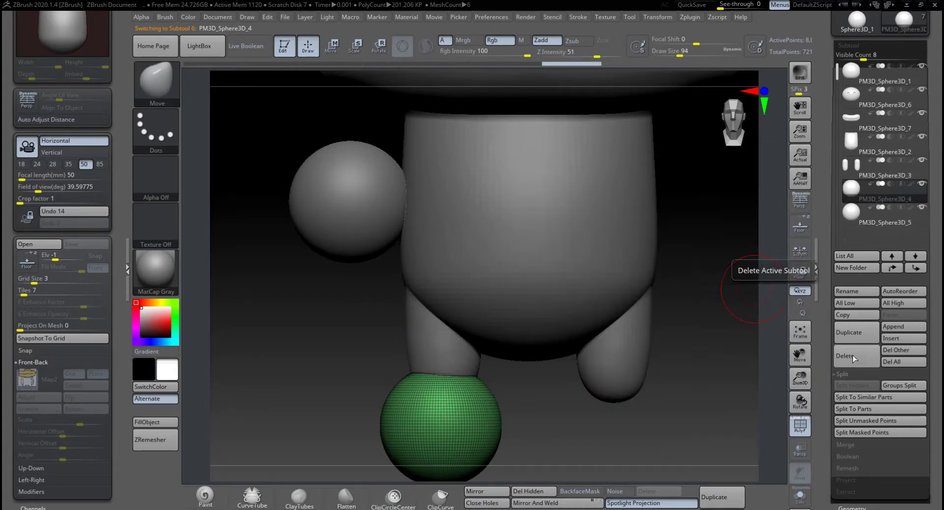
pyautogui.click(916, 268)
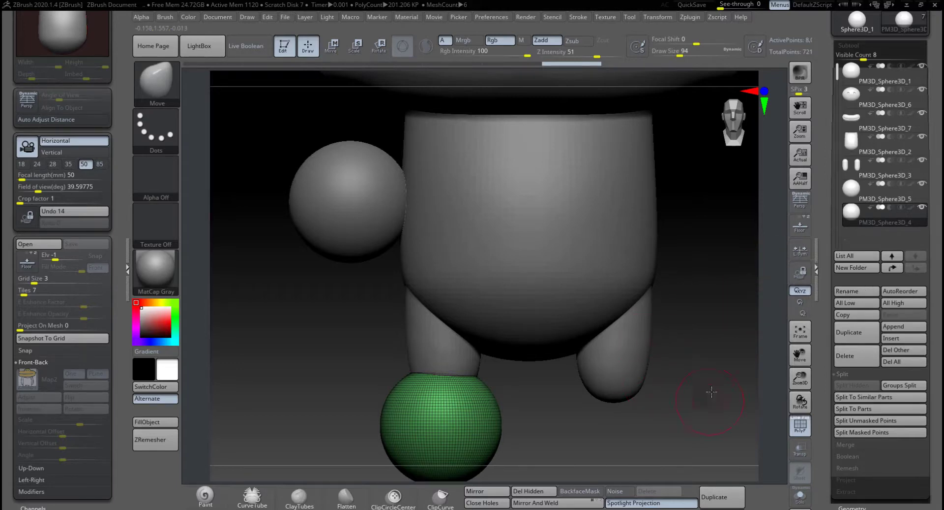
# Bring back the reference image, flatten and slightly widen the foot sphere, and align its height with the drawn foot.
pyautogui.keyDown('alt'); pyautogui.moveTo(712, 391); pyautogui.dragTo(727, 342); pyautogui.keyUp('alt')
pyautogui.hotkey('shift', 'p')
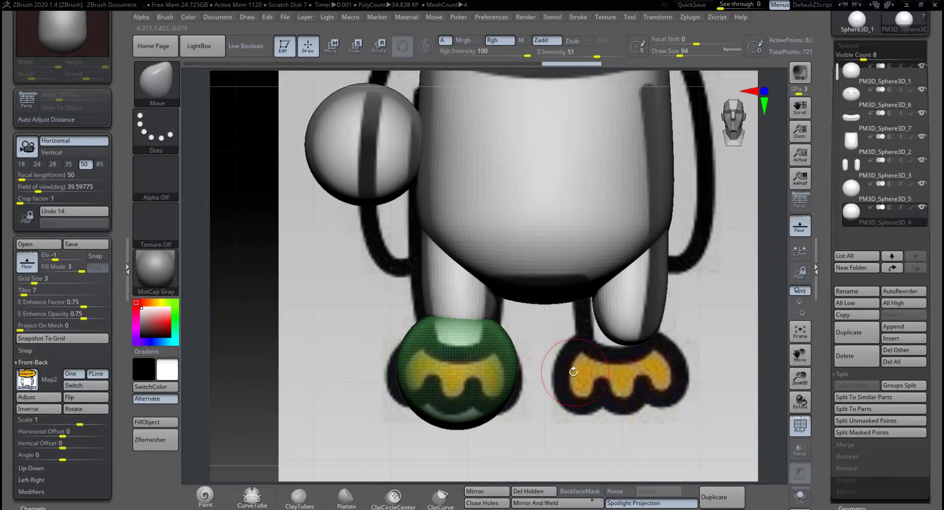
pyautogui.press('w')
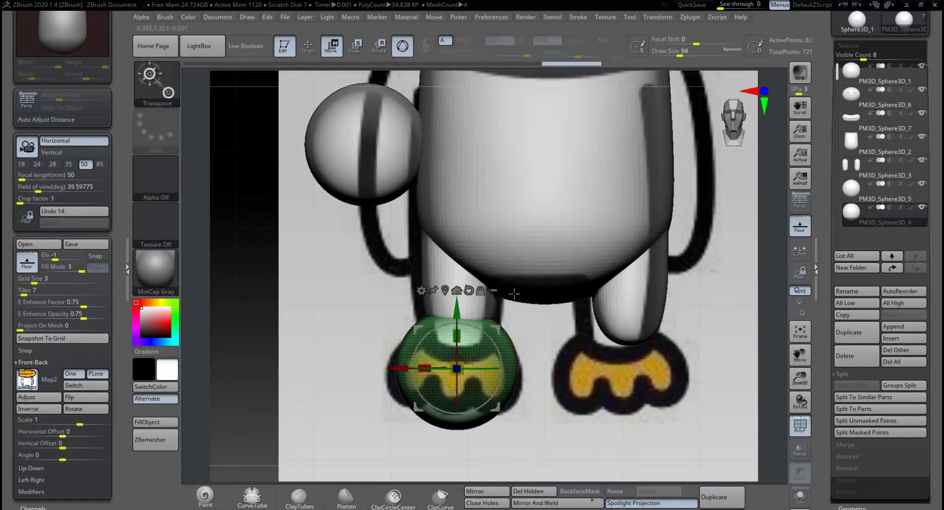
pyautogui.moveTo(457, 308)
pyautogui.mouseDown()
pyautogui.moveTo(457, 363)
pyautogui.moveTo(457, 317)
pyautogui.moveTo(465, 361)
pyautogui.moveTo(456, 317)
pyautogui.mouseUp()
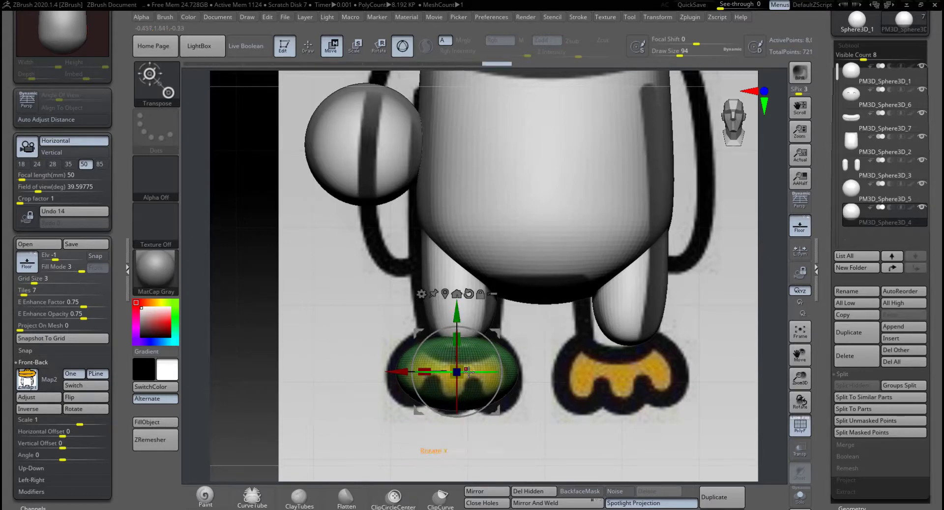
pyautogui.moveTo(453, 367); pyautogui.dragTo(451, 366)
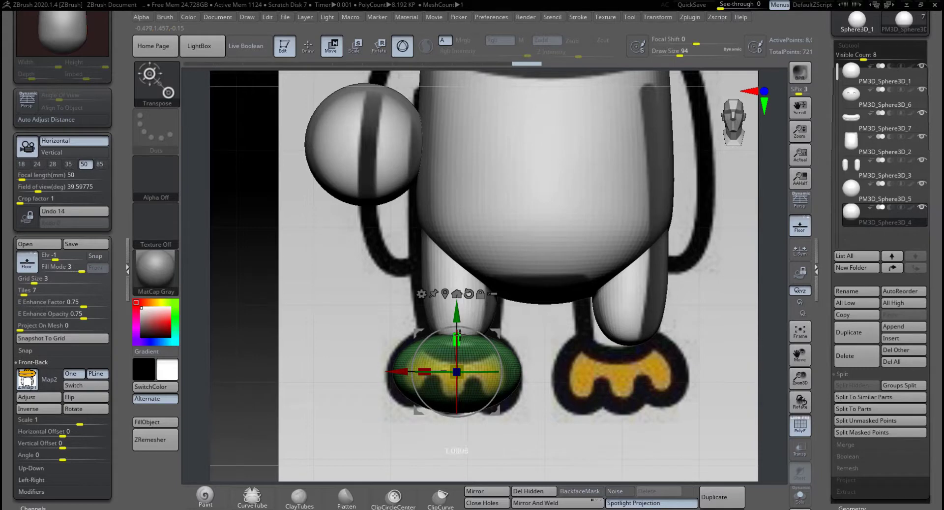
pyautogui.moveTo(457, 319); pyautogui.dragTo(457, 319)
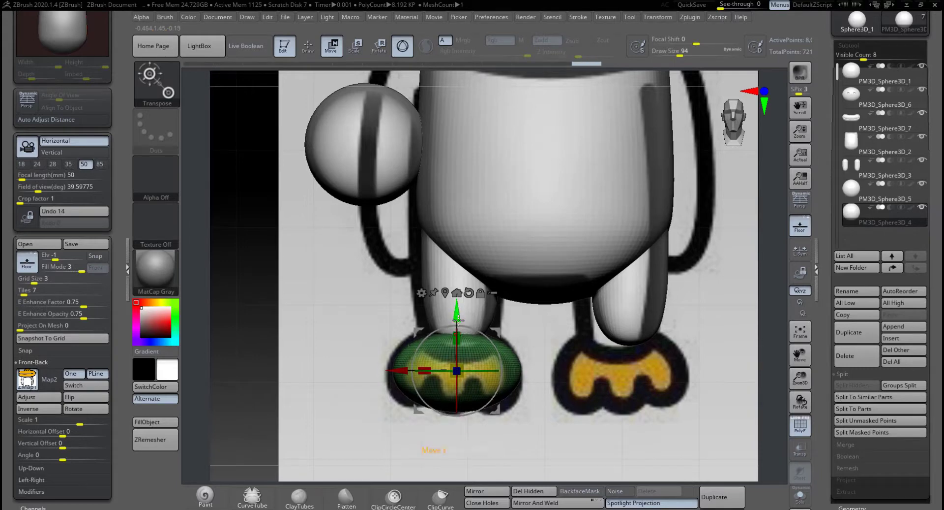
# Hide the reference image and, in side view, shift the foot forward and slightly up under the leg.
pyautogui.click(801, 225)
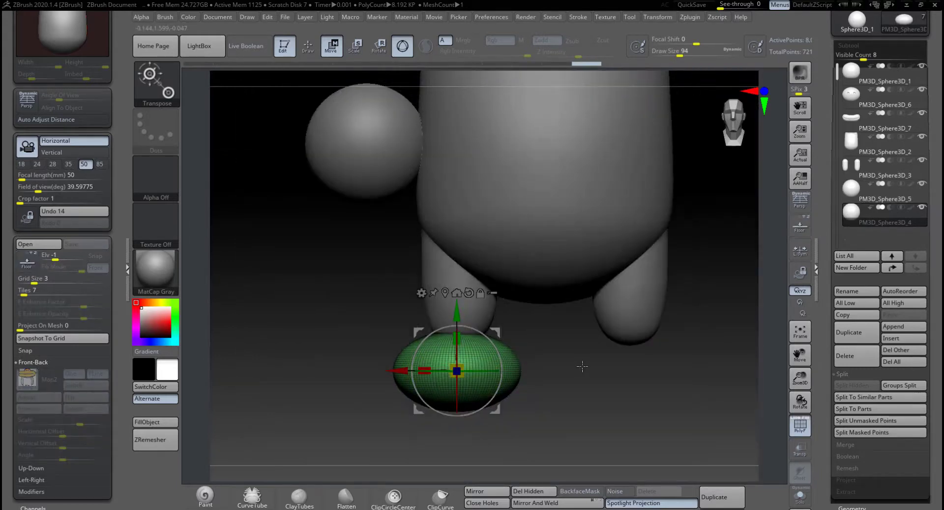
pyautogui.moveTo(584, 363); pyautogui.dragTo(610, 370)
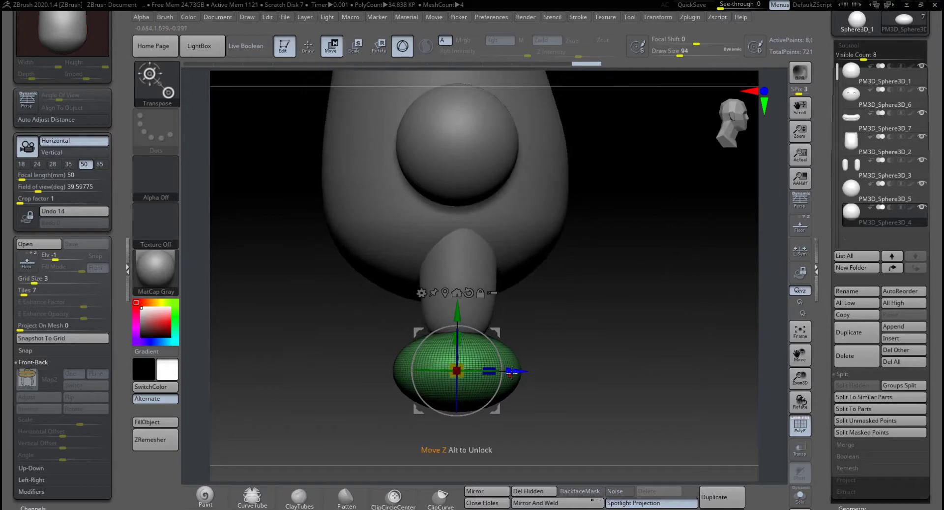
pyautogui.moveTo(514, 372); pyautogui.dragTo(540, 371)
pyautogui.moveTo(481, 315); pyautogui.dragTo(480, 311)
pyautogui.moveTo(585, 387)
pyautogui.keyDown('alt'); pyautogui.mouseDown()
pyautogui.moveTo(564, 335)
pyautogui.moveTo(578, 386)
pyautogui.mouseUp(); pyautogui.keyUp('alt')
pyautogui.keyDown('alt'); pyautogui.moveTo(587, 353); pyautogui.dragTo(611, 338); pyautogui.keyUp('alt')
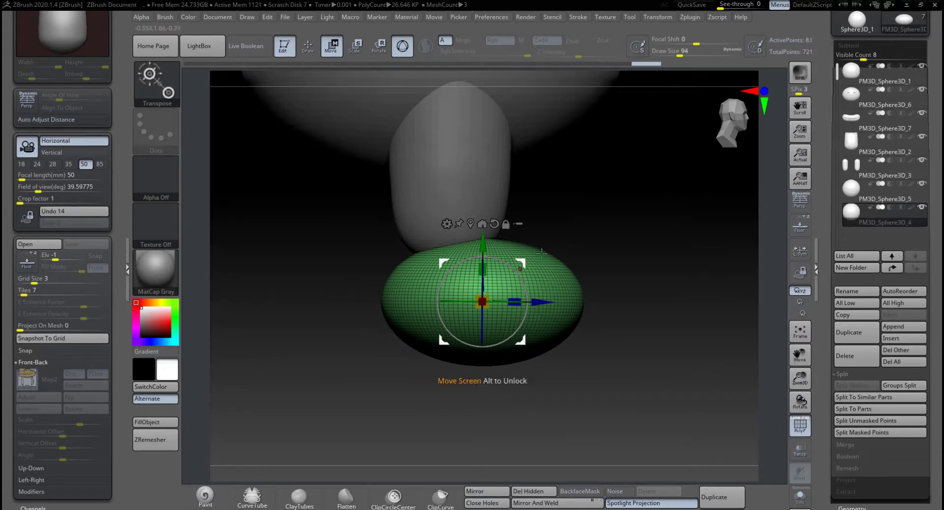
# Switch to drawing mode and choose ClipRect as the clipping brush.
pyautogui.click(307, 49)
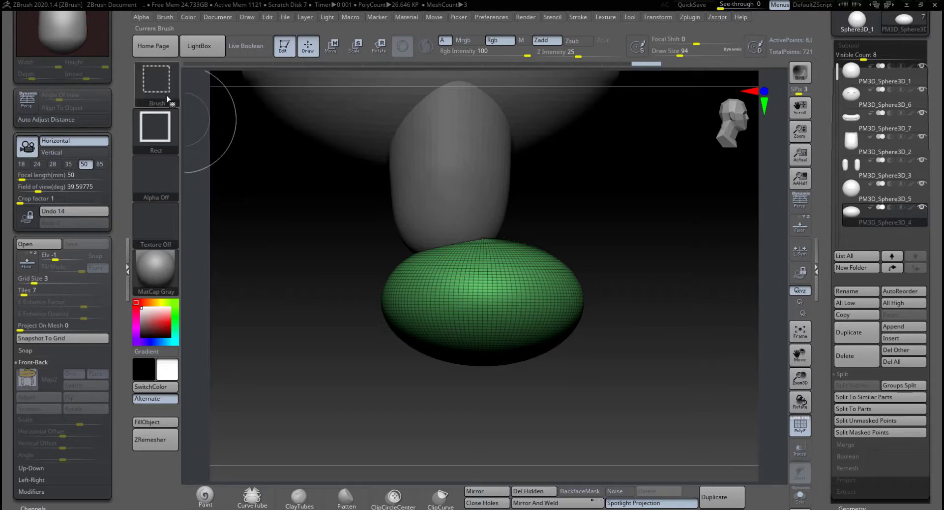
pyautogui.keyDown('ctrl'); pyautogui.keyDown('shift'); pyautogui.click(168, 96); pyautogui.keyUp('shift'); pyautogui.keyUp('ctrl')
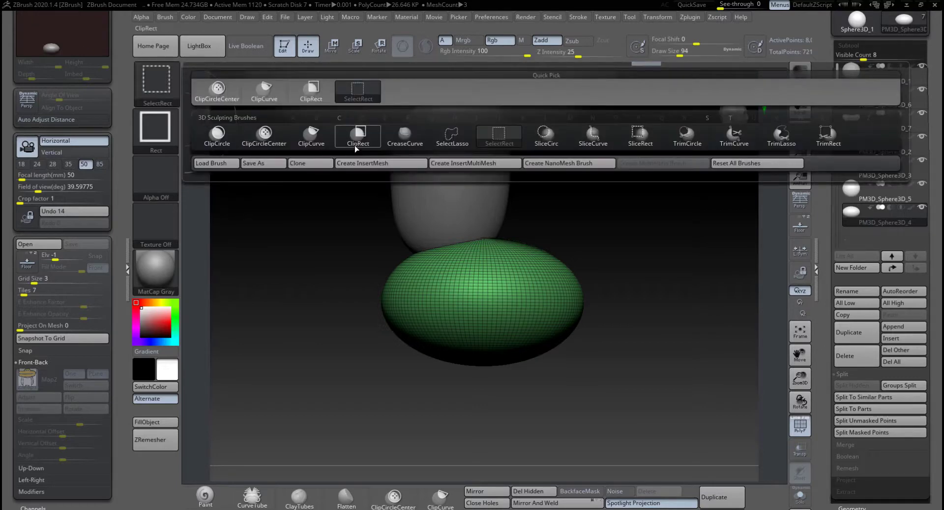
pyautogui.click(356, 142)
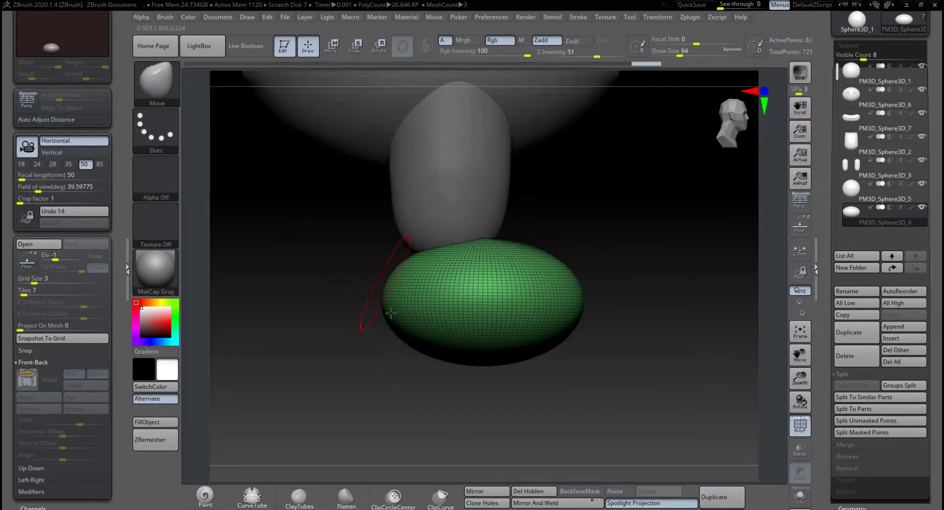
# Try to clip the foot sphere's lower half flat with a rectangle spanning its upper part, and undo the clip.
pyautogui.moveTo(345, 394)
pyautogui.keyDown('ctrl'); pyautogui.keyDown('shift'); pyautogui.mouseDown()
pyautogui.moveTo(538, 344)
pyautogui.moveTo(645, 302)
pyautogui.mouseUp(); pyautogui.keyUp('shift'); pyautogui.keyUp('ctrl')
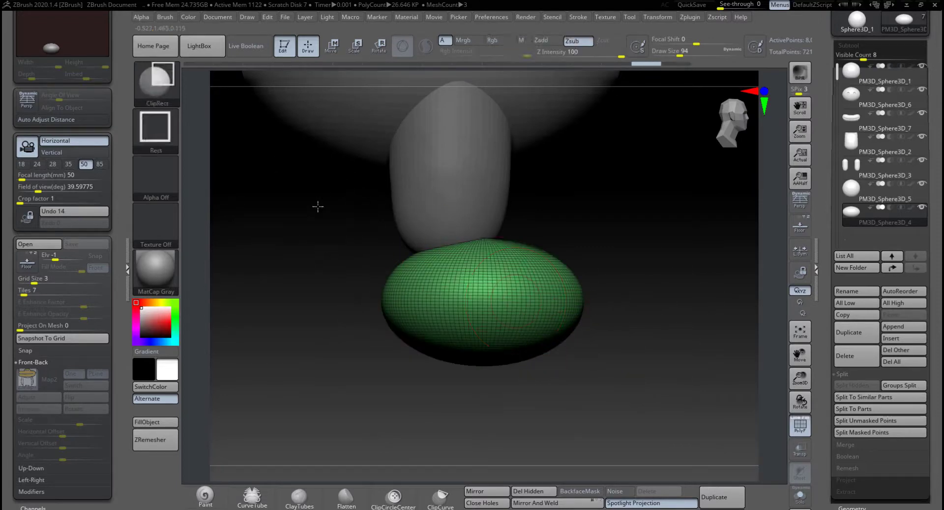
pyautogui.keyDown('ctrl'); pyautogui.keyDown('shift'); pyautogui.moveTo(295, 202); pyautogui.dragTo(652, 293); pyautogui.keyUp('shift'); pyautogui.keyUp('ctrl')
pyautogui.moveTo(649, 326); pyautogui.dragTo(611, 322)
pyautogui.moveTo(514, 332); pyautogui.dragTo(586, 345)
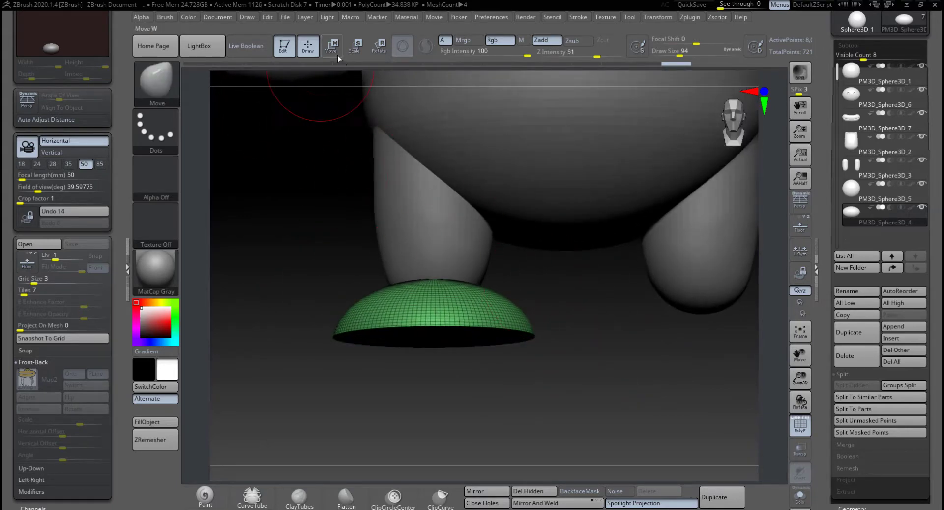
pyautogui.moveTo(672, 350)
pyautogui.mouseDown()
pyautogui.moveTo(649, 362)
pyautogui.moveTo(671, 358)
pyautogui.mouseUp()
pyautogui.press('shift')
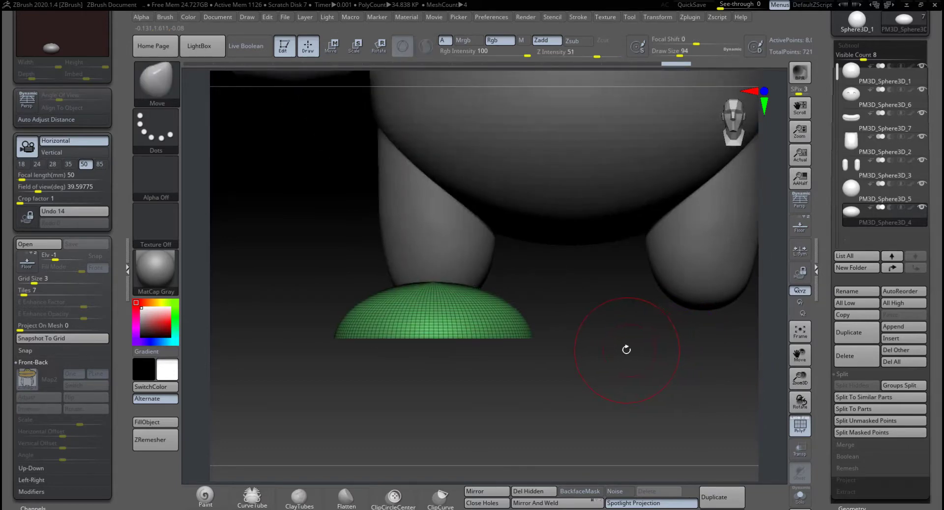
pyautogui.keyDown('ctrl'); pyautogui.keyDown('shift'); pyautogui.click(623, 348); pyautogui.keyUp('shift'); pyautogui.keyUp('ctrl')
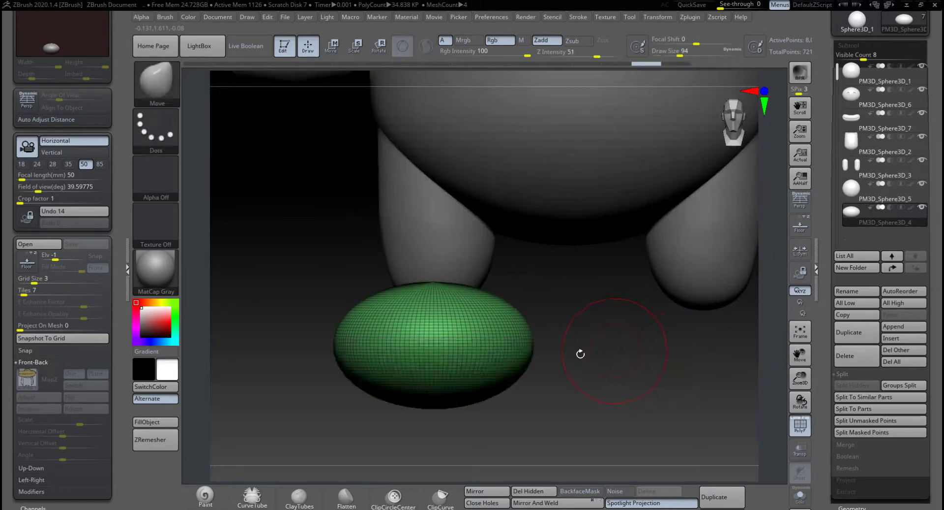
# Clip the foot's underside flat slightly below its middle, and restore SelectRect as the selection brush.
pyautogui.moveTo(291, 255)
pyautogui.keyDown('ctrl'); pyautogui.keyDown('shift'); pyautogui.mouseDown()
pyautogui.moveTo(550, 301)
pyautogui.moveTo(586, 324)
pyautogui.moveTo(599, 361)
pyautogui.moveTo(595, 318)
pyautogui.moveTo(605, 343)
pyautogui.moveTo(585, 337)
pyautogui.mouseUp(); pyautogui.keyUp('shift'); pyautogui.keyUp('ctrl')
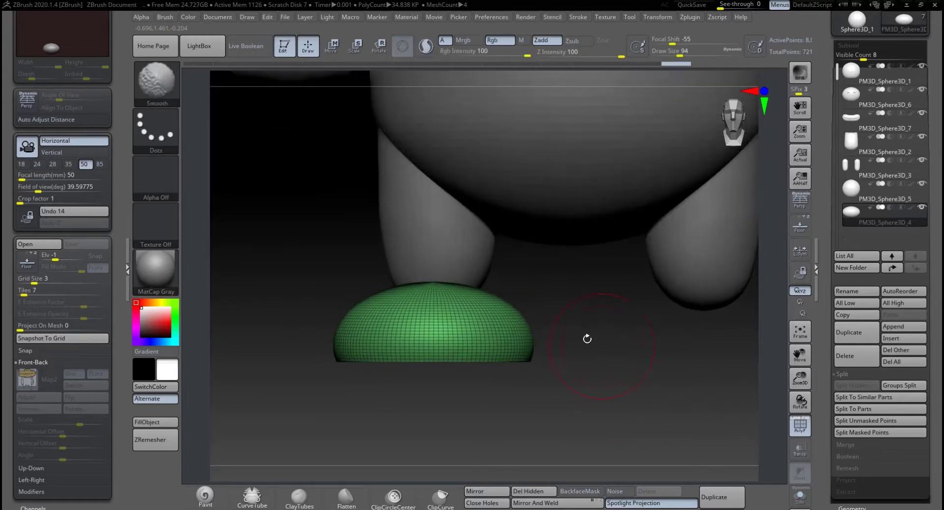
pyautogui.keyDown('ctrl'); pyautogui.keyDown('shift'); pyautogui.moveTo(277, 248); pyautogui.dragTo(626, 353); pyautogui.keyUp('shift'); pyautogui.keyUp('ctrl')
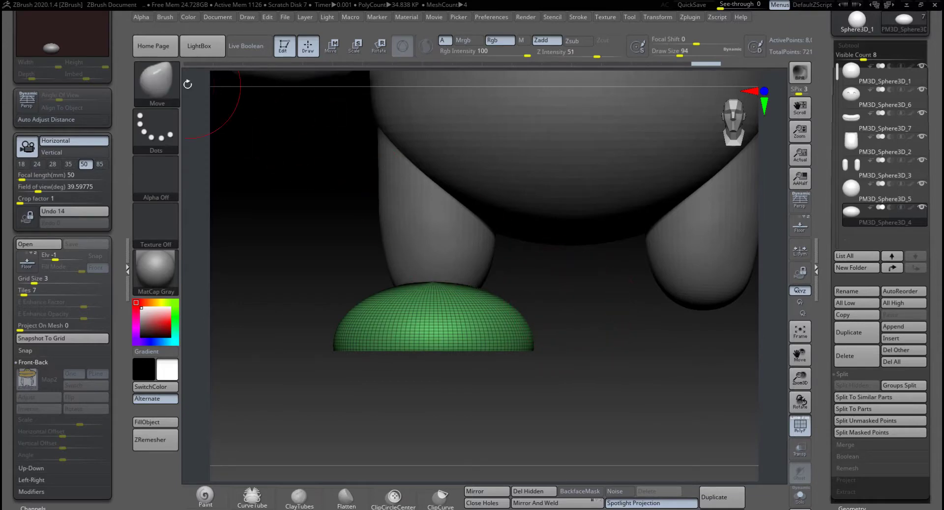
pyautogui.keyDown('ctrl'); pyautogui.keyDown('shift'); pyautogui.click(160, 89); pyautogui.keyUp('shift'); pyautogui.keyUp('ctrl')
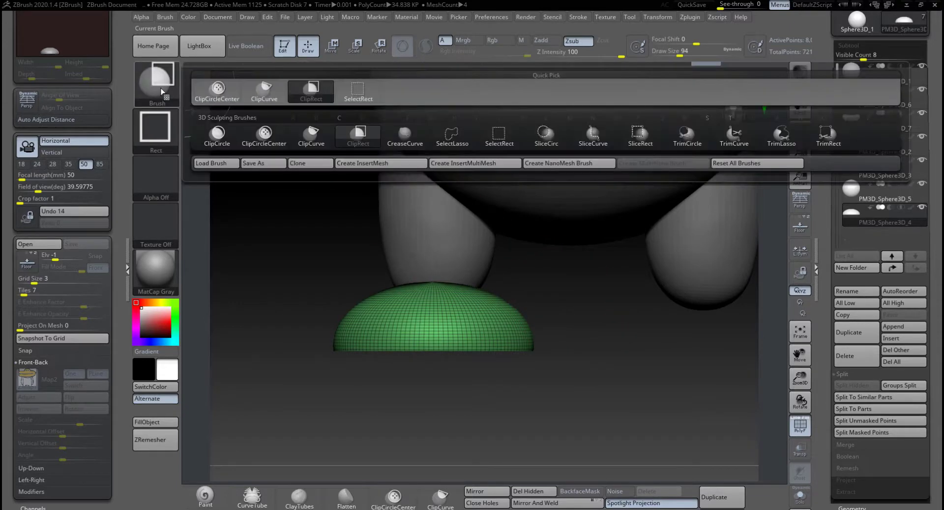
pyautogui.keyDown('ctrl'); pyautogui.keyDown('shift'); pyautogui.click(510, 136); pyautogui.keyUp('shift'); pyautogui.keyUp('ctrl')
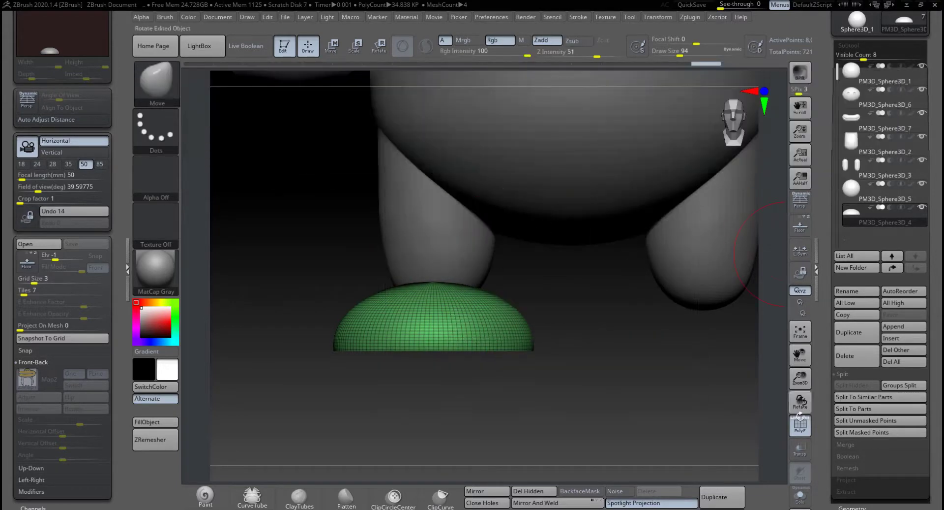
# Hide the polygon wireframe and remesh the clipped foot with DynaMesh at resolution 128.
pyautogui.click(800, 424)
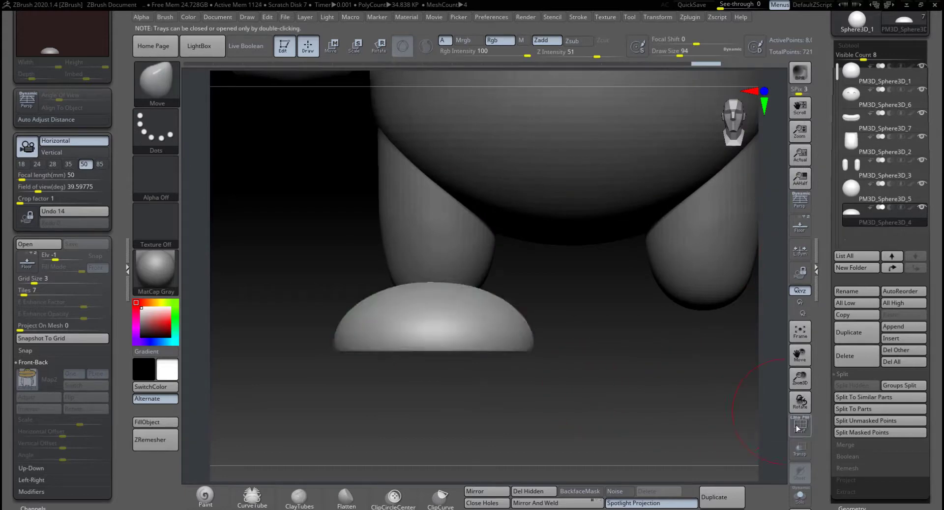
pyautogui.moveTo(642, 412); pyautogui.dragTo(619, 384)
pyautogui.scroll(-5, 931, 261)
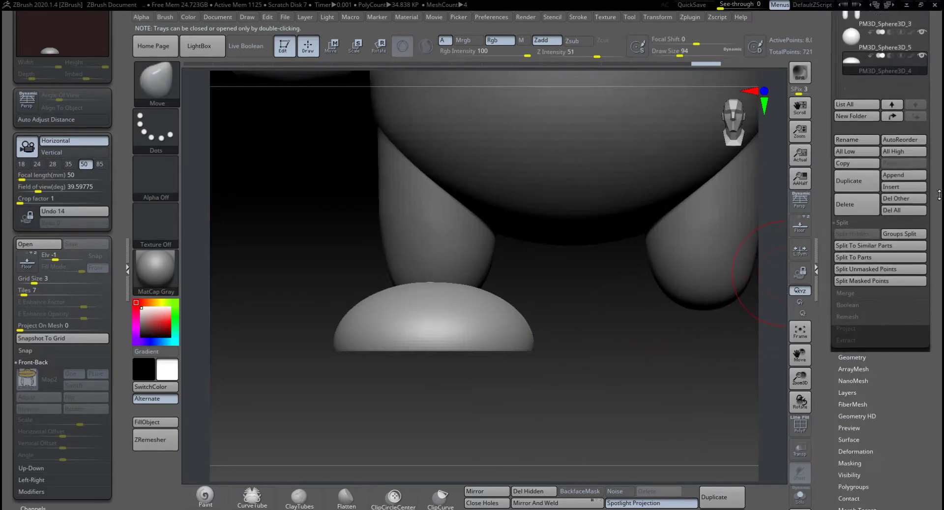
pyautogui.click(862, 338)
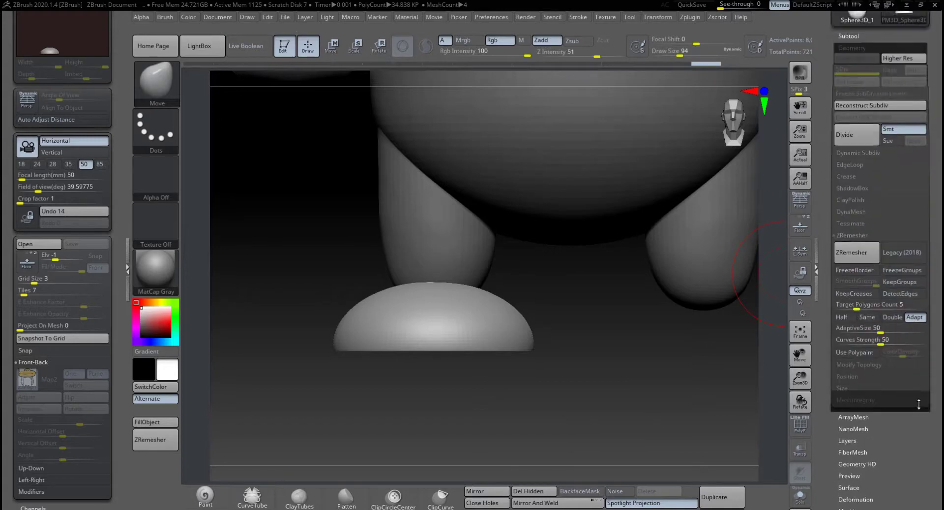
pyautogui.click(856, 241)
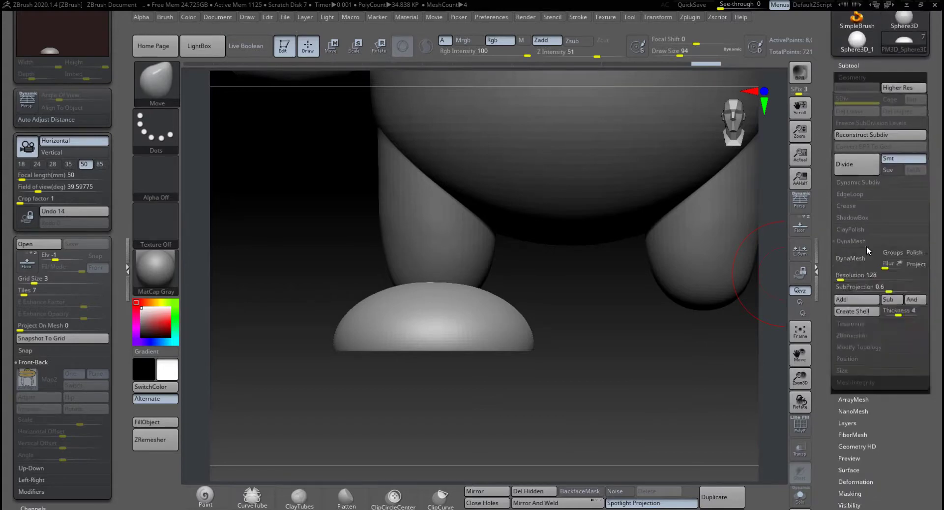
pyautogui.click(839, 277)
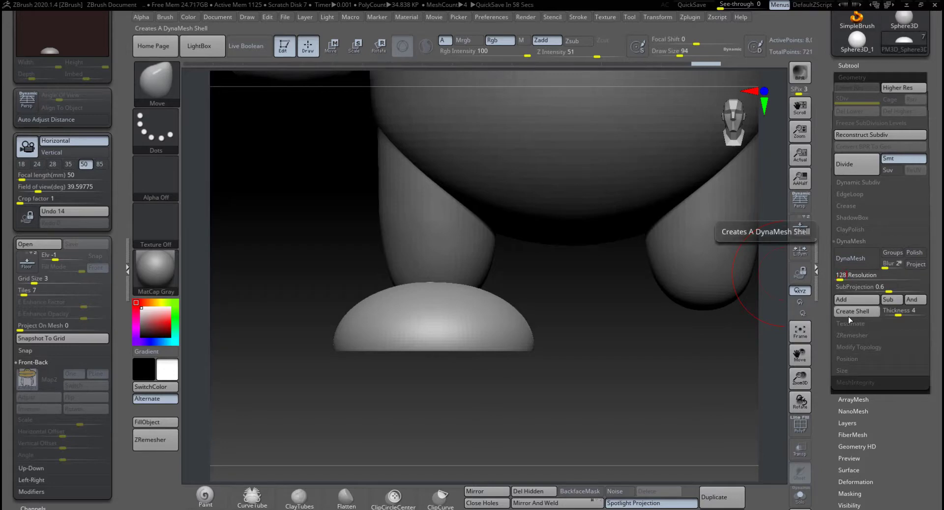
pyautogui.click(858, 264)
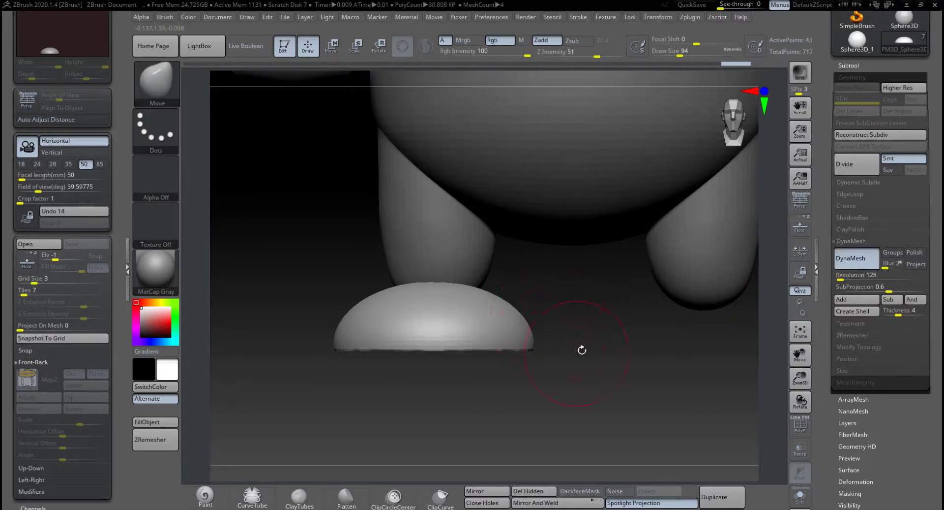
# Smooth the sharp rim all around the foot's flat underside.
pyautogui.moveTo(582, 349)
pyautogui.mouseDown()
pyautogui.moveTo(571, 278)
pyautogui.moveTo(573, 295)
pyautogui.moveTo(516, 303)
pyautogui.mouseUp()
pyautogui.press('shift')
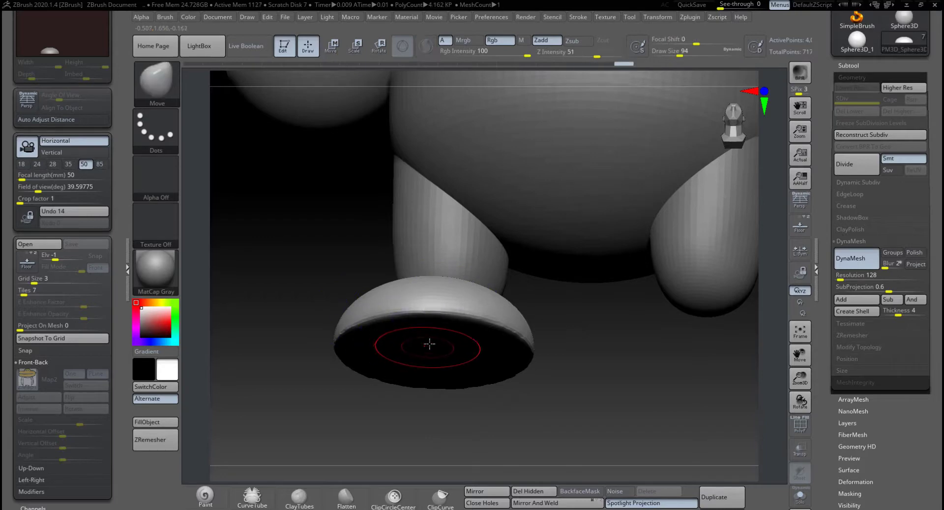
pyautogui.keyDown('shift'); pyautogui.moveTo(401, 326); pyautogui.dragTo(355, 329); pyautogui.keyUp('shift')
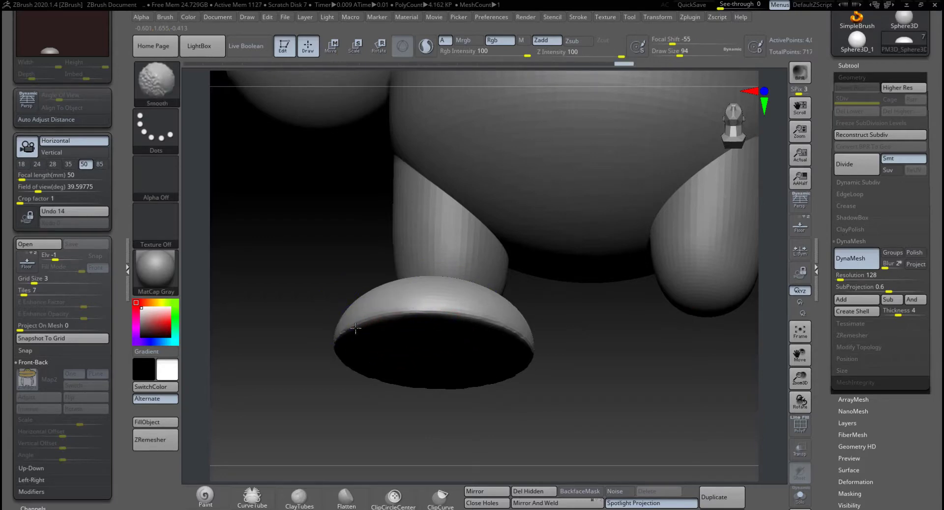
pyautogui.moveTo(320, 394); pyautogui.dragTo(317, 305)
pyautogui.moveTo(347, 386)
pyautogui.keyDown('shift'); pyautogui.mouseDown()
pyautogui.moveTo(364, 415)
pyautogui.moveTo(363, 437)
pyautogui.moveTo(283, 308)
pyautogui.mouseUp(); pyautogui.keyUp('shift')
pyautogui.moveTo(327, 335)
pyautogui.mouseDown()
pyautogui.moveTo(339, 357)
pyautogui.moveTo(331, 348)
pyautogui.moveTo(503, 311)
pyautogui.moveTo(501, 280)
pyautogui.moveTo(418, 386)
pyautogui.mouseUp()
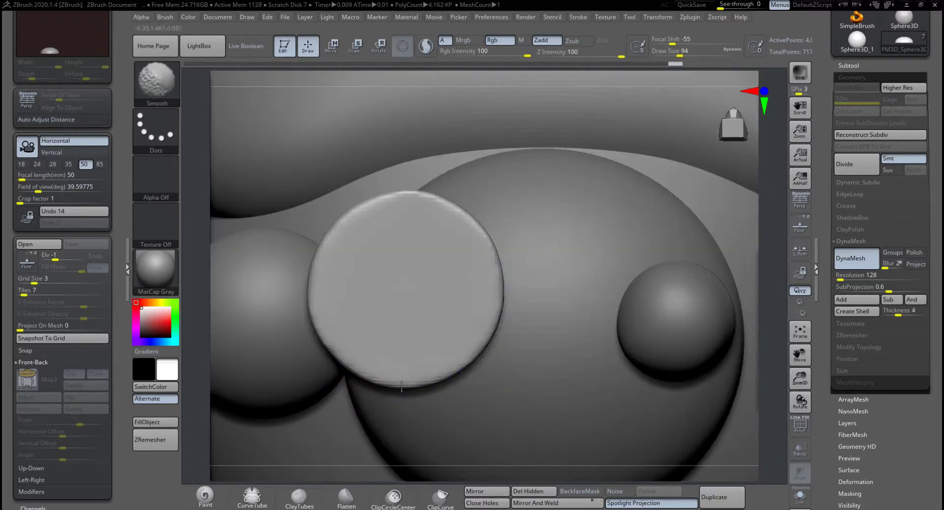
pyautogui.keyDown('shift'); pyautogui.moveTo(421, 207); pyautogui.dragTo(470, 216); pyautogui.keyUp('shift')
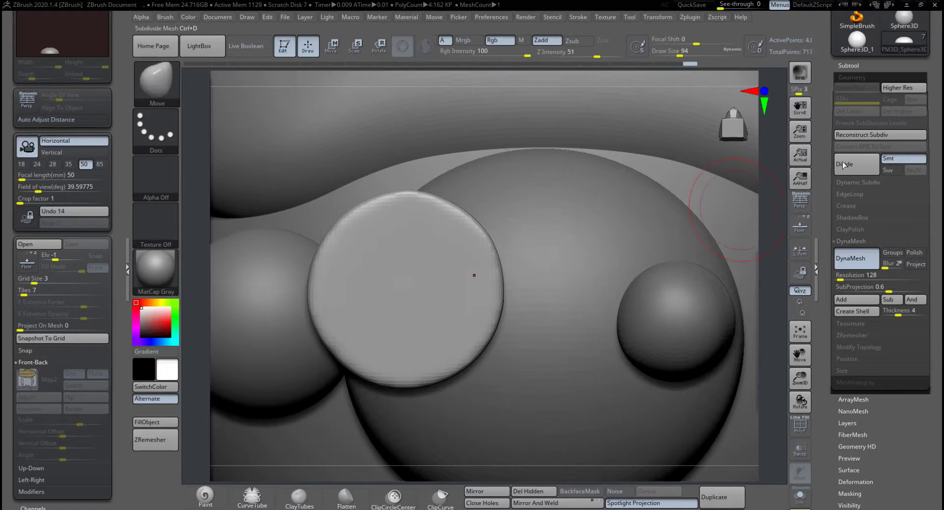
# Isolate the foot subtool PM3D_Sphere3D_4 by hiding all the other subtools.
pyautogui.click(843, 64)
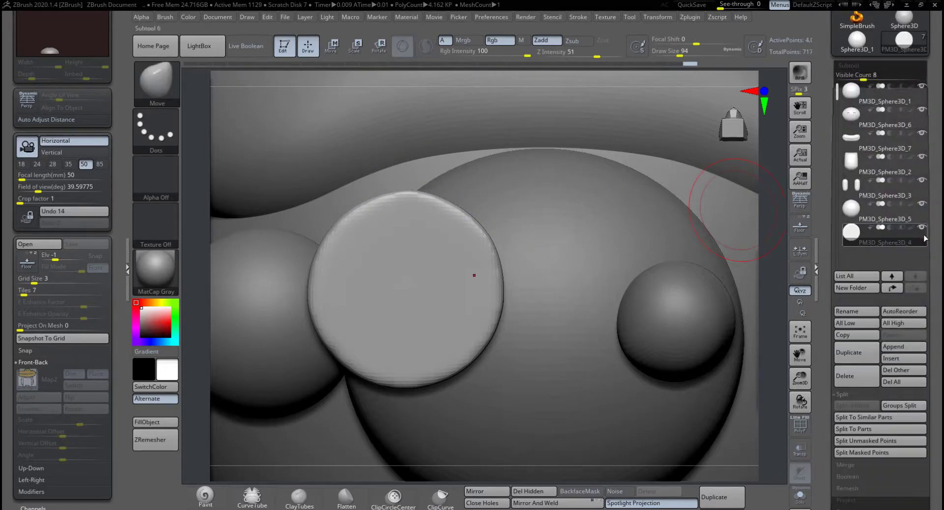
pyautogui.moveTo(926, 239)
pyautogui.press('shift')
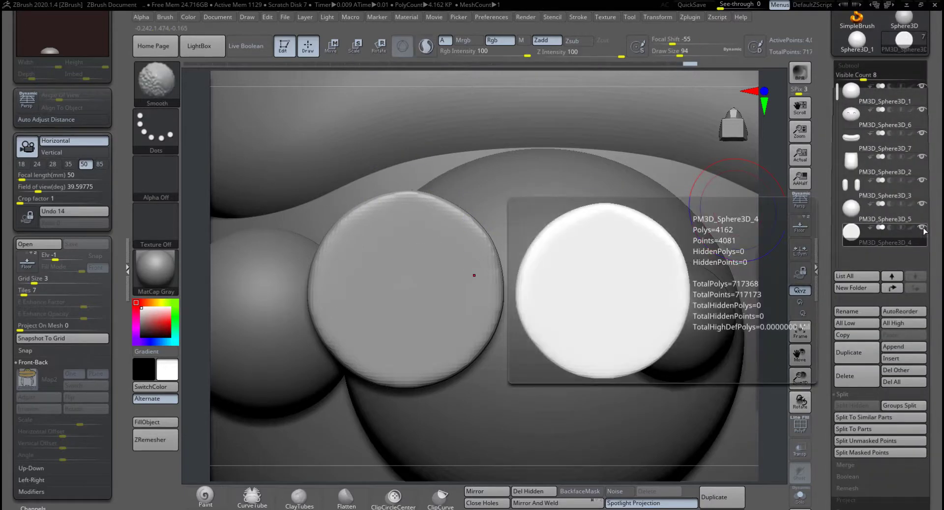
pyautogui.keyDown('shift'); pyautogui.click(922, 227); pyautogui.keyUp('shift')
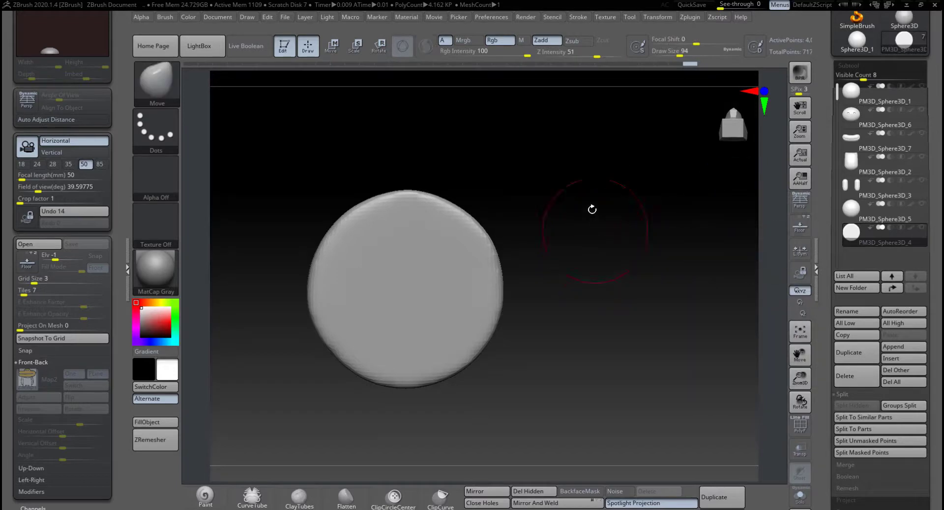
# Try pulling three toe bumps out of the foot's front edge with the Move brush.
pyautogui.moveTo(593, 208); pyautogui.dragTo(593, 290)
pyautogui.moveTo(443, 347); pyautogui.dragTo(441, 391)
pyautogui.moveTo(374, 326); pyautogui.dragTo(383, 351)
pyautogui.moveTo(500, 328)
pyautogui.mouseDown()
pyautogui.moveTo(516, 369)
pyautogui.moveTo(531, 366)
pyautogui.moveTo(599, 278)
pyautogui.moveTo(611, 215)
pyautogui.moveTo(546, 244)
pyautogui.moveTo(594, 327)
pyautogui.moveTo(577, 338)
pyautogui.mouseUp()
pyautogui.moveTo(392, 385); pyautogui.dragTo(396, 397)
pyautogui.moveTo(574, 347)
pyautogui.mouseDown()
pyautogui.moveTo(586, 347)
pyautogui.moveTo(550, 360)
pyautogui.mouseUp()
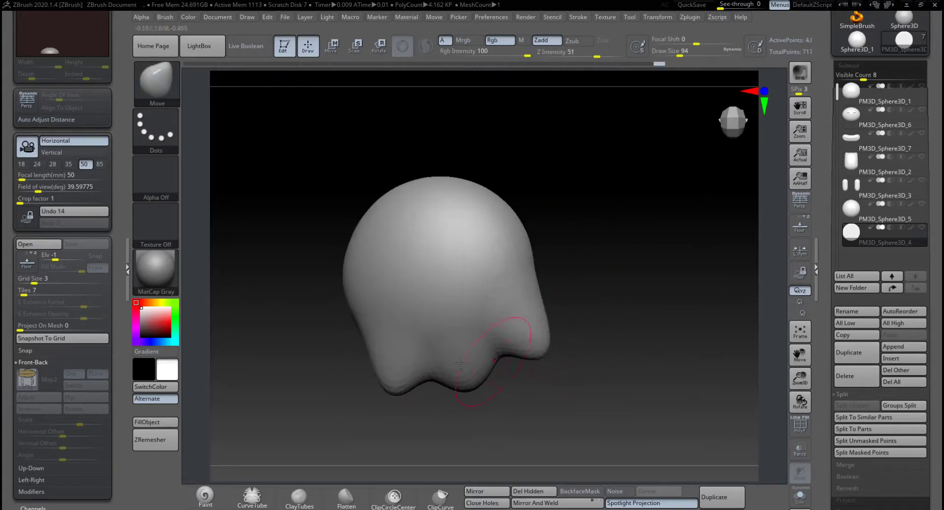
pyautogui.moveTo(430, 381); pyautogui.dragTo(428, 373)
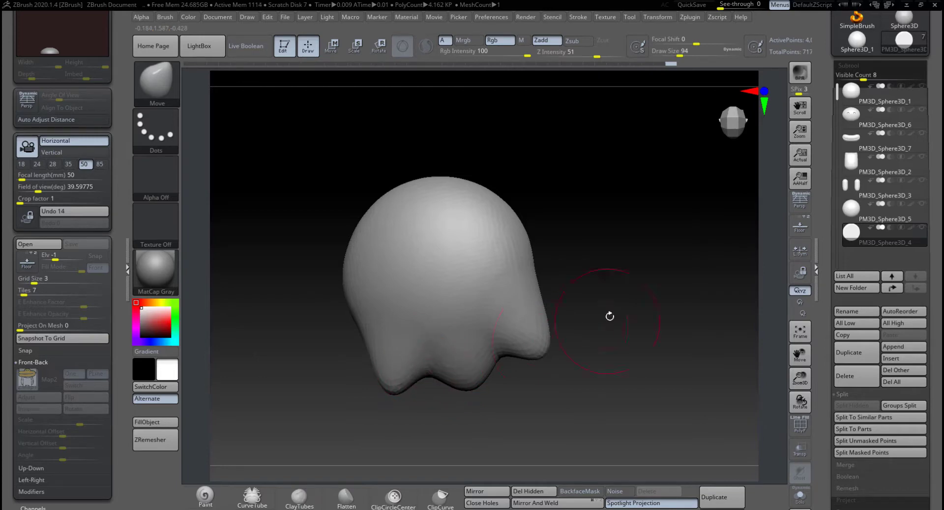
# Set the draw size to 33 and undo the toe pulls to restore the rounded foot.
pyautogui.moveTo(610, 316)
pyautogui.mouseDown()
pyautogui.moveTo(601, 281)
pyautogui.moveTo(592, 309)
pyautogui.moveTo(572, 290)
pyautogui.moveTo(573, 271)
pyautogui.moveTo(525, 276)
pyautogui.moveTo(569, 287)
pyautogui.moveTo(574, 271)
pyautogui.mouseUp()
pyautogui.press('space')
pyautogui.hotkey('ctrl', 'z')
pyautogui.hotkey('ctrl', 'z')
pyautogui.hotkey('ctrl', 'z')
pyautogui.hotkey('ctrl', 'z')
pyautogui.hotkey('ctrl', 'z')
pyautogui.hotkey('ctrl', 'z')
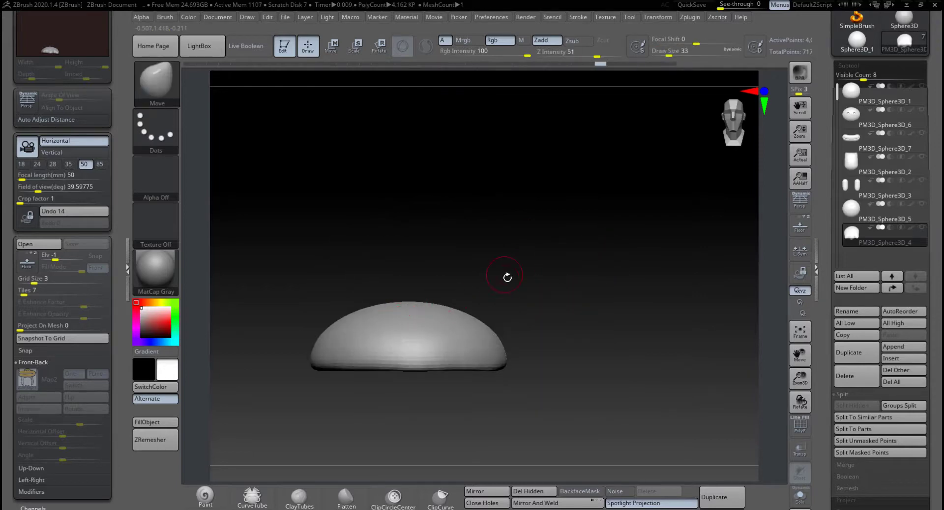
# Try masking two long toe-gap lines over the top of the foot, and undo the strokes.
pyautogui.moveTo(508, 277)
pyautogui.mouseDown()
pyautogui.moveTo(449, 289)
pyautogui.moveTo(535, 270)
pyautogui.moveTo(510, 266)
pyautogui.mouseUp()
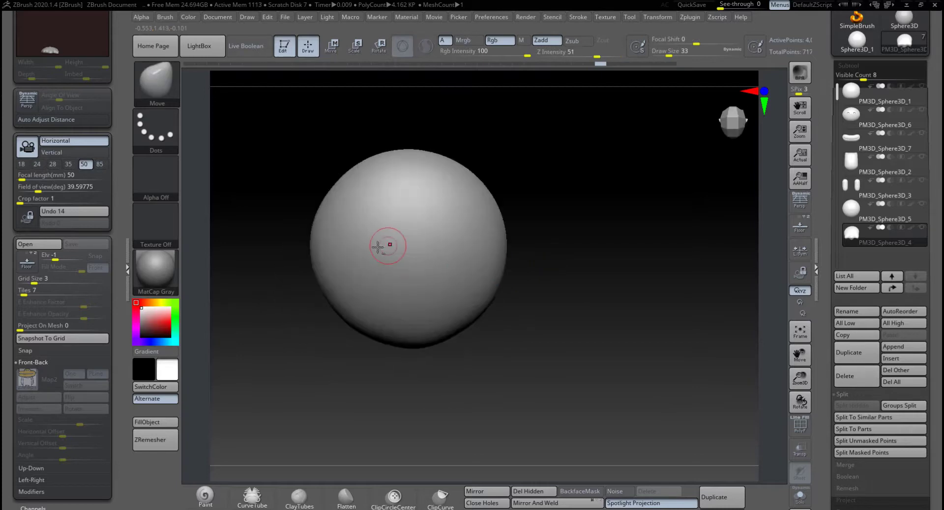
pyautogui.keyDown('ctrl'); pyautogui.moveTo(370, 228); pyautogui.dragTo(371, 303); pyautogui.keyUp('ctrl')
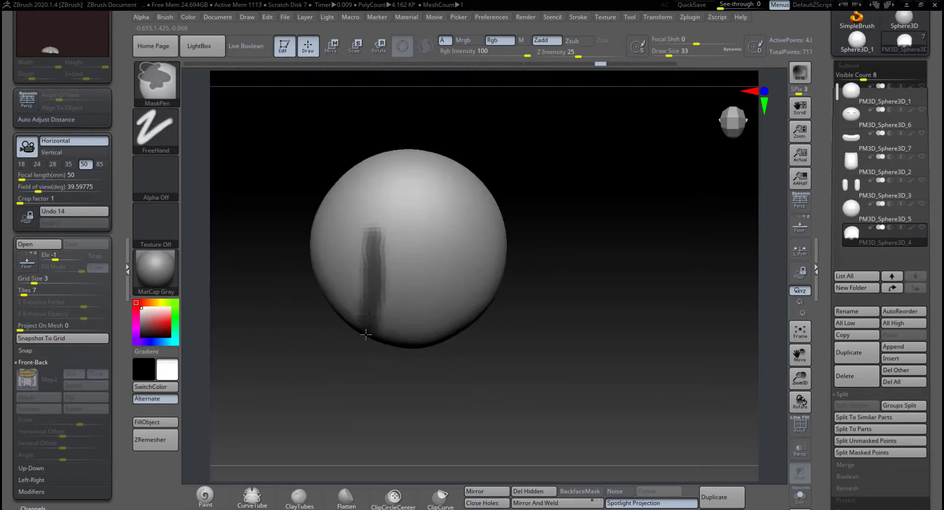
pyautogui.keyDown('ctrl'); pyautogui.moveTo(366, 334); pyautogui.dragTo(366, 351); pyautogui.keyUp('ctrl')
pyautogui.hotkey('ctrl', 'z')
pyautogui.keyDown('ctrl'); pyautogui.moveTo(368, 236); pyautogui.dragTo(363, 299); pyautogui.keyUp('ctrl')
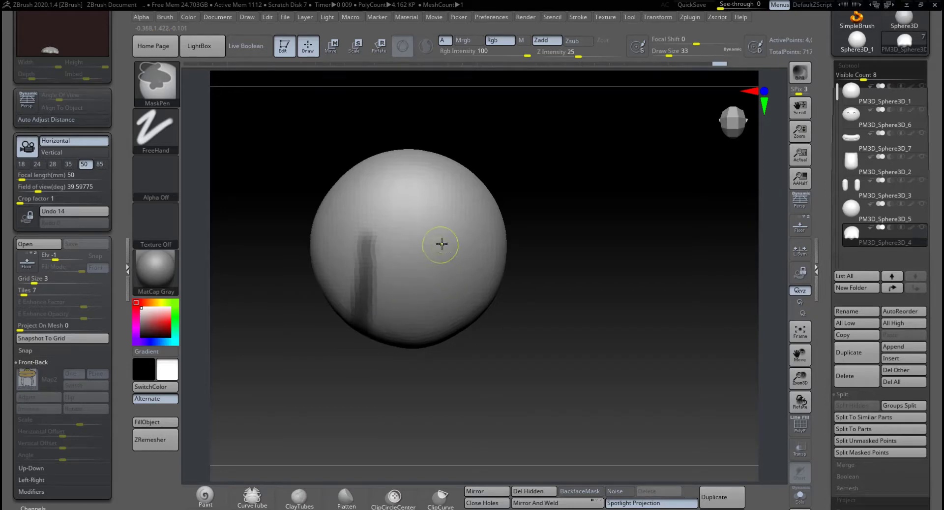
pyautogui.keyDown('ctrl'); pyautogui.moveTo(441, 236); pyautogui.dragTo(458, 310); pyautogui.keyUp('ctrl')
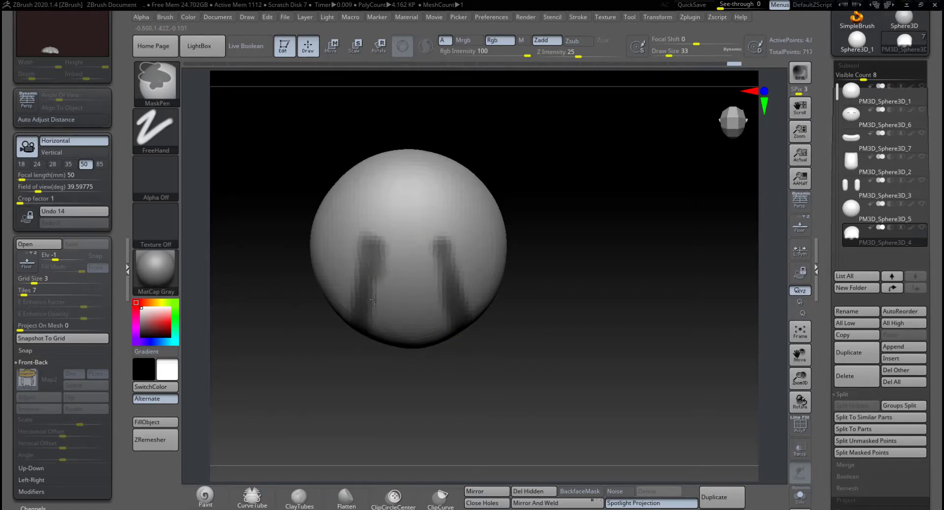
pyautogui.hotkey('ctrl', 'z')
pyautogui.hotkey('ctrl', 'z')
pyautogui.hotkey('ctrl', 'z')
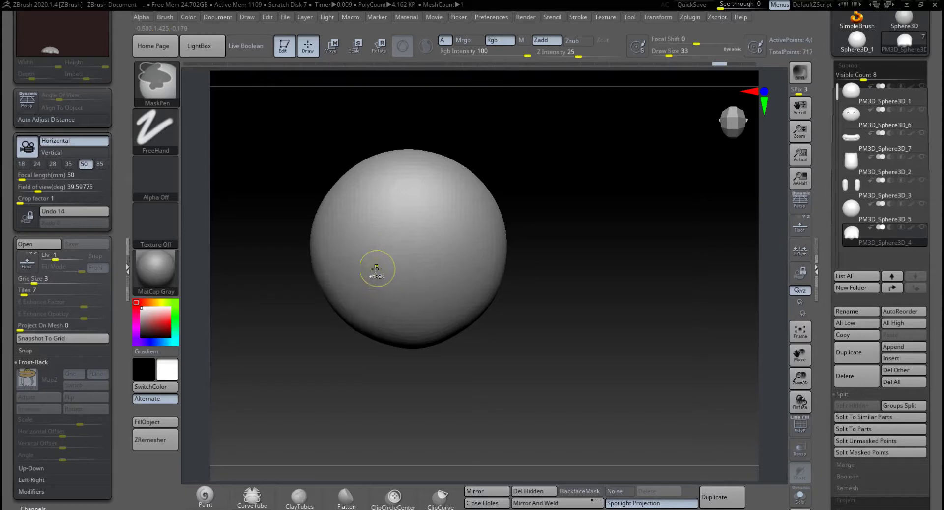
# Mask two shorter toe-gap lines on the foot's top, diverging slightly toward its front edge.
pyautogui.keyDown('ctrl'); pyautogui.moveTo(376, 270); pyautogui.dragTo(366, 340); pyautogui.keyUp('ctrl')
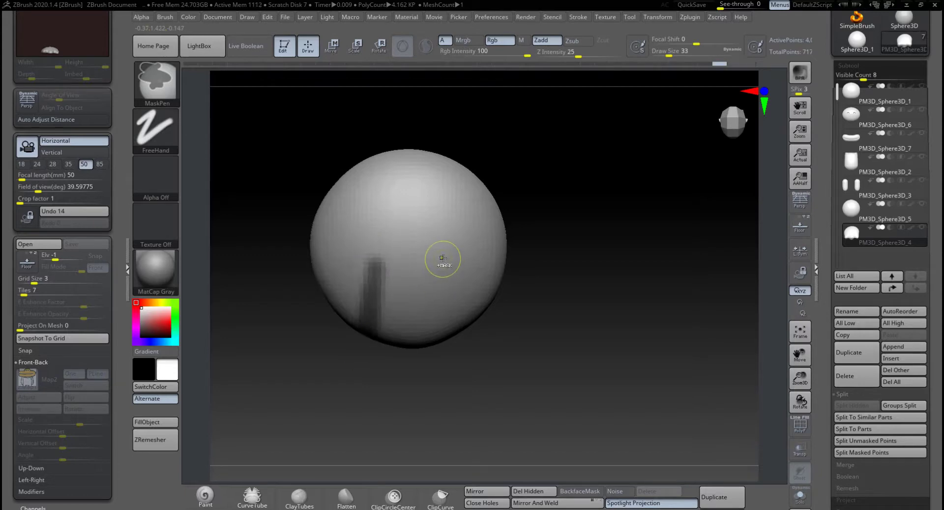
pyautogui.keyDown('ctrl'); pyautogui.moveTo(443, 257); pyautogui.dragTo(466, 309); pyautogui.keyUp('ctrl')
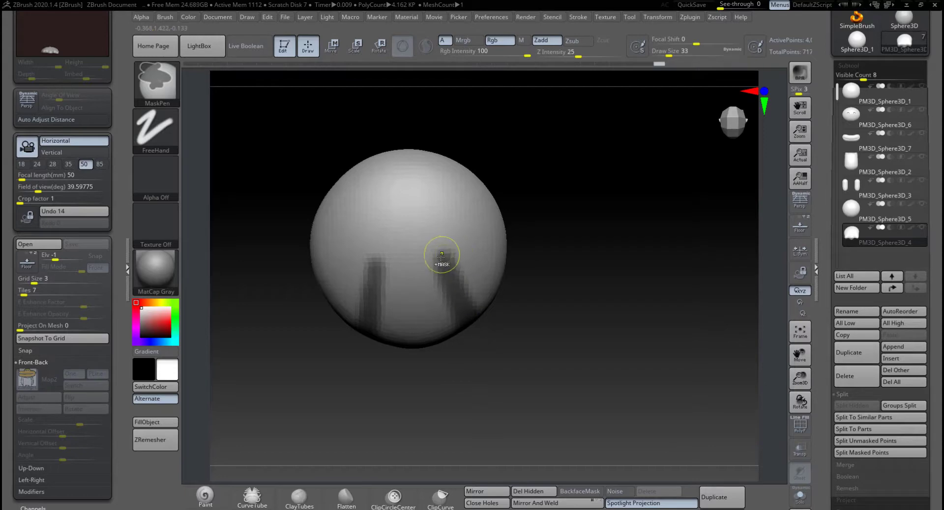
pyautogui.moveTo(558, 344)
pyautogui.mouseDown()
pyautogui.moveTo(541, 183)
pyautogui.moveTo(531, 173)
pyautogui.moveTo(542, 230)
pyautogui.mouseUp()
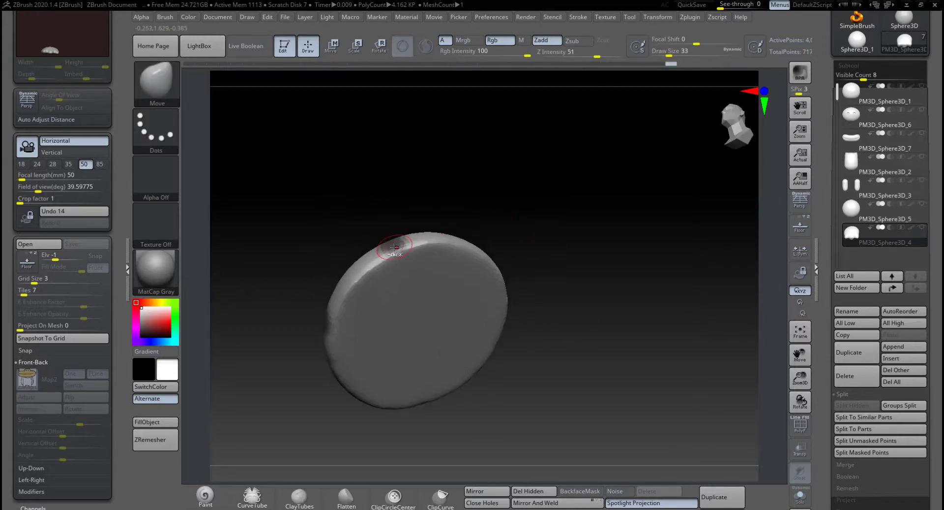
# Continue the two toe-gap masks around the foot's front edge and across its flat underside.
pyautogui.keyDown('ctrl'); pyautogui.moveTo(406, 259); pyautogui.dragTo(414, 270); pyautogui.keyUp('ctrl')
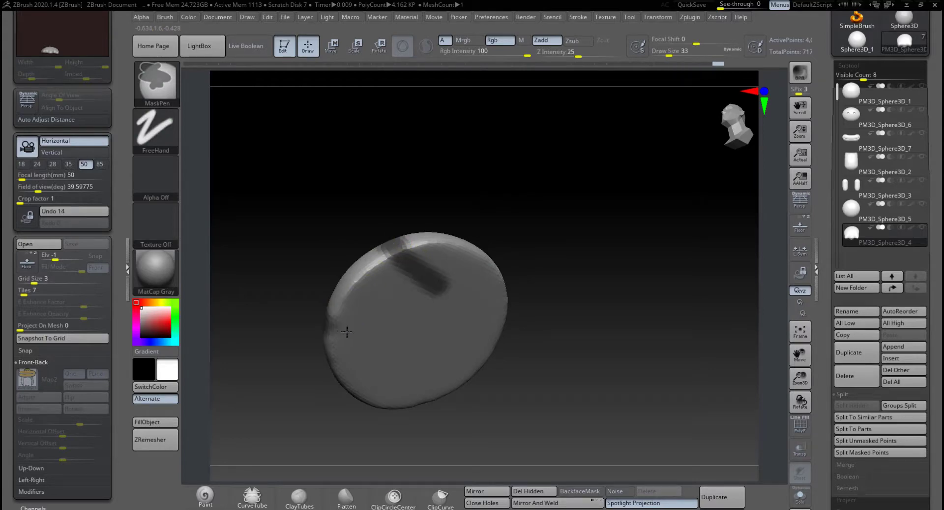
pyautogui.keyDown('ctrl'); pyautogui.moveTo(347, 332); pyautogui.dragTo(378, 348); pyautogui.keyUp('ctrl')
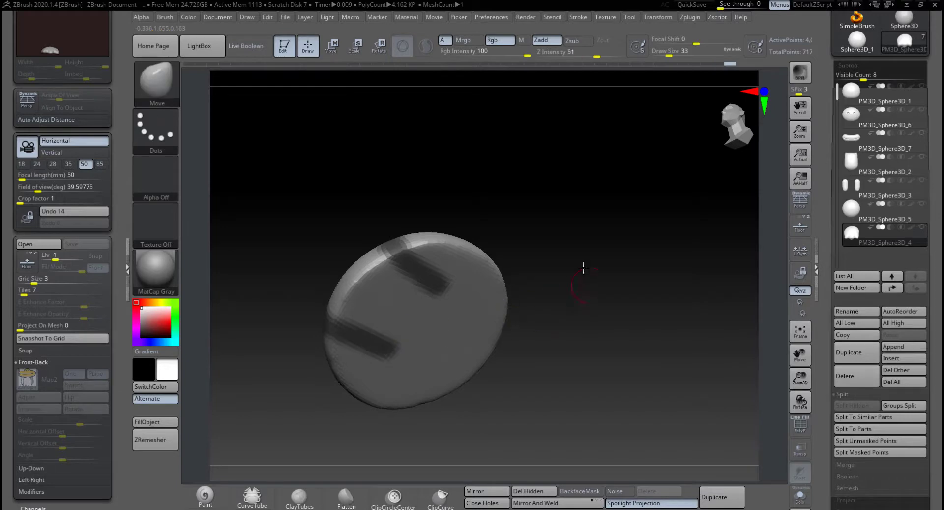
pyautogui.moveTo(584, 268); pyautogui.dragTo(569, 236)
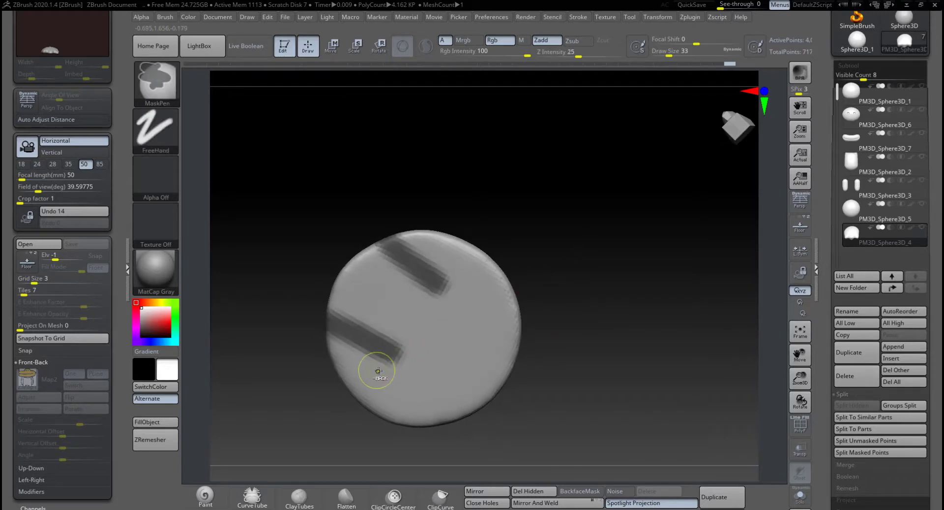
pyautogui.press('ctrl')
pyautogui.press('ctrl')
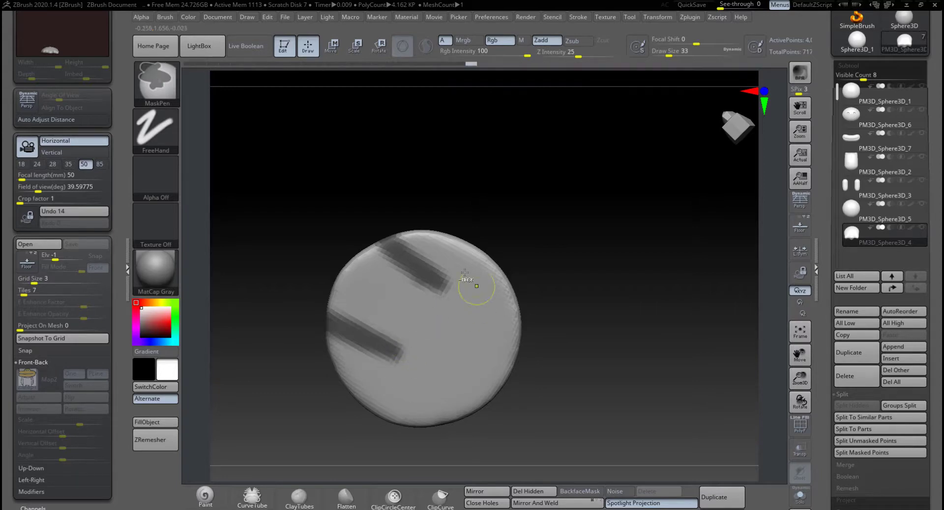
pyautogui.moveTo(556, 278)
pyautogui.mouseDown()
pyautogui.moveTo(622, 373)
pyautogui.moveTo(555, 295)
pyautogui.mouseUp()
pyautogui.moveTo(580, 252)
pyautogui.mouseDown()
pyautogui.moveTo(586, 291)
pyautogui.moveTo(673, 313)
pyautogui.moveTo(618, 327)
pyautogui.moveTo(615, 337)
pyautogui.moveTo(605, 293)
pyautogui.moveTo(572, 370)
pyautogui.mouseUp()
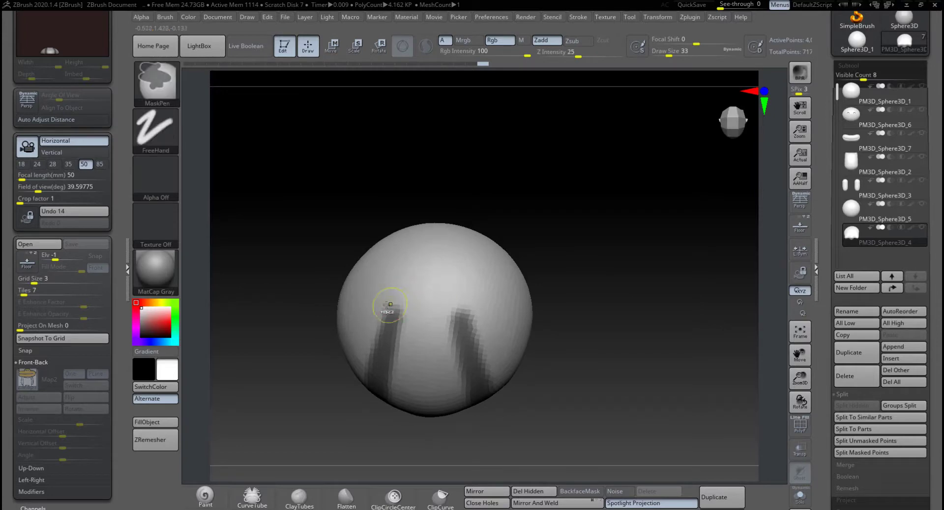
# Try blurring the toe-gap mask and pulling three toes out of the foot's front with the Move brush at draw size 158.
pyautogui.moveTo(612, 281); pyautogui.dragTo(597, 300)
pyautogui.keyDown('ctrl'); pyautogui.click(478, 378); pyautogui.keyUp('ctrl')
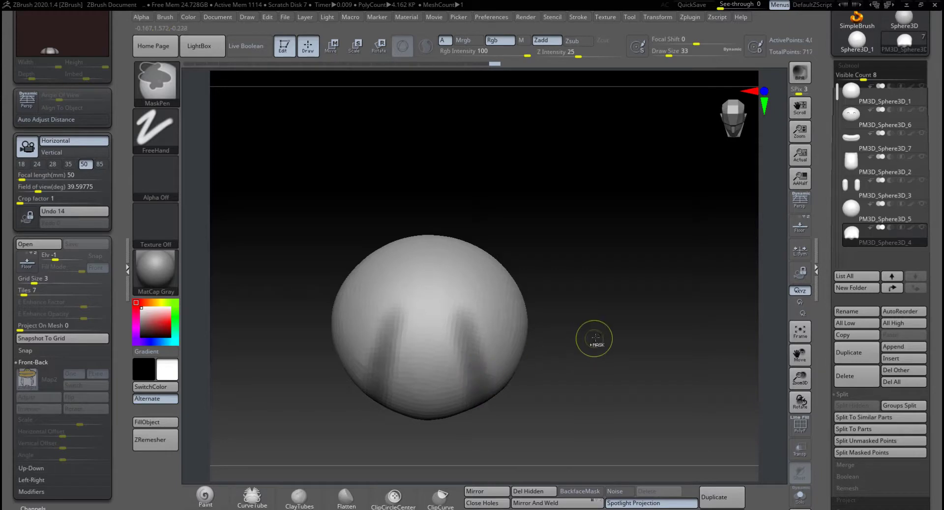
pyautogui.moveTo(597, 333)
pyautogui.mouseDown()
pyautogui.moveTo(605, 344)
pyautogui.moveTo(543, 291)
pyautogui.mouseUp()
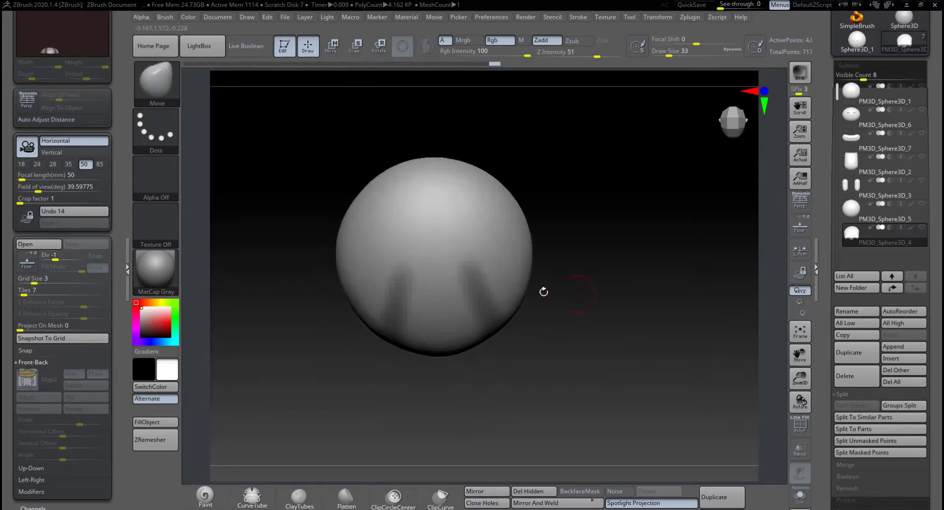
pyautogui.press('space')
pyautogui.moveTo(485, 260)
pyautogui.mouseDown()
pyautogui.moveTo(522, 263)
pyautogui.moveTo(452, 322)
pyautogui.moveTo(418, 328)
pyautogui.moveTo(436, 370)
pyautogui.moveTo(431, 364)
pyautogui.mouseUp()
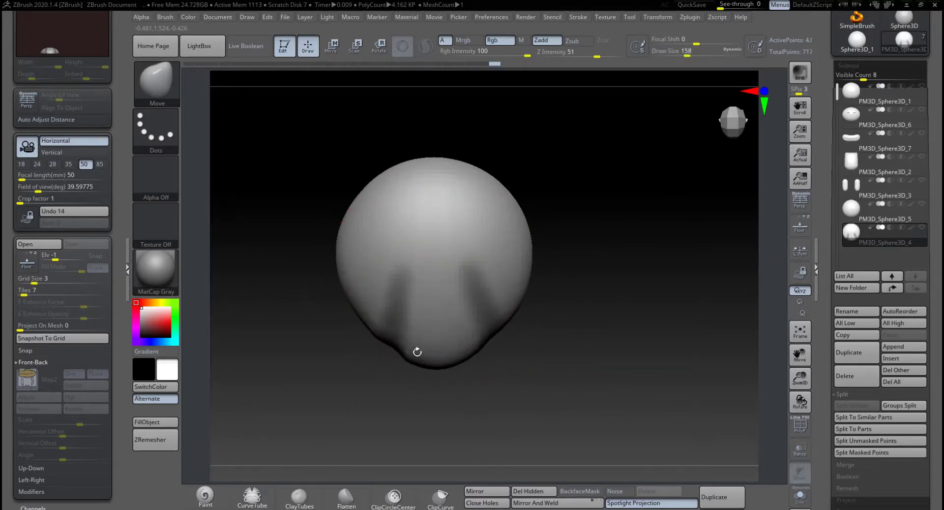
pyautogui.moveTo(364, 316); pyautogui.dragTo(346, 331)
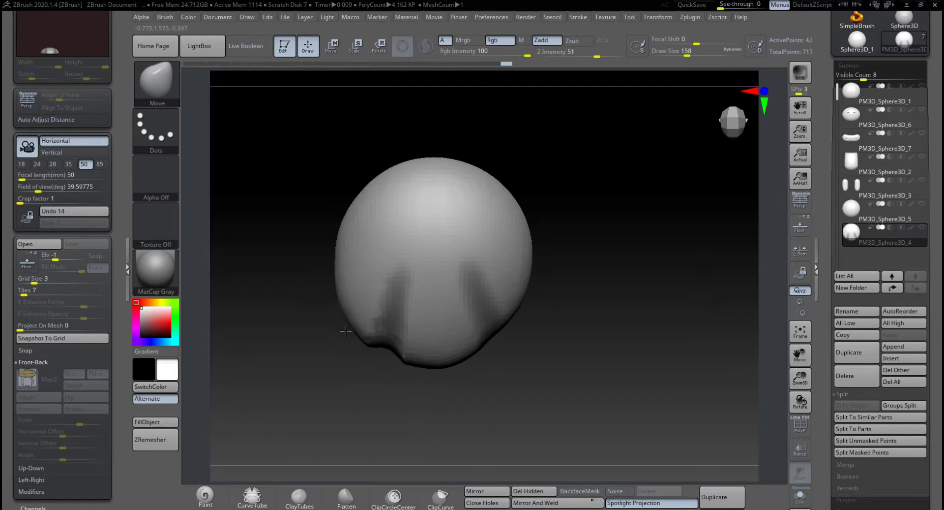
pyautogui.moveTo(518, 299); pyautogui.dragTo(534, 322)
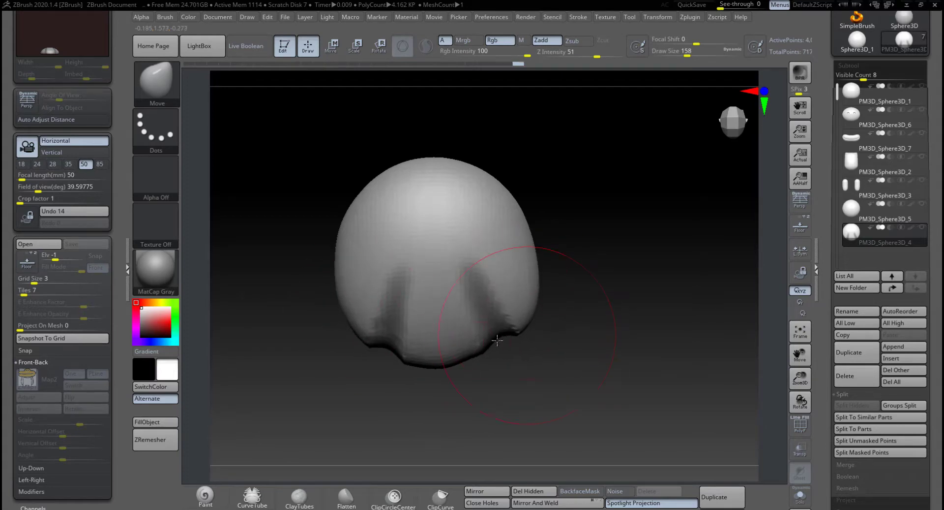
pyautogui.moveTo(456, 366); pyautogui.dragTo(435, 372)
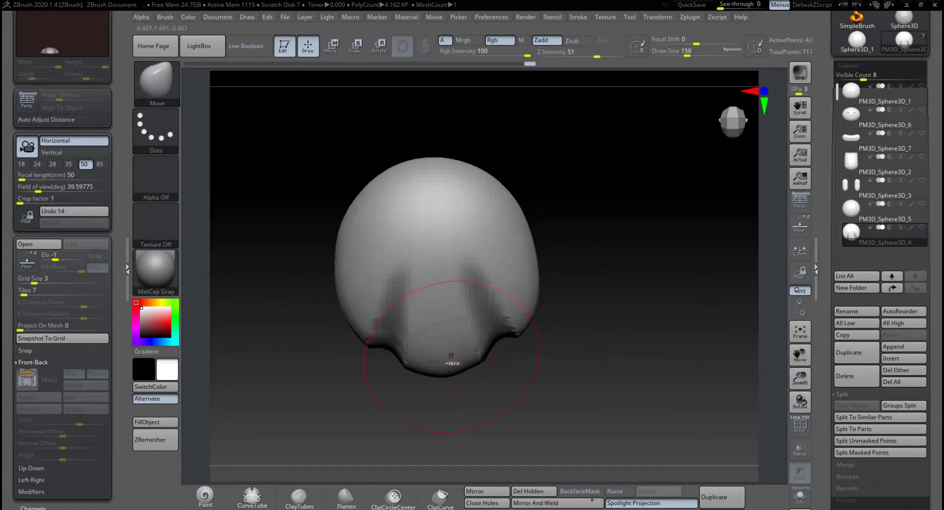
# Undo the toe pulls and the mask blur to restore the rounded foot with sharp-edged gap masks.
pyautogui.hotkey('ctrl', 'z')
pyautogui.hotkey('ctrl', 'z')
pyautogui.hotkey('ctrl', 'z')
pyautogui.hotkey('ctrl', 'z')
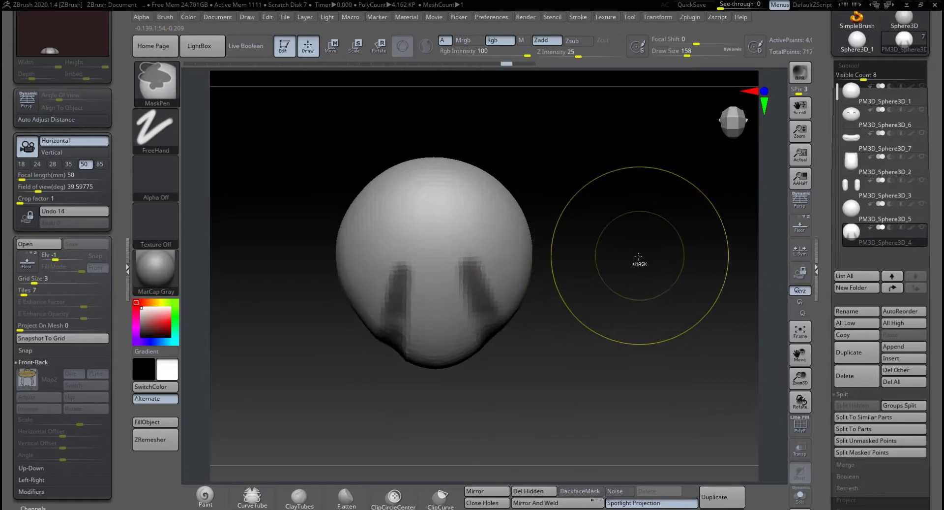
pyautogui.hotkey('ctrl', 'z')
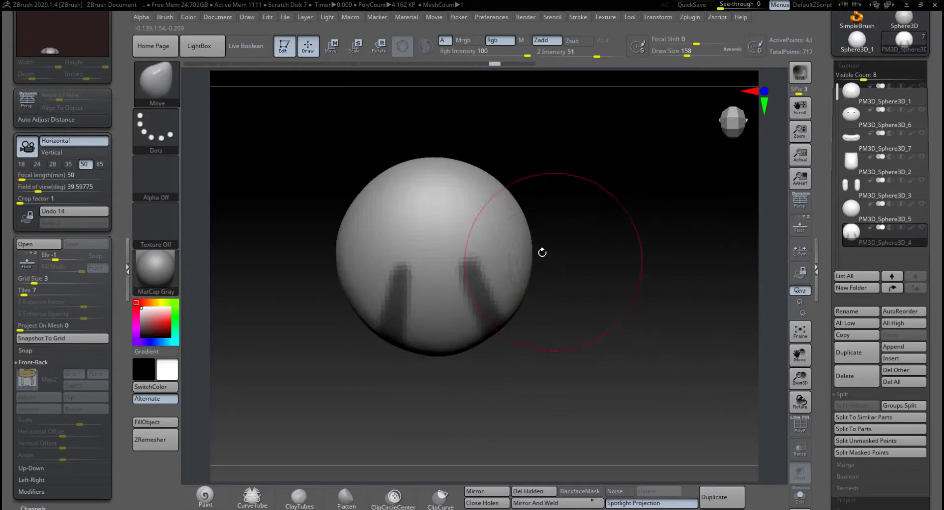
# Pull a long middle toe and two outer toes out of the foot's front with the Move brush at draw size 128.
pyautogui.press('space')
pyautogui.moveTo(543, 252); pyautogui.dragTo(524, 256)
pyautogui.moveTo(425, 345)
pyautogui.mouseDown()
pyautogui.moveTo(421, 360)
pyautogui.moveTo(461, 349)
pyautogui.moveTo(445, 371)
pyautogui.moveTo(448, 410)
pyautogui.moveTo(445, 392)
pyautogui.mouseUp()
pyautogui.press('space')
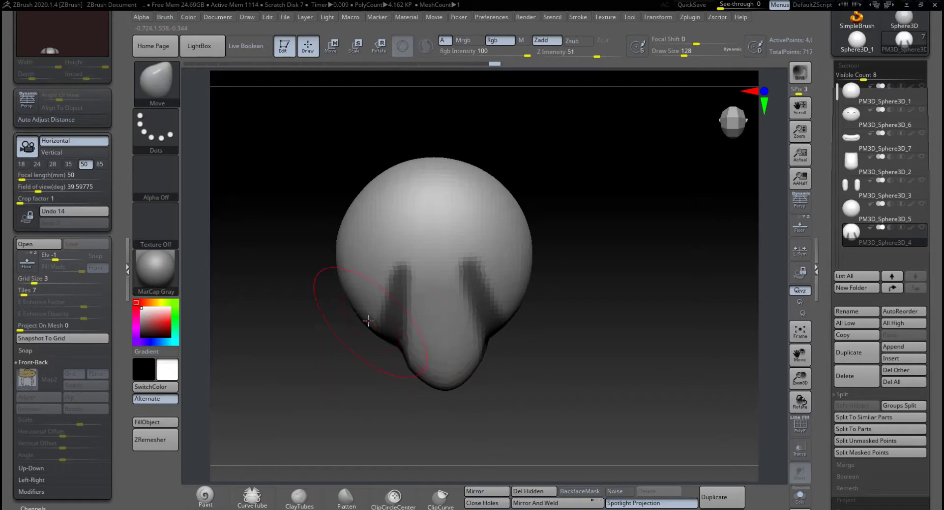
pyautogui.moveTo(369, 320)
pyautogui.mouseDown()
pyautogui.moveTo(350, 337)
pyautogui.moveTo(341, 325)
pyautogui.mouseUp()
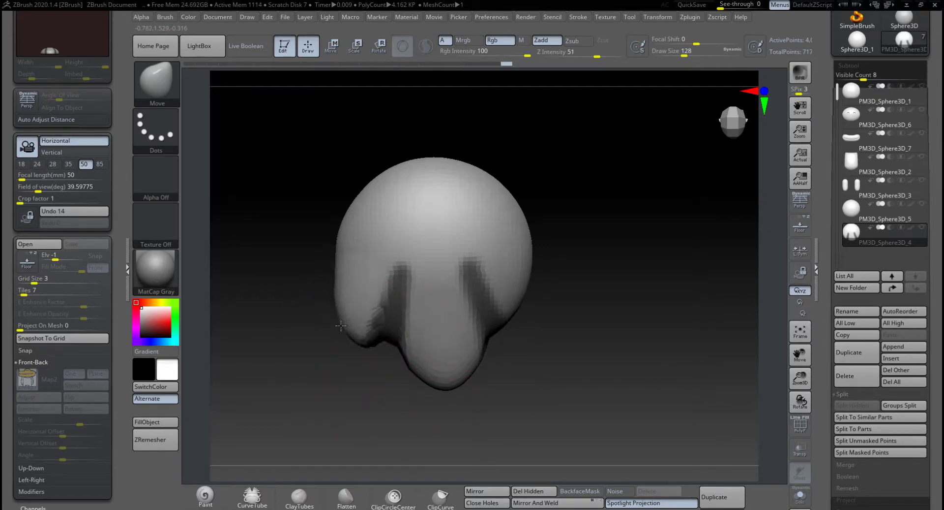
pyautogui.moveTo(514, 313)
pyautogui.mouseDown()
pyautogui.moveTo(514, 331)
pyautogui.moveTo(541, 336)
pyautogui.mouseUp()
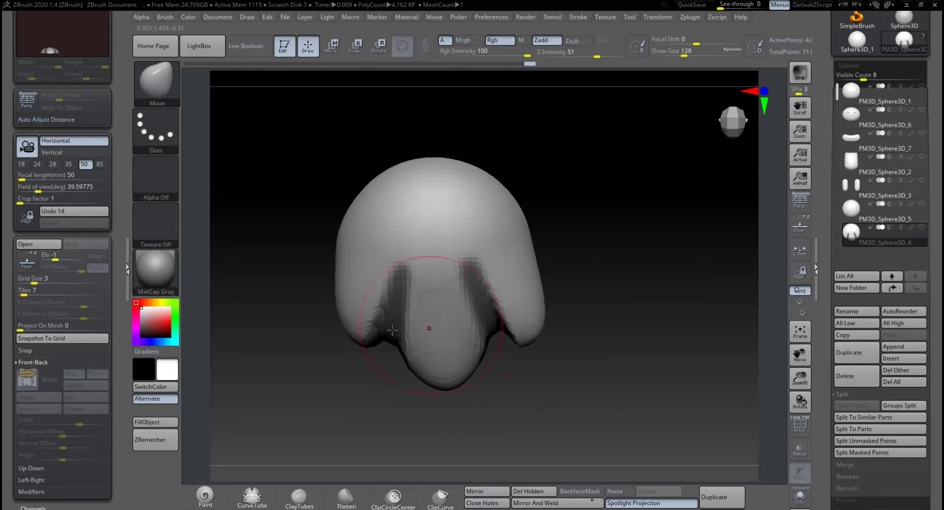
pyautogui.moveTo(357, 337)
pyautogui.mouseDown()
pyautogui.moveTo(353, 351)
pyautogui.moveTo(343, 340)
pyautogui.mouseUp()
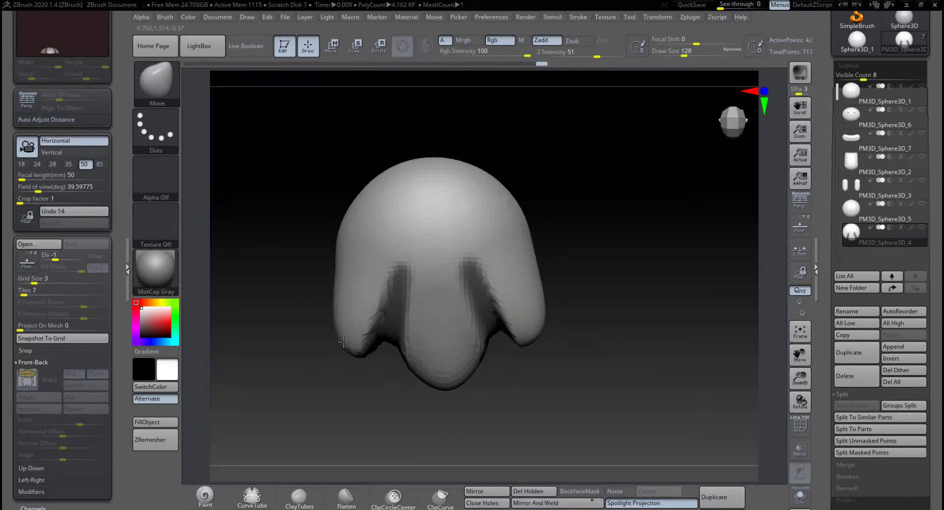
# Reshape the foot's outline from its underside, rounding and widening the middle toe and one outer toe with the Move brush, reducing its draw size to 87.
pyautogui.moveTo(601, 273); pyautogui.dragTo(626, 184)
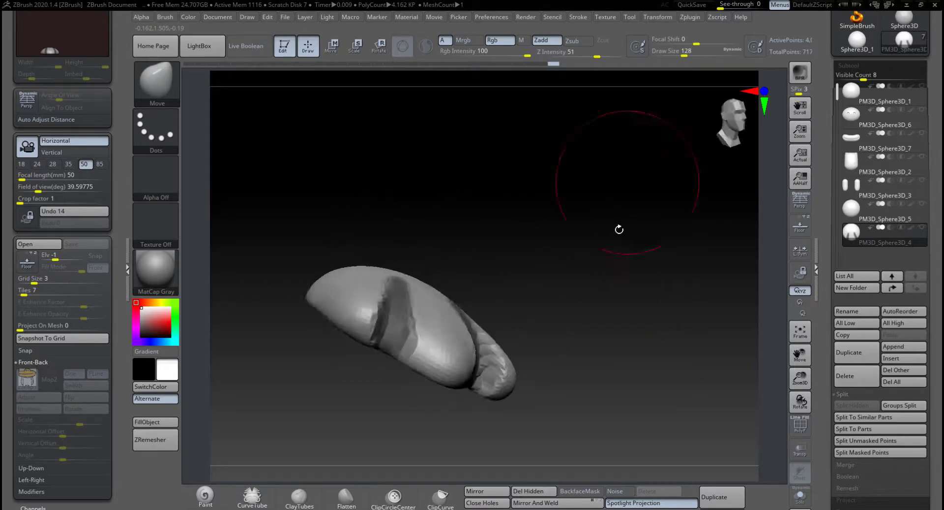
pyautogui.moveTo(620, 236); pyautogui.dragTo(625, 192)
pyautogui.moveTo(444, 226); pyautogui.dragTo(459, 228)
pyautogui.moveTo(525, 225); pyautogui.dragTo(518, 213)
pyautogui.moveTo(472, 218); pyautogui.dragTo(474, 216)
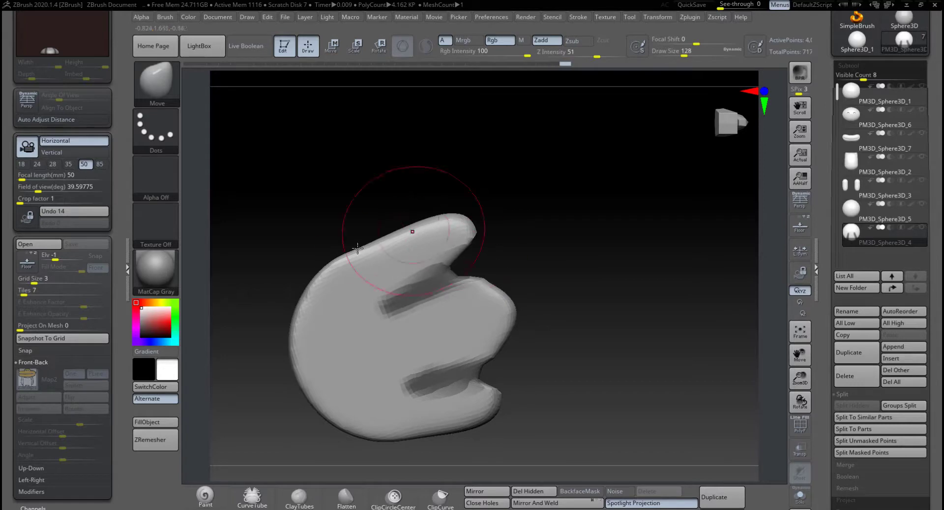
pyautogui.moveTo(327, 266); pyautogui.dragTo(336, 272)
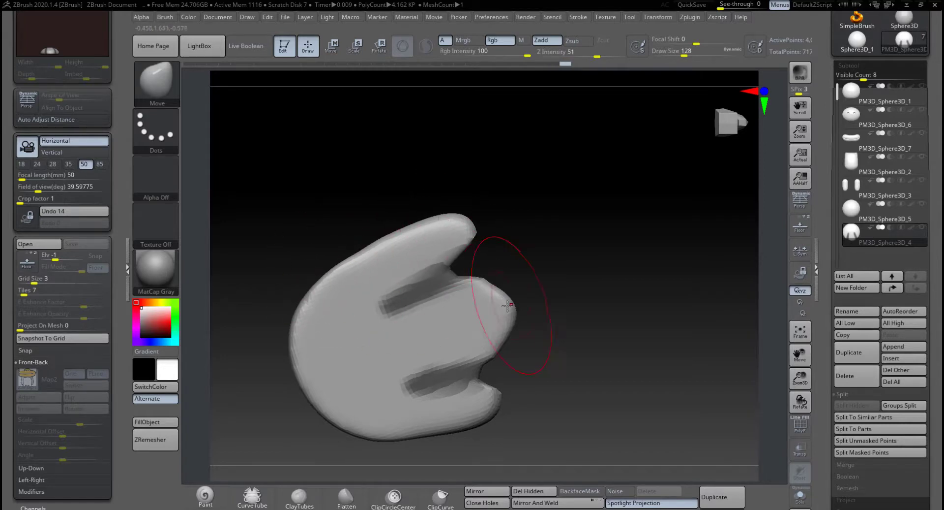
pyautogui.moveTo(509, 304)
pyautogui.mouseDown()
pyautogui.moveTo(537, 296)
pyautogui.moveTo(495, 278)
pyautogui.mouseUp()
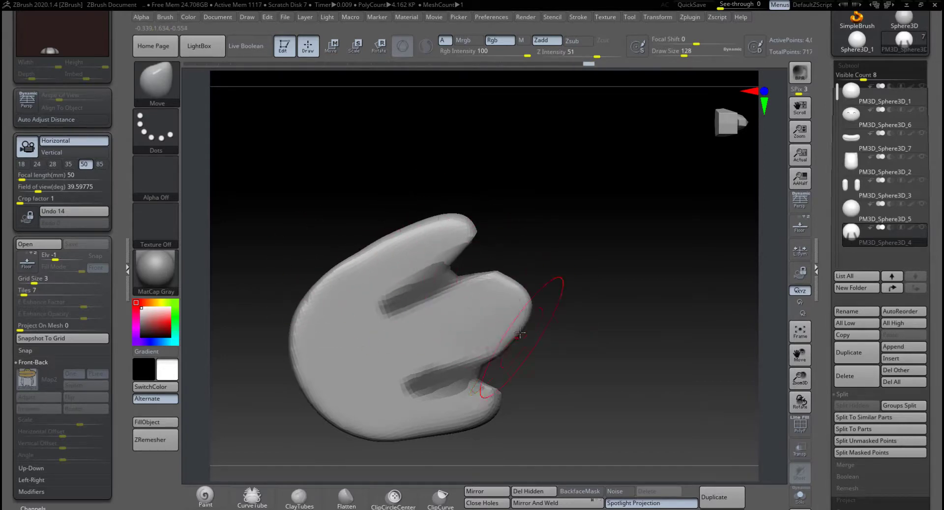
pyautogui.press('space')
pyautogui.moveTo(518, 334)
pyautogui.mouseDown()
pyautogui.moveTo(518, 292)
pyautogui.moveTo(505, 279)
pyautogui.mouseUp()
pyautogui.moveTo(464, 240); pyautogui.dragTo(440, 212)
pyautogui.moveTo(421, 224); pyautogui.dragTo(404, 229)
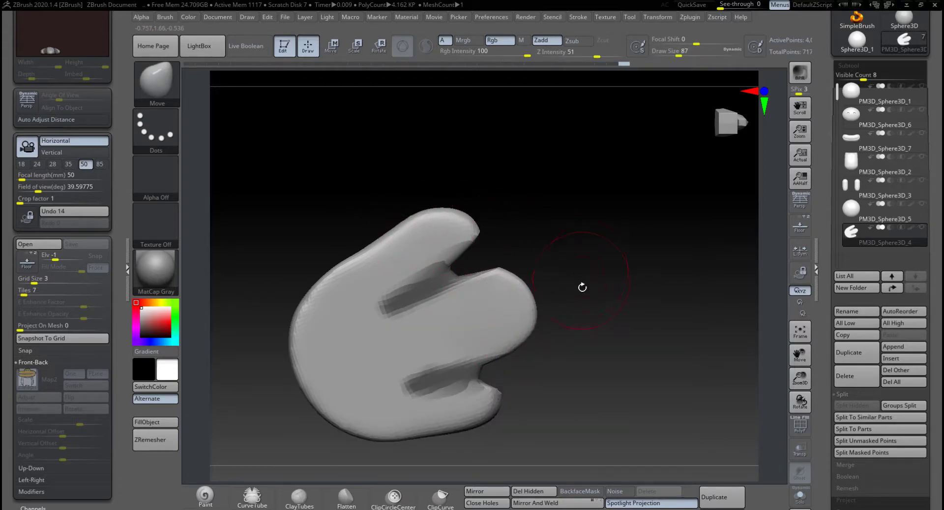
# Lengthen the shorter outer toe and pull in the foot's sides toward a narrower heel.
pyautogui.moveTo(582, 285)
pyautogui.mouseDown()
pyautogui.moveTo(562, 236)
pyautogui.moveTo(565, 279)
pyautogui.moveTo(543, 310)
pyautogui.moveTo(505, 293)
pyautogui.mouseUp()
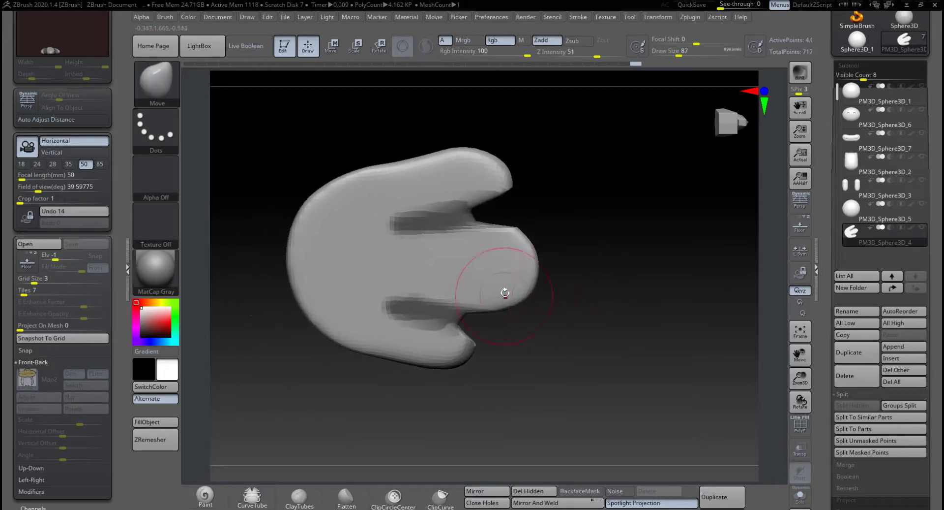
pyautogui.moveTo(464, 347)
pyautogui.mouseDown()
pyautogui.moveTo(508, 364)
pyautogui.moveTo(490, 357)
pyautogui.moveTo(447, 371)
pyautogui.moveTo(476, 370)
pyautogui.mouseUp()
pyautogui.moveTo(420, 360)
pyautogui.mouseDown()
pyautogui.moveTo(416, 367)
pyautogui.moveTo(368, 354)
pyautogui.mouseUp()
pyautogui.moveTo(326, 331); pyautogui.dragTo(356, 337)
pyautogui.moveTo(348, 172)
pyautogui.mouseDown()
pyautogui.moveTo(352, 179)
pyautogui.moveTo(324, 194)
pyautogui.moveTo(374, 179)
pyautogui.mouseUp()
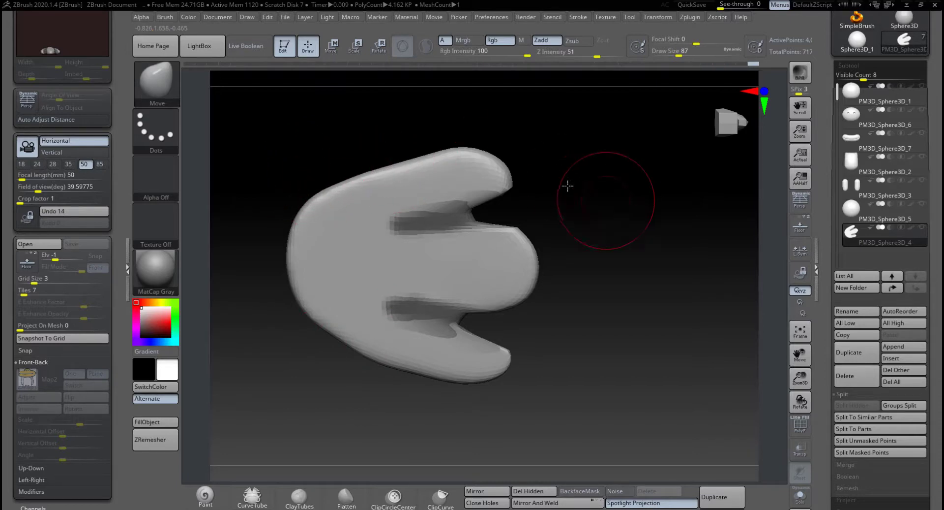
# Clear the toe-gap mask and smooth the jagged surfaces in the gaps between the toes.
pyautogui.moveTo(635, 203)
pyautogui.mouseDown()
pyautogui.moveTo(547, 193)
pyautogui.moveTo(554, 188)
pyautogui.moveTo(586, 213)
pyautogui.moveTo(624, 202)
pyautogui.moveTo(656, 170)
pyautogui.moveTo(605, 167)
pyautogui.moveTo(605, 260)
pyautogui.moveTo(580, 234)
pyautogui.mouseUp()
pyautogui.keyDown('shift'); pyautogui.moveTo(388, 256); pyautogui.dragTo(377, 294); pyautogui.keyUp('shift')
pyautogui.moveTo(638, 215)
pyautogui.mouseDown()
pyautogui.moveTo(660, 259)
pyautogui.moveTo(631, 253)
pyautogui.mouseUp()
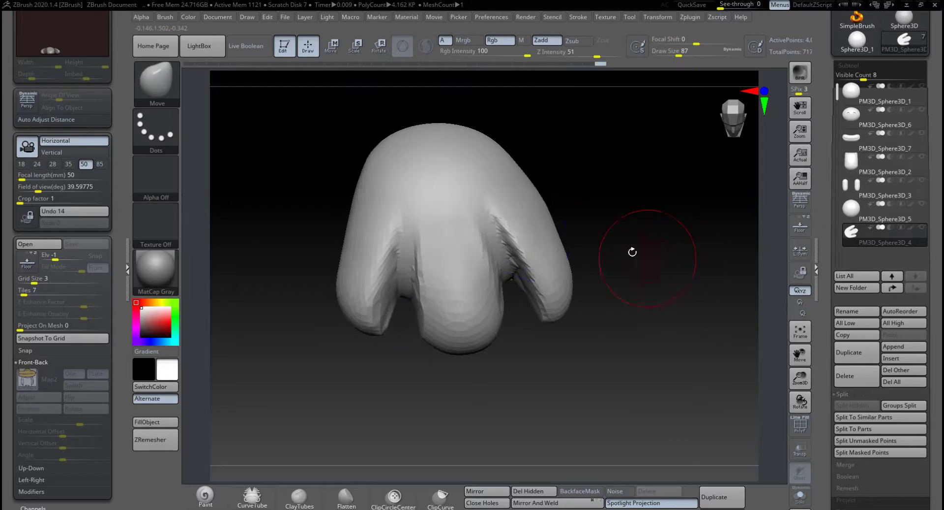
pyautogui.keyDown('shift'); pyautogui.moveTo(516, 228); pyautogui.dragTo(518, 246); pyautogui.keyUp('shift')
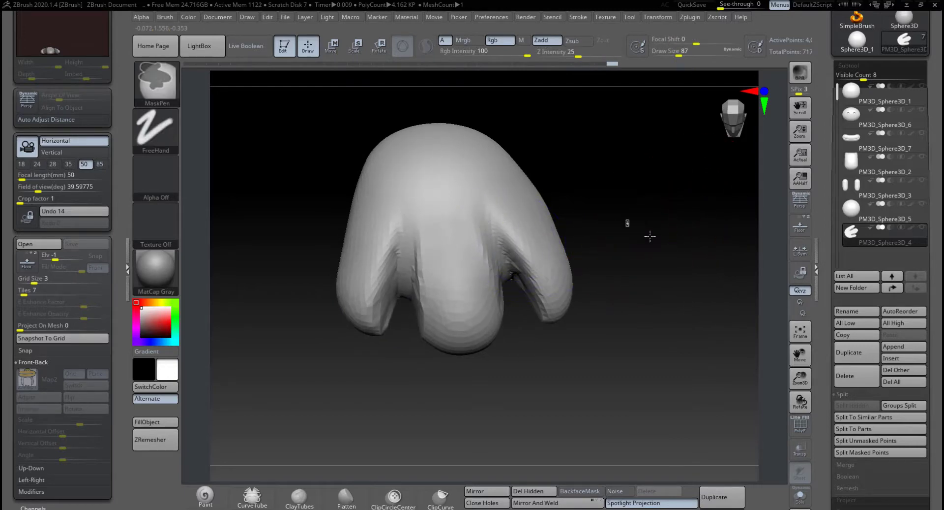
# Remesh the foot with DynaMesh and smooth the toes and the creases between them.
pyautogui.keyDown('ctrl'); pyautogui.moveTo(626, 220); pyautogui.dragTo(674, 249); pyautogui.keyUp('ctrl')
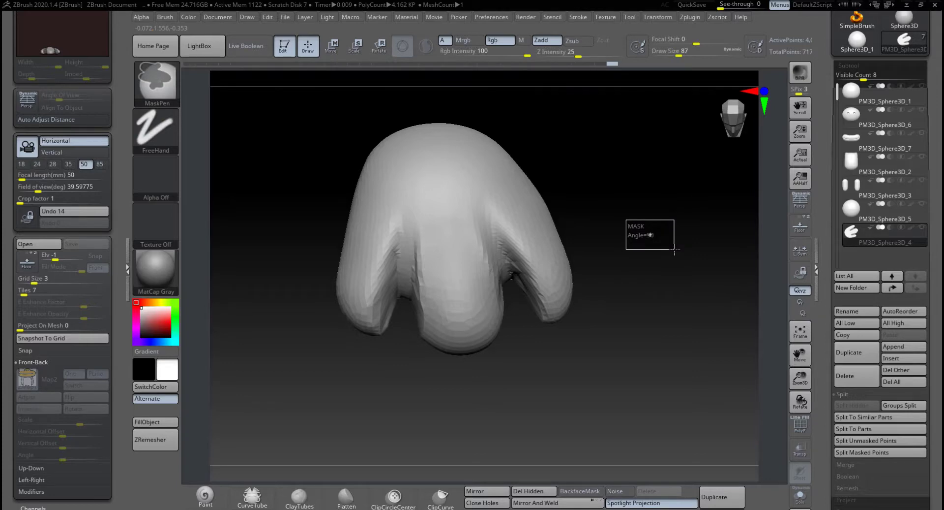
pyautogui.keyDown('ctrl'); pyautogui.moveTo(674, 249); pyautogui.dragTo(689, 256); pyautogui.keyUp('ctrl')
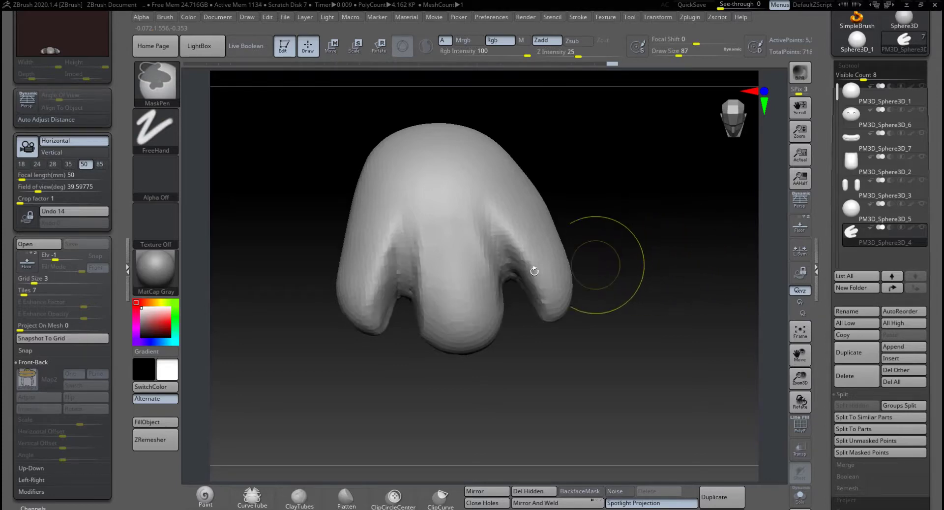
pyautogui.keyDown('shift'); pyautogui.moveTo(398, 246); pyautogui.dragTo(384, 305); pyautogui.keyUp('shift')
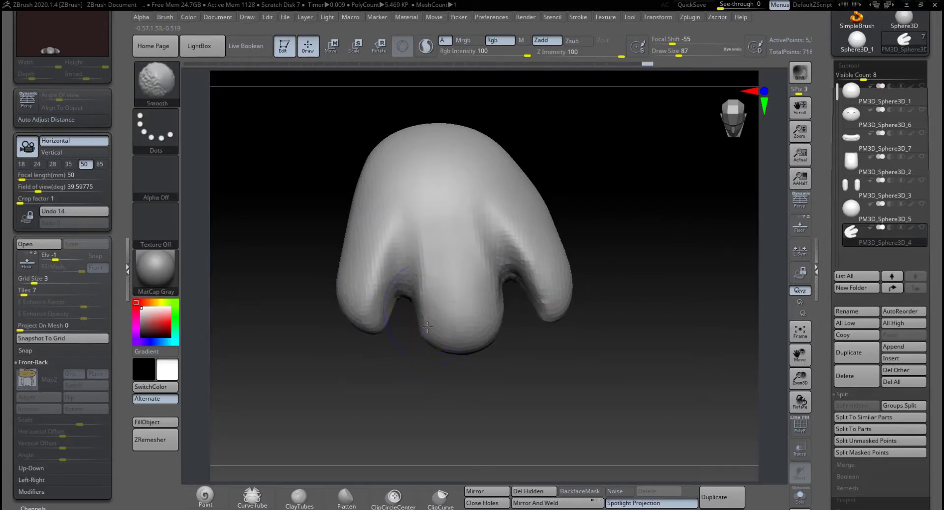
pyautogui.moveTo(599, 242); pyautogui.dragTo(510, 231)
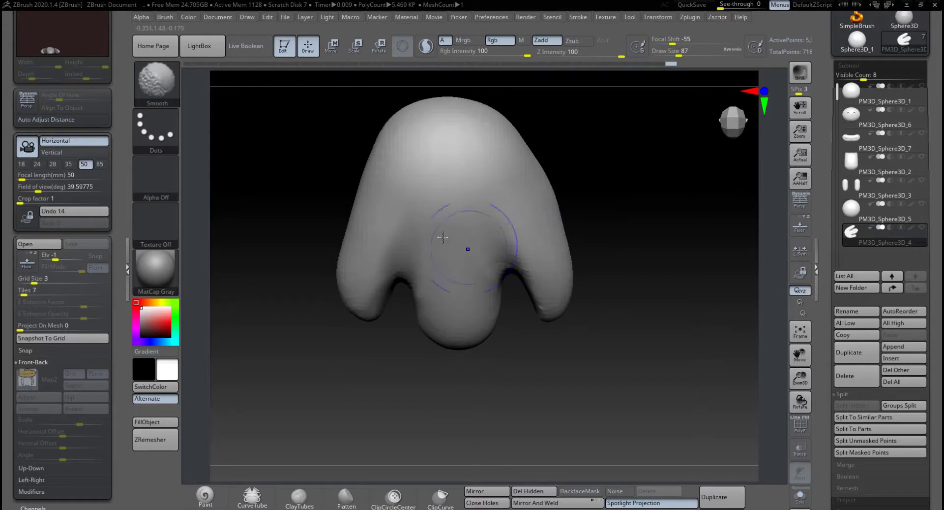
pyautogui.moveTo(606, 220); pyautogui.dragTo(643, 192)
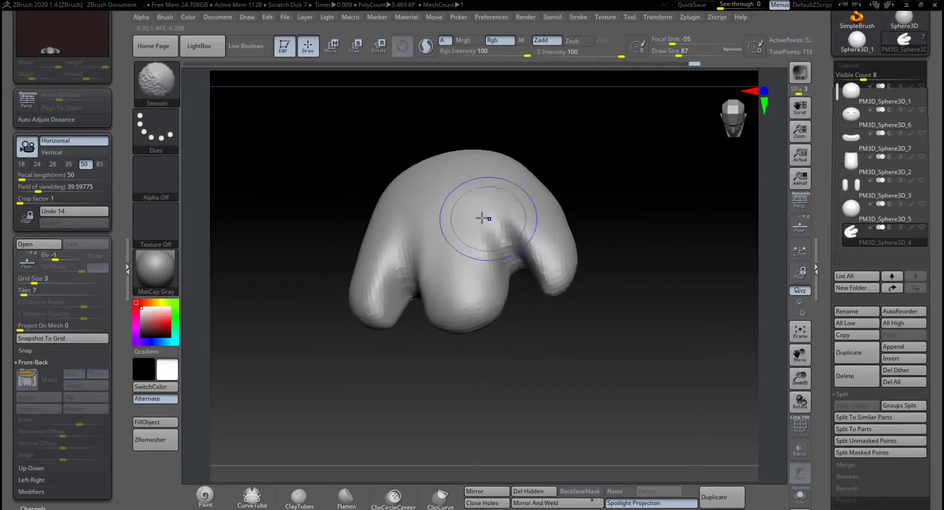
pyautogui.moveTo(487, 291); pyautogui.dragTo(468, 312)
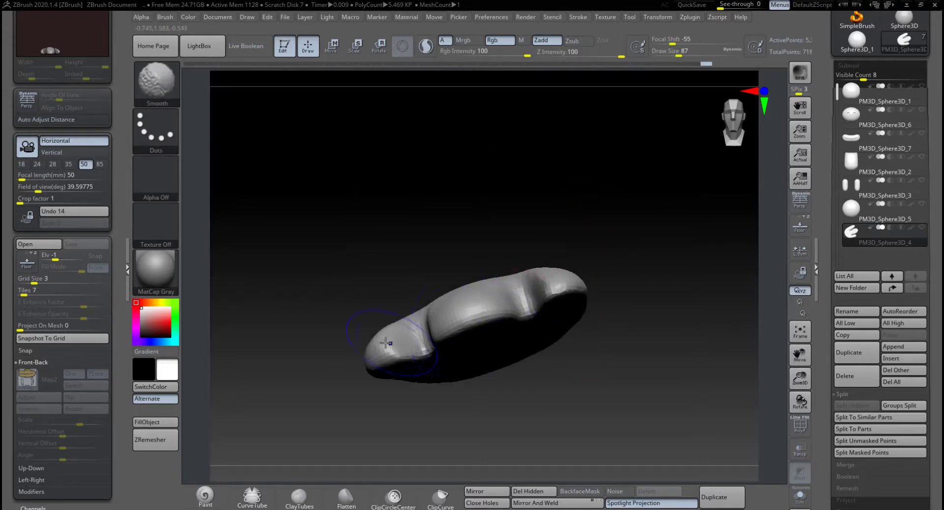
pyautogui.moveTo(621, 290); pyautogui.dragTo(650, 211)
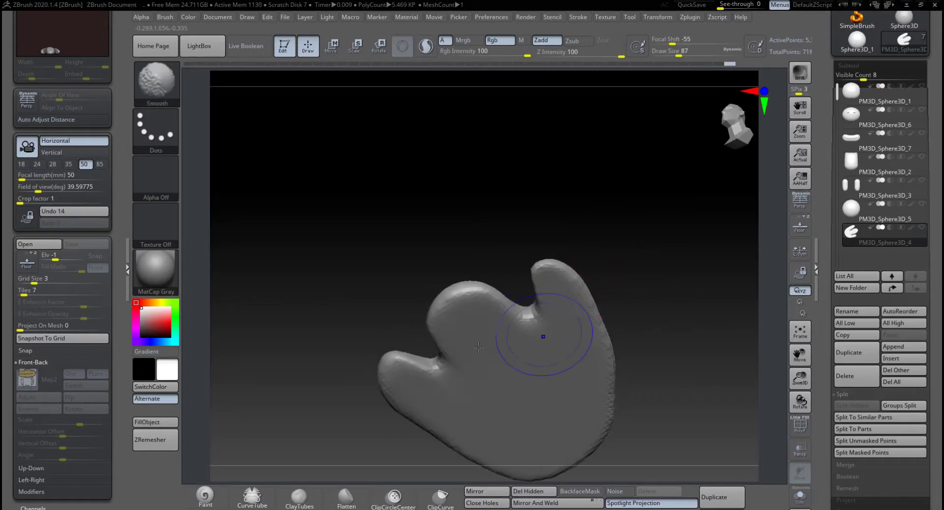
# Deepen the two gaps between the toes from the foot's underside with the Move brush.
pyautogui.moveTo(520, 324); pyautogui.dragTo(614, 264)
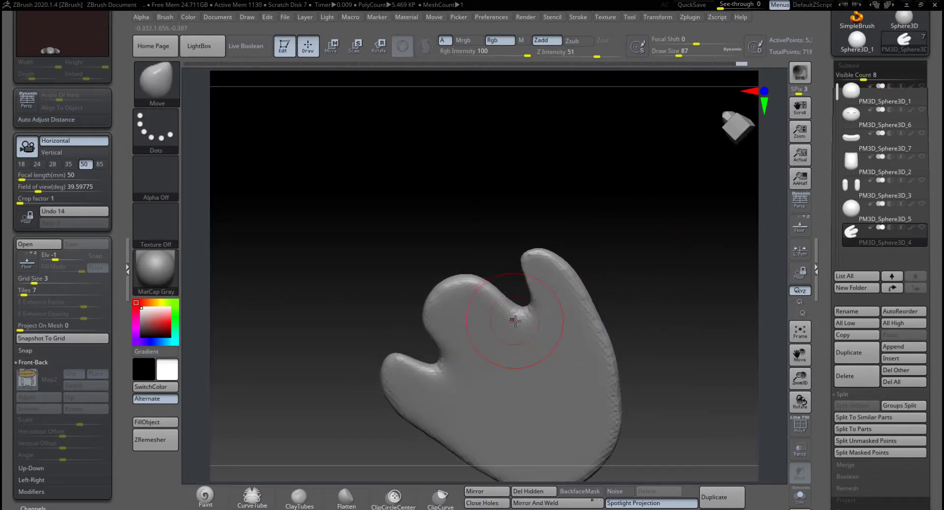
pyautogui.moveTo(532, 309)
pyautogui.mouseDown()
pyautogui.moveTo(550, 325)
pyautogui.moveTo(543, 326)
pyautogui.mouseUp()
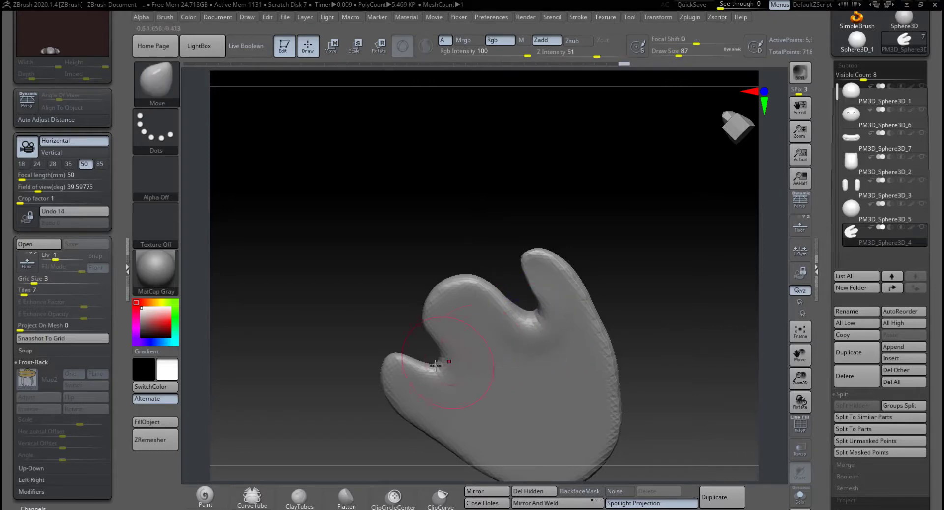
pyautogui.moveTo(440, 367); pyautogui.dragTo(457, 377)
# Build up volume on top of the middle toe with the ClayBuildup brush, raising its draw size to 112.
pyautogui.moveTo(642, 289)
pyautogui.mouseDown()
pyautogui.moveTo(636, 257)
pyautogui.moveTo(618, 263)
pyautogui.moveTo(614, 354)
pyautogui.moveTo(631, 311)
pyautogui.moveTo(614, 258)
pyautogui.moveTo(641, 291)
pyautogui.mouseUp()
pyautogui.press('b')
pyautogui.press('c')
pyautogui.press('b')
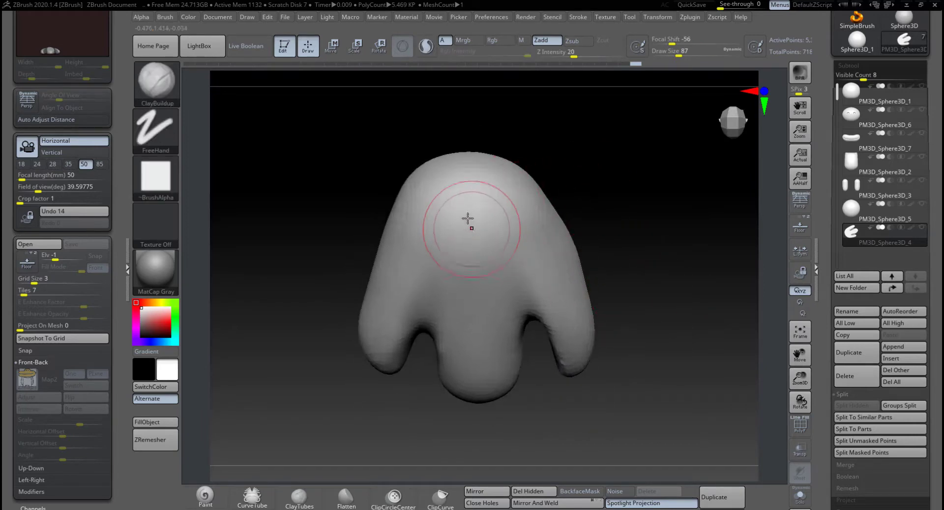
pyautogui.press('space')
pyautogui.moveTo(449, 280); pyautogui.dragTo(438, 281)
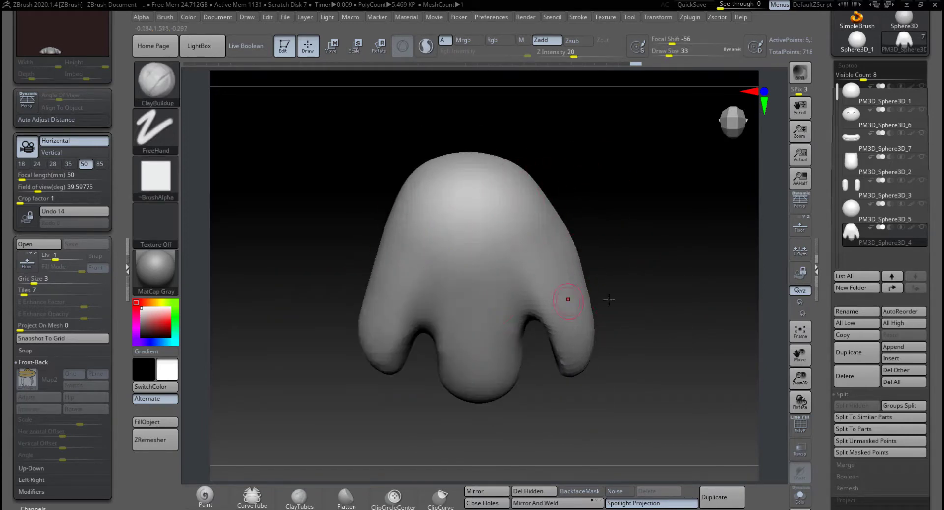
pyautogui.keyDown('alt'); pyautogui.moveTo(633, 291); pyautogui.dragTo(629, 263); pyautogui.keyUp('alt')
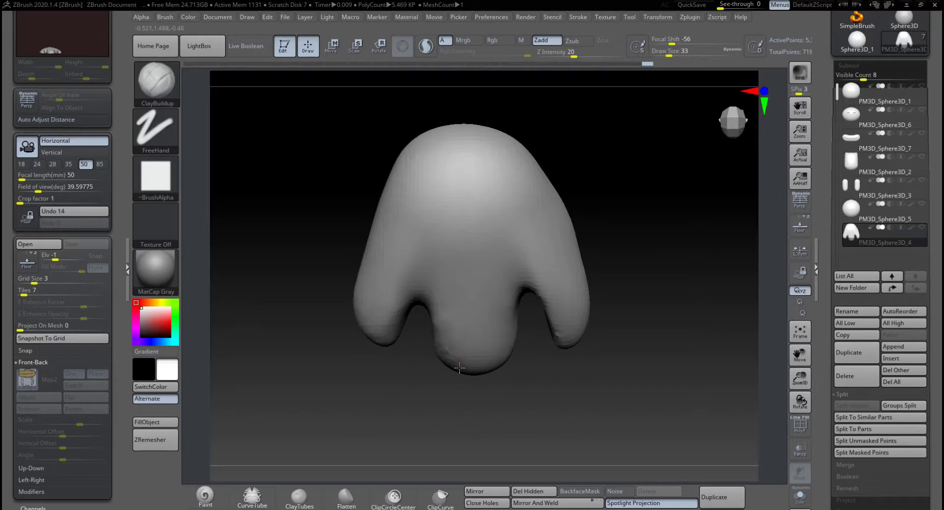
pyautogui.press('space')
pyautogui.moveTo(470, 345)
pyautogui.mouseDown()
pyautogui.moveTo(480, 346)
pyautogui.moveTo(463, 350)
pyautogui.mouseUp()
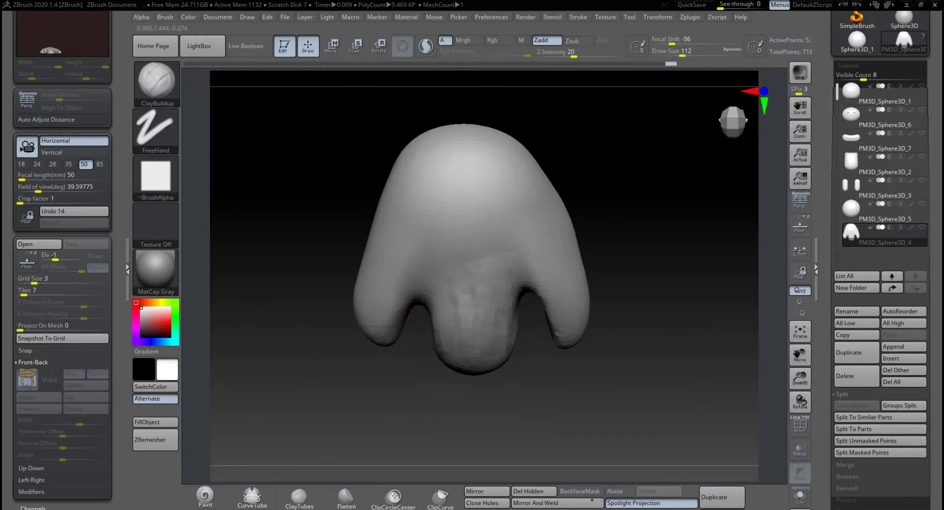
# Add ClayBuildup strokes along both outer toes and across the base of the toes.
pyautogui.moveTo(527, 242); pyautogui.dragTo(574, 286)
pyautogui.press('shift')
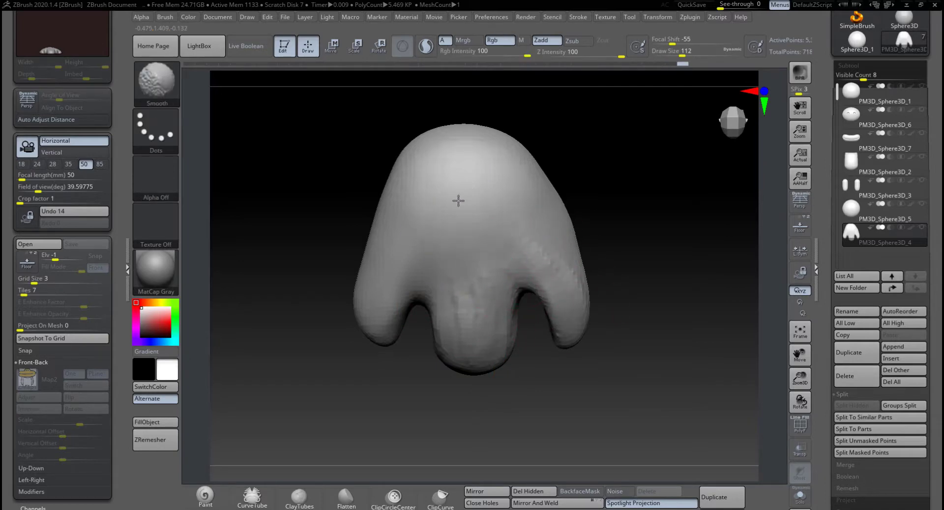
pyautogui.moveTo(404, 260); pyautogui.dragTo(376, 326)
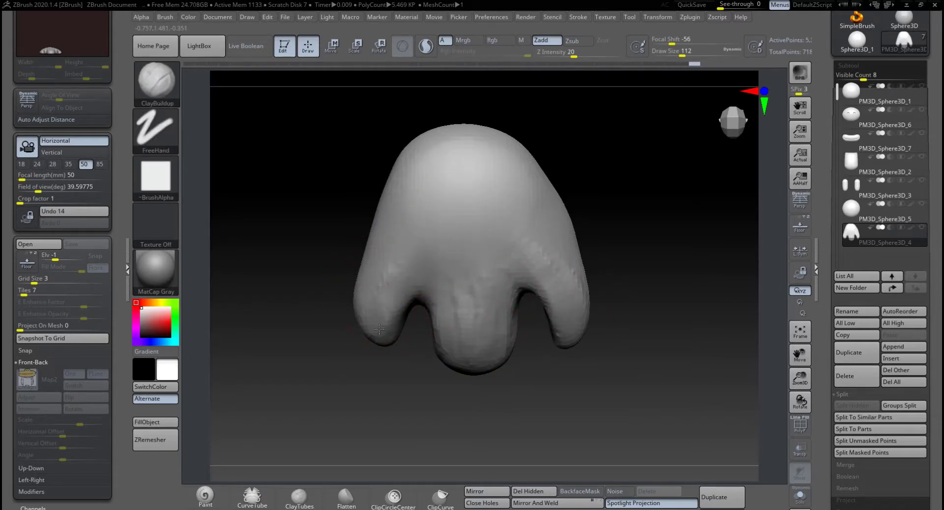
pyautogui.moveTo(427, 258); pyautogui.dragTo(509, 252)
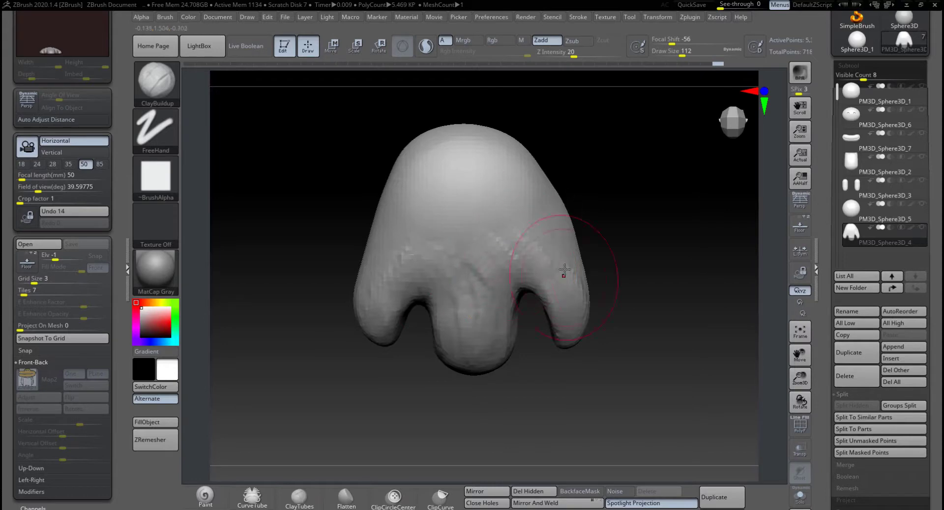
# Smooth the built-up clay over the three toes and where they join the foot.
pyautogui.moveTo(493, 223)
pyautogui.keyDown('shift'); pyautogui.mouseDown()
pyautogui.moveTo(407, 257)
pyautogui.moveTo(403, 321)
pyautogui.mouseUp(); pyautogui.keyUp('shift')
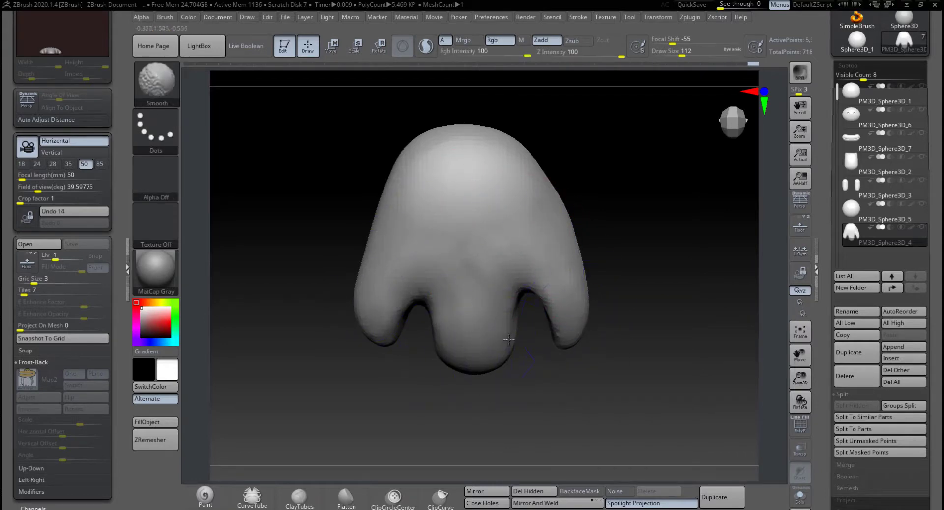
pyautogui.keyDown('shift'); pyautogui.moveTo(509, 338); pyautogui.dragTo(561, 335); pyautogui.keyUp('shift')
pyautogui.keyDown('shift'); pyautogui.moveTo(511, 276); pyautogui.dragTo(491, 263); pyautogui.keyUp('shift')
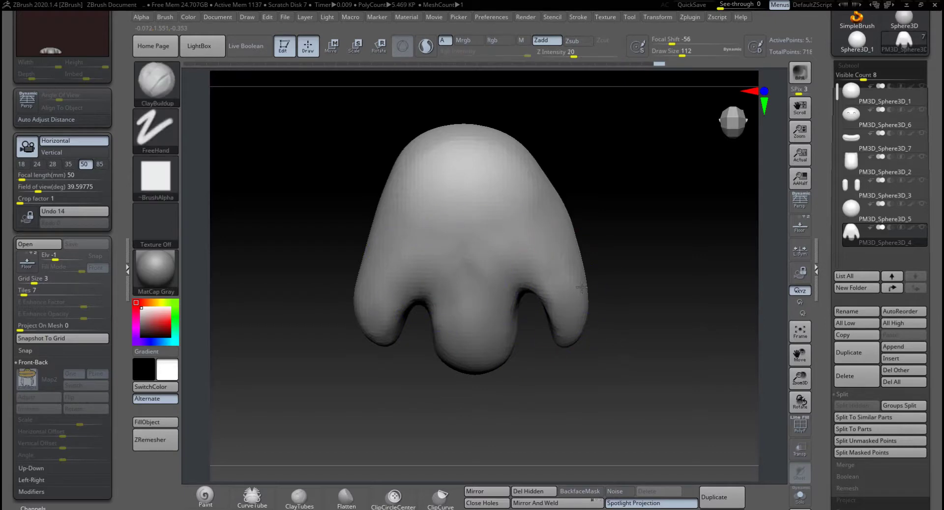
# Thicken the inner side of one outer toe with the Move brush and raise its draw size to 116.
pyautogui.press('b')
pyautogui.press('m')
pyautogui.press('v')
pyautogui.press('space')
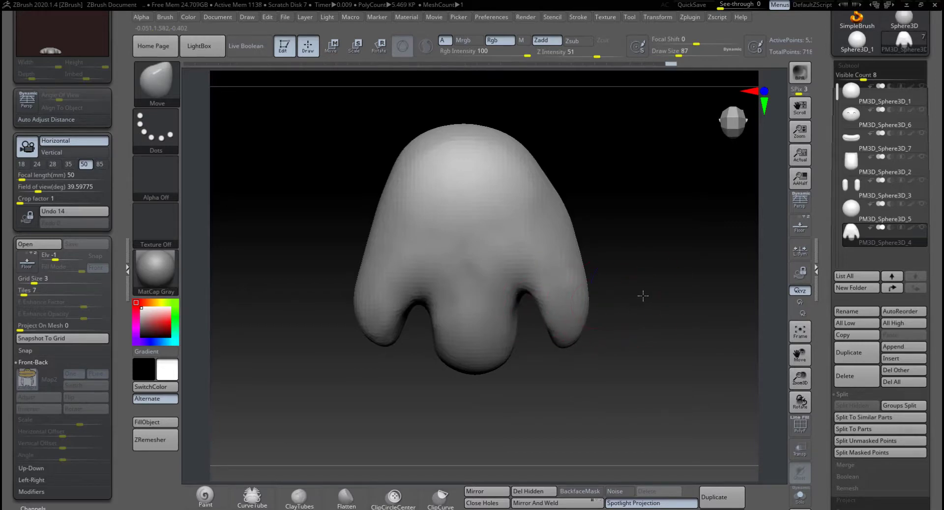
pyautogui.press('space')
pyautogui.moveTo(612, 276); pyautogui.dragTo(615, 276)
pyautogui.moveTo(621, 310); pyautogui.dragTo(605, 373)
pyautogui.keyDown('alt'); pyautogui.moveTo(641, 307); pyautogui.dragTo(632, 311); pyautogui.keyUp('alt')
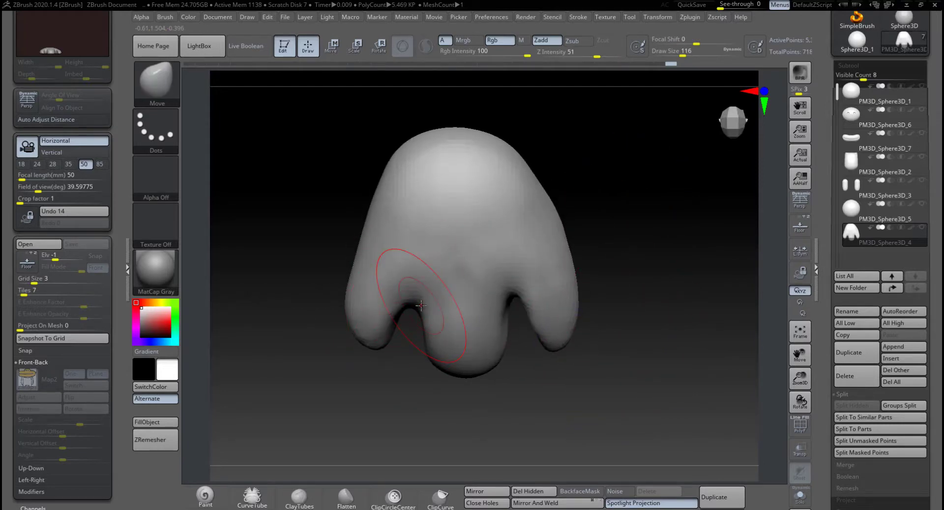
# Pull the other outer toe inward with the Move brush at draw size 223, and narrow the toe gaps at draw size 94.
pyautogui.press('space')
pyautogui.moveTo(364, 304); pyautogui.dragTo(376, 315)
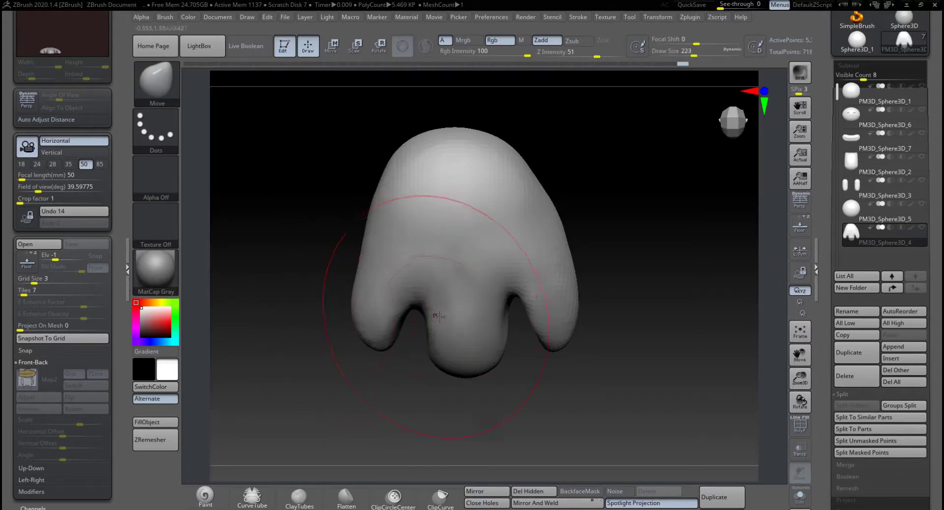
pyautogui.press('space')
pyautogui.moveTo(432, 320); pyautogui.dragTo(404, 324)
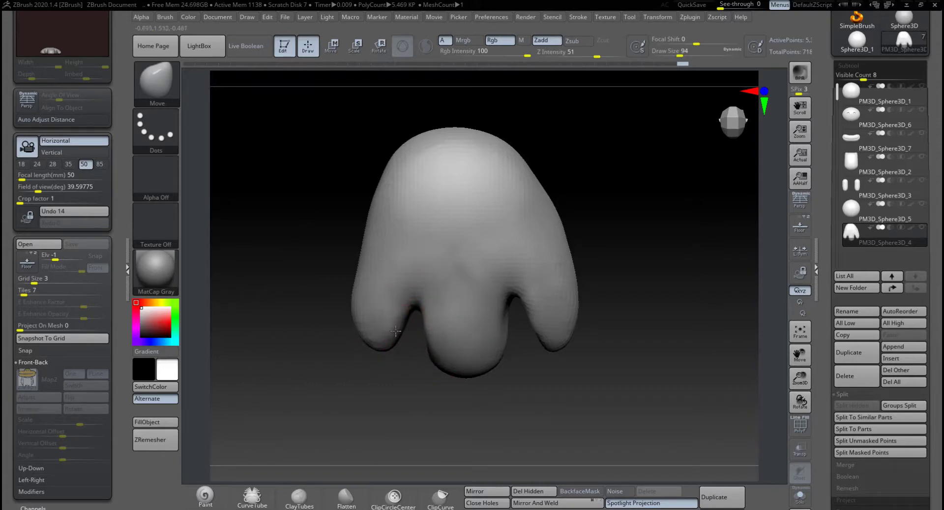
# Inflate the facing sides of the three toes with the Inflat brush to narrow the gaps between them.
pyautogui.moveTo(543, 303); pyautogui.dragTo(637, 266)
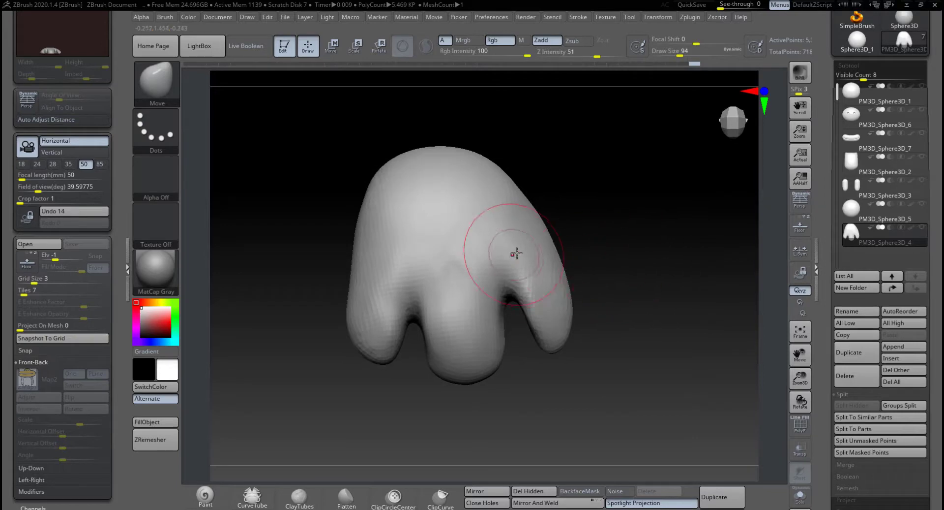
pyautogui.press('b')
pyautogui.press('i')
pyautogui.press('n')
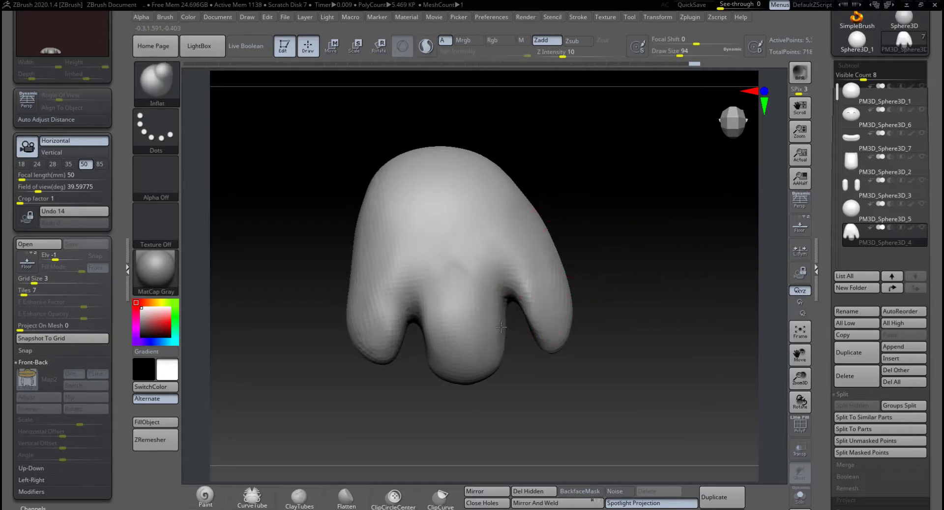
pyautogui.moveTo(412, 400); pyautogui.dragTo(419, 355)
pyautogui.moveTo(422, 312); pyautogui.dragTo(422, 326)
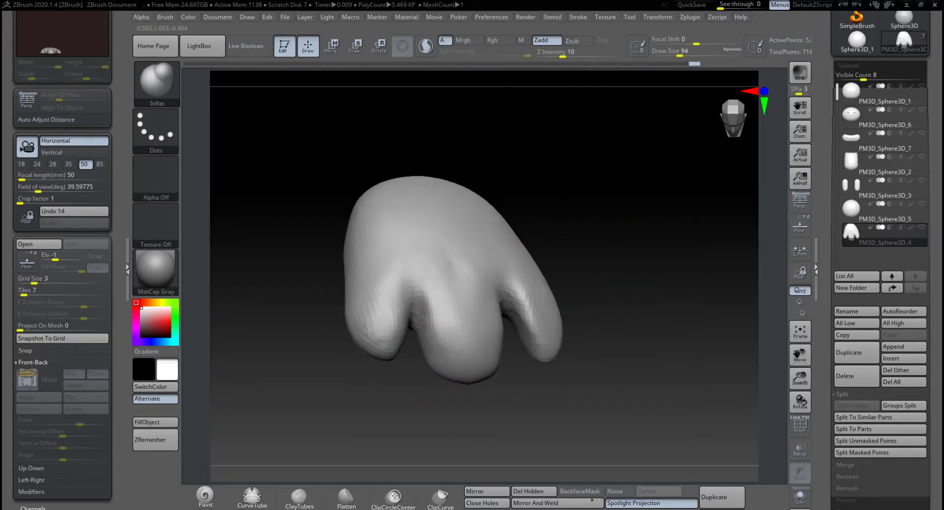
pyautogui.moveTo(518, 385); pyautogui.dragTo(507, 328)
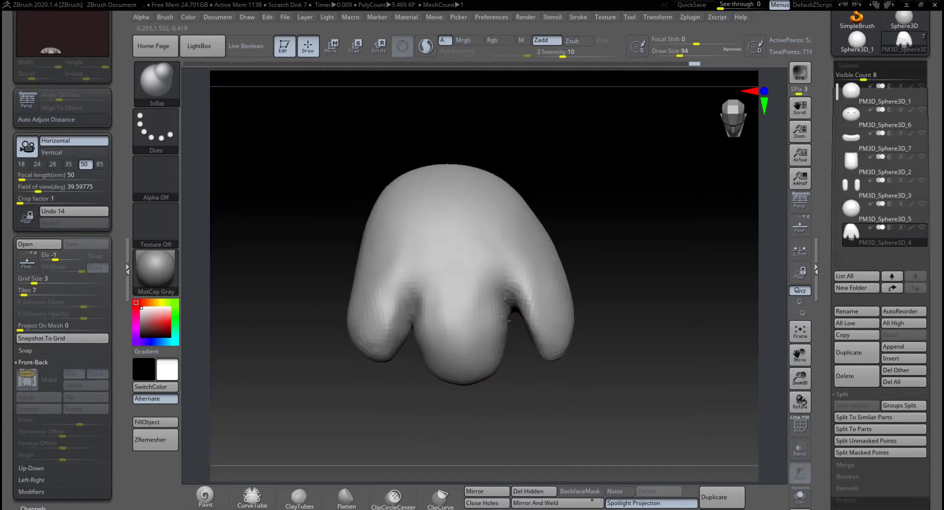
pyautogui.moveTo(541, 380); pyautogui.dragTo(535, 335)
pyautogui.moveTo(515, 301); pyautogui.dragTo(528, 327)
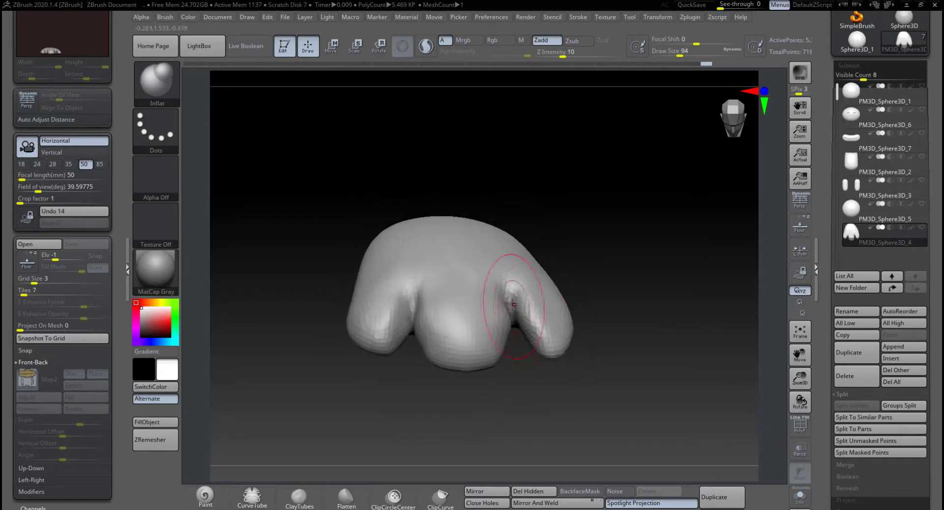
# Fatten the toes further with the Inflat brush and smooth their surfaces.
pyautogui.moveTo(596, 320); pyautogui.dragTo(601, 365)
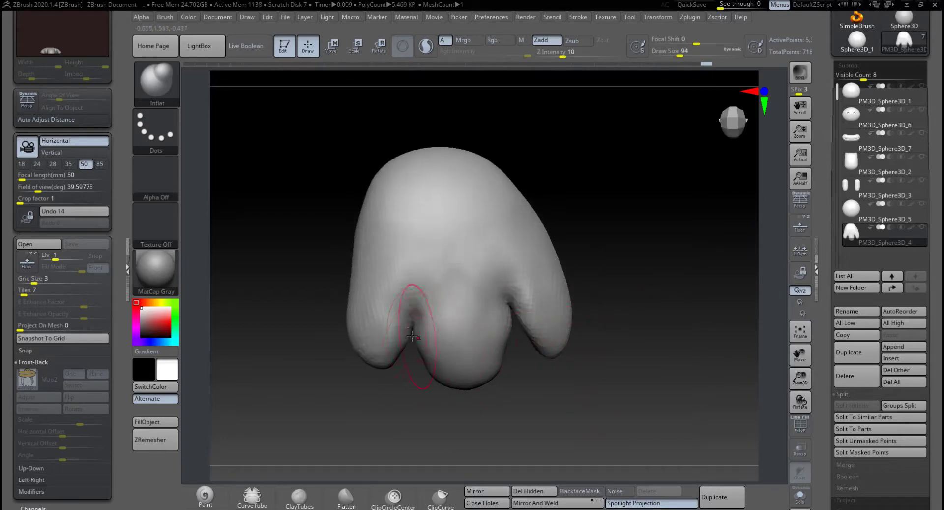
pyautogui.moveTo(411, 392)
pyautogui.mouseDown()
pyautogui.moveTo(404, 346)
pyautogui.moveTo(394, 360)
pyautogui.mouseUp()
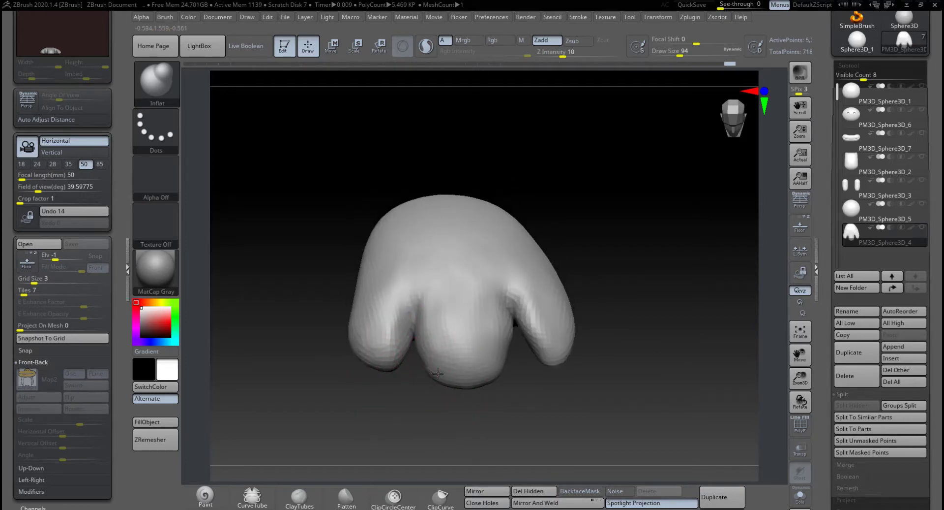
pyautogui.moveTo(523, 393); pyautogui.dragTo(519, 352)
pyautogui.moveTo(553, 382); pyautogui.dragTo(524, 336)
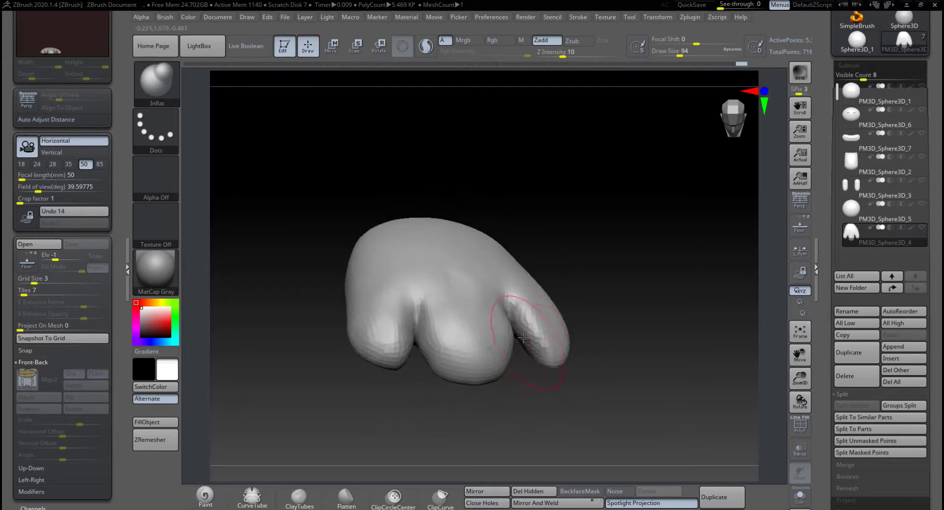
pyautogui.moveTo(585, 330); pyautogui.dragTo(598, 370)
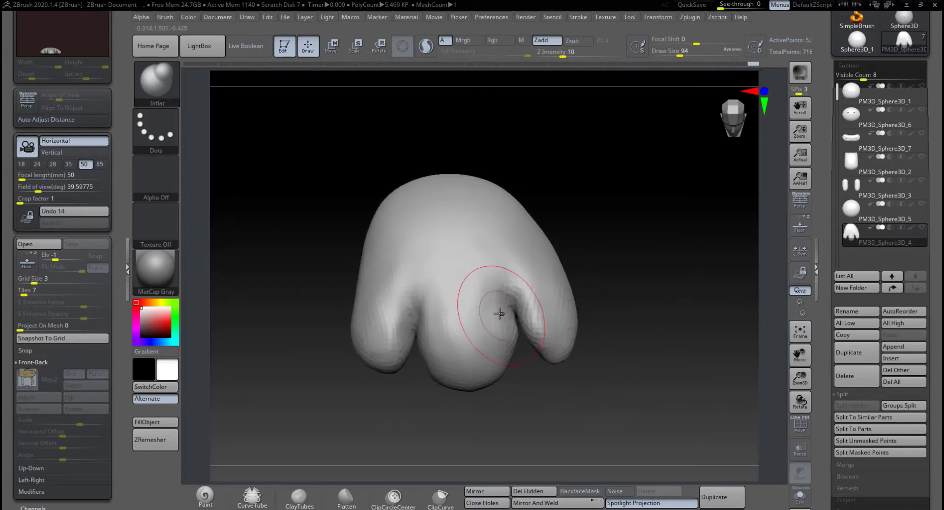
pyautogui.moveTo(505, 312)
pyautogui.keyDown('shift'); pyautogui.mouseDown()
pyautogui.moveTo(495, 320)
pyautogui.moveTo(395, 315)
pyautogui.mouseUp(); pyautogui.keyUp('shift')
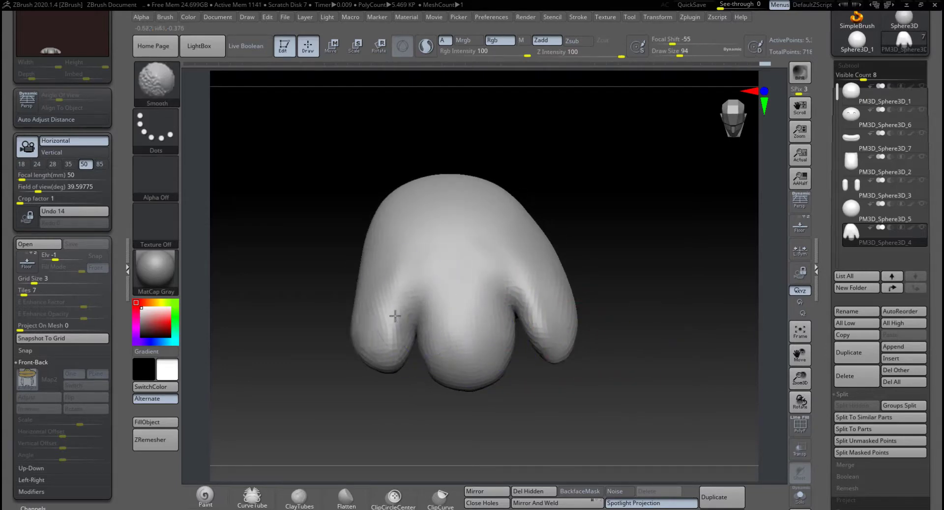
pyautogui.moveTo(557, 307); pyautogui.dragTo(529, 289)
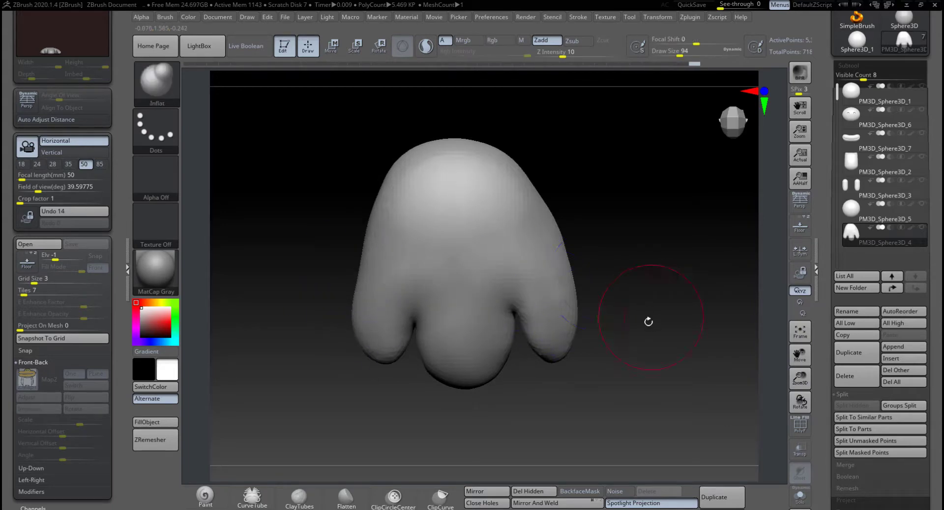
# Show all the subtools again and display the reference image behind the model in front view, framed on the feet.
pyautogui.moveTo(648, 320); pyautogui.dragTo(619, 385)
pyautogui.keyDown('shift'); pyautogui.click(923, 228); pyautogui.keyUp('shift')
pyautogui.keyDown('ctrl'); pyautogui.moveTo(599, 344); pyautogui.dragTo(598, 339, button='right'); pyautogui.keyUp('ctrl')
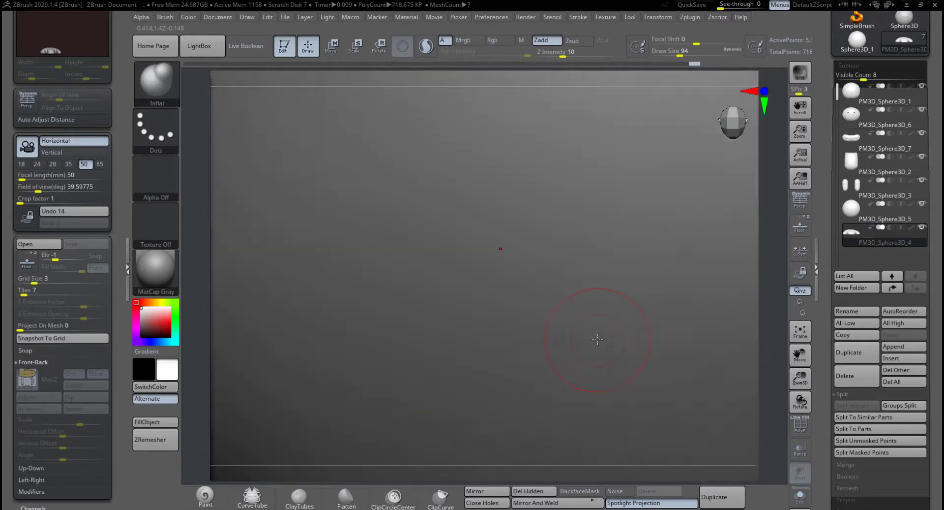
pyautogui.press('f')
pyautogui.moveTo(716, 340); pyautogui.dragTo(668, 348)
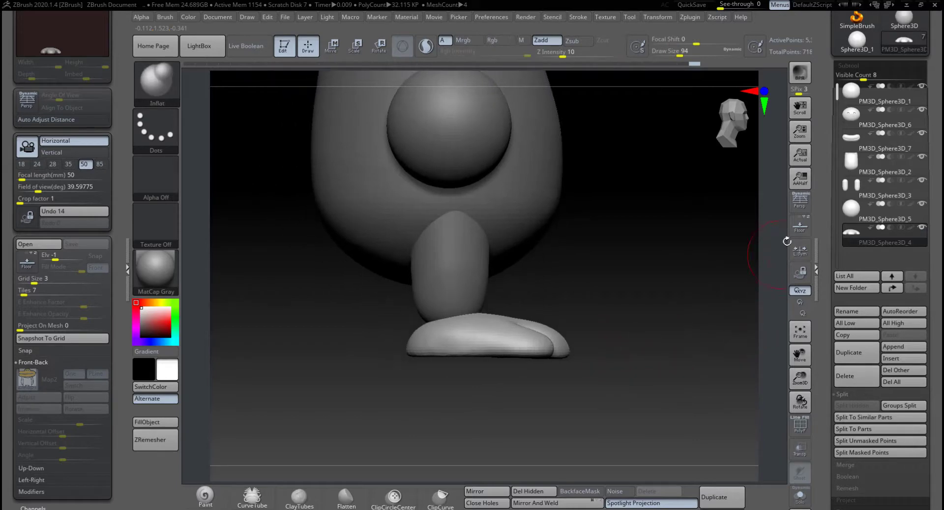
pyautogui.click(800, 226)
pyautogui.keyDown('shift'); pyautogui.moveTo(775, 246); pyautogui.dragTo(659, 280); pyautogui.keyUp('shift')
pyautogui.keyDown('alt'); pyautogui.moveTo(608, 374); pyautogui.dragTo(583, 379); pyautogui.keyUp('alt')
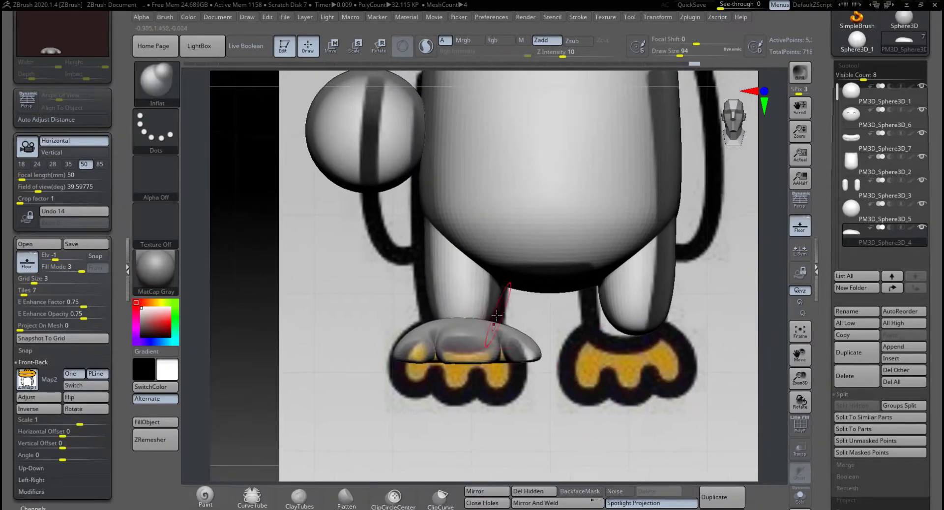
# Scale the foot down and shift it onto the reference foot, and hide the reference image.
pyautogui.press('e')
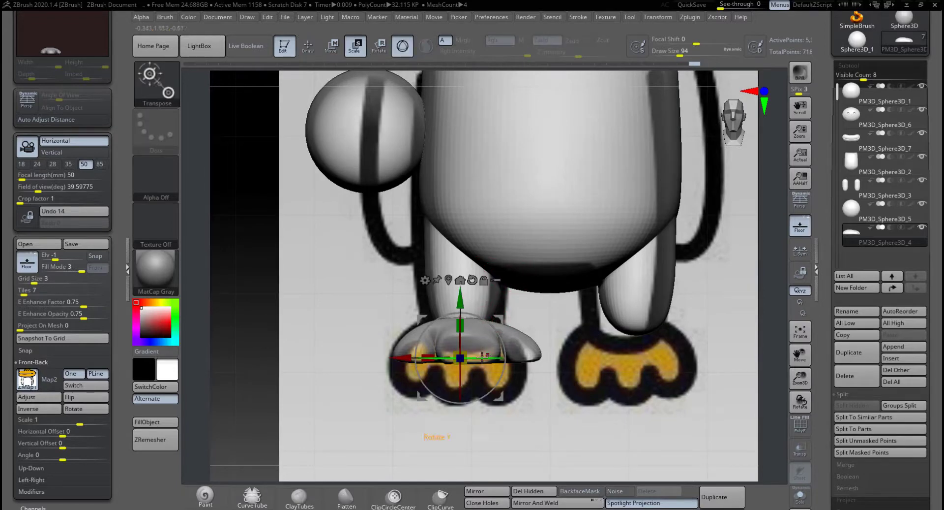
pyautogui.moveTo(465, 349); pyautogui.dragTo(461, 358)
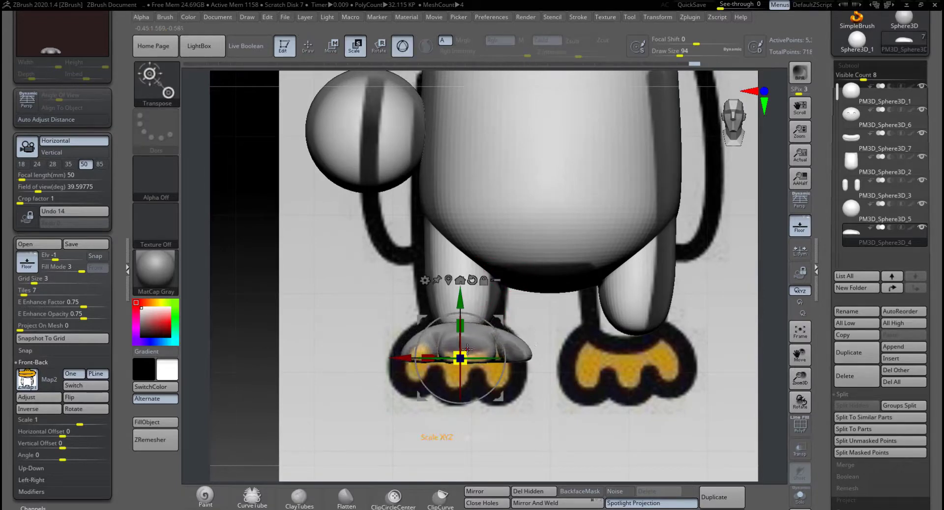
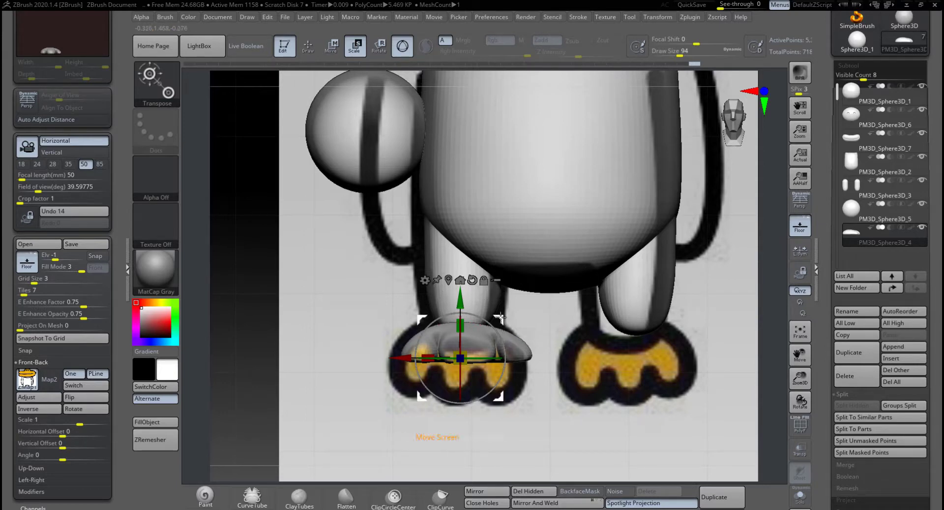
pyautogui.moveTo(500, 319); pyautogui.dragTo(496, 320)
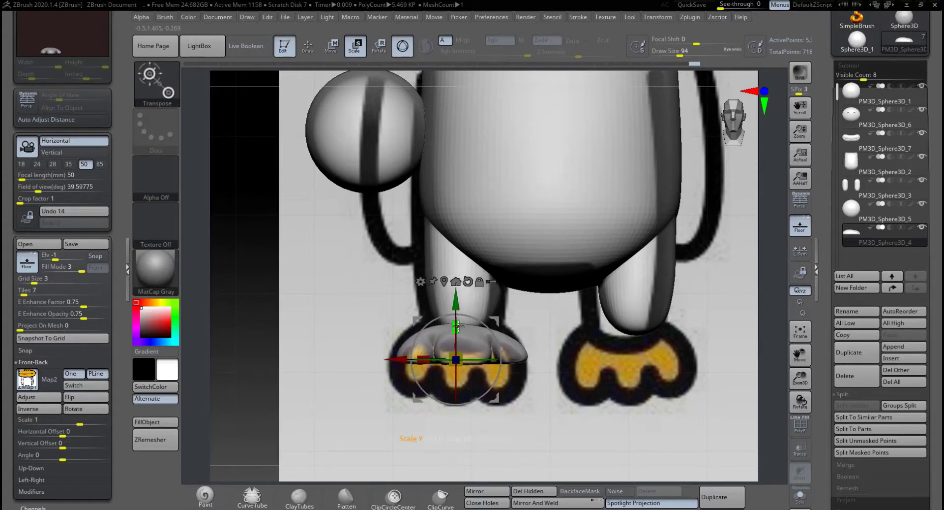
pyautogui.moveTo(459, 296); pyautogui.dragTo(458, 300)
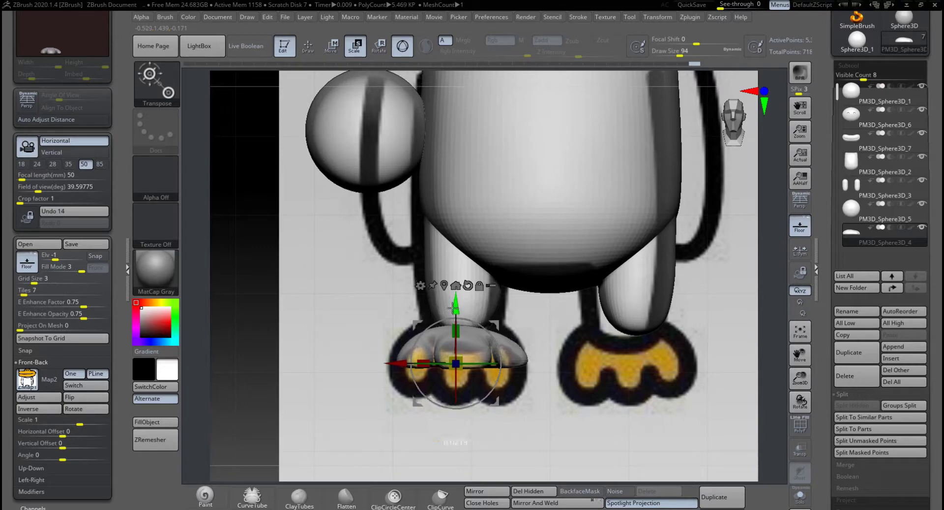
pyautogui.click(801, 230)
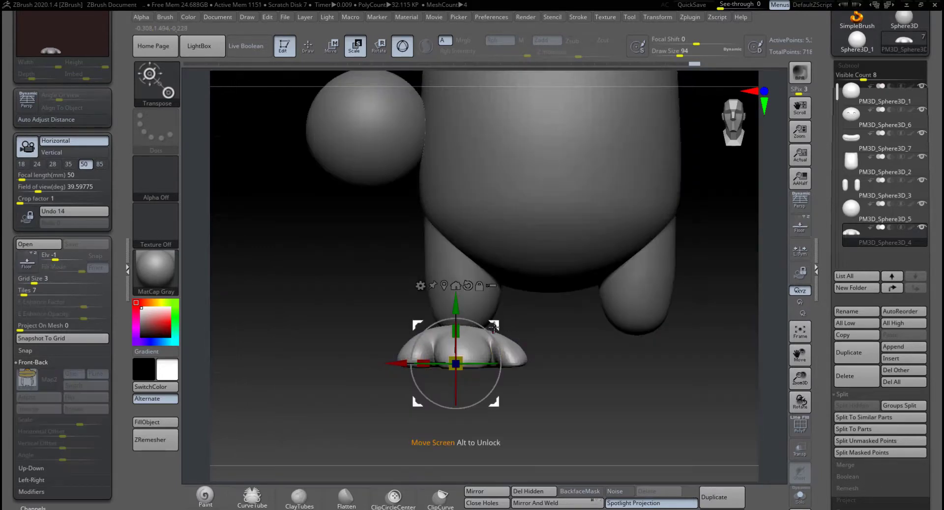
# Nudge the foot up and across until it sits centred under the leg in both front and side view.
pyautogui.moveTo(463, 358); pyautogui.dragTo(459, 361)
pyautogui.moveTo(463, 316); pyautogui.dragTo(457, 303)
pyautogui.moveTo(552, 336); pyautogui.dragTo(598, 337)
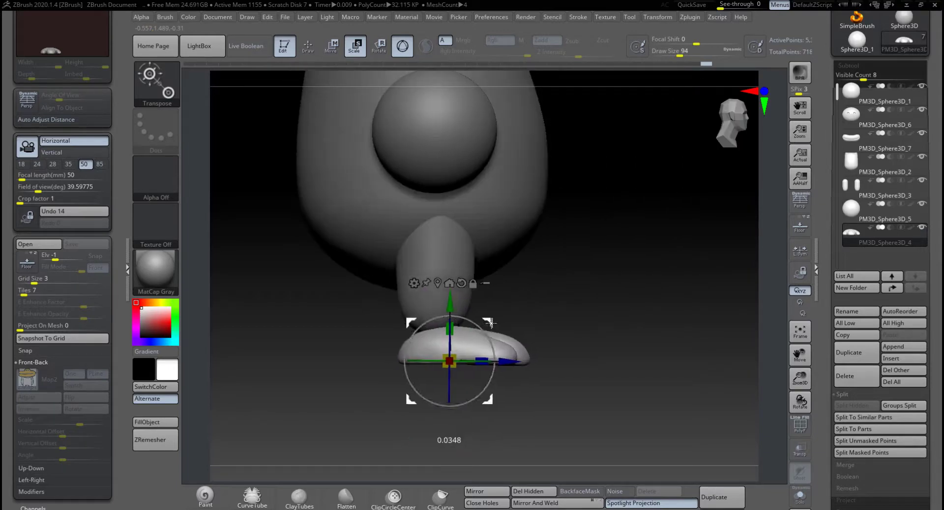
pyautogui.moveTo(589, 324); pyautogui.dragTo(556, 328)
pyautogui.moveTo(450, 301); pyautogui.dragTo(449, 297)
pyautogui.moveTo(600, 293); pyautogui.dragTo(565, 294)
pyautogui.keyDown('alt'); pyautogui.moveTo(629, 308); pyautogui.dragTo(571, 306); pyautogui.keyUp('alt')
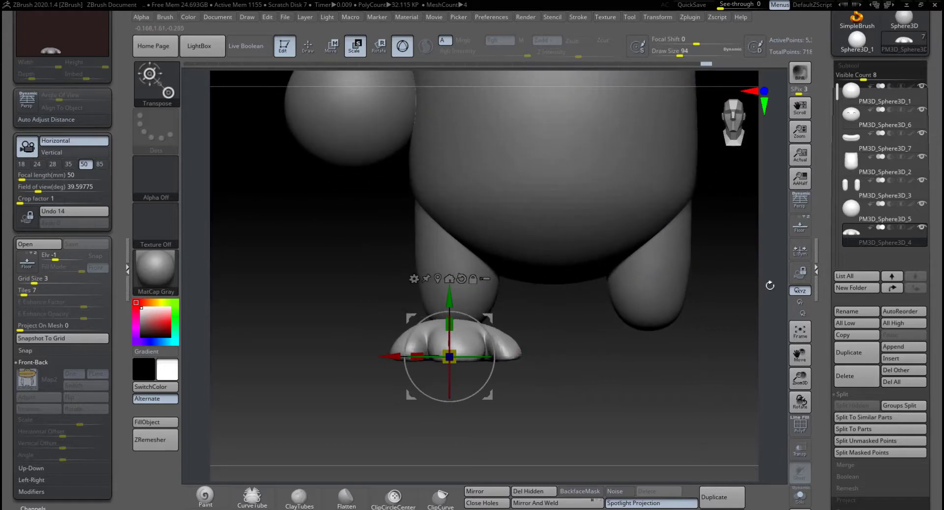
# Copy the foot to the other leg with Mirror And Weld and rotate both feet slightly about their vertical axis.
pyautogui.click(538, 501)
pyautogui.moveTo(548, 362); pyautogui.dragTo(488, 378)
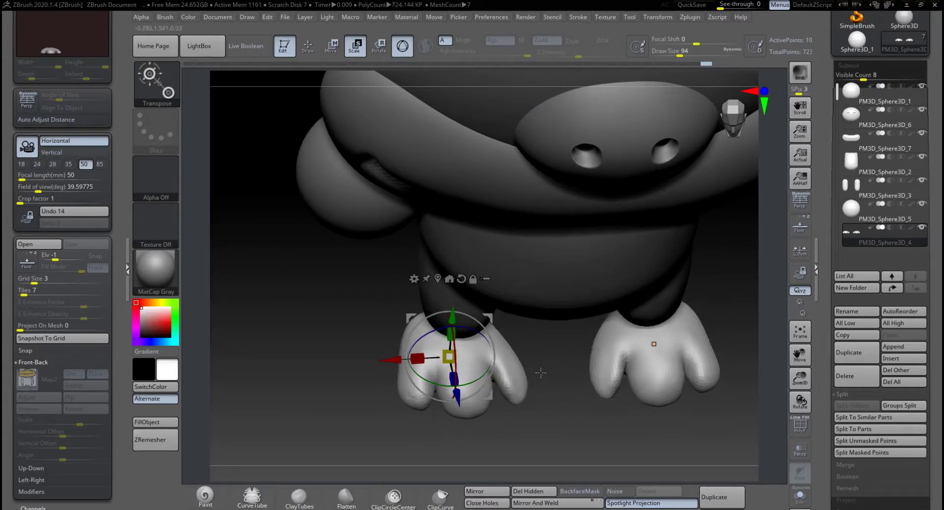
pyautogui.moveTo(475, 378)
pyautogui.mouseDown()
pyautogui.moveTo(464, 383)
pyautogui.moveTo(483, 380)
pyautogui.mouseUp()
pyautogui.moveTo(557, 389); pyautogui.dragTo(540, 397)
pyautogui.moveTo(482, 382)
pyautogui.mouseDown()
pyautogui.moveTo(449, 381)
pyautogui.moveTo(482, 381)
pyautogui.moveTo(470, 382)
pyautogui.mouseUp()
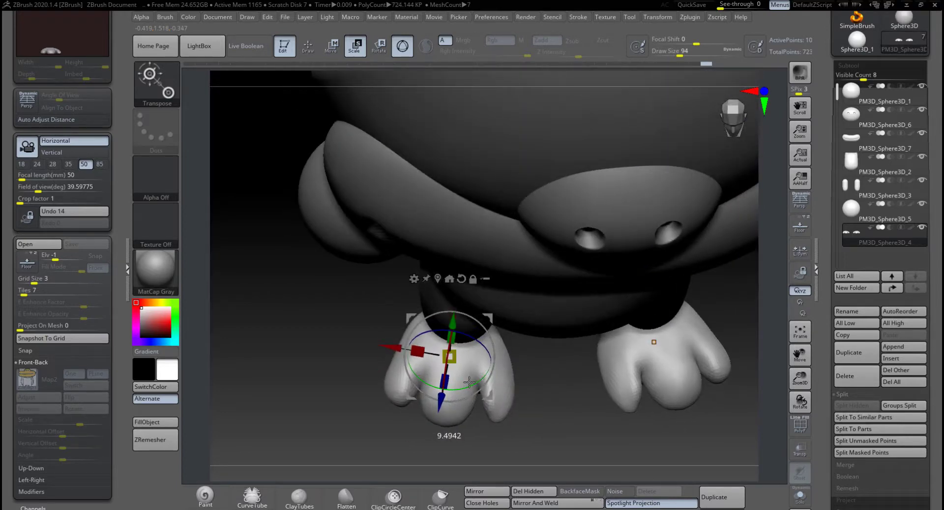
# Return to Draw mode and smooth the underside of the feet between the toes.
pyautogui.moveTo(565, 391)
pyautogui.mouseDown(button='right')
pyautogui.moveTo(565, 318)
pyautogui.moveTo(542, 332)
pyautogui.moveTo(550, 361)
pyautogui.moveTo(564, 221)
pyautogui.mouseUp(button='right')
pyautogui.click(315, 50)
pyautogui.keyDown('shift'); pyautogui.moveTo(509, 313); pyautogui.dragTo(505, 310); pyautogui.keyUp('shift')
pyautogui.moveTo(593, 296)
pyautogui.mouseDown(button='right')
pyautogui.moveTo(598, 307)
pyautogui.moveTo(634, 320)
pyautogui.mouseUp(button='right')
pyautogui.moveTo(411, 295)
pyautogui.mouseDown(button='right')
pyautogui.moveTo(274, 152)
pyautogui.moveTo(485, 274)
pyautogui.mouseUp(button='right')
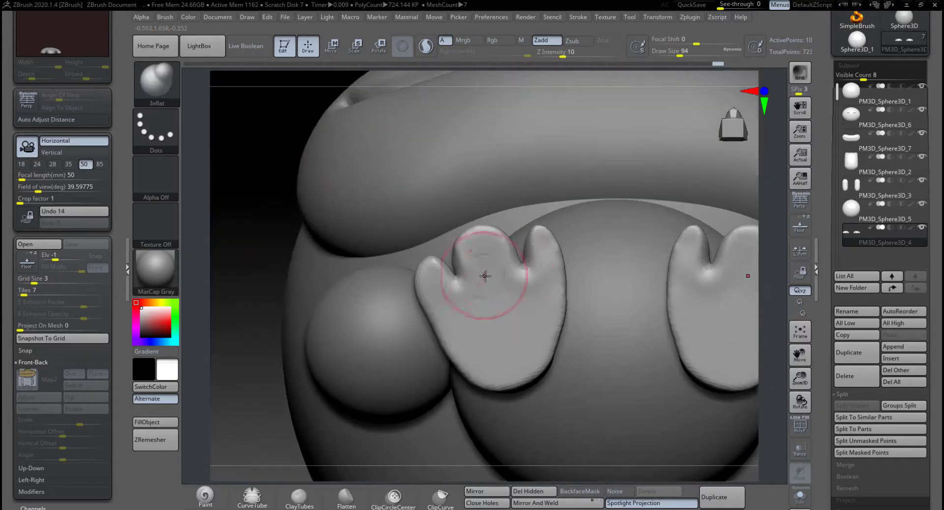
# Flatten the soles of the feet with the hPolish brush at draw size 71.
pyautogui.press('b')
pyautogui.press('t')
pyautogui.press('d')
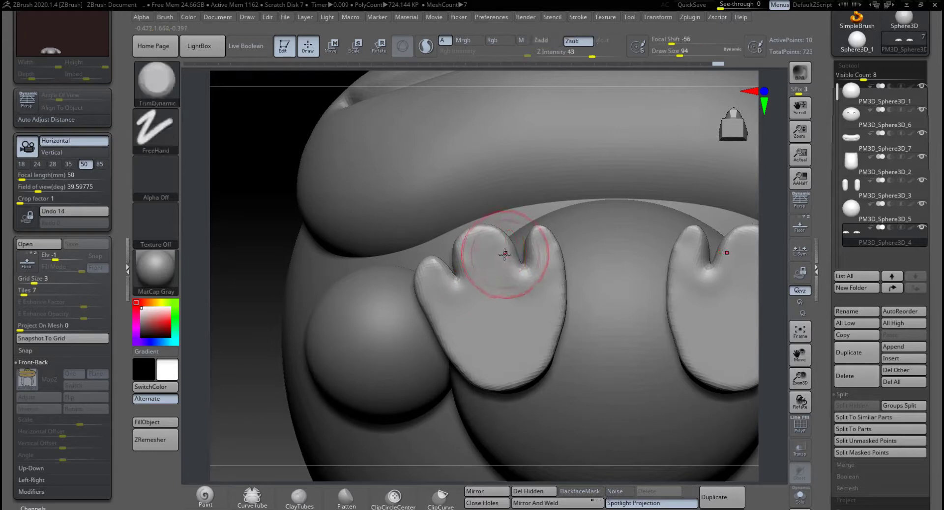
pyautogui.press('b')
pyautogui.press('h')
pyautogui.press('p')
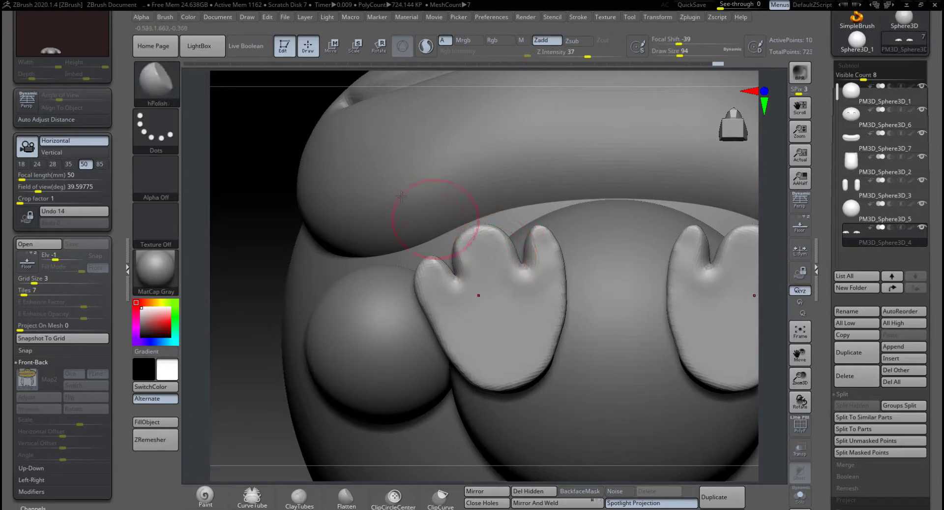
pyautogui.press('space')
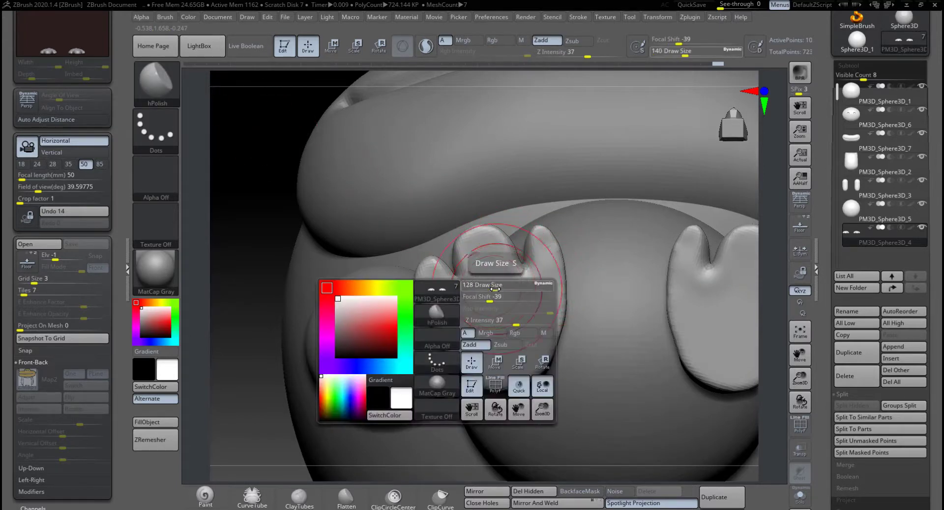
pyautogui.moveTo(501, 284); pyautogui.dragTo(497, 283)
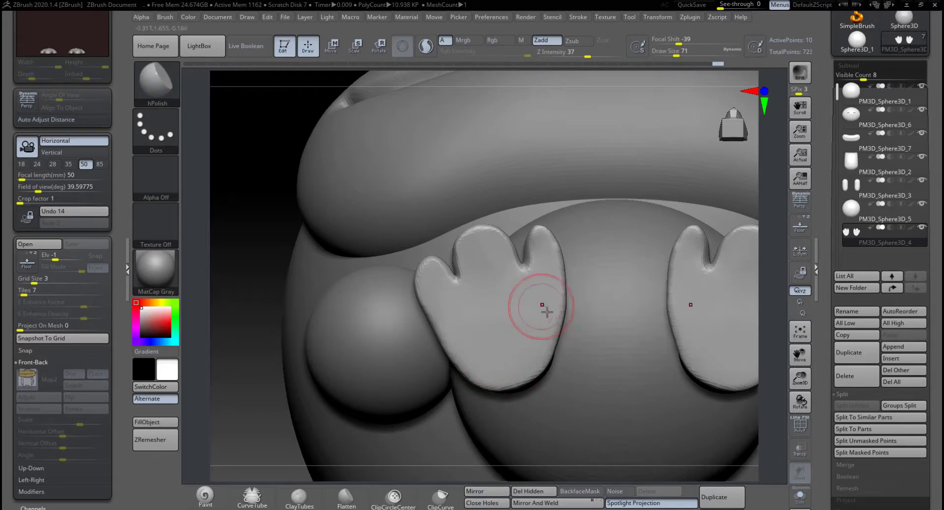
# Choose the Move brush and smooth the toes' undersides on the flattened soles.
pyautogui.press('b')
pyautogui.press('m')
pyautogui.press('v')
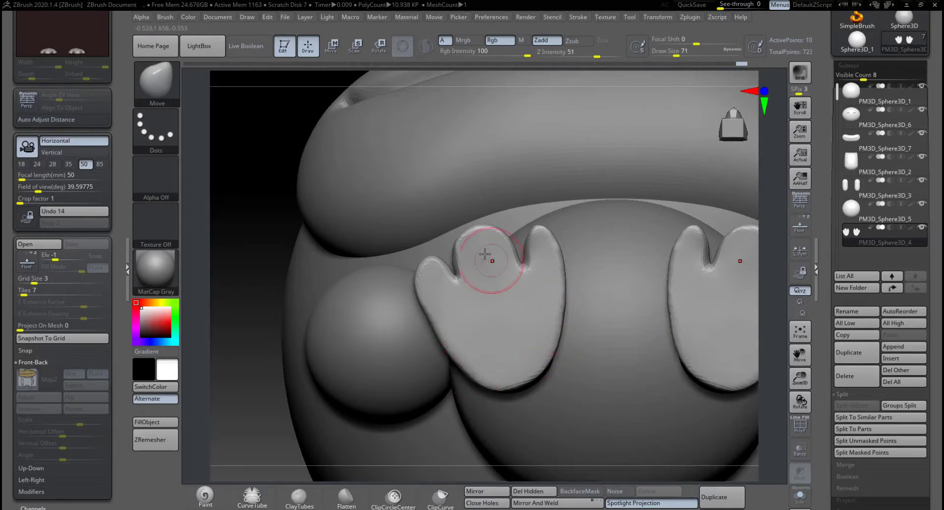
pyautogui.keyDown('shift'); pyautogui.moveTo(467, 251); pyautogui.dragTo(467, 250); pyautogui.keyUp('shift')
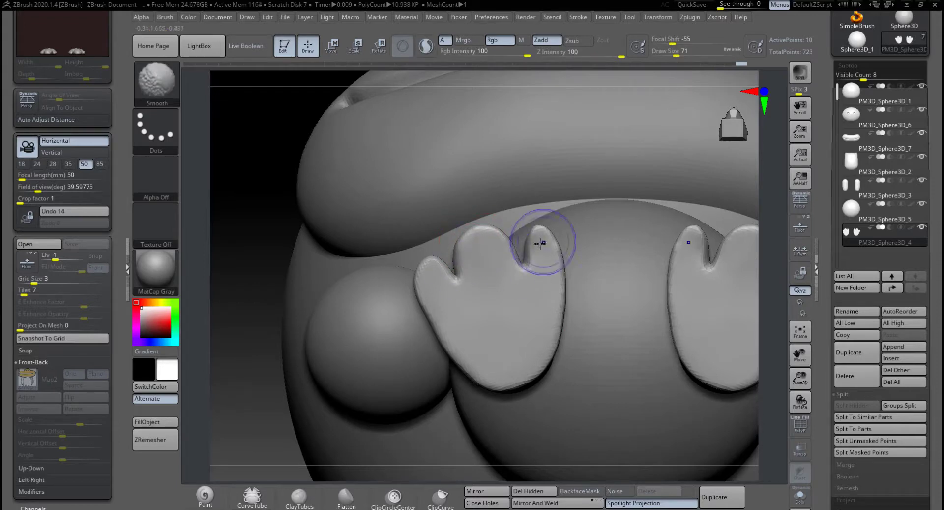
pyautogui.keyDown('shift'); pyautogui.moveTo(549, 249); pyautogui.dragTo(542, 269); pyautogui.keyUp('shift')
# Refine the shape of the three toes with the Move brush and smooth the gaps between them.
pyautogui.moveTo(415, 320)
pyautogui.mouseDown(button='right')
pyautogui.moveTo(265, 328)
pyautogui.moveTo(308, 383)
pyautogui.moveTo(294, 407)
pyautogui.moveTo(300, 387)
pyautogui.mouseUp(button='right')
pyautogui.moveTo(521, 325); pyautogui.dragTo(554, 400, button='right')
pyautogui.moveTo(600, 351); pyautogui.dragTo(523, 315, button='right')
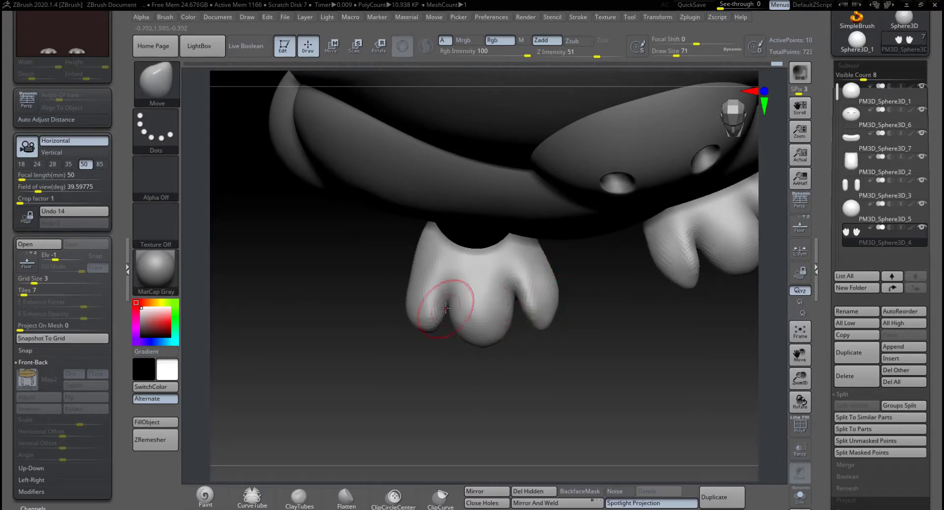
pyautogui.moveTo(433, 310); pyautogui.dragTo(483, 310, button='right')
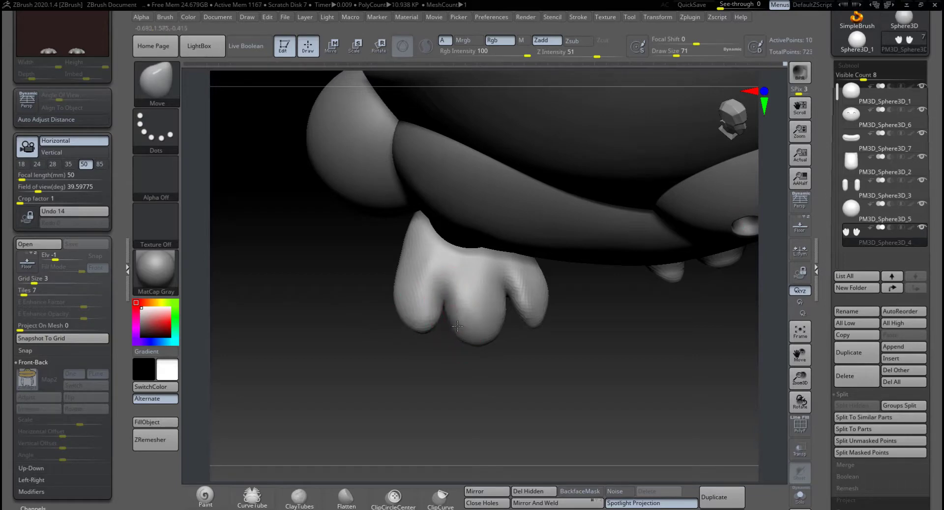
pyautogui.moveTo(479, 339)
pyautogui.mouseDown(button='right')
pyautogui.moveTo(461, 303)
pyautogui.moveTo(519, 326)
pyautogui.mouseUp(button='right')
pyautogui.press('shift')
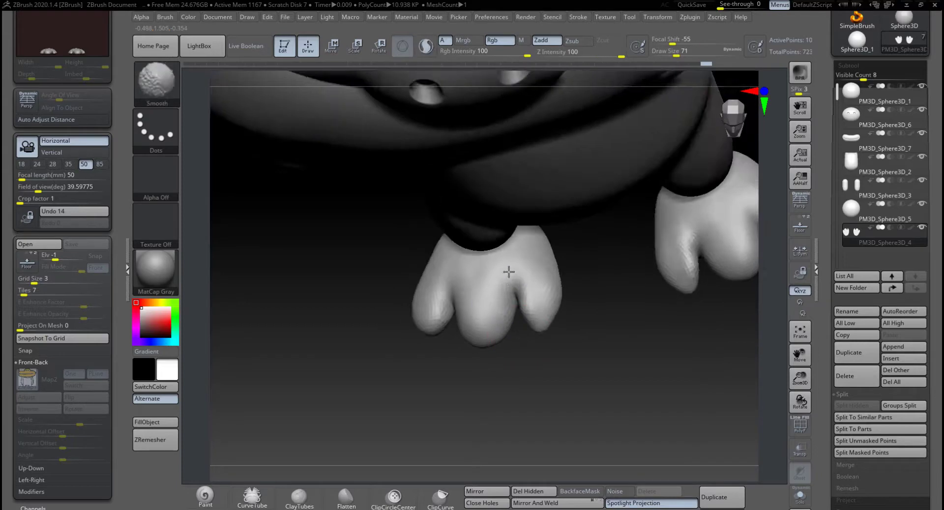
pyautogui.moveTo(538, 292); pyautogui.dragTo(569, 344, button='right')
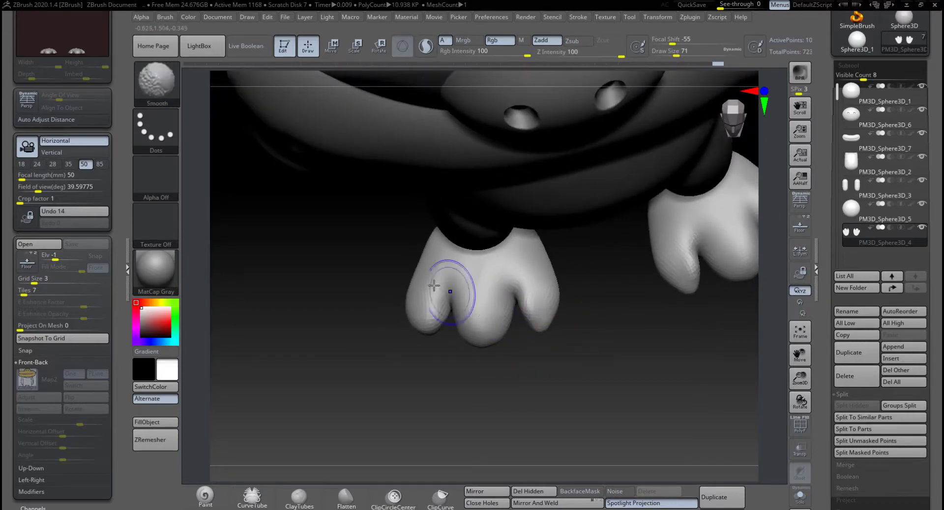
pyautogui.moveTo(544, 317)
pyautogui.mouseDown(button='right')
pyautogui.moveTo(601, 329)
pyautogui.moveTo(576, 322)
pyautogui.moveTo(575, 311)
pyautogui.mouseUp(button='right')
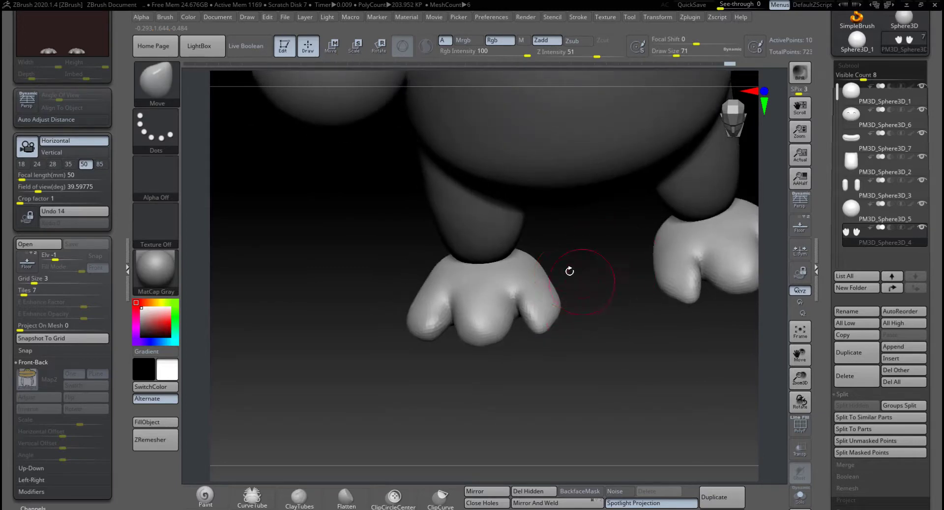
# Plump up the outer toes of the feet with the Inflat brush at draw size 71.
pyautogui.press('b')
pyautogui.press('i')
pyautogui.press('n')
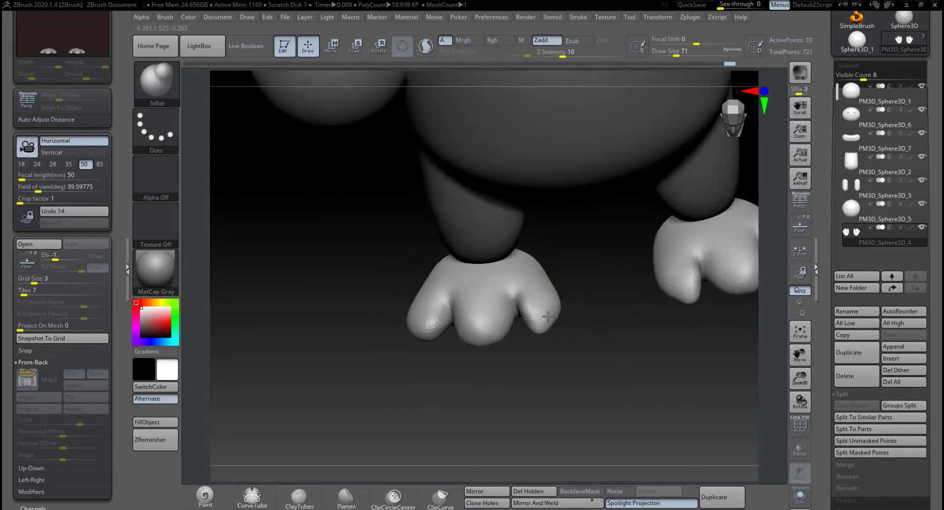
pyautogui.moveTo(587, 293); pyautogui.dragTo(590, 319)
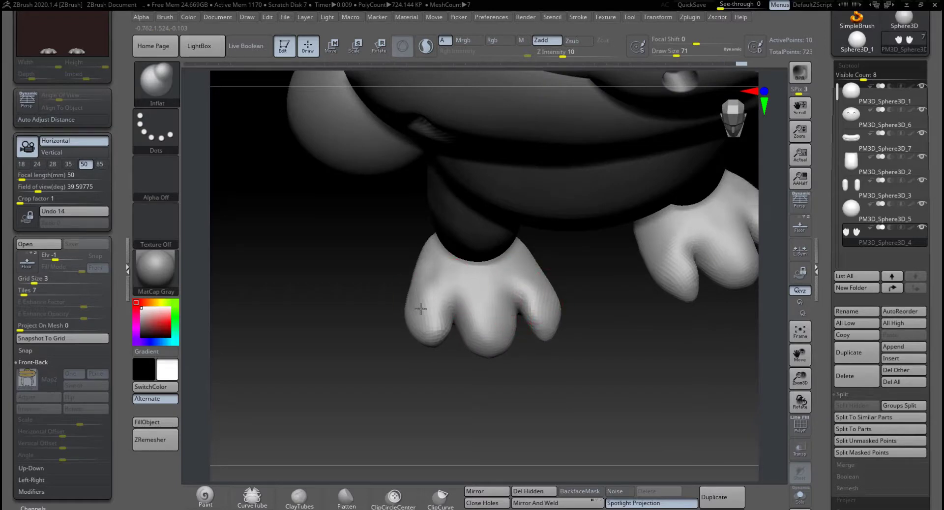
pyautogui.moveTo(619, 355); pyautogui.dragTo(630, 342)
pyautogui.moveTo(626, 373)
pyautogui.keyDown('alt'); pyautogui.mouseDown()
pyautogui.moveTo(638, 384)
pyautogui.moveTo(559, 388)
pyautogui.moveTo(282, 356)
pyautogui.moveTo(507, 379)
pyautogui.moveTo(548, 413)
pyautogui.moveTo(465, 384)
pyautogui.moveTo(374, 369)
pyautogui.moveTo(442, 366)
pyautogui.moveTo(515, 385)
pyautogui.moveTo(448, 386)
pyautogui.moveTo(540, 357)
pyautogui.moveTo(559, 364)
pyautogui.mouseUp(); pyautogui.keyUp('alt')
pyautogui.scroll(-5, 939, 296)
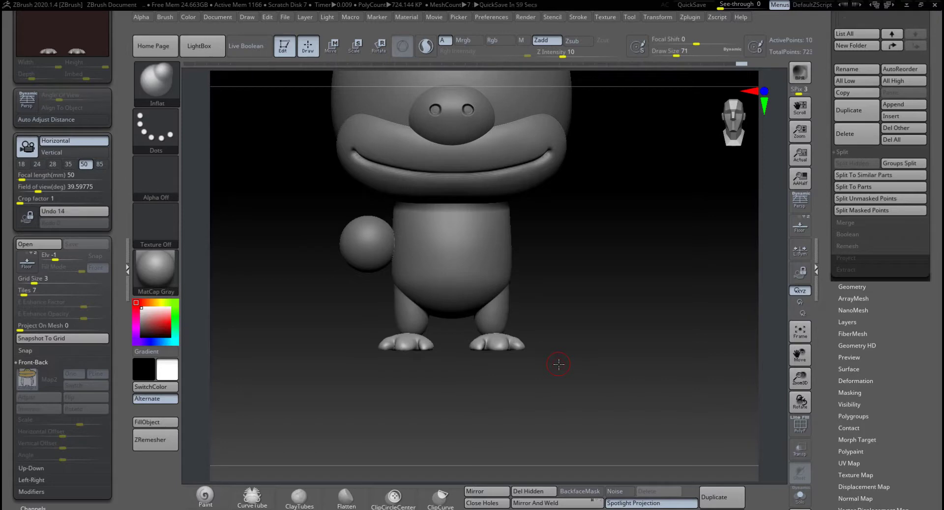
# Select the legs, tilt them slightly so their tops lean outward, and shift them toward the body's centre.
pyautogui.keyDown('alt'); pyautogui.moveTo(564, 333); pyautogui.dragTo(659, 358); pyautogui.keyUp('alt')
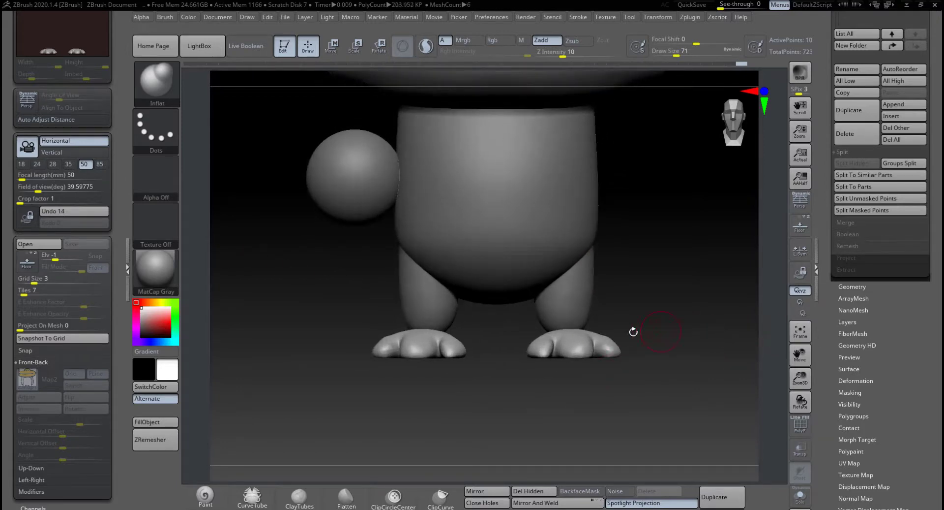
pyautogui.moveTo(637, 324); pyautogui.dragTo(639, 361)
pyautogui.keyDown('alt'); pyautogui.moveTo(483, 398); pyautogui.dragTo(478, 343); pyautogui.keyUp('alt')
pyautogui.keyDown('alt'); pyautogui.click(461, 306); pyautogui.keyUp('alt')
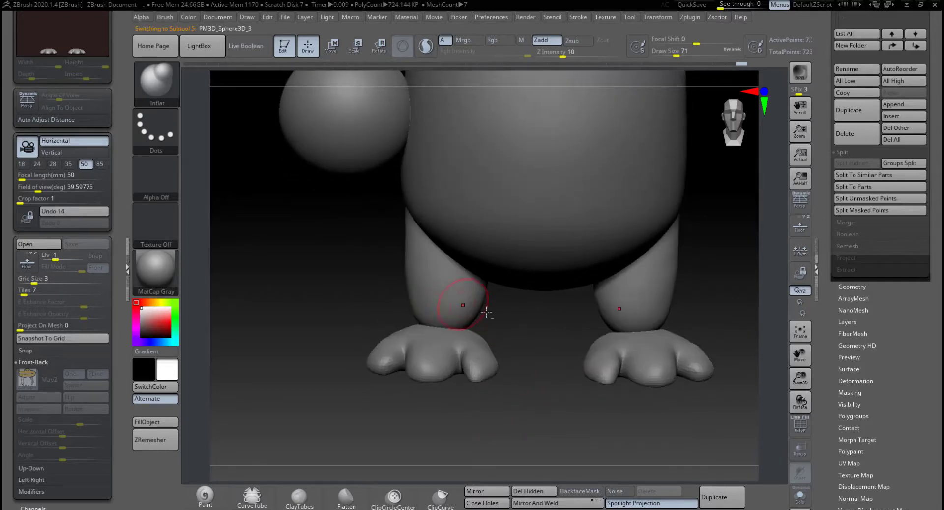
pyautogui.keyDown('shift'); pyautogui.moveTo(524, 317); pyautogui.dragTo(494, 363); pyautogui.keyUp('shift')
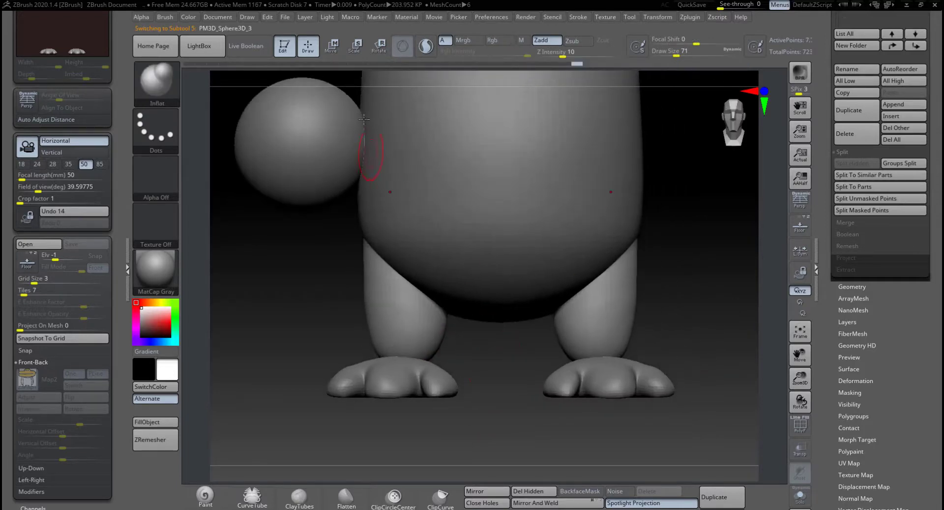
pyautogui.click(382, 52)
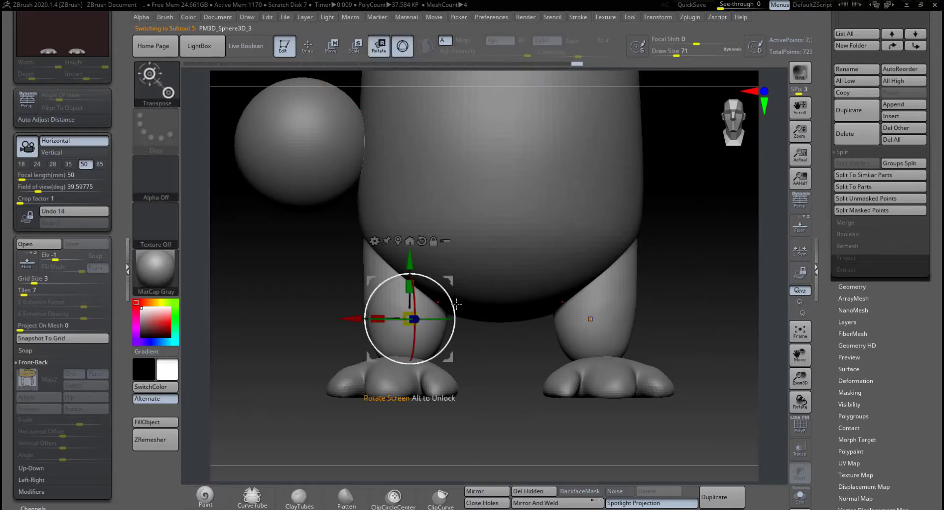
pyautogui.moveTo(451, 305); pyautogui.dragTo(453, 301)
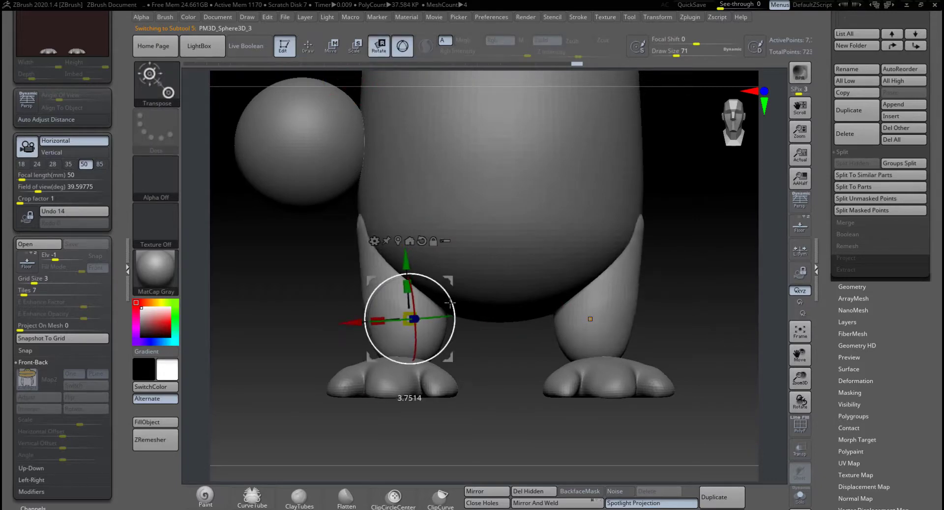
pyautogui.moveTo(355, 322); pyautogui.dragTo(363, 322)
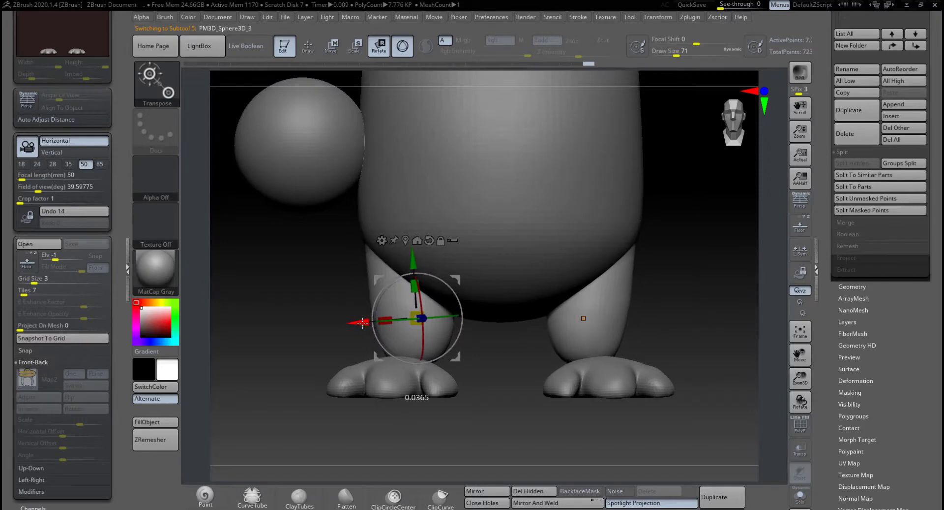
# Select the feet and move them inward, slightly back and up so they fit under the legs.
pyautogui.keyDown('alt'); pyautogui.click(424, 378); pyautogui.keyUp('alt')
pyautogui.moveTo(341, 393); pyautogui.dragTo(359, 393)
pyautogui.moveTo(279, 351); pyautogui.dragTo(353, 364)
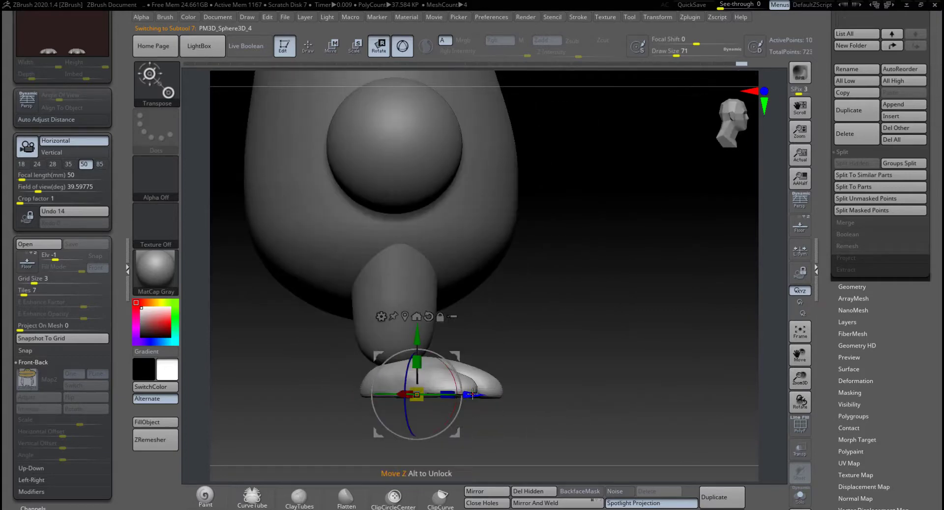
pyautogui.moveTo(472, 394); pyautogui.dragTo(465, 395)
pyautogui.moveTo(413, 337); pyautogui.dragTo(414, 335)
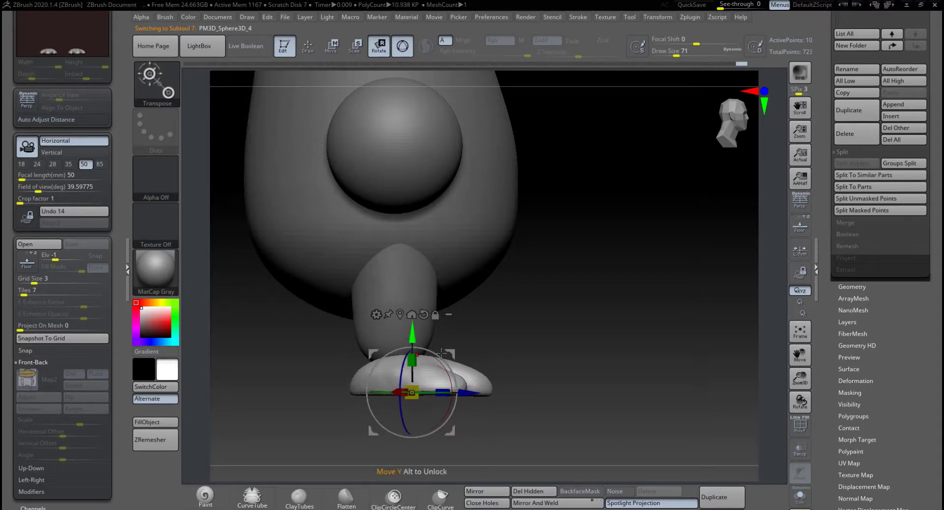
pyautogui.moveTo(471, 393); pyautogui.dragTo(469, 393)
pyautogui.moveTo(577, 345); pyautogui.dragTo(634, 312)
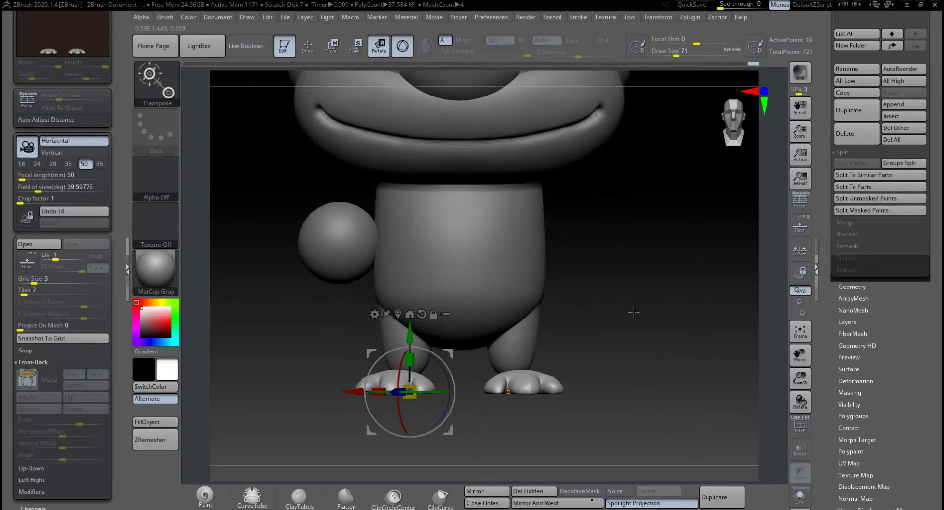
# Select the legs, fine-tune their placement between the torso and feet, and return to Draw mode.
pyautogui.click(401, 344)
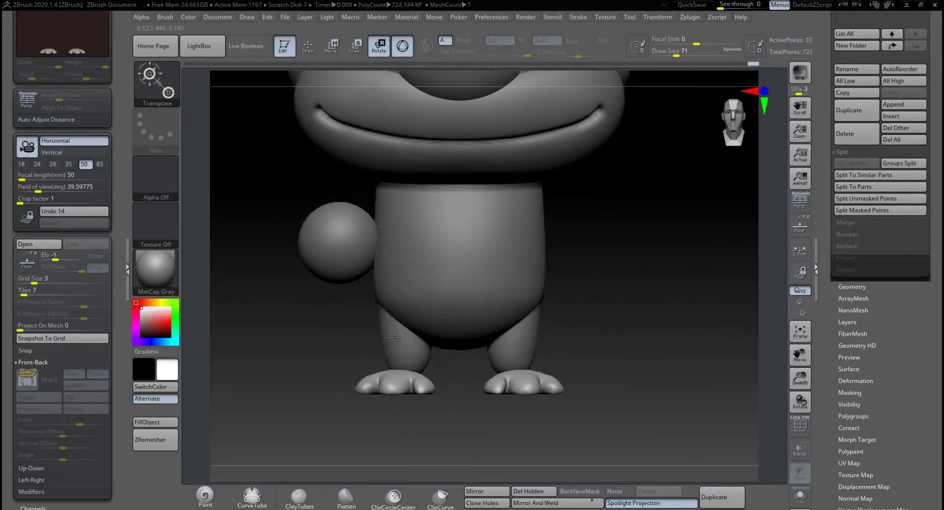
pyautogui.moveTo(404, 296)
pyautogui.mouseDown()
pyautogui.moveTo(407, 315)
pyautogui.moveTo(410, 307)
pyautogui.mouseUp()
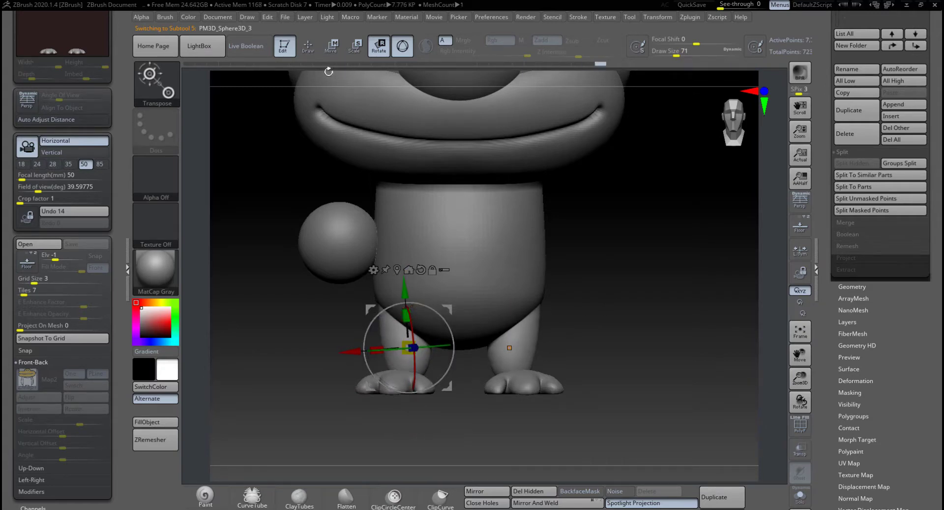
pyautogui.press('q')
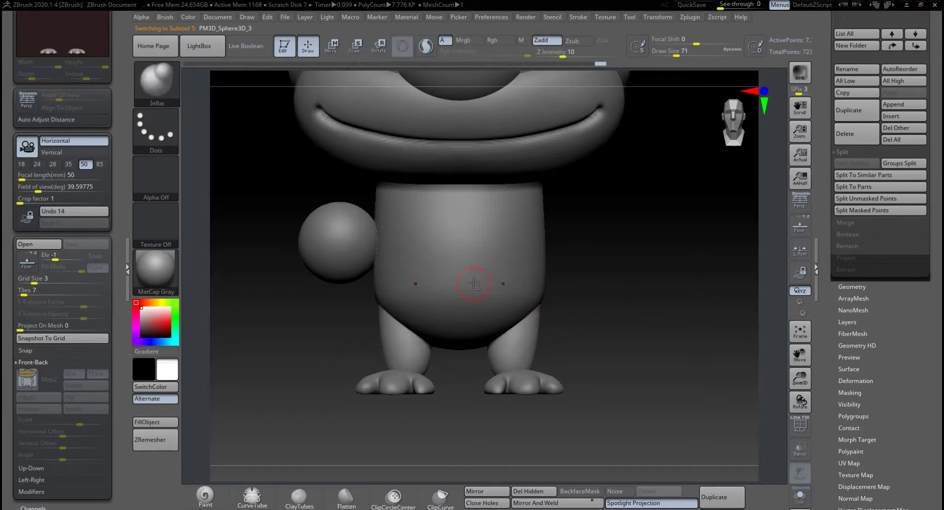
# Make the torso the active subtool and bring the full subtool list into view.
pyautogui.keyDown('alt'); pyautogui.click(473, 283); pyautogui.keyUp('alt')
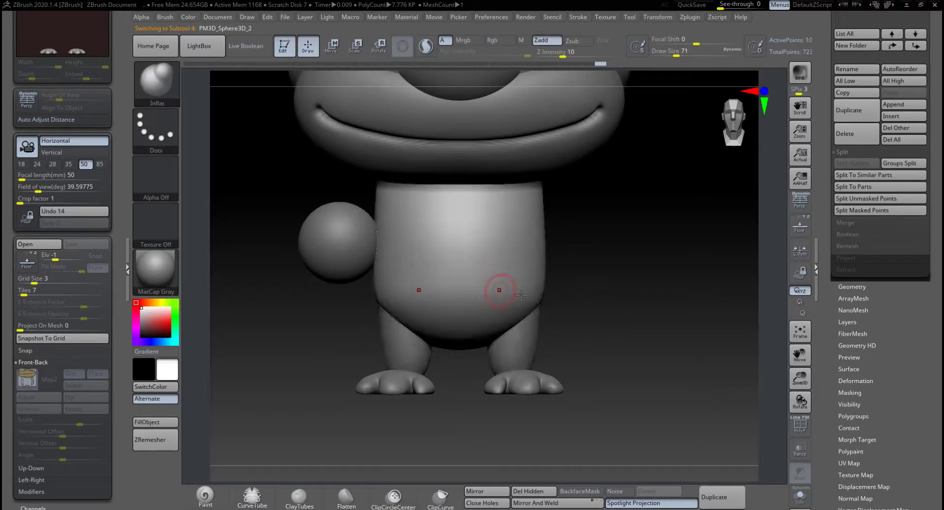
pyautogui.keyDown('alt'); pyautogui.click(535, 377); pyautogui.keyUp('alt')
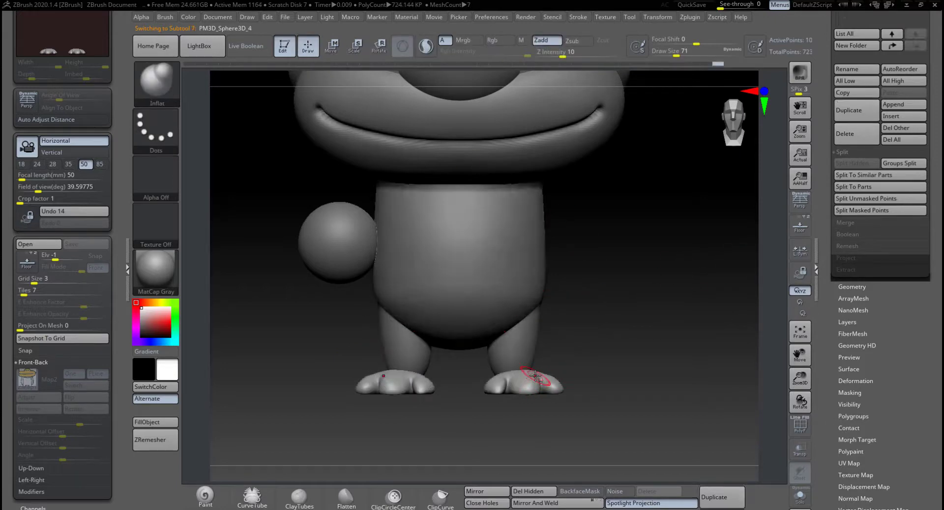
pyautogui.keyDown('alt'); pyautogui.click(493, 290); pyautogui.keyUp('alt')
pyautogui.scroll(5, 884, 313)
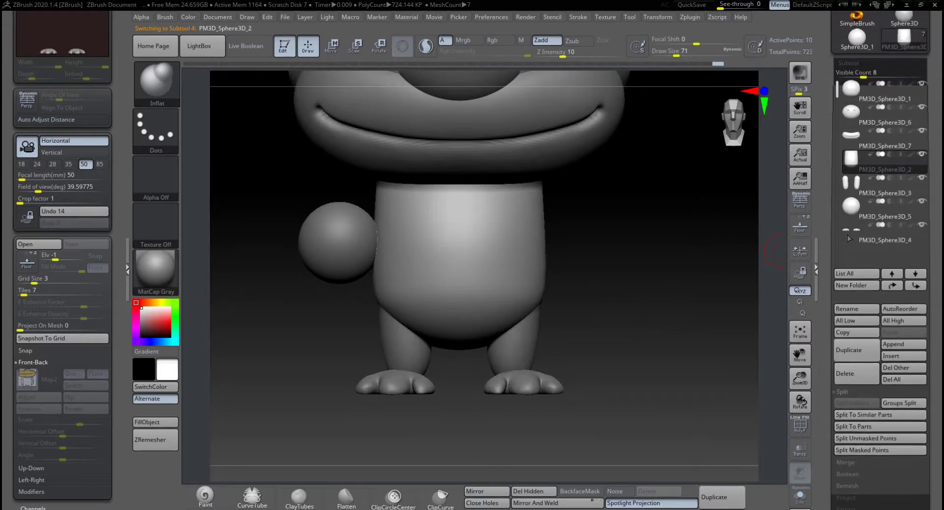
pyautogui.scroll(1, 881, 231)
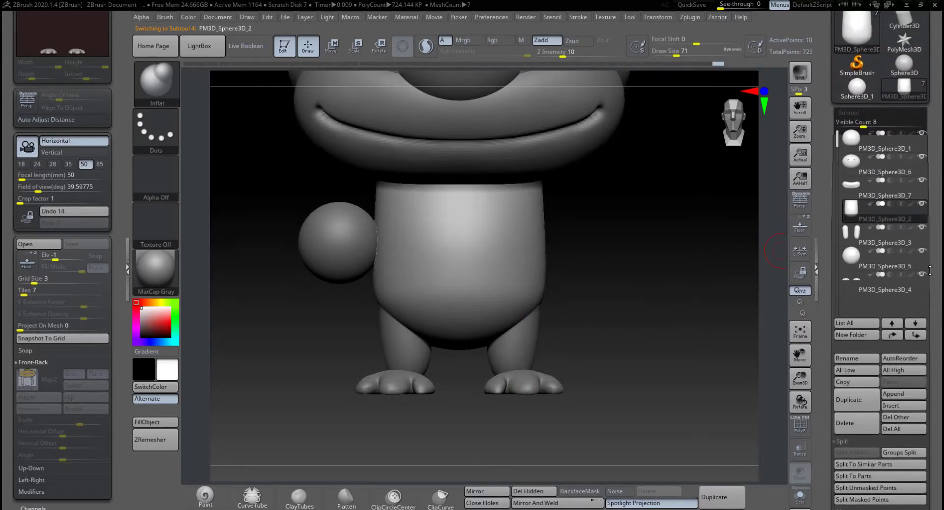
# Move the feet subtool above the loose sphere in the subtool order, and make the torso active again.
pyautogui.moveTo(858, 227)
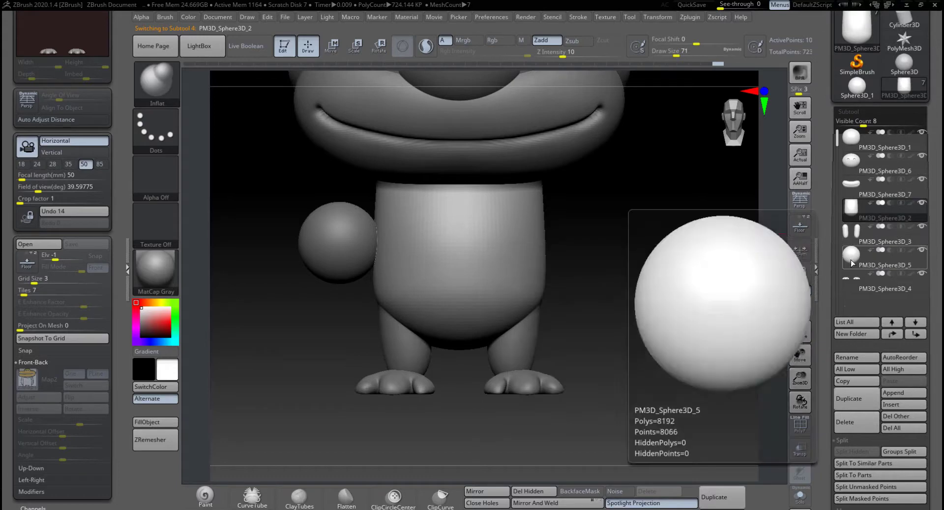
pyautogui.click(855, 286)
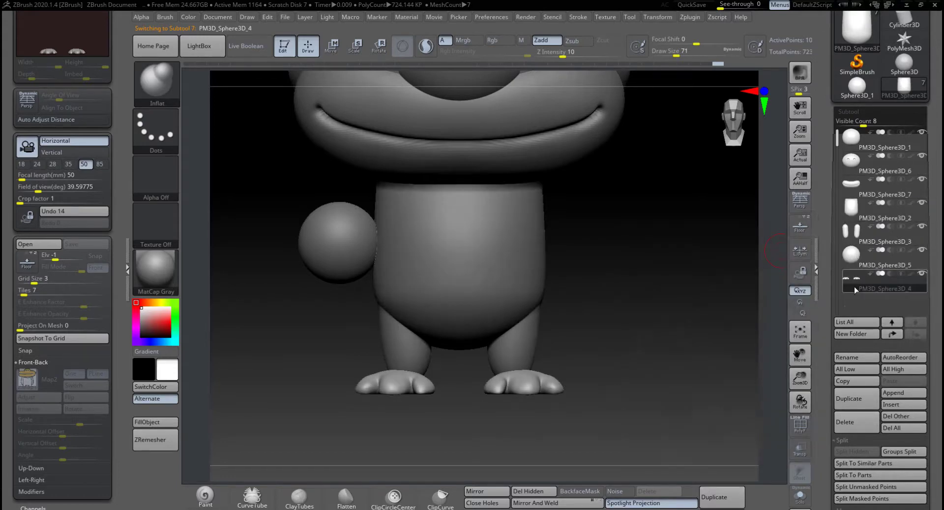
pyautogui.click(893, 334)
pyautogui.click(866, 211)
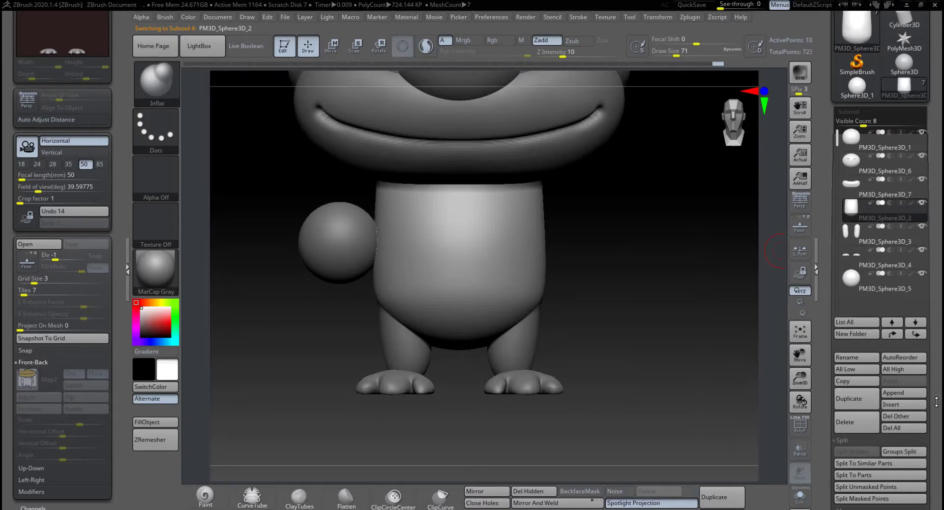
# Merge the torso down with the legs and the feet into a single subtool.
pyautogui.moveTo(936, 400); pyautogui.dragTo(935, 335)
pyautogui.click(856, 447)
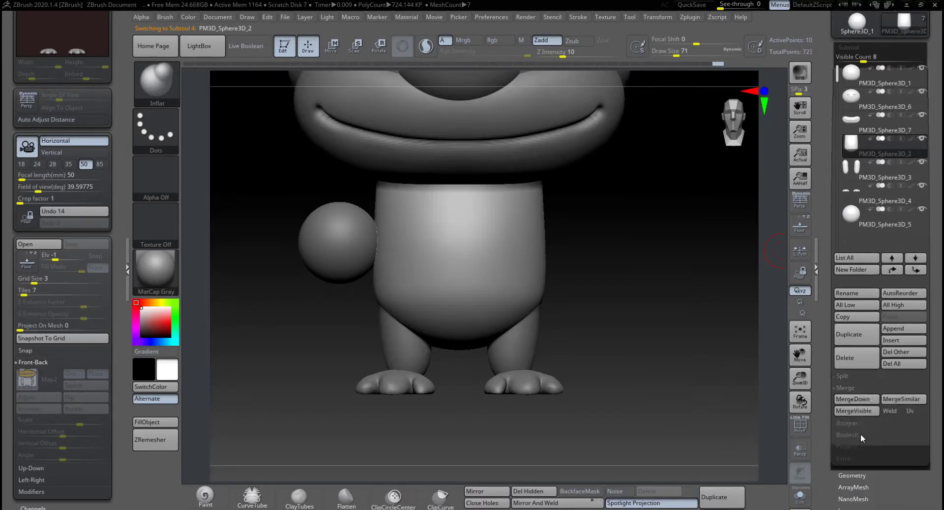
pyautogui.click(856, 400)
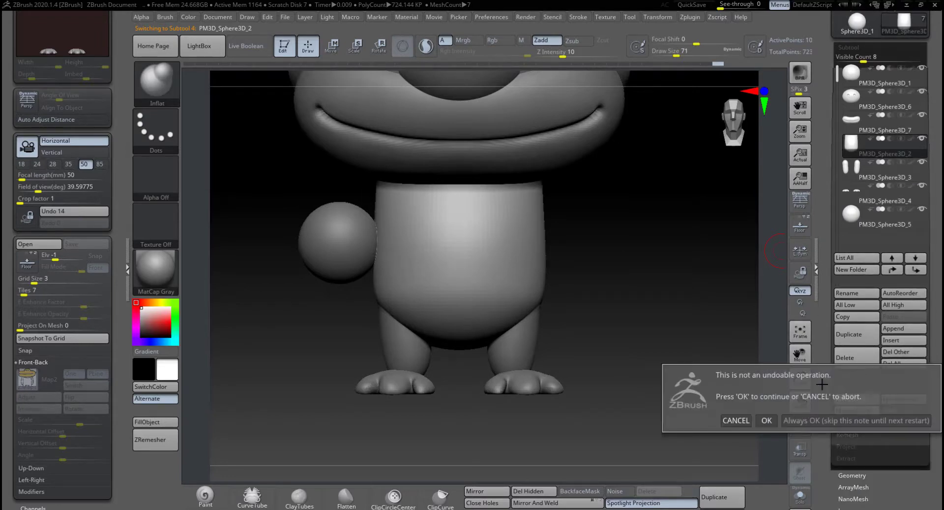
pyautogui.click(767, 420)
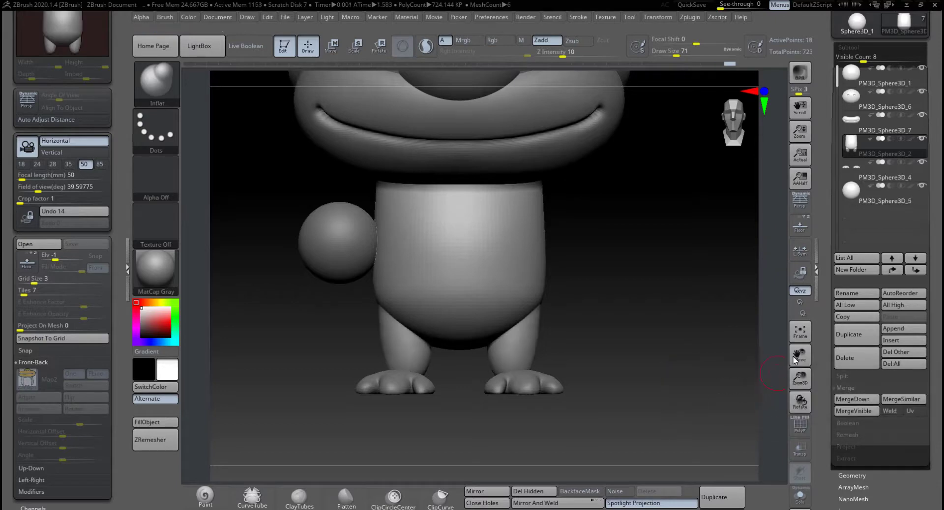
pyautogui.click(858, 399)
pyautogui.click(767, 420)
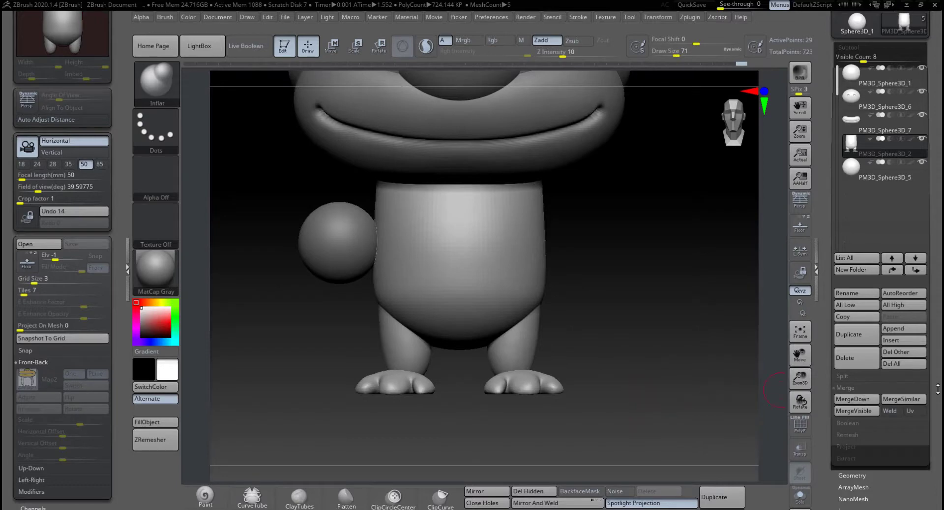
# Try to fuse the merged torso, legs and feet with DynaMesh at resolution 200.
pyautogui.moveTo(939, 387); pyautogui.dragTo(939, 304)
pyautogui.click(848, 393)
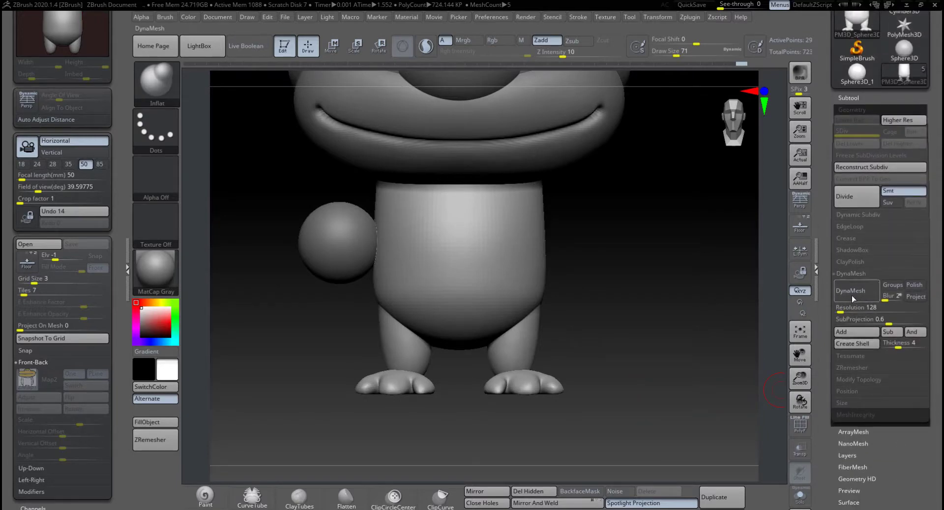
pyautogui.click(841, 308)
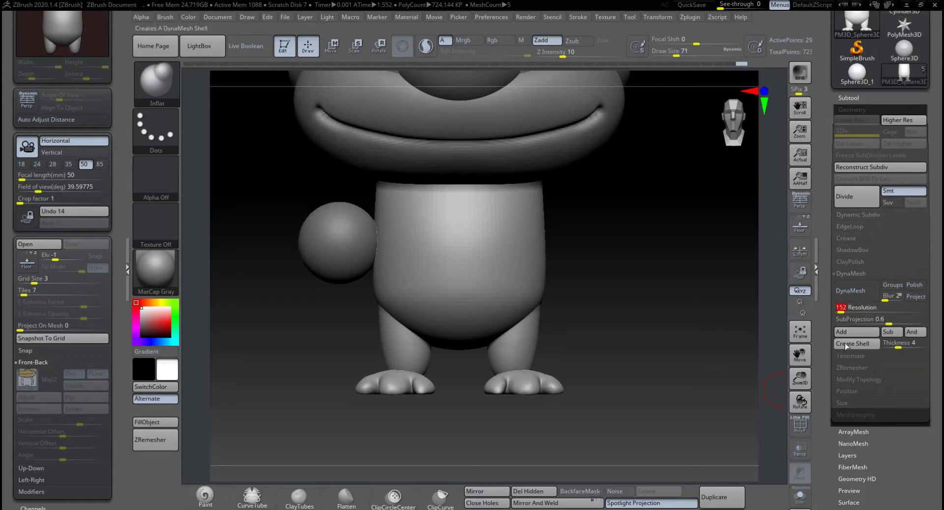
pyautogui.write('200')
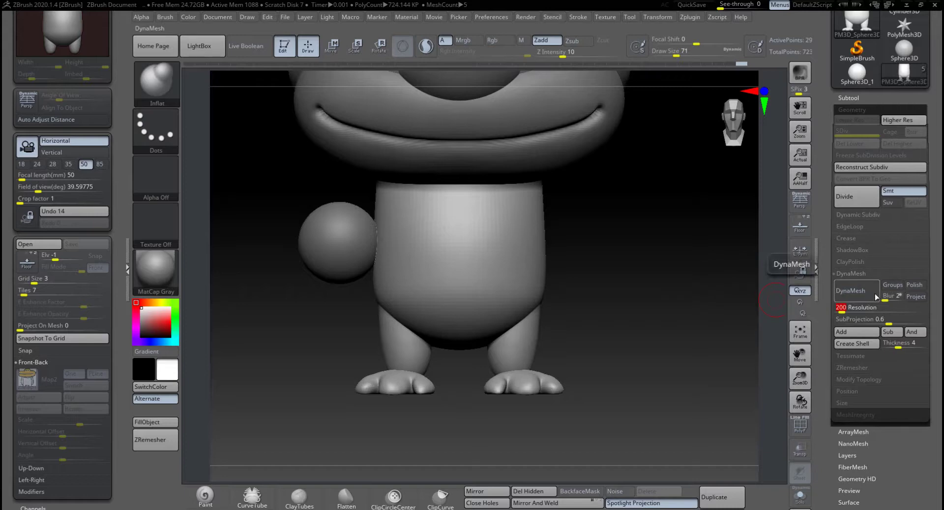
pyautogui.keyDown('alt'); pyautogui.moveTo(588, 344); pyautogui.dragTo(627, 423); pyautogui.keyUp('alt')
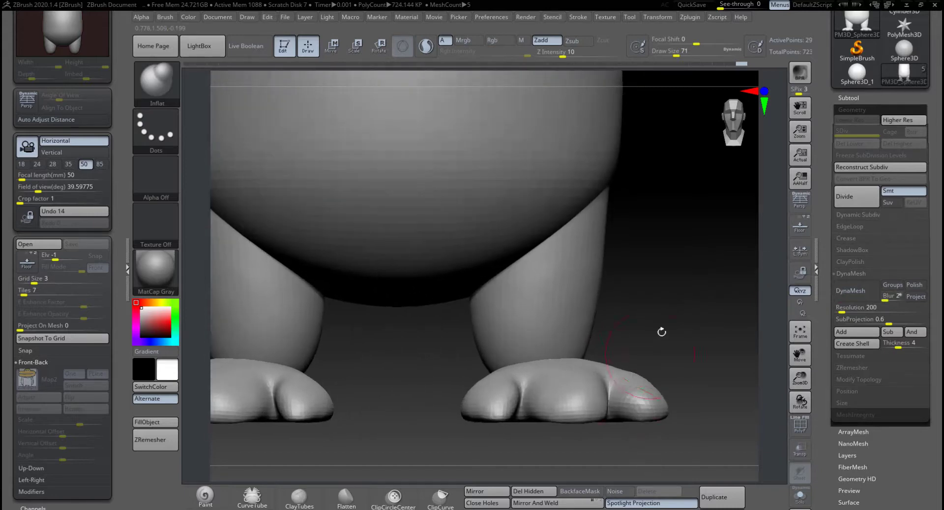
pyautogui.moveTo(662, 332); pyautogui.dragTo(657, 367)
pyautogui.moveTo(690, 319); pyautogui.dragTo(677, 321)
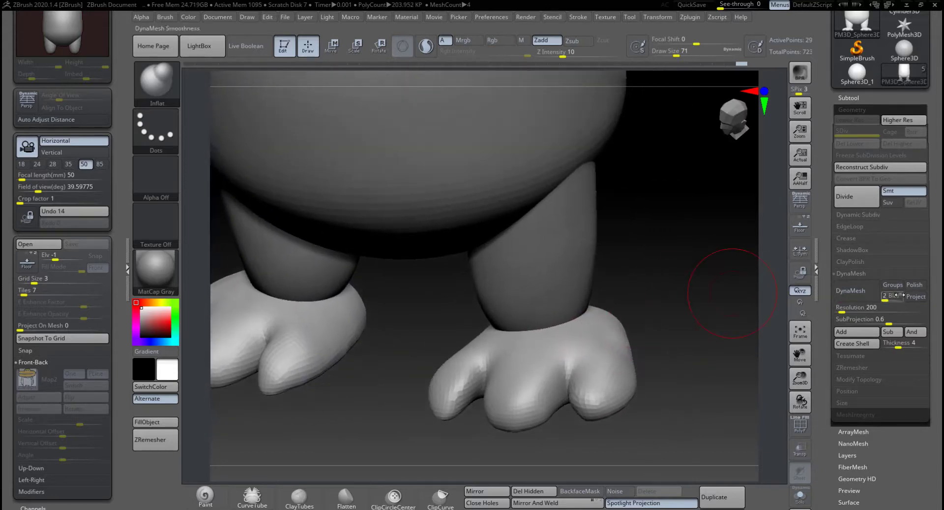
pyautogui.click(856, 291)
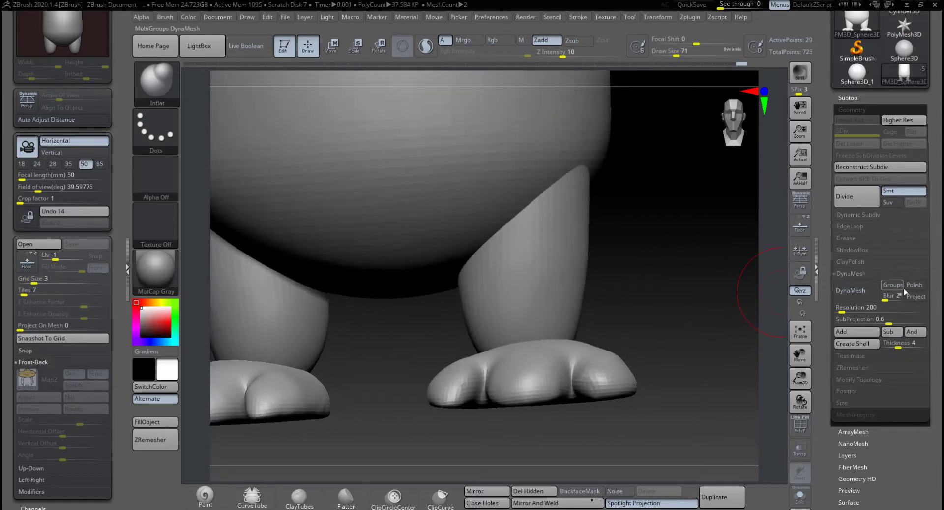
pyautogui.click(854, 292)
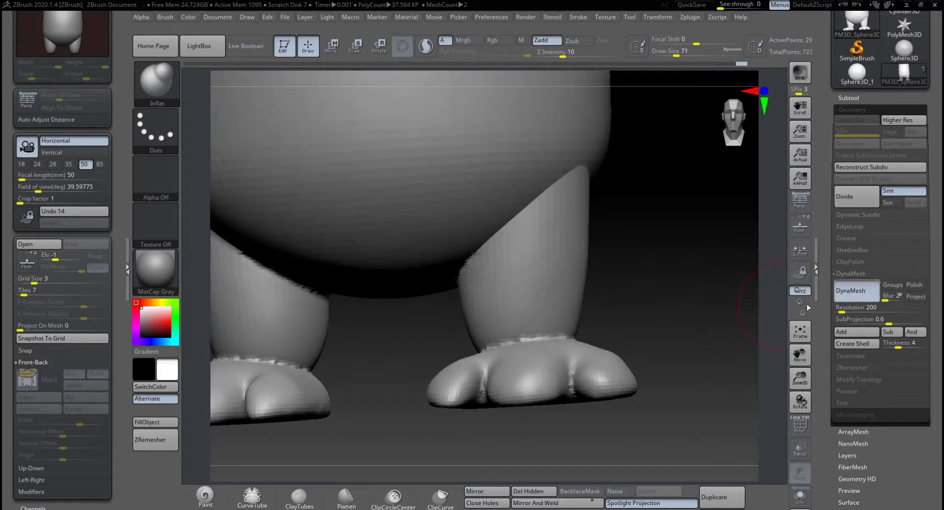
pyautogui.moveTo(677, 324)
pyautogui.mouseDown()
pyautogui.moveTo(649, 333)
pyautogui.moveTo(661, 333)
pyautogui.mouseUp()
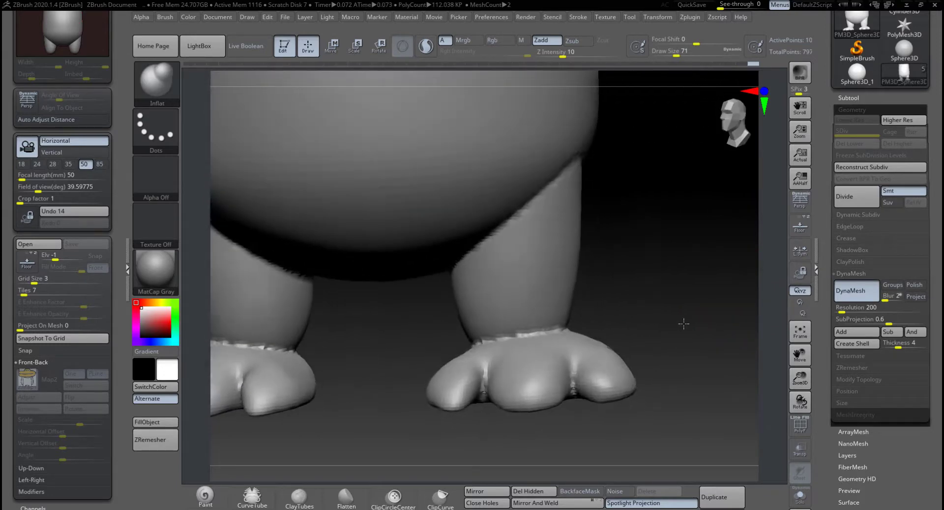
# Fuse the merged torso, legs and feet with DynaMesh at resolution 248.
pyautogui.click(841, 312)
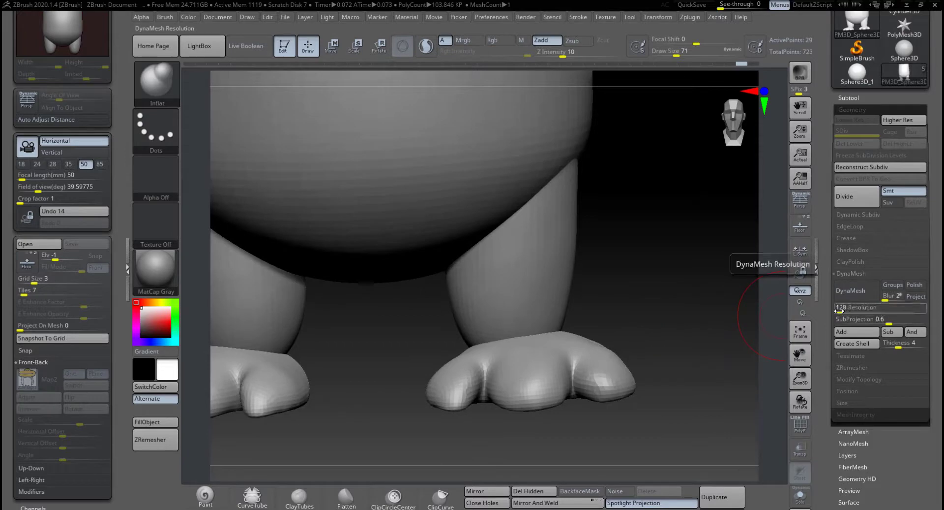
pyautogui.write('80')
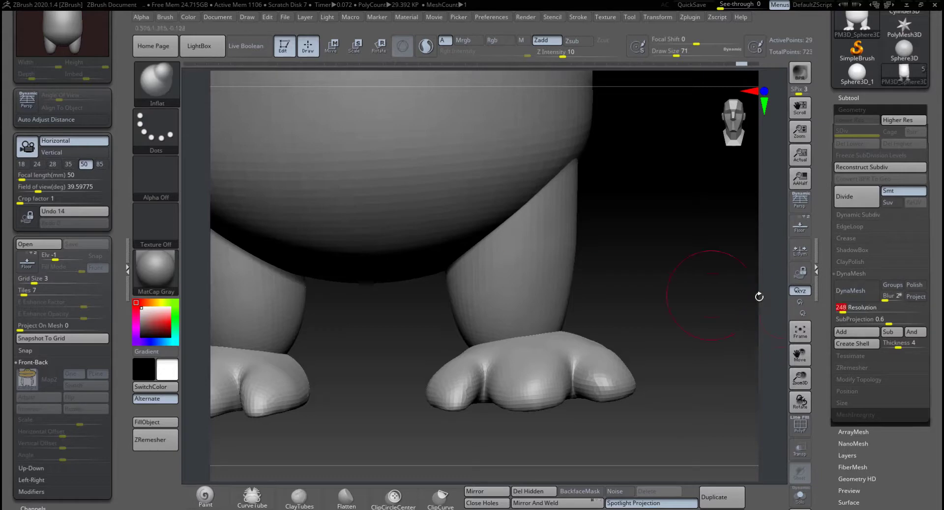
pyautogui.press('Return')
pyautogui.click(857, 291)
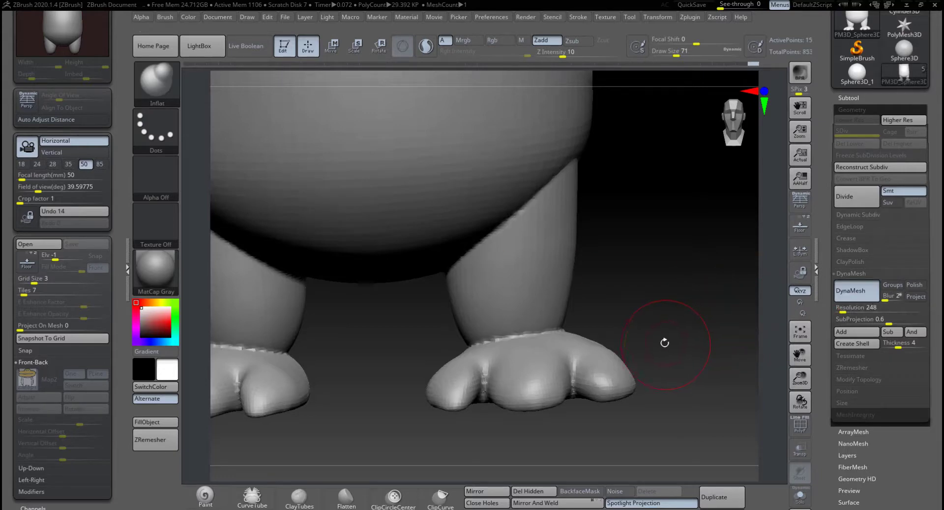
# Smooth the seams where the legs meet the feet and the torso, using draw size 22.
pyautogui.moveTo(649, 305)
pyautogui.mouseDown()
pyautogui.moveTo(660, 304)
pyautogui.moveTo(614, 313)
pyautogui.moveTo(652, 329)
pyautogui.mouseUp()
pyautogui.press('space')
pyautogui.moveTo(534, 334)
pyautogui.keyDown('shift'); pyautogui.mouseDown()
pyautogui.moveTo(556, 329)
pyautogui.moveTo(519, 335)
pyautogui.mouseUp(); pyautogui.keyUp('shift')
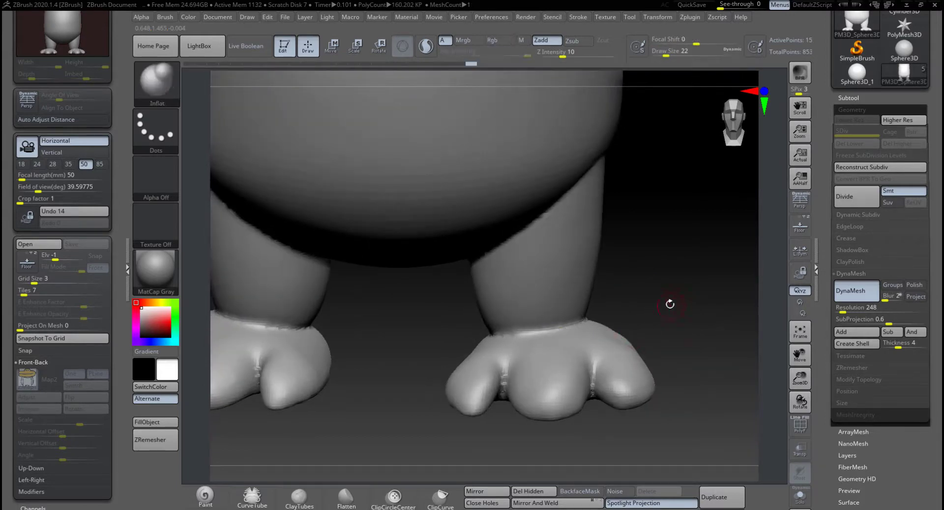
pyautogui.moveTo(671, 302); pyautogui.dragTo(598, 315)
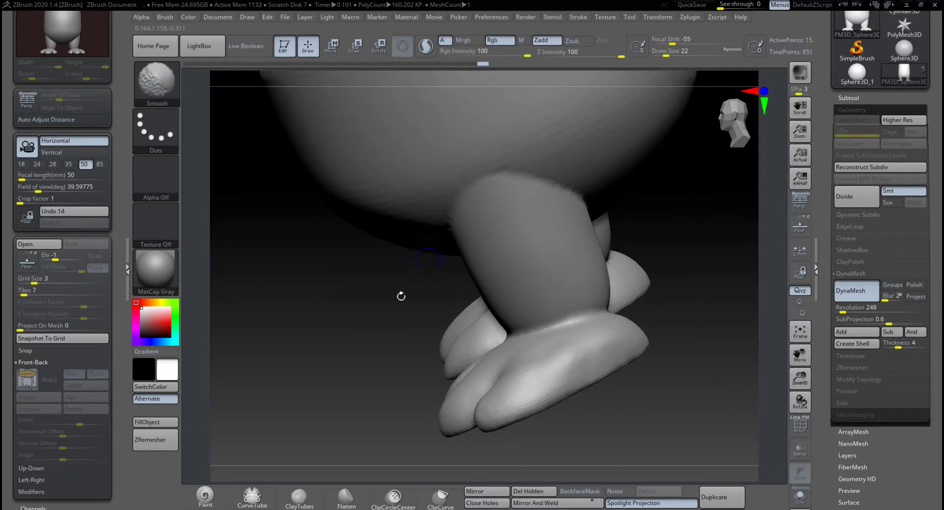
pyautogui.moveTo(401, 295); pyautogui.dragTo(428, 248)
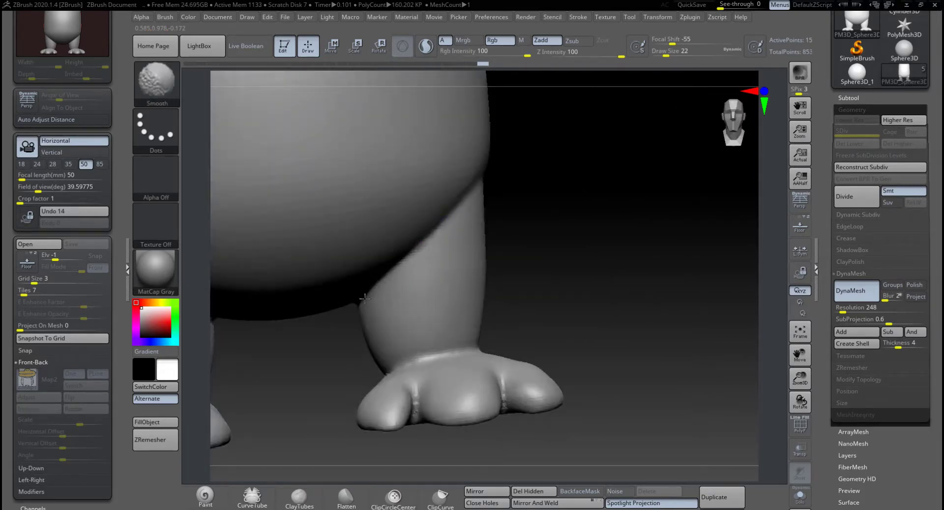
pyautogui.moveTo(364, 297); pyautogui.dragTo(344, 301)
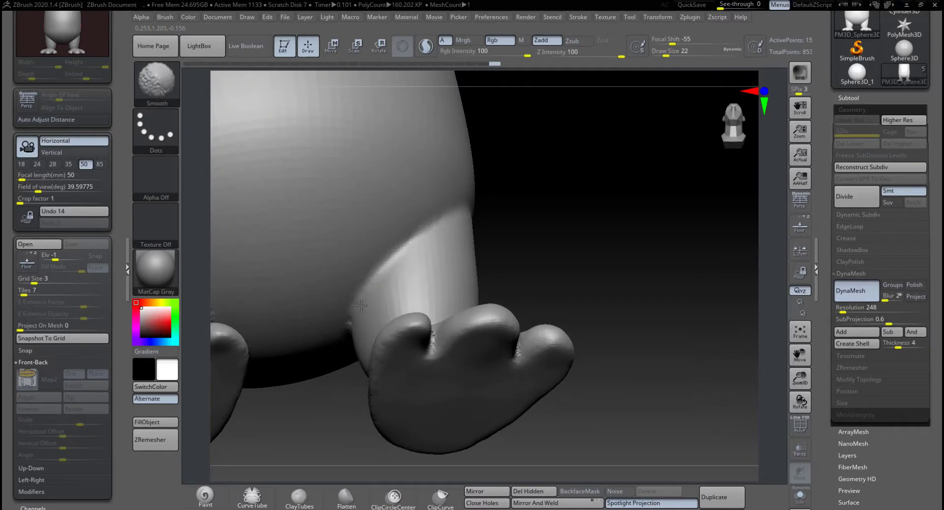
pyautogui.moveTo(570, 240); pyautogui.dragTo(481, 318)
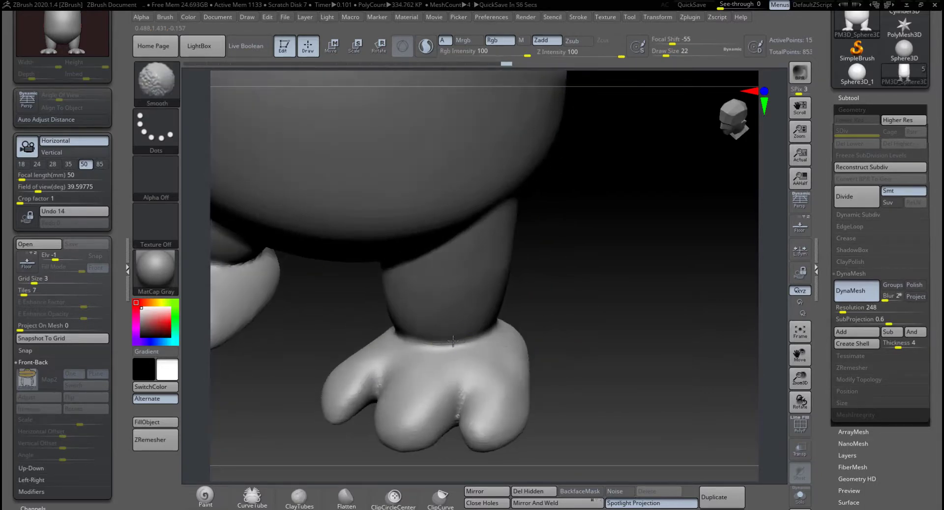
pyautogui.moveTo(603, 315); pyautogui.dragTo(560, 317)
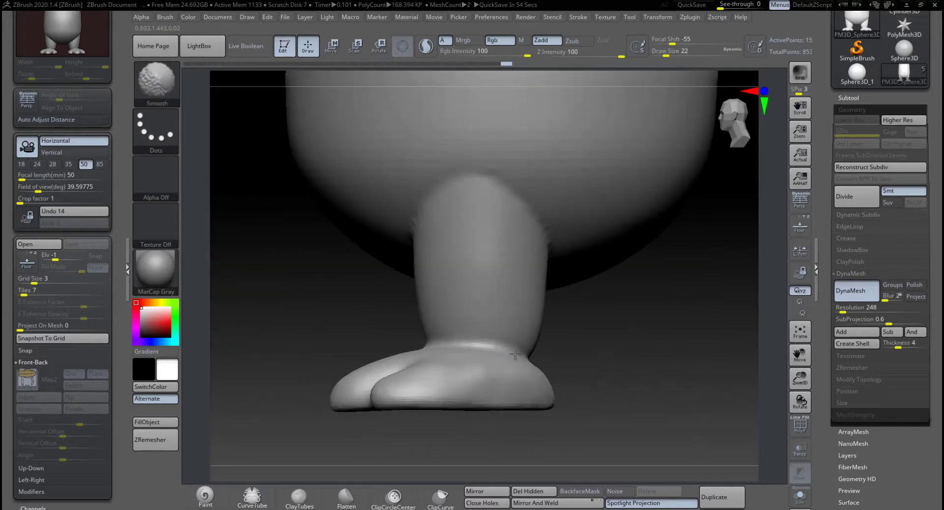
pyautogui.keyDown('shift'); pyautogui.moveTo(515, 353); pyautogui.dragTo(599, 339); pyautogui.keyUp('shift')
# Raise the draw size to 41 and smooth the ankle transitions around the heels, sides and fronts of the feet.
pyautogui.press('space')
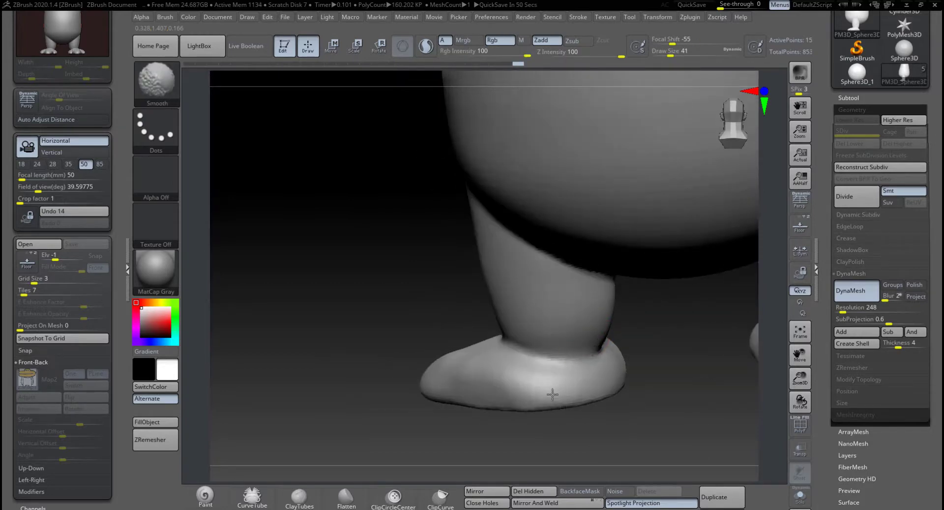
pyautogui.moveTo(560, 382); pyautogui.dragTo(637, 340, button='right')
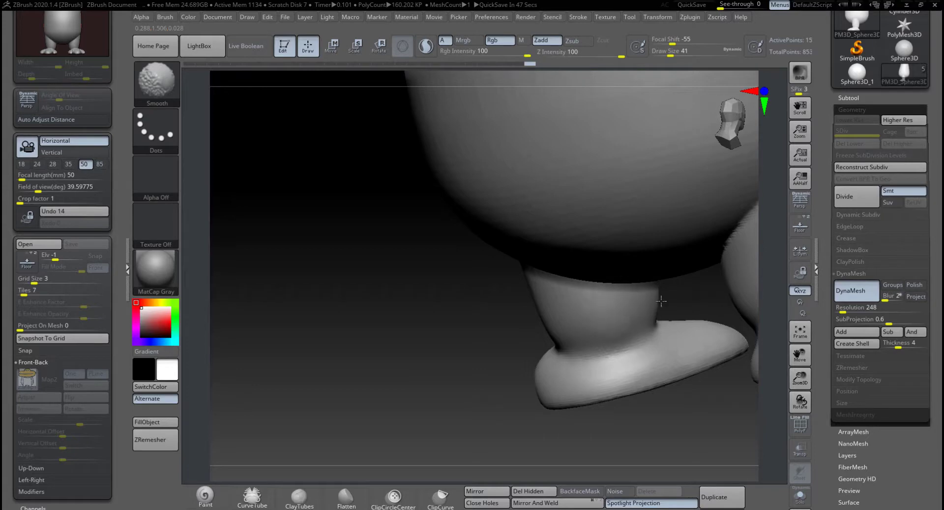
pyautogui.moveTo(459, 354); pyautogui.dragTo(609, 359, button='right')
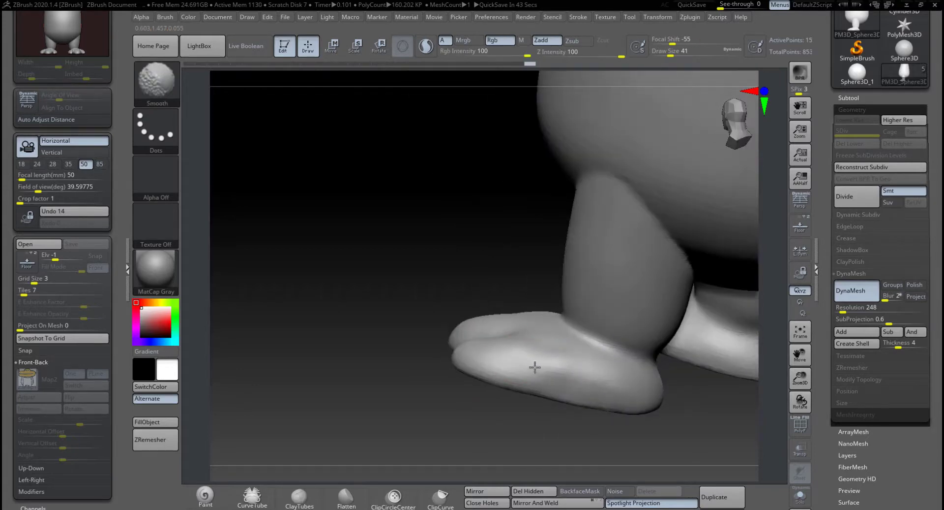
pyautogui.moveTo(418, 367); pyautogui.dragTo(484, 381)
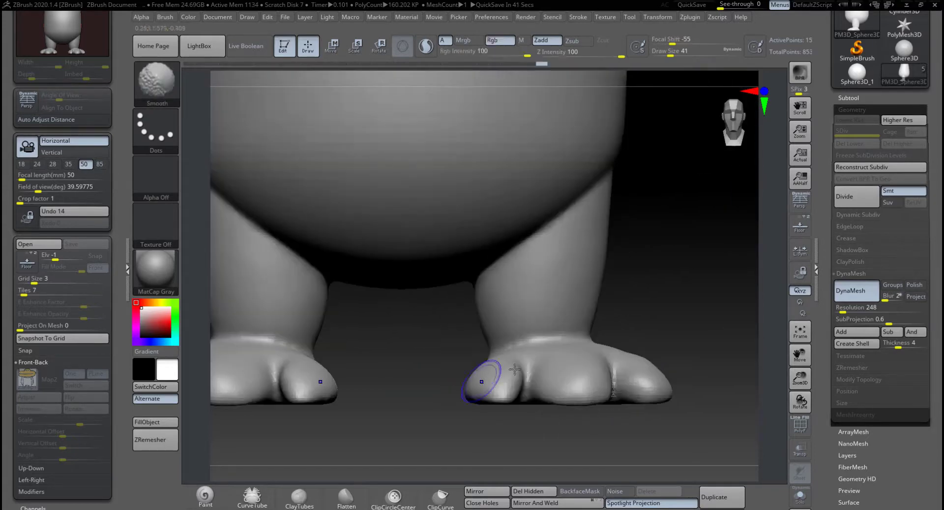
pyautogui.keyDown('alt'); pyautogui.moveTo(670, 311); pyautogui.dragTo(671, 328); pyautogui.keyUp('alt')
pyautogui.moveTo(508, 367); pyautogui.dragTo(480, 367, button='right')
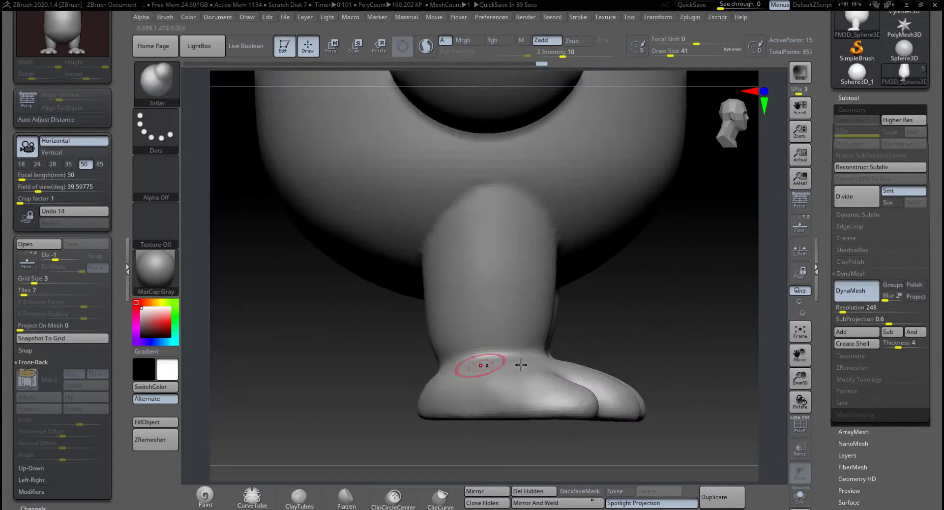
pyautogui.moveTo(544, 352); pyautogui.dragTo(581, 358, button='right')
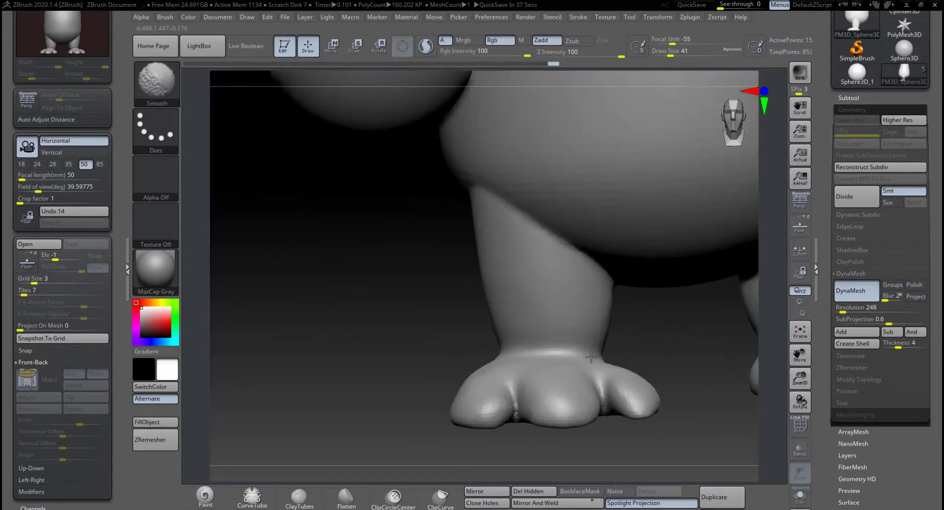
pyautogui.moveTo(654, 349); pyautogui.dragTo(637, 354, button='right')
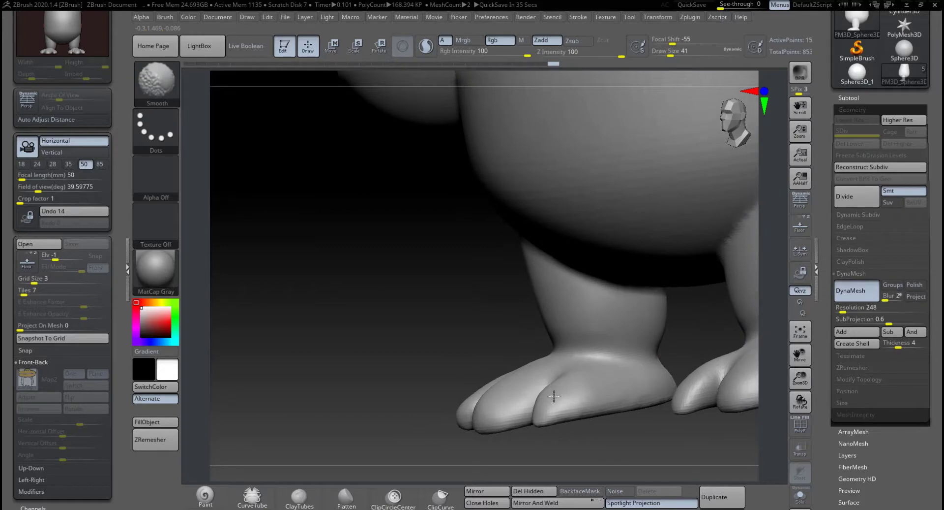
# Smooth the toes and the creases between them, and frame the whole character in view.
pyautogui.keyDown('shift'); pyautogui.moveTo(554, 396); pyautogui.dragTo(535, 417); pyautogui.keyUp('shift')
pyautogui.moveTo(524, 435)
pyautogui.mouseDown(button='right')
pyautogui.moveTo(487, 398)
pyautogui.moveTo(497, 366)
pyautogui.mouseUp(button='right')
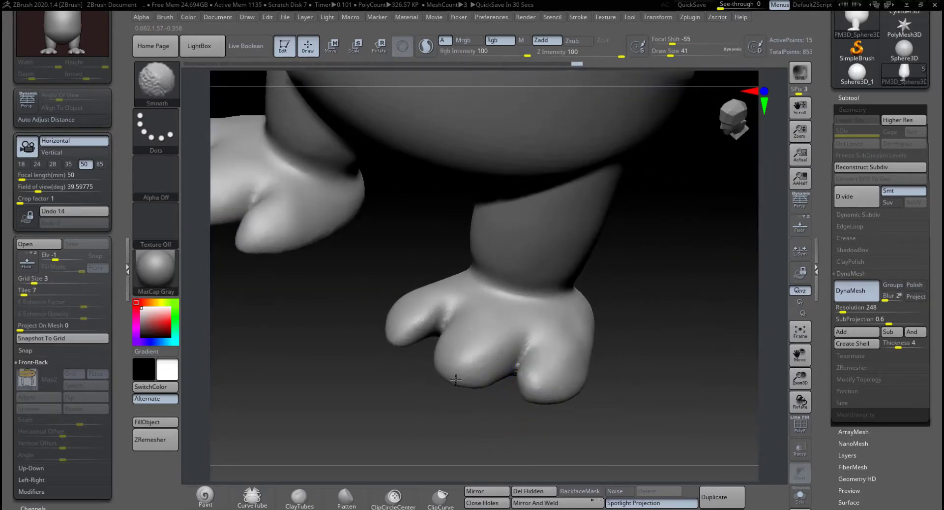
pyautogui.moveTo(413, 394); pyautogui.dragTo(442, 412)
pyautogui.keyDown('shift'); pyautogui.moveTo(449, 354); pyautogui.dragTo(400, 341); pyautogui.keyUp('shift')
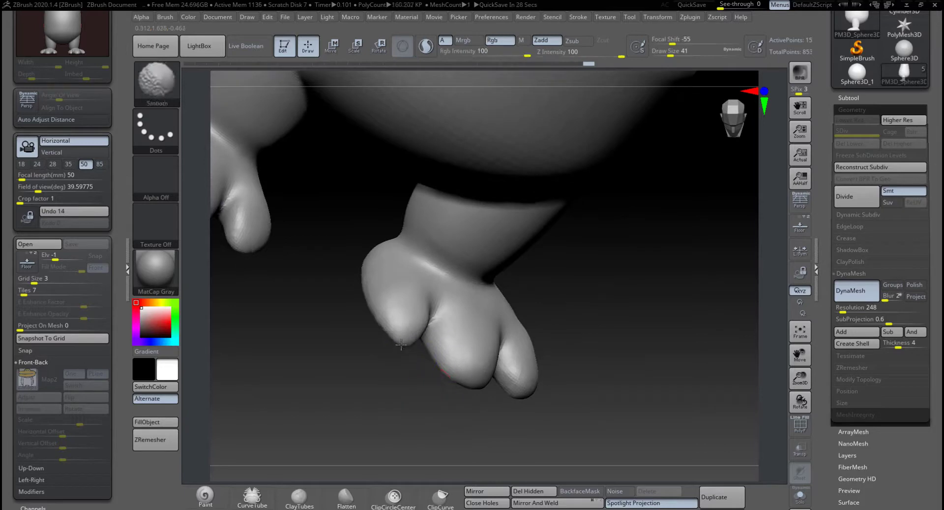
pyautogui.moveTo(564, 338)
pyautogui.mouseDown()
pyautogui.moveTo(575, 340)
pyautogui.moveTo(571, 371)
pyautogui.moveTo(584, 367)
pyautogui.mouseUp()
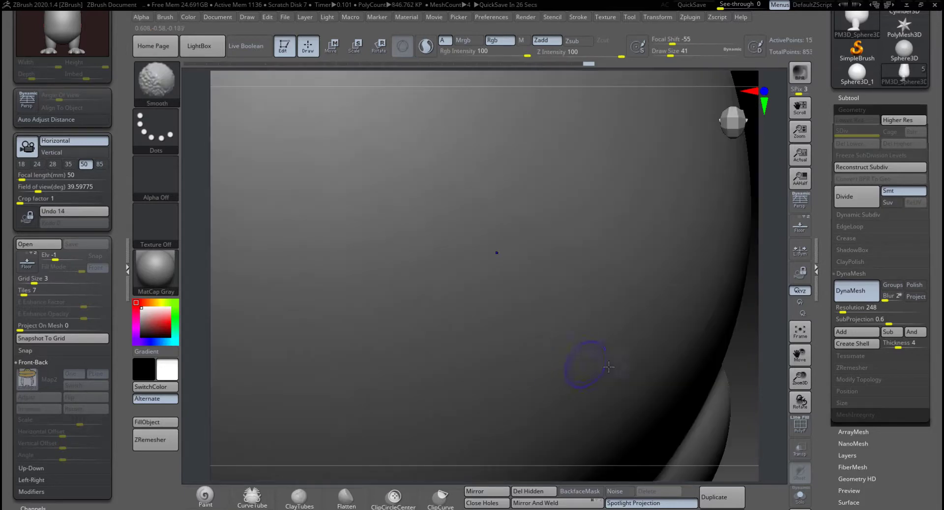
pyautogui.press('f')
pyautogui.press('f')
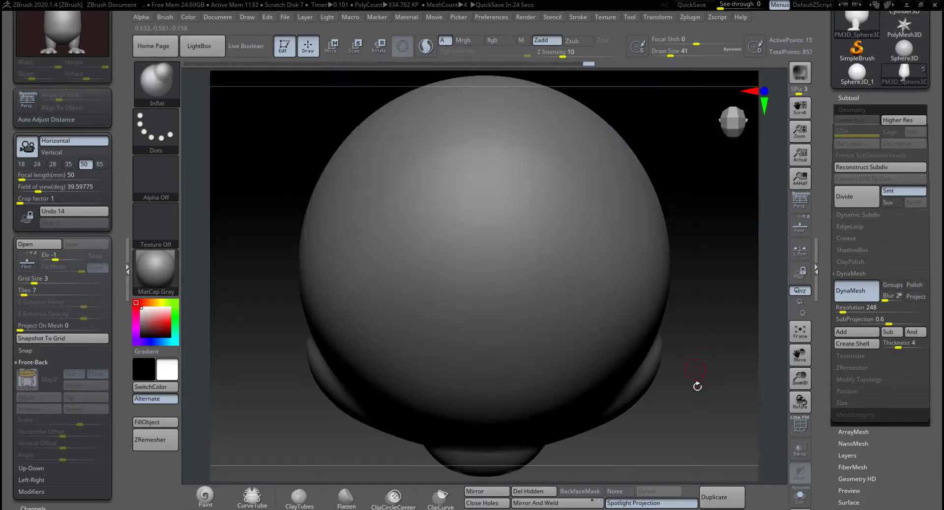
# Smooth the outer hips where the legs blend into the torso, after checking the legs and soles from below and the sides.
pyautogui.moveTo(698, 386); pyautogui.dragTo(702, 342)
pyautogui.keyDown('alt'); pyautogui.moveTo(679, 371); pyautogui.dragTo(681, 350); pyautogui.keyUp('alt')
pyautogui.keyDown('alt'); pyautogui.moveTo(629, 365); pyautogui.dragTo(649, 330); pyautogui.keyUp('alt')
pyautogui.moveTo(404, 431); pyautogui.dragTo(400, 300)
pyautogui.keyDown('shift'); pyautogui.moveTo(392, 154); pyautogui.dragTo(399, 133); pyautogui.keyUp('shift')
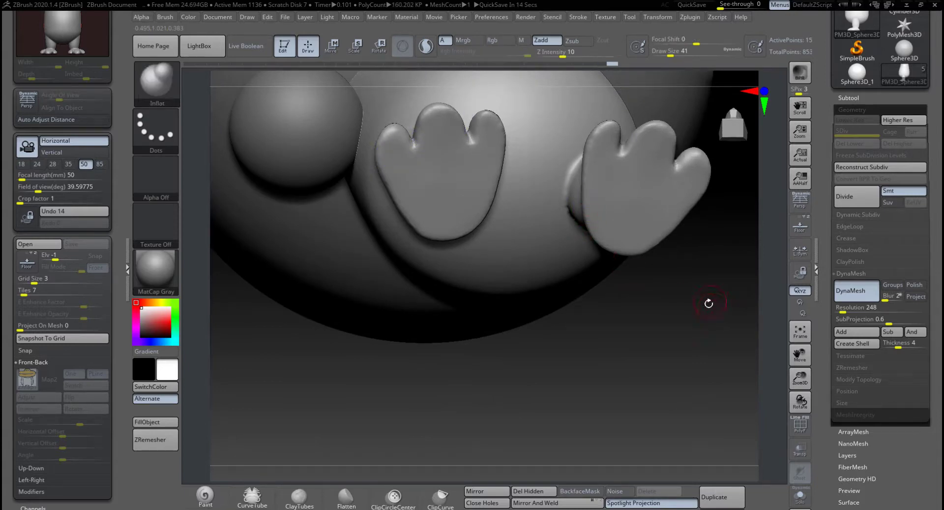
pyautogui.moveTo(708, 299)
pyautogui.mouseDown()
pyautogui.moveTo(673, 309)
pyautogui.moveTo(658, 359)
pyautogui.moveTo(595, 371)
pyautogui.moveTo(603, 281)
pyautogui.moveTo(609, 356)
pyautogui.moveTo(615, 344)
pyautogui.moveTo(626, 349)
pyautogui.moveTo(607, 342)
pyautogui.moveTo(610, 303)
pyautogui.mouseUp()
pyautogui.press('shift')
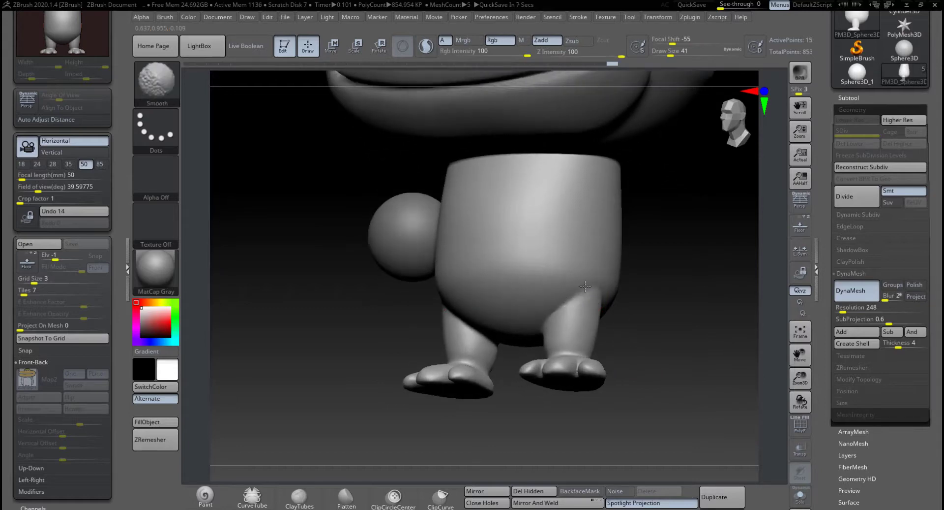
pyautogui.moveTo(684, 321); pyautogui.dragTo(613, 311)
pyautogui.press('shift')
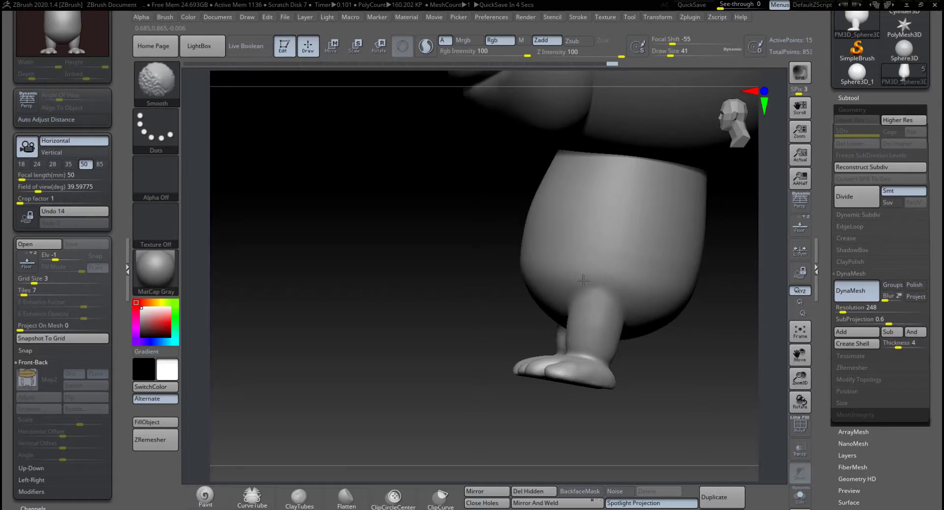
# Raise the draw size to 90 and smooth the hip transitions between the legs and the torso.
pyautogui.press('space')
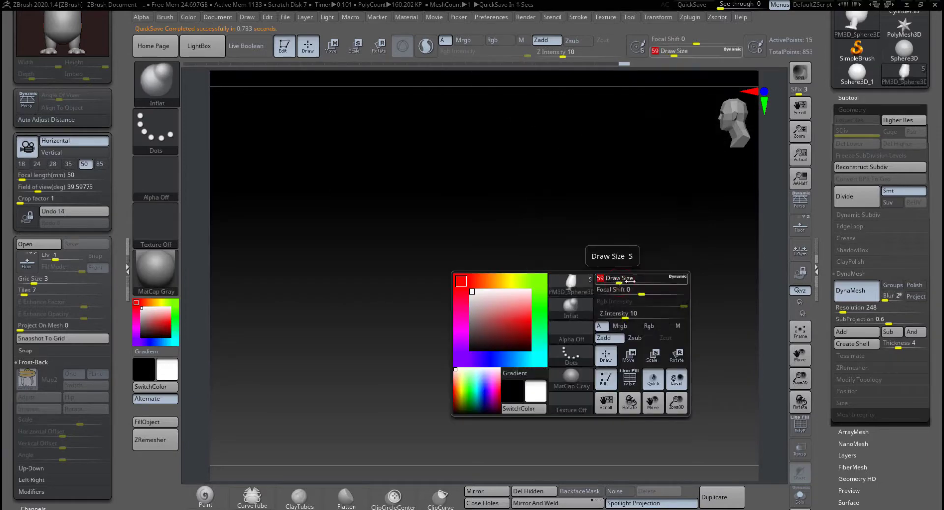
pyautogui.press('space')
pyautogui.moveTo(630, 284); pyautogui.dragTo(636, 284)
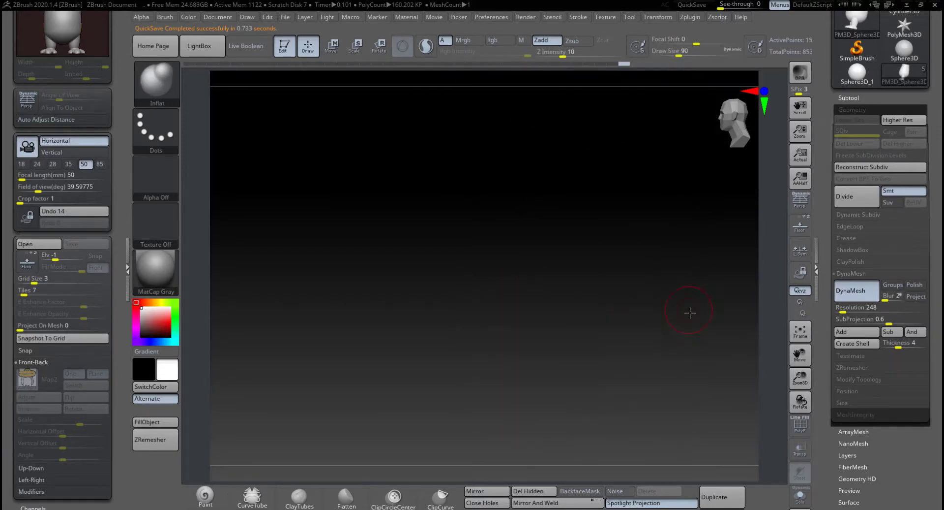
pyautogui.press('shift')
pyautogui.moveTo(578, 279)
pyautogui.mouseDown(button='right')
pyautogui.moveTo(628, 309)
pyautogui.moveTo(648, 338)
pyautogui.mouseUp(button='right')
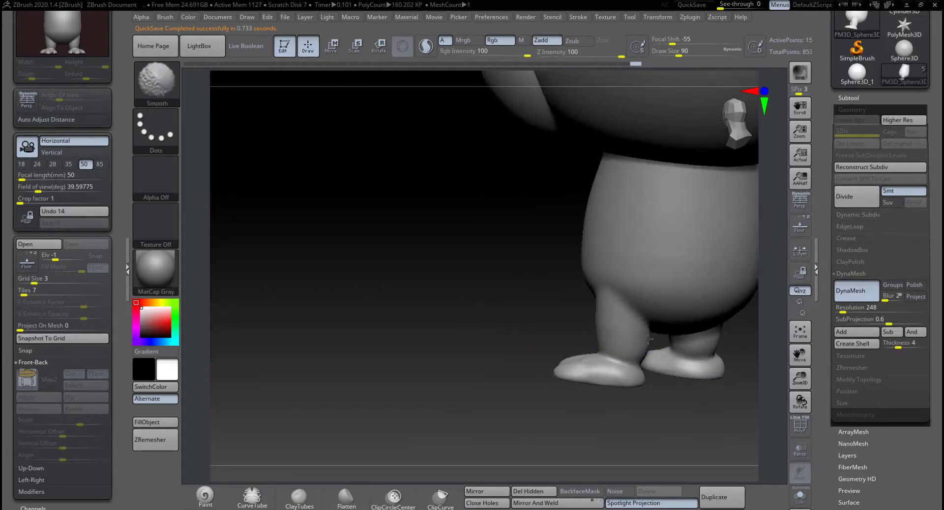
pyautogui.moveTo(499, 362); pyautogui.dragTo(581, 367, button='right')
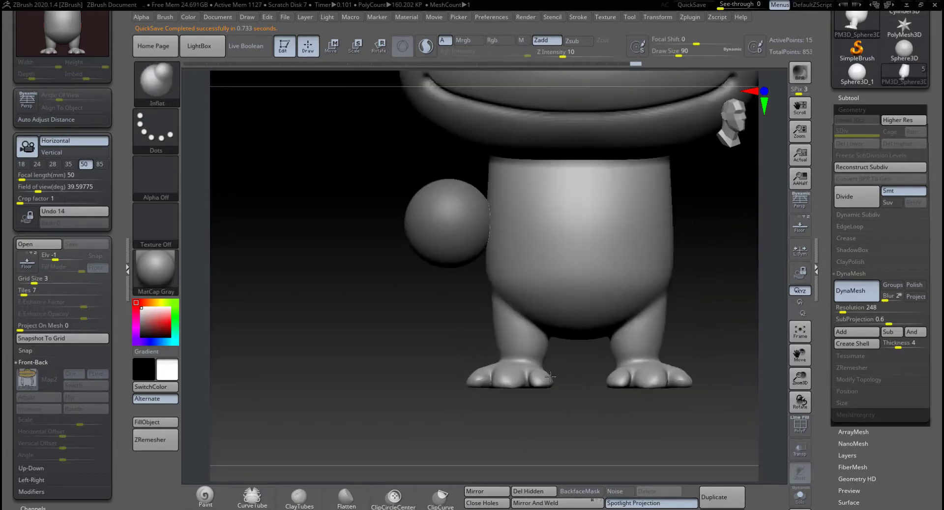
# Smooth the inner legs below the belly and soften the creases between the toes.
pyautogui.moveTo(712, 370)
pyautogui.keyDown('alt'); pyautogui.mouseDown()
pyautogui.moveTo(696, 342)
pyautogui.moveTo(708, 422)
pyautogui.mouseUp(); pyautogui.keyUp('alt')
pyautogui.moveTo(718, 348); pyautogui.dragTo(762, 329)
pyautogui.press('shift')
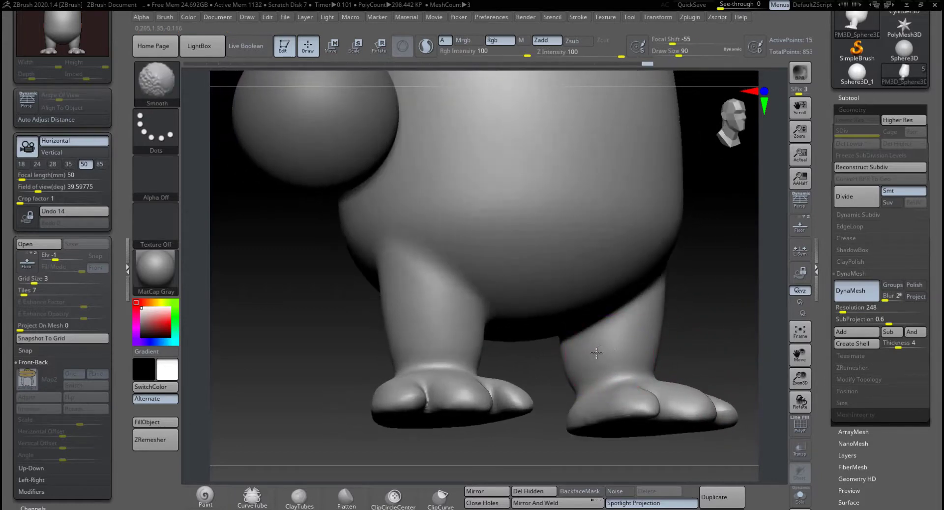
pyautogui.moveTo(567, 359); pyautogui.dragTo(615, 343, button='right')
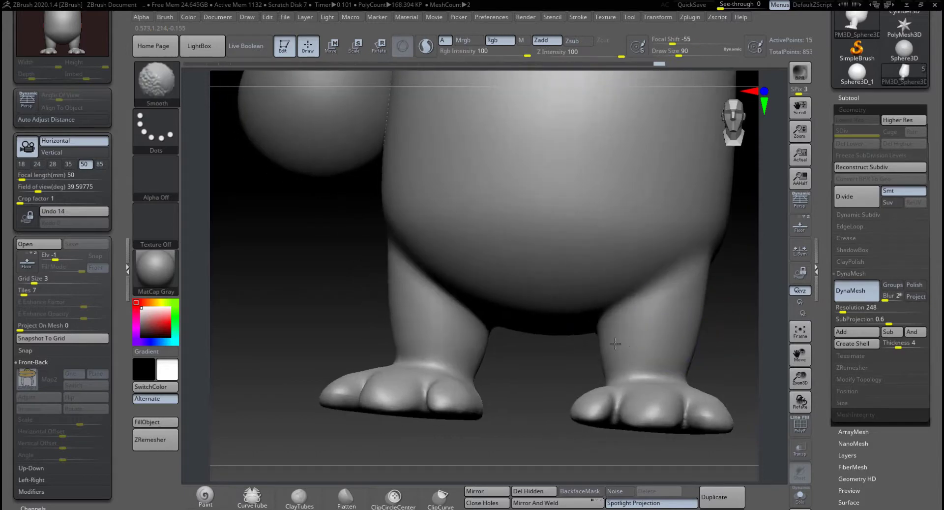
pyautogui.keyDown('shift'); pyautogui.moveTo(505, 339); pyautogui.dragTo(487, 338, button='right'); pyautogui.keyUp('shift')
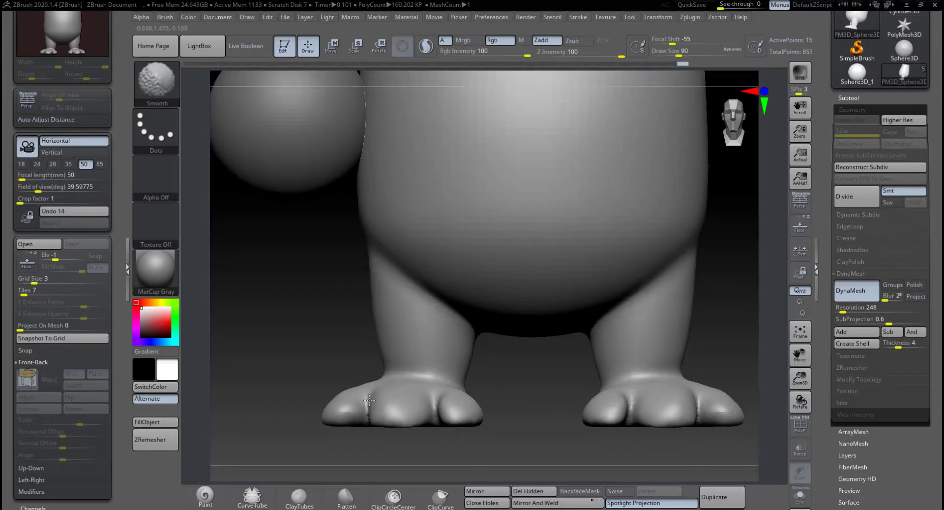
pyautogui.keyDown('shift'); pyautogui.moveTo(433, 409); pyautogui.dragTo(429, 399); pyautogui.keyUp('shift')
pyautogui.keyDown('ctrl'); pyautogui.moveTo(527, 417); pyautogui.dragTo(457, 396, button='right'); pyautogui.keyUp('ctrl')
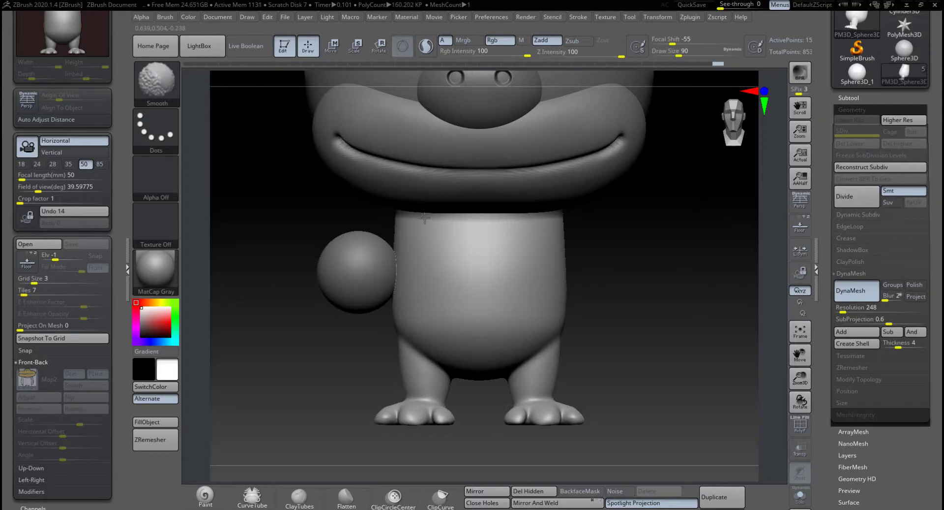
# Switch the masking brush to MaskLasso and mask the leg and foot from the side view.
pyautogui.moveTo(666, 316); pyautogui.dragTo(666, 279, button='right')
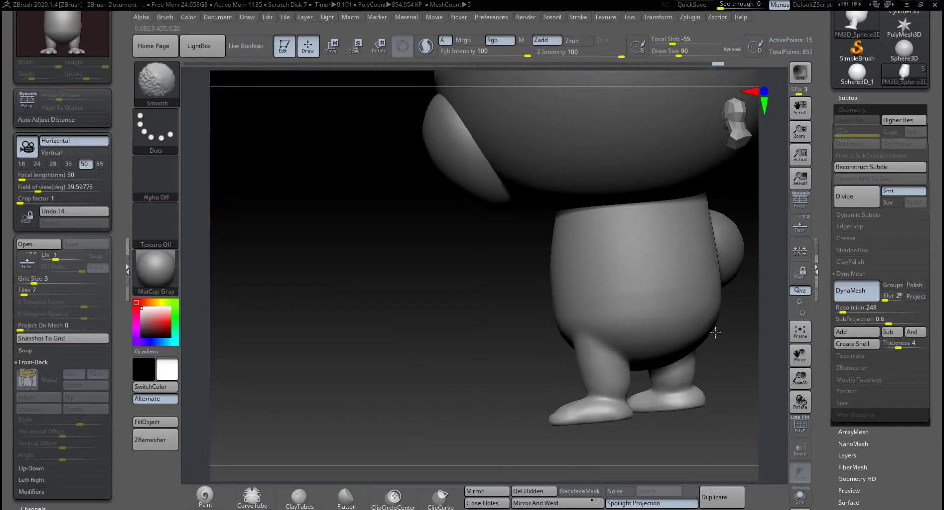
pyautogui.moveTo(686, 351)
pyautogui.mouseDown(button='right')
pyautogui.moveTo(759, 359)
pyautogui.moveTo(612, 355)
pyautogui.mouseUp(button='right')
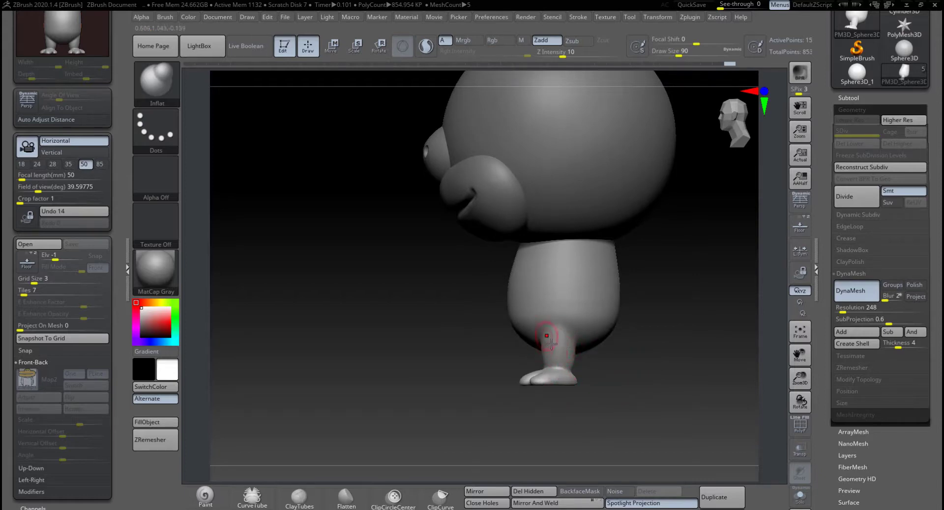
pyautogui.moveTo(608, 366)
pyautogui.mouseDown()
pyautogui.moveTo(655, 365)
pyautogui.moveTo(618, 365)
pyautogui.moveTo(614, 338)
pyautogui.moveTo(615, 416)
pyautogui.mouseUp()
pyautogui.moveTo(575, 387); pyautogui.dragTo(671, 264, button='right')
pyautogui.keyDown('alt'); pyautogui.moveTo(612, 296); pyautogui.dragTo(617, 315, button='right'); pyautogui.keyUp('alt')
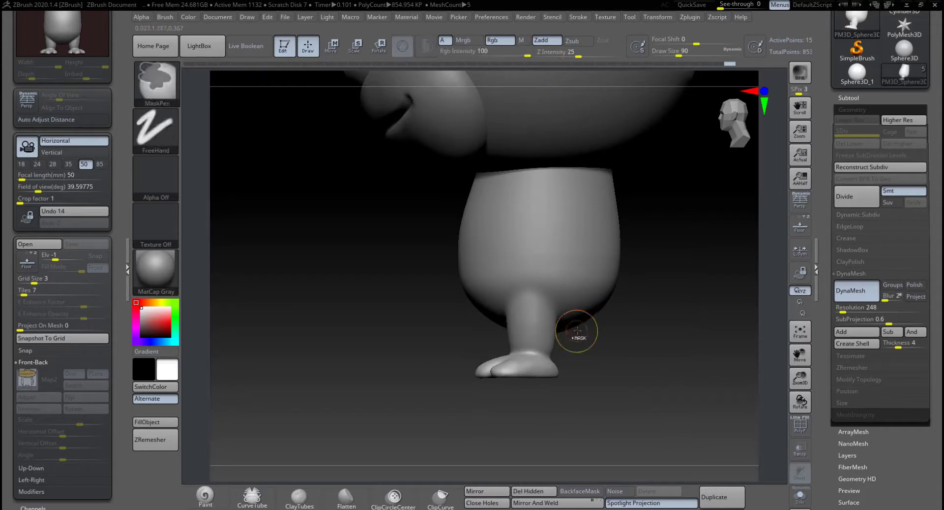
pyautogui.moveTo(584, 329)
pyautogui.keyDown('ctrl'); pyautogui.mouseDown()
pyautogui.moveTo(573, 301)
pyautogui.moveTo(618, 316)
pyautogui.mouseUp(); pyautogui.keyUp('ctrl')
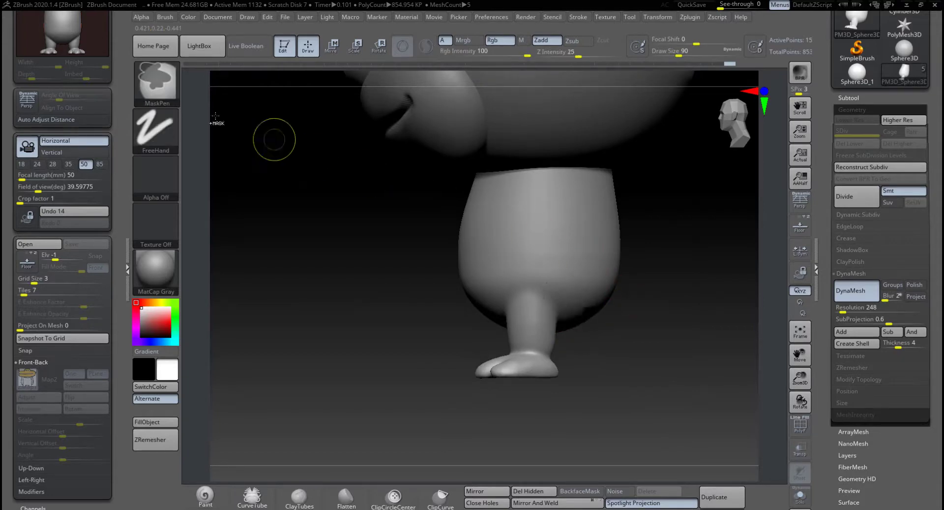
pyautogui.click(166, 96)
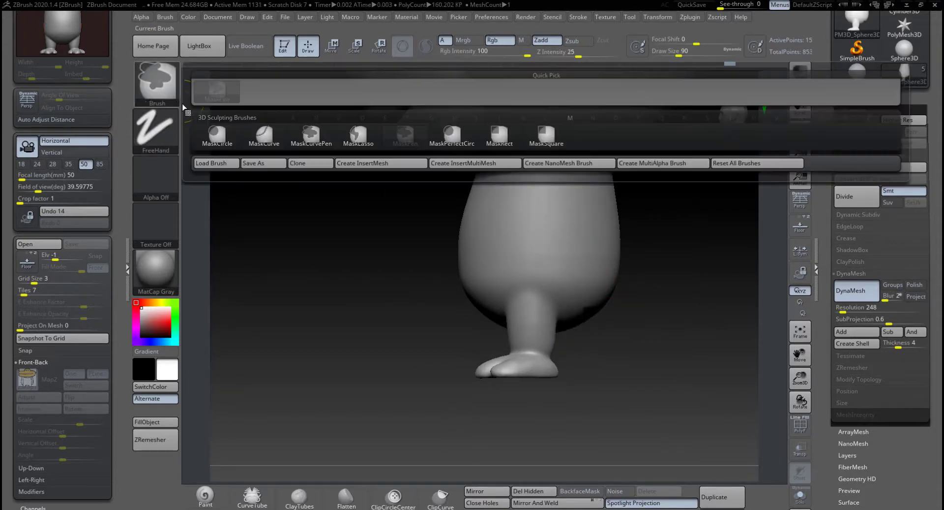
pyautogui.click(358, 142)
pyautogui.moveTo(557, 396)
pyautogui.keyDown('ctrl'); pyautogui.mouseDown()
pyautogui.moveTo(445, 391)
pyautogui.moveTo(492, 344)
pyautogui.moveTo(503, 303)
pyautogui.moveTo(522, 285)
pyautogui.moveTo(551, 287)
pyautogui.moveTo(581, 355)
pyautogui.moveTo(472, 389)
pyautogui.mouseUp(); pyautogui.keyUp('ctrl')
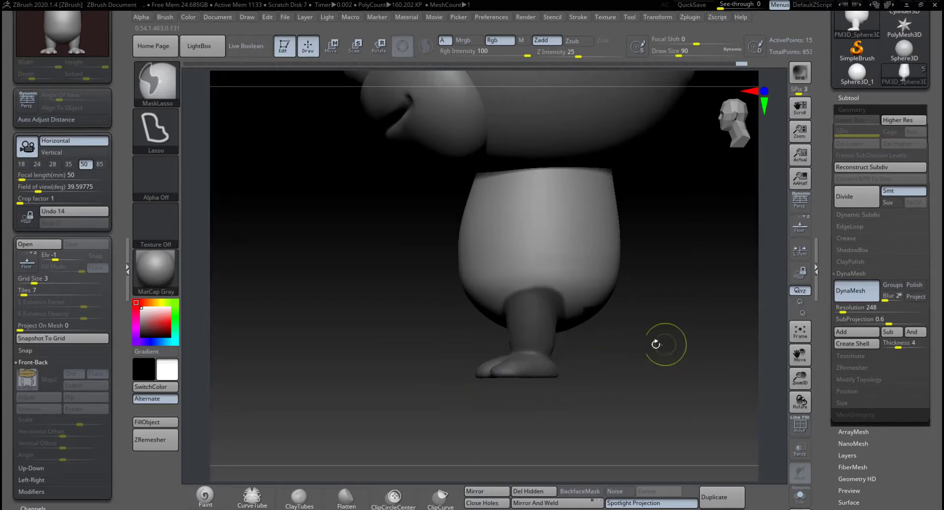
# Clear the mask and lasso-mask the legs and feet again from below.
pyautogui.moveTo(658, 344)
pyautogui.mouseDown()
pyautogui.moveTo(683, 337)
pyautogui.moveTo(685, 219)
pyautogui.moveTo(696, 234)
pyautogui.moveTo(638, 192)
pyautogui.moveTo(624, 218)
pyautogui.moveTo(630, 201)
pyautogui.mouseUp()
pyautogui.keyDown('ctrl'); pyautogui.click(603, 222); pyautogui.keyUp('ctrl')
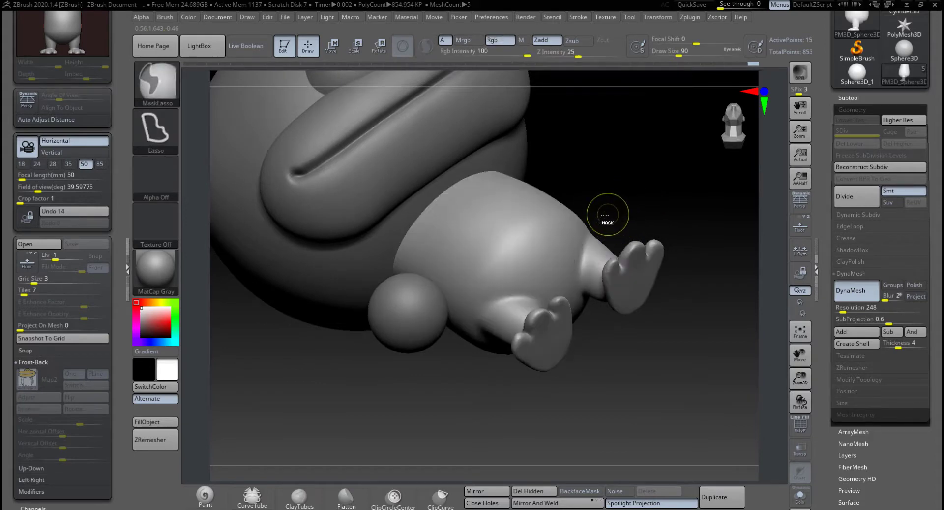
pyautogui.keyDown('ctrl'); pyautogui.moveTo(585, 254); pyautogui.dragTo(589, 263); pyautogui.keyUp('ctrl')
pyautogui.keyDown('ctrl'); pyautogui.moveTo(591, 229); pyautogui.dragTo(589, 231); pyautogui.keyUp('ctrl')
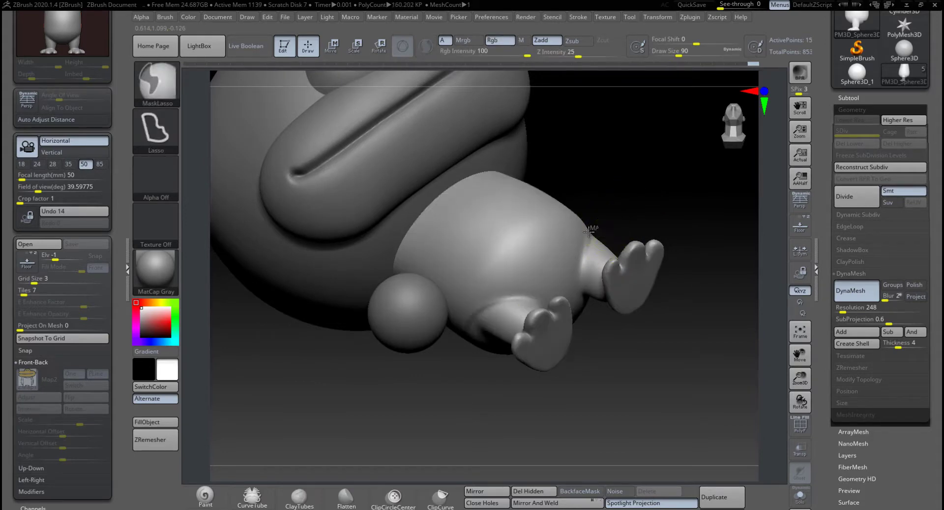
pyautogui.moveTo(588, 299)
pyautogui.keyDown('ctrl'); pyautogui.mouseDown()
pyautogui.moveTo(684, 306)
pyautogui.moveTo(654, 227)
pyautogui.moveTo(620, 231)
pyautogui.mouseUp(); pyautogui.keyUp('ctrl')
# Unmask the excess area on the torso around the hips so that only the legs and feet stay masked.
pyautogui.moveTo(712, 207)
pyautogui.mouseDown()
pyautogui.moveTo(628, 264)
pyautogui.moveTo(605, 200)
pyautogui.moveTo(563, 192)
pyautogui.mouseUp()
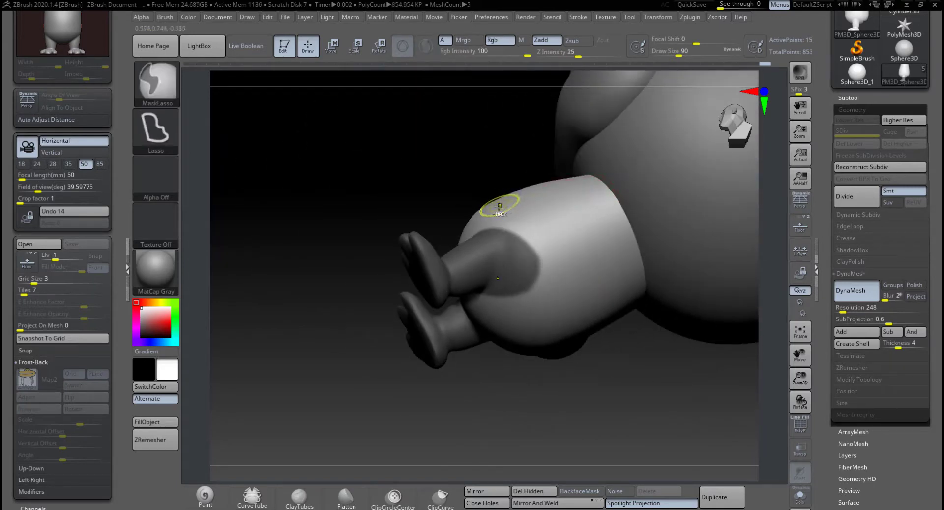
pyautogui.keyDown('ctrl'); pyautogui.moveTo(502, 207); pyautogui.dragTo(511, 234); pyautogui.keyUp('ctrl')
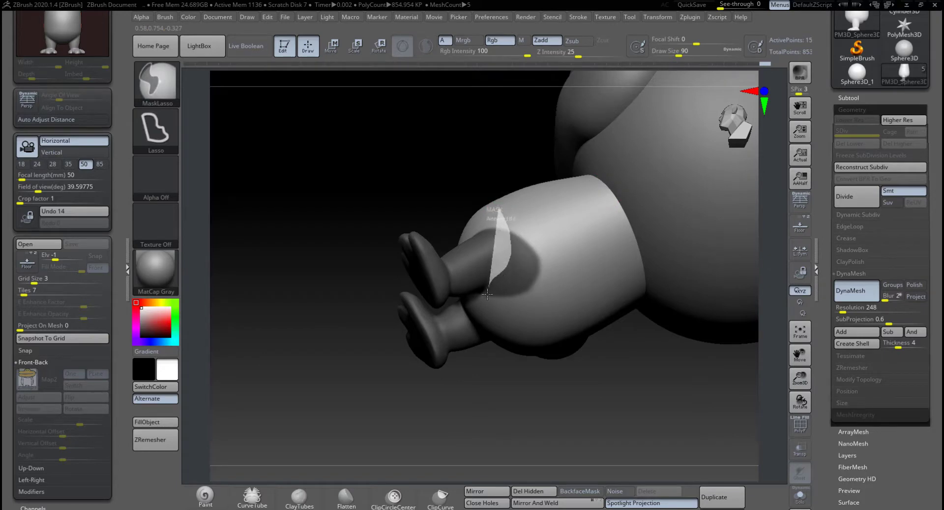
pyautogui.moveTo(488, 293)
pyautogui.keyDown('ctrl'); pyautogui.mouseDown()
pyautogui.moveTo(558, 321)
pyautogui.moveTo(583, 211)
pyautogui.mouseUp(); pyautogui.keyUp('ctrl')
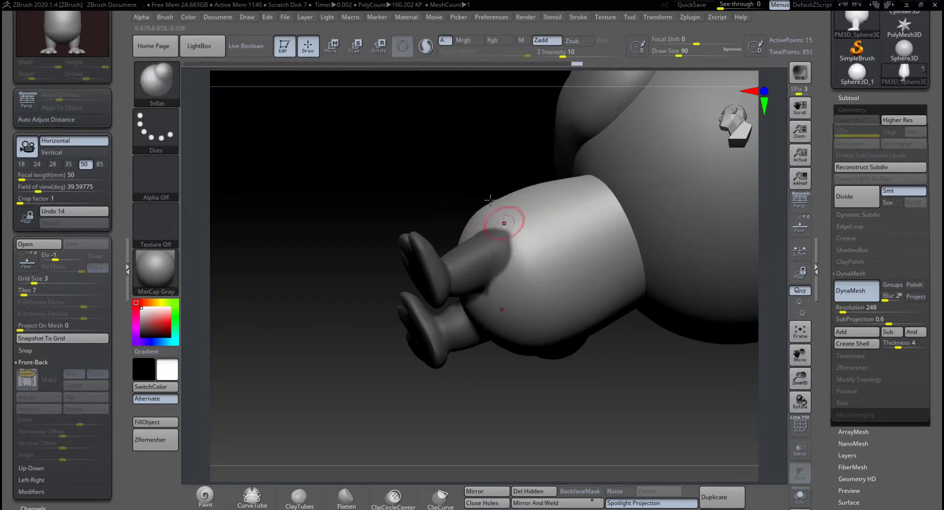
pyautogui.moveTo(491, 199)
pyautogui.mouseDown()
pyautogui.moveTo(480, 139)
pyautogui.moveTo(533, 257)
pyautogui.mouseUp()
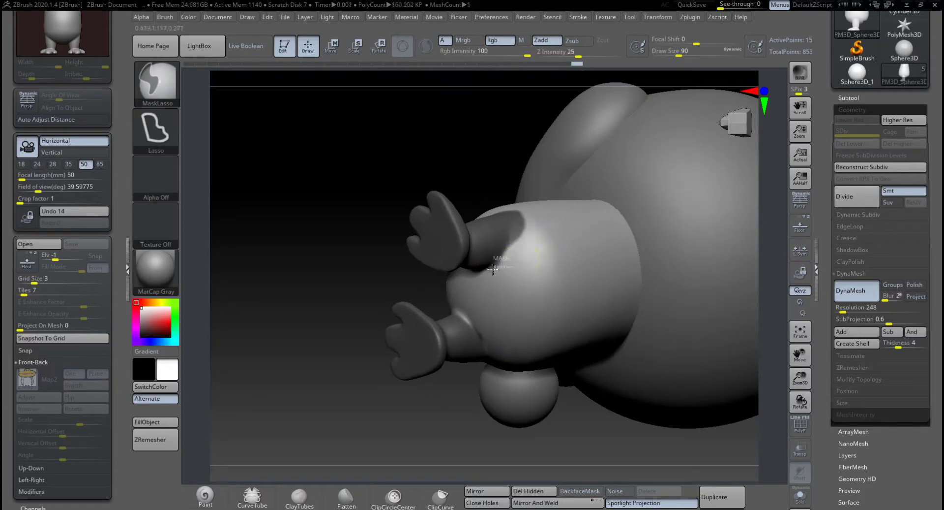
pyautogui.moveTo(444, 181); pyautogui.dragTo(467, 288)
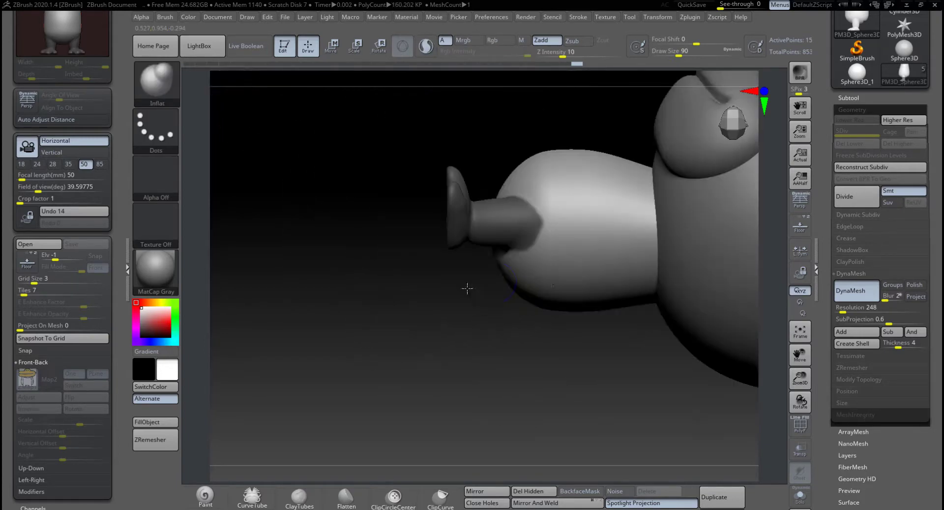
pyautogui.moveTo(571, 338); pyautogui.dragTo(432, 220)
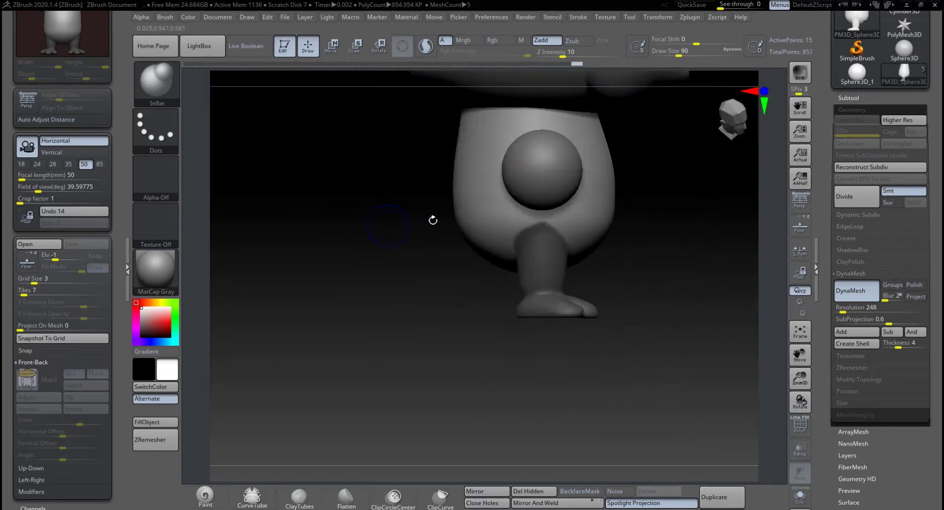
# Invert the mask and move the legs and feet backward along Z by about 0.113.
pyautogui.moveTo(728, 278); pyautogui.dragTo(528, 314)
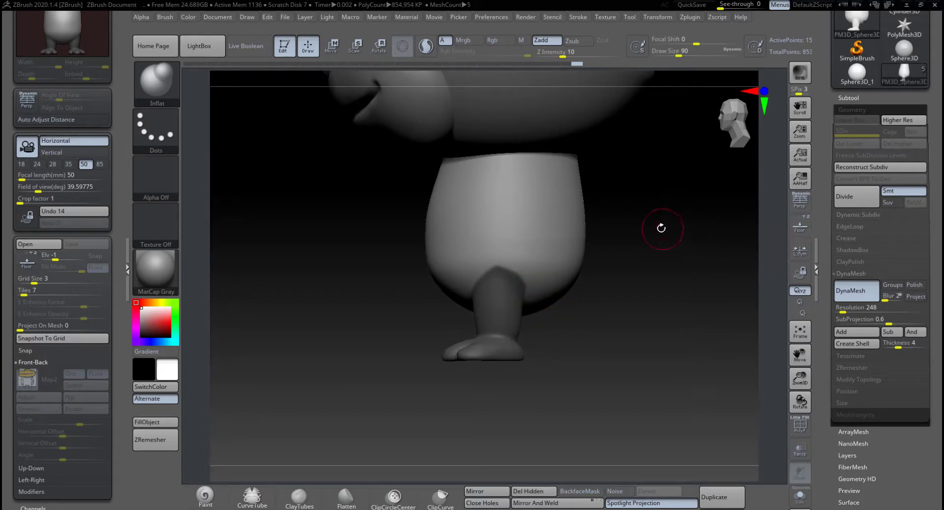
pyautogui.press('w')
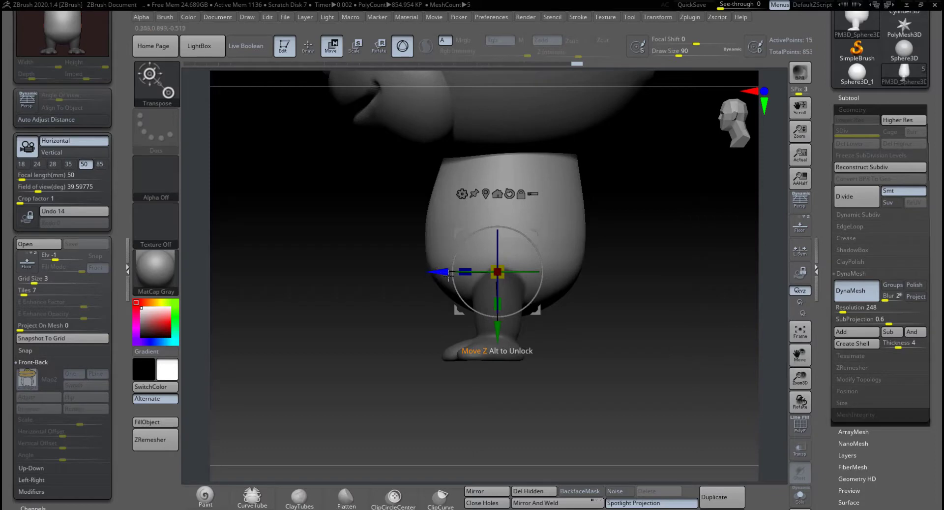
pyautogui.press('ctrl')
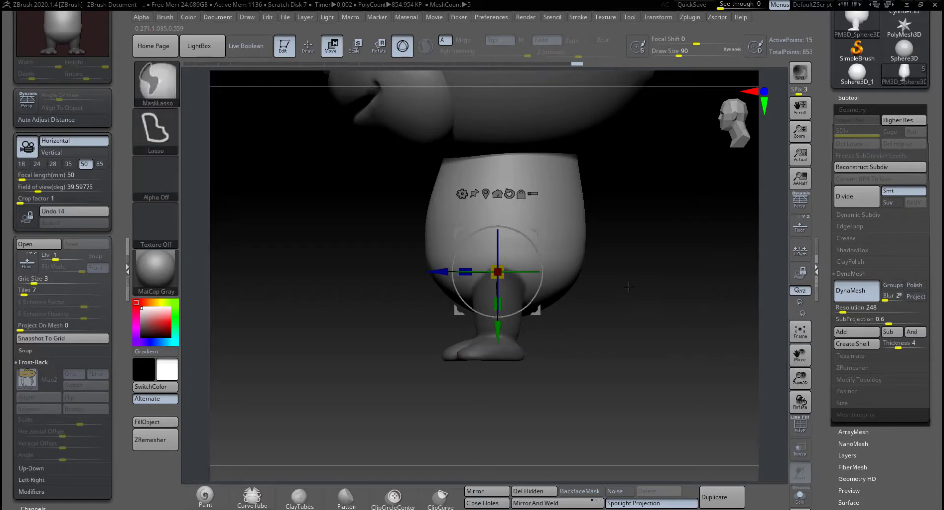
pyautogui.keyDown('ctrl'); pyautogui.click(628, 287); pyautogui.keyUp('ctrl')
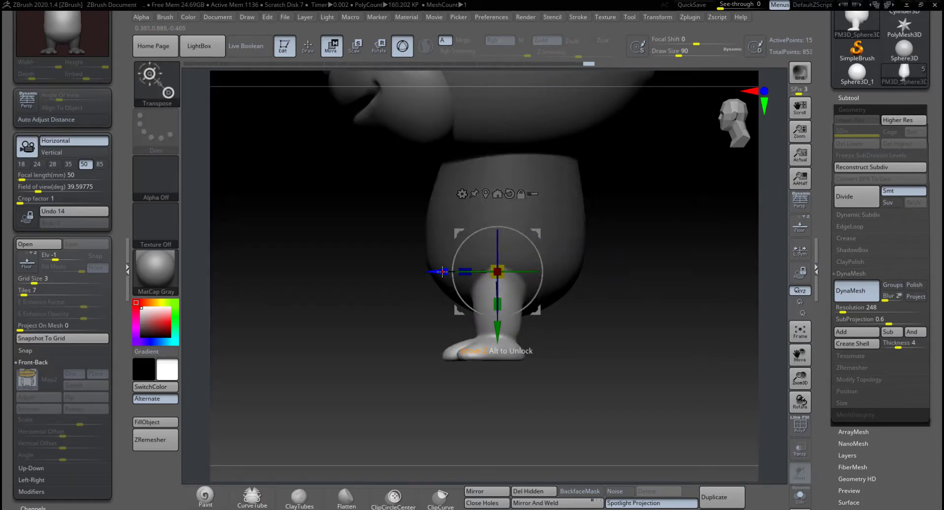
pyautogui.moveTo(443, 271); pyautogui.dragTo(457, 271)
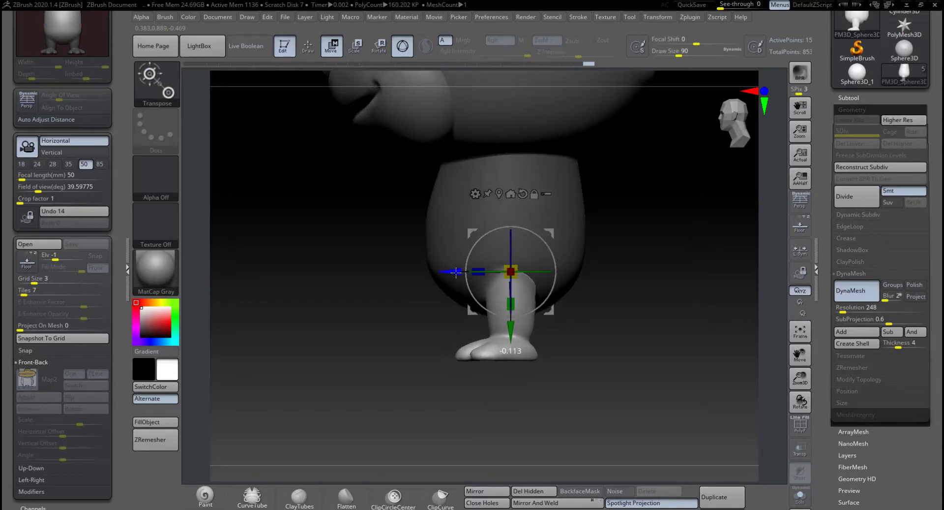
# Clear the mask, return to Draw mode and remesh the body with DynaMesh at resolution 248.
pyautogui.keyDown('ctrl'); pyautogui.click(634, 275); pyautogui.keyUp('ctrl')
pyautogui.moveTo(634, 275); pyautogui.dragTo(650, 334)
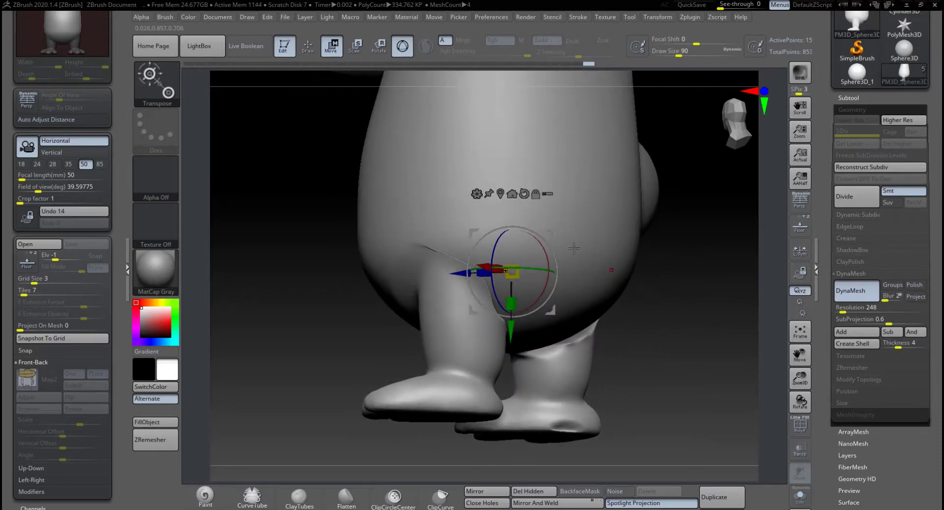
pyautogui.click(308, 55)
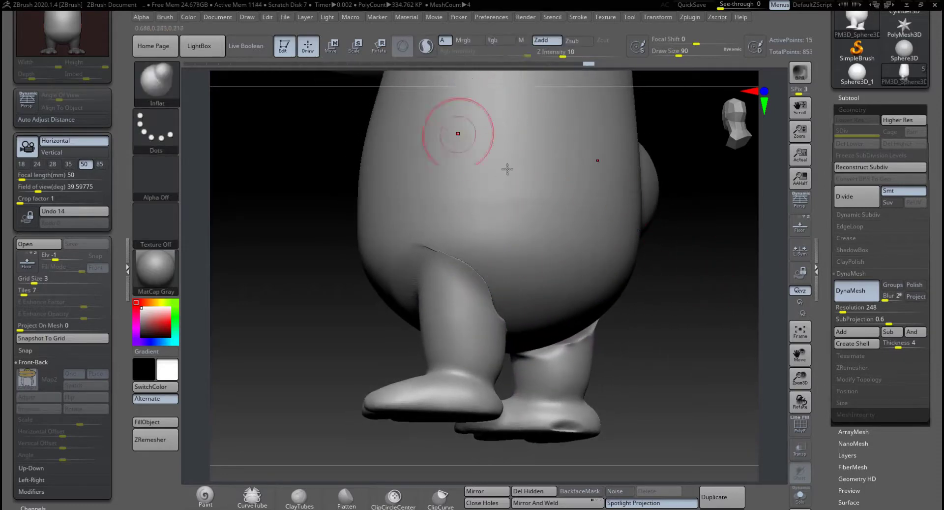
pyautogui.keyDown('ctrl'); pyautogui.moveTo(668, 317); pyautogui.dragTo(670, 384); pyautogui.keyUp('ctrl')
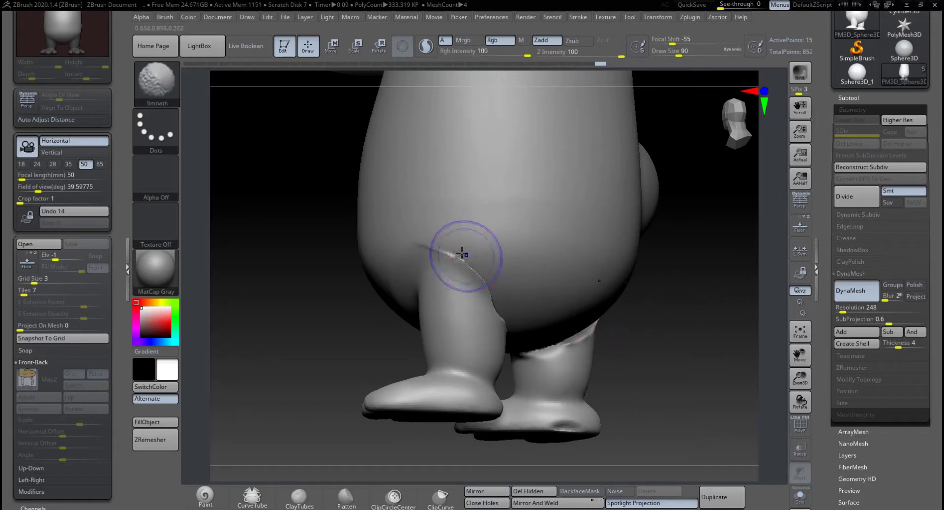
# Smooth the creases at the hips and inner thighs and the dents on the heels left by moving the legs.
pyautogui.keyDown('shift'); pyautogui.moveTo(465, 255); pyautogui.dragTo(464, 262); pyautogui.keyUp('shift')
pyautogui.moveTo(690, 315); pyautogui.dragTo(619, 316)
pyautogui.keyDown('shift'); pyautogui.moveTo(528, 324); pyautogui.dragTo(512, 317); pyautogui.keyUp('shift')
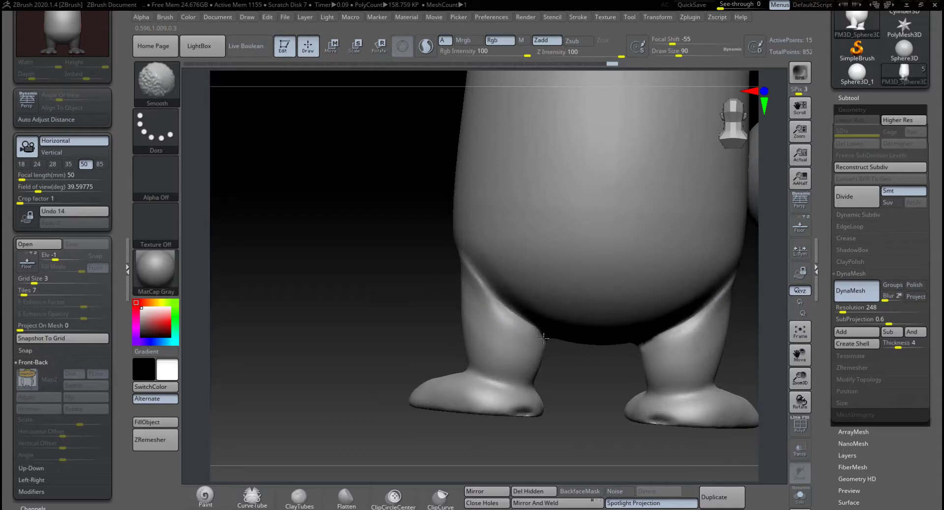
pyautogui.keyDown('shift'); pyautogui.moveTo(544, 338); pyautogui.dragTo(549, 341); pyautogui.keyUp('shift')
pyautogui.keyDown('shift'); pyautogui.moveTo(522, 410); pyautogui.dragTo(529, 416); pyautogui.keyUp('shift')
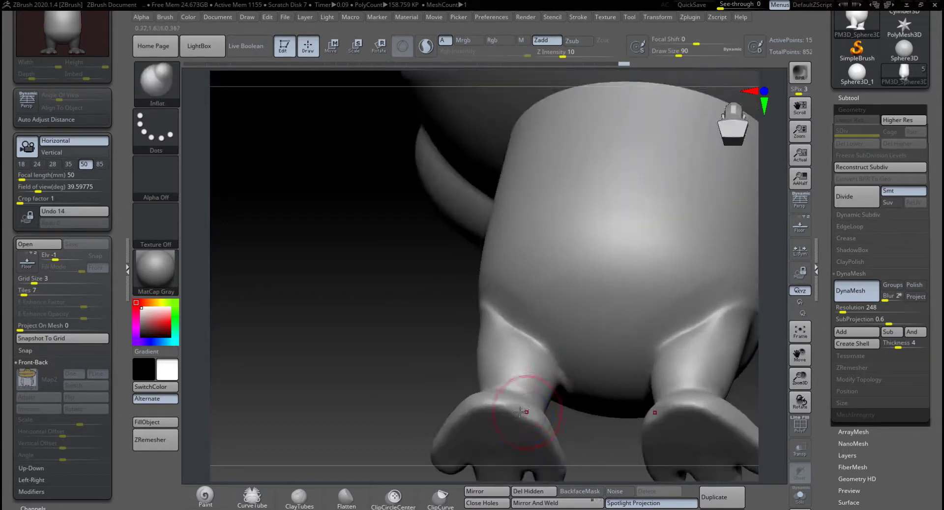
# Reshape the inner edge of both heels with the Move brush at draw size 44.
pyautogui.moveTo(582, 419); pyautogui.dragTo(526, 403, button='right')
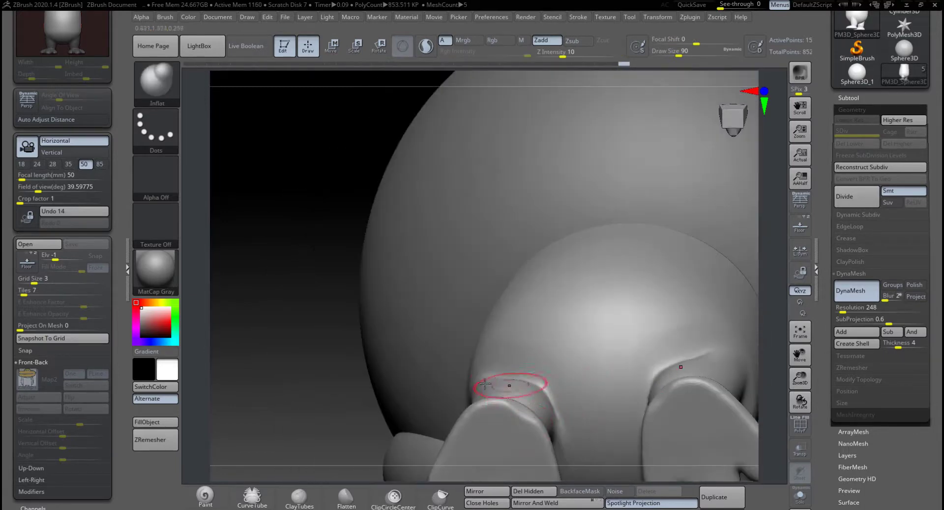
pyautogui.press('b')
pyautogui.press('m')
pyautogui.press('v')
pyautogui.moveTo(523, 416); pyautogui.dragTo(522, 413)
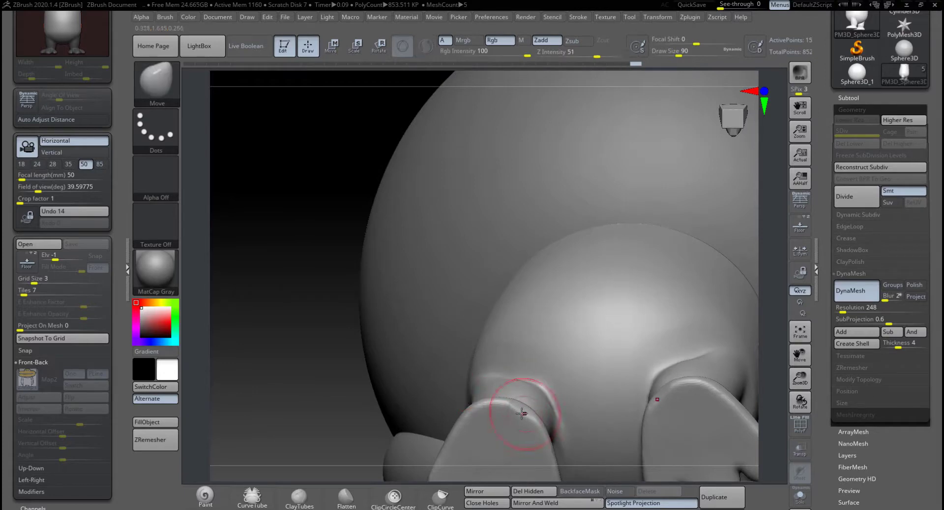
pyautogui.moveTo(351, 353)
pyautogui.mouseDown()
pyautogui.moveTo(339, 337)
pyautogui.moveTo(355, 331)
pyautogui.mouseUp()
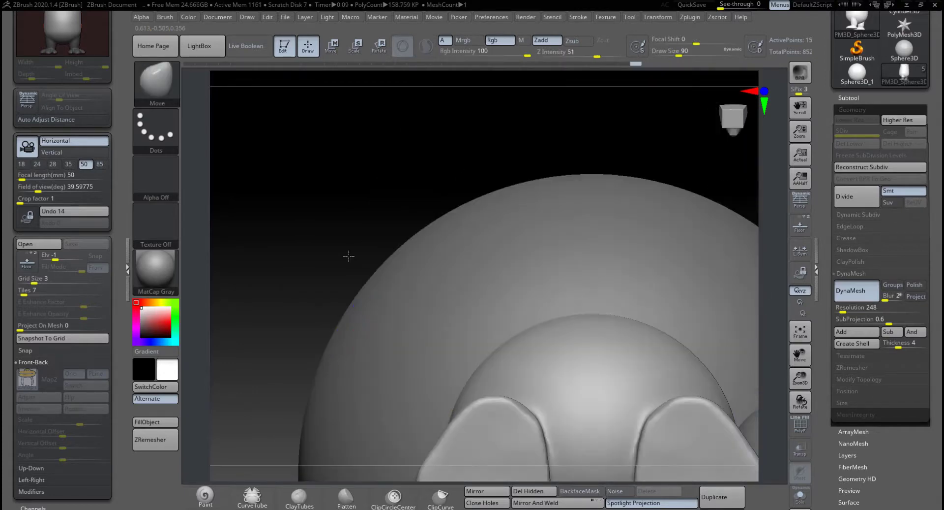
pyautogui.keyDown('alt'); pyautogui.moveTo(354, 257); pyautogui.dragTo(355, 167); pyautogui.keyUp('alt')
pyautogui.press('space')
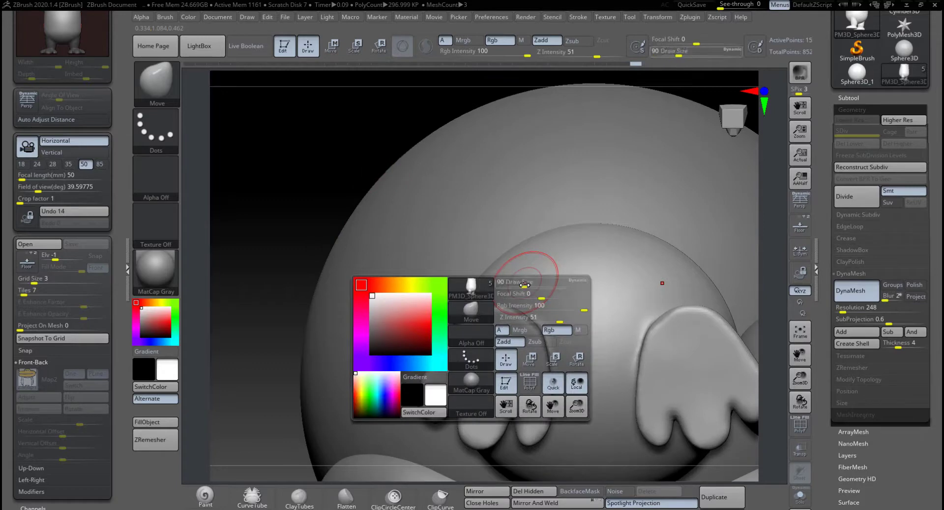
pyautogui.moveTo(527, 285); pyautogui.dragTo(522, 284)
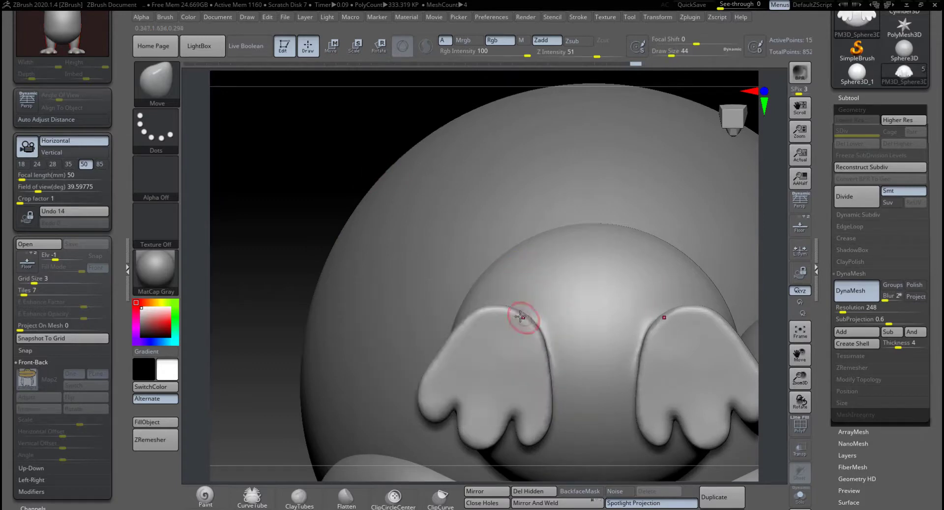
pyautogui.moveTo(529, 317); pyautogui.dragTo(539, 339)
# Smooth the front of the hips where the legs meet the belly at draw size 94.
pyautogui.moveTo(341, 191); pyautogui.dragTo(380, 298)
pyautogui.moveTo(380, 297); pyautogui.dragTo(379, 263, button='right')
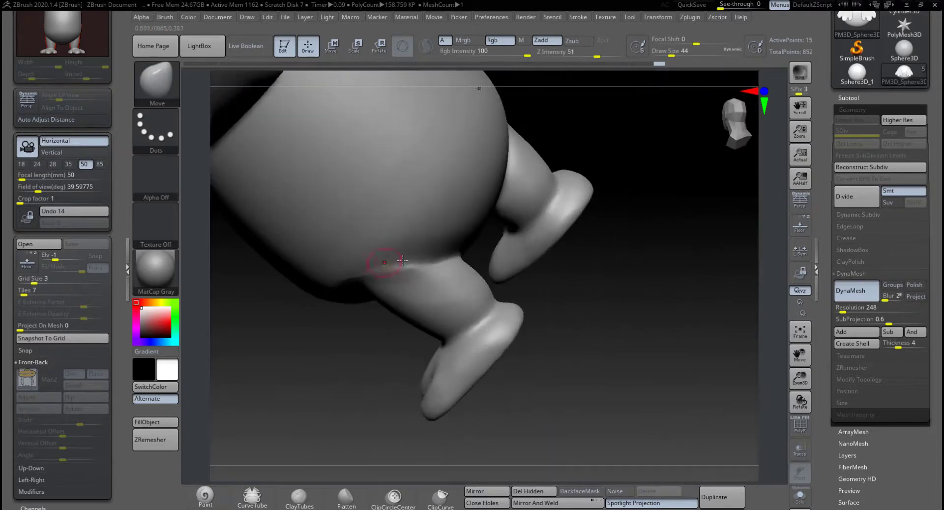
pyautogui.press('shift')
pyautogui.moveTo(591, 337)
pyautogui.keyDown('shift'); pyautogui.mouseDown(button='right')
pyautogui.moveTo(614, 260)
pyautogui.moveTo(611, 278)
pyautogui.moveTo(666, 320)
pyautogui.moveTo(670, 245)
pyautogui.moveTo(666, 287)
pyautogui.moveTo(644, 334)
pyautogui.mouseUp(button='right'); pyautogui.keyUp('shift')
pyautogui.press('shift')
pyautogui.press('shift')
pyautogui.press('space')
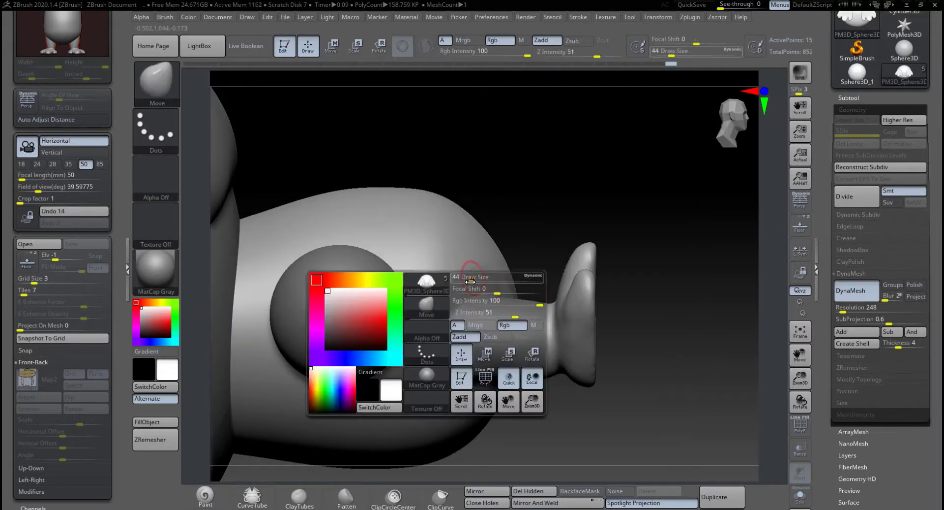
pyautogui.moveTo(464, 282)
pyautogui.mouseDown()
pyautogui.moveTo(471, 280)
pyautogui.moveTo(436, 314)
pyautogui.mouseUp()
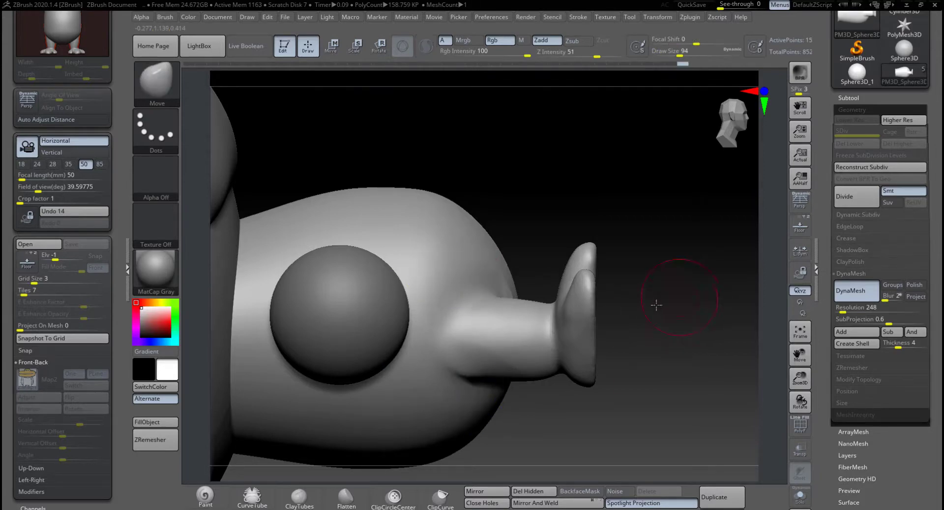
pyautogui.moveTo(669, 300)
pyautogui.mouseDown(button='right')
pyautogui.moveTo(578, 304)
pyautogui.moveTo(592, 333)
pyautogui.mouseUp(button='right')
pyautogui.keyDown('shift'); pyautogui.moveTo(526, 301); pyautogui.dragTo(537, 304); pyautogui.keyUp('shift')
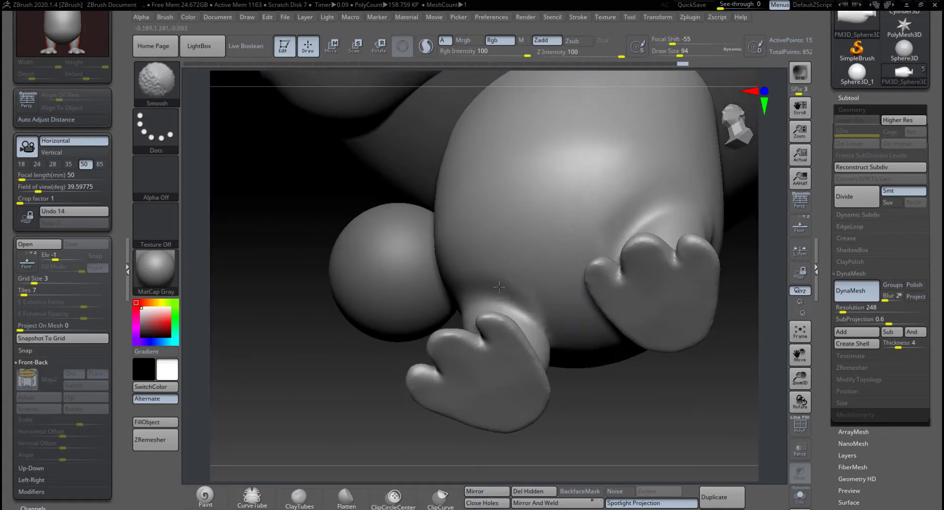
# Smooth the outer side of the hips where the legs blend into the torso.
pyautogui.moveTo(390, 320); pyautogui.dragTo(544, 310, button='right')
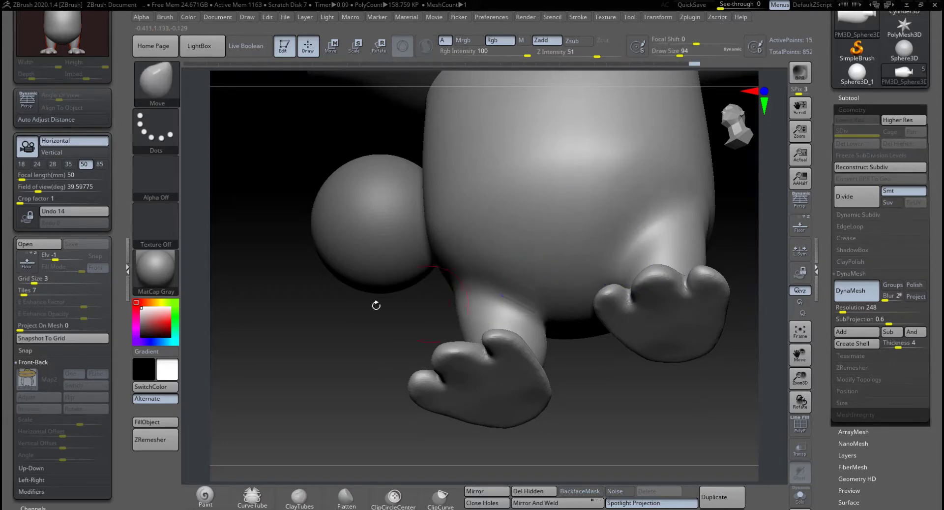
pyautogui.keyDown('shift'); pyautogui.moveTo(375, 300); pyautogui.dragTo(376, 341, button='right'); pyautogui.keyUp('shift')
pyautogui.moveTo(711, 282); pyautogui.dragTo(455, 300, button='right')
pyautogui.press('shift')
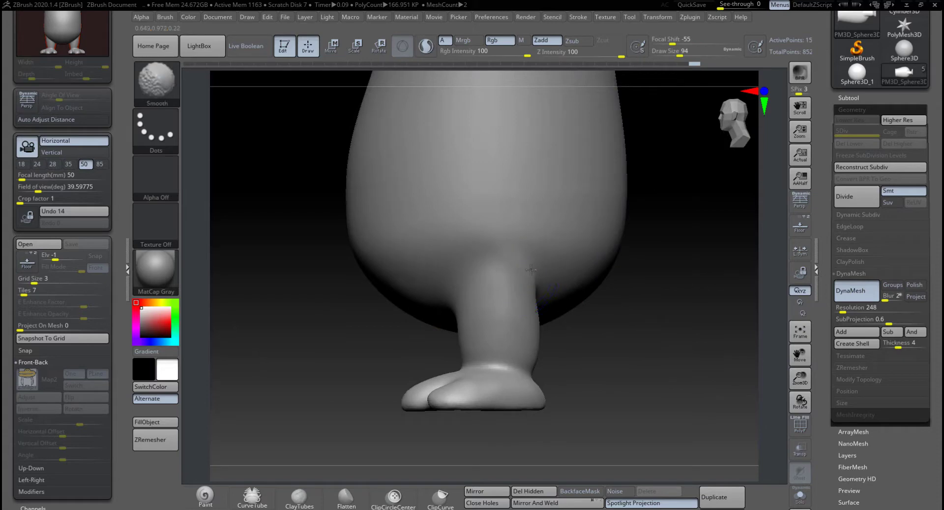
pyautogui.moveTo(545, 308); pyautogui.dragTo(567, 354, button='right')
pyautogui.moveTo(512, 321)
pyautogui.mouseDown(button='right')
pyautogui.moveTo(553, 337)
pyautogui.moveTo(516, 295)
pyautogui.mouseUp(button='right')
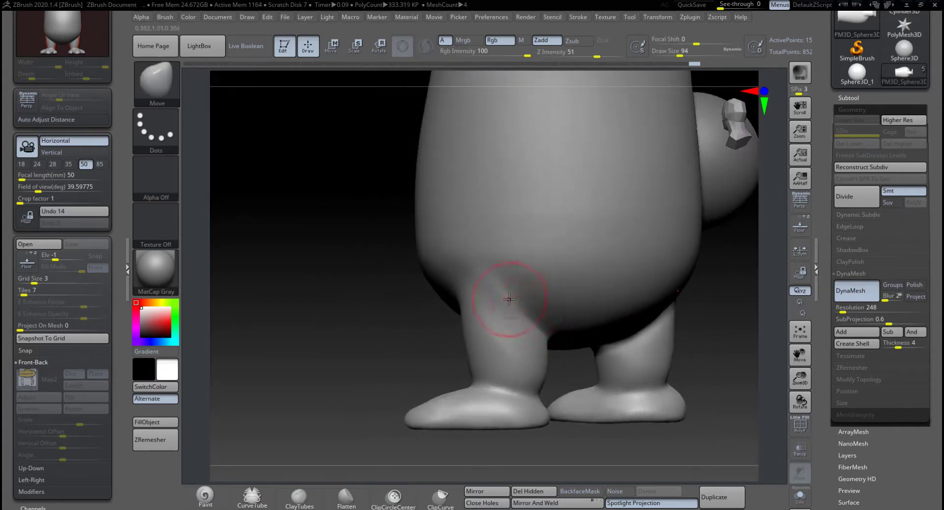
pyautogui.keyDown('shift'); pyautogui.moveTo(521, 306); pyautogui.dragTo(529, 317); pyautogui.keyUp('shift')
# Build up volume on the outer side of the hips and thighs with the ClayBuildup brush.
pyautogui.press('b')
pyautogui.press('c')
pyautogui.press('b')
pyautogui.moveTo(485, 275); pyautogui.dragTo(541, 327)
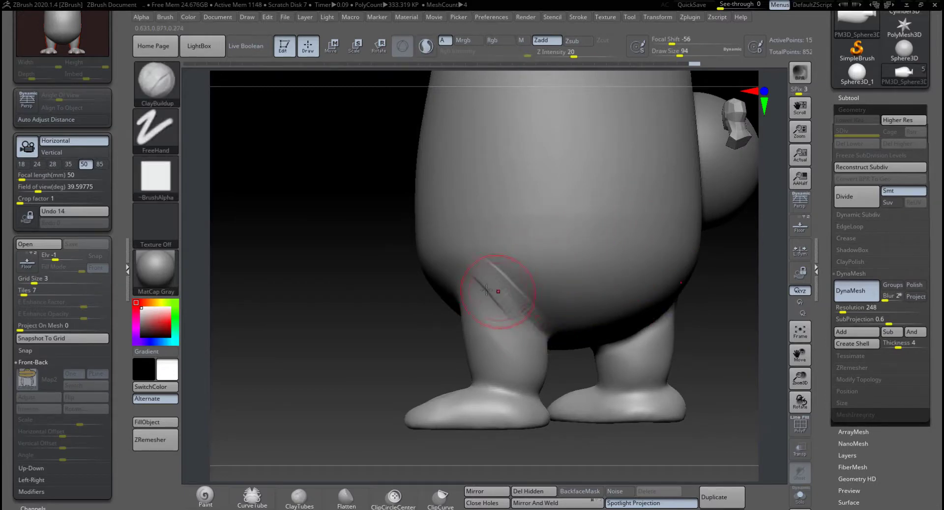
pyautogui.moveTo(494, 290)
pyautogui.mouseDown()
pyautogui.moveTo(535, 341)
pyautogui.moveTo(517, 347)
pyautogui.mouseUp()
pyautogui.moveTo(363, 308); pyautogui.dragTo(251, 313)
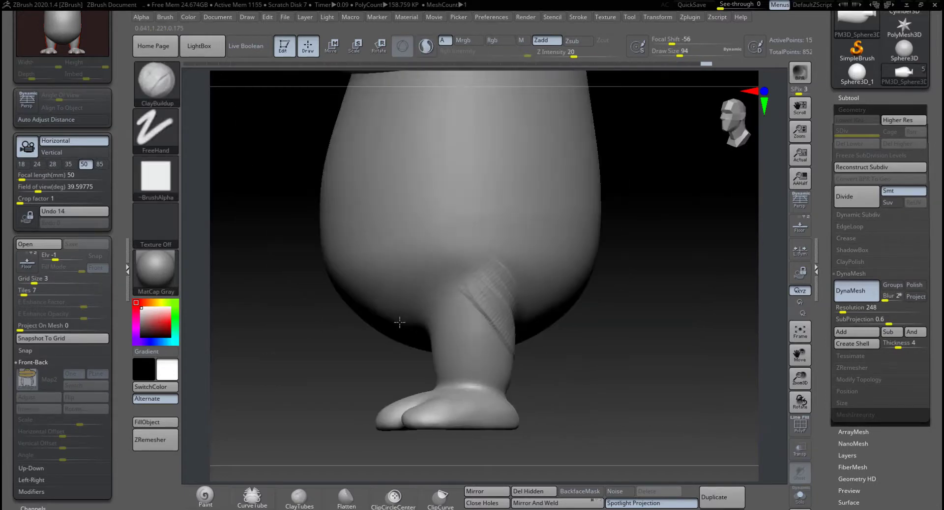
pyautogui.moveTo(487, 285)
pyautogui.mouseDown()
pyautogui.moveTo(467, 314)
pyautogui.moveTo(442, 324)
pyautogui.moveTo(441, 339)
pyautogui.mouseUp()
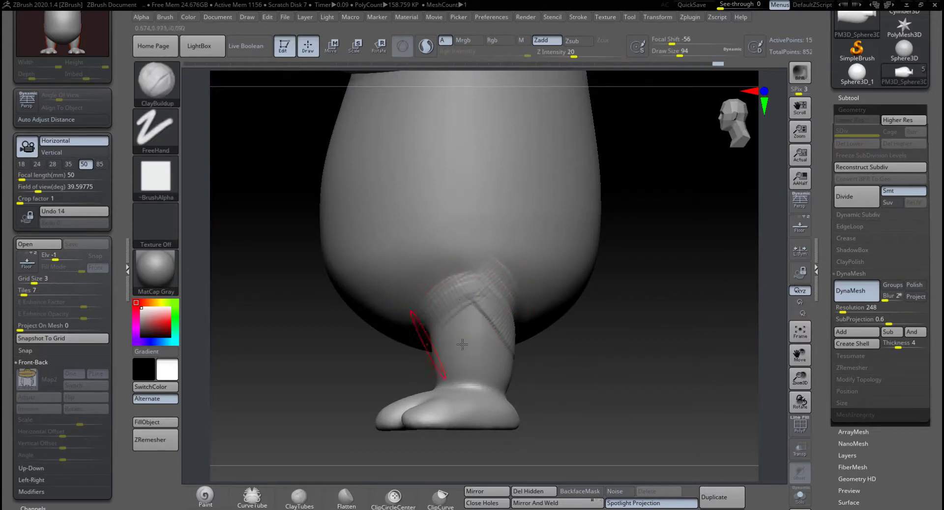
# Add clay strokes across the front of the thighs where they meet the belly.
pyautogui.moveTo(548, 349); pyautogui.dragTo(620, 298)
pyautogui.moveTo(455, 297); pyautogui.dragTo(394, 355)
pyautogui.moveTo(455, 313); pyautogui.dragTo(419, 347)
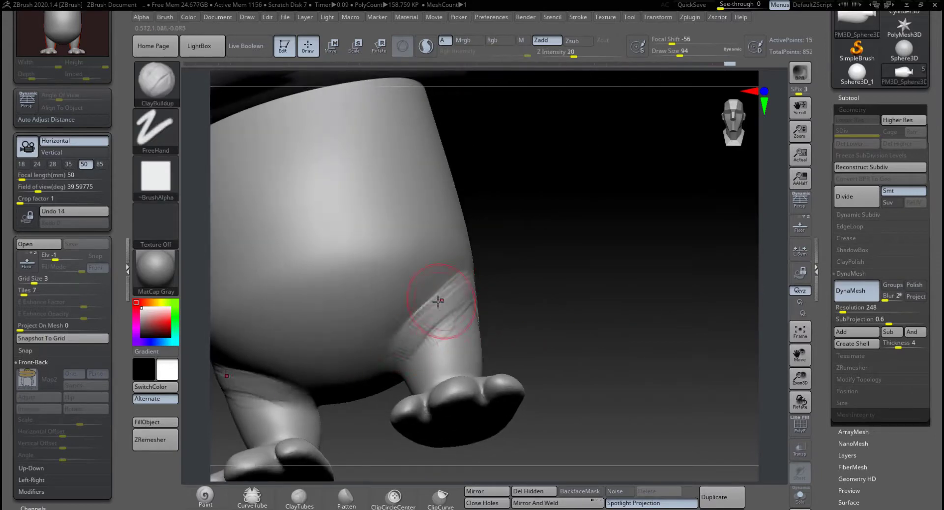
pyautogui.moveTo(439, 300); pyautogui.dragTo(397, 380)
# Build up clay around the back and inner side of the thighs to thicken the leg joints.
pyautogui.moveTo(565, 315); pyautogui.dragTo(381, 361)
pyautogui.moveTo(383, 324); pyautogui.dragTo(419, 376)
pyautogui.moveTo(376, 331); pyautogui.dragTo(415, 380)
pyautogui.moveTo(364, 317); pyautogui.dragTo(424, 383)
pyautogui.moveTo(458, 407); pyautogui.dragTo(419, 315)
pyautogui.moveTo(497, 382); pyautogui.dragTo(537, 374)
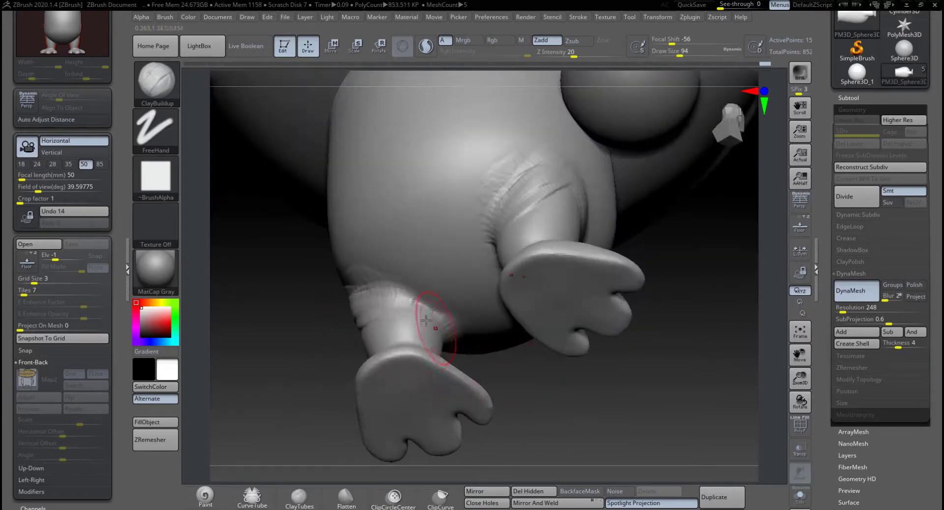
pyautogui.moveTo(428, 323)
pyautogui.mouseDown()
pyautogui.moveTo(401, 289)
pyautogui.moveTo(413, 295)
pyautogui.moveTo(403, 311)
pyautogui.mouseUp()
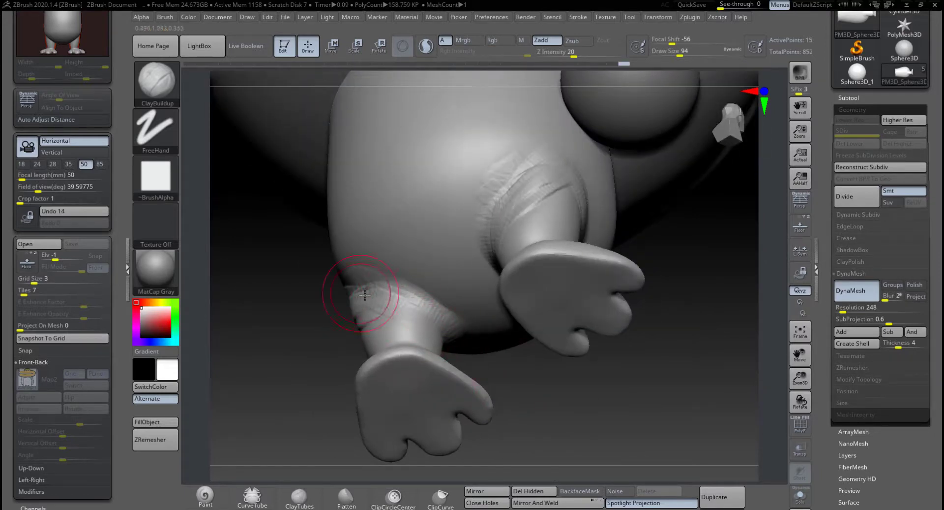
# Smooth out the clay strokes on the back and inner side of the thighs.
pyautogui.moveTo(527, 372); pyautogui.dragTo(572, 385)
pyautogui.moveTo(324, 301)
pyautogui.mouseDown()
pyautogui.moveTo(363, 291)
pyautogui.moveTo(327, 277)
pyautogui.mouseUp()
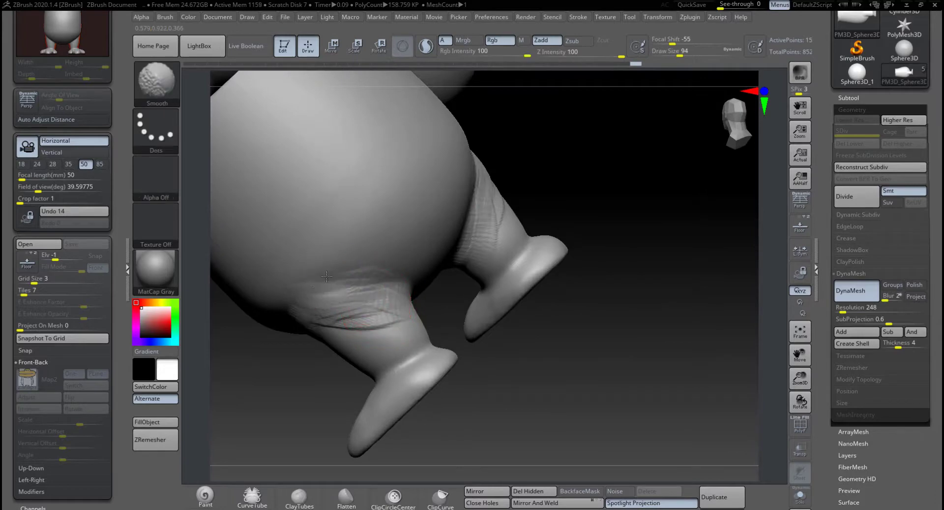
pyautogui.keyDown('shift'); pyautogui.moveTo(408, 306); pyautogui.dragTo(321, 318); pyautogui.keyUp('shift')
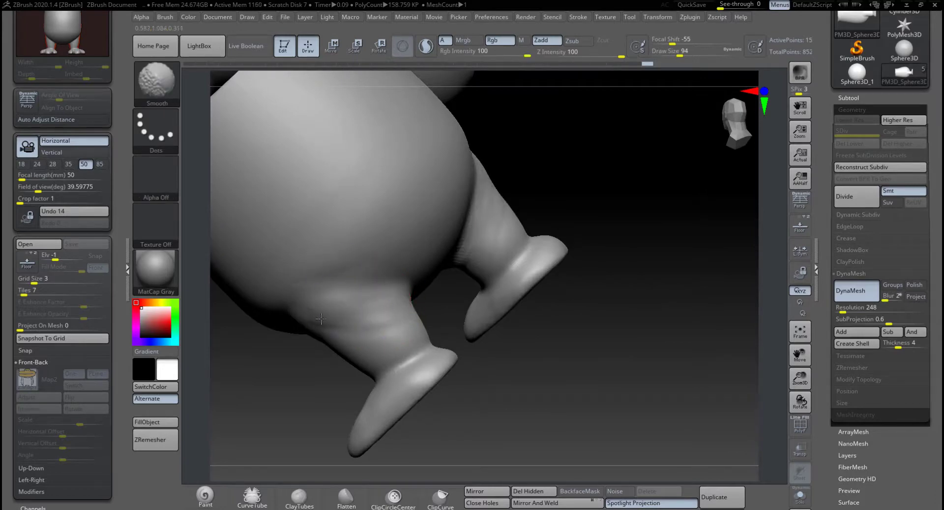
pyautogui.keyDown('shift'); pyautogui.moveTo(348, 280); pyautogui.dragTo(350, 296); pyautogui.keyUp('shift')
pyautogui.moveTo(571, 211); pyautogui.dragTo(575, 228)
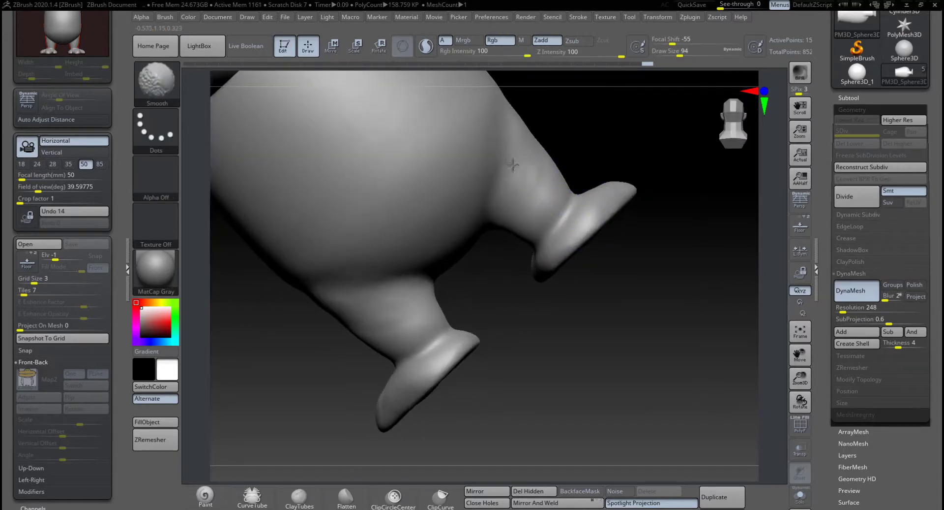
# Smooth the remaining clay strokes on the front and outer side of the hips and thighs.
pyautogui.moveTo(616, 142)
pyautogui.keyDown('alt'); pyautogui.mouseDown()
pyautogui.moveTo(593, 219)
pyautogui.moveTo(600, 251)
pyautogui.mouseUp(); pyautogui.keyUp('alt')
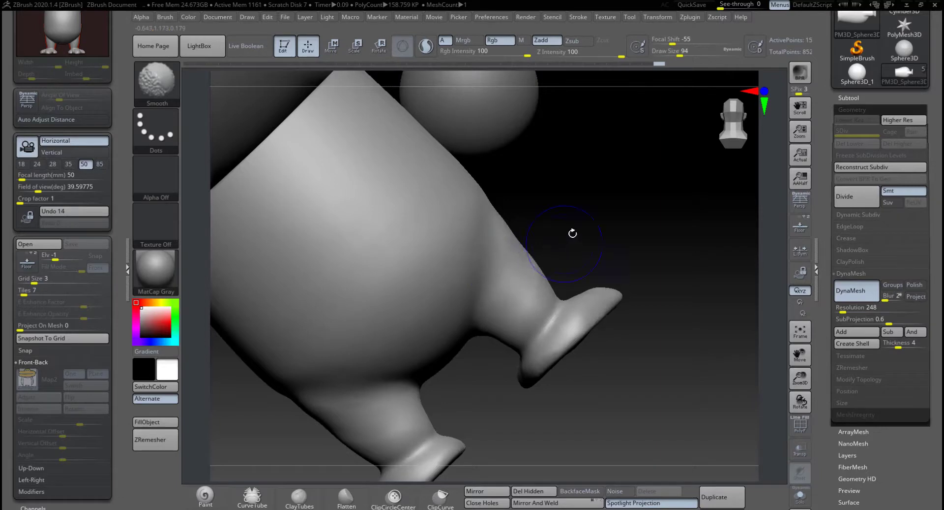
pyautogui.moveTo(574, 232); pyautogui.dragTo(512, 236)
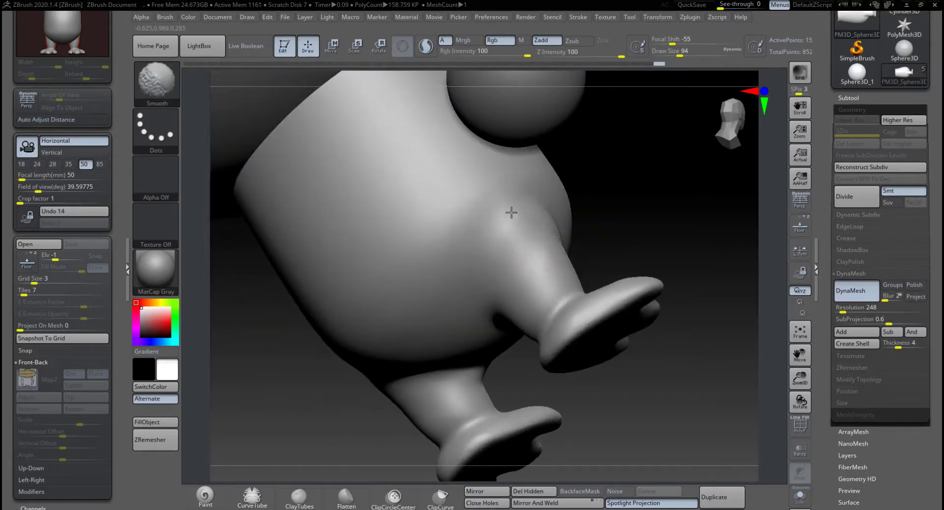
pyautogui.moveTo(560, 241)
pyautogui.mouseDown(button='right')
pyautogui.moveTo(582, 241)
pyautogui.moveTo(574, 229)
pyautogui.mouseUp(button='right')
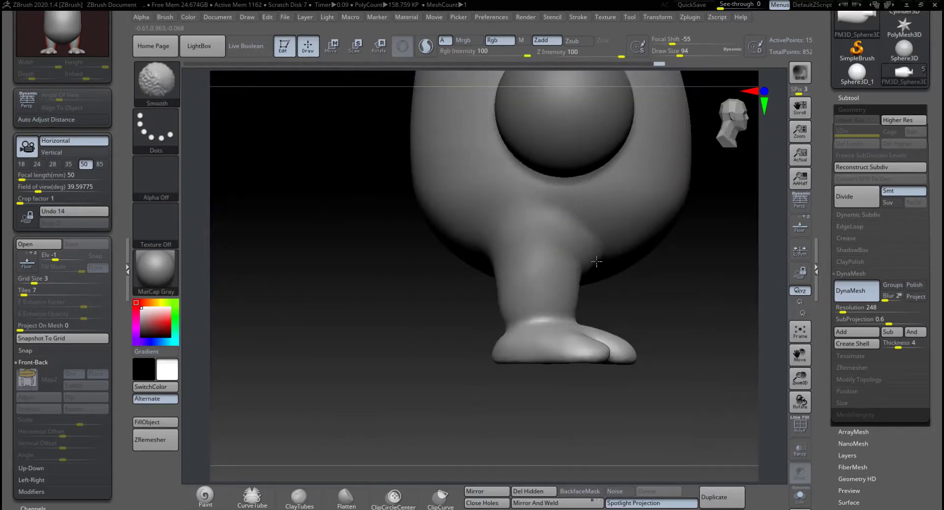
pyautogui.moveTo(622, 268); pyautogui.dragTo(637, 274, button='right')
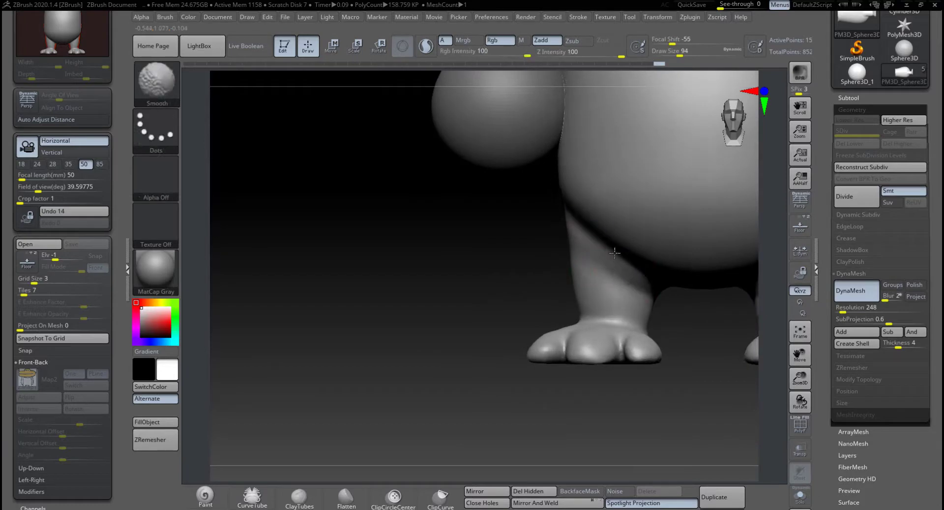
pyautogui.keyDown('alt'); pyautogui.moveTo(439, 250); pyautogui.dragTo(364, 276, button='right'); pyautogui.keyUp('alt')
pyautogui.moveTo(363, 276)
pyautogui.mouseDown(button='right')
pyautogui.moveTo(381, 261)
pyautogui.moveTo(416, 260)
pyautogui.mouseUp(button='right')
pyautogui.press('space')
pyautogui.moveTo(410, 258); pyautogui.dragTo(407, 258)
pyautogui.press('space')
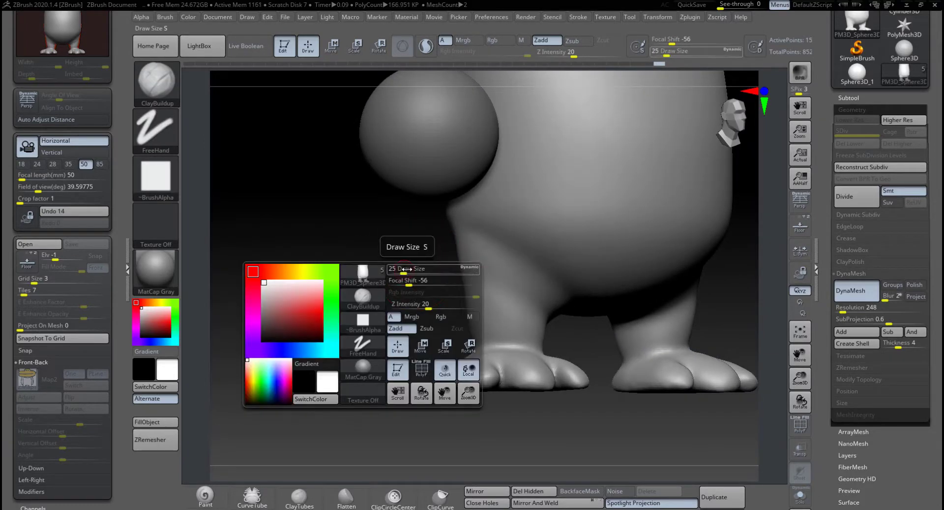
pyautogui.click(408, 271)
pyautogui.press('shift')
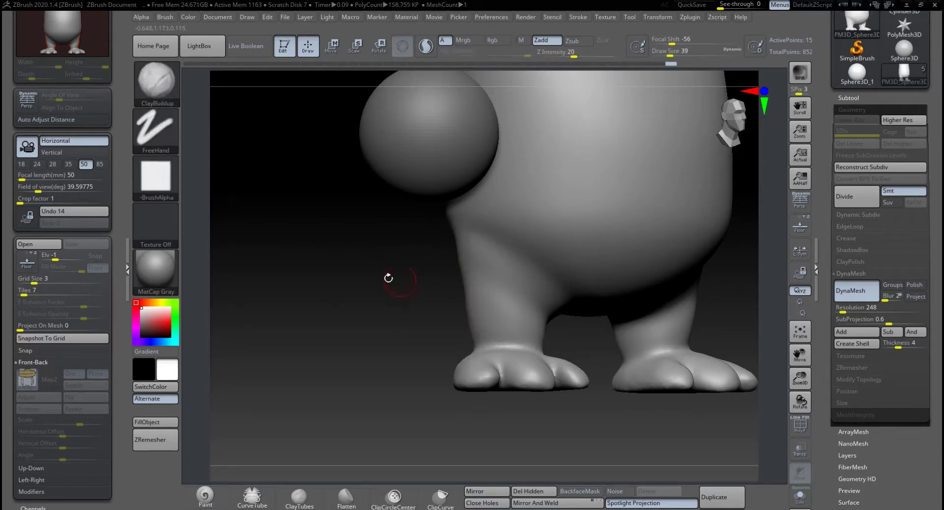
pyautogui.keyDown('shift'); pyautogui.moveTo(388, 278); pyautogui.dragTo(364, 286, button='right'); pyautogui.keyUp('shift')
pyautogui.keyDown('alt'); pyautogui.moveTo(619, 382); pyautogui.dragTo(487, 388, button='right'); pyautogui.keyUp('alt')
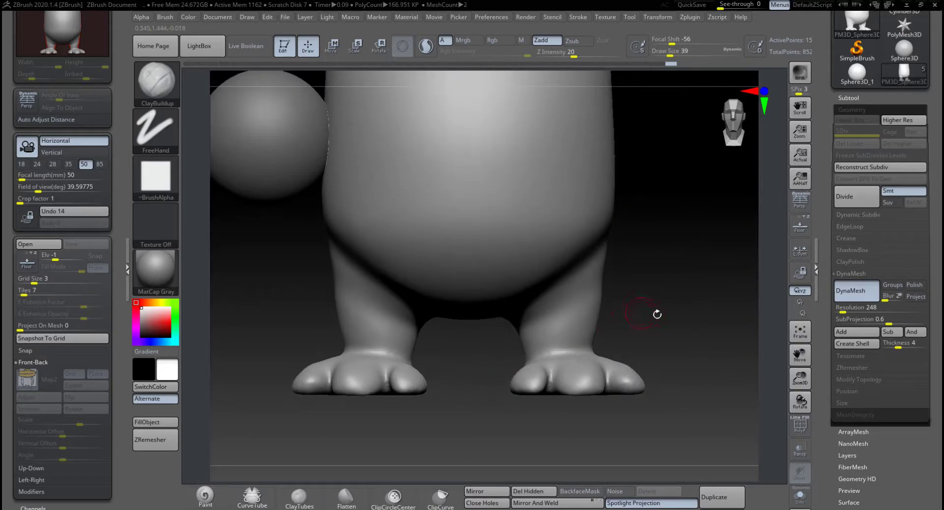
# Set the draw size to 90 and smooth the outer hips into the torso.
pyautogui.rightClick(657, 314)
pyautogui.moveTo(618, 296); pyautogui.dragTo(631, 297)
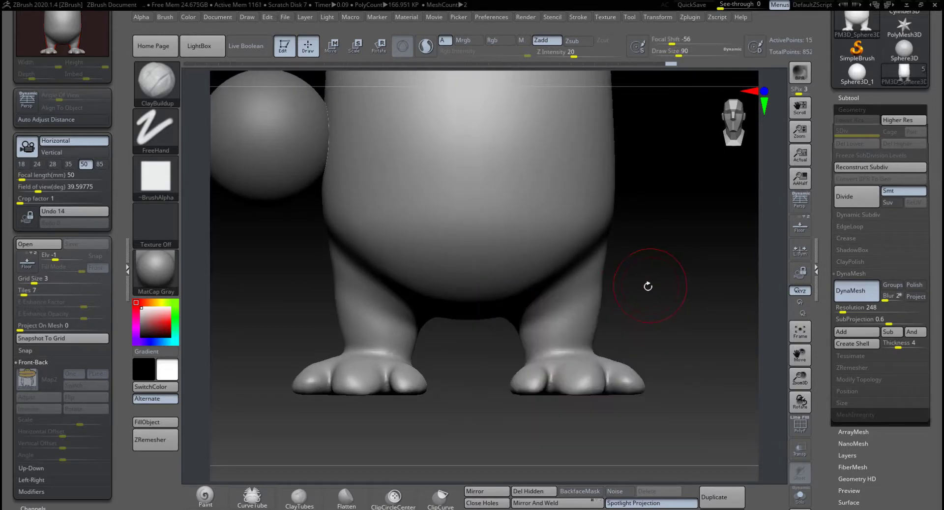
pyautogui.moveTo(650, 286); pyautogui.dragTo(617, 291, button='right')
pyautogui.keyDown('alt'); pyautogui.moveTo(547, 303); pyautogui.dragTo(711, 309, button='right'); pyautogui.keyUp('alt')
pyautogui.keyDown('shift'); pyautogui.moveTo(484, 283); pyautogui.dragTo(496, 283); pyautogui.keyUp('shift')
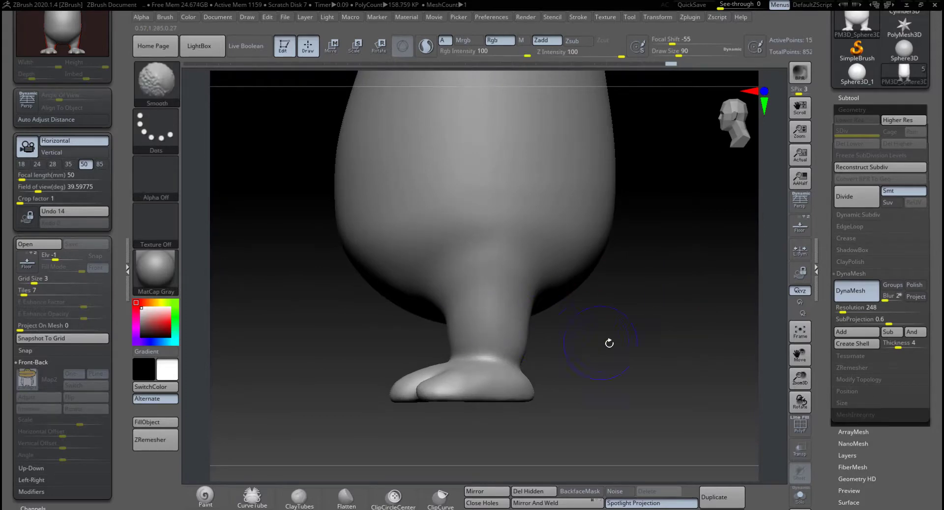
pyautogui.keyDown('shift'); pyautogui.moveTo(609, 343); pyautogui.dragTo(641, 349); pyautogui.keyUp('shift')
pyautogui.keyDown('alt'); pyautogui.moveTo(519, 326); pyautogui.dragTo(608, 321); pyautogui.keyUp('alt')
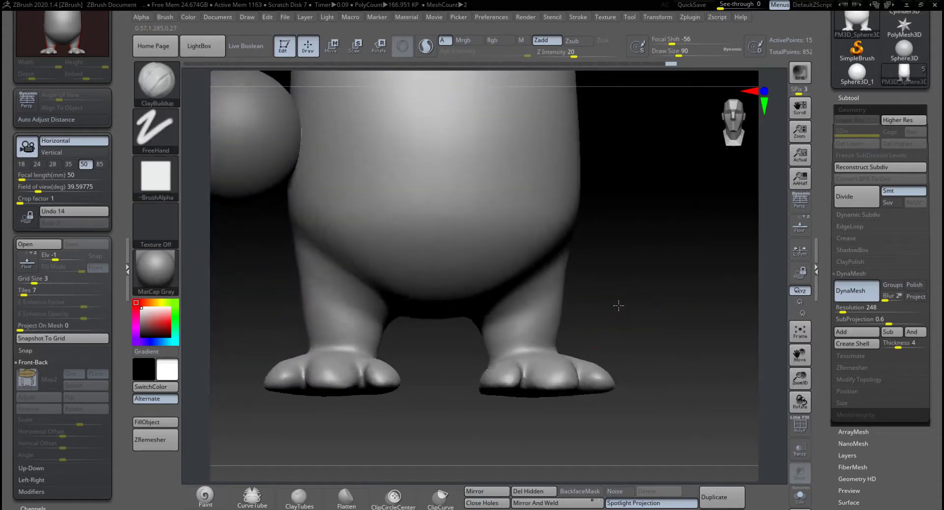
# Add clay across the front of the thighs above the feet and smooth it into the legs.
pyautogui.moveTo(619, 305)
pyautogui.mouseDown(button='right')
pyautogui.moveTo(617, 279)
pyautogui.moveTo(631, 293)
pyautogui.mouseUp(button='right')
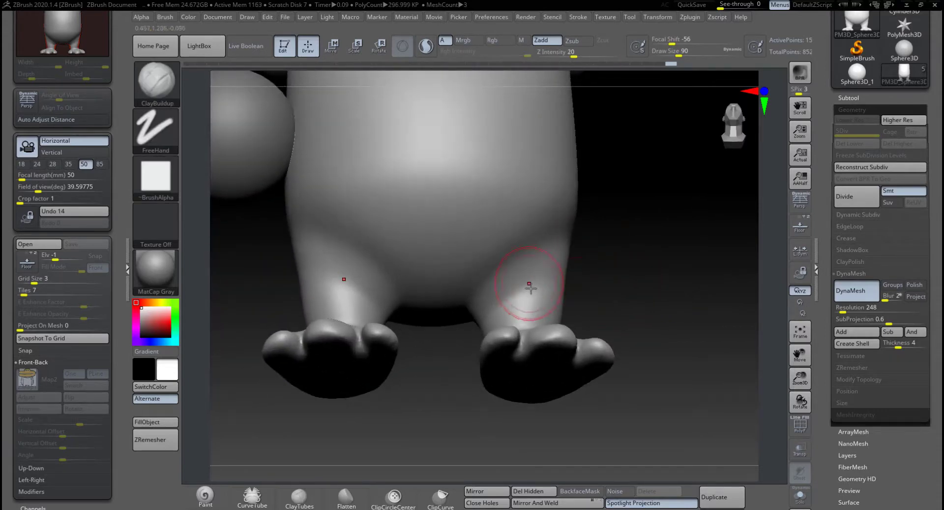
pyautogui.moveTo(492, 313); pyautogui.dragTo(542, 281)
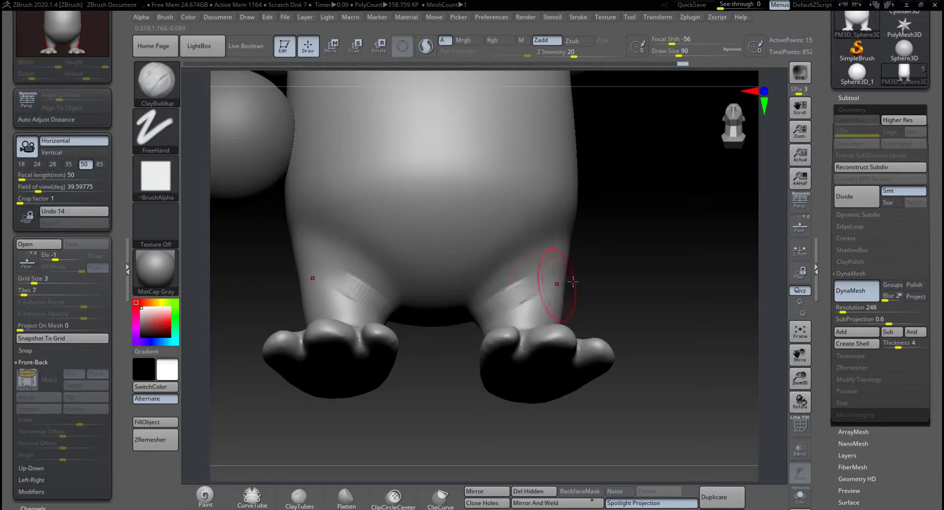
pyautogui.moveTo(578, 282); pyautogui.dragTo(615, 279, button='right')
pyautogui.moveTo(515, 289)
pyautogui.keyDown('shift'); pyautogui.mouseDown()
pyautogui.moveTo(502, 296)
pyautogui.moveTo(541, 279)
pyautogui.mouseUp(); pyautogui.keyUp('shift')
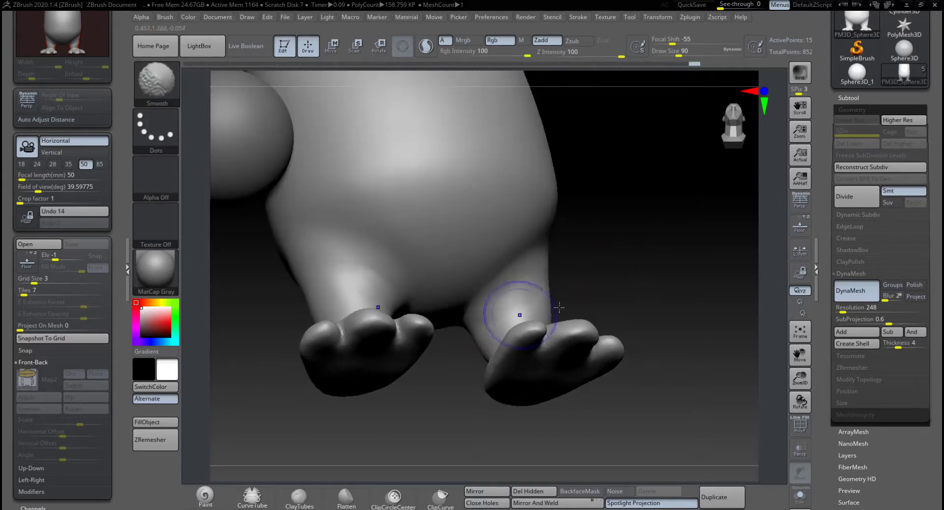
pyautogui.moveTo(585, 303)
pyautogui.mouseDown(button='right')
pyautogui.moveTo(664, 314)
pyautogui.moveTo(541, 313)
pyautogui.moveTo(597, 293)
pyautogui.moveTo(673, 324)
pyautogui.mouseUp(button='right')
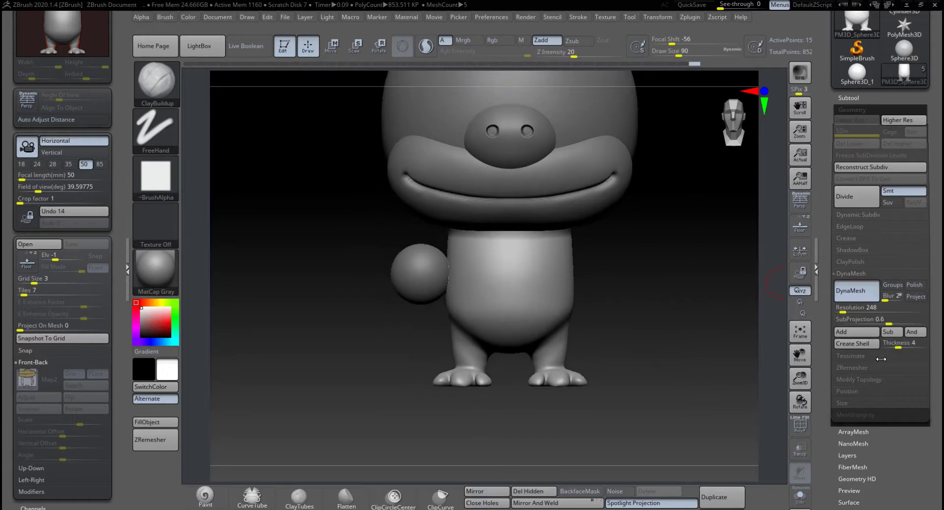
# Turn off DynaMesh on the body and ZRemesh it with a target polygon count of 5, checking the new wireframe.
pyautogui.click(853, 304)
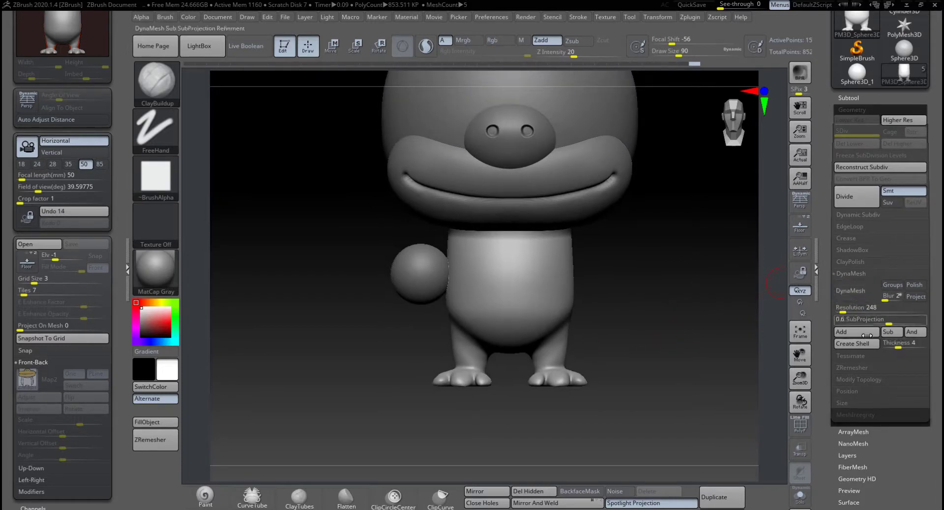
pyautogui.click(855, 368)
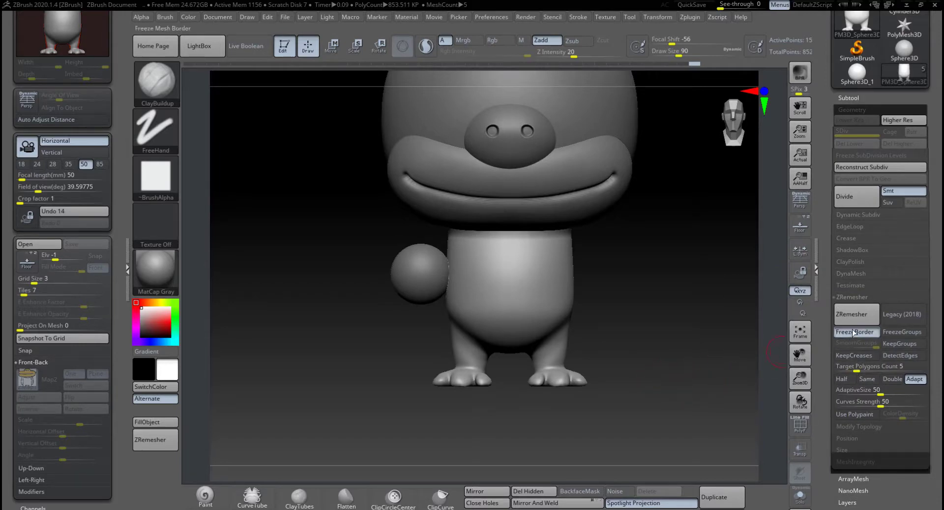
pyautogui.click(857, 314)
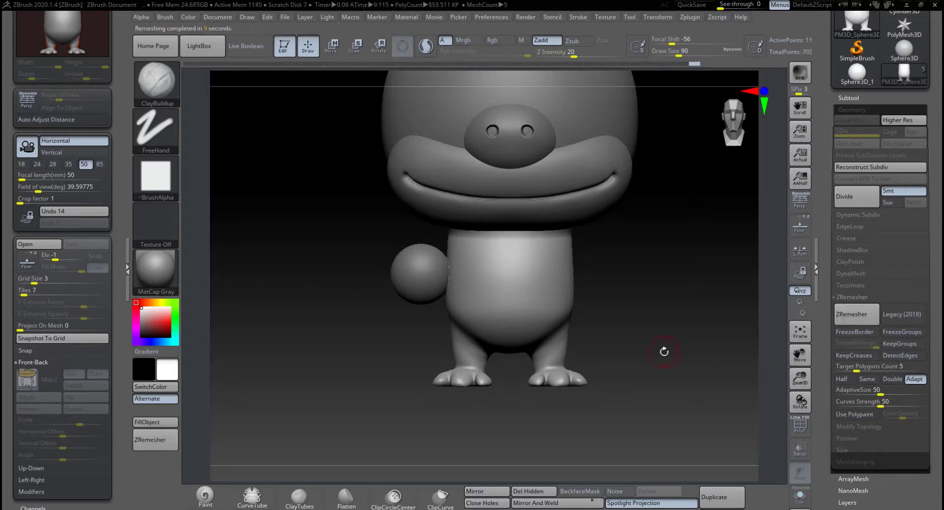
pyautogui.click(803, 428)
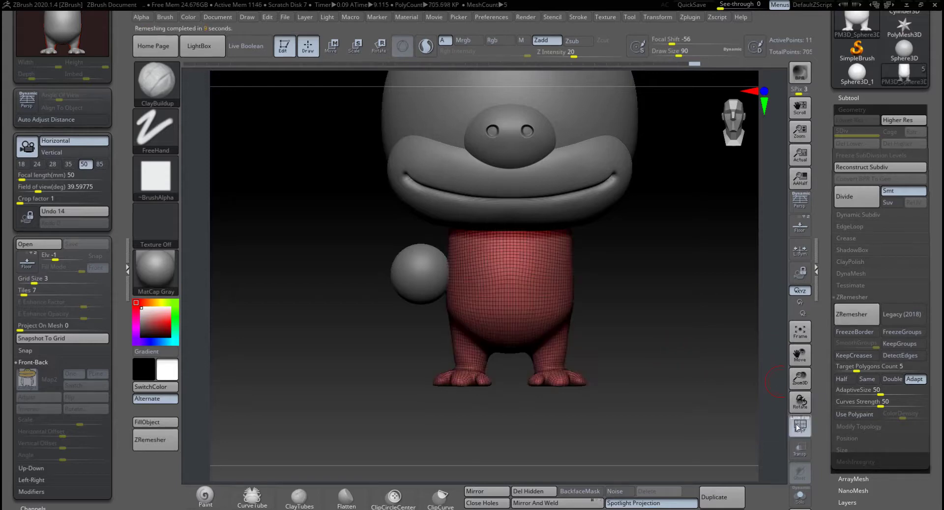
pyautogui.click(800, 429)
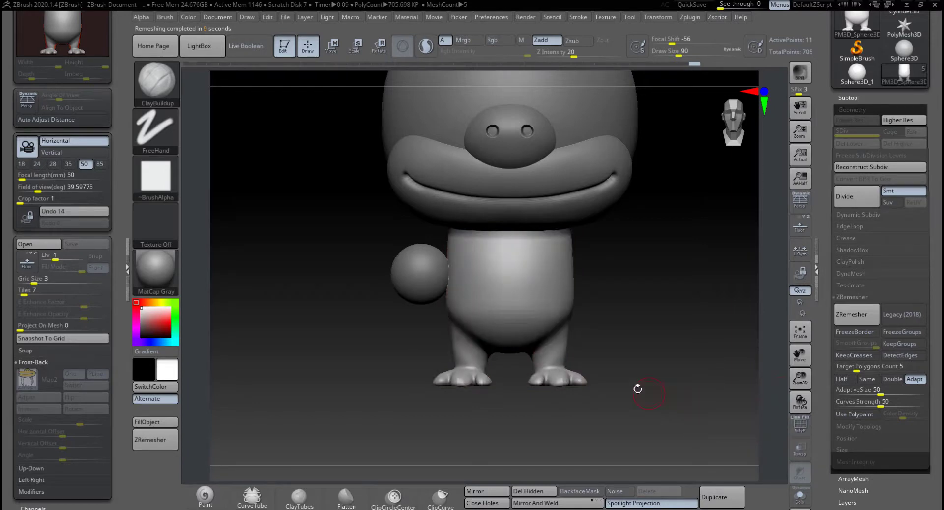
# Smooth the remeshed front of the body across the lower belly and where the thighs meet it.
pyautogui.moveTo(639, 389)
pyautogui.mouseDown()
pyautogui.moveTo(626, 347)
pyautogui.moveTo(634, 353)
pyautogui.moveTo(620, 410)
pyautogui.mouseUp()
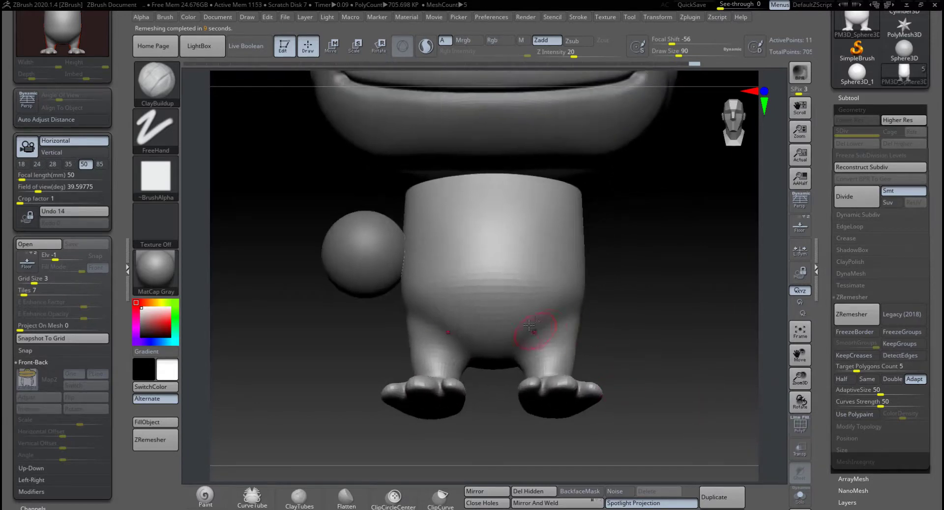
pyautogui.keyDown('shift'); pyautogui.moveTo(521, 335); pyautogui.dragTo(532, 323); pyautogui.keyUp('shift')
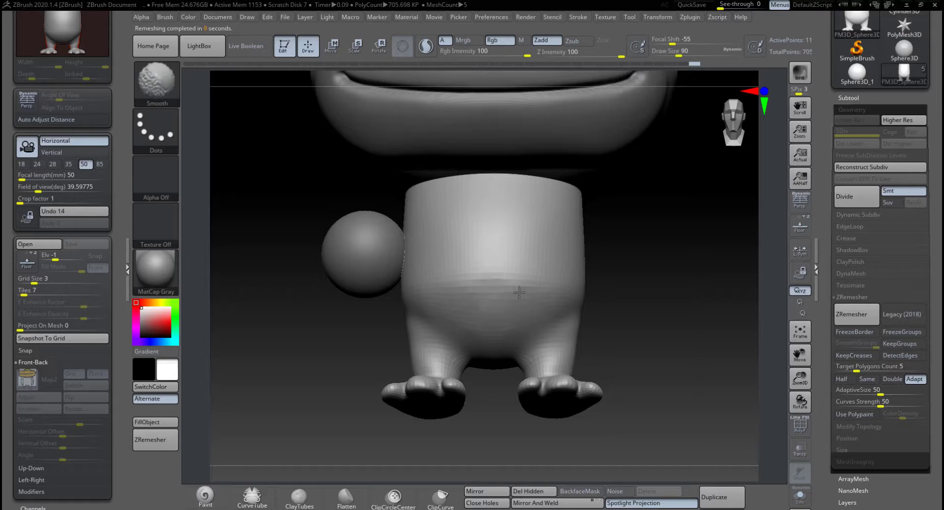
pyautogui.keyDown('shift'); pyautogui.moveTo(520, 292); pyautogui.dragTo(551, 290); pyautogui.keyUp('shift')
pyautogui.moveTo(639, 295); pyautogui.dragTo(645, 322)
pyautogui.keyDown('shift'); pyautogui.moveTo(519, 285); pyautogui.dragTo(557, 276); pyautogui.keyUp('shift')
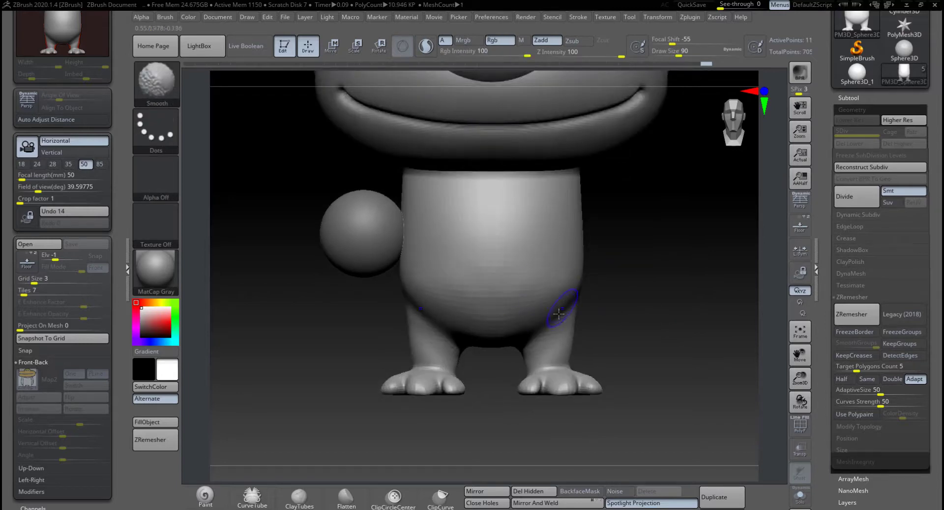
# Smooth the outer hips and upper legs around the side of the body.
pyautogui.moveTo(625, 325); pyautogui.dragTo(570, 323)
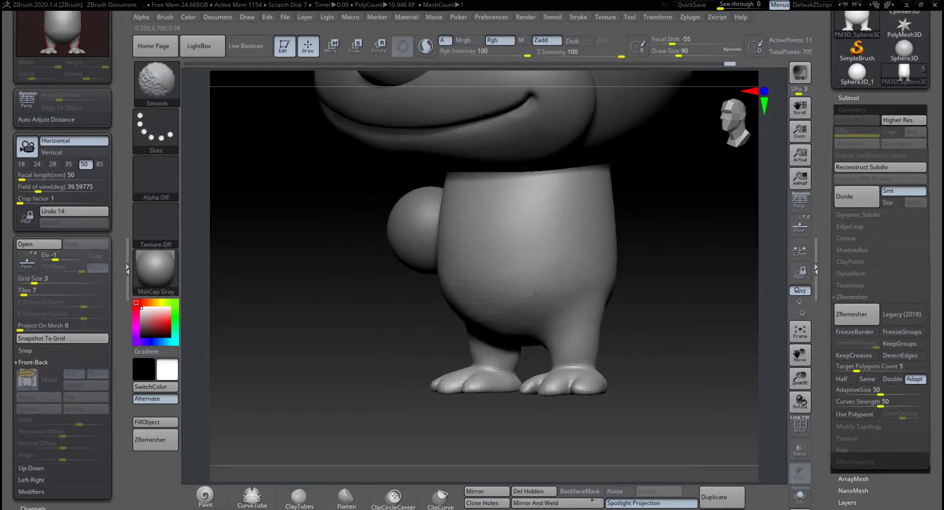
pyautogui.moveTo(676, 319); pyautogui.dragTo(576, 318)
pyautogui.keyDown('shift'); pyautogui.moveTo(632, 308); pyautogui.dragTo(639, 326); pyautogui.keyUp('shift')
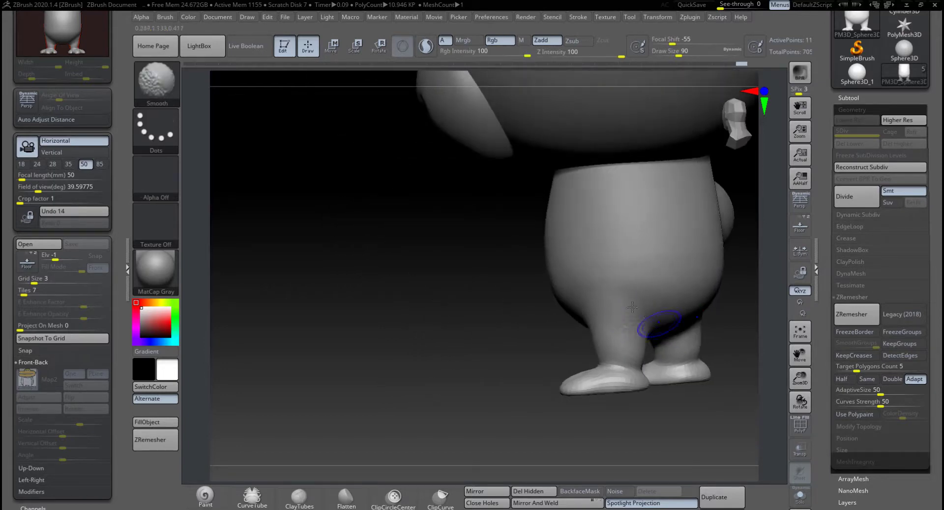
pyautogui.moveTo(609, 372); pyautogui.dragTo(622, 376, button='right')
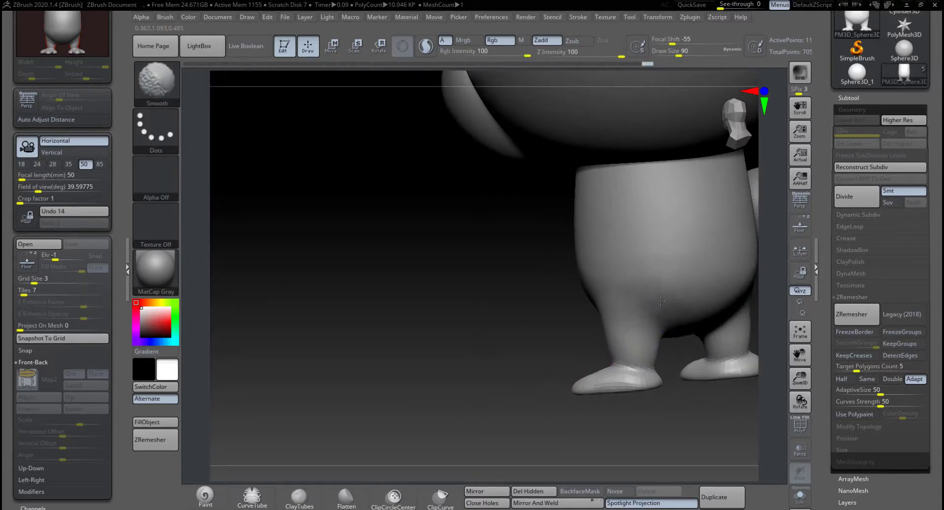
pyautogui.moveTo(559, 335); pyautogui.dragTo(558, 309, button='right')
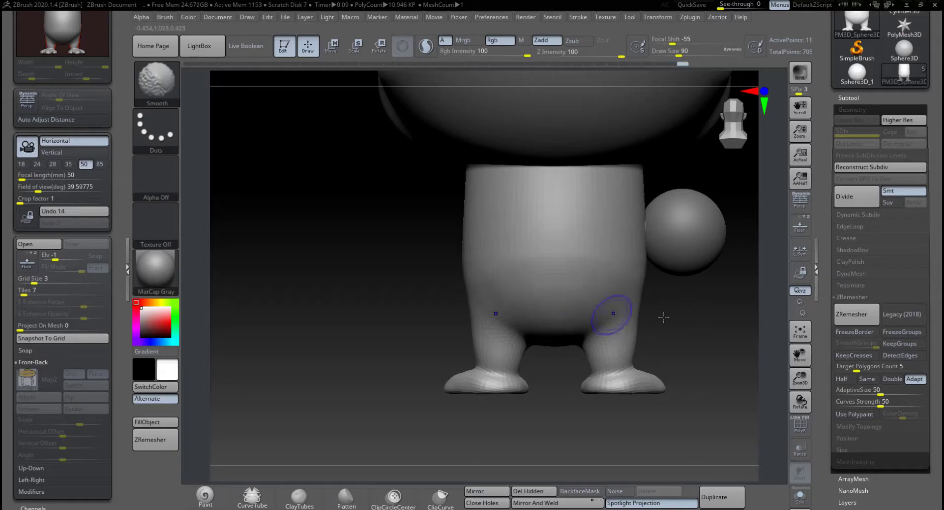
# Smooth the back of the hips and thighs into the torso, enlarging the draw size to 132.
pyautogui.keyDown('shift'); pyautogui.moveTo(560, 295); pyautogui.dragTo(554, 306); pyautogui.keyUp('shift')
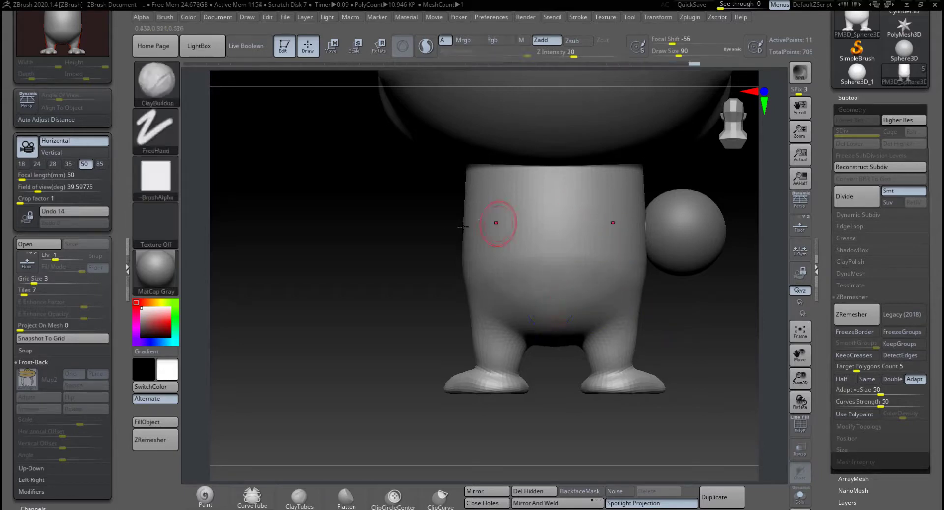
pyautogui.rightClick(520, 308)
pyautogui.moveTo(520, 309)
pyautogui.mouseDown()
pyautogui.moveTo(530, 318)
pyautogui.moveTo(531, 273)
pyautogui.moveTo(506, 304)
pyautogui.moveTo(530, 278)
pyautogui.moveTo(527, 268)
pyautogui.moveTo(518, 322)
pyautogui.mouseUp()
pyautogui.moveTo(604, 282)
pyautogui.keyDown('shift'); pyautogui.mouseDown()
pyautogui.moveTo(620, 287)
pyautogui.moveTo(605, 322)
pyautogui.mouseUp(); pyautogui.keyUp('shift')
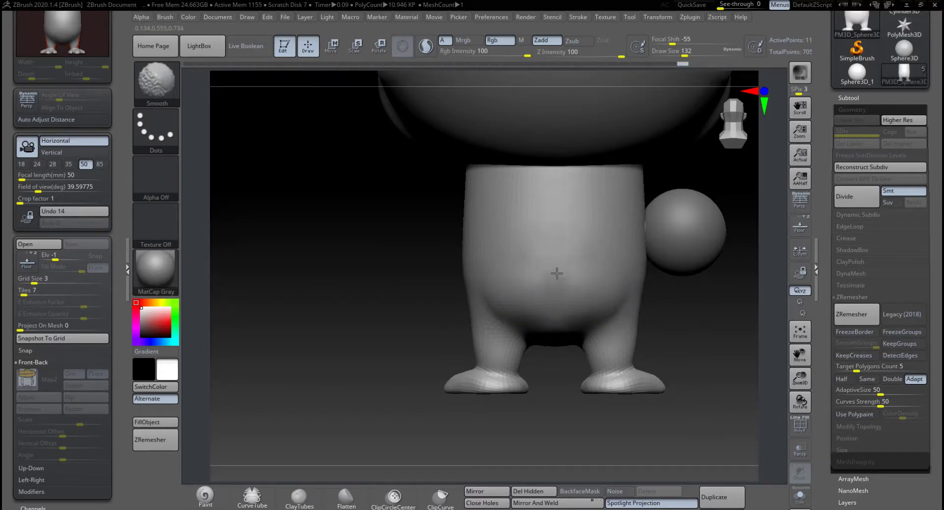
# Subdivide the body mesh to subdivision level 2.
pyautogui.moveTo(722, 319)
pyautogui.mouseDown()
pyautogui.moveTo(713, 324)
pyautogui.moveTo(785, 346)
pyautogui.mouseUp()
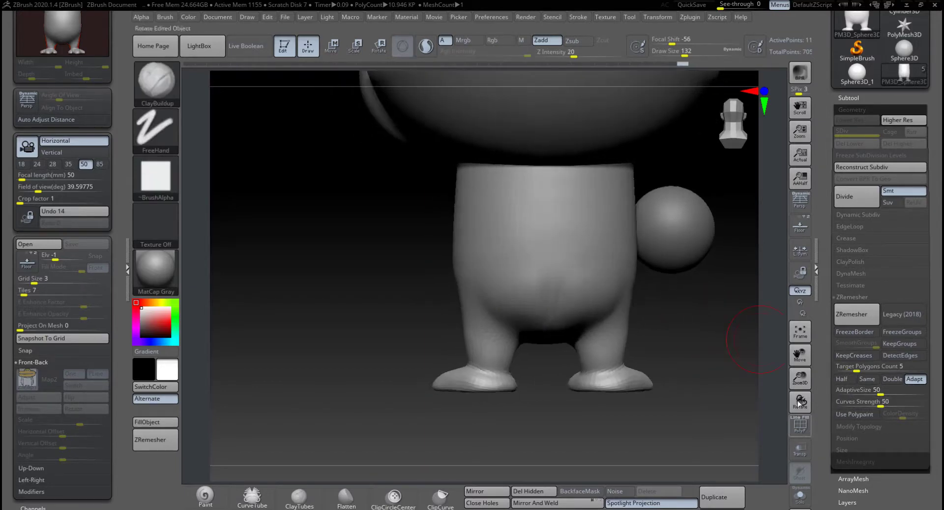
pyautogui.press('ctrl')
pyautogui.hotkey('ctrl', 'd')
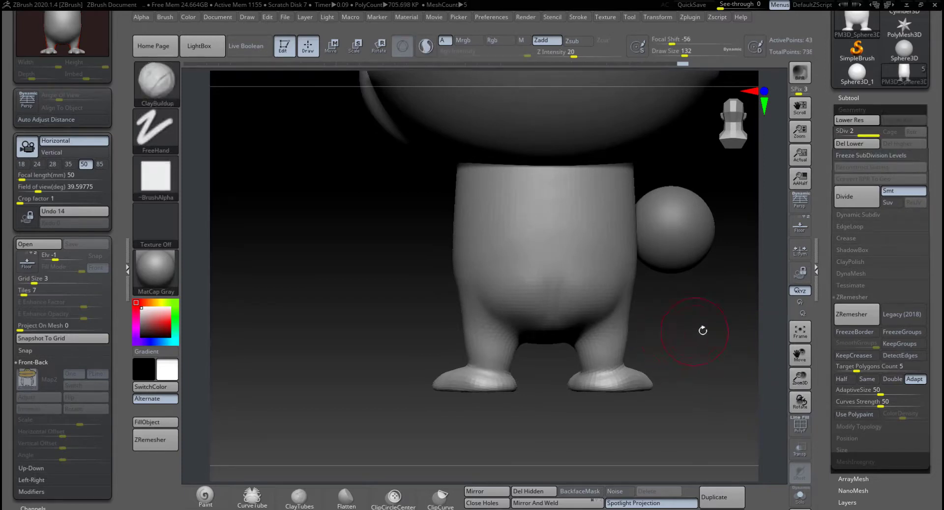
pyautogui.moveTo(697, 327); pyautogui.dragTo(686, 323)
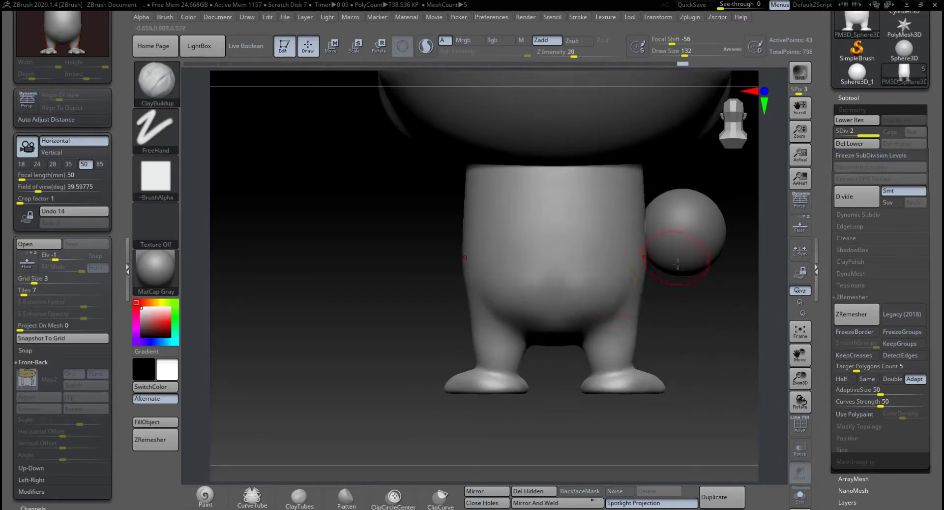
# Inflate the buttocks on the lower back of the body using the Inflat brush at draw size 192.
pyautogui.press('b')
pyautogui.press('i')
pyautogui.press('n')
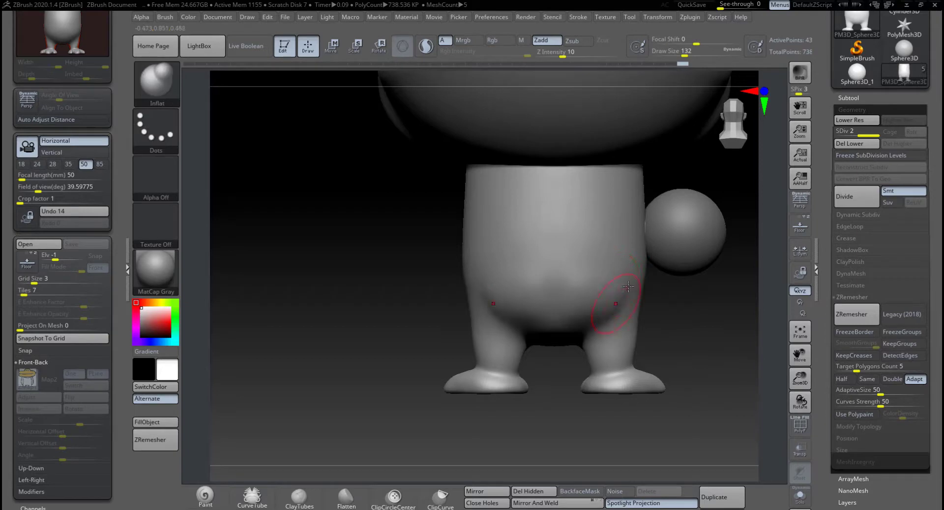
pyautogui.press('space')
pyautogui.moveTo(608, 300)
pyautogui.mouseDown()
pyautogui.moveTo(614, 305)
pyautogui.moveTo(584, 328)
pyautogui.mouseUp()
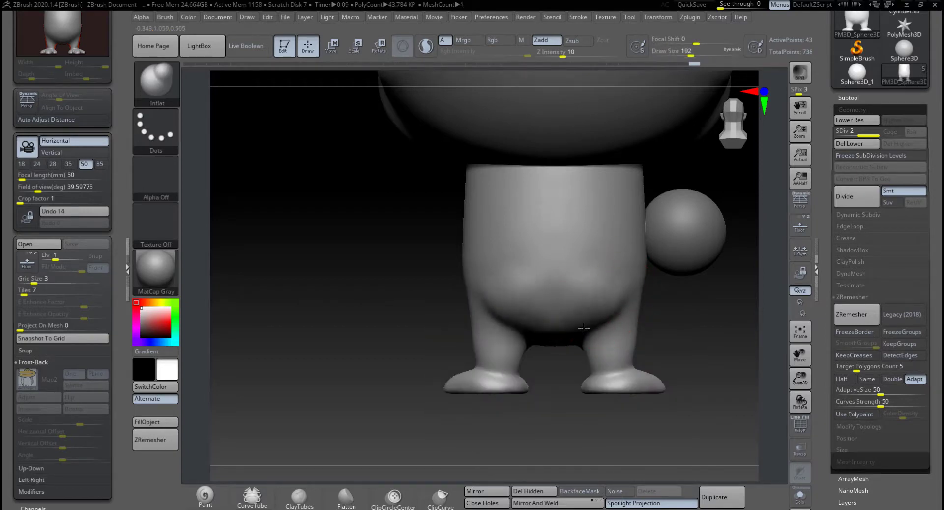
pyautogui.moveTo(488, 294); pyautogui.dragTo(515, 271)
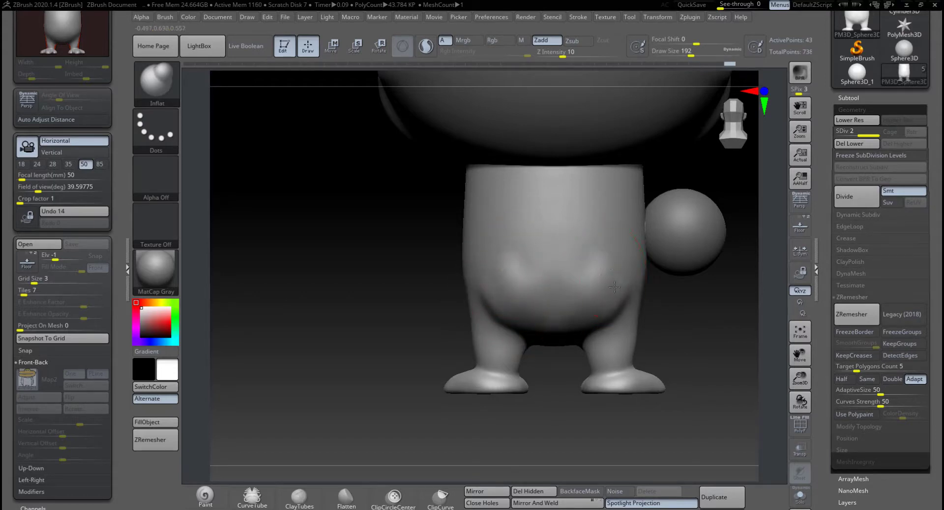
# Smooth the inflated buttocks and blend them into the lower back and thighs.
pyautogui.press('shift')
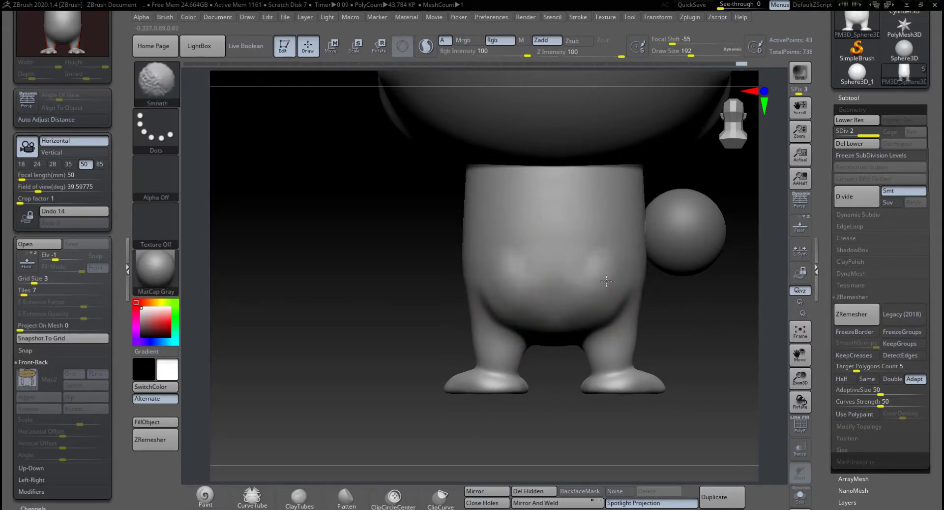
pyautogui.moveTo(571, 320)
pyautogui.keyDown('shift'); pyautogui.mouseDown()
pyautogui.moveTo(574, 297)
pyautogui.moveTo(581, 329)
pyautogui.moveTo(590, 323)
pyautogui.mouseUp(); pyautogui.keyUp('shift')
pyautogui.moveTo(557, 365)
pyautogui.mouseDown()
pyautogui.moveTo(563, 349)
pyautogui.moveTo(608, 317)
pyautogui.mouseUp()
pyautogui.moveTo(691, 366); pyautogui.dragTo(664, 351)
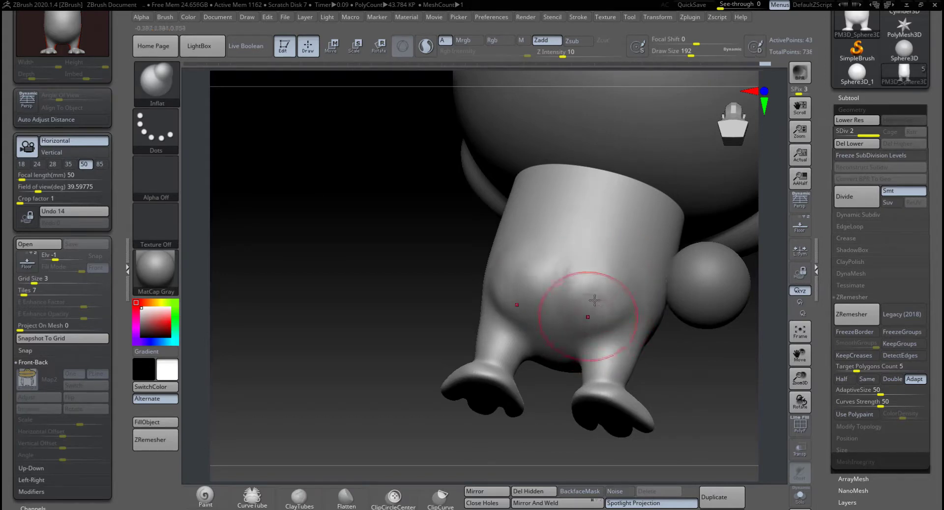
pyautogui.press('shift')
pyautogui.keyDown('shift'); pyautogui.moveTo(613, 318); pyautogui.dragTo(643, 299); pyautogui.keyUp('shift')
pyautogui.moveTo(704, 361); pyautogui.dragTo(716, 388)
pyautogui.keyDown('shift'); pyautogui.moveTo(592, 261); pyautogui.dragTo(566, 211); pyautogui.keyUp('shift')
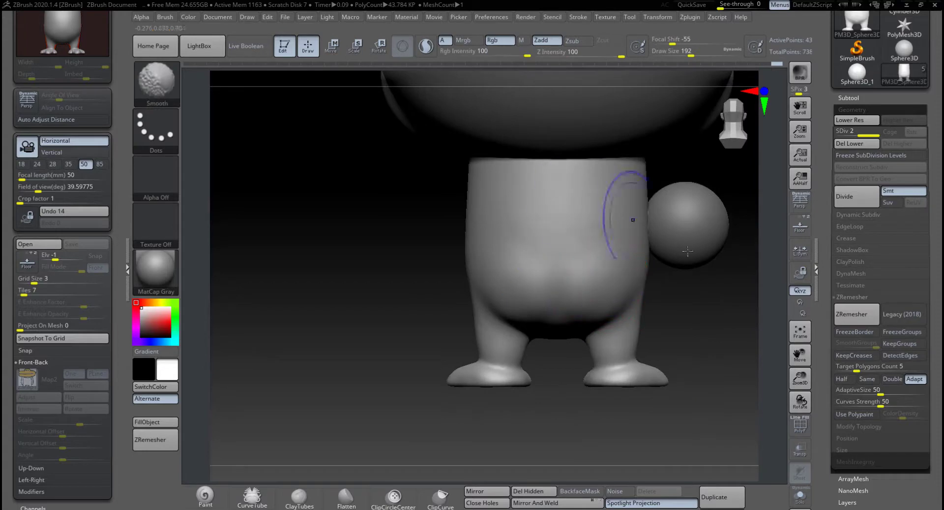
# Set the draw size to 344 and smooth the front and sides of the torso.
pyautogui.moveTo(687, 250)
pyautogui.mouseDown(button='right')
pyautogui.moveTo(741, 295)
pyautogui.moveTo(554, 270)
pyautogui.mouseUp(button='right')
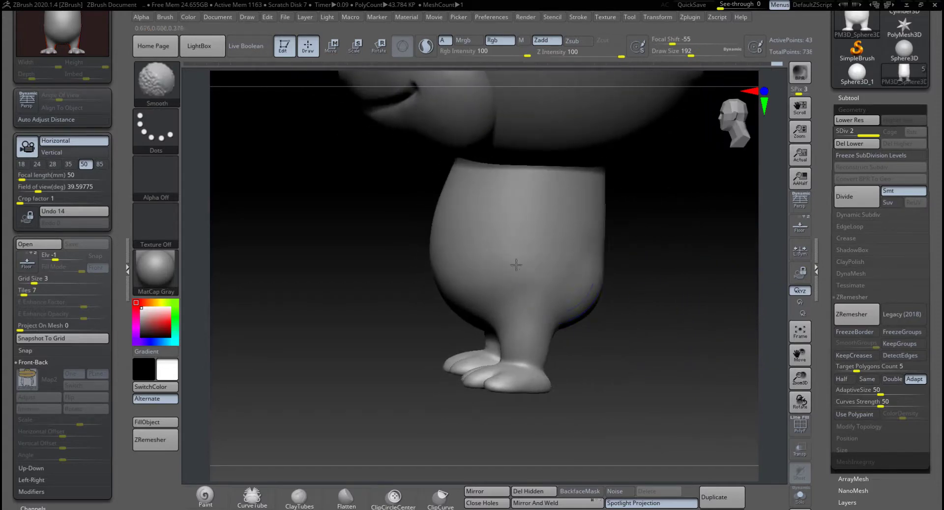
pyautogui.moveTo(665, 318); pyautogui.dragTo(694, 323)
pyautogui.moveTo(636, 323)
pyautogui.keyDown('alt'); pyautogui.mouseDown()
pyautogui.moveTo(691, 305)
pyautogui.moveTo(689, 342)
pyautogui.mouseUp(); pyautogui.keyUp('alt')
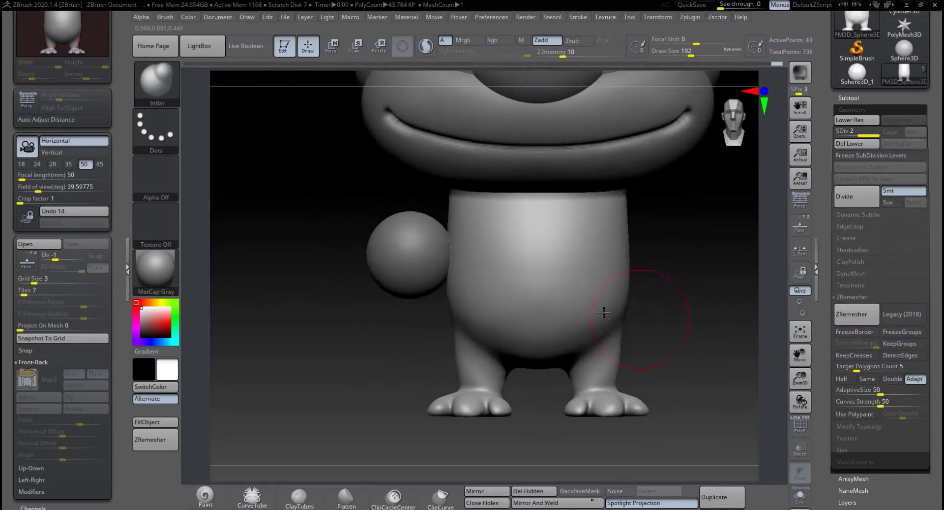
pyautogui.press('space')
pyautogui.moveTo(532, 320); pyautogui.dragTo(547, 320)
pyautogui.moveTo(490, 323)
pyautogui.mouseDown()
pyautogui.moveTo(470, 306)
pyautogui.moveTo(583, 315)
pyautogui.moveTo(576, 305)
pyautogui.moveTo(527, 293)
pyautogui.mouseUp()
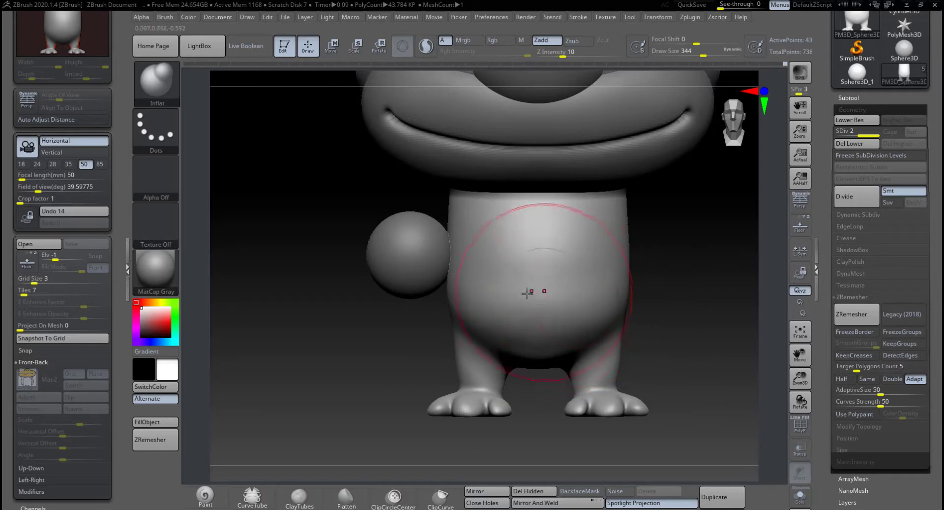
pyautogui.press('shift')
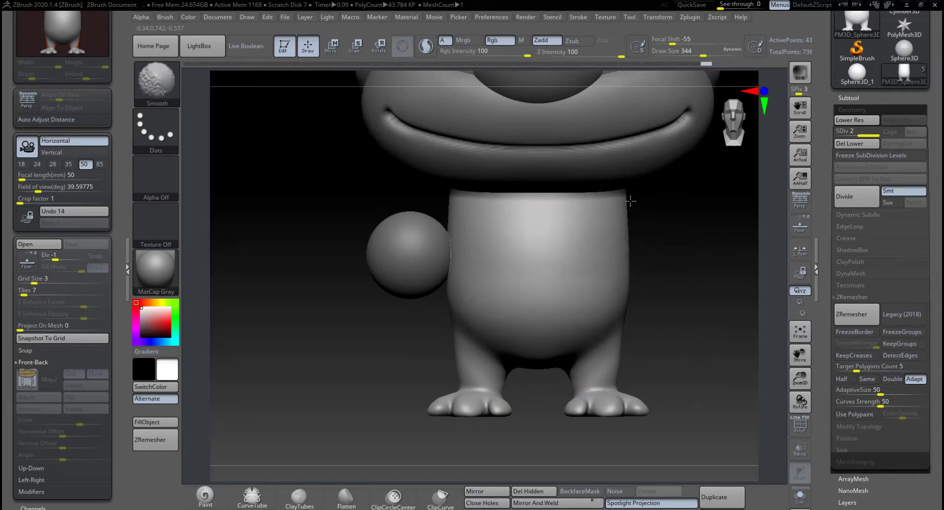
pyautogui.keyDown('shift'); pyautogui.moveTo(630, 201); pyautogui.dragTo(662, 234); pyautogui.keyUp('shift')
# Subdivide the body to level 3 and check its shape from the side and front.
pyautogui.moveTo(700, 270)
pyautogui.keyDown('alt'); pyautogui.mouseDown()
pyautogui.moveTo(561, 285)
pyautogui.moveTo(646, 298)
pyautogui.moveTo(650, 308)
pyautogui.moveTo(651, 285)
pyautogui.moveTo(671, 364)
pyautogui.mouseUp(); pyautogui.keyUp('alt')
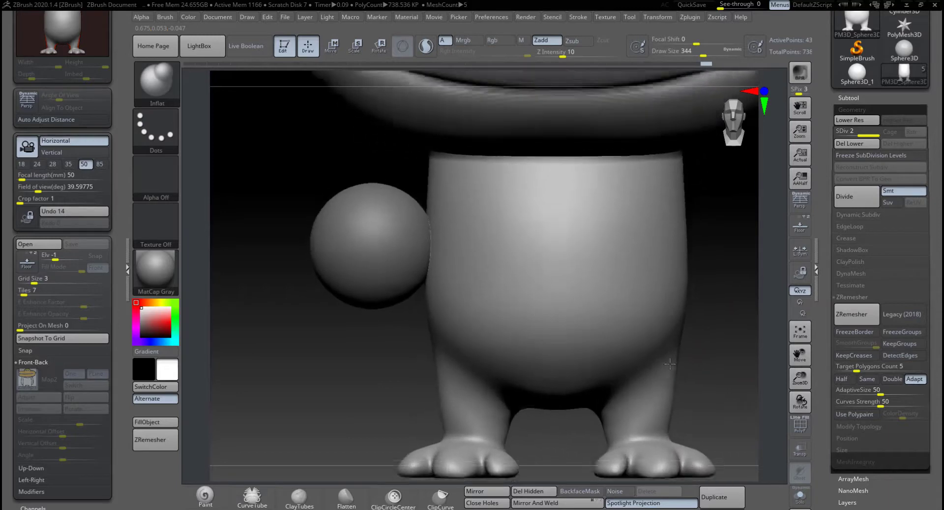
pyautogui.keyDown('ctrl'); pyautogui.moveTo(670, 364); pyautogui.dragTo(687, 318, button='right'); pyautogui.keyUp('ctrl')
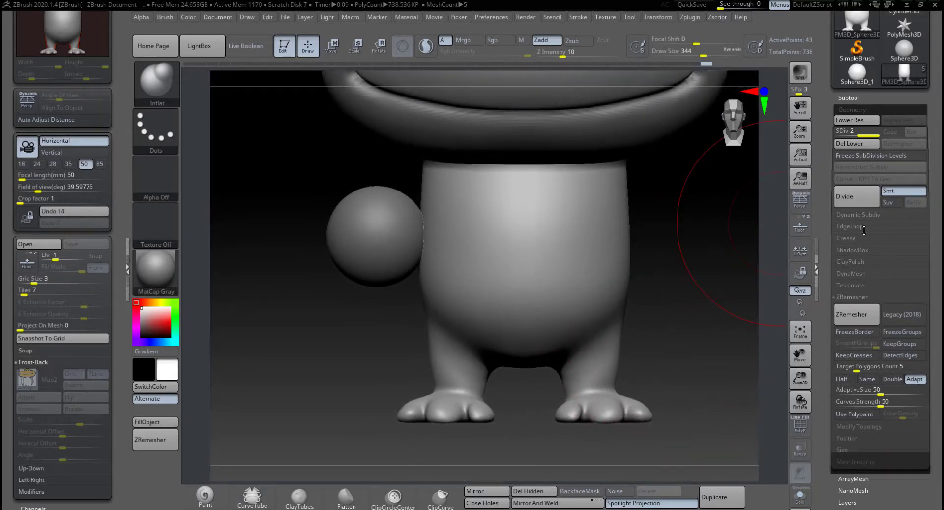
pyautogui.click(852, 196)
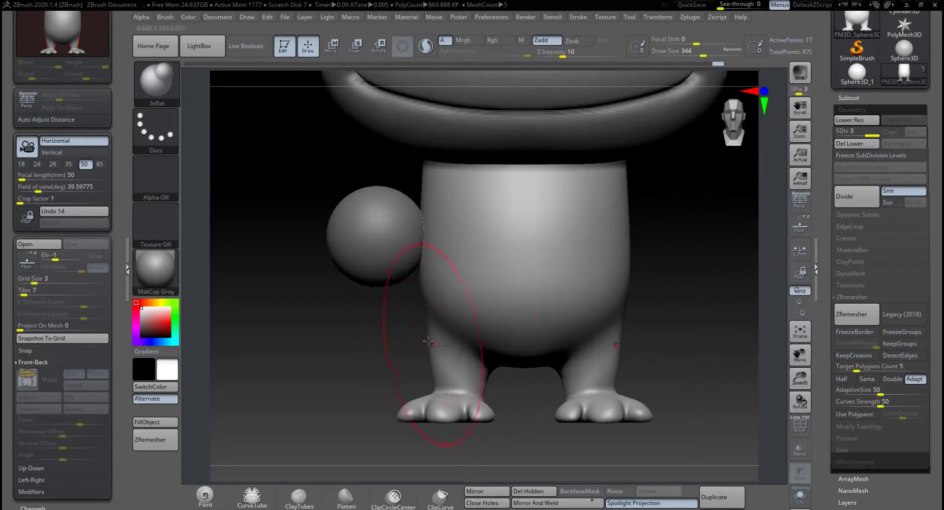
pyautogui.press('shift')
pyautogui.moveTo(364, 339); pyautogui.dragTo(419, 334)
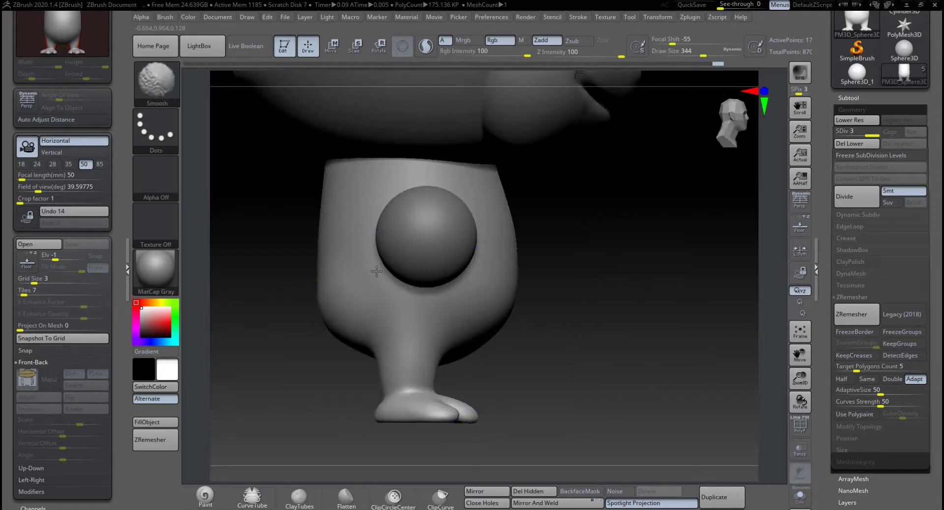
pyautogui.moveTo(429, 328)
pyautogui.mouseDown(button='right')
pyautogui.moveTo(621, 335)
pyautogui.moveTo(666, 308)
pyautogui.moveTo(683, 339)
pyautogui.moveTo(685, 295)
pyautogui.mouseUp(button='right')
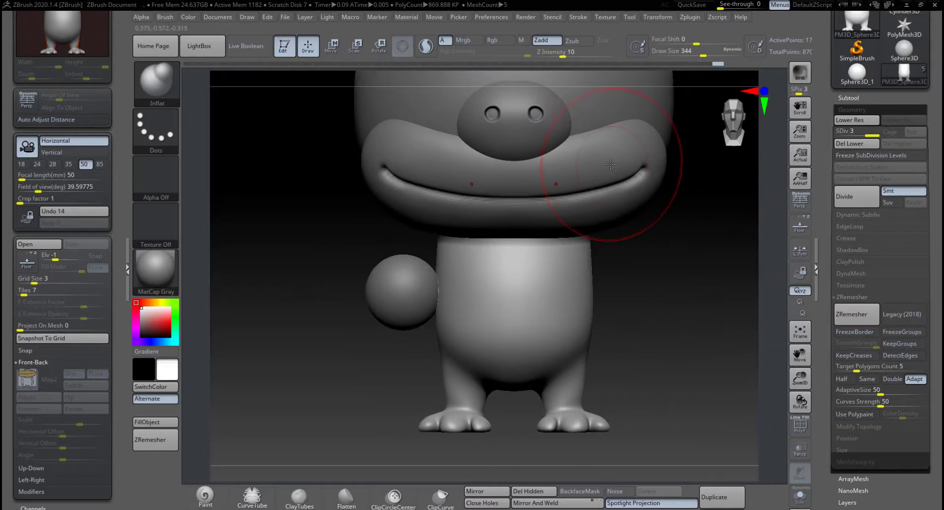
# Select the mouth piece, subdivide it to level 3, and open the subtool list.
pyautogui.keyDown('alt'); pyautogui.click(626, 180); pyautogui.keyUp('alt')
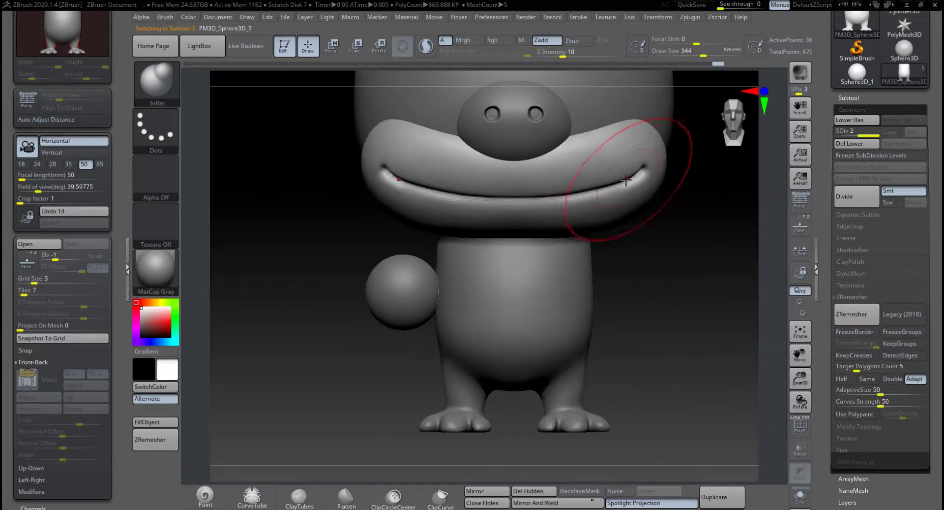
pyautogui.click(854, 197)
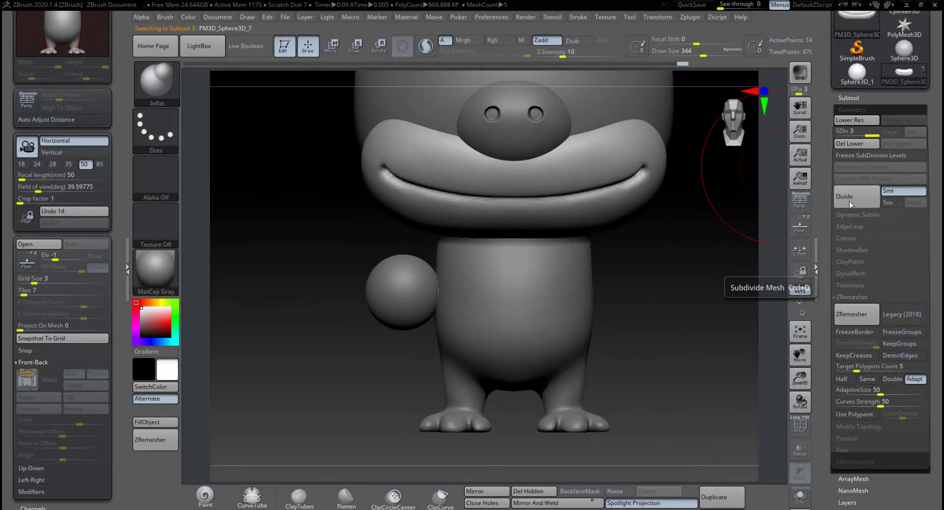
pyautogui.click(853, 98)
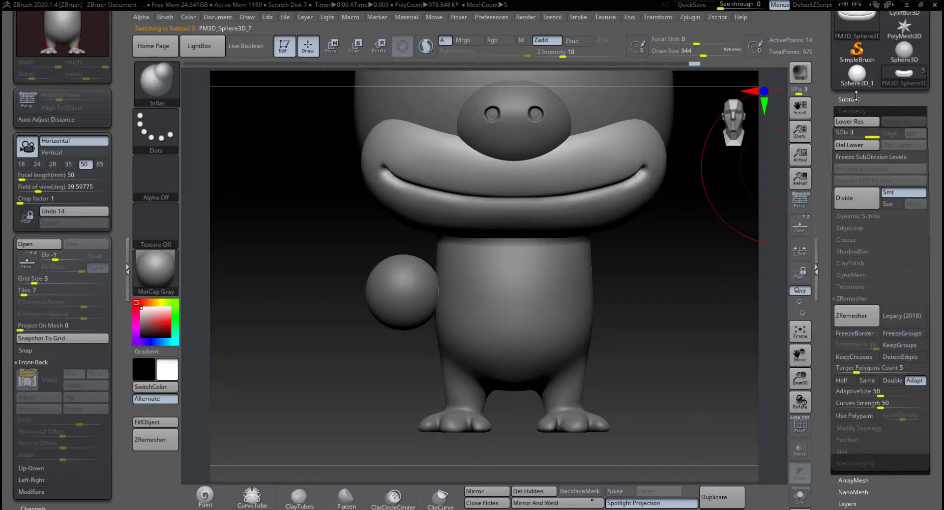
# Select the small sphere beside the torso and move it outward, clear of the body.
pyautogui.keyDown('alt'); pyautogui.click(412, 282); pyautogui.keyUp('alt')
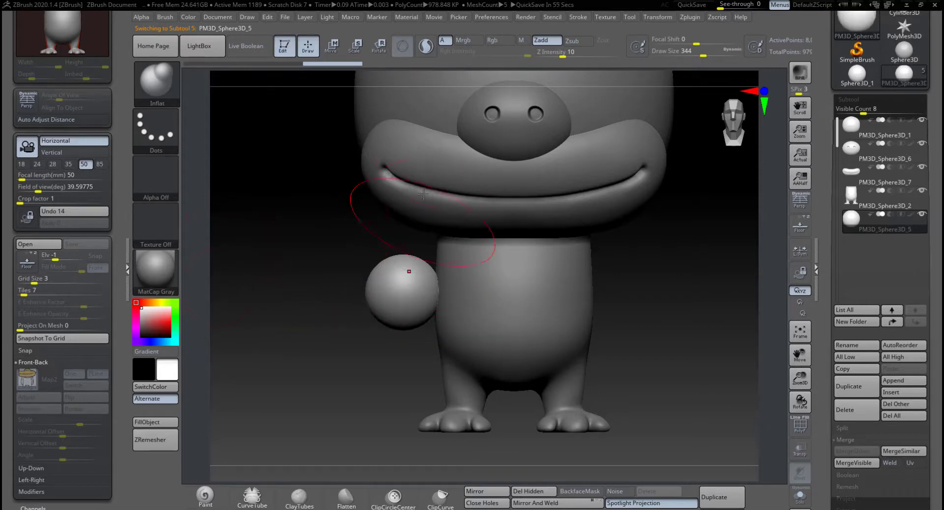
pyautogui.press('w')
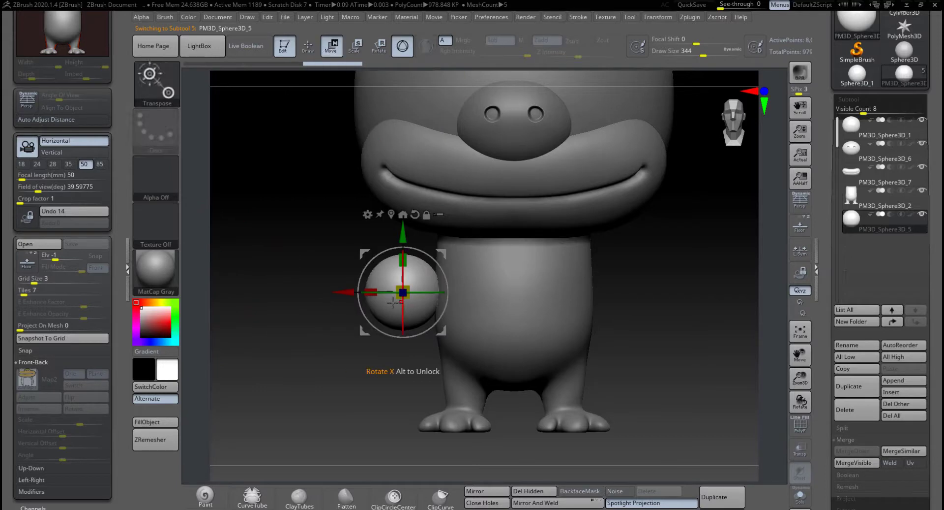
pyautogui.moveTo(403, 292); pyautogui.dragTo(386, 292)
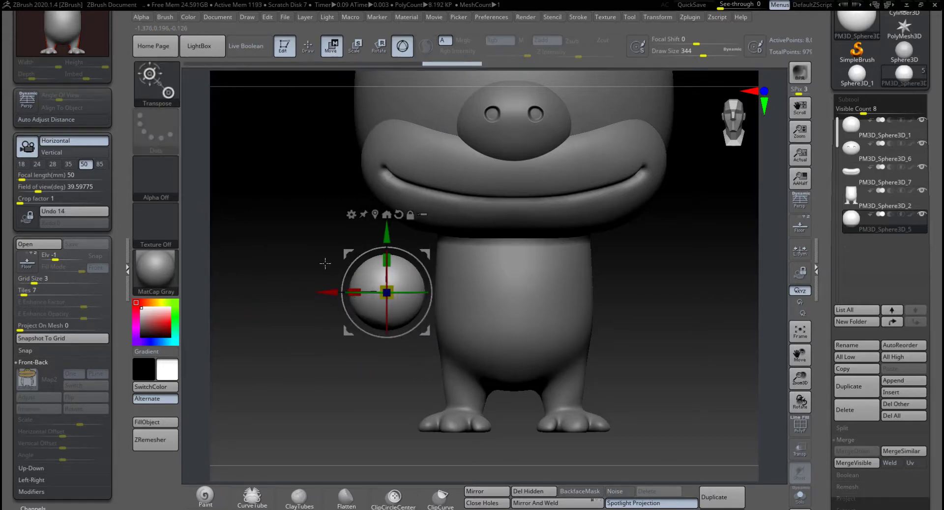
# Mask the sphere's lower half with MaskPen, stretch the upper half upward into a capsule, unmask it, and slim and lower it beside the torso.
pyautogui.click(173, 98)
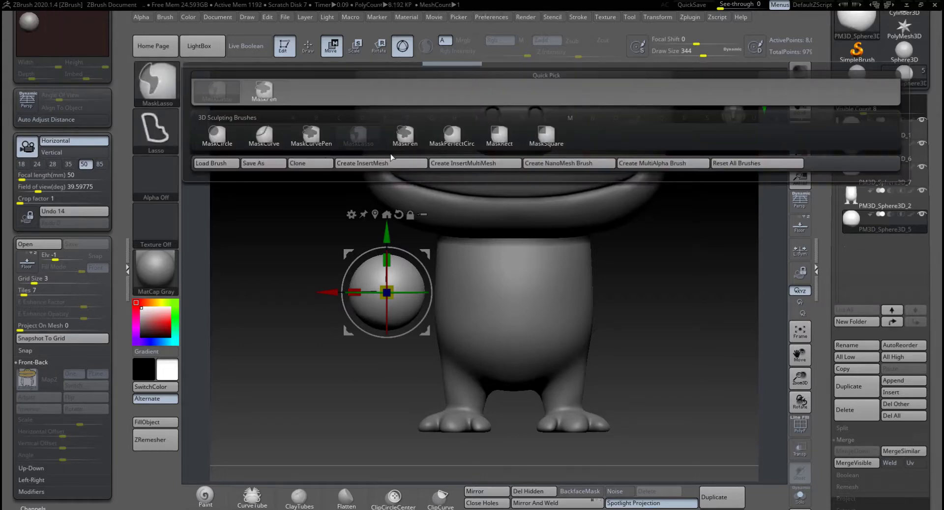
pyautogui.click(401, 143)
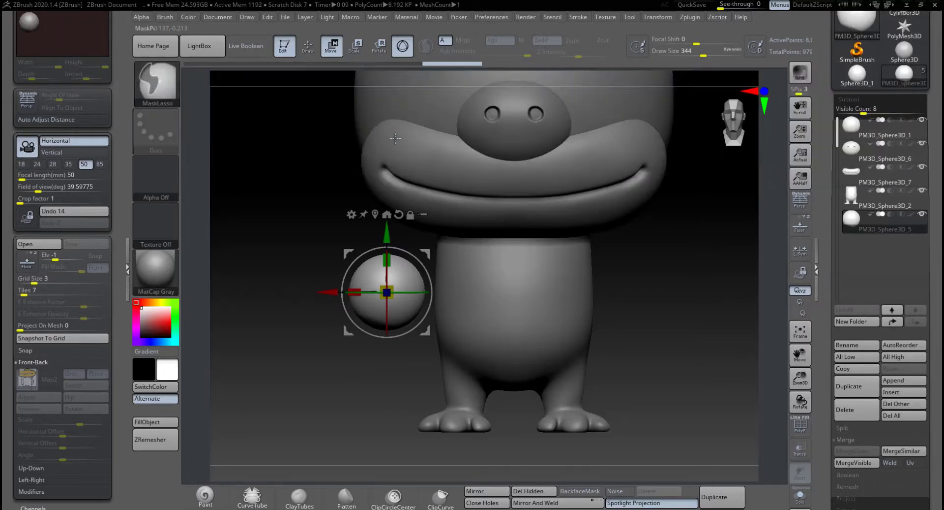
pyautogui.keyDown('ctrl'); pyautogui.moveTo(304, 286); pyautogui.dragTo(441, 347); pyautogui.keyUp('ctrl')
pyautogui.moveTo(387, 236)
pyautogui.mouseDown()
pyautogui.moveTo(396, 167)
pyautogui.moveTo(419, 166)
pyautogui.mouseUp()
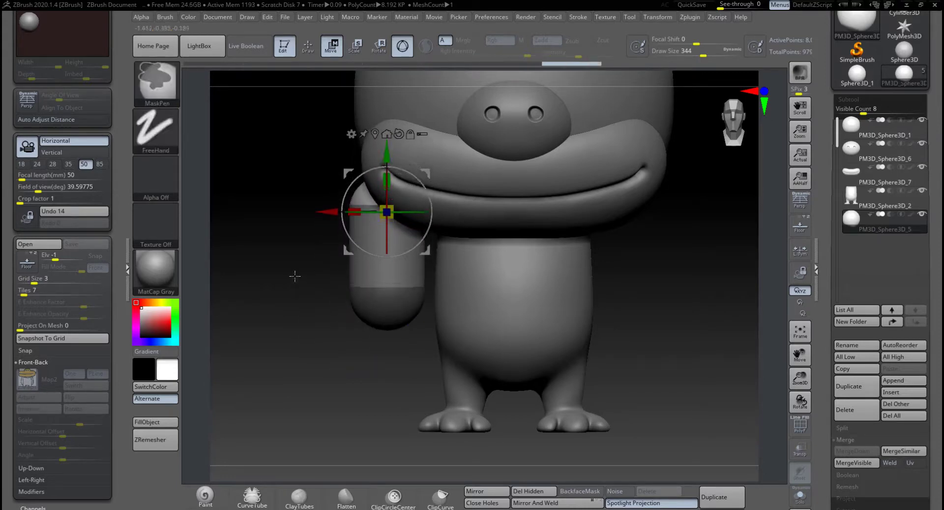
pyautogui.keyDown('ctrl'); pyautogui.click(305, 265); pyautogui.keyUp('ctrl')
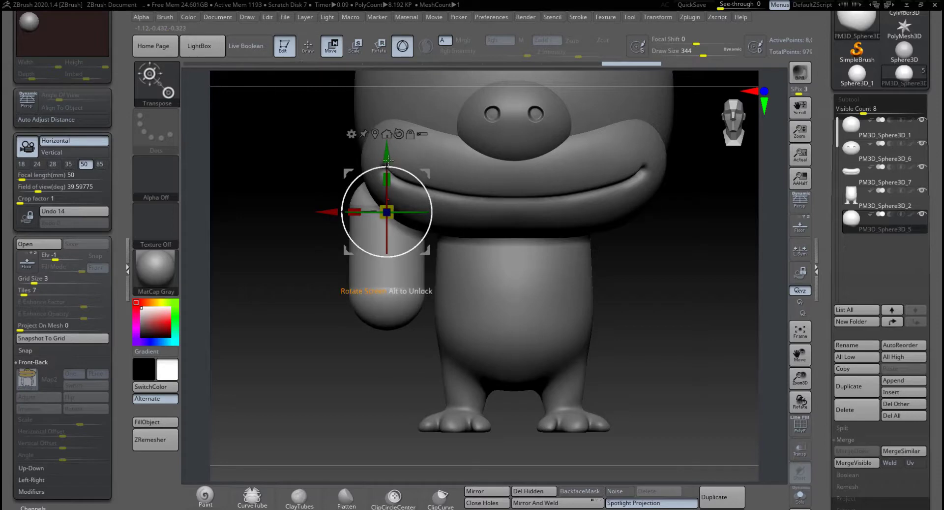
pyautogui.moveTo(408, 217); pyautogui.dragTo(388, 272)
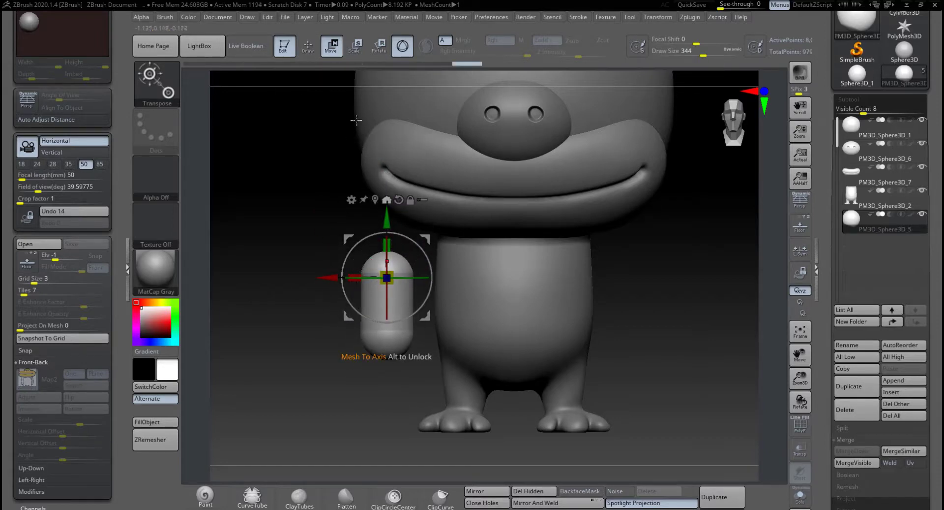
# Try smoothing the seams of the capsule arm at draw size 74.
pyautogui.press('q')
pyautogui.press('b')
pyautogui.press('i')
pyautogui.press('n')
pyautogui.press('space')
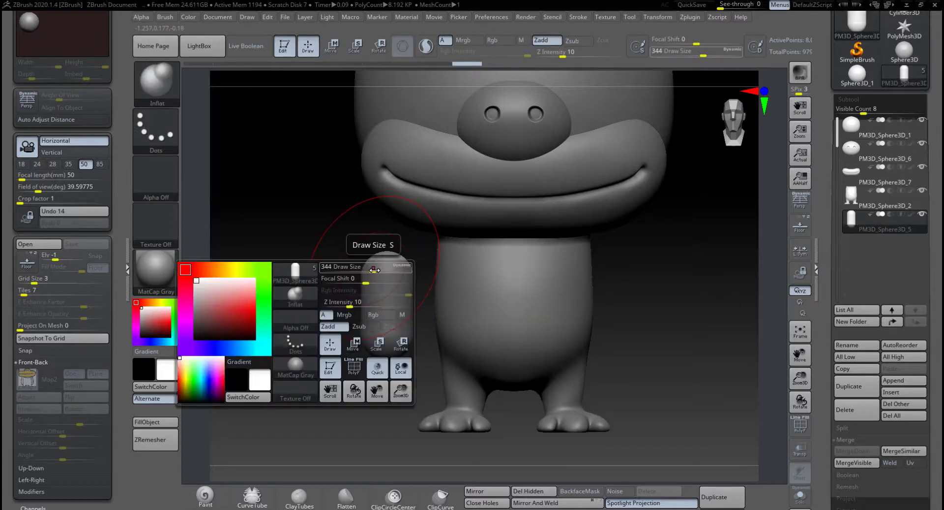
pyautogui.moveTo(376, 270); pyautogui.dragTo(362, 270)
pyautogui.press('shift')
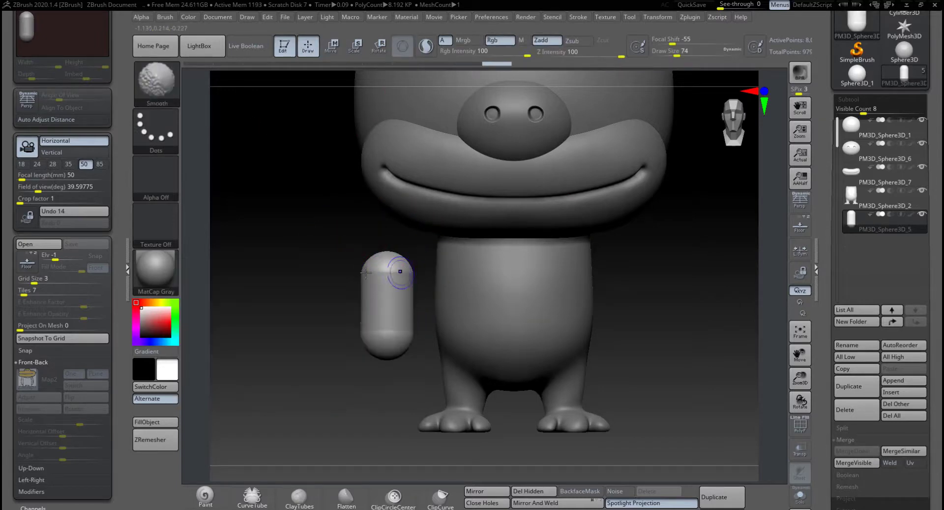
pyautogui.press('ctrl')
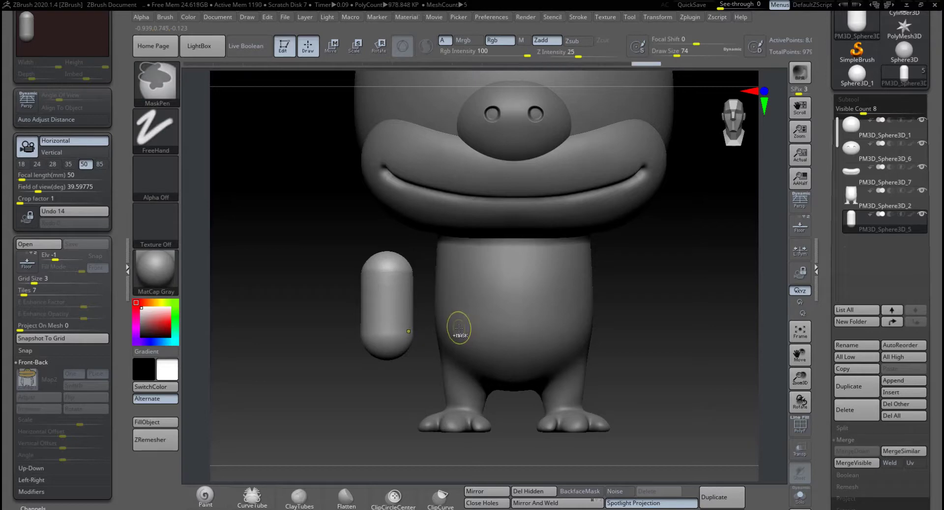
# Show the wireframe and undo the smoothing strokes on the capsule arm.
pyautogui.click(800, 424)
pyautogui.keyDown('alt'); pyautogui.moveTo(644, 342); pyautogui.dragTo(726, 342); pyautogui.keyUp('alt')
pyautogui.hotkey('ctrl', 'z')
pyautogui.hotkey('ctrl', 'z')
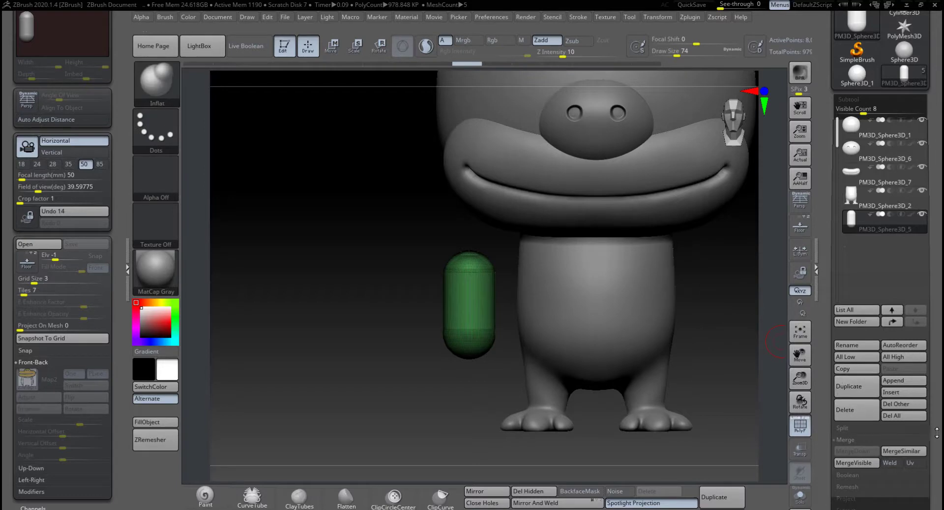
# Try rebuilding the capsule arm with ZRemesher, both as a single piece and mirrored, and undo each remesh.
pyautogui.moveTo(937, 433); pyautogui.dragTo(936, 241)
pyautogui.click(849, 338)
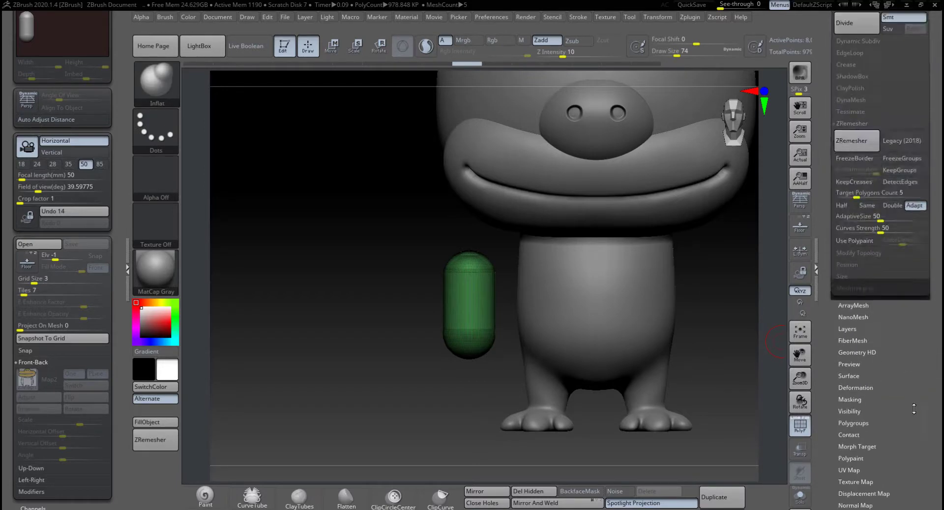
pyautogui.scroll(3, 914, 408)
pyautogui.click(861, 261)
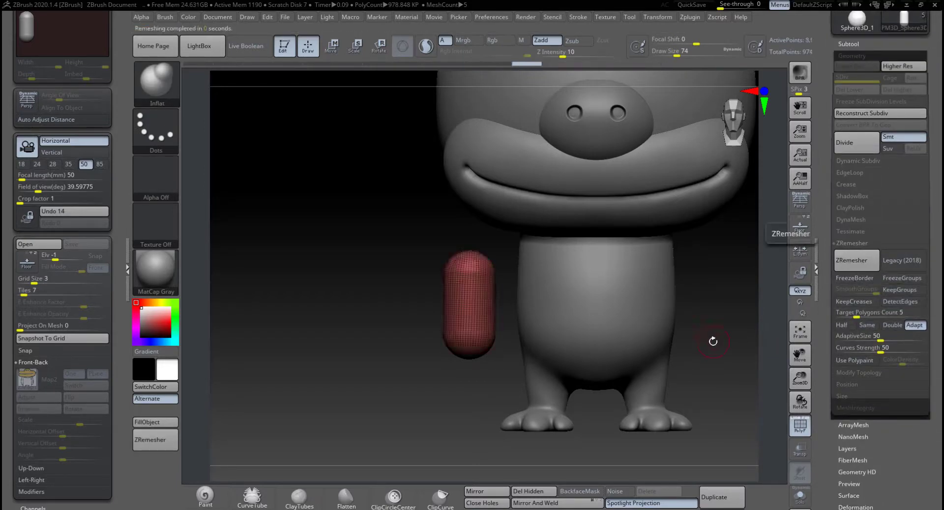
pyautogui.hotkey('ctrl', 'z')
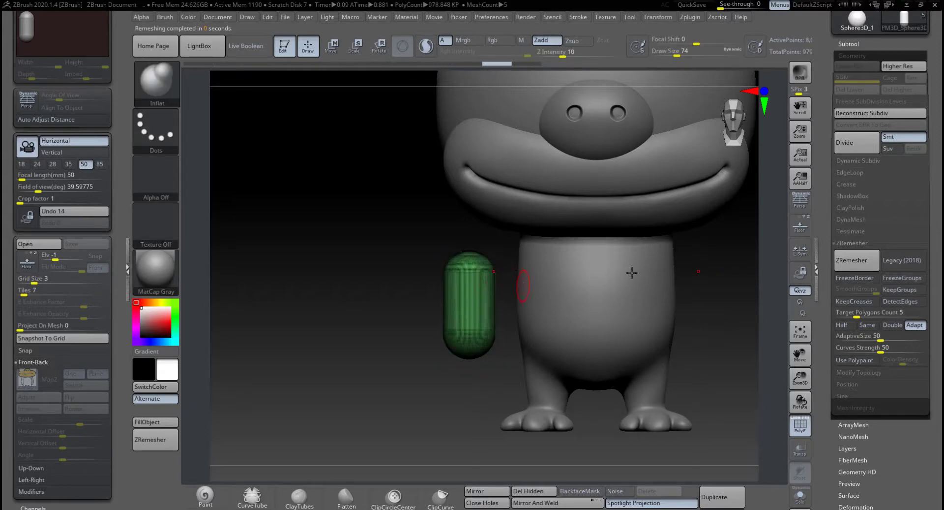
pyautogui.click(861, 263)
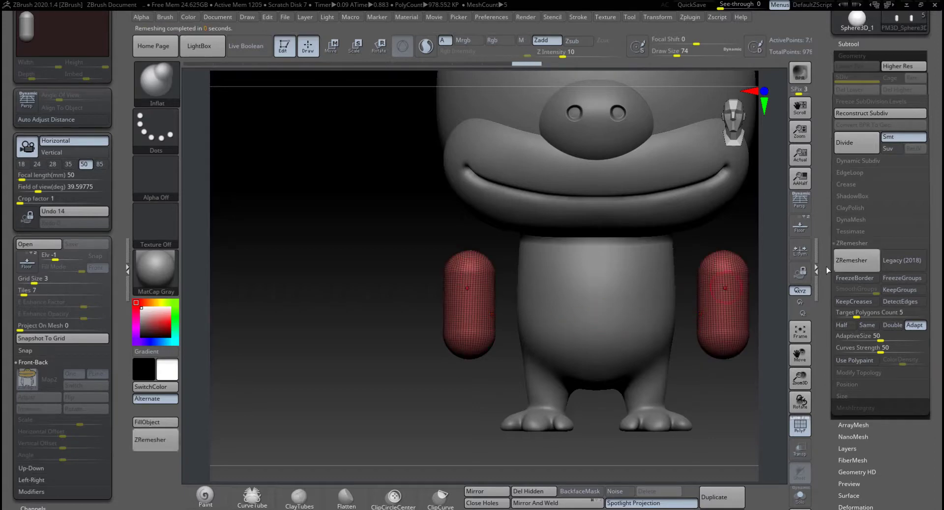
pyautogui.hotkey('ctrl', 'z')
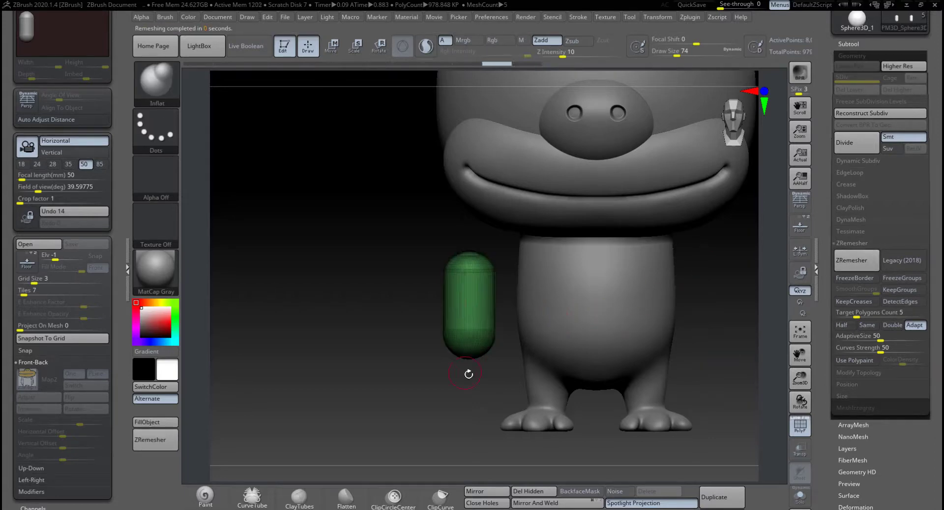
# ZRemesh the capsule arm with Target Polygons Count 5 as a single unmirrored piece and hide the wireframe.
pyautogui.moveTo(468, 374); pyautogui.dragTo(535, 333)
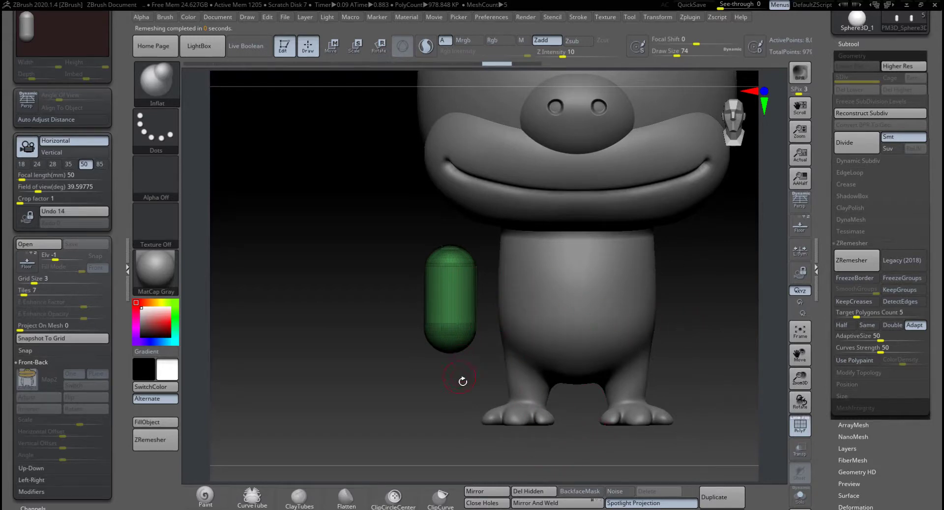
pyautogui.moveTo(462, 381); pyautogui.dragTo(780, 299)
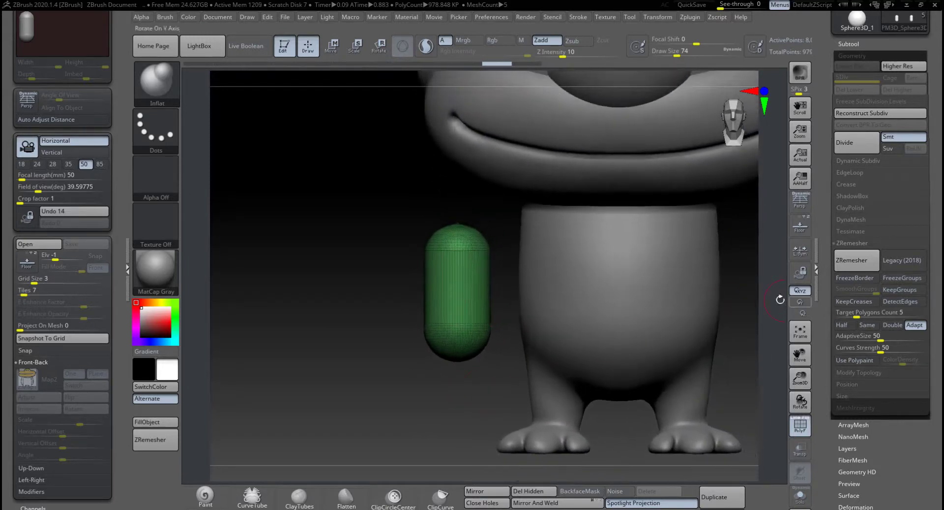
pyautogui.keyDown('alt'); pyautogui.moveTo(495, 368); pyautogui.dragTo(393, 364); pyautogui.keyUp('alt')
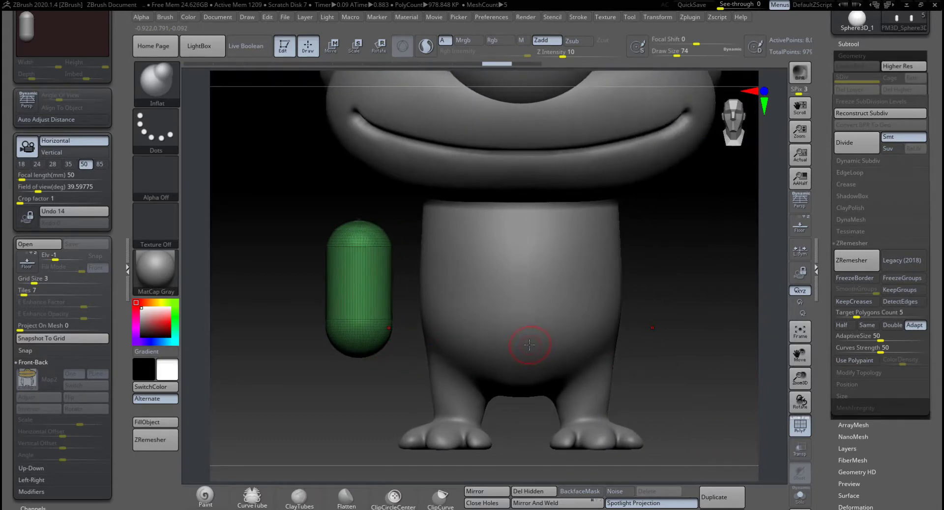
pyautogui.click(854, 264)
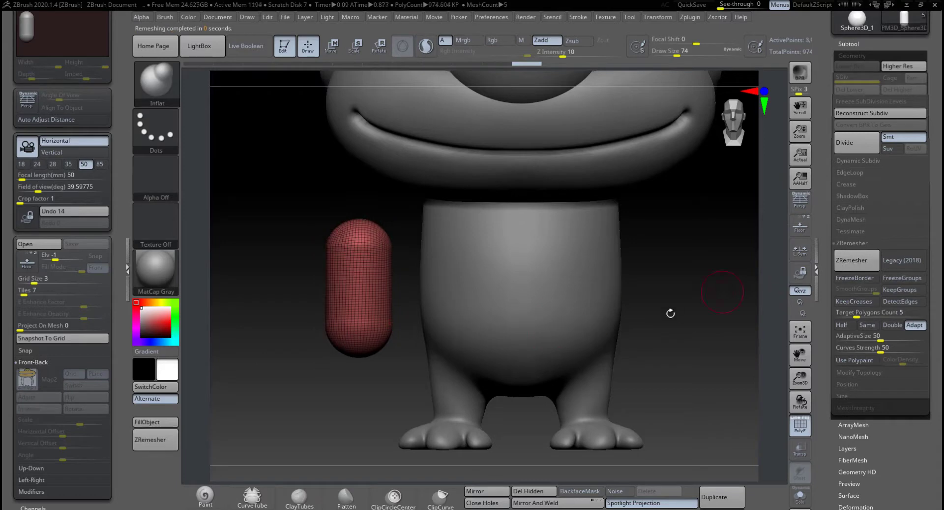
pyautogui.click(801, 426)
# Set the draw size to 154 and smooth the remeshed capsule arm on its front and back.
pyautogui.keyDown('alt'); pyautogui.moveTo(401, 397); pyautogui.dragTo(516, 418); pyautogui.keyUp('alt')
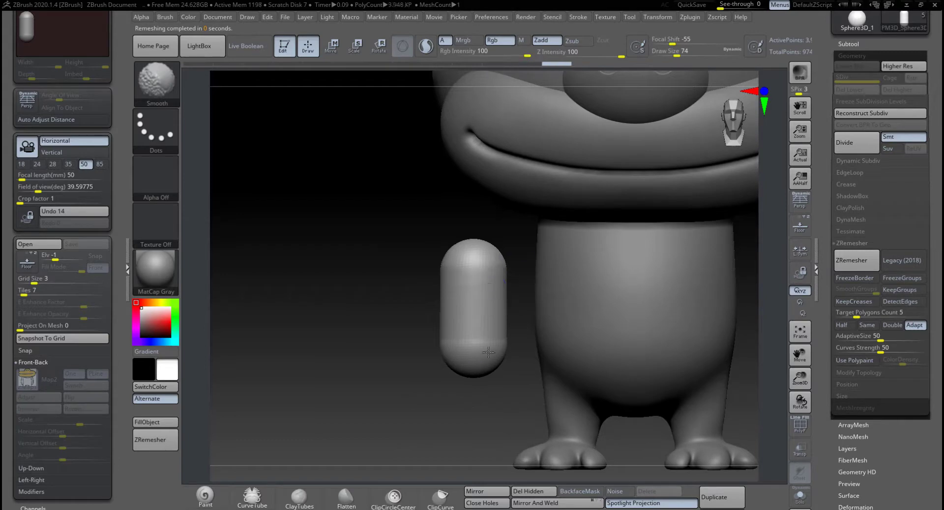
pyautogui.press('space')
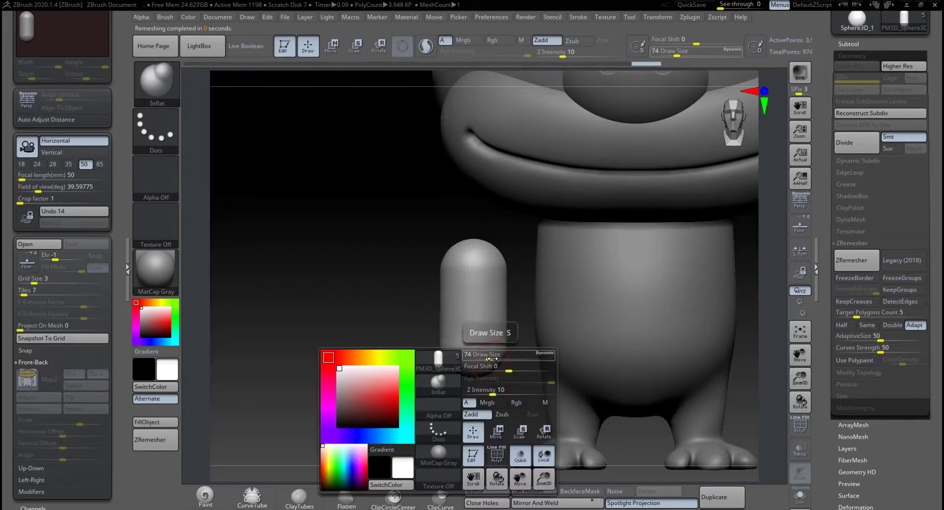
pyautogui.moveTo(481, 349); pyautogui.dragTo(498, 343)
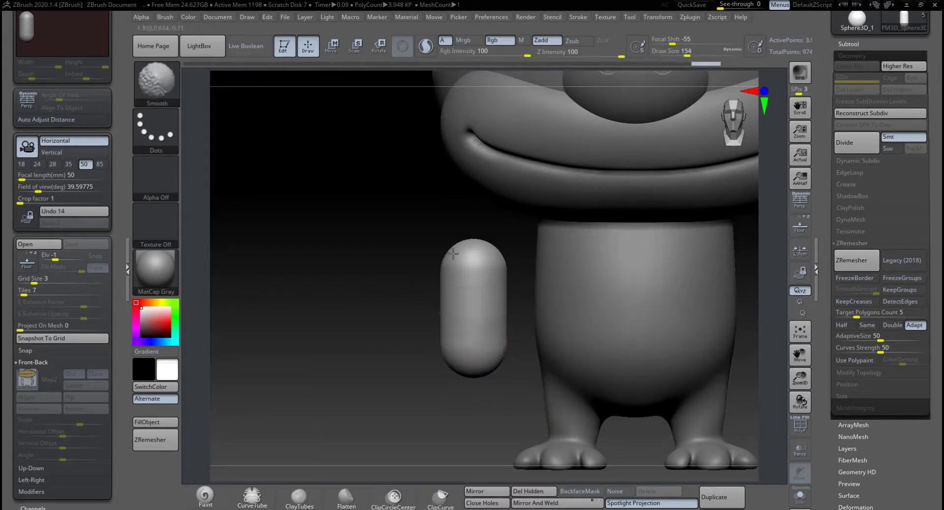
pyautogui.keyDown('shift'); pyautogui.moveTo(453, 253); pyautogui.dragTo(456, 270); pyautogui.keyUp('shift')
pyautogui.moveTo(391, 332); pyautogui.dragTo(521, 327)
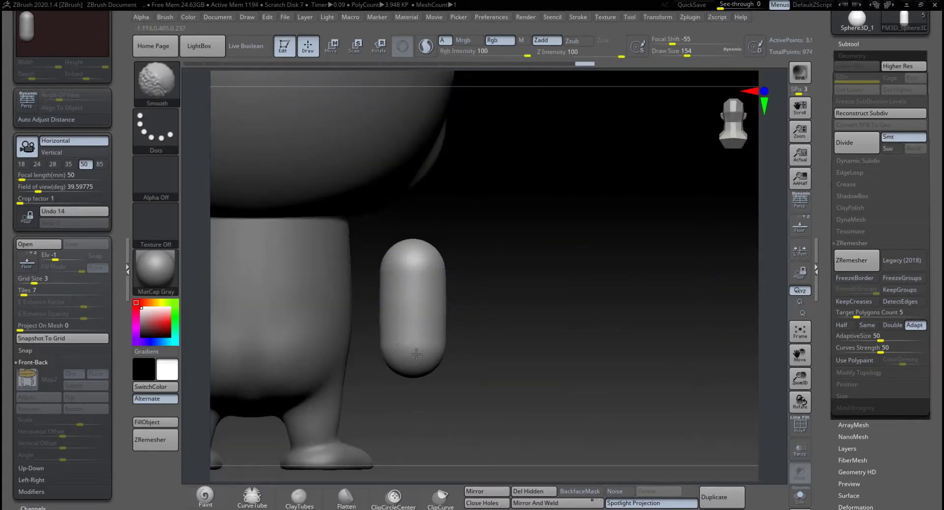
pyautogui.moveTo(525, 267); pyautogui.dragTo(376, 310)
pyautogui.moveTo(324, 394)
pyautogui.keyDown('shift'); pyautogui.mouseDown()
pyautogui.moveTo(400, 388)
pyautogui.moveTo(396, 263)
pyautogui.moveTo(443, 273)
pyautogui.mouseUp(); pyautogui.keyUp('shift')
# Place the transform gizmo at the capsule arm's lower end and scale the arm up slightly from there.
pyautogui.click(336, 51)
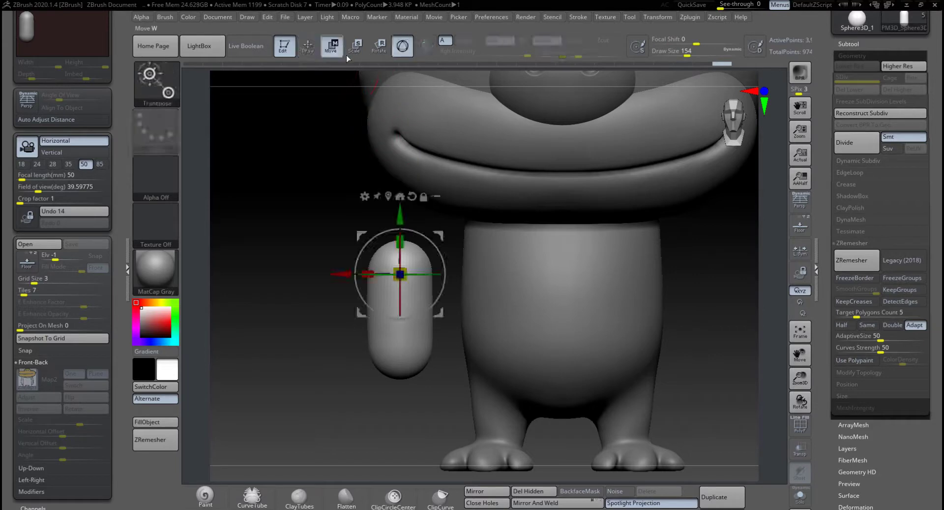
pyautogui.keyDown('alt'); pyautogui.moveTo(404, 215); pyautogui.dragTo(405, 305); pyautogui.keyUp('alt')
pyautogui.moveTo(400, 358)
pyautogui.mouseDown()
pyautogui.moveTo(411, 352)
pyautogui.moveTo(402, 356)
pyautogui.mouseUp()
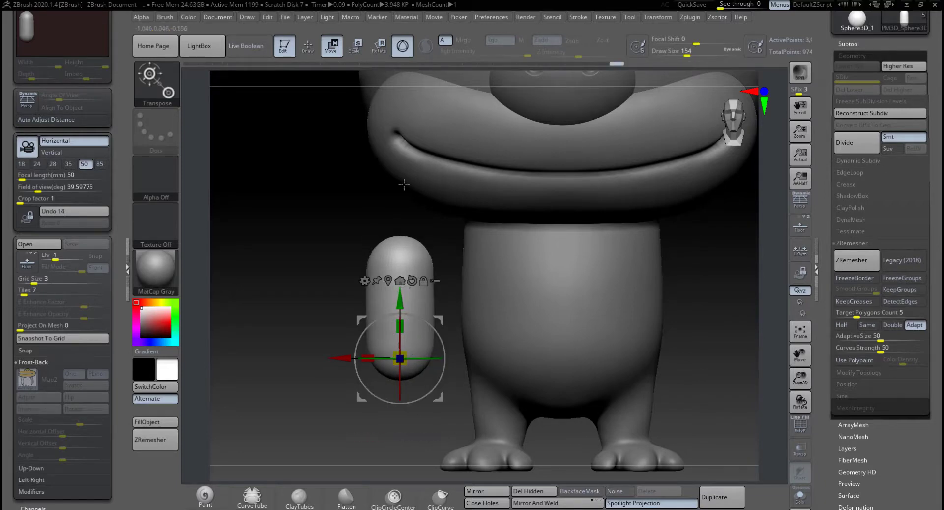
# Mask the lower half of the capsule arm all the way round and blur the mask's edge.
pyautogui.press('q')
pyautogui.press('ctrl')
pyautogui.moveTo(389, 367)
pyautogui.keyDown('ctrl'); pyautogui.mouseDown()
pyautogui.moveTo(372, 372)
pyautogui.moveTo(376, 358)
pyautogui.mouseUp(); pyautogui.keyUp('ctrl')
pyautogui.moveTo(314, 382)
pyautogui.mouseDown()
pyautogui.moveTo(363, 380)
pyautogui.moveTo(353, 355)
pyautogui.moveTo(368, 351)
pyautogui.mouseUp()
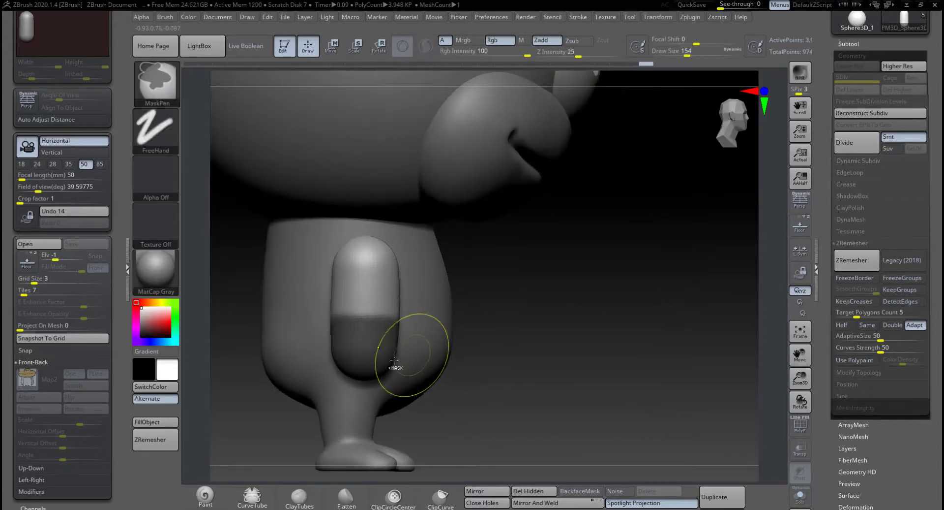
pyautogui.moveTo(519, 358); pyautogui.dragTo(400, 352)
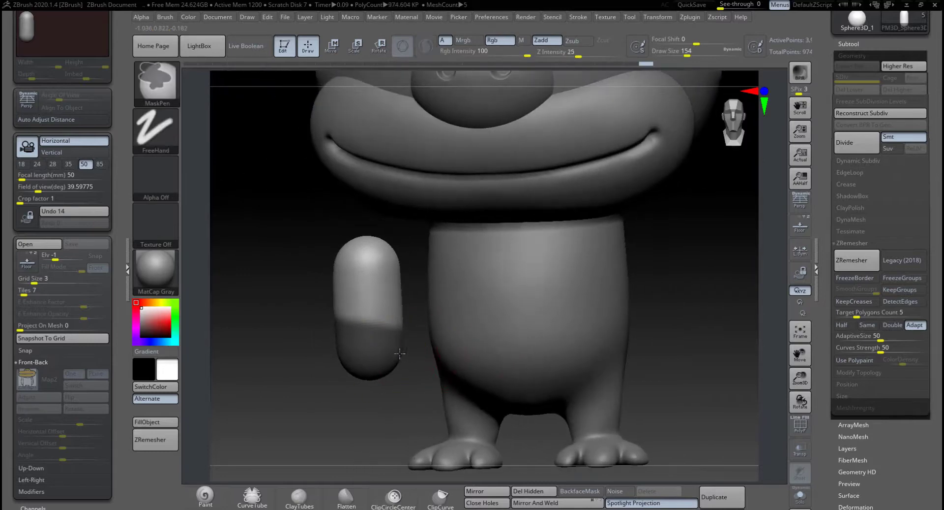
pyautogui.moveTo(378, 389)
pyautogui.mouseDown()
pyautogui.moveTo(401, 388)
pyautogui.moveTo(391, 382)
pyautogui.mouseUp()
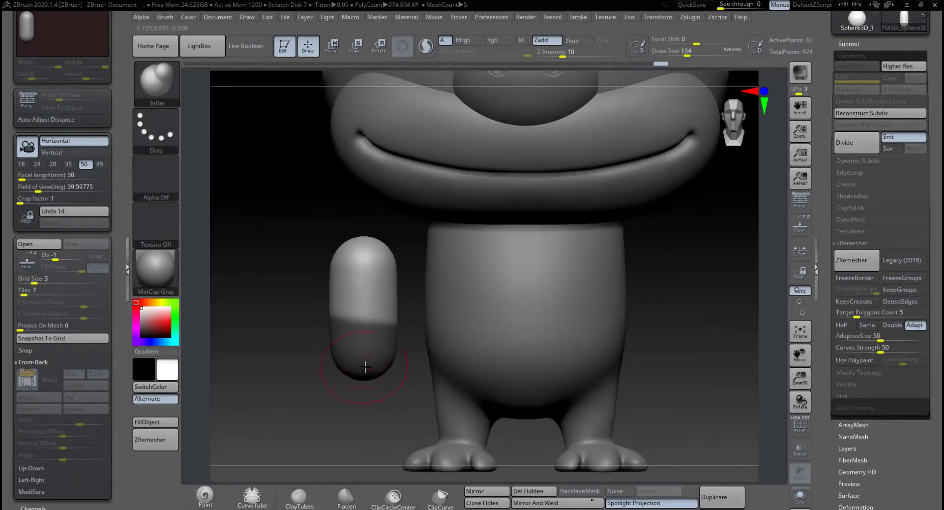
pyautogui.keyDown('ctrl'); pyautogui.click(365, 365); pyautogui.keyUp('ctrl')
pyautogui.keyDown('ctrl'); pyautogui.click(368, 364); pyautogui.keyUp('ctrl')
pyautogui.keyDown('ctrl'); pyautogui.click(365, 365); pyautogui.keyUp('ctrl')
pyautogui.keyDown('ctrl'); pyautogui.click(365, 364); pyautogui.keyUp('ctrl')
pyautogui.keyDown('ctrl'); pyautogui.click(366, 365); pyautogui.keyUp('ctrl')
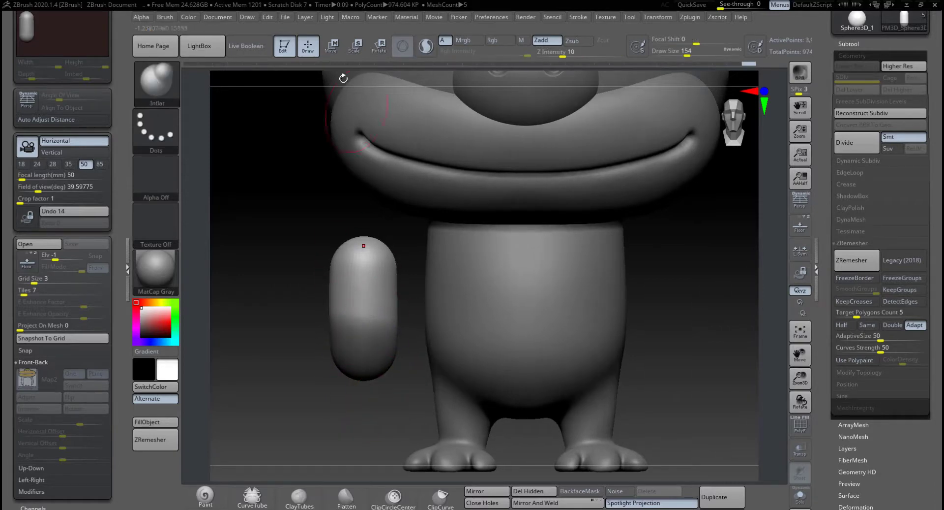
# Move the gizmo to the capsule arm's unmasked upper half and narrow that half in width and depth.
pyautogui.click(331, 46)
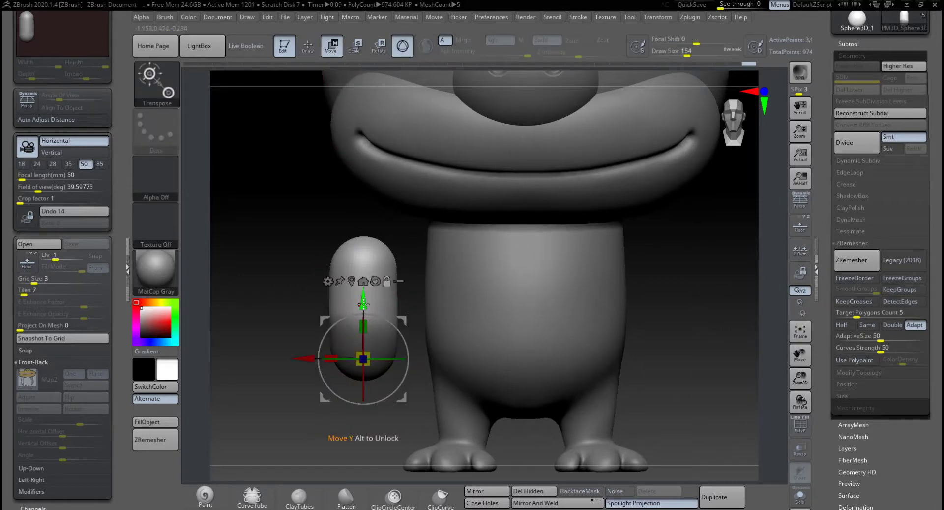
pyautogui.keyDown('alt'); pyautogui.moveTo(363, 298); pyautogui.dragTo(363, 220); pyautogui.keyUp('alt')
pyautogui.moveTo(331, 280); pyautogui.dragTo(341, 277)
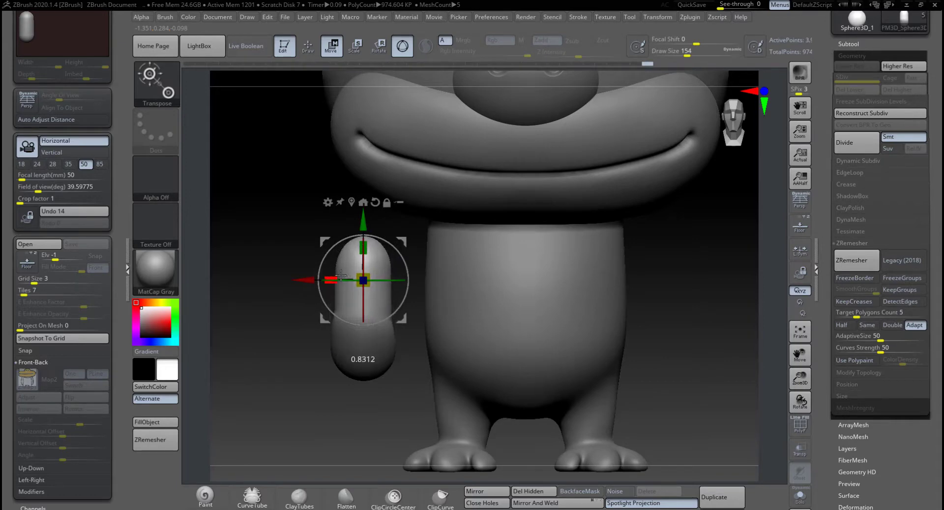
pyautogui.moveTo(341, 275); pyautogui.dragTo(338, 275)
pyautogui.moveTo(287, 311); pyautogui.dragTo(322, 310)
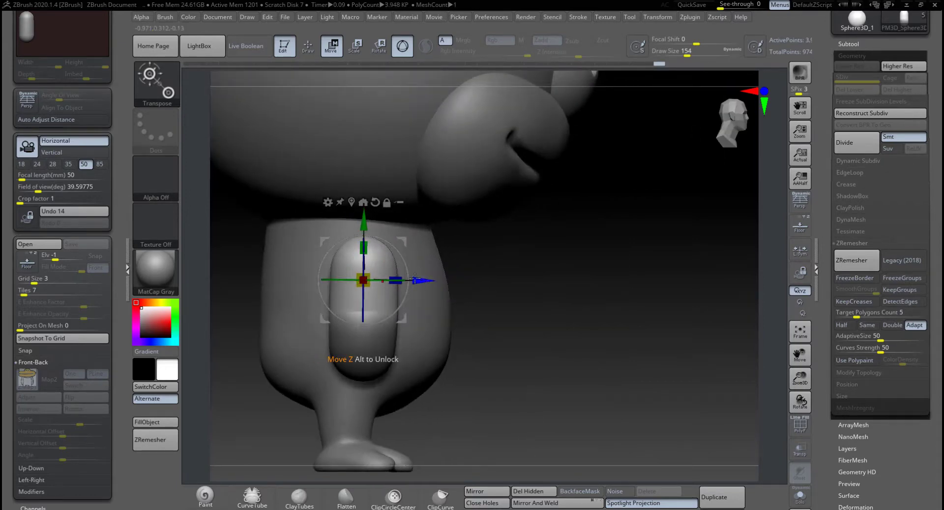
pyautogui.moveTo(395, 280); pyautogui.dragTo(388, 279)
pyautogui.moveTo(522, 294); pyautogui.dragTo(460, 294)
pyautogui.moveTo(332, 279); pyautogui.dragTo(336, 279)
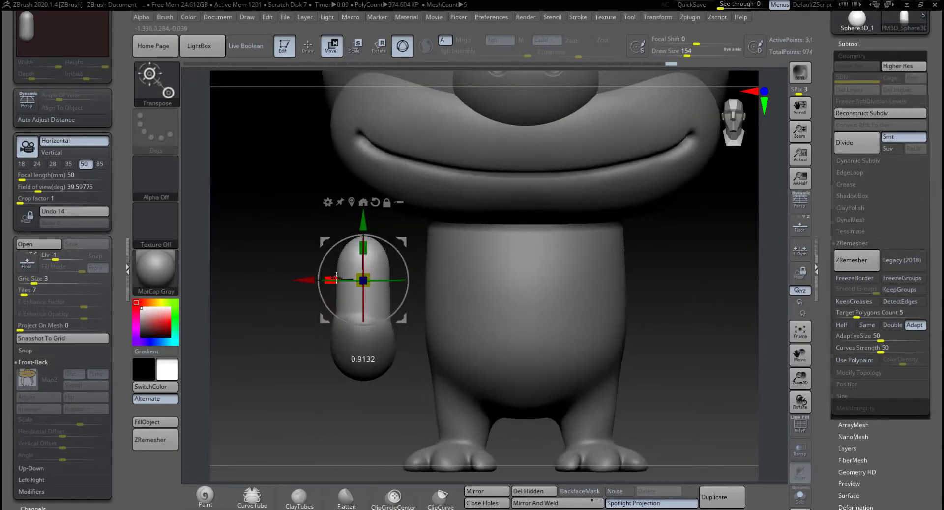
# Clear the mask from the capsule arm and smooth its lower end in Draw mode.
pyautogui.keyDown('ctrl'); pyautogui.moveTo(305, 306); pyautogui.dragTo(301, 312); pyautogui.keyUp('ctrl')
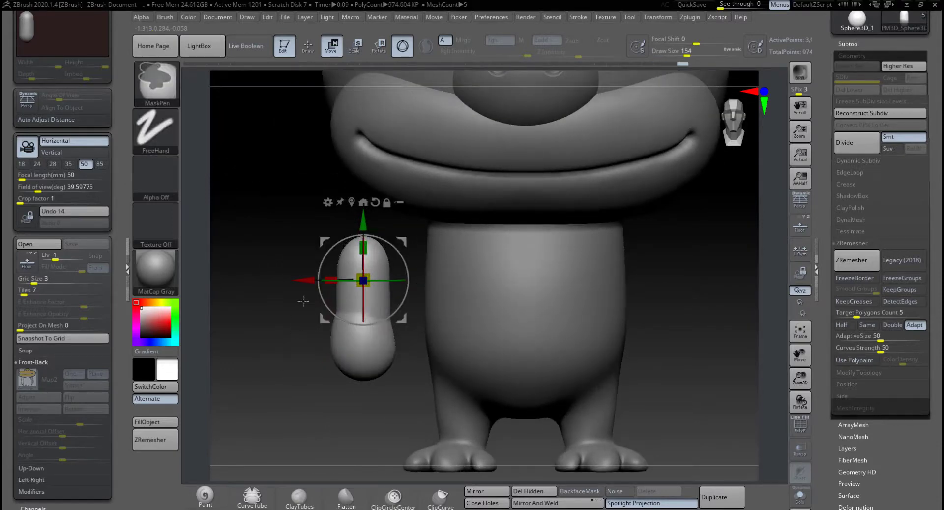
pyautogui.click(307, 47)
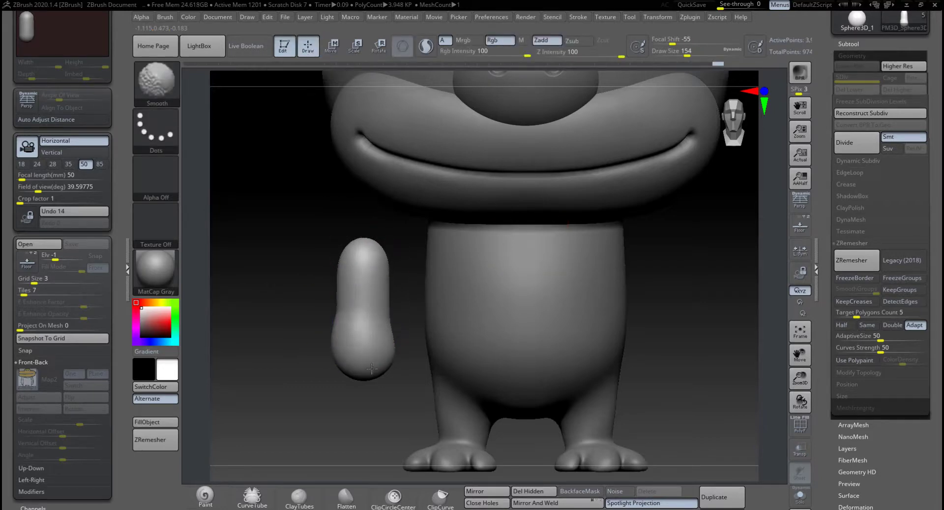
pyautogui.moveTo(372, 383)
pyautogui.mouseDown()
pyautogui.moveTo(341, 394)
pyautogui.moveTo(355, 377)
pyautogui.mouseUp()
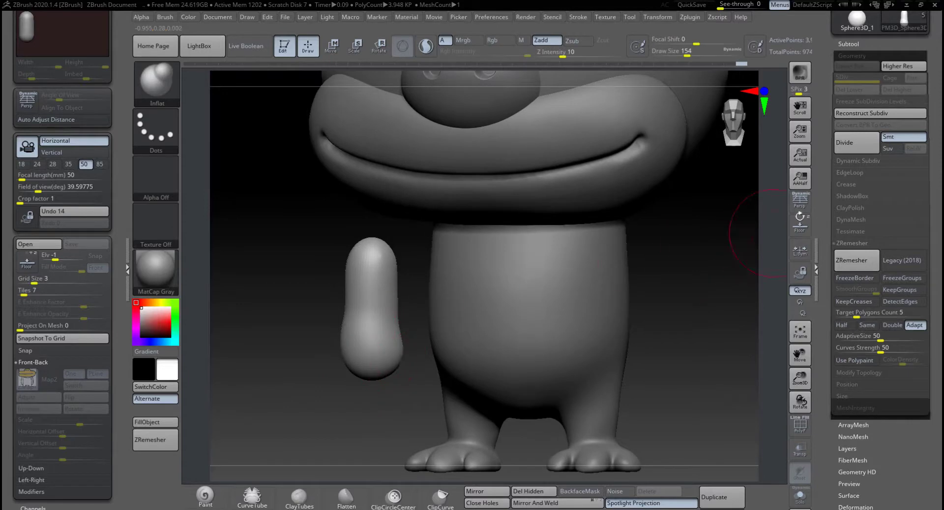
# Isolate the arm subtool PM3D_Sphere3D_5 by hiding all the other subtools.
pyautogui.click(850, 44)
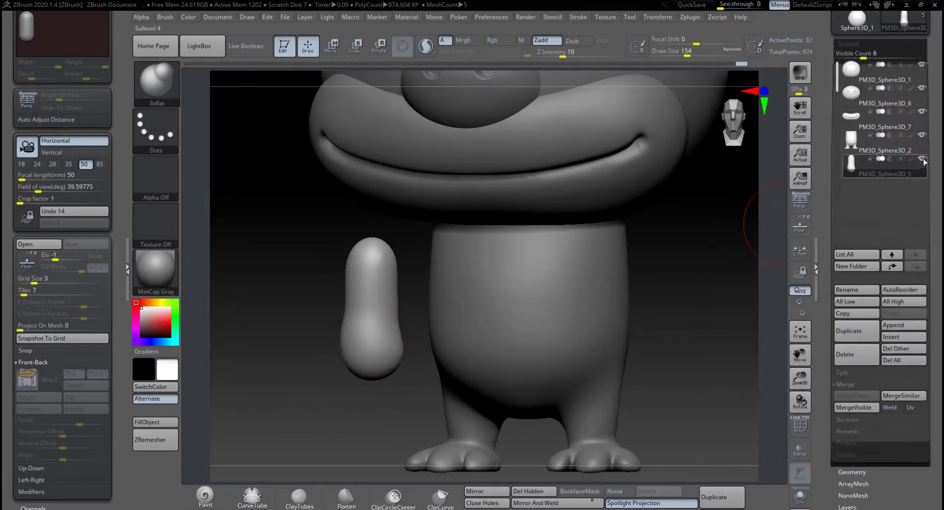
pyautogui.moveTo(924, 161)
pyautogui.press('shift')
pyautogui.keyDown('shift'); pyautogui.click(924, 161); pyautogui.keyUp('shift')
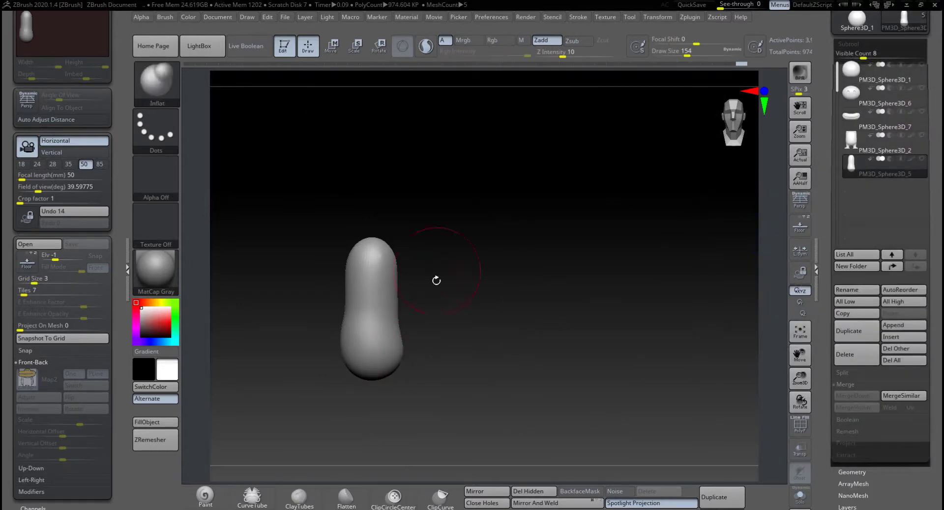
# Smooth the isolated arm from the front, side and back to even out its taper.
pyautogui.moveTo(437, 278); pyautogui.dragTo(408, 333)
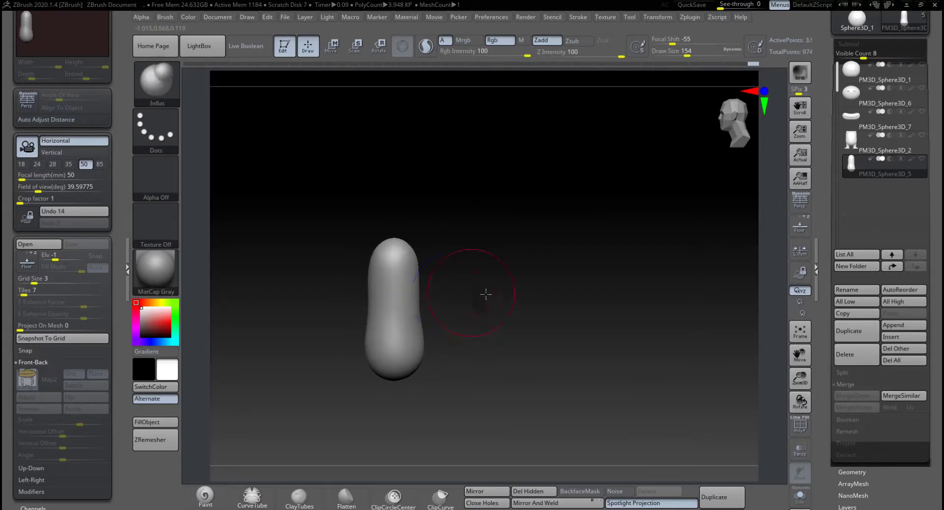
pyautogui.moveTo(485, 295); pyautogui.dragTo(363, 304)
pyautogui.moveTo(452, 298); pyautogui.dragTo(556, 295)
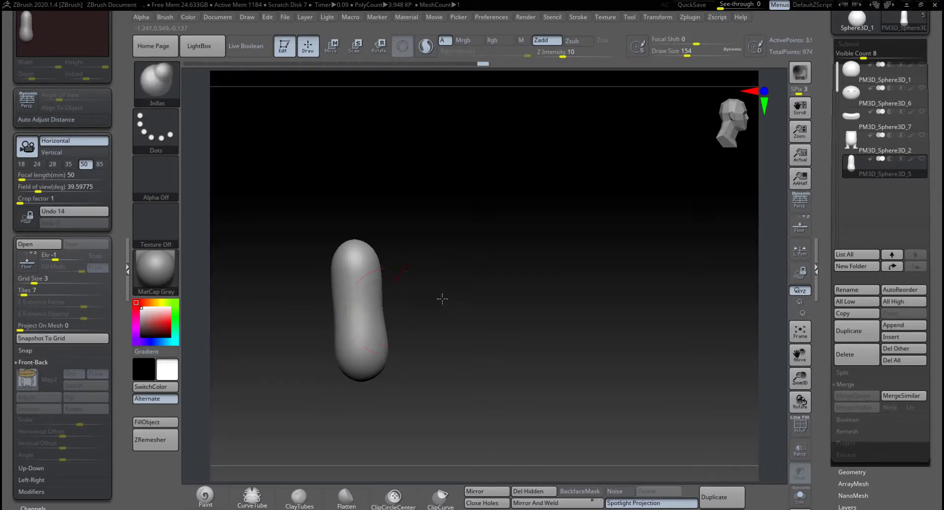
pyautogui.moveTo(441, 297)
pyautogui.mouseDown()
pyautogui.moveTo(384, 267)
pyautogui.moveTo(413, 279)
pyautogui.moveTo(404, 278)
pyautogui.mouseUp()
pyautogui.moveTo(479, 261); pyautogui.dragTo(445, 274)
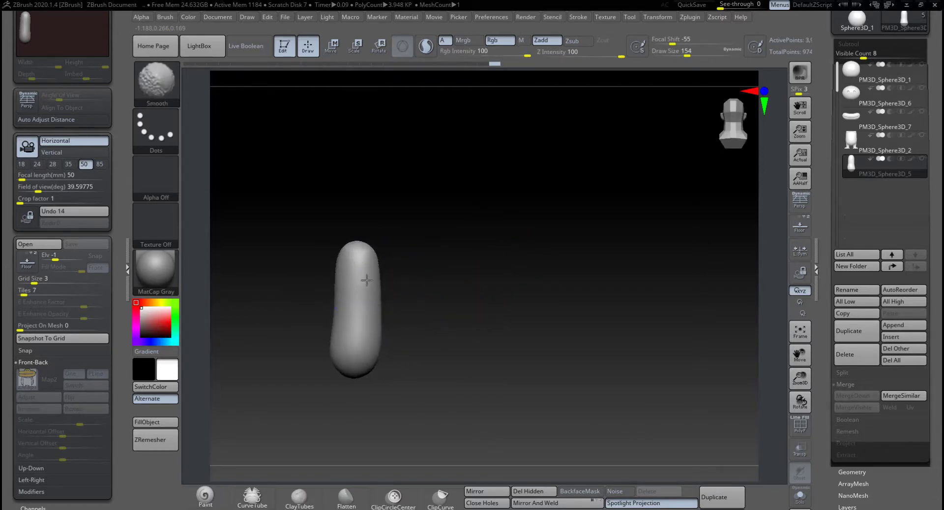
pyautogui.moveTo(455, 309)
pyautogui.mouseDown()
pyautogui.moveTo(462, 314)
pyautogui.moveTo(451, 316)
pyautogui.mouseUp()
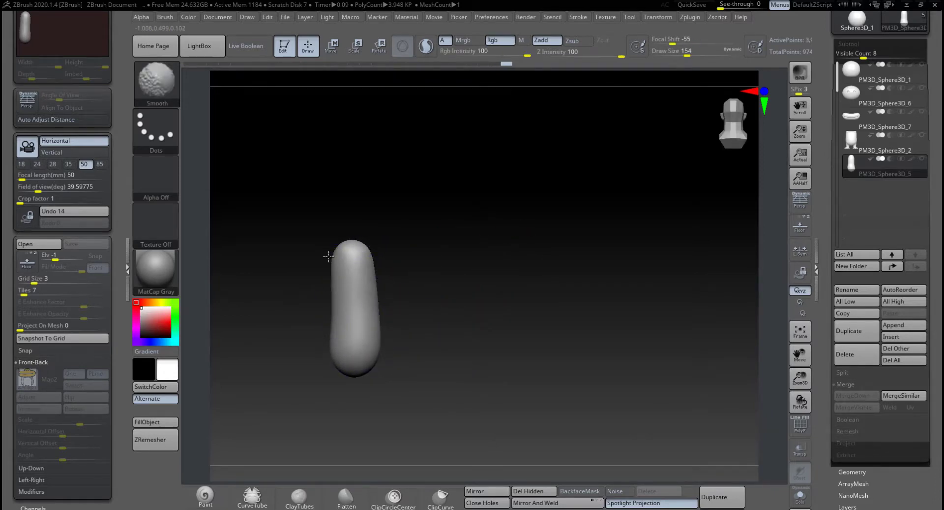
pyautogui.moveTo(329, 256); pyautogui.dragTo(489, 268)
pyautogui.moveTo(347, 293); pyautogui.dragTo(615, 283)
pyautogui.moveTo(538, 286)
pyautogui.mouseDown()
pyautogui.moveTo(575, 285)
pyautogui.moveTo(508, 243)
pyautogui.mouseUp()
# Thin the arm in depth while making it slightly wider and longer, and show the other subtools again.
pyautogui.click(356, 47)
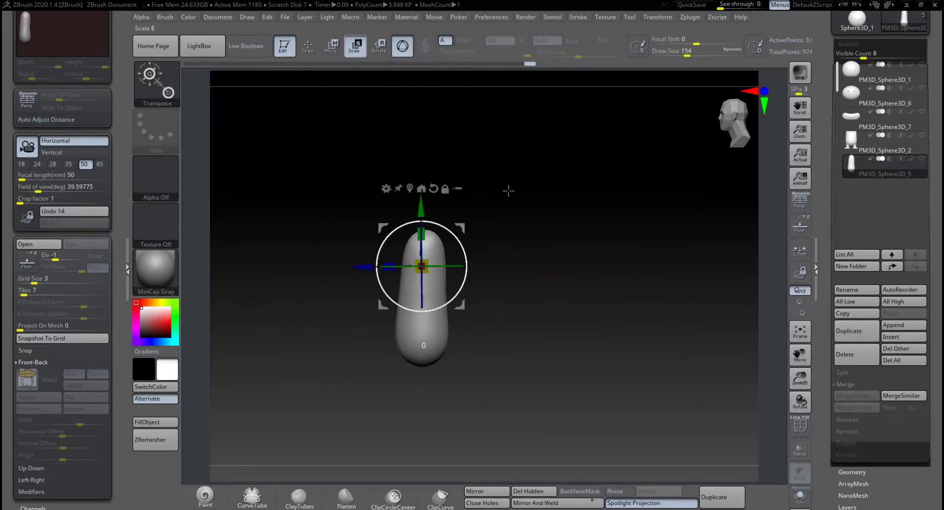
pyautogui.moveTo(390, 266); pyautogui.dragTo(412, 265)
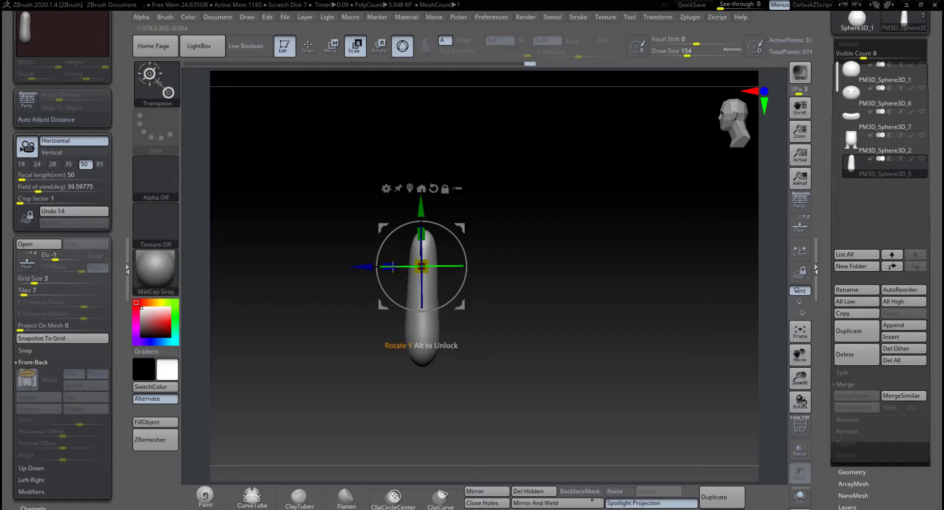
pyautogui.moveTo(522, 289); pyautogui.dragTo(552, 289)
pyautogui.moveTo(394, 266); pyautogui.dragTo(390, 265)
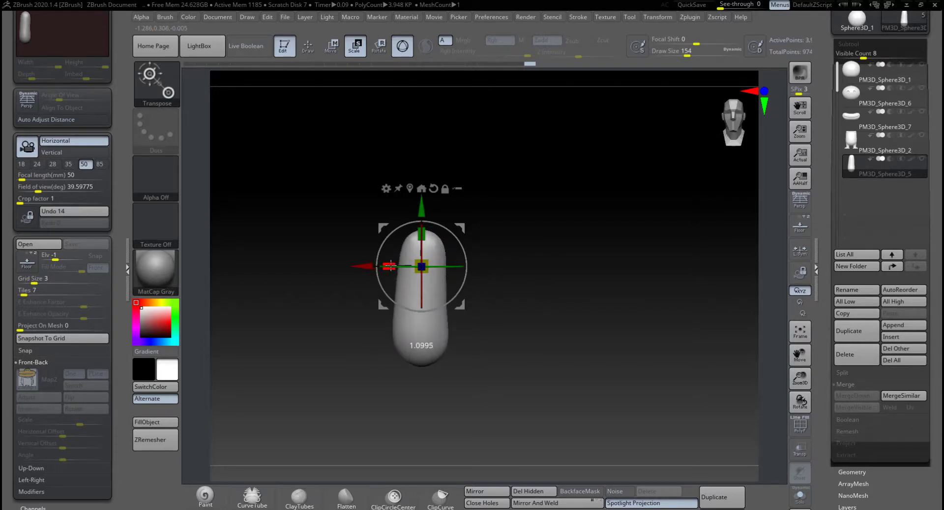
pyautogui.moveTo(422, 234); pyautogui.dragTo(422, 228)
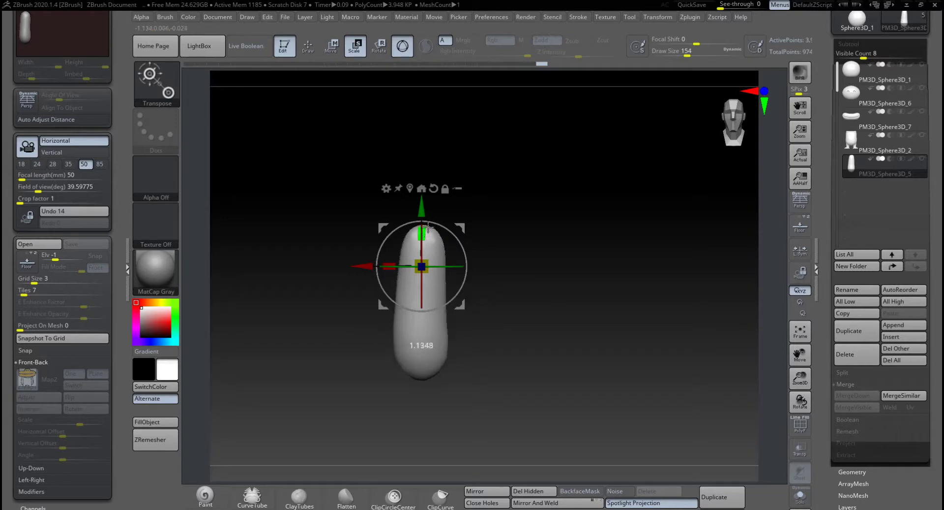
pyautogui.moveTo(923, 163)
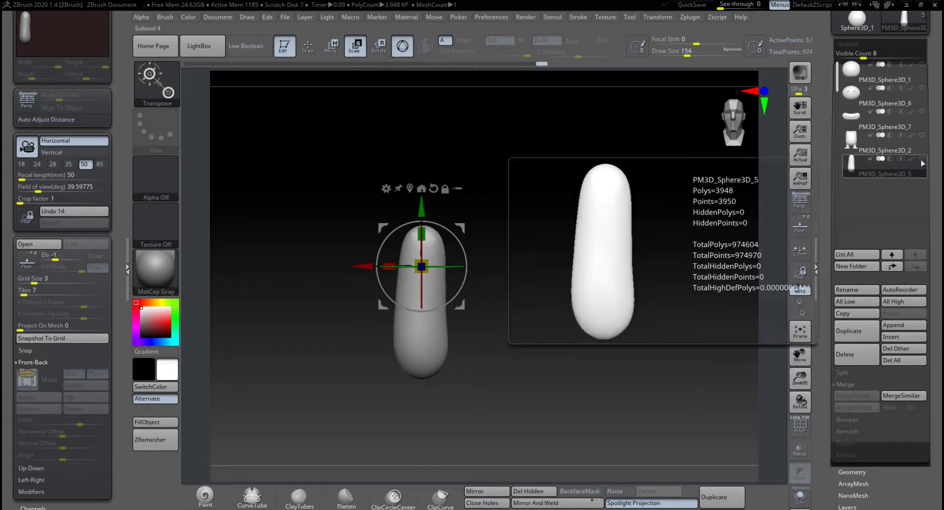
pyautogui.keyDown('shift'); pyautogui.click(923, 160); pyautogui.keyUp('shift')
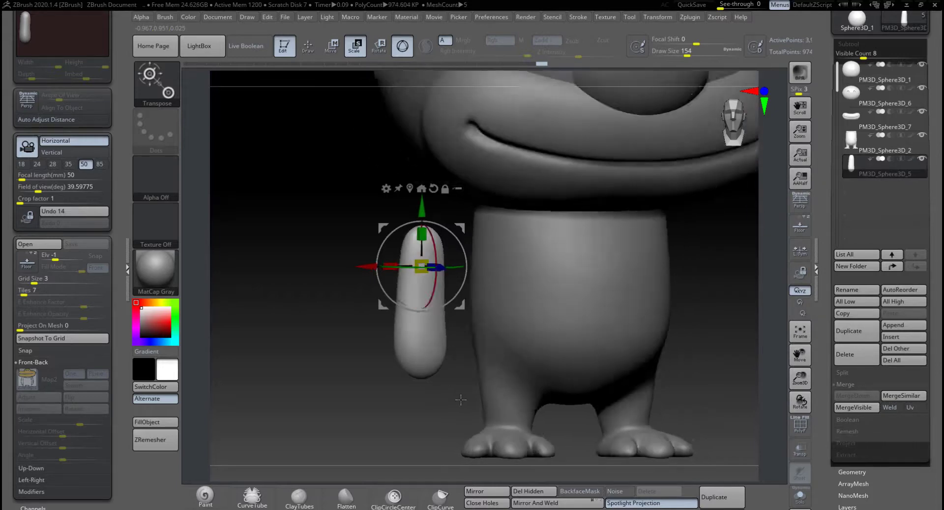
# Narrow the arm's width, increase its front-to-back depth and move it closer to the torso's side.
pyautogui.moveTo(467, 394); pyautogui.dragTo(467, 341)
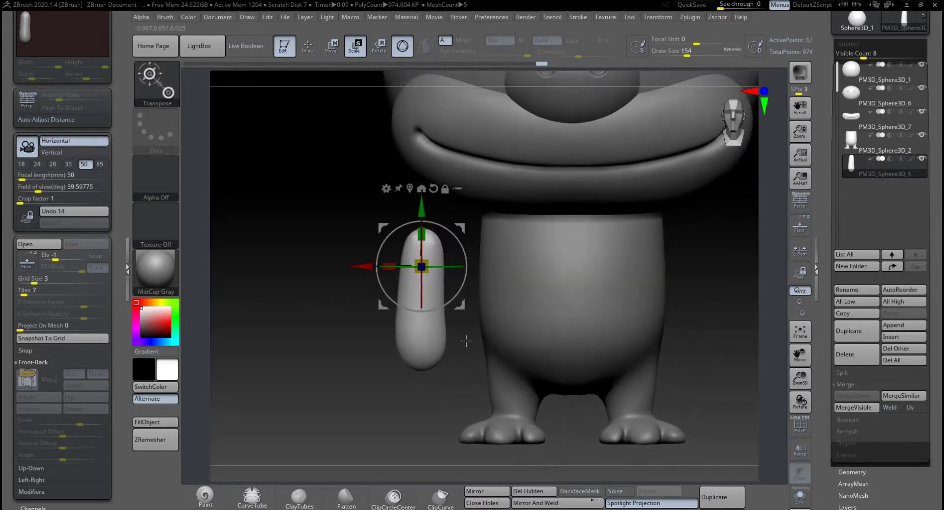
pyautogui.moveTo(388, 266); pyautogui.dragTo(429, 306)
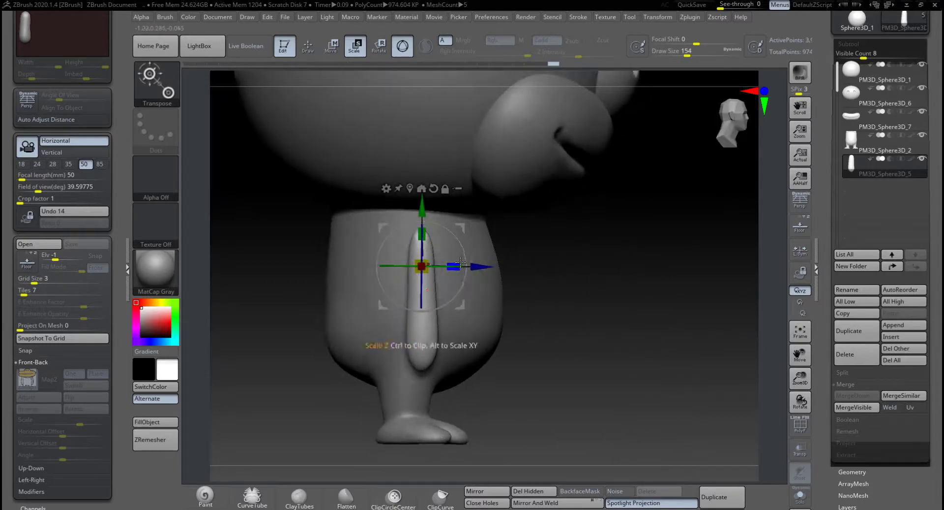
pyautogui.moveTo(456, 265); pyautogui.dragTo(510, 259)
pyautogui.moveTo(581, 278); pyautogui.dragTo(542, 278)
pyautogui.moveTo(388, 265); pyautogui.dragTo(482, 245)
pyautogui.moveTo(448, 300); pyautogui.dragTo(438, 295)
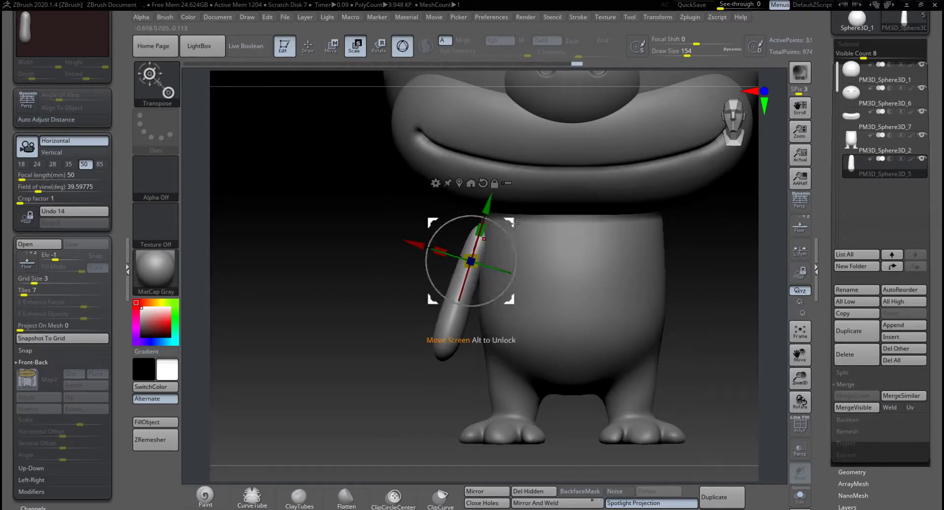
pyautogui.moveTo(511, 222); pyautogui.dragTo(501, 220)
pyautogui.hotkey('ctrl', 'z')
pyautogui.hotkey('ctrl', 'z')
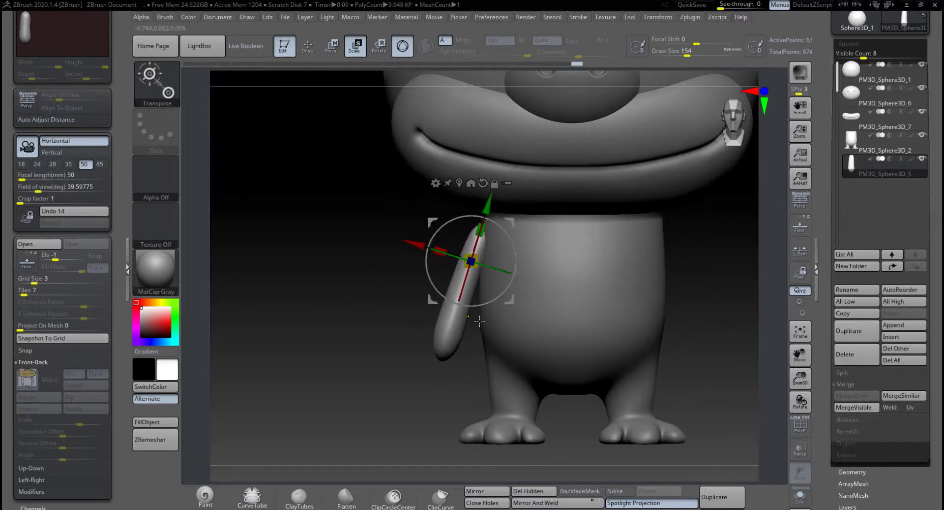
# Set the draw size to 207 and refine the arm's side outline with the Move brush, slimming its upper part.
pyautogui.moveTo(416, 260); pyautogui.dragTo(418, 261)
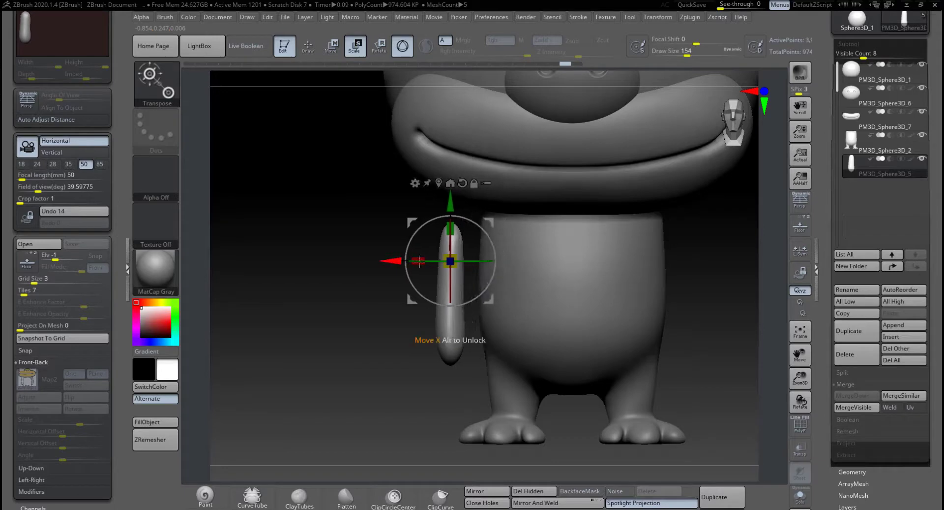
pyautogui.moveTo(370, 315); pyautogui.dragTo(490, 308)
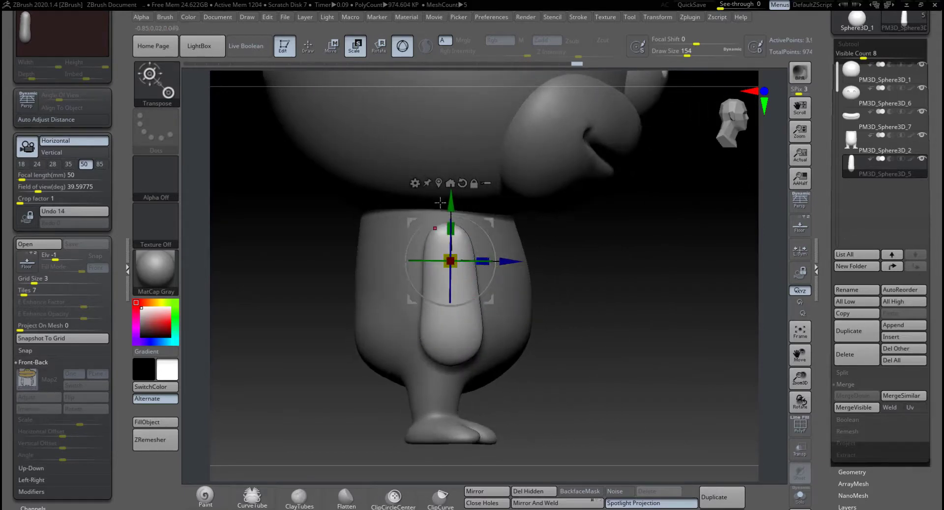
pyautogui.click(310, 53)
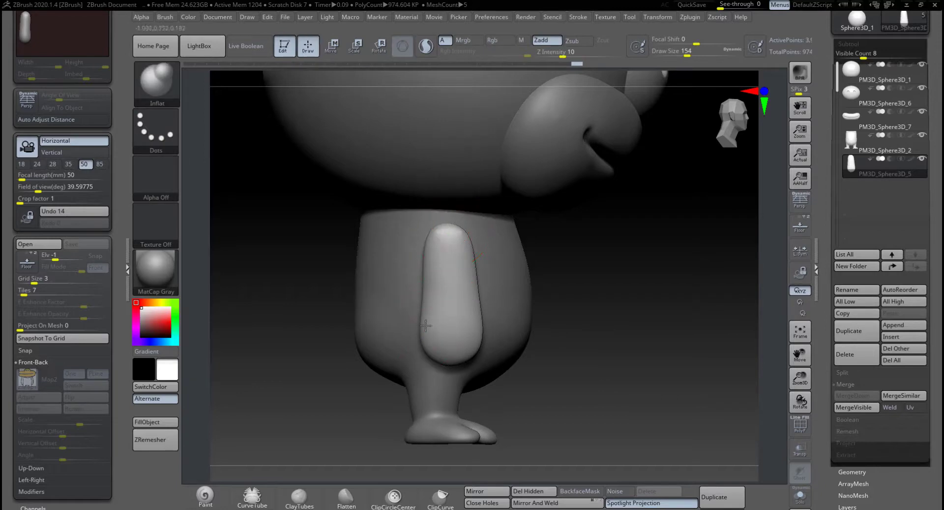
pyautogui.press('space')
pyautogui.moveTo(438, 328); pyautogui.dragTo(446, 329)
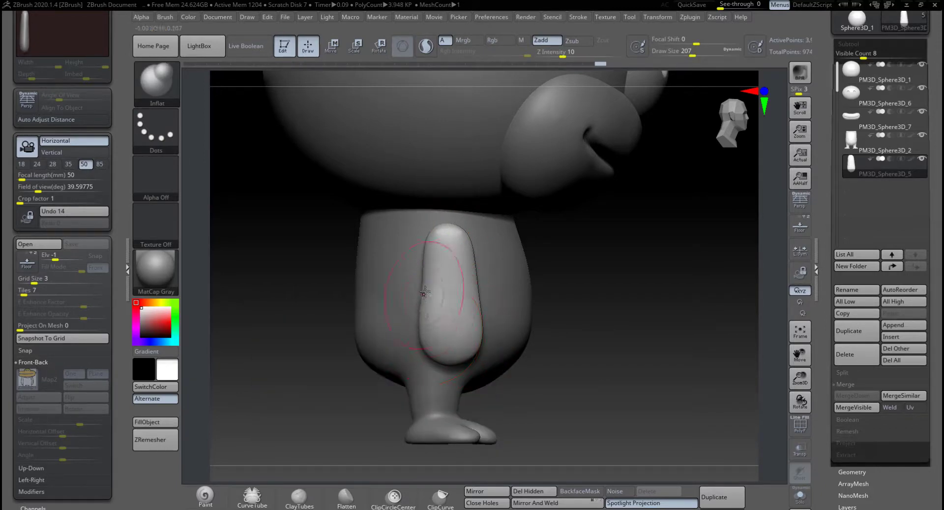
pyautogui.press('ctrl')
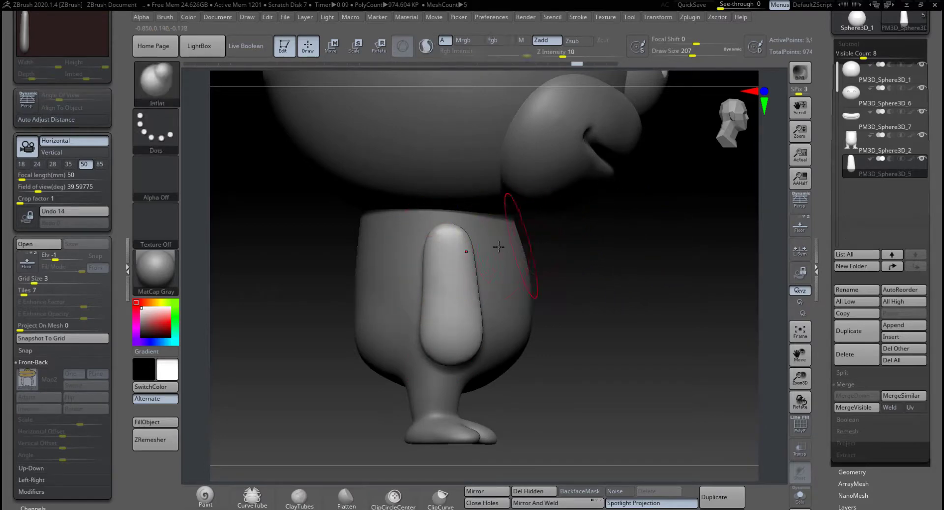
pyautogui.press('b')
pyautogui.press('m')
pyautogui.press('v')
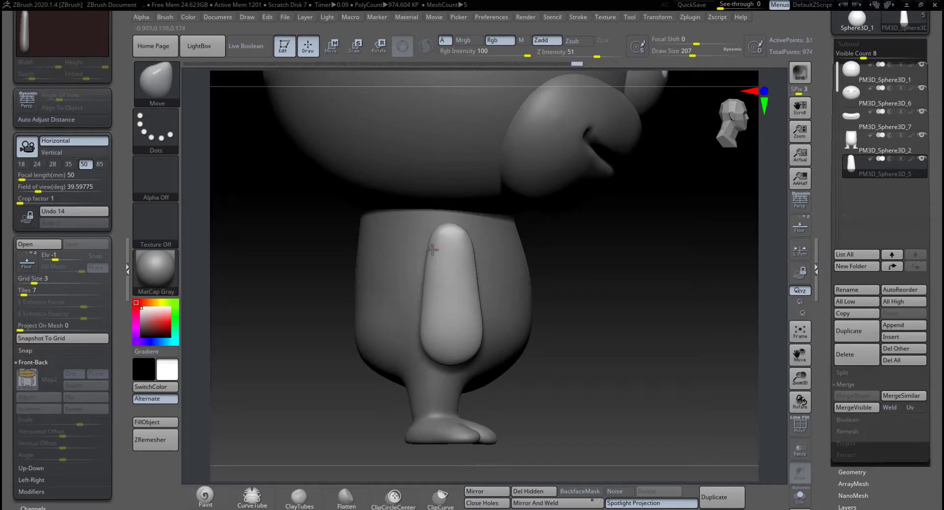
pyautogui.moveTo(433, 267); pyautogui.dragTo(431, 269)
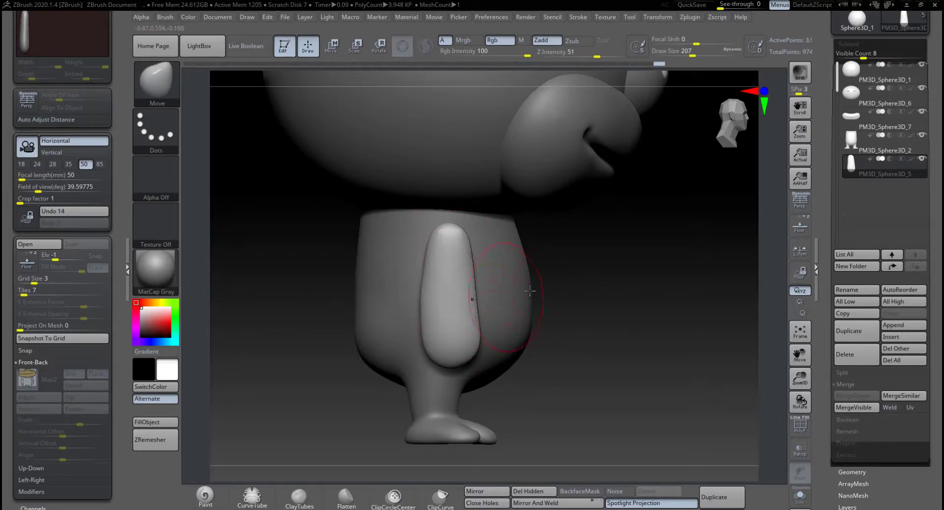
# Shift the arm slightly toward the character's back along its depth axis.
pyautogui.press('w')
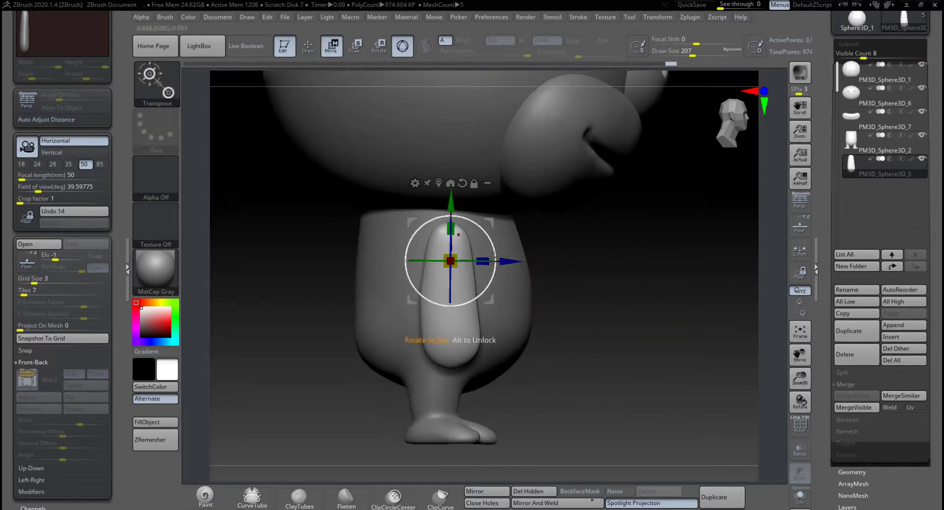
pyautogui.moveTo(512, 261); pyautogui.dragTo(501, 261)
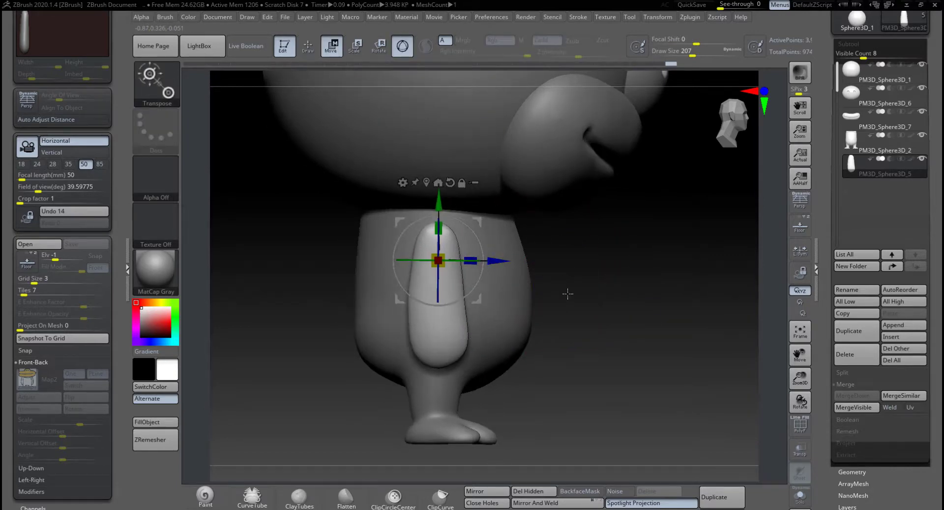
pyautogui.keyDown('shift'); pyautogui.moveTo(568, 294); pyautogui.dragTo(505, 304); pyautogui.keyUp('shift')
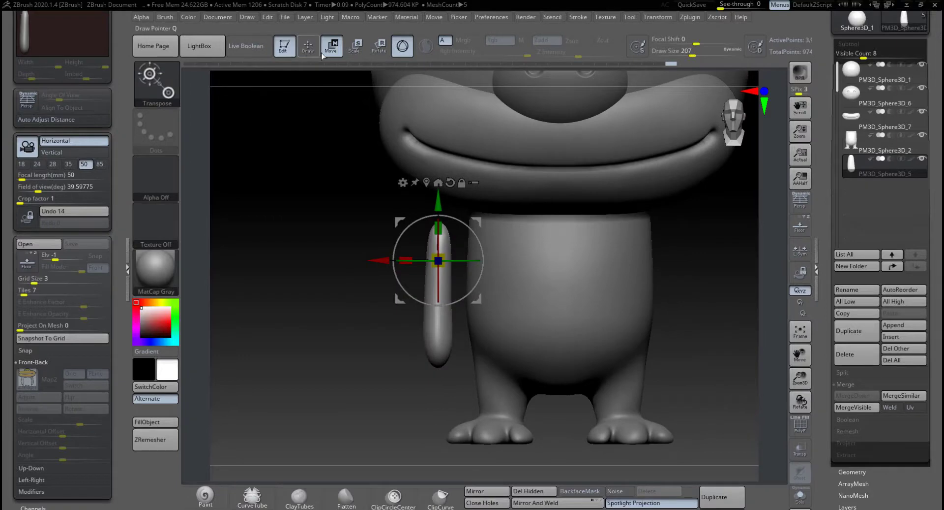
# Bend the arm into a gentle outward curve in the front view with the Move brush.
pyautogui.click(306, 50)
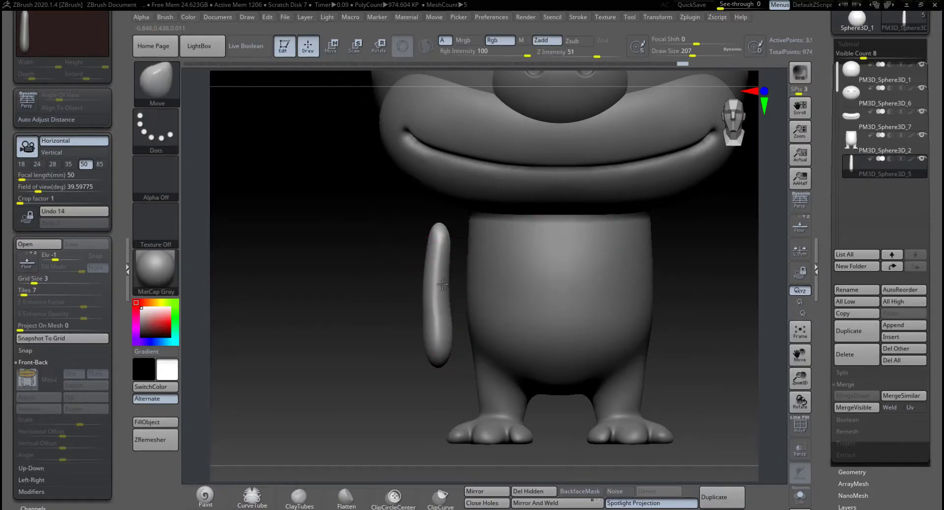
pyautogui.moveTo(448, 284); pyautogui.dragTo(444, 301)
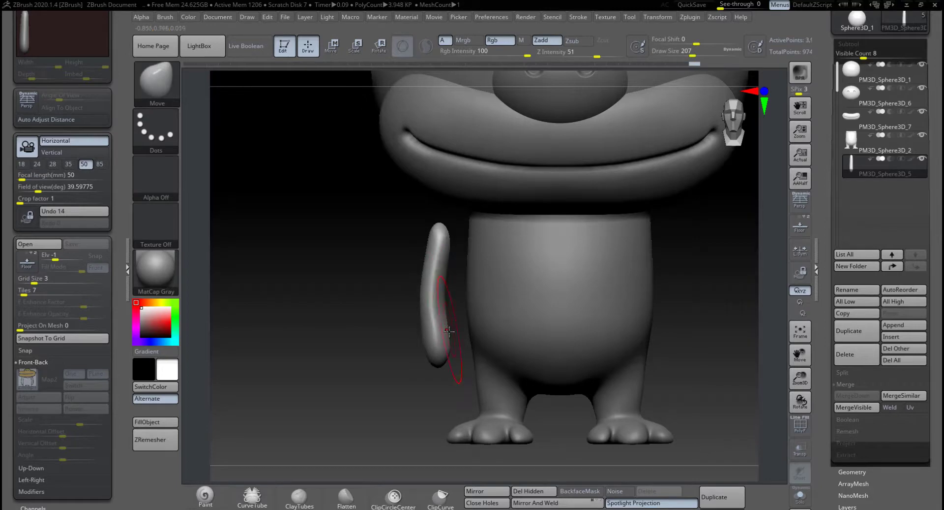
pyautogui.moveTo(449, 244); pyautogui.dragTo(448, 252)
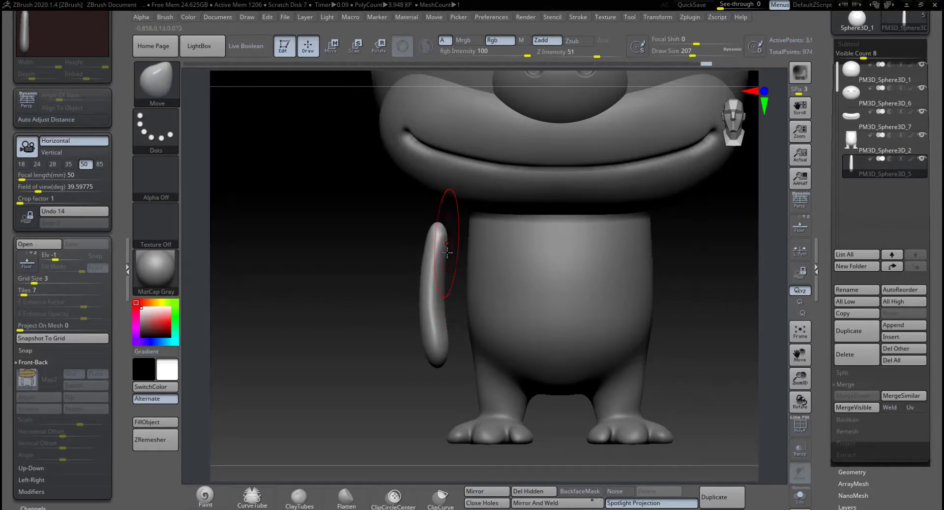
pyautogui.moveTo(446, 329); pyautogui.dragTo(475, 377)
# Mirror and weld the arm onto the torso's opposite side and adjust the pair's sideways position with the gizmo.
pyautogui.click(533, 502)
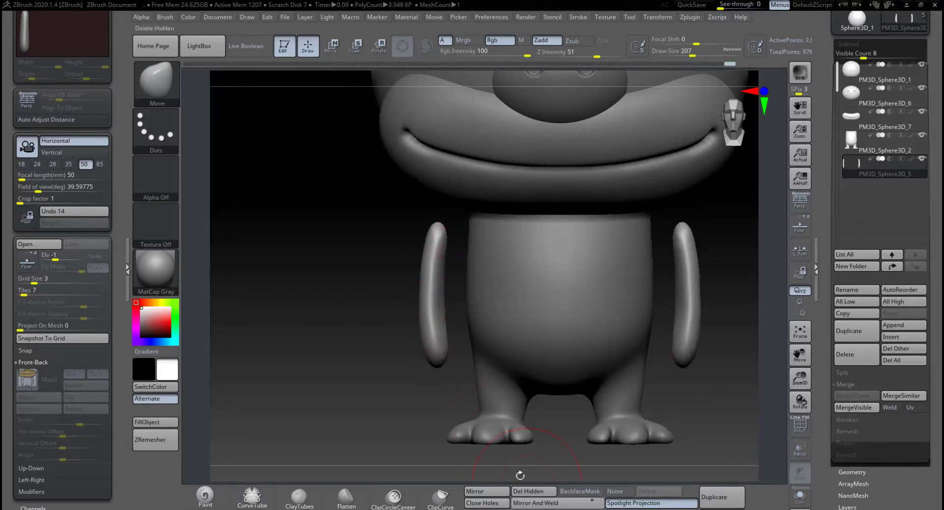
pyautogui.moveTo(344, 333); pyautogui.dragTo(333, 314)
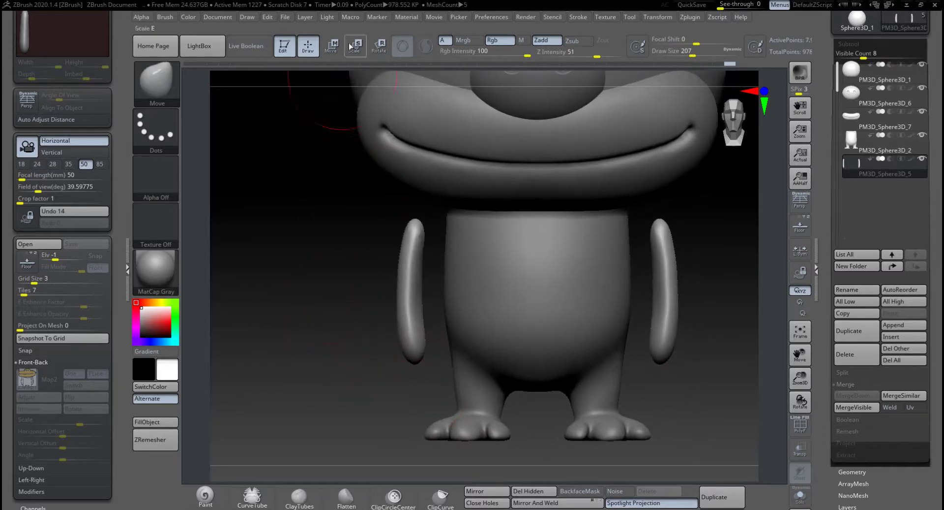
pyautogui.click(331, 46)
pyautogui.moveTo(358, 256)
pyautogui.mouseDown()
pyautogui.moveTo(373, 256)
pyautogui.moveTo(359, 256)
pyautogui.mouseUp()
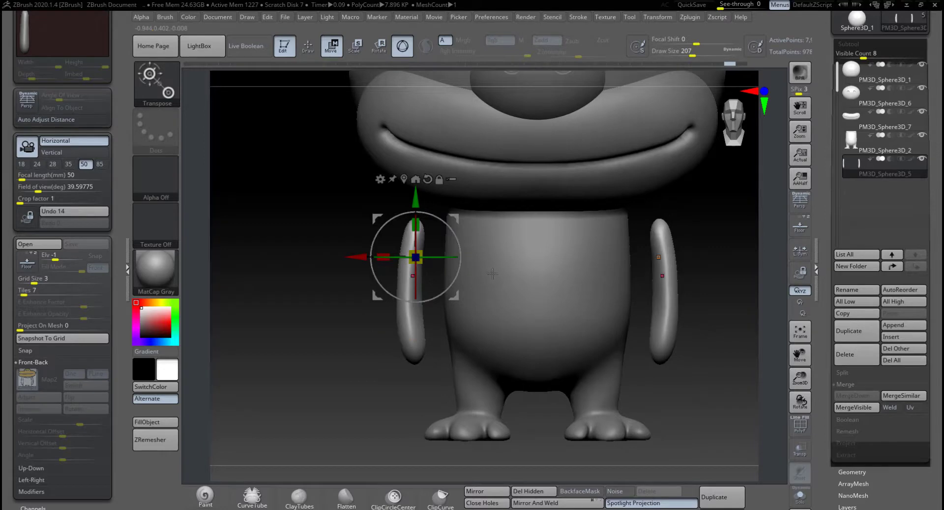
# Move both arms inward and up against the torso and tilt their lower ends outward, using the front reference drawing as a guide.
pyautogui.click(802, 227)
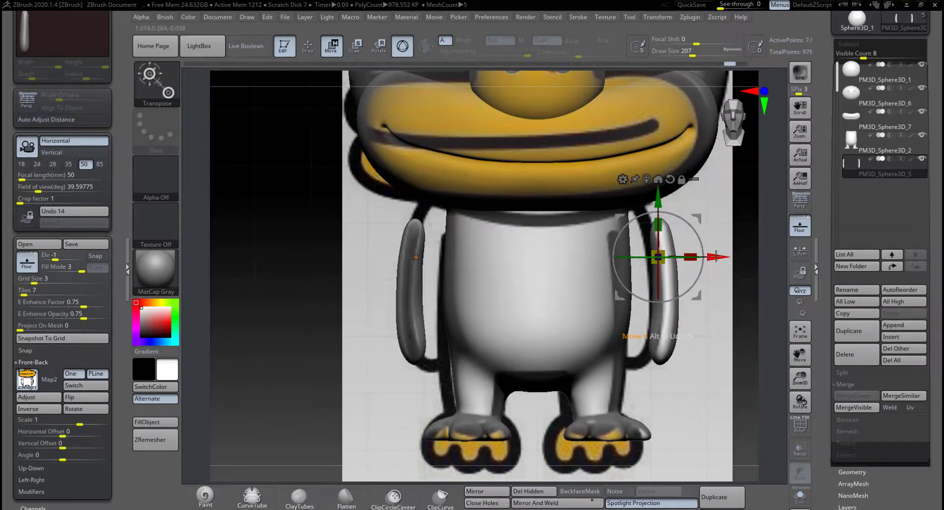
pyautogui.moveTo(718, 256); pyautogui.dragTo(703, 256)
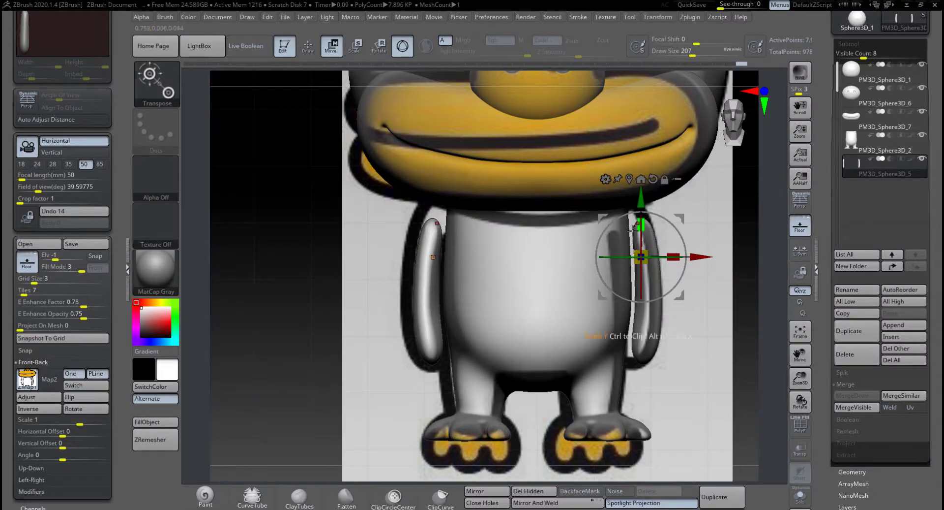
pyautogui.moveTo(647, 220); pyautogui.dragTo(642, 185)
pyautogui.moveTo(697, 243); pyautogui.dragTo(682, 206)
pyautogui.hotkey('shift', 'p')
pyautogui.moveTo(706, 262); pyautogui.dragTo(892, 260)
pyautogui.keyDown('alt'); pyautogui.moveTo(443, 266); pyautogui.dragTo(297, 278); pyautogui.keyUp('alt')
pyautogui.moveTo(670, 271); pyautogui.dragTo(535, 195)
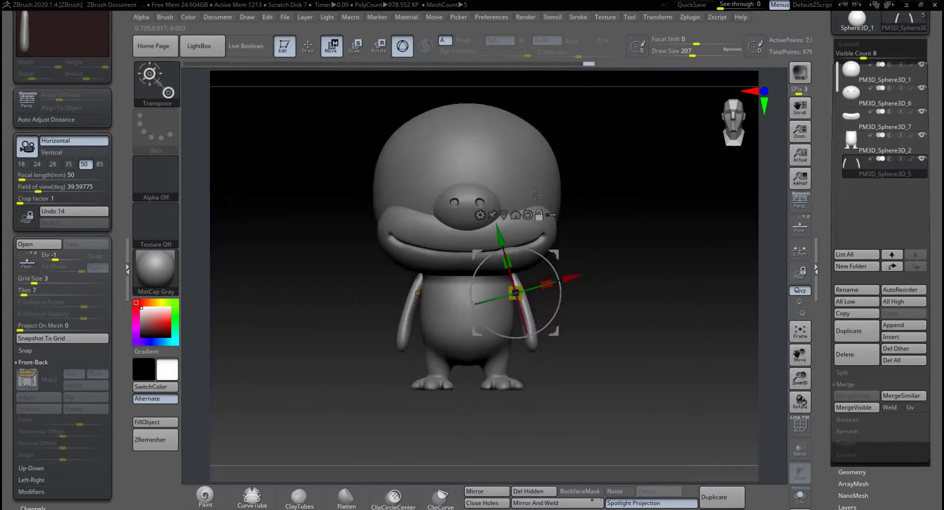
# Fine-tune the height of the arm pair beside the torso with the gizmo and return to Draw mode.
pyautogui.click(308, 46)
pyautogui.moveTo(585, 301)
pyautogui.mouseDown()
pyautogui.moveTo(604, 323)
pyautogui.moveTo(560, 339)
pyautogui.moveTo(576, 340)
pyautogui.moveTo(555, 292)
pyautogui.moveTo(580, 285)
pyautogui.moveTo(569, 287)
pyautogui.moveTo(543, 261)
pyautogui.moveTo(536, 285)
pyautogui.moveTo(546, 270)
pyautogui.moveTo(545, 304)
pyautogui.moveTo(557, 280)
pyautogui.moveTo(547, 278)
pyautogui.mouseUp()
pyautogui.press('w')
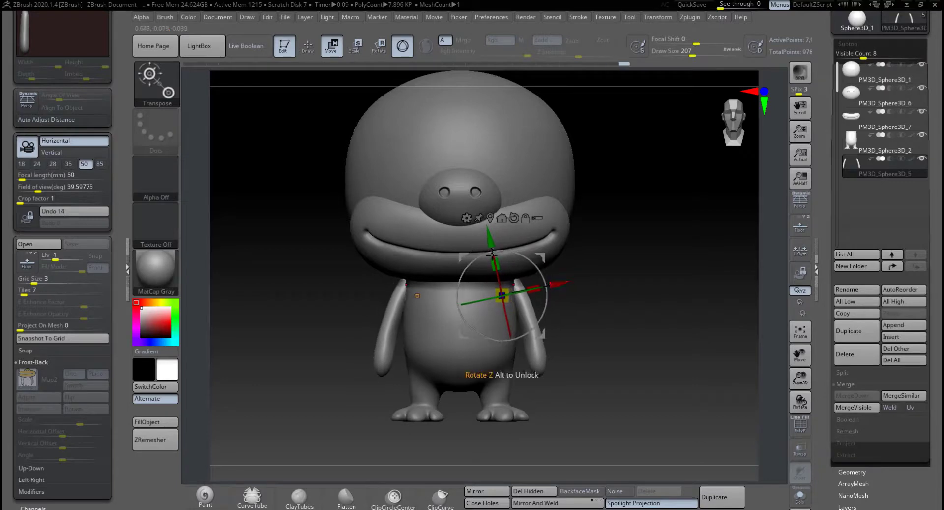
pyautogui.moveTo(491, 248); pyautogui.dragTo(494, 253)
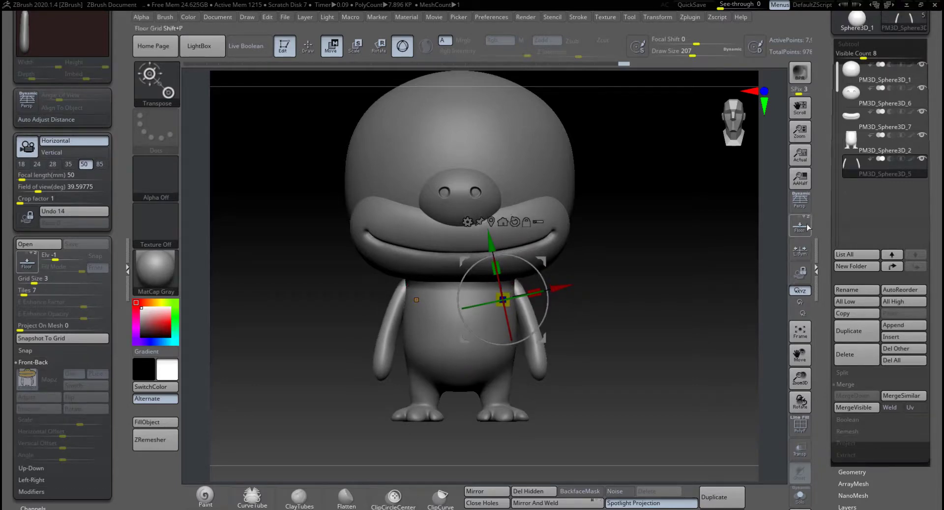
pyautogui.click(792, 226)
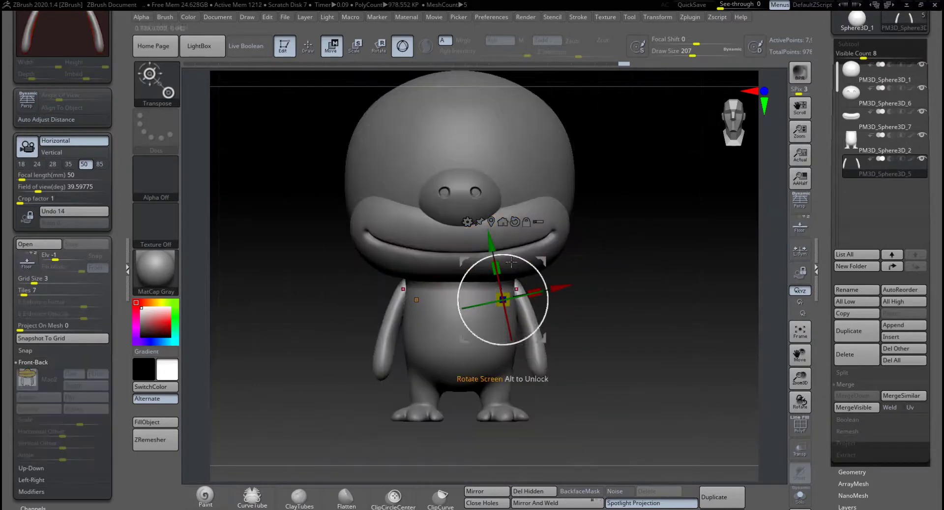
pyautogui.moveTo(491, 250); pyautogui.dragTo(490, 245)
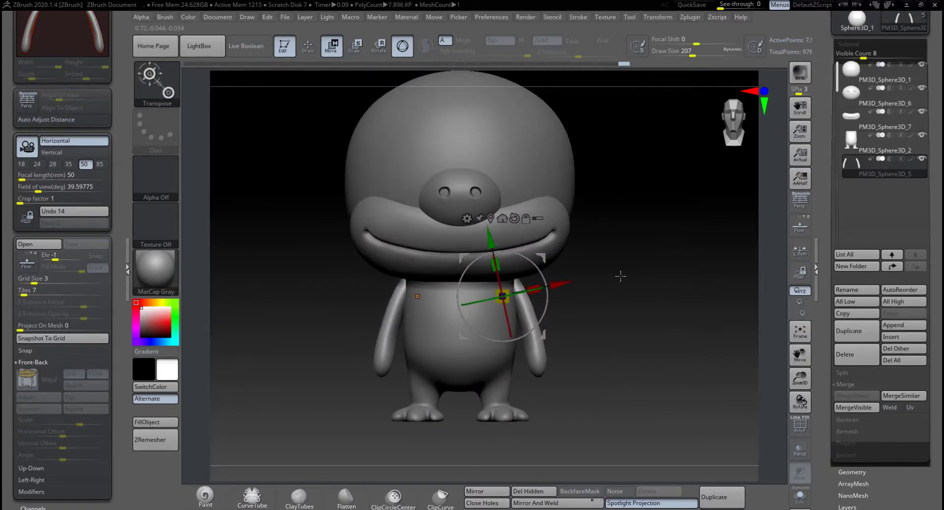
pyautogui.keyDown('alt'); pyautogui.moveTo(640, 279); pyautogui.dragTo(592, 290); pyautogui.keyUp('alt')
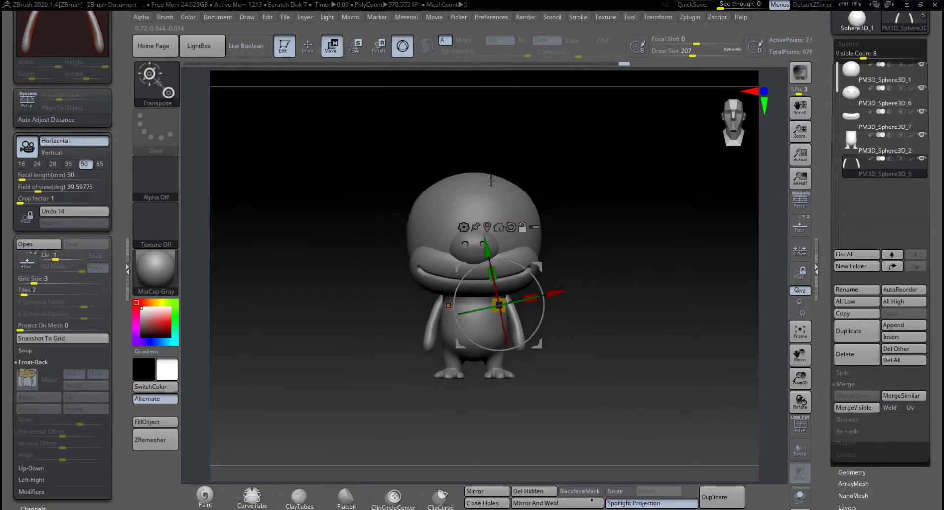
pyautogui.click(314, 53)
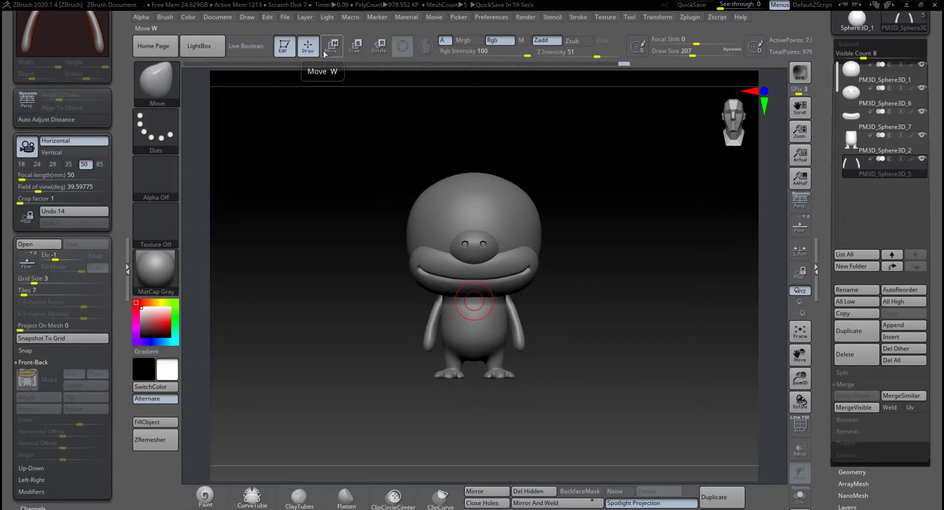